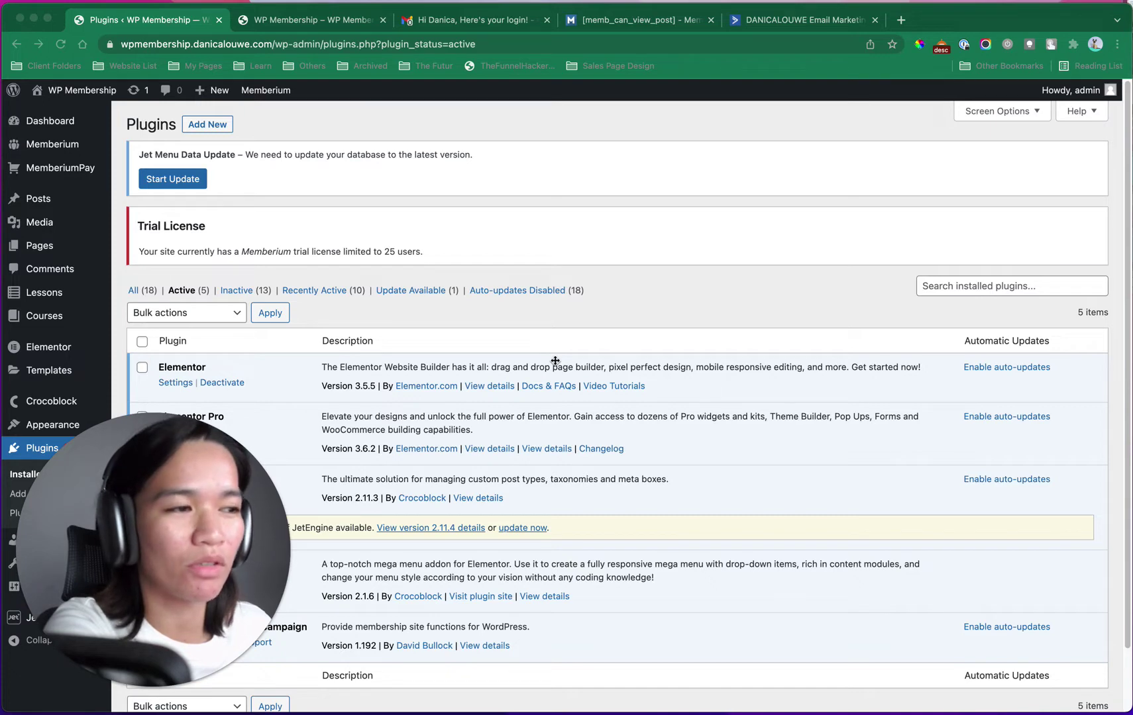
Step: Review the active plugins, highlighting JetMenu, then bring up the WP Membership Home page
{"action": "left_click_drag", "start_coordinate": [195, 550], "coordinate": [1006, 543]}
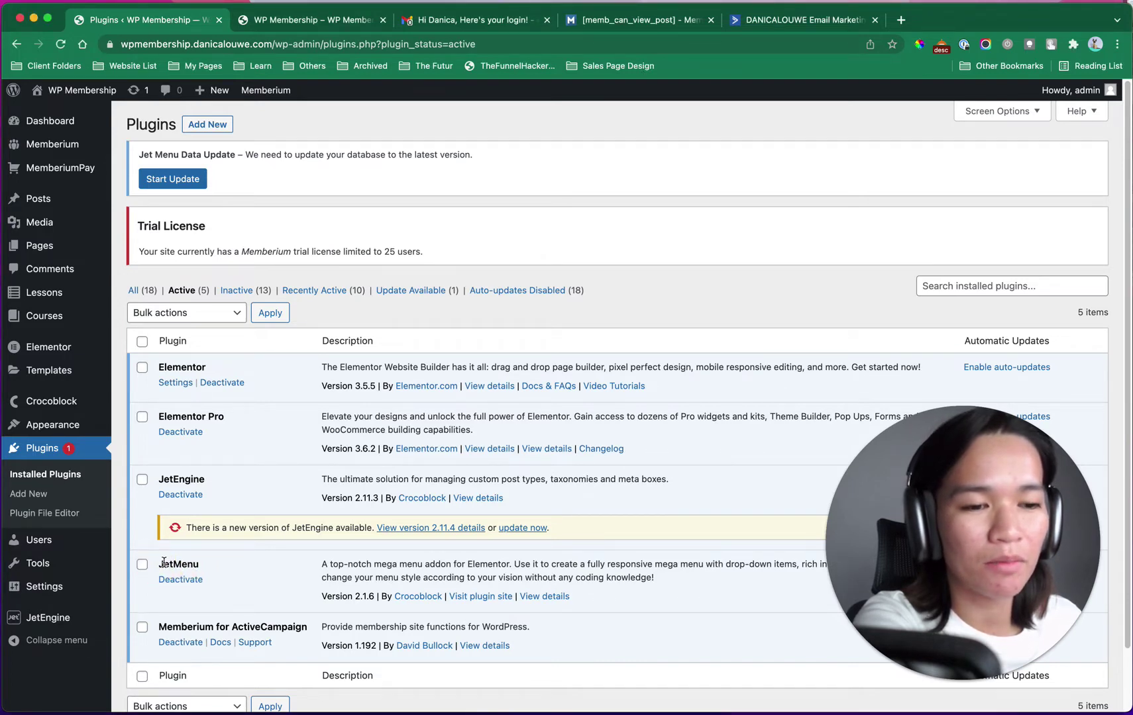
{"action": "left_click_drag", "start_coordinate": [160, 563], "coordinate": [199, 566]}
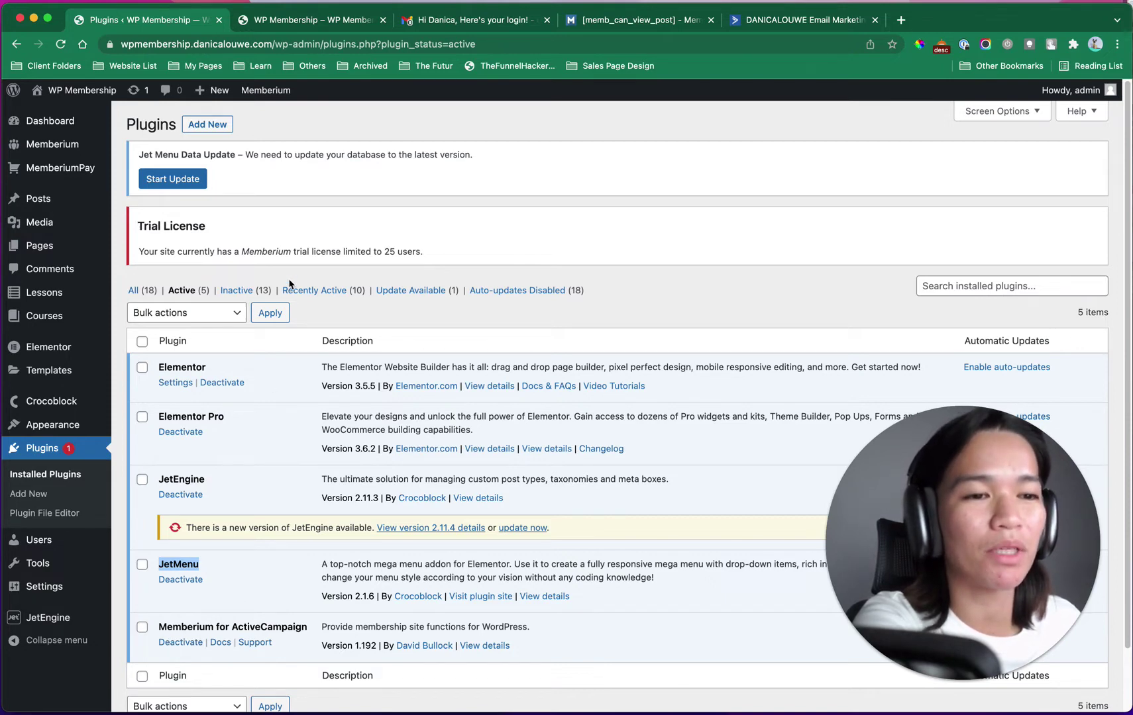
{"action": "left_click", "coordinate": [303, 22]}
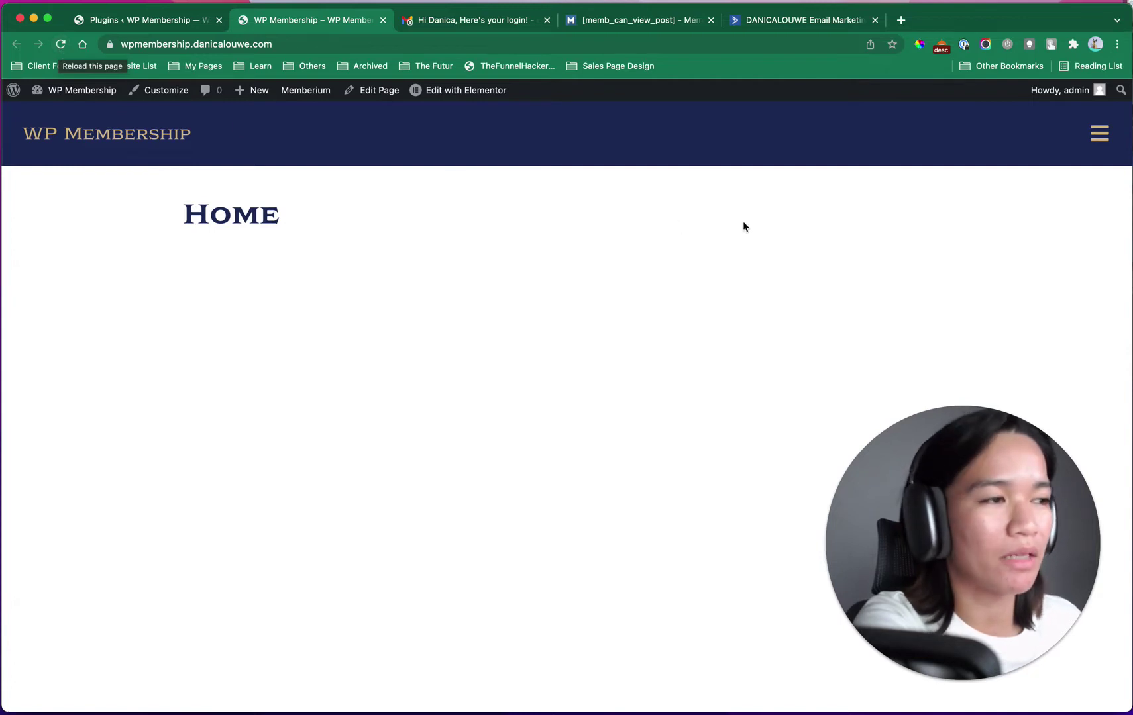
Step: Go to the Courses page through the site's hamburger menu
{"action": "left_click", "coordinate": [1100, 139]}
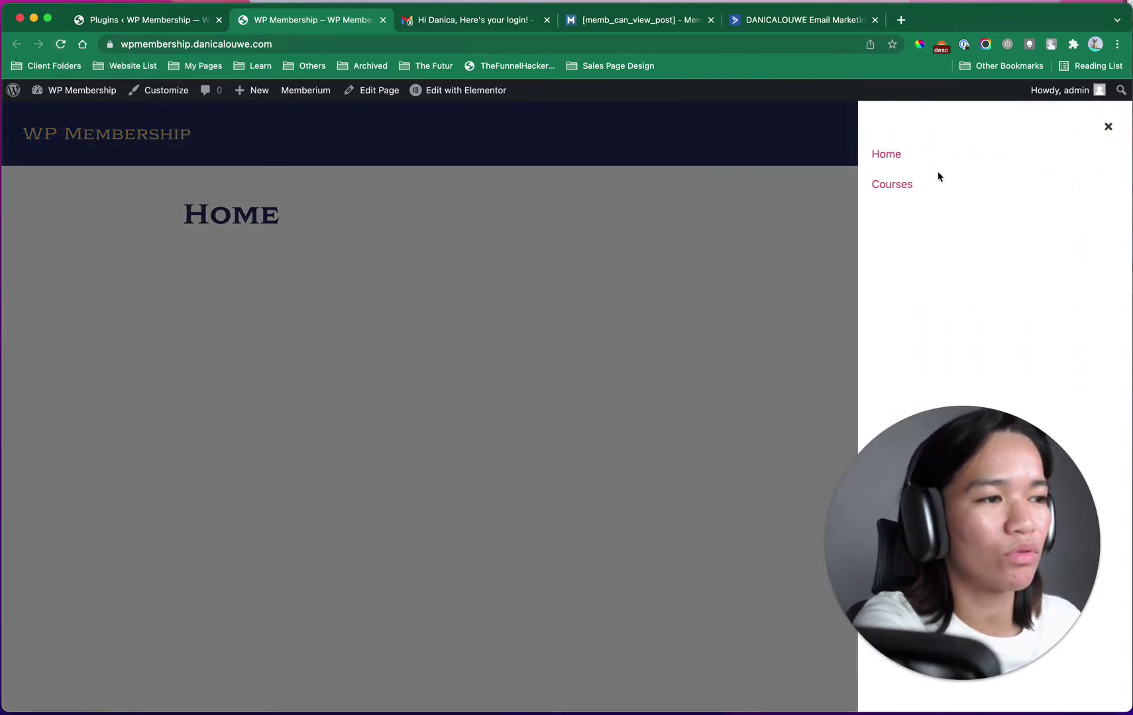
{"action": "left_click", "coordinate": [891, 185]}
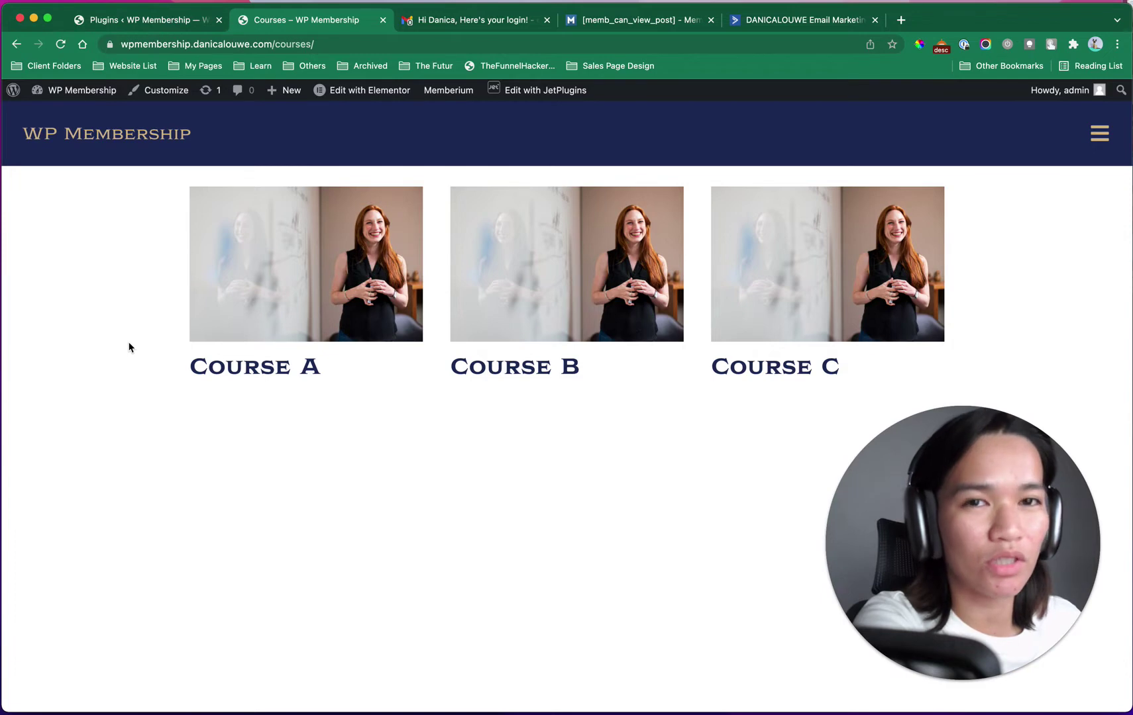
Step: Open Course A and scroll through its Day 1–7 lesson cards, each showing a completed check
{"action": "left_click", "coordinate": [409, 434]}
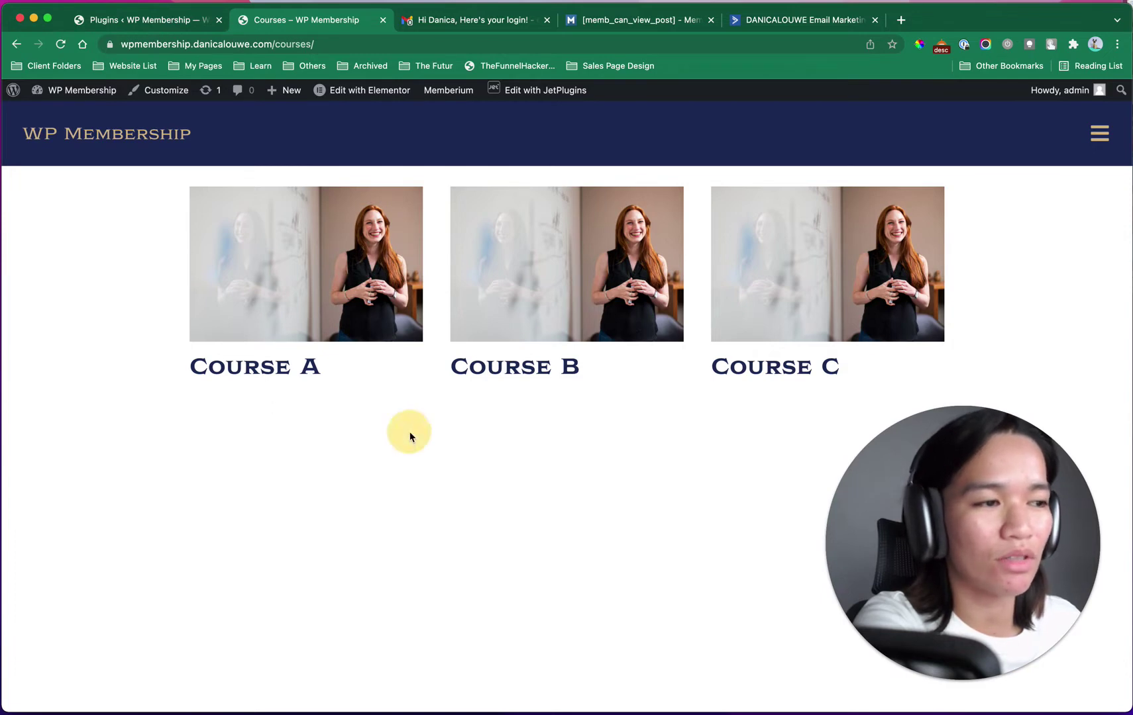
{"action": "left_click", "coordinate": [289, 320]}
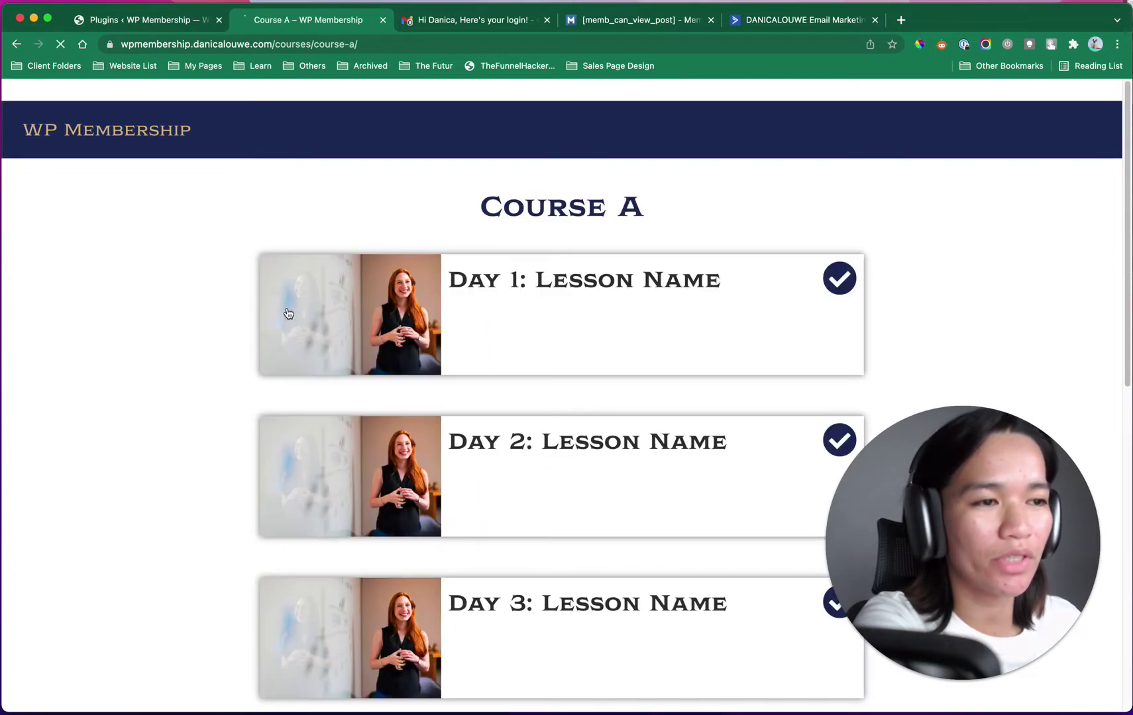
{"action": "left_click", "coordinate": [940, 518]}
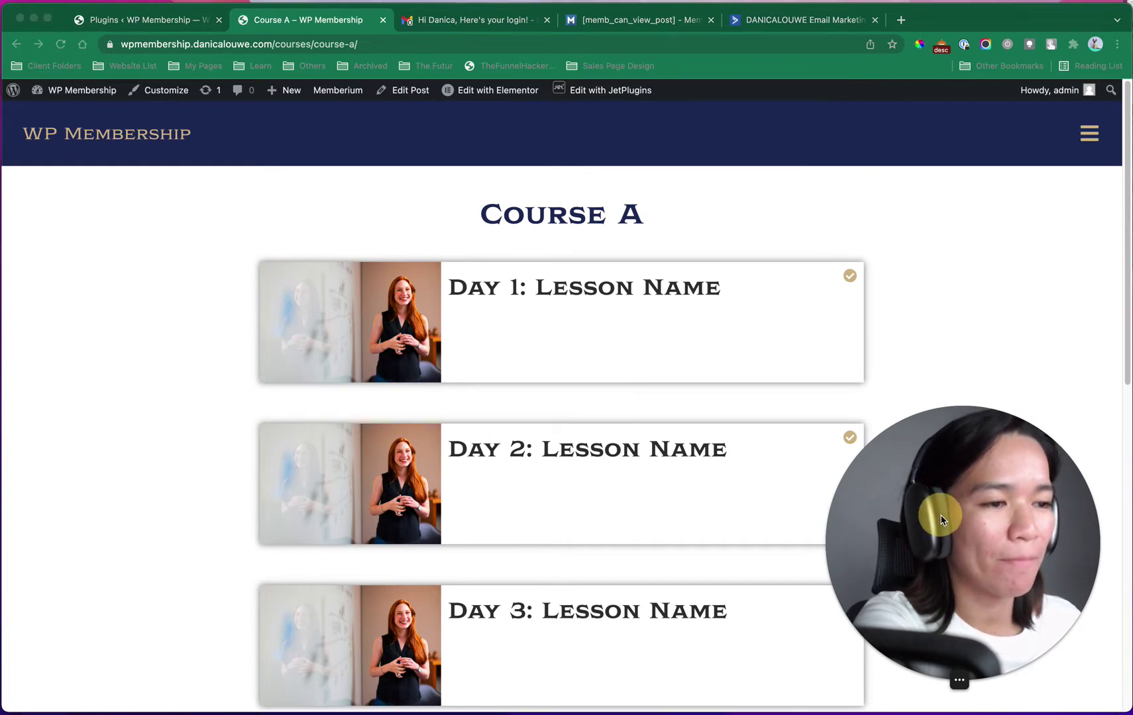
{"action": "left_click_drag", "start_coordinate": [941, 518], "coordinate": [128, 512]}
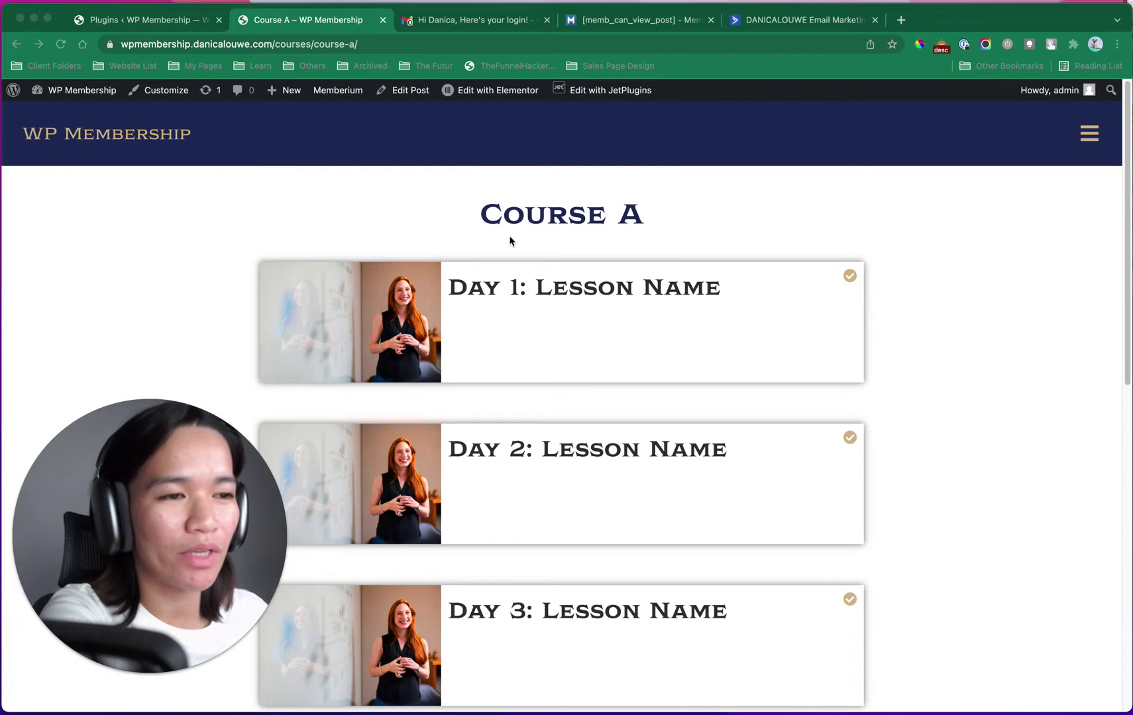
{"action": "left_click_drag", "start_coordinate": [478, 213], "coordinate": [639, 237]}
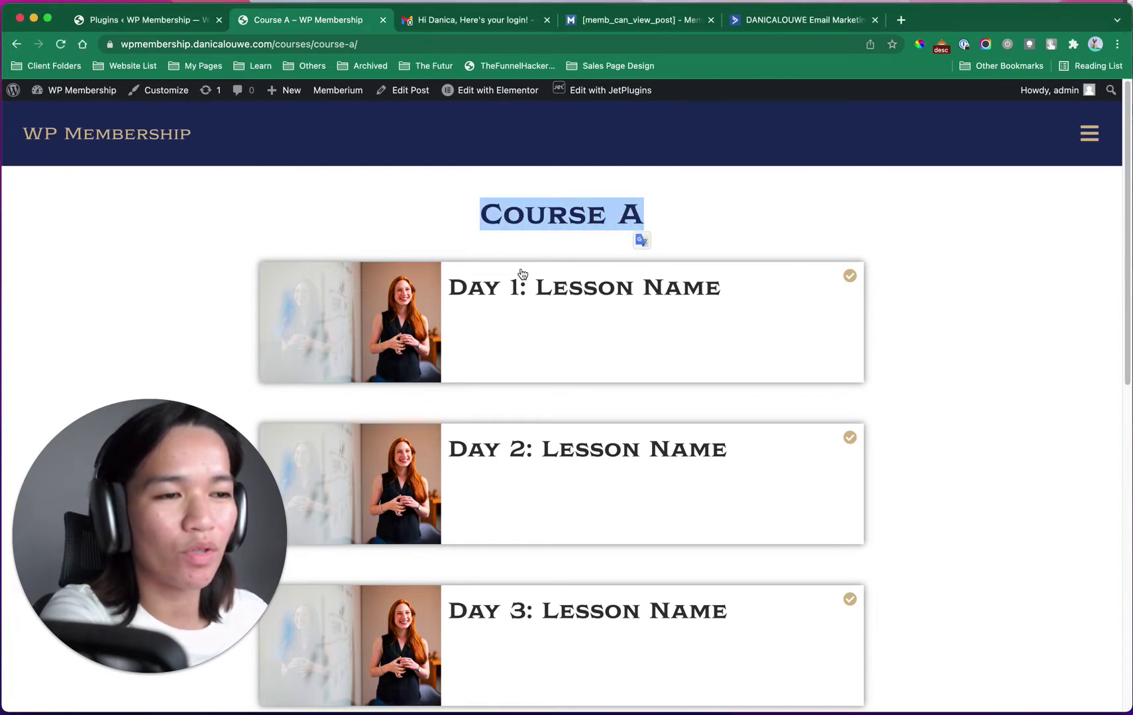
{"action": "scroll", "coordinate": [614, 416], "scroll_direction": "down", "scroll_amount": 7}
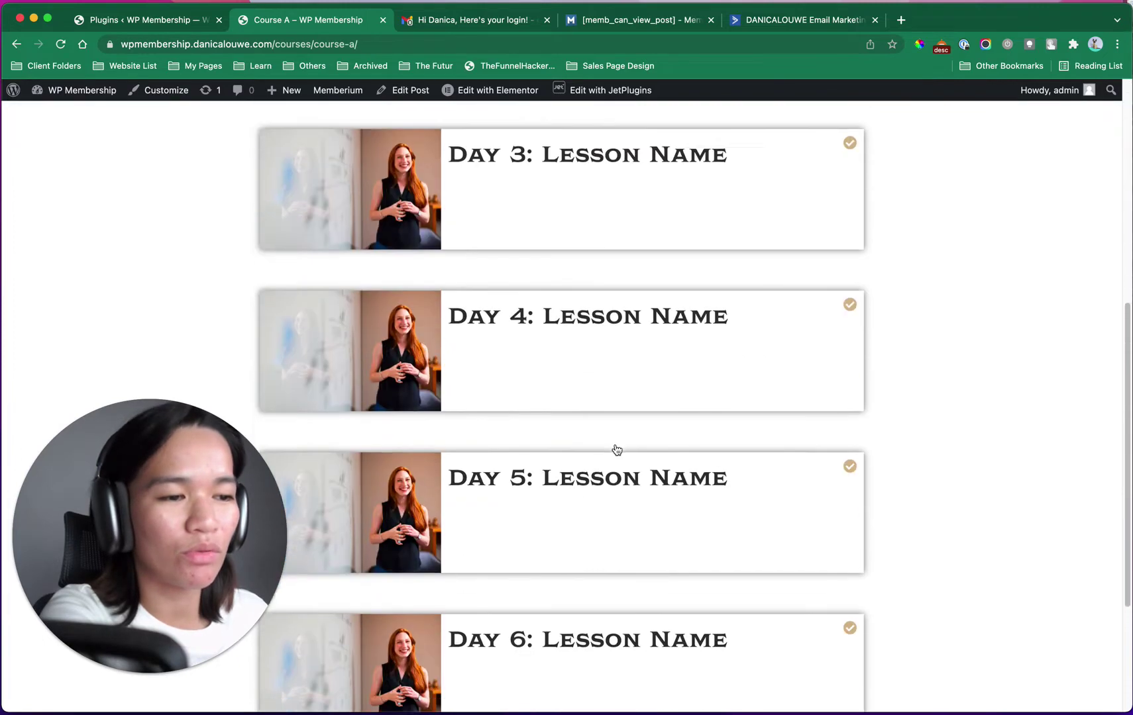
{"action": "scroll", "coordinate": [616, 450], "scroll_direction": "down", "scroll_amount": 3}
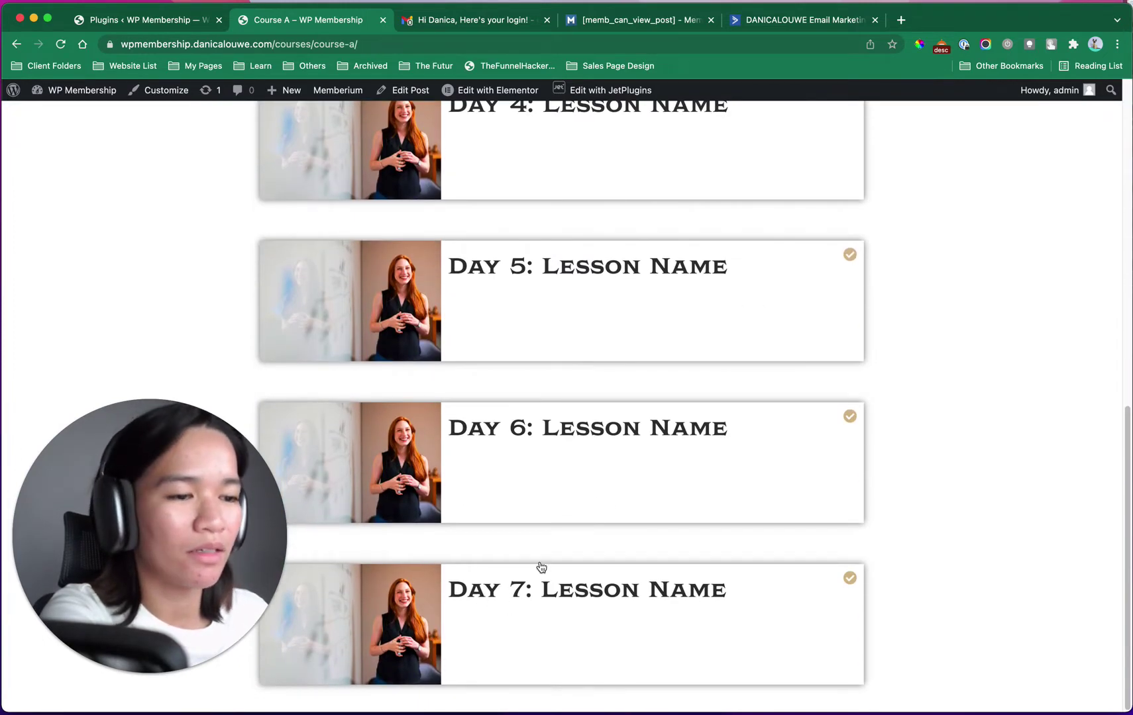
{"action": "scroll", "coordinate": [677, 477], "scroll_direction": "up", "scroll_amount": 10}
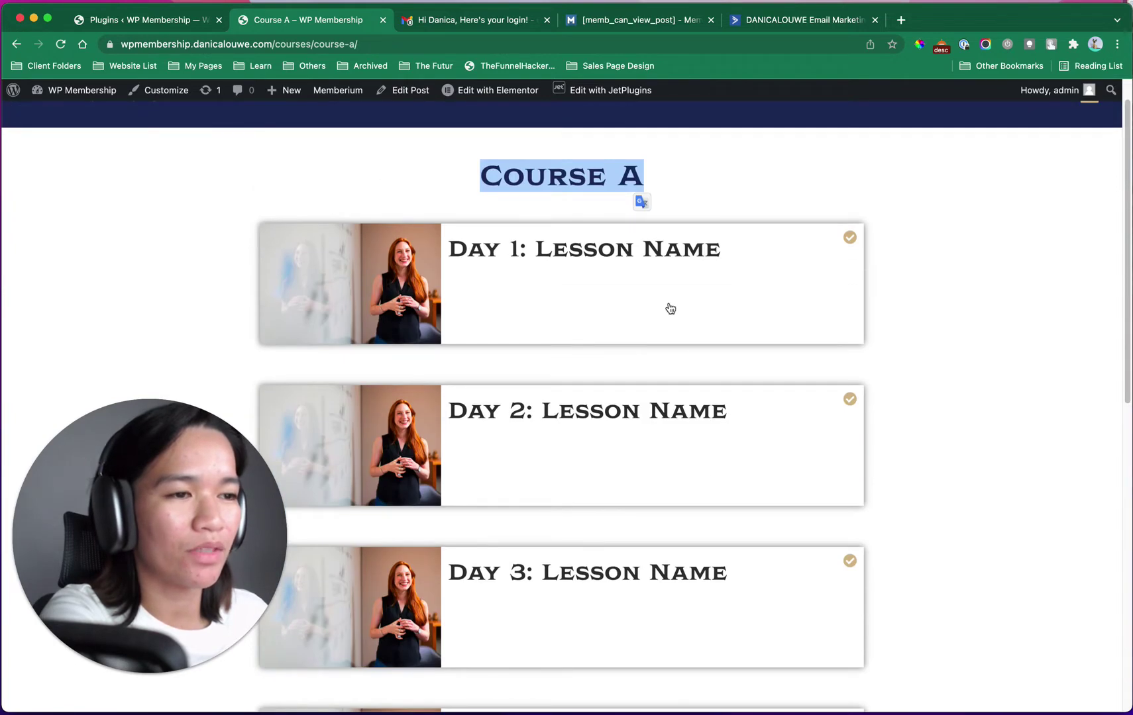
{"action": "left_click", "coordinate": [741, 189]}
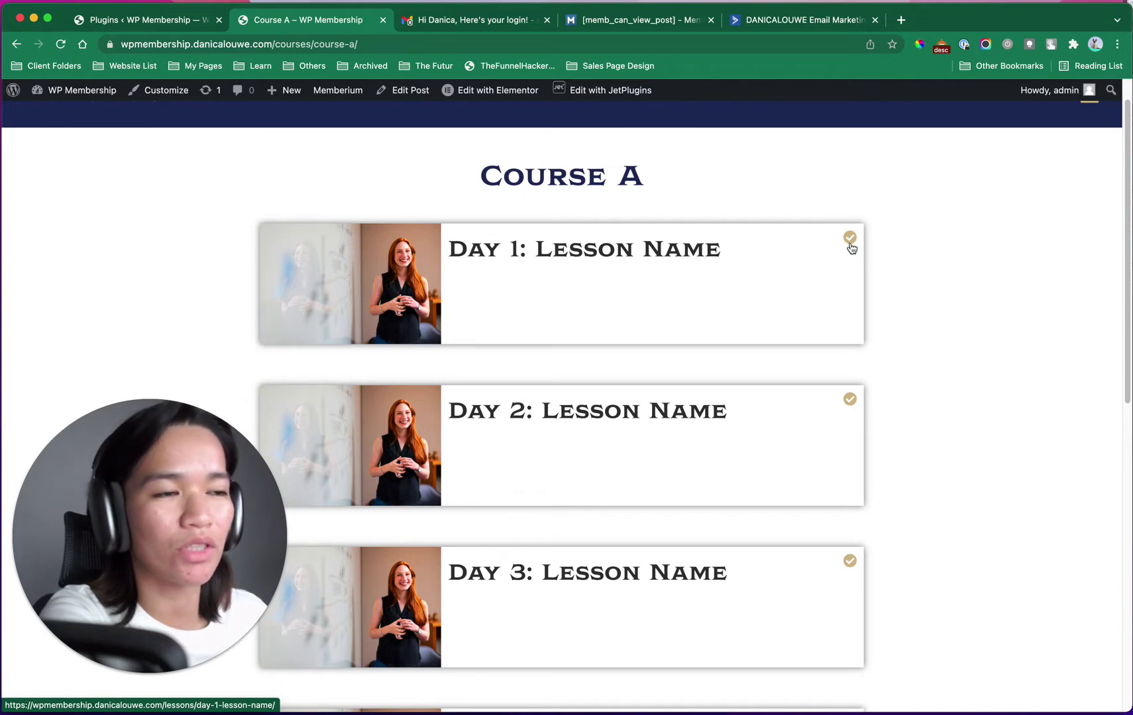
Step: Open the Day 1: Lesson Name page and highlight its heading
{"action": "left_click", "coordinate": [615, 249]}
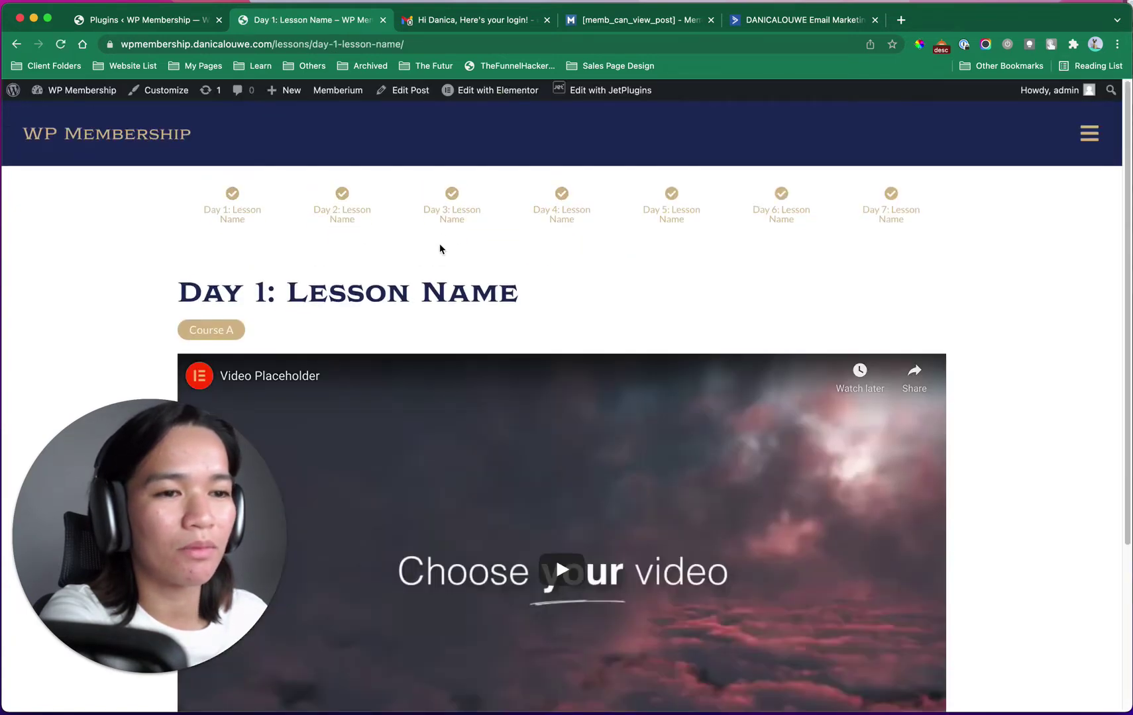
{"action": "mouse_move", "coordinate": [167, 659]}
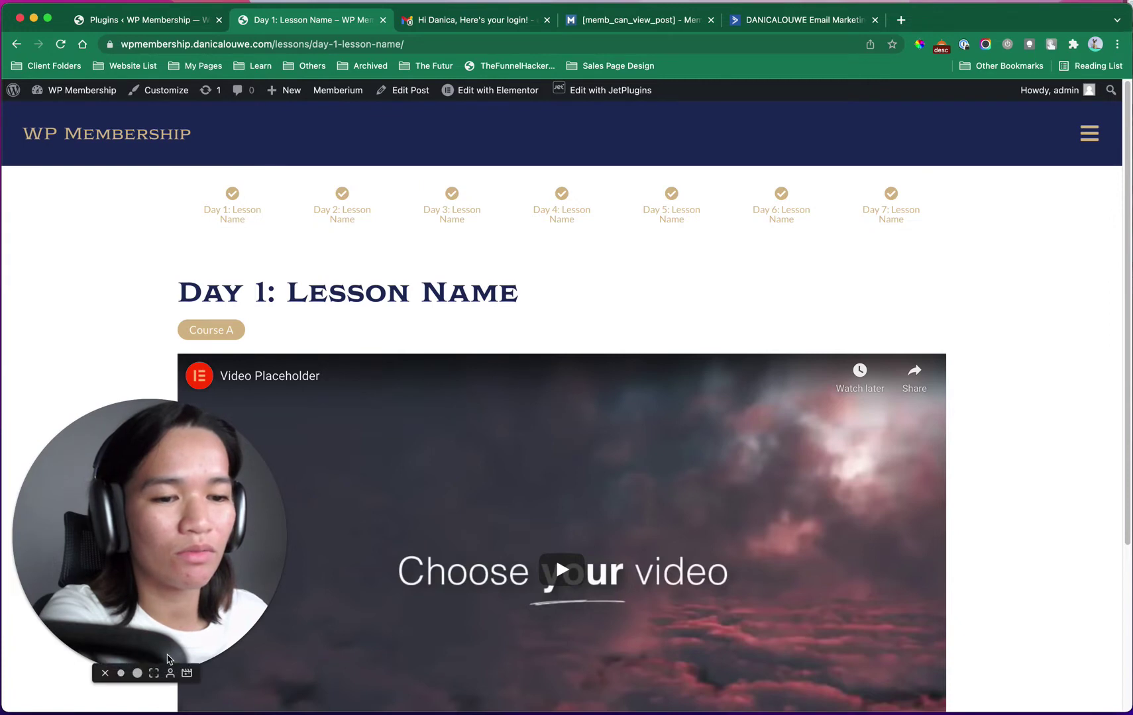
{"action": "left_click", "coordinate": [121, 673]}
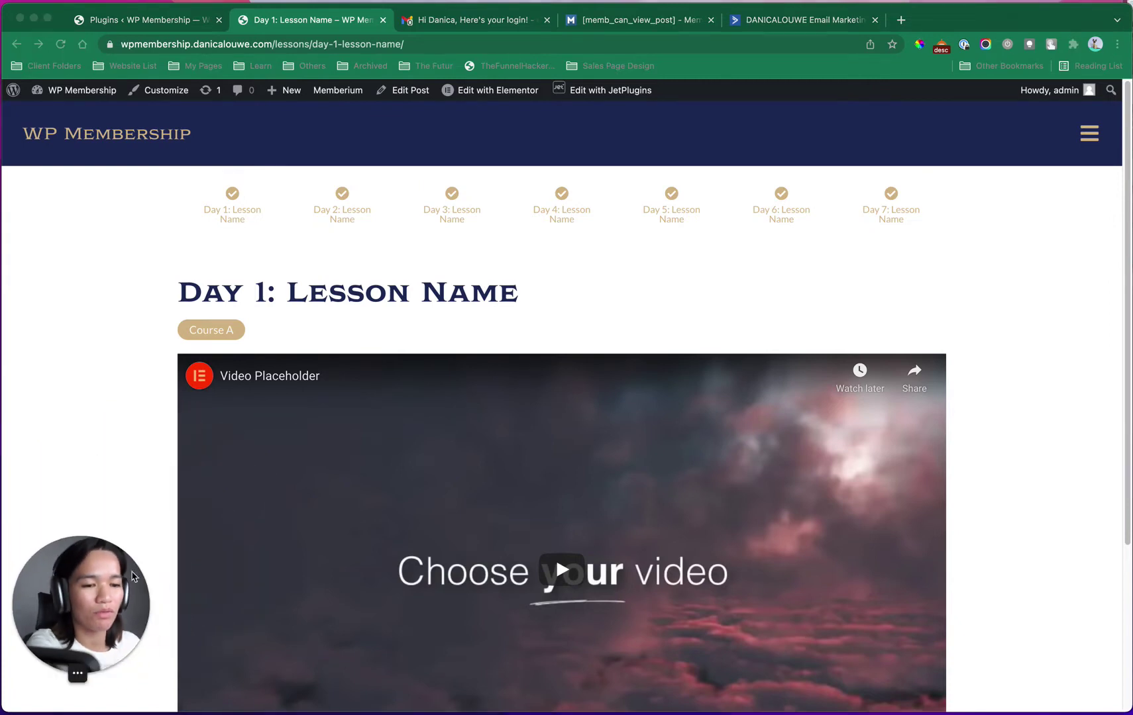
{"action": "left_click", "coordinate": [969, 261]}
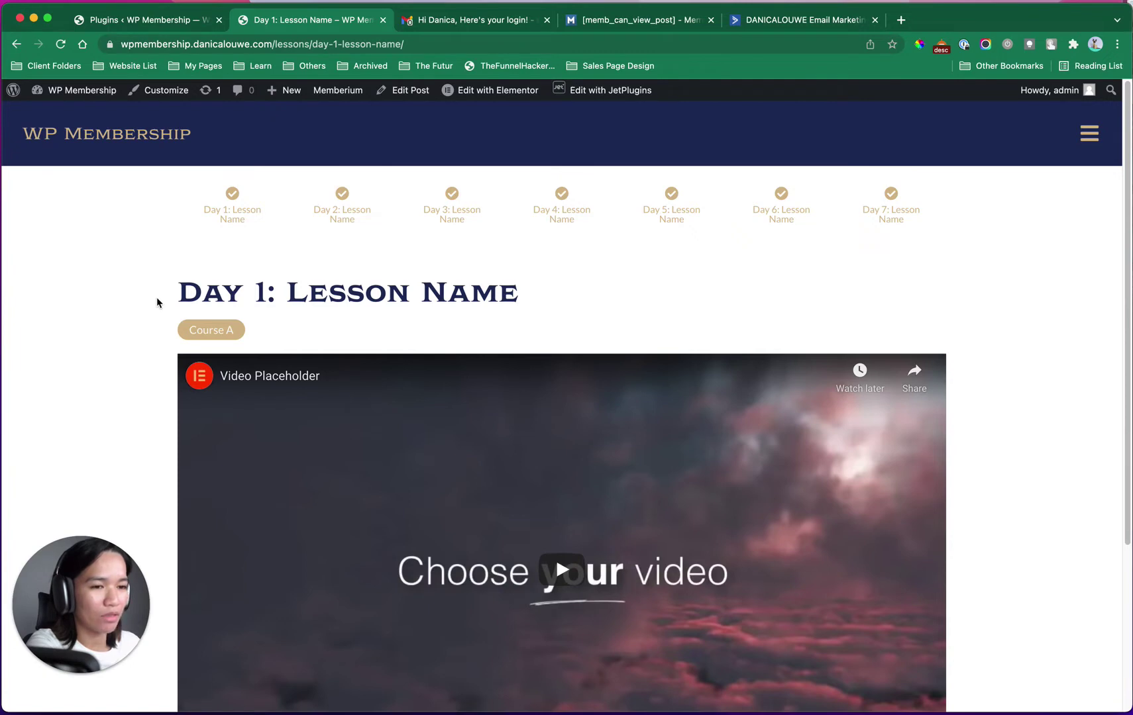
{"action": "left_click_drag", "start_coordinate": [146, 288], "coordinate": [521, 303]}
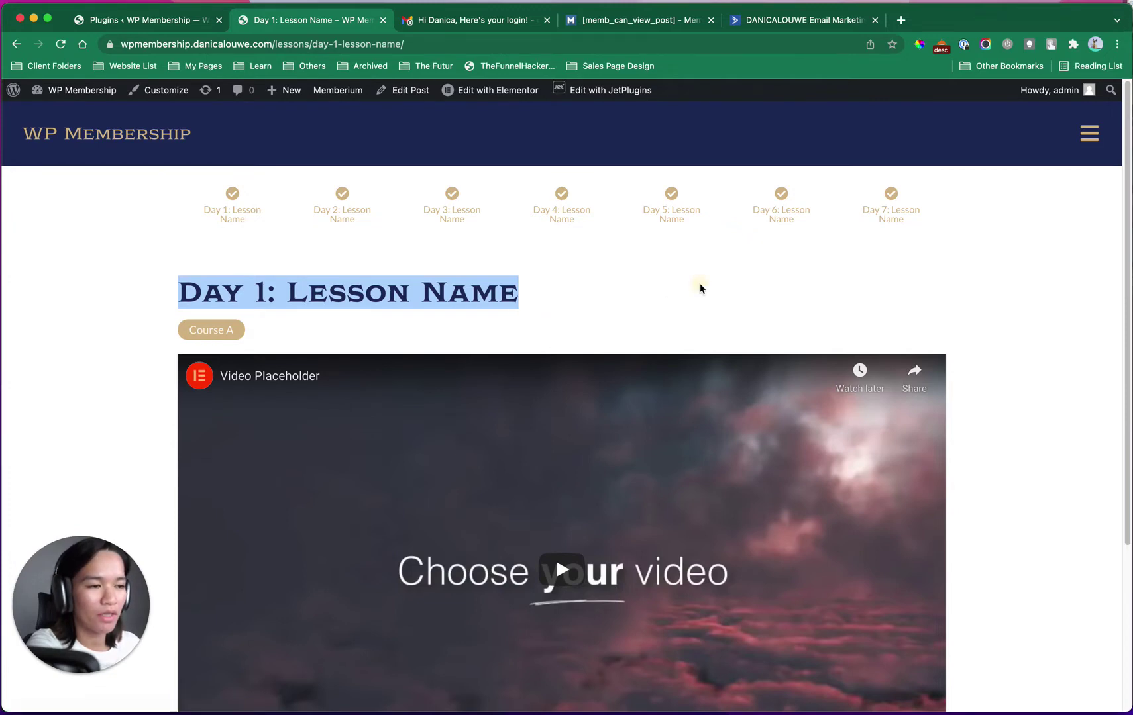
{"action": "left_click", "coordinate": [1024, 288]}
Step: Scroll down to the lesson's Completed status and the Next link to Day 2
{"action": "scroll", "coordinate": [1023, 290], "scroll_direction": "down", "scroll_amount": 3}
{"action": "scroll", "coordinate": [1024, 290], "scroll_direction": "up", "scroll_amount": 1}
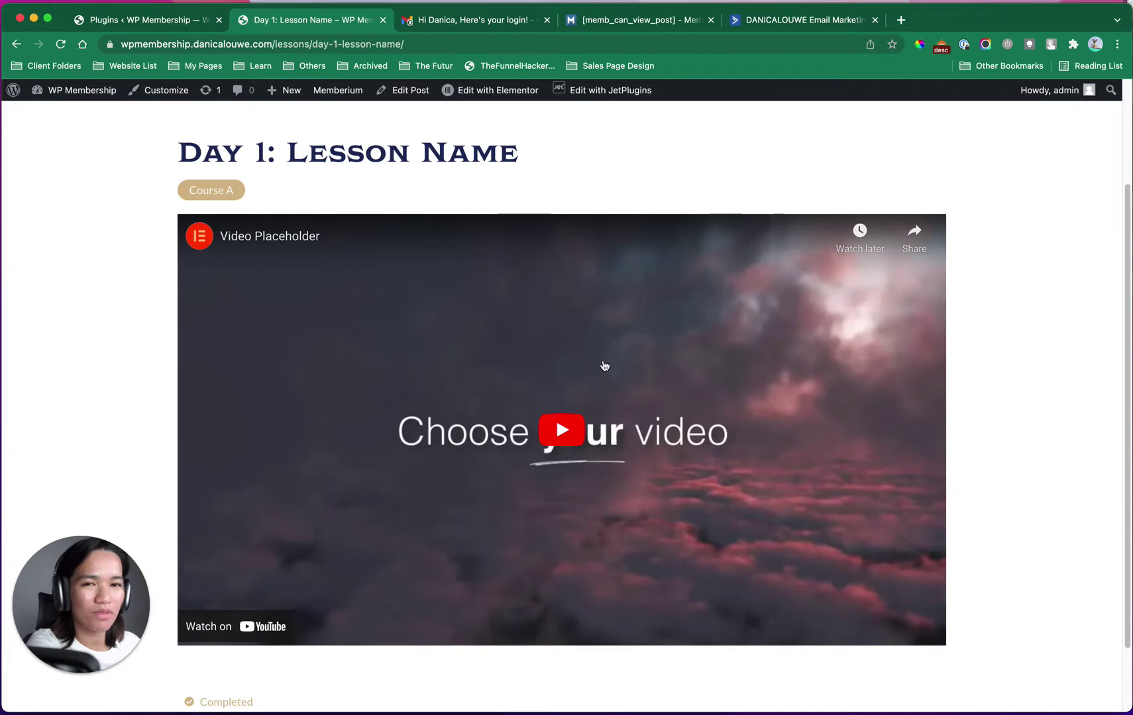
{"action": "scroll", "coordinate": [960, 328], "scroll_direction": "down", "scroll_amount": 3}
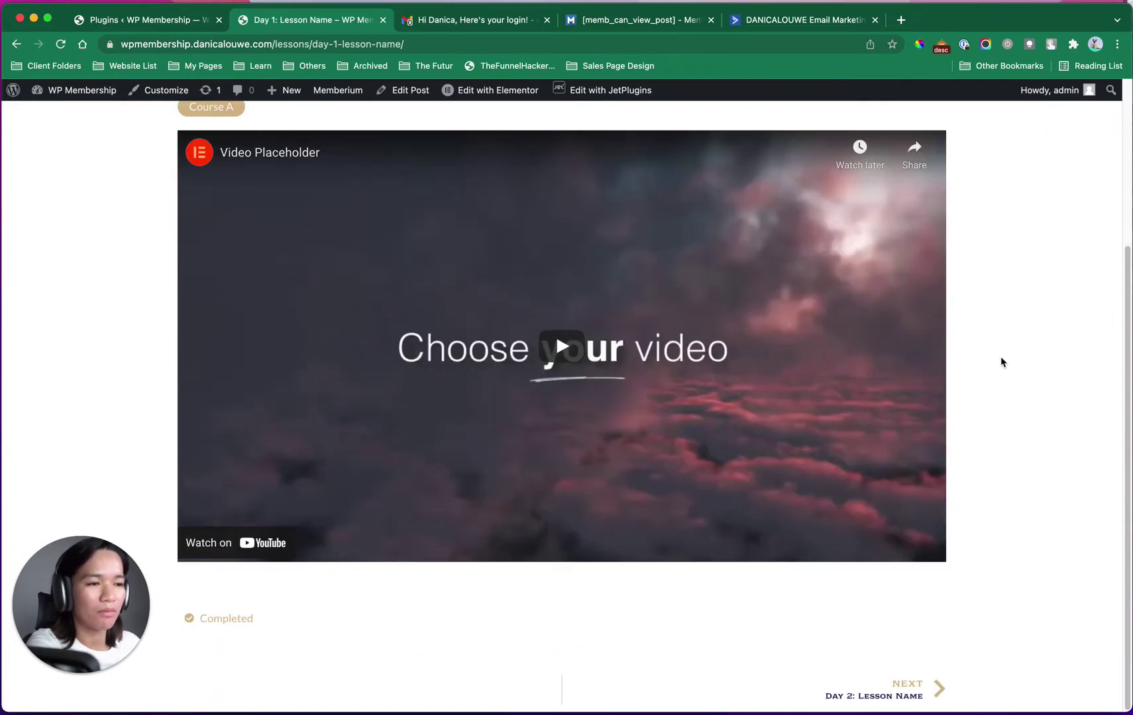
{"action": "left_click", "coordinate": [259, 621]}
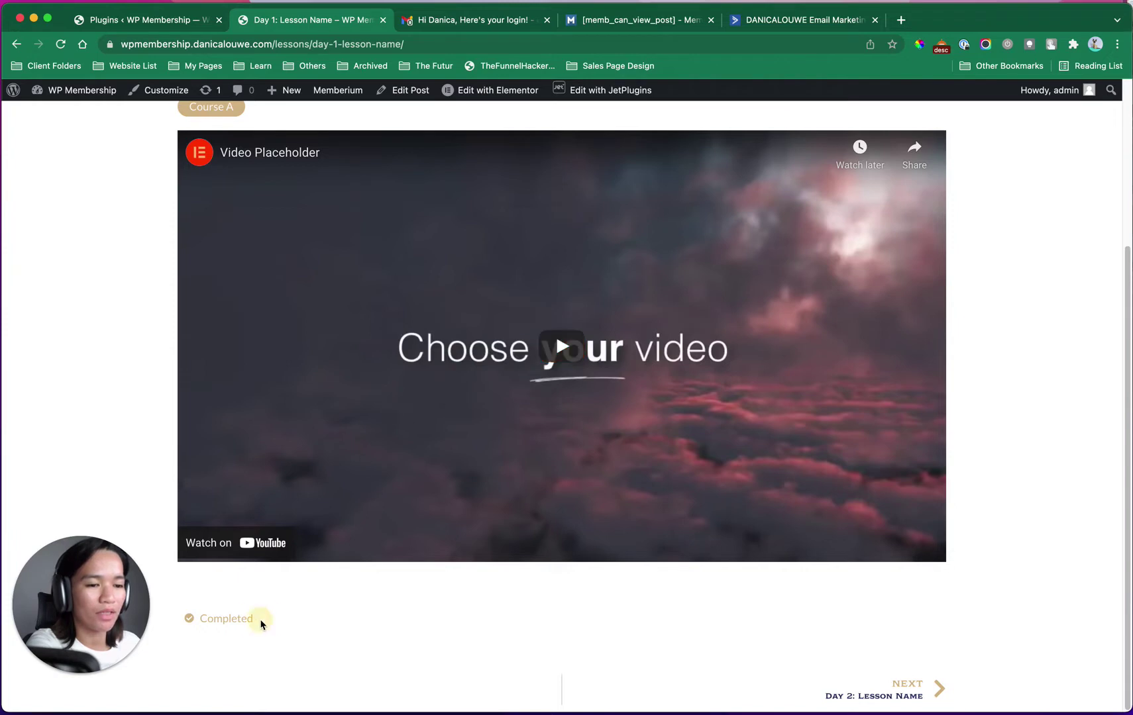
{"action": "left_click_drag", "start_coordinate": [260, 621], "coordinate": [183, 620]}
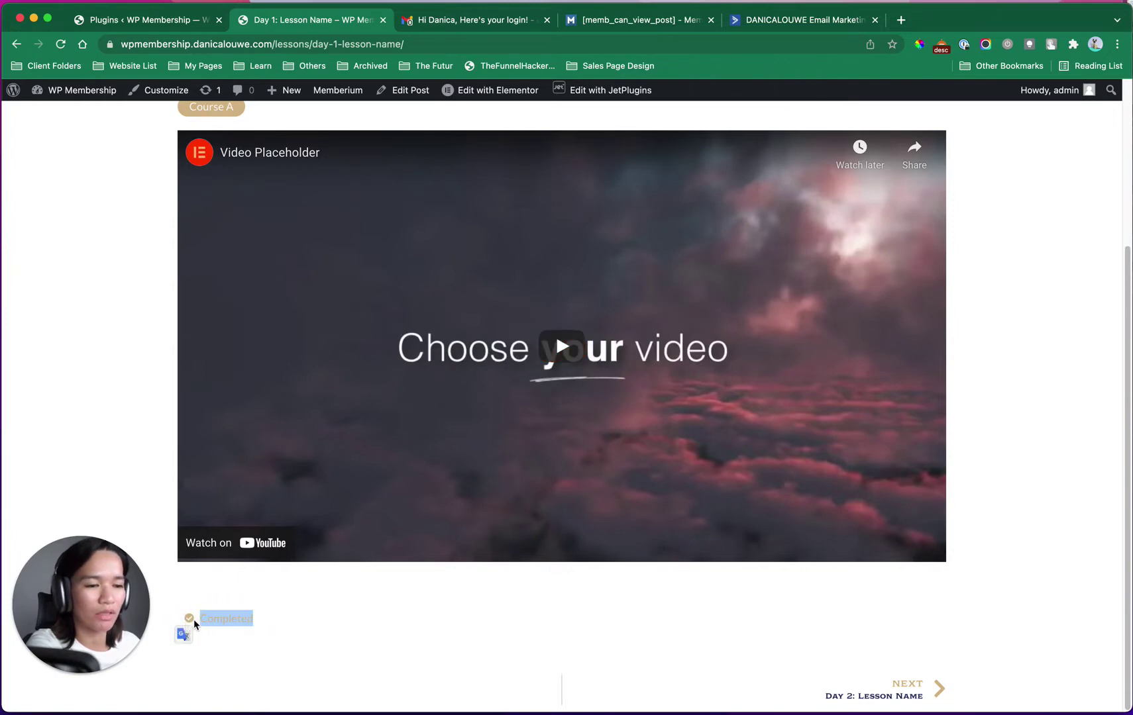
{"action": "scroll", "coordinate": [305, 628], "scroll_direction": "up", "scroll_amount": 4}
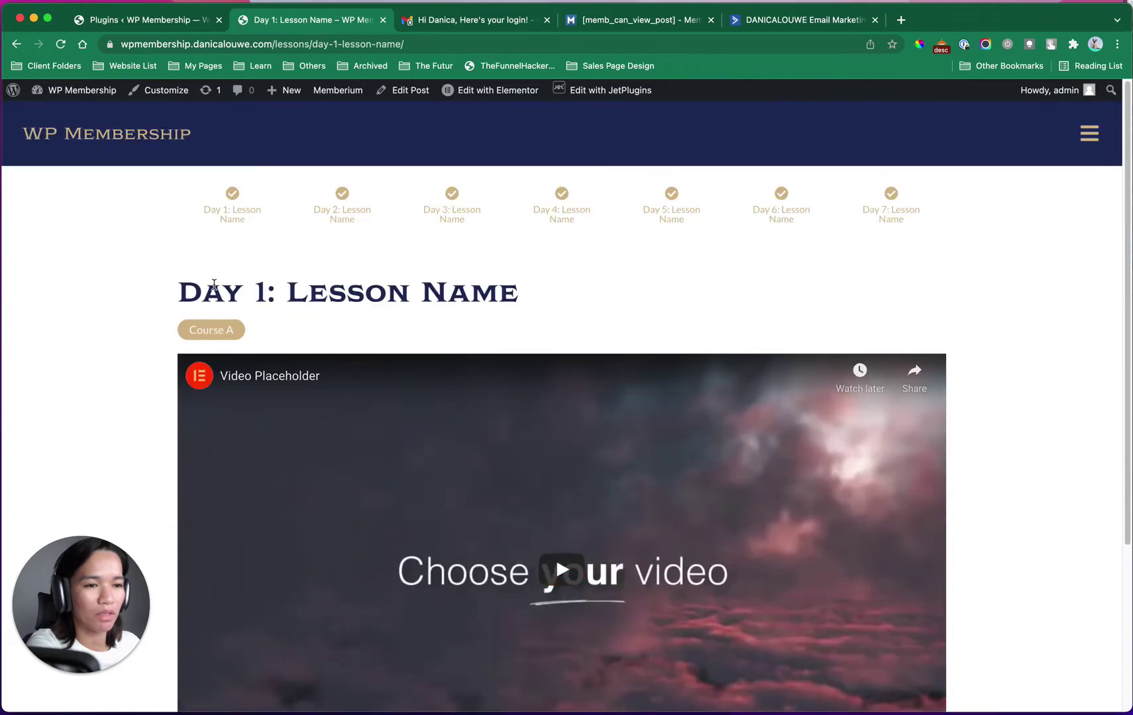
{"action": "scroll", "coordinate": [691, 412], "scroll_direction": "down", "scroll_amount": 4}
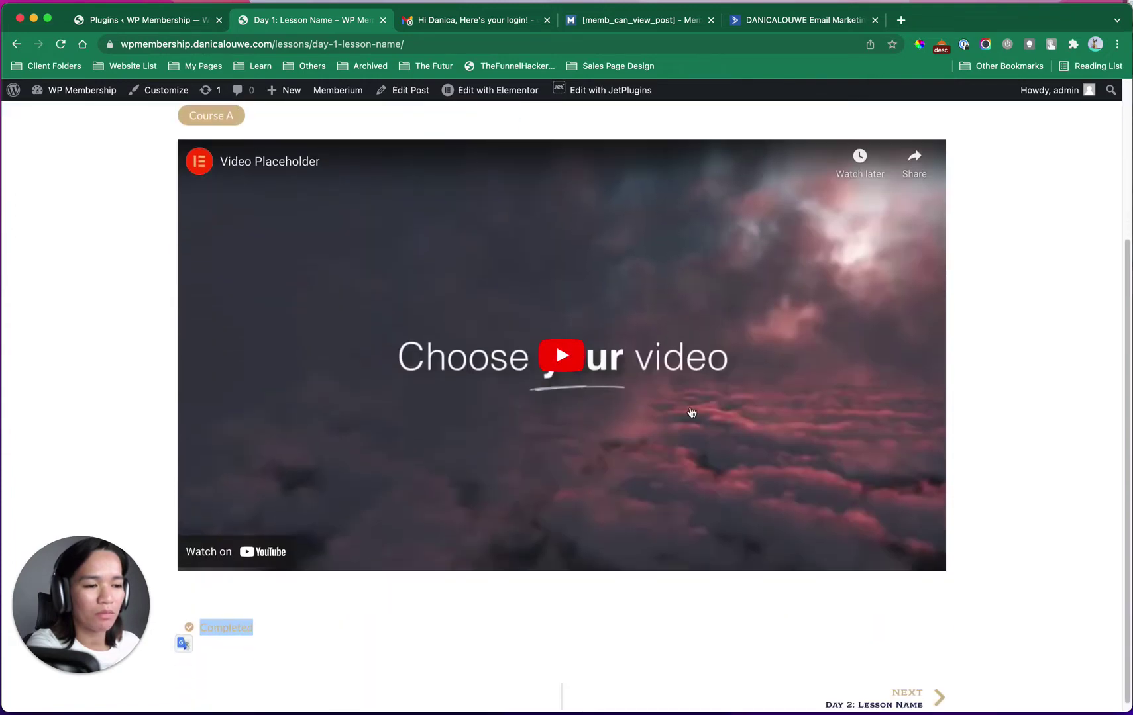
{"action": "scroll", "coordinate": [656, 635], "scroll_direction": "down", "scroll_amount": 1}
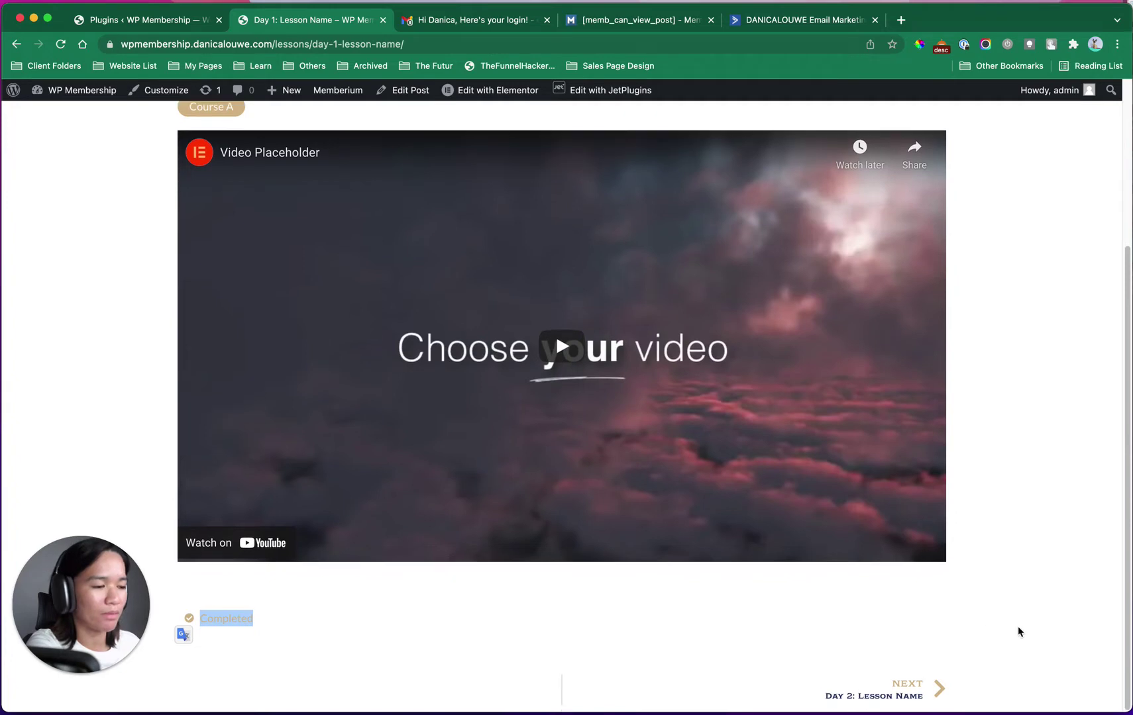
Step: Open the Day 2 lesson and review its Day 1–7 progress row, all completed
{"action": "left_click", "coordinate": [911, 696]}
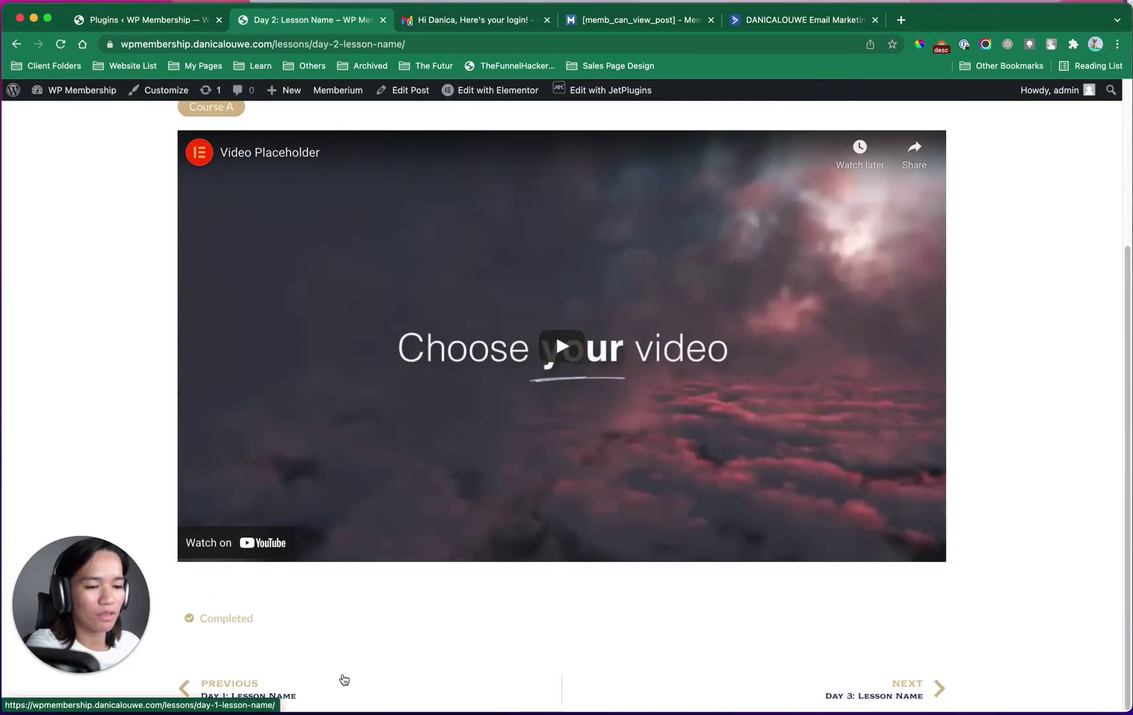
{"action": "left_click", "coordinate": [1030, 375]}
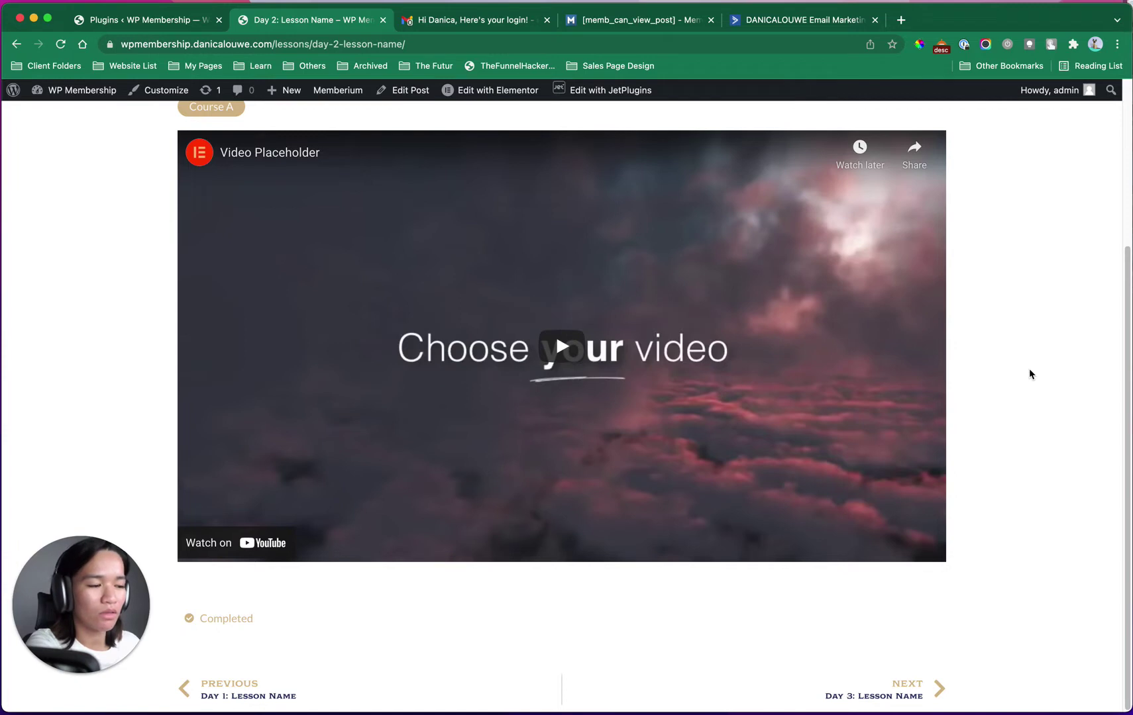
{"action": "scroll", "coordinate": [1030, 374], "scroll_direction": "up", "scroll_amount": 3}
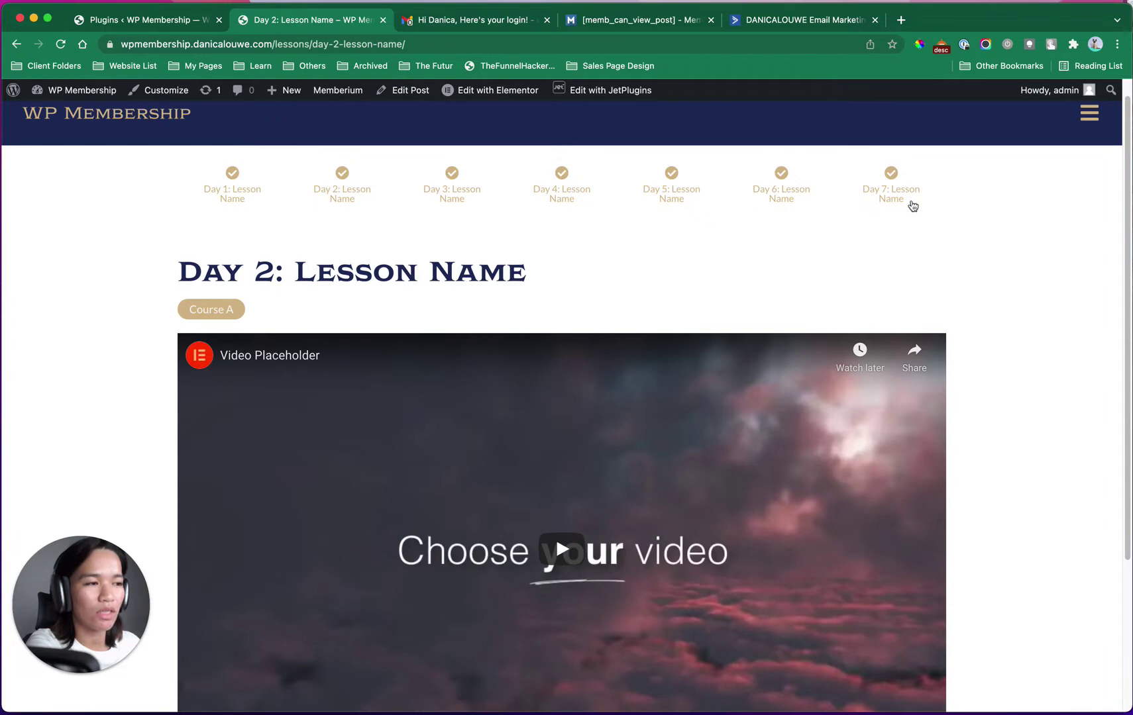
{"action": "left_click", "coordinate": [985, 185]}
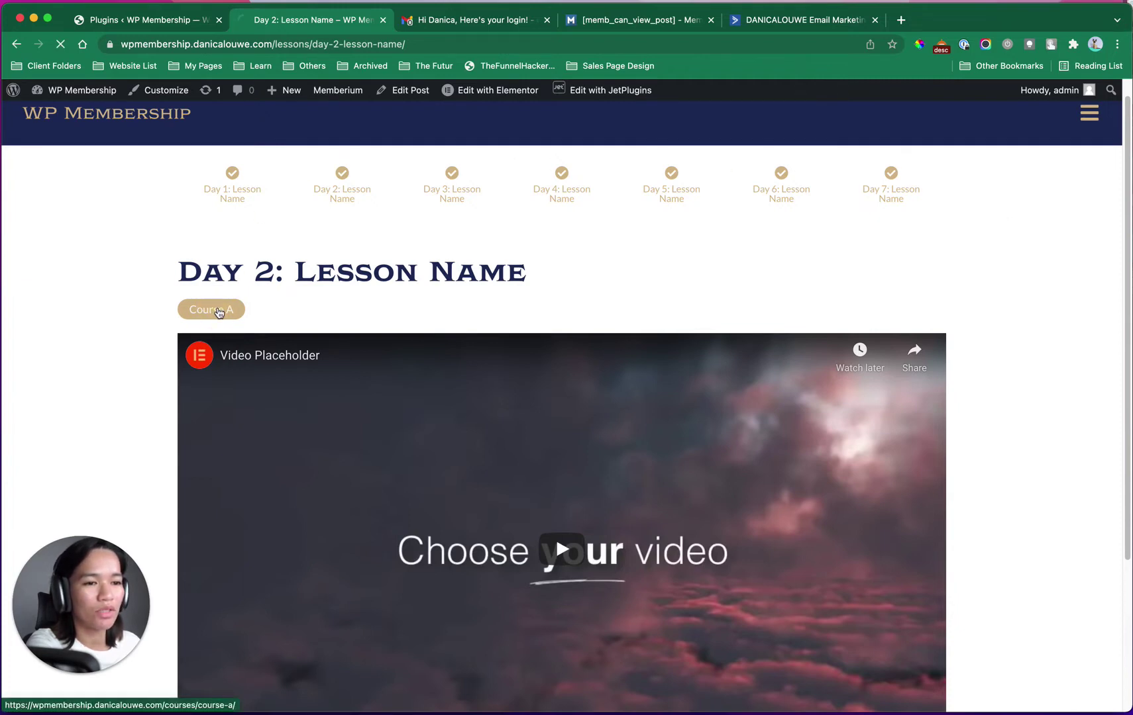
Step: Return to the Courses overview via the site menu, then switch back to the Plugins admin page
{"action": "left_click", "coordinate": [216, 310]}
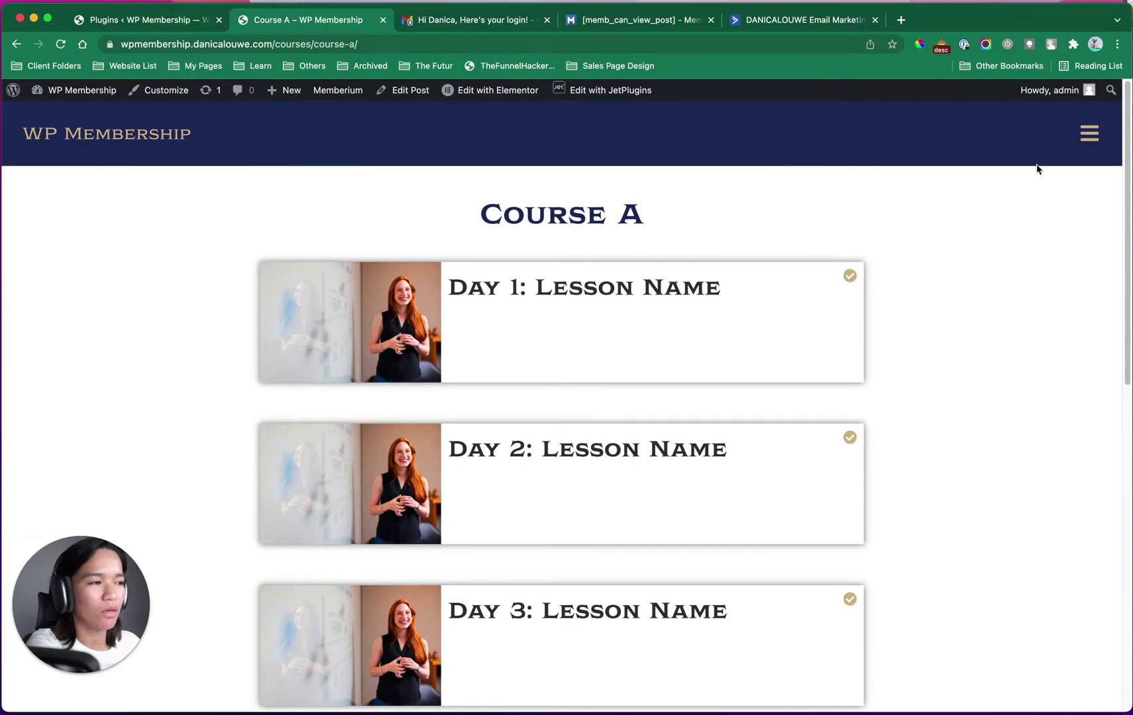
{"action": "left_click", "coordinate": [1081, 138]}
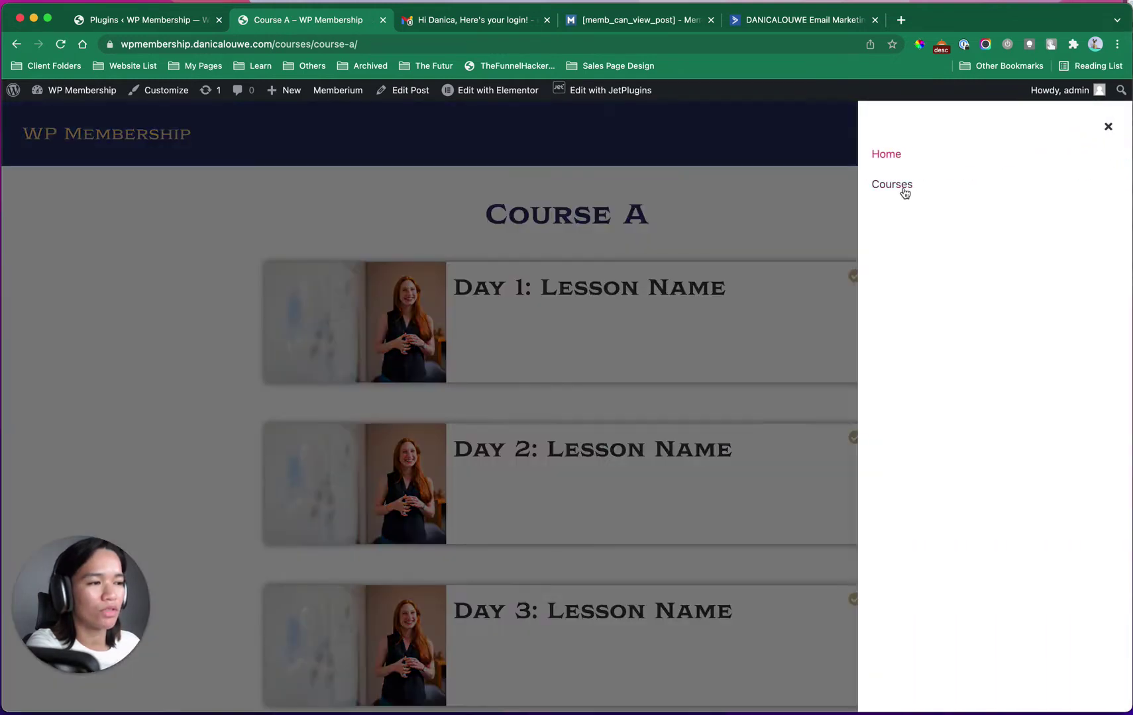
{"action": "left_click", "coordinate": [905, 192]}
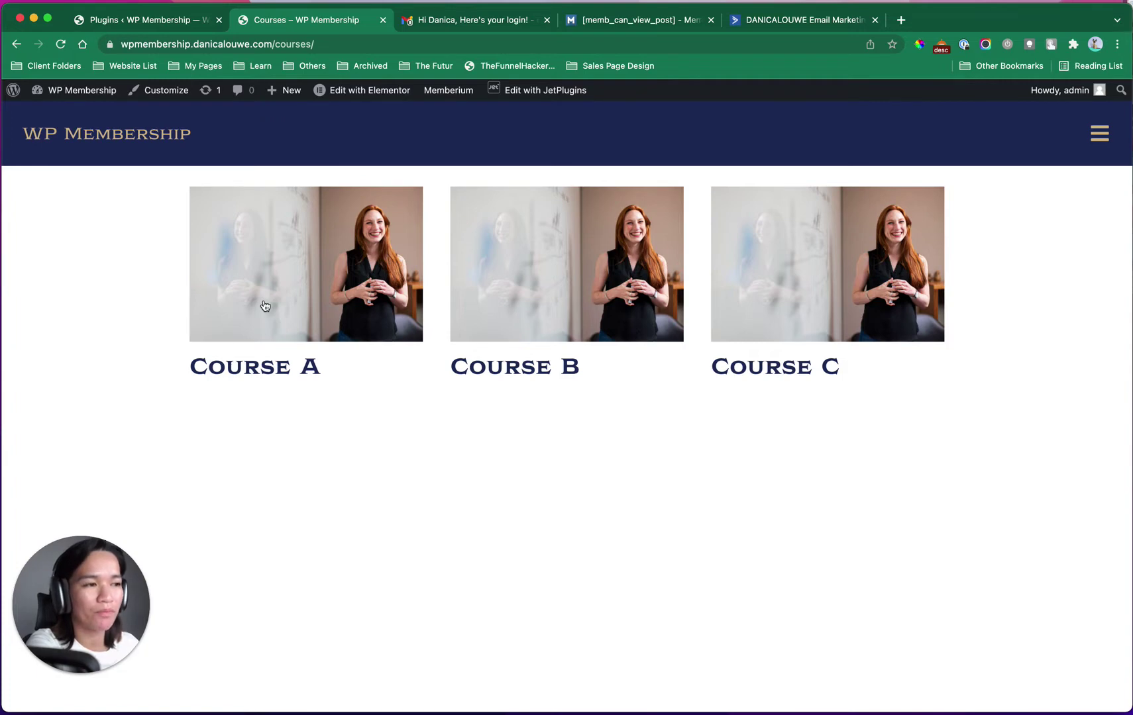
{"action": "left_click", "coordinate": [146, 20]}
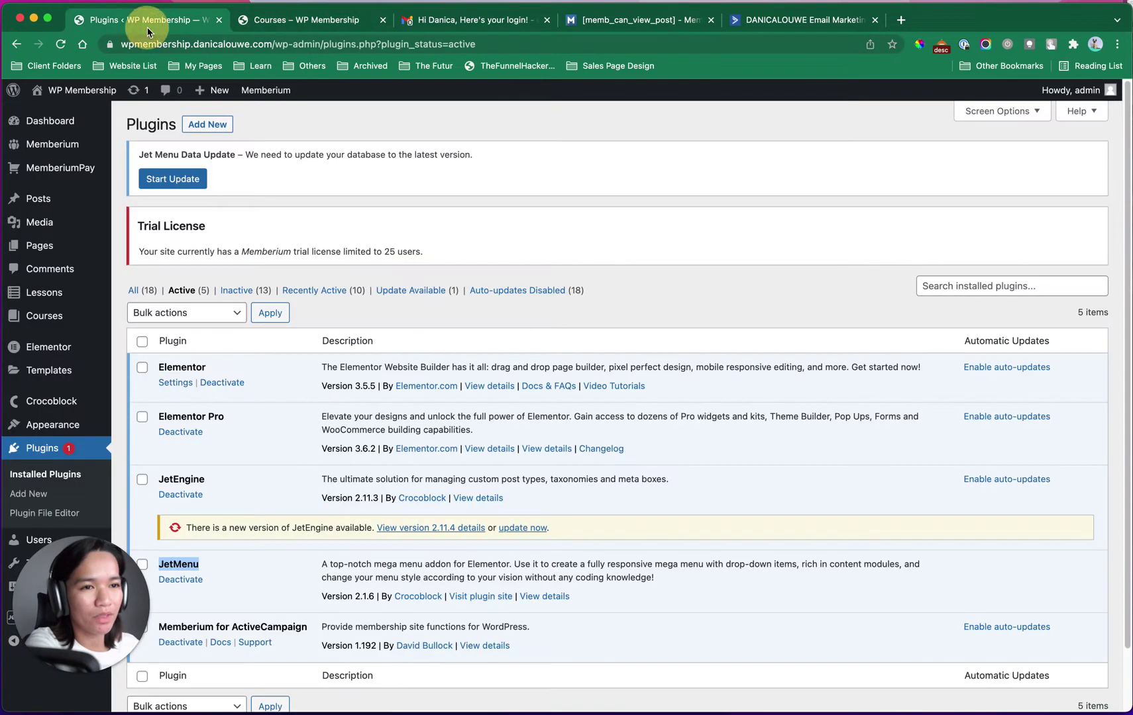
Step: Open JetEngine's Post Types, then its Relations list showing the Course Lessons relation
{"action": "left_click", "coordinate": [65, 590]}
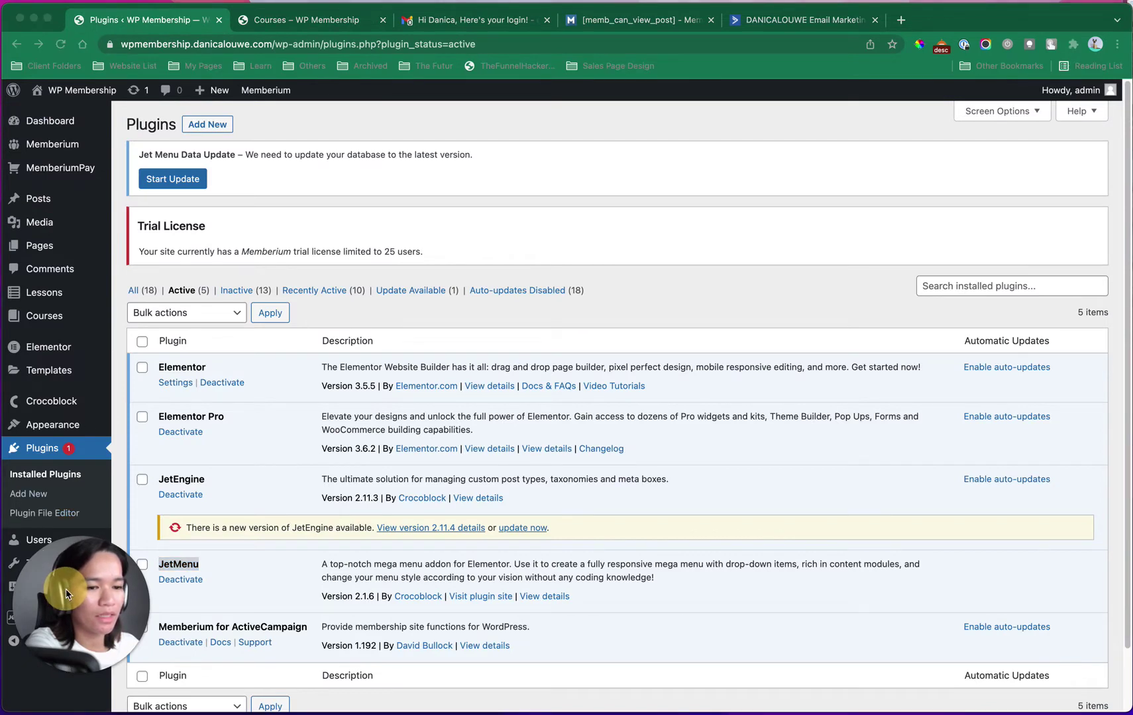
{"action": "left_click_drag", "start_coordinate": [66, 589], "coordinate": [995, 606]}
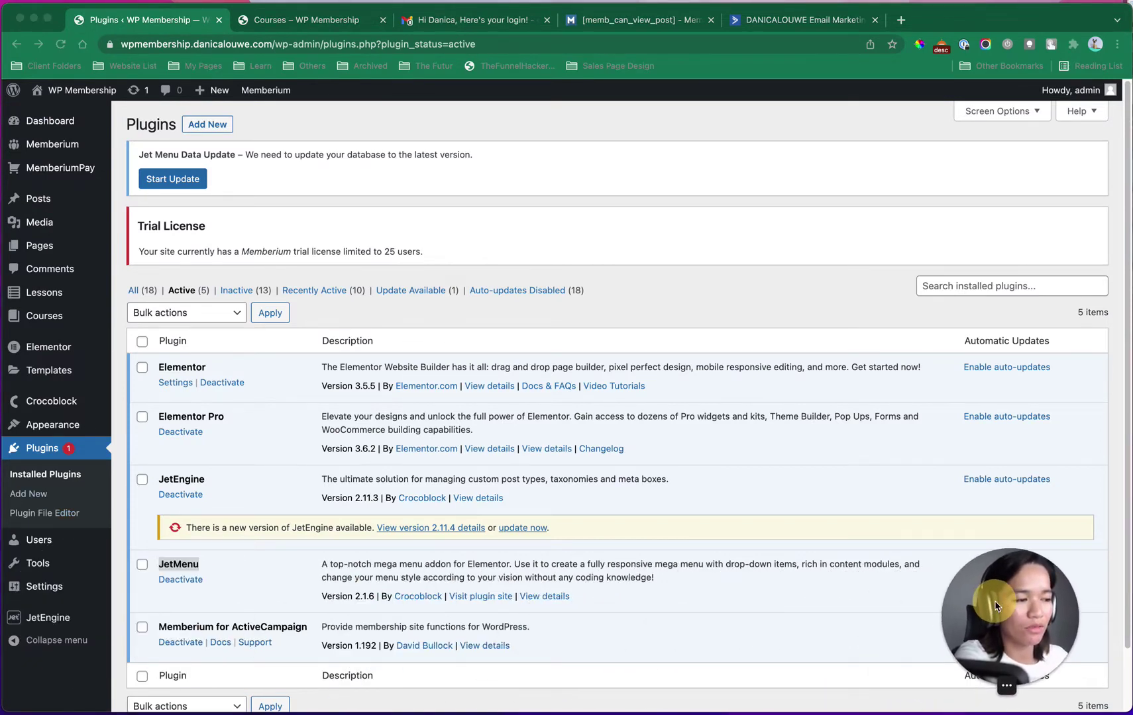
{"action": "left_click", "coordinate": [999, 687]}
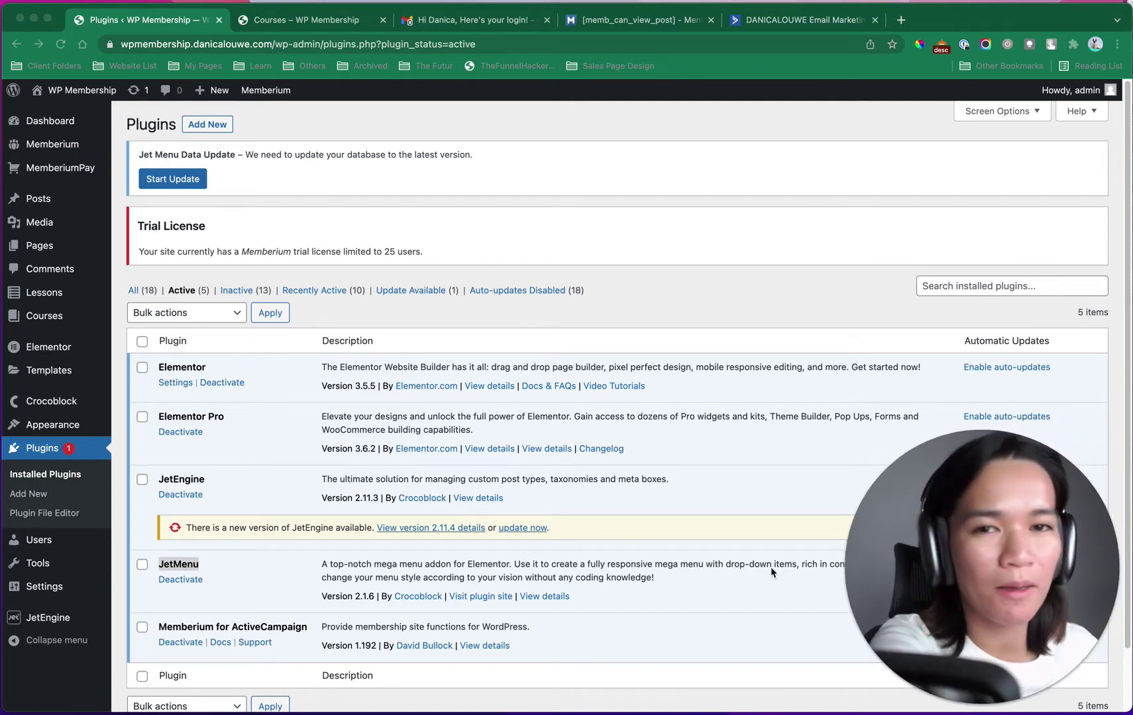
{"action": "left_click", "coordinate": [593, 306]}
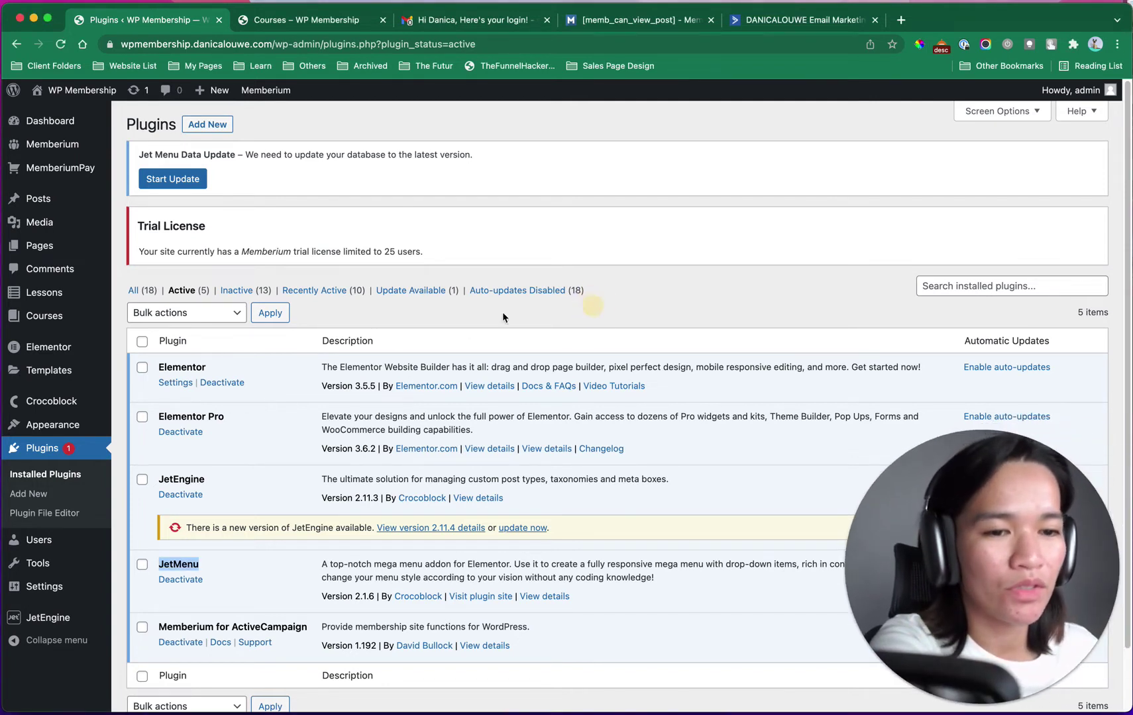
{"action": "mouse_move", "coordinate": [46, 617]}
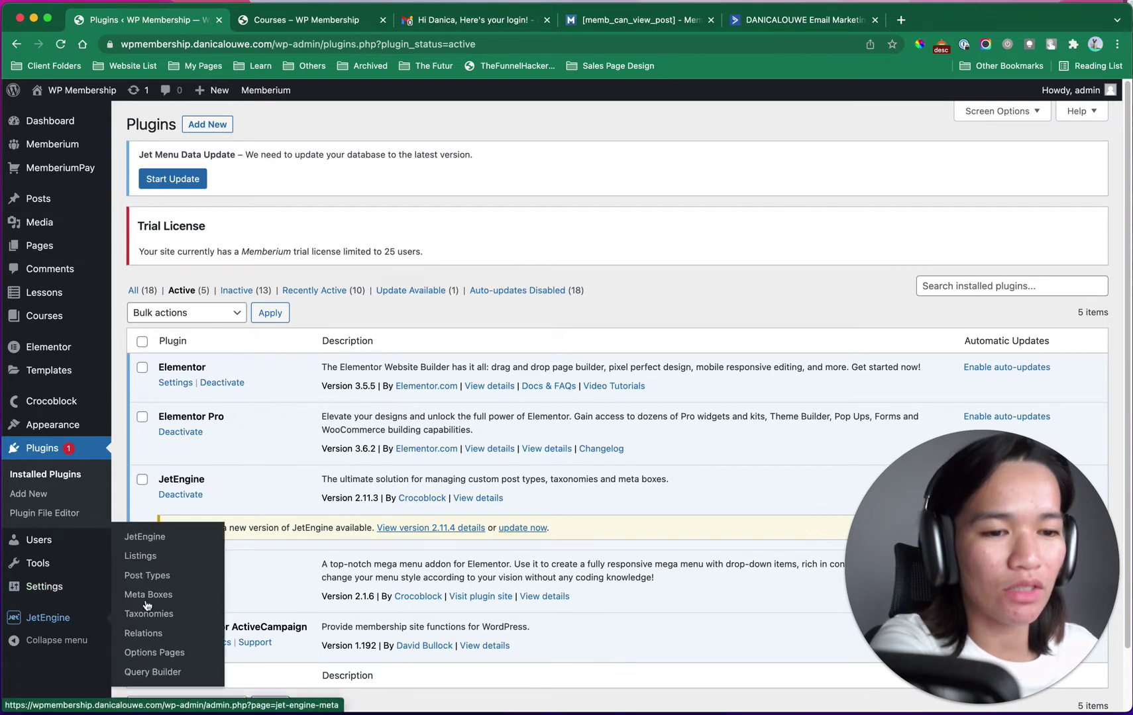
{"action": "left_click", "coordinate": [159, 576]}
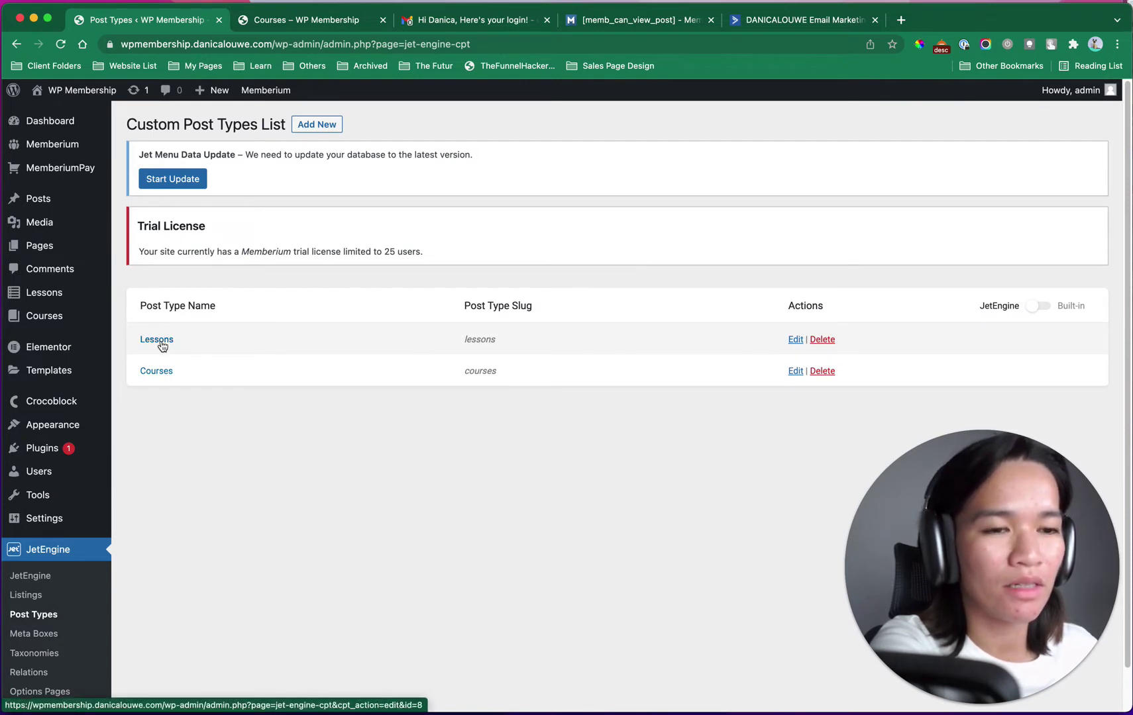
{"action": "scroll", "coordinate": [134, 556], "scroll_direction": "down", "scroll_amount": 2}
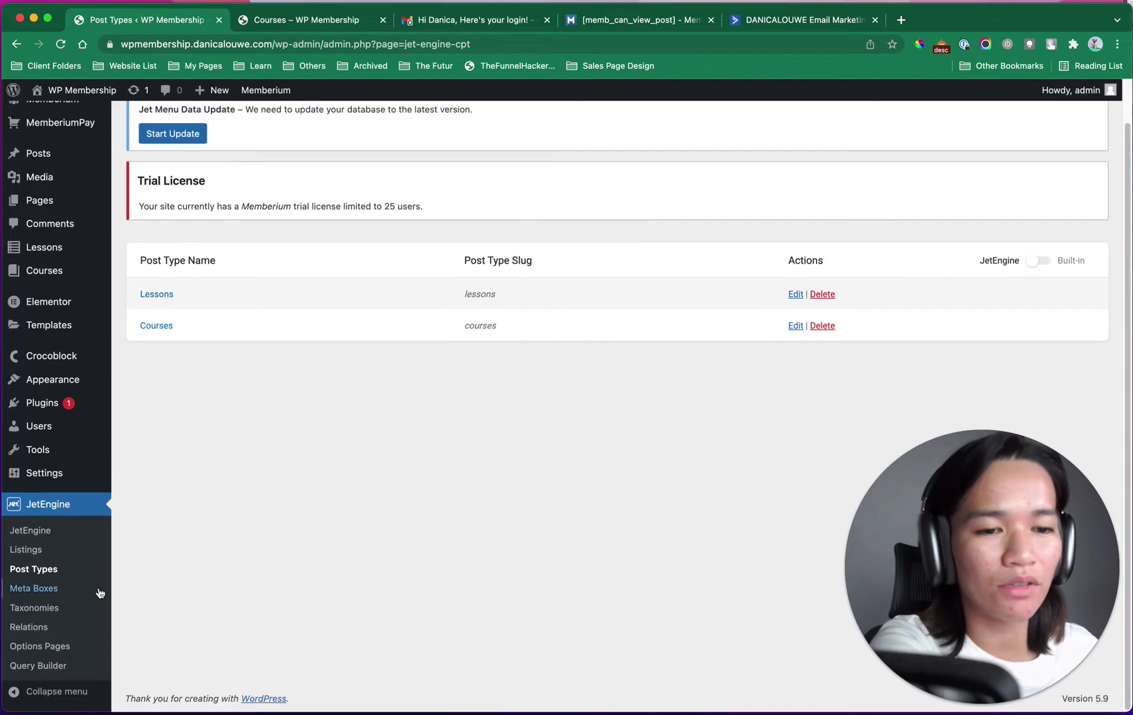
{"action": "left_click", "coordinate": [60, 627]}
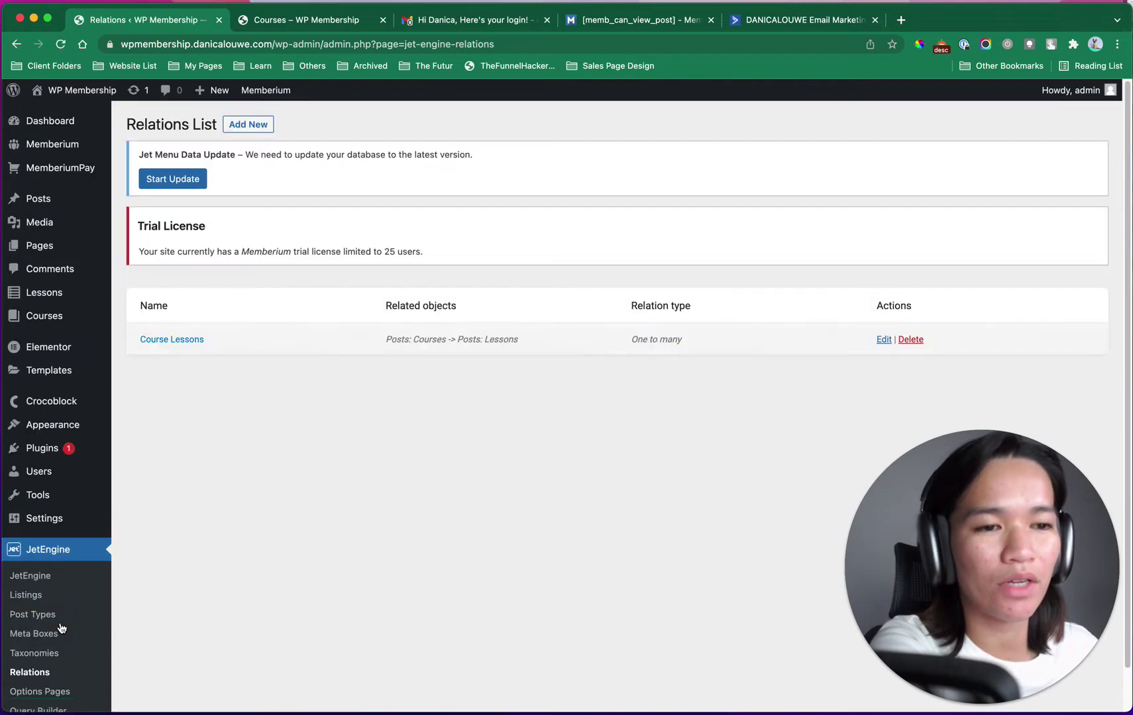
Step: Open Course Lessons and review it: Courses as parent, Lessons as child, one to many
{"action": "left_click", "coordinate": [189, 340]}
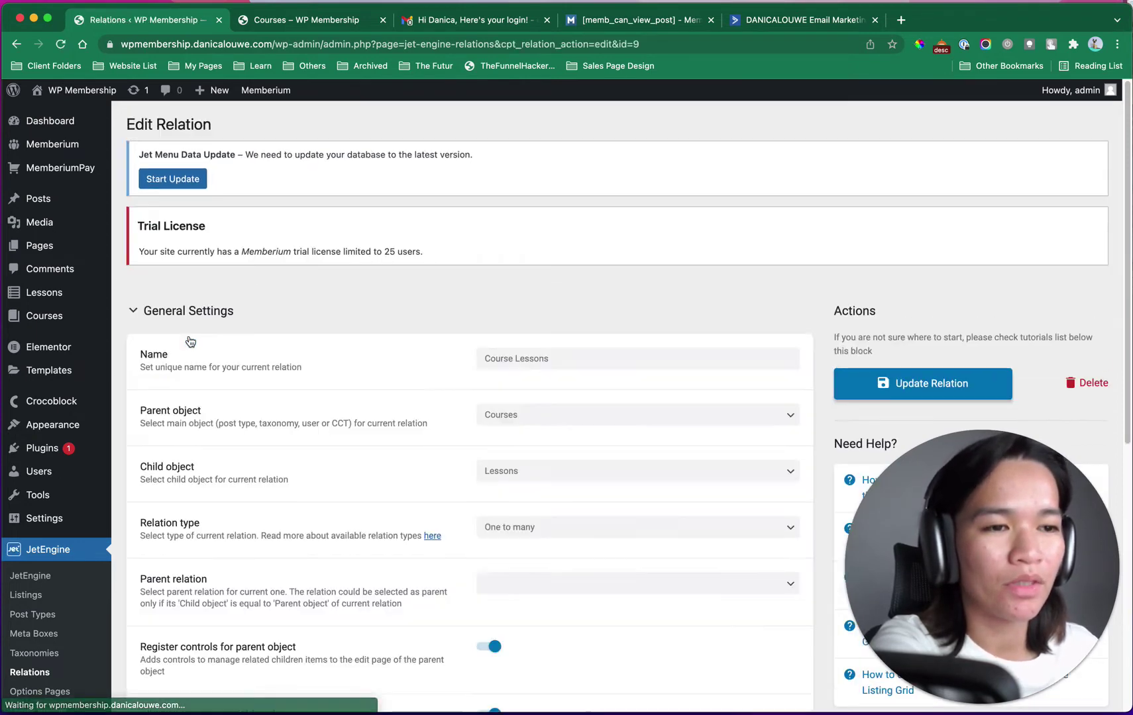
{"action": "scroll", "coordinate": [668, 469], "scroll_direction": "down", "scroll_amount": 5}
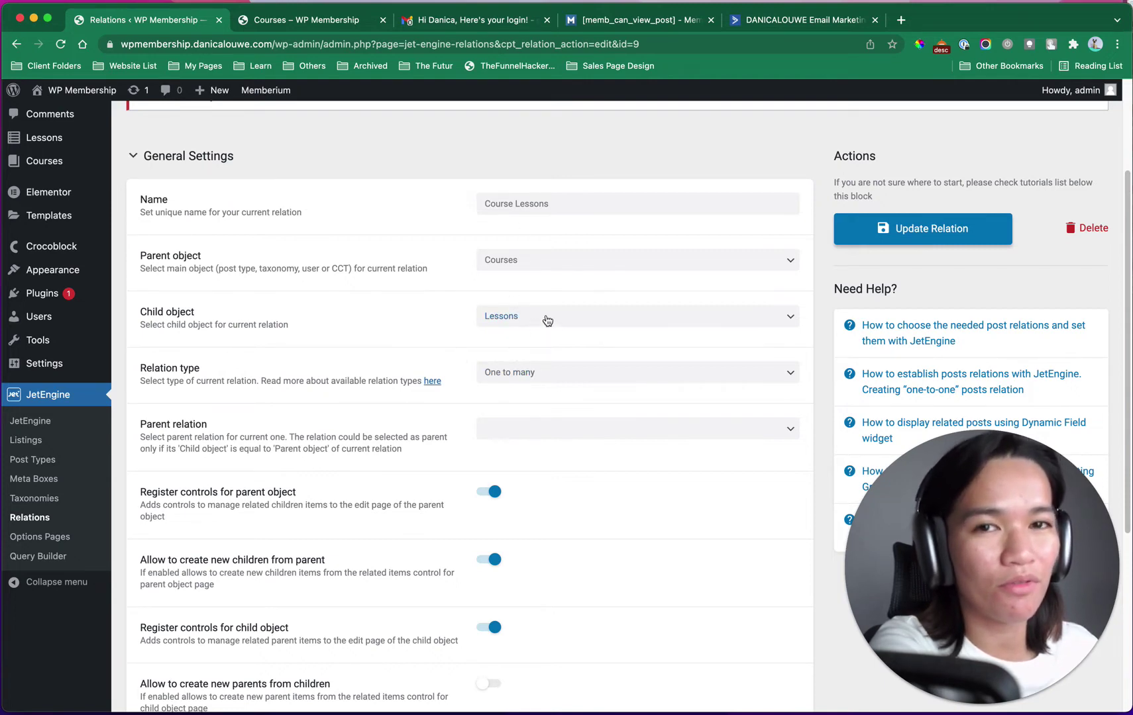
{"action": "scroll", "coordinate": [561, 473], "scroll_direction": "down", "scroll_amount": 5}
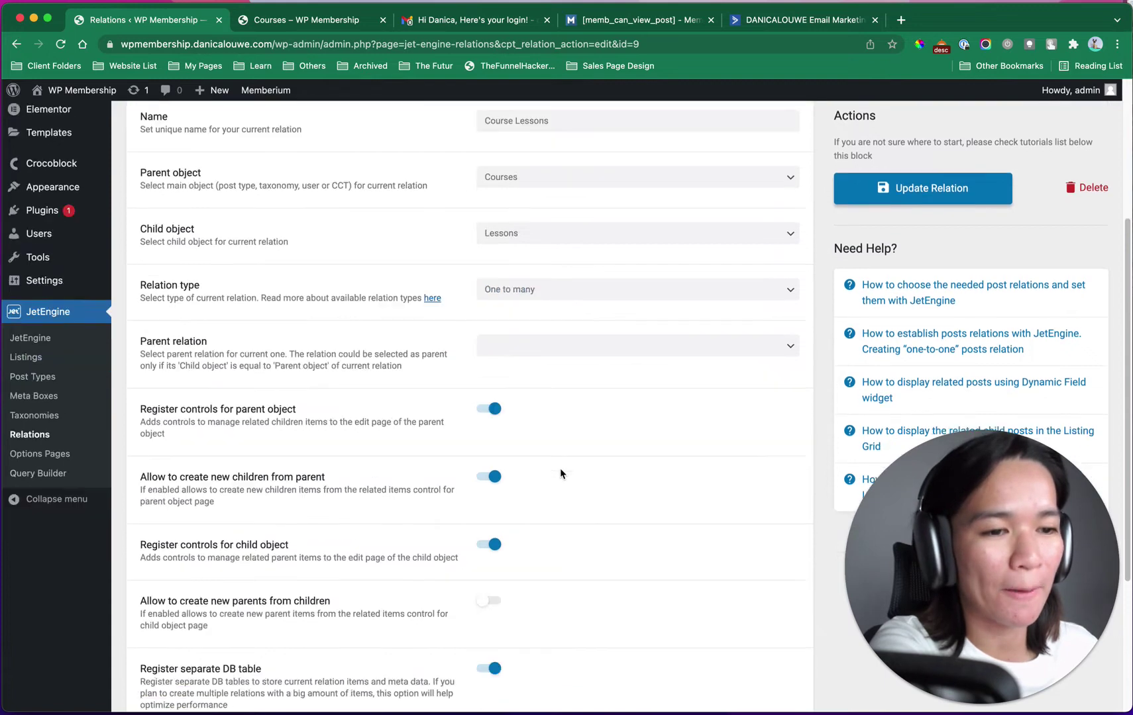
{"action": "scroll", "coordinate": [561, 473], "scroll_direction": "down", "scroll_amount": 1}
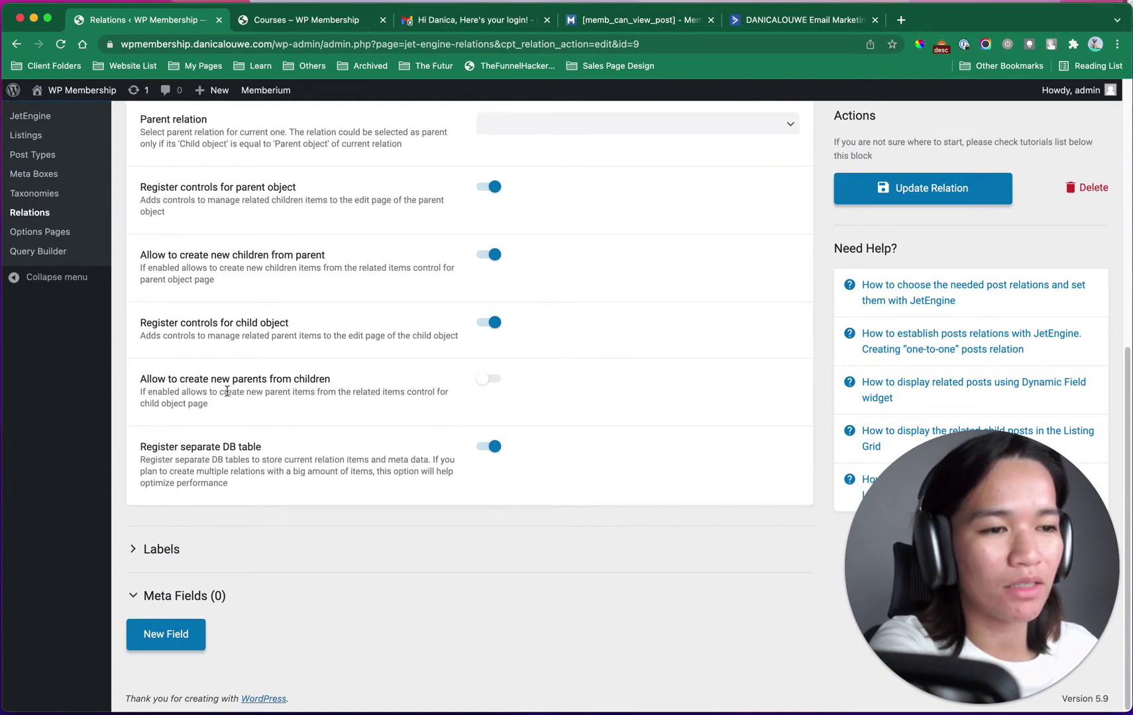
{"action": "scroll", "coordinate": [512, 374], "scroll_direction": "up", "scroll_amount": 1}
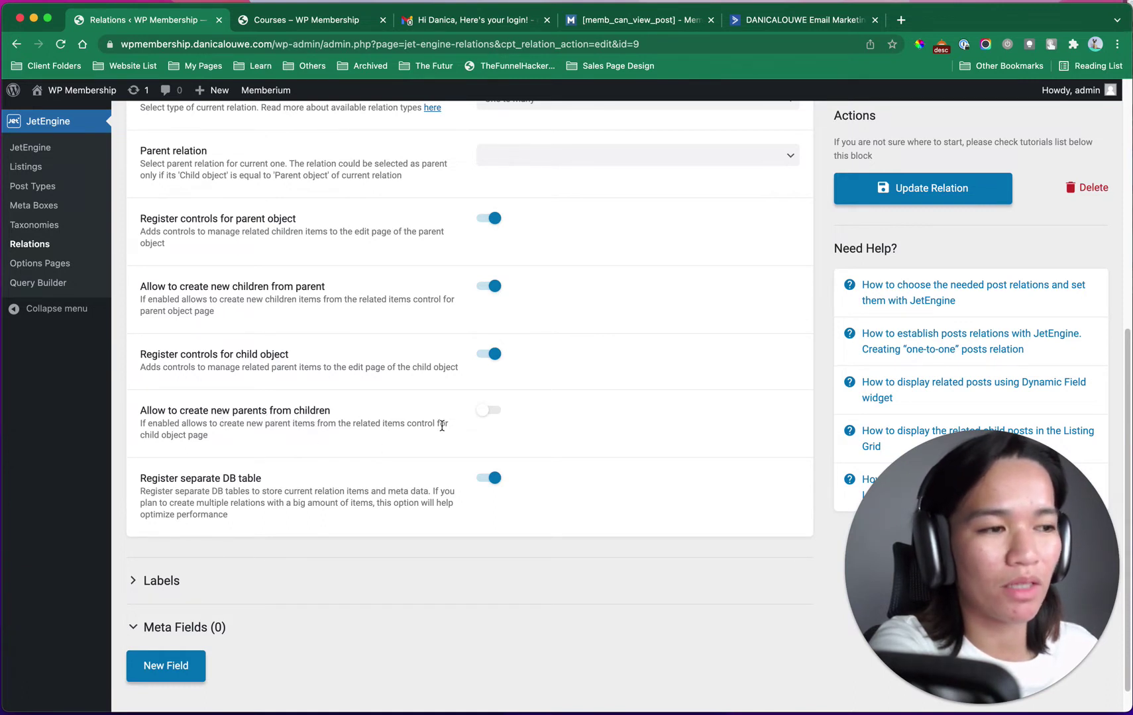
{"action": "scroll", "coordinate": [632, 405], "scroll_direction": "up", "scroll_amount": 5}
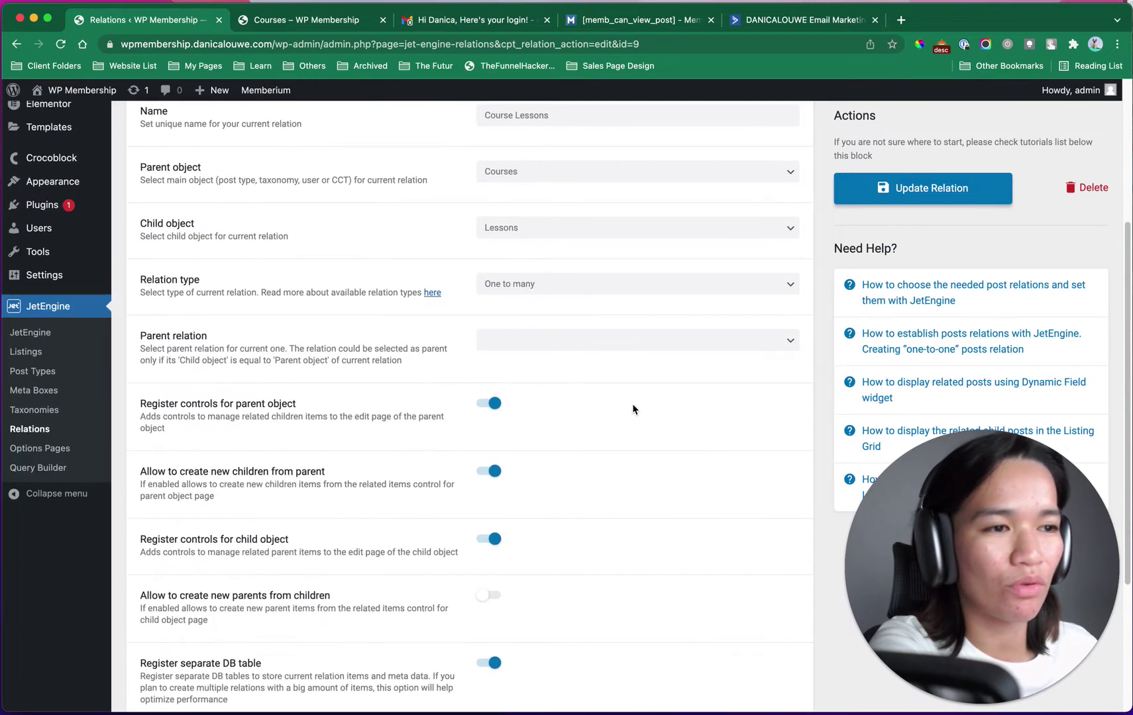
{"action": "scroll", "coordinate": [632, 409], "scroll_direction": "up", "scroll_amount": 5}
{"action": "mouse_move", "coordinate": [56, 277]}
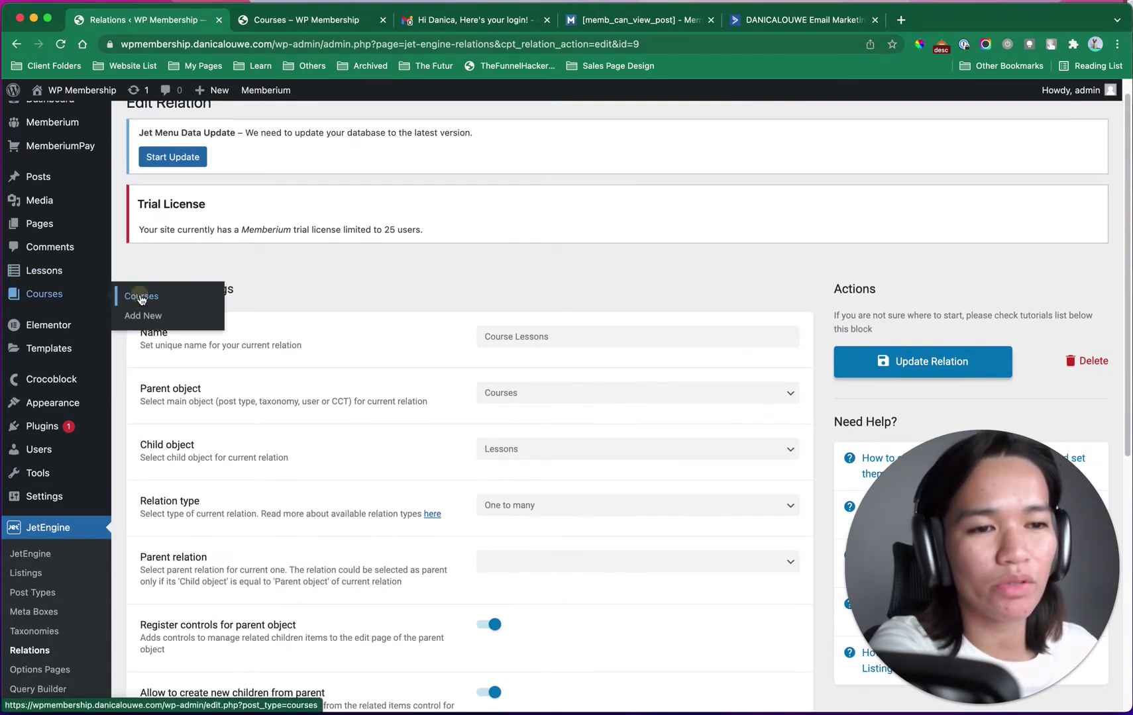
Step: Open Course A's editor in a new tab from the admin Courses list
{"action": "left_click", "coordinate": [141, 299]}
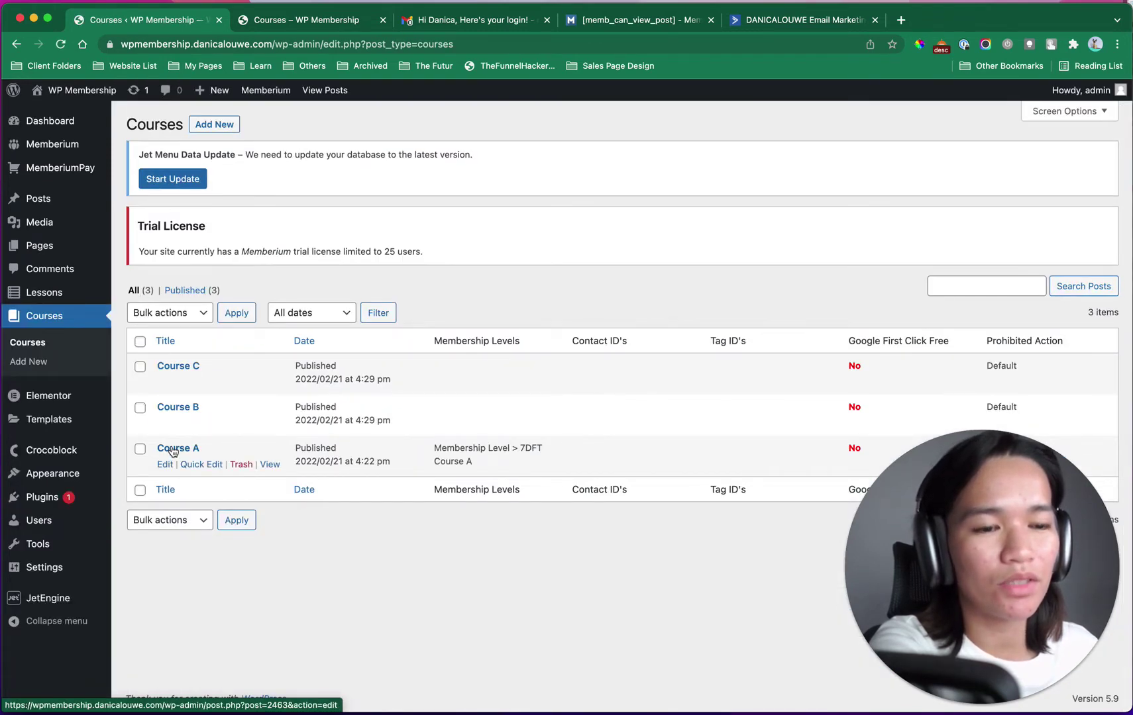
{"action": "left_click", "coordinate": [173, 449], "text": "super"}
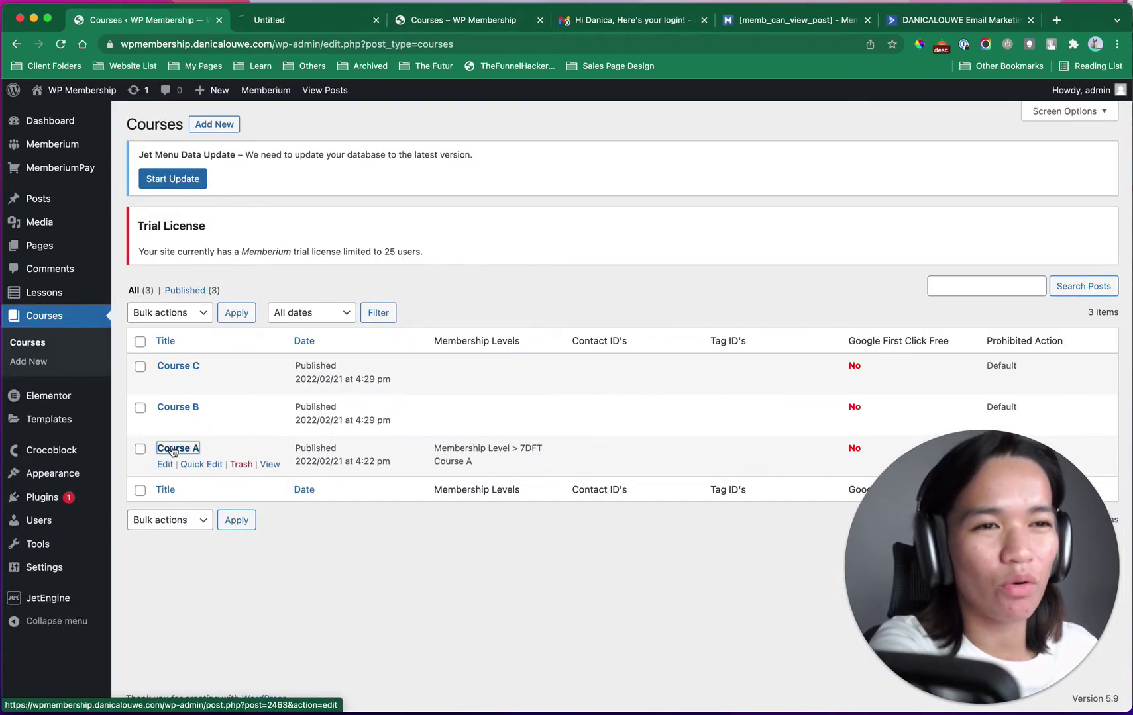
{"action": "left_click", "coordinate": [331, 19]}
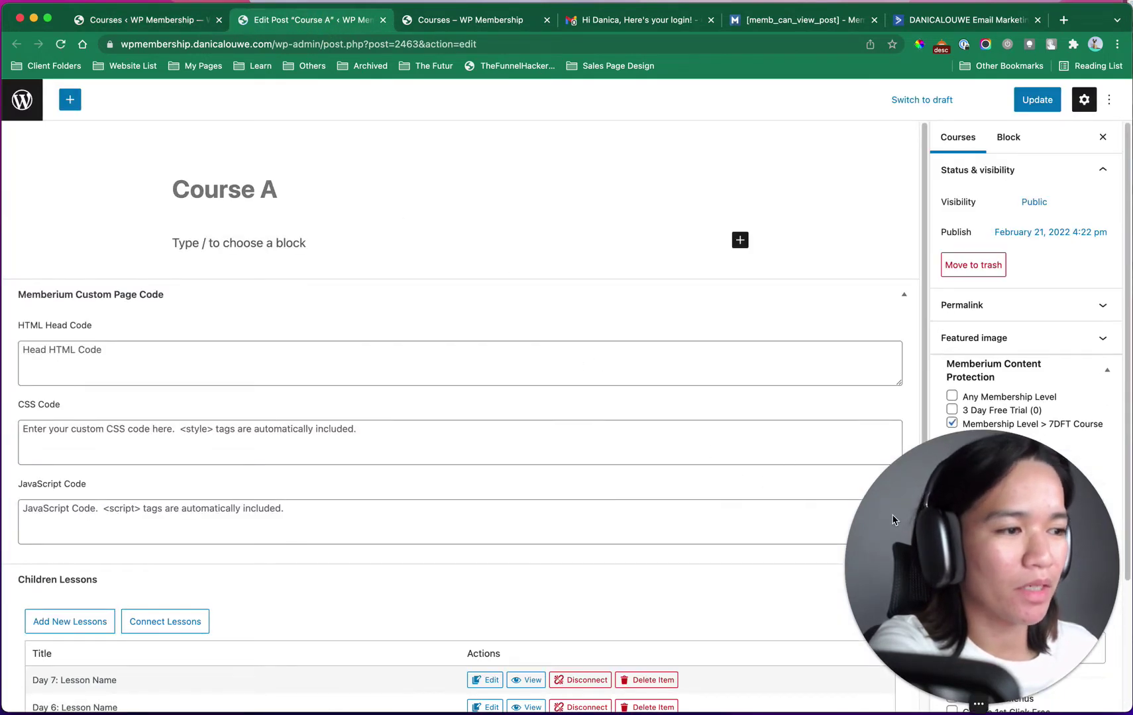
Step: Scroll to Course A's Children Lessons section listing Day 1 through Day 7
{"action": "left_click_drag", "start_coordinate": [892, 520], "coordinate": [528, 372]}
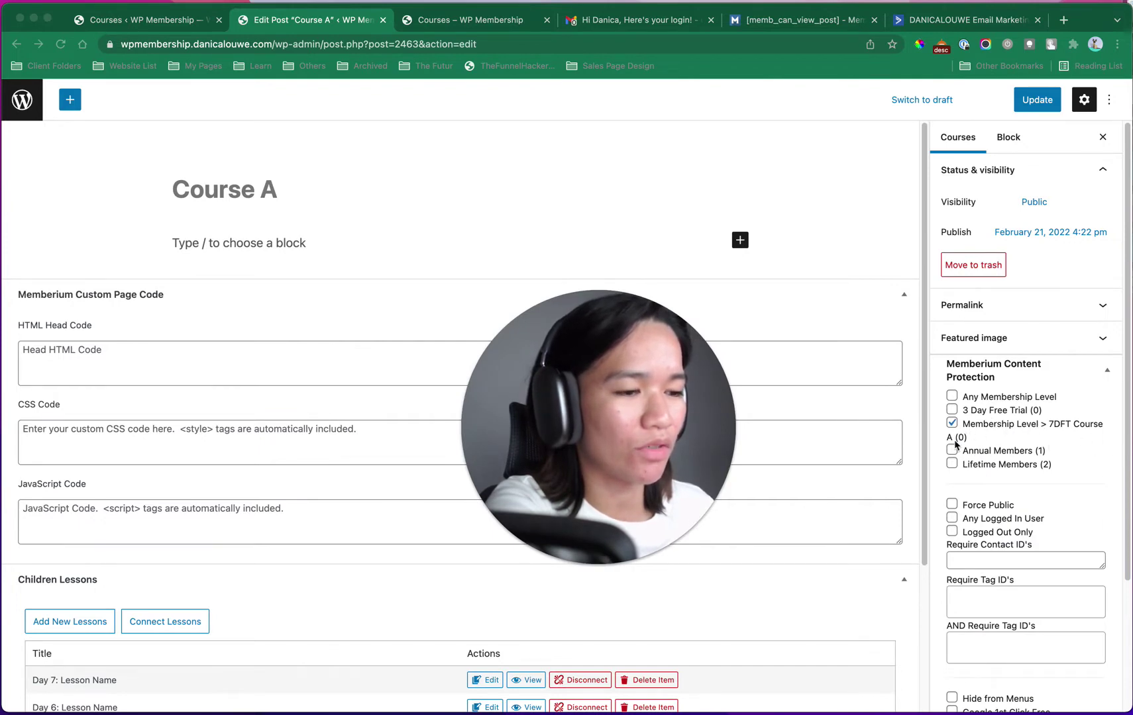
{"action": "left_click_drag", "start_coordinate": [656, 469], "coordinate": [1019, 587]}
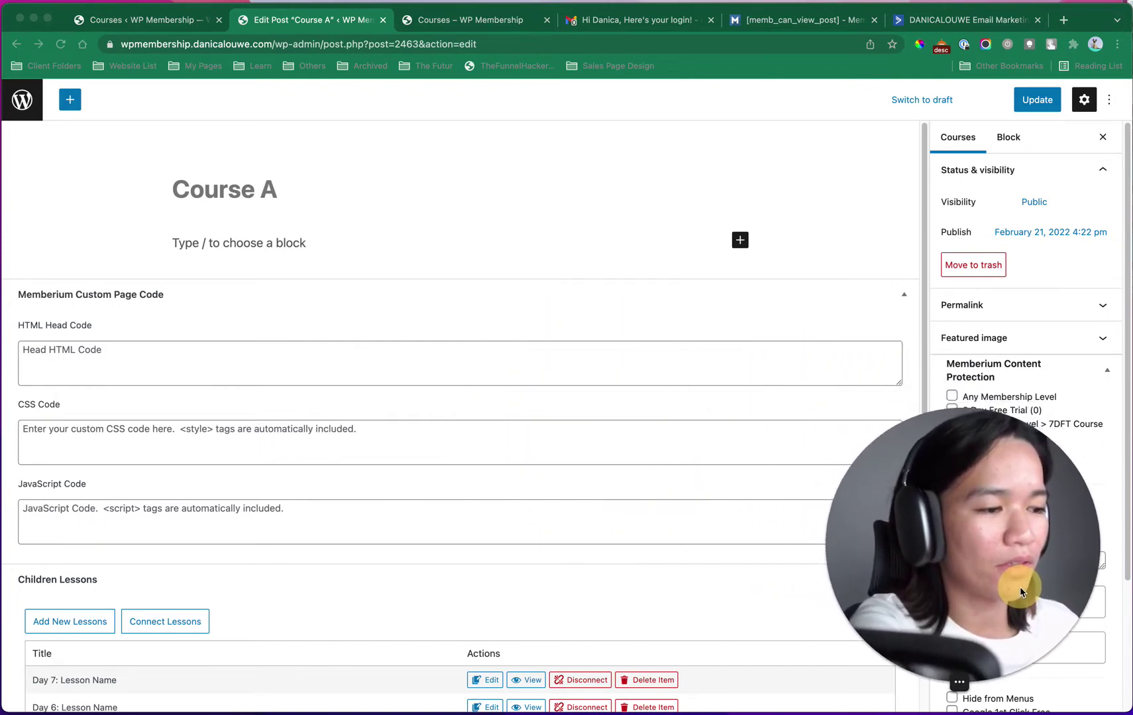
{"action": "left_click", "coordinate": [494, 21]}
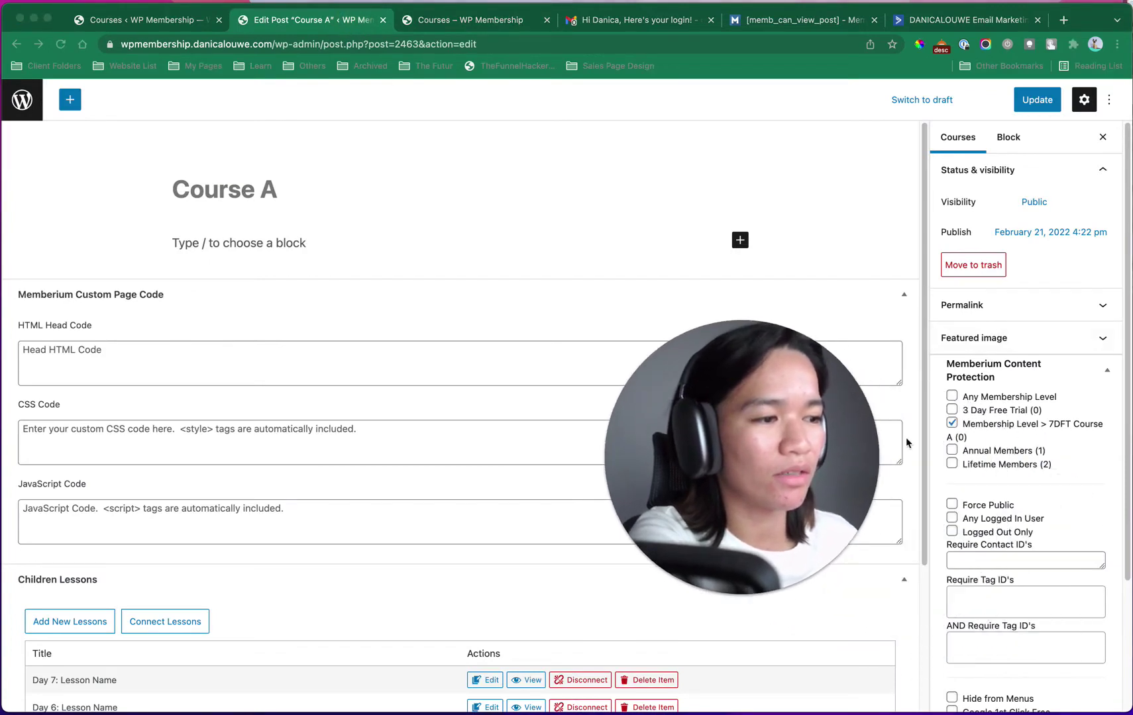
{"action": "left_click_drag", "start_coordinate": [854, 477], "coordinate": [1031, 548]}
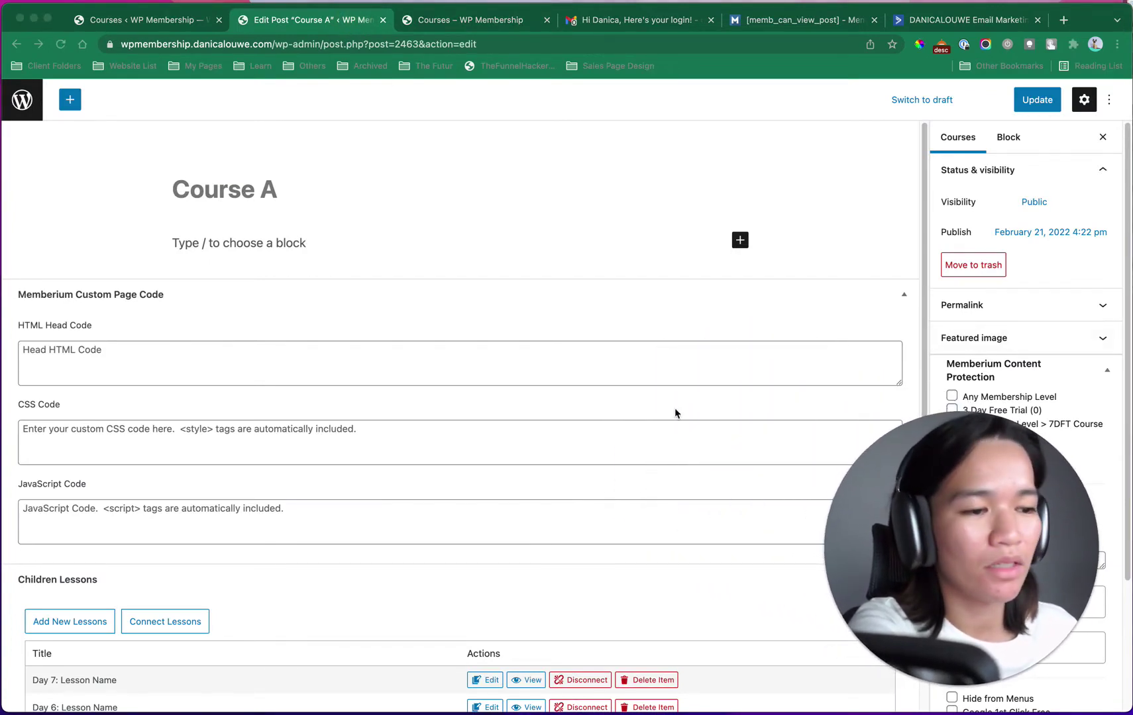
{"action": "scroll", "coordinate": [584, 397], "scroll_direction": "down", "scroll_amount": 3}
{"action": "scroll", "coordinate": [481, 376], "scroll_direction": "up", "scroll_amount": 3}
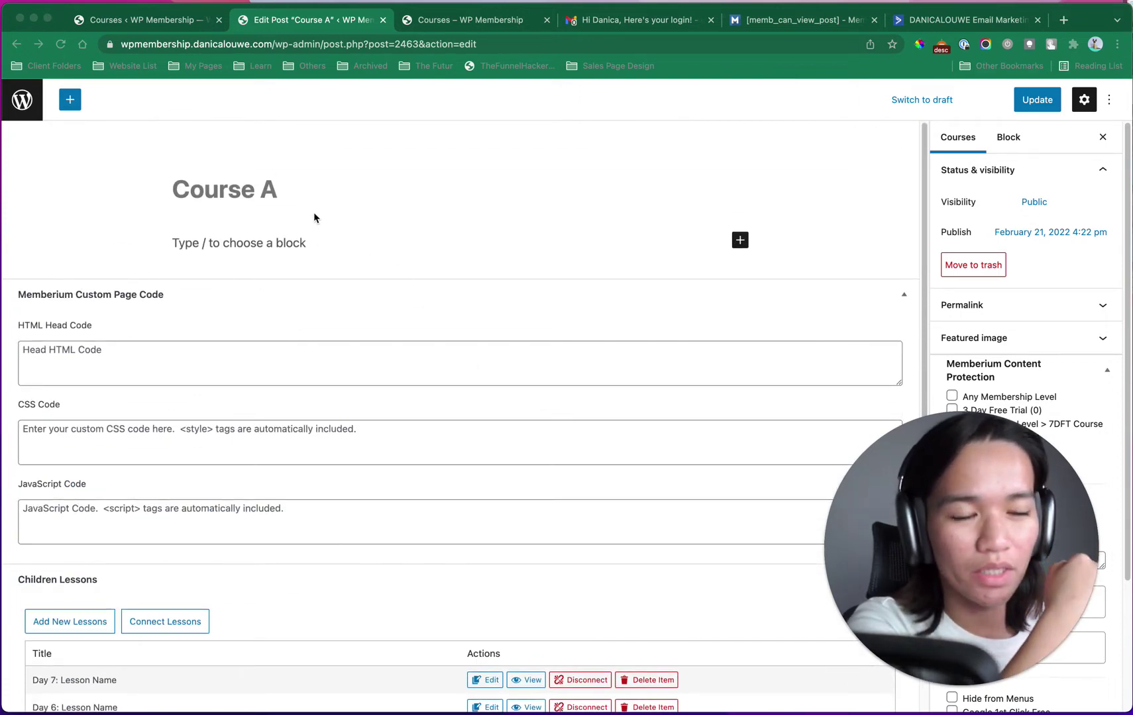
{"action": "scroll", "coordinate": [397, 349], "scroll_direction": "down", "scroll_amount": 3}
{"action": "scroll", "coordinate": [369, 420], "scroll_direction": "down", "scroll_amount": 1}
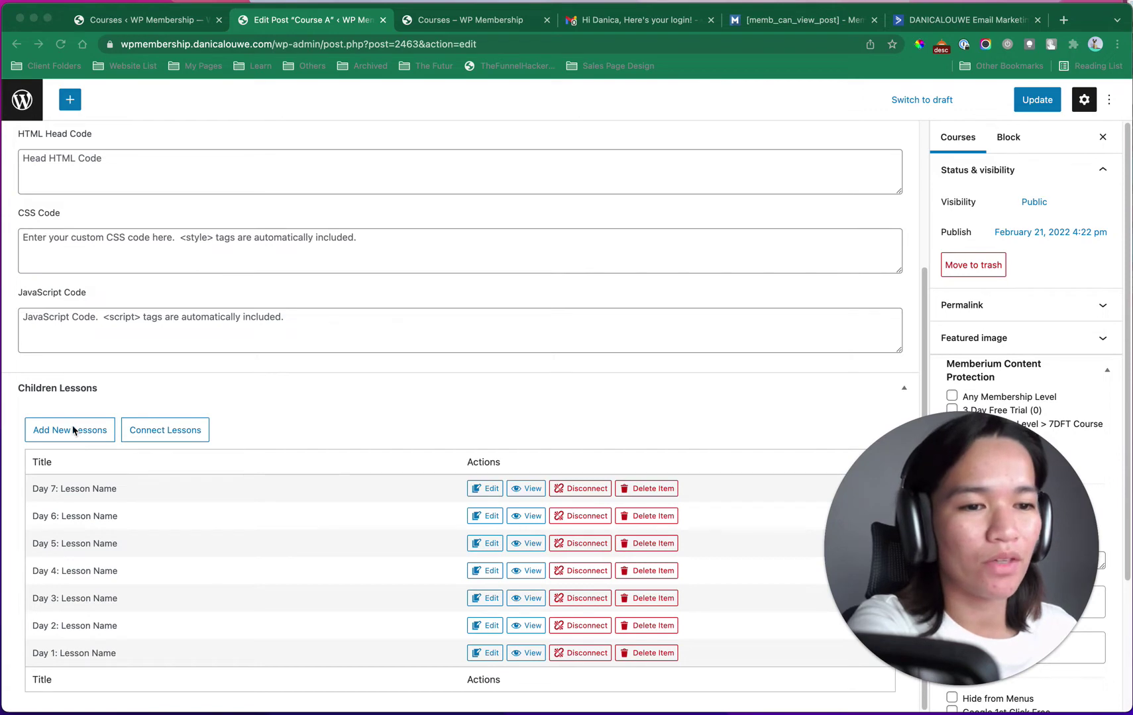
Step: Choose Day 8: Lesson Name in the Connect Lessons dialog to link it to Course A
{"action": "left_click", "coordinate": [266, 428]}
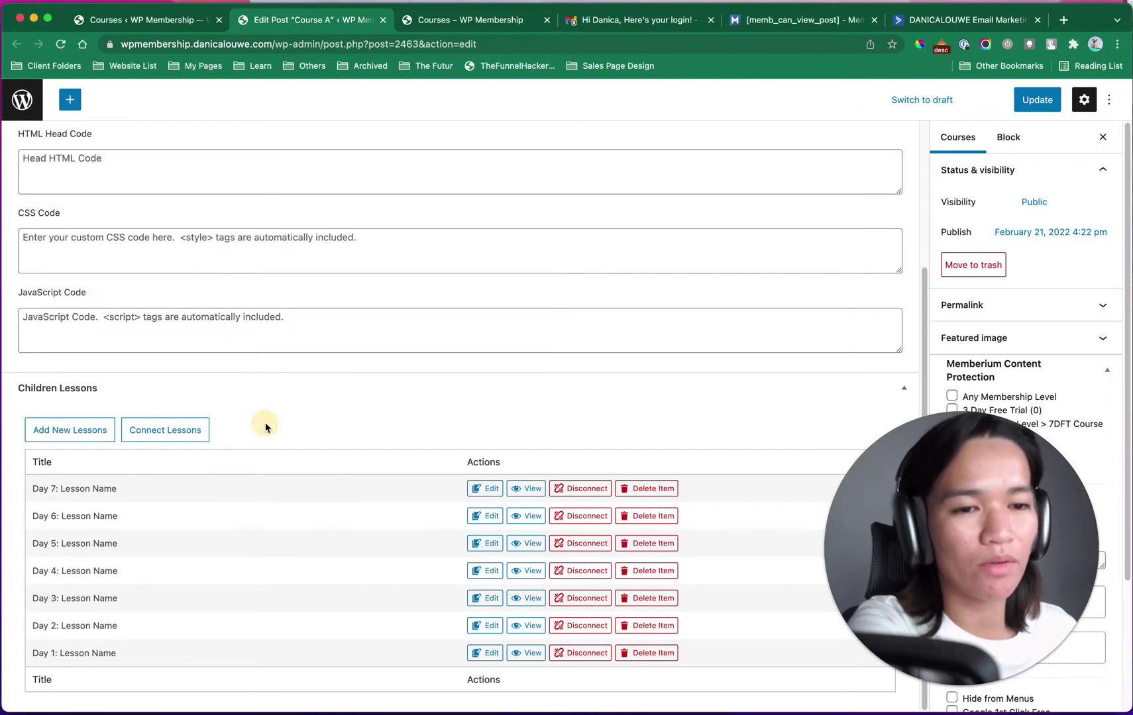
{"action": "left_click", "coordinate": [94, 434]}
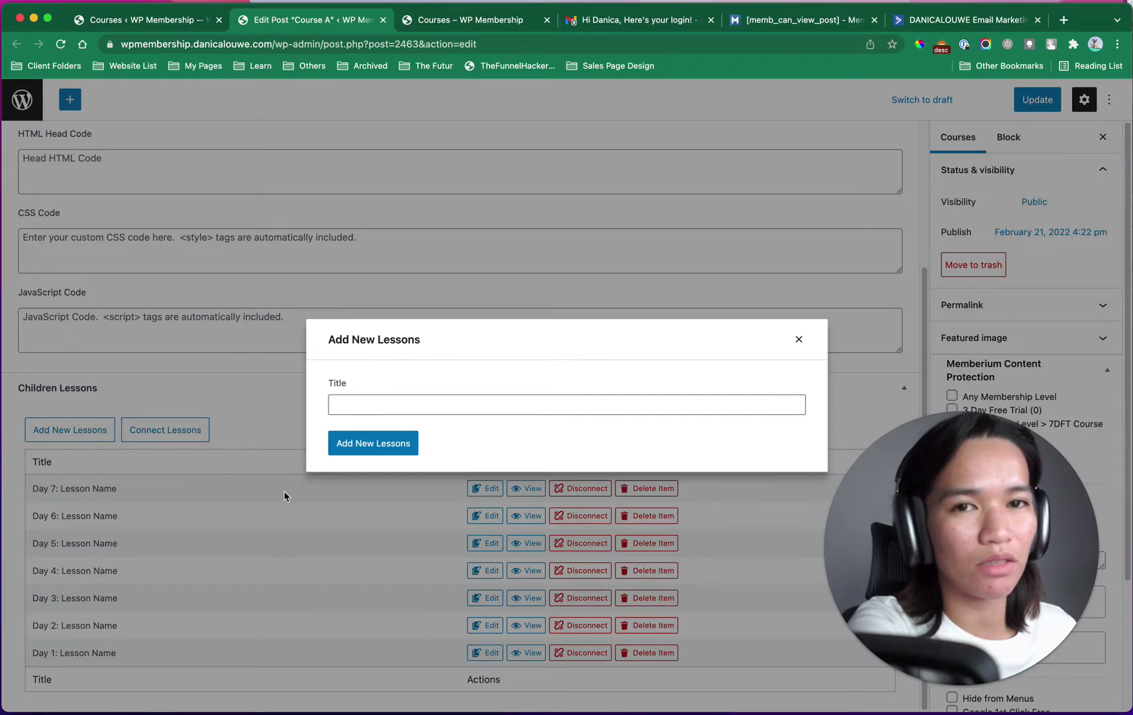
{"action": "left_click", "coordinate": [798, 339]}
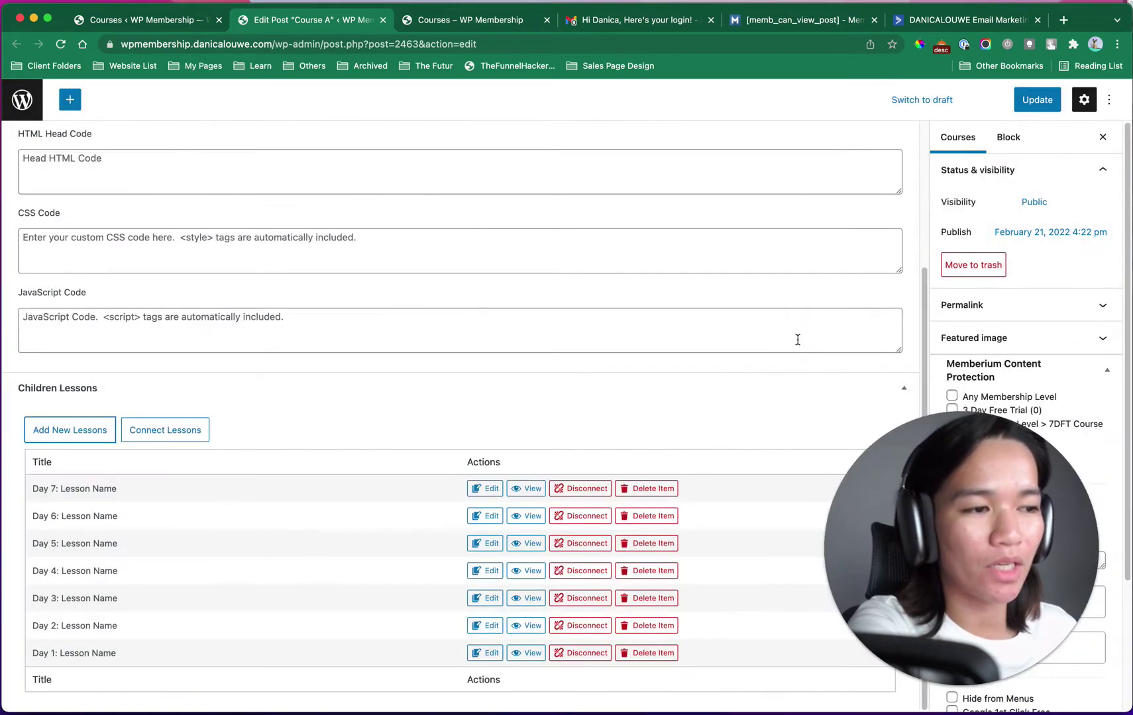
{"action": "left_click", "coordinate": [178, 428]}
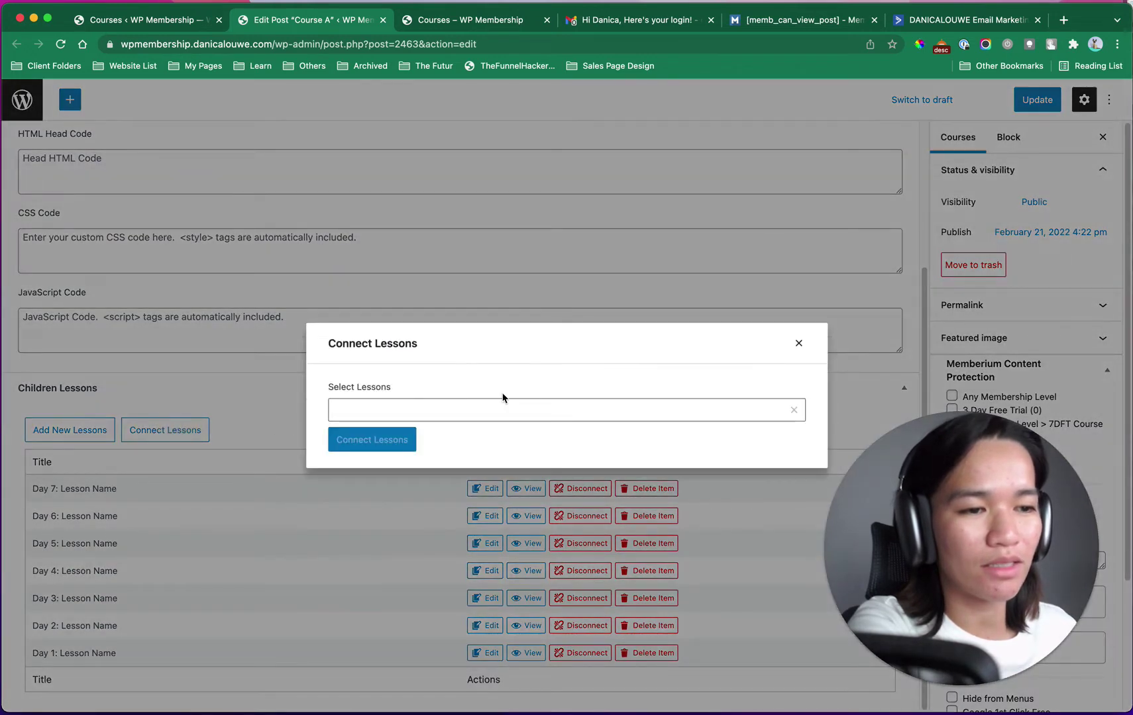
{"action": "left_click", "coordinate": [514, 405]}
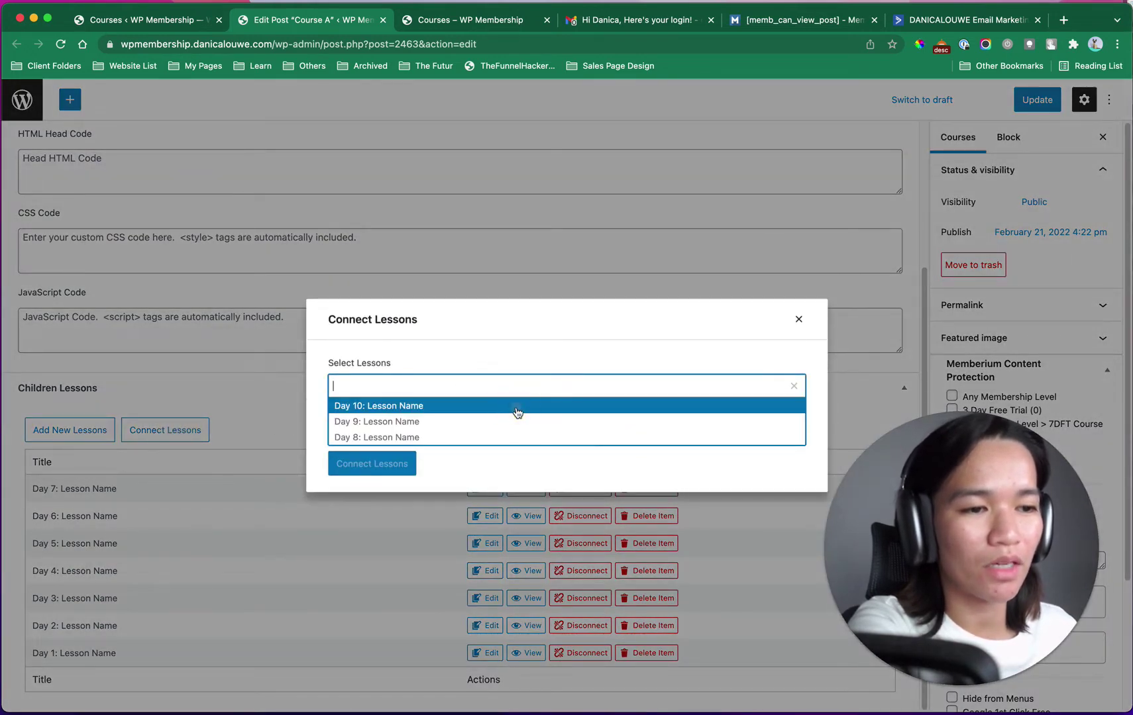
{"action": "left_click", "coordinate": [441, 439]}
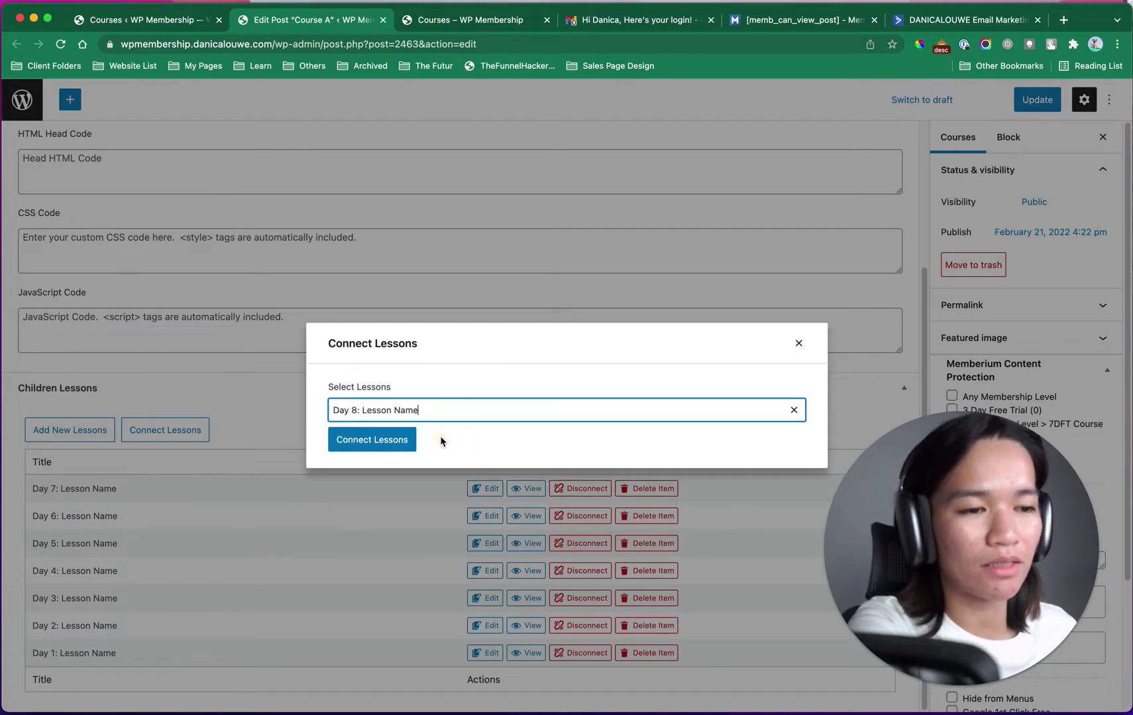
{"action": "left_click", "coordinate": [375, 443]}
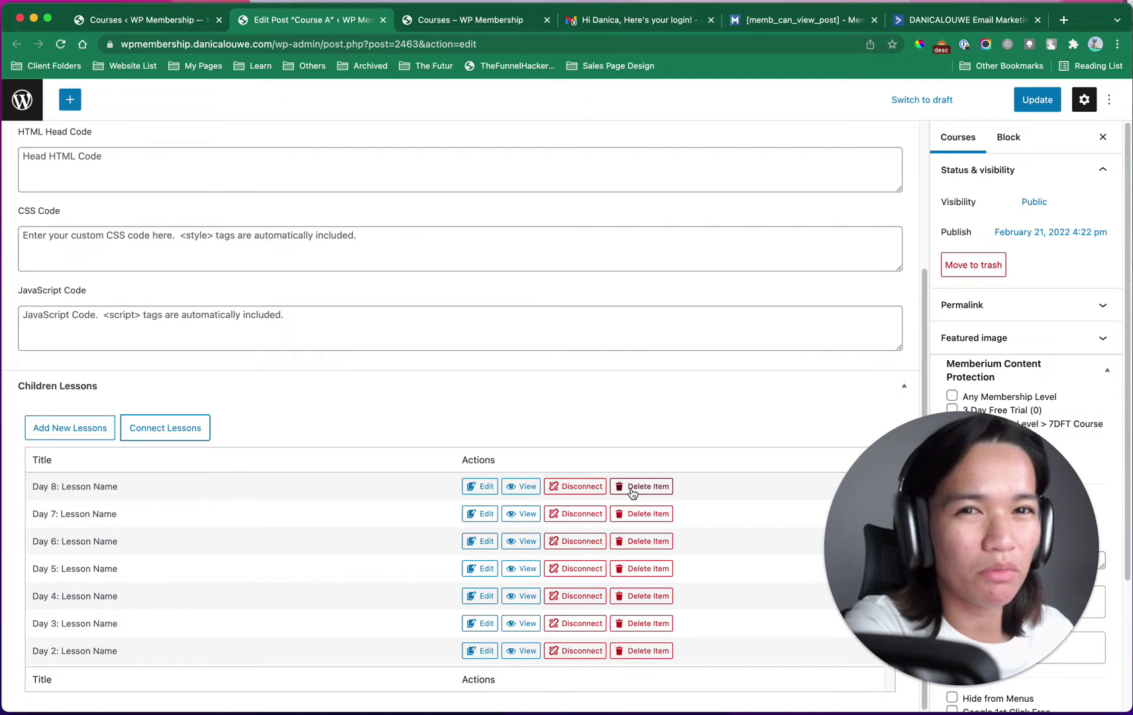
Step: Disconnect Day 8 from Course A's children lessons, update the course, and view the front-end Courses page
{"action": "left_click", "coordinate": [588, 491]}
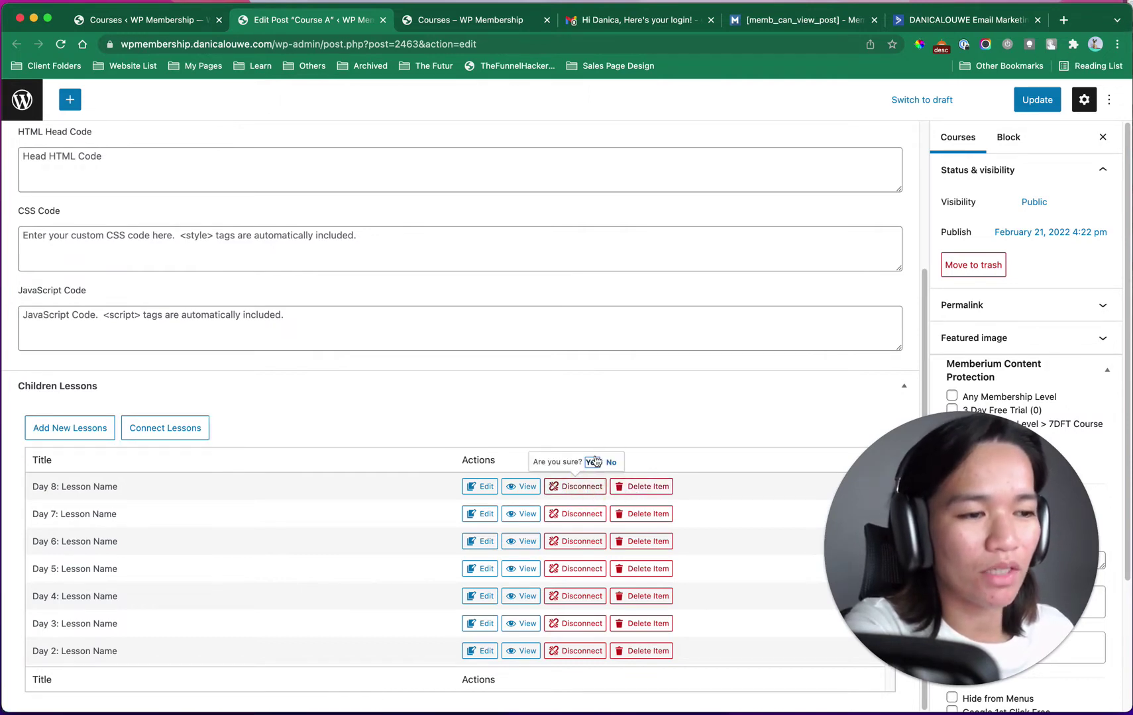
{"action": "left_click", "coordinate": [593, 463]}
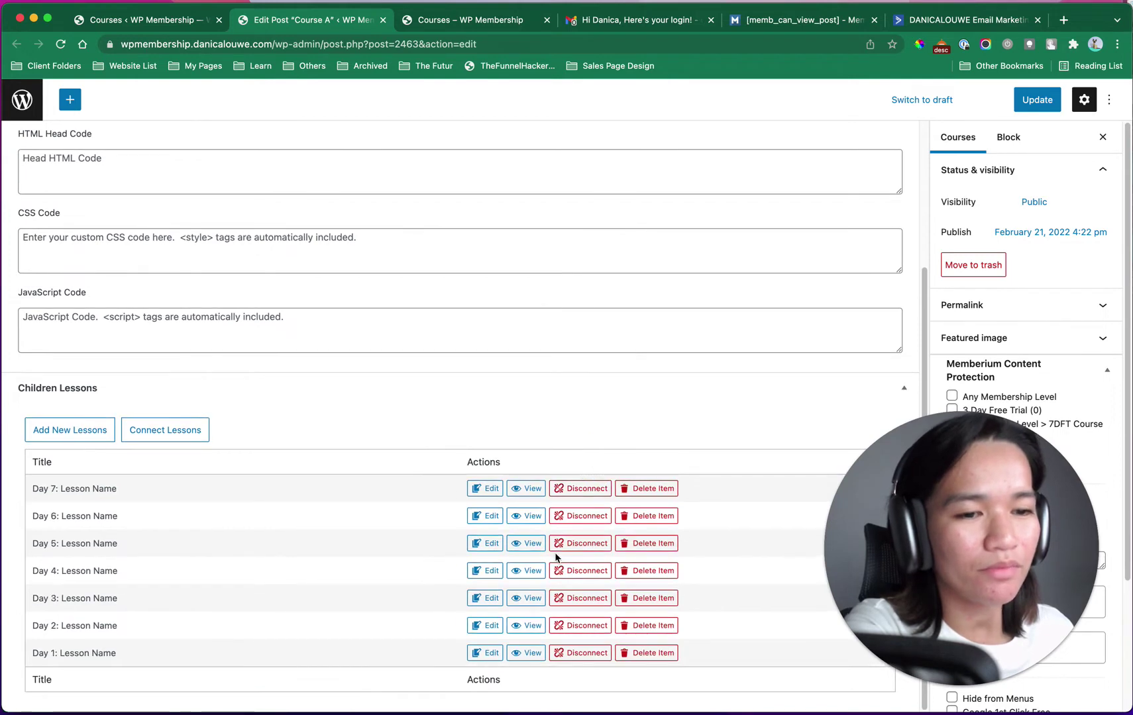
{"action": "left_click", "coordinate": [1035, 100]}
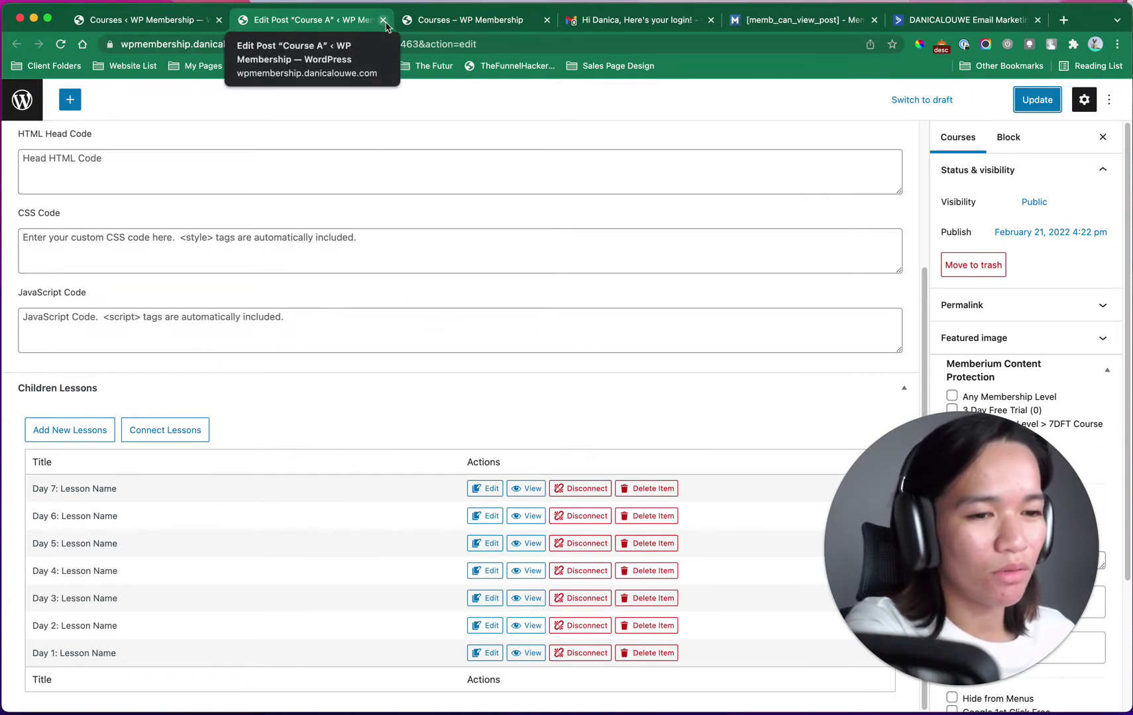
{"action": "scroll", "coordinate": [402, 284], "scroll_direction": "up", "scroll_amount": 5}
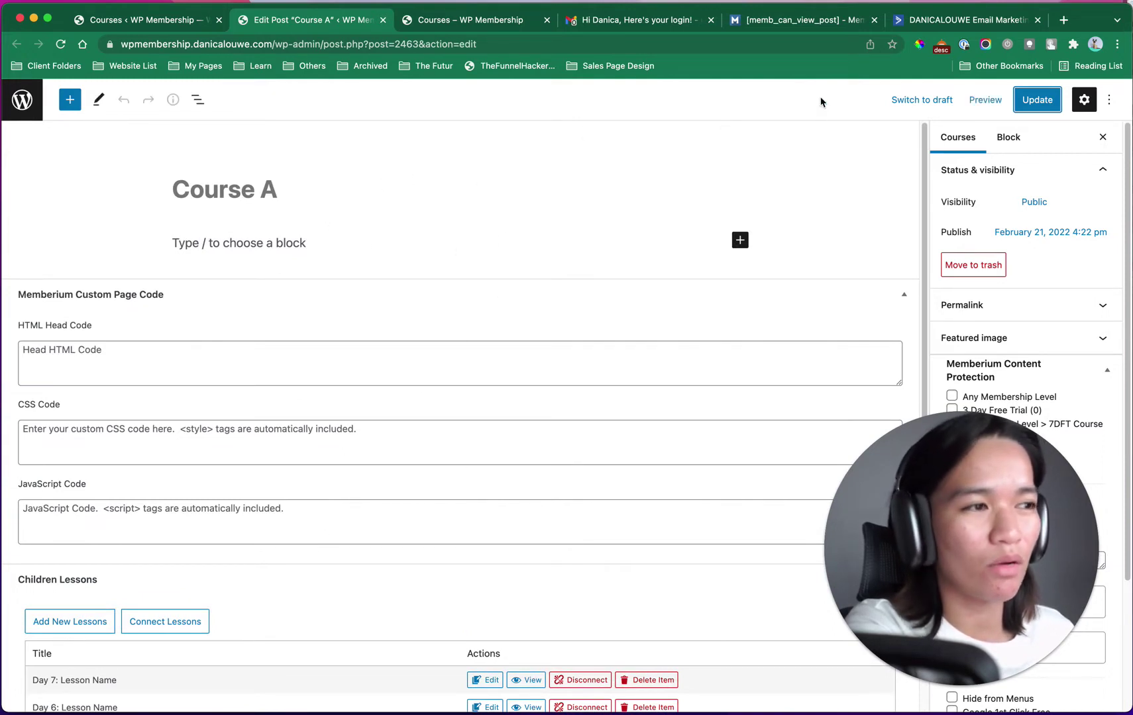
{"action": "left_click", "coordinate": [518, 21]}
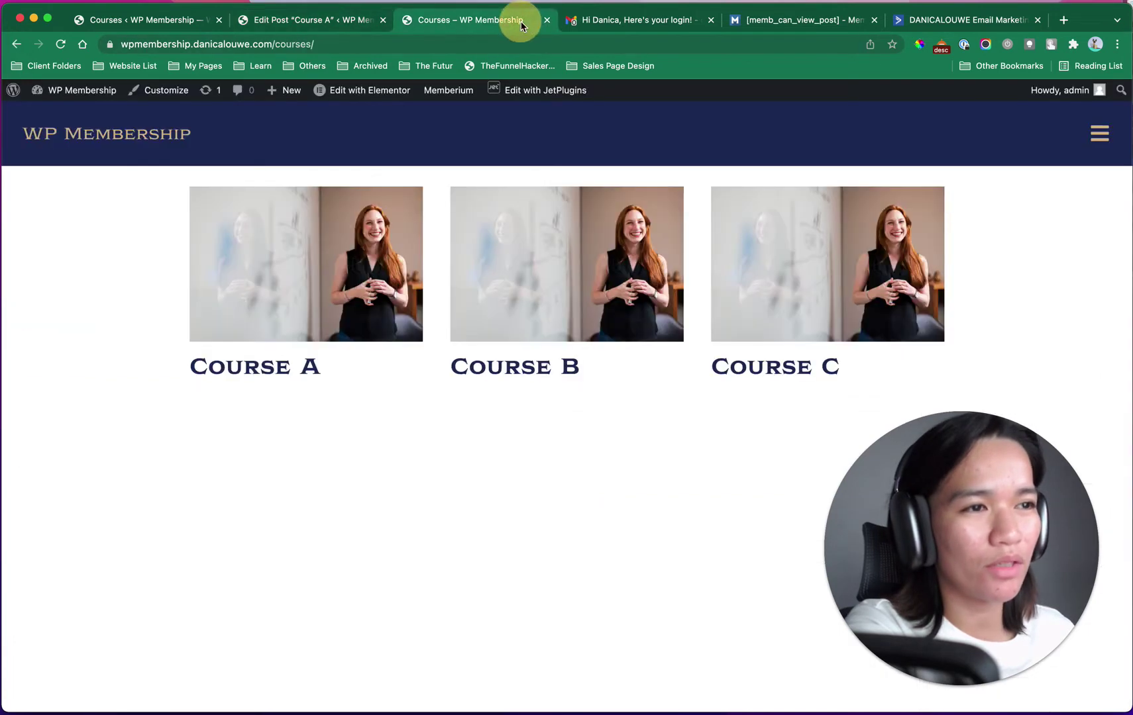
Step: View Course A's lesson list on the live site, then return to the admin Courses list
{"action": "left_click", "coordinate": [343, 261]}
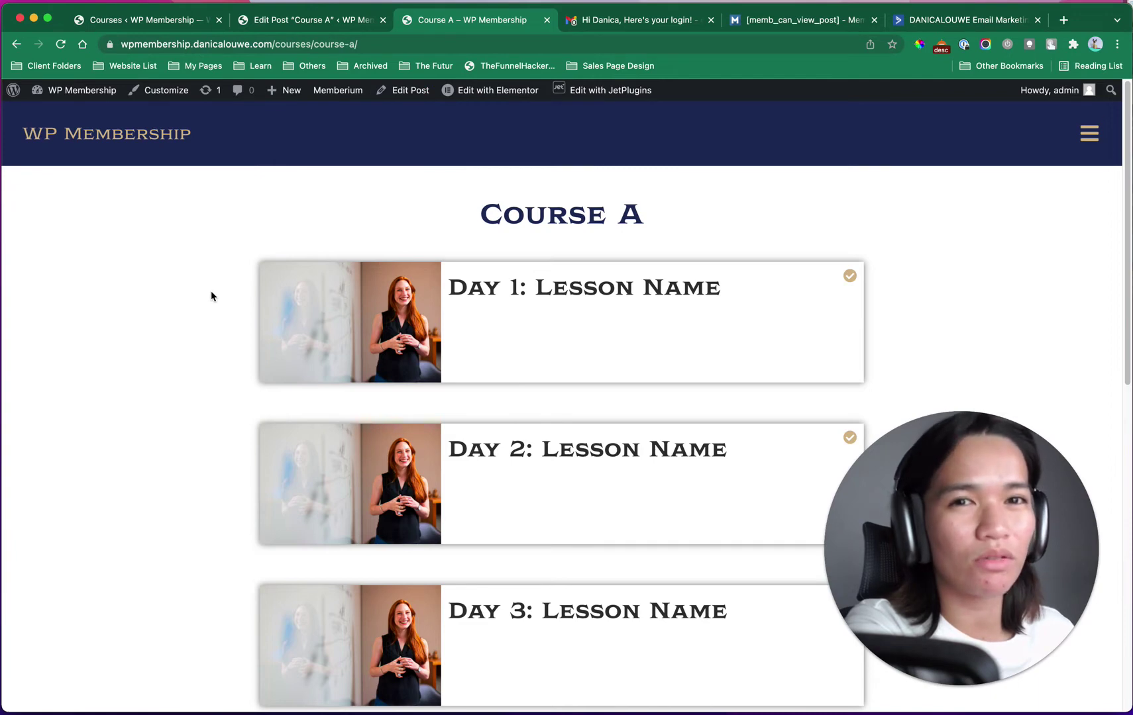
{"action": "key", "text": "super+bracketleft"}
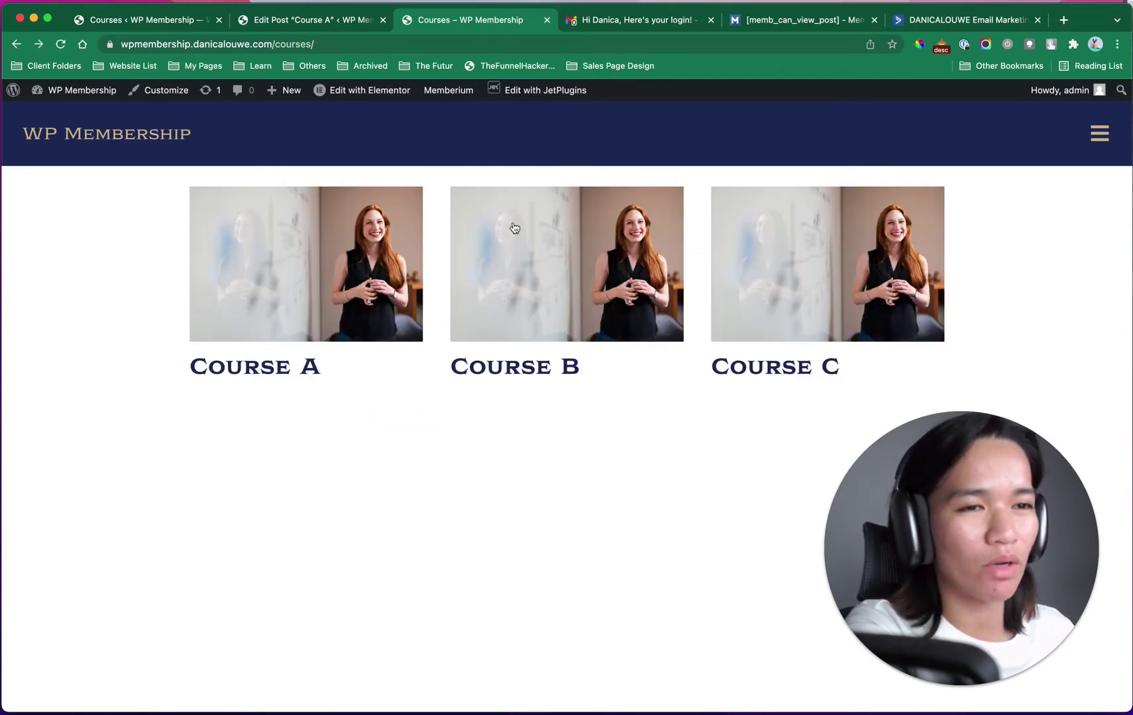
{"action": "left_click", "coordinate": [161, 24]}
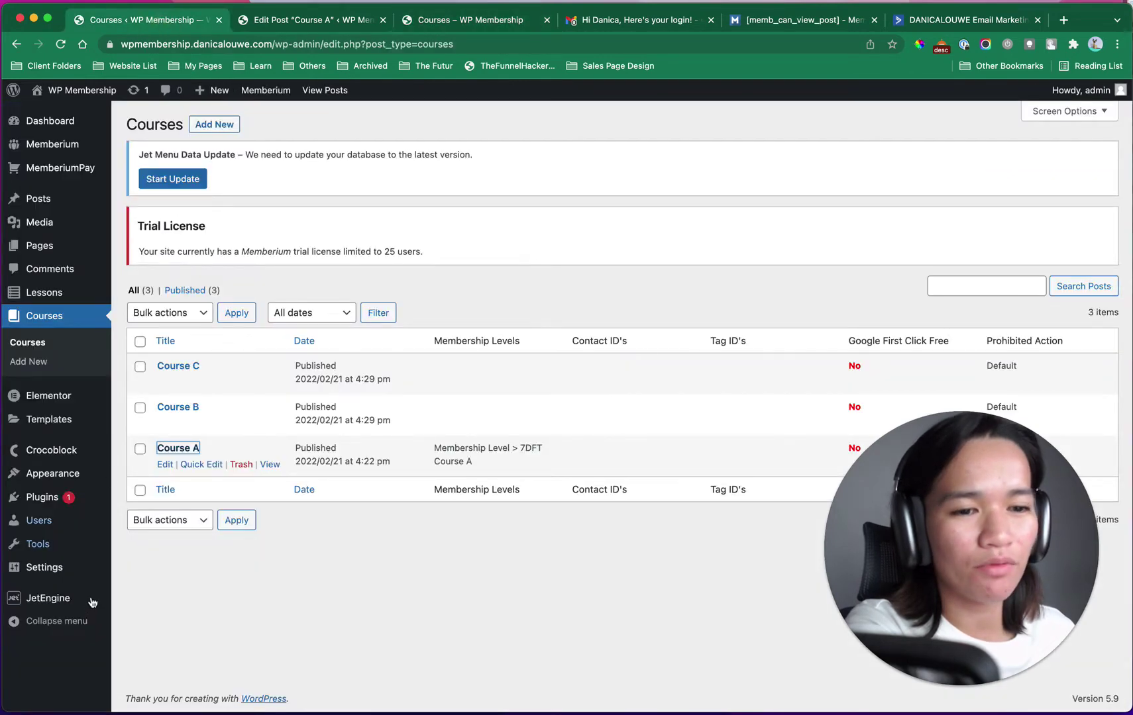
Step: Open the Course Listing item from JetEngine Listings in the Elementor editor
{"action": "mouse_move", "coordinate": [84, 606]}
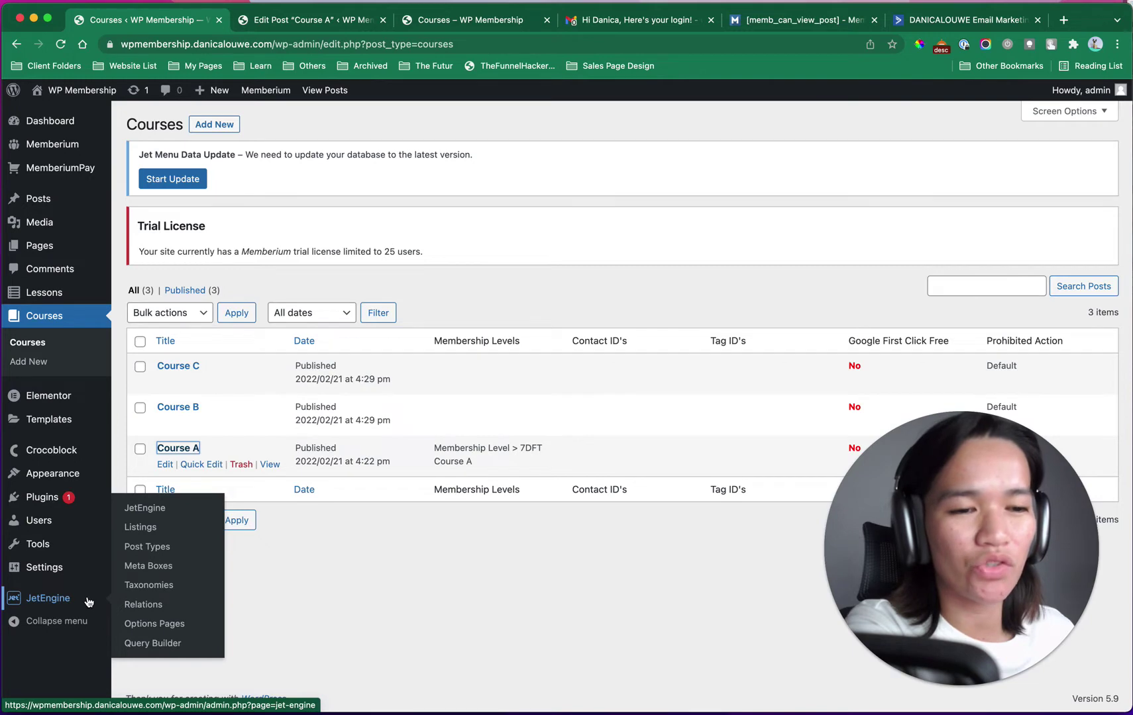
{"action": "left_click", "coordinate": [141, 529]}
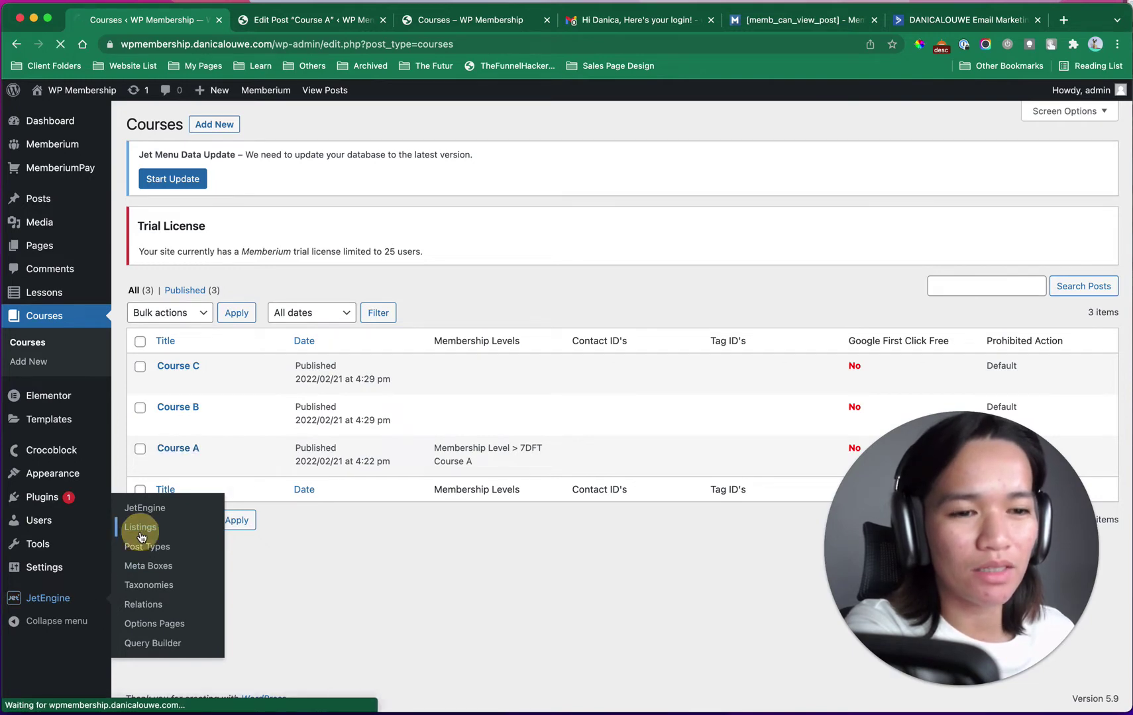
{"action": "scroll", "coordinate": [255, 374], "scroll_direction": "down", "scroll_amount": 5}
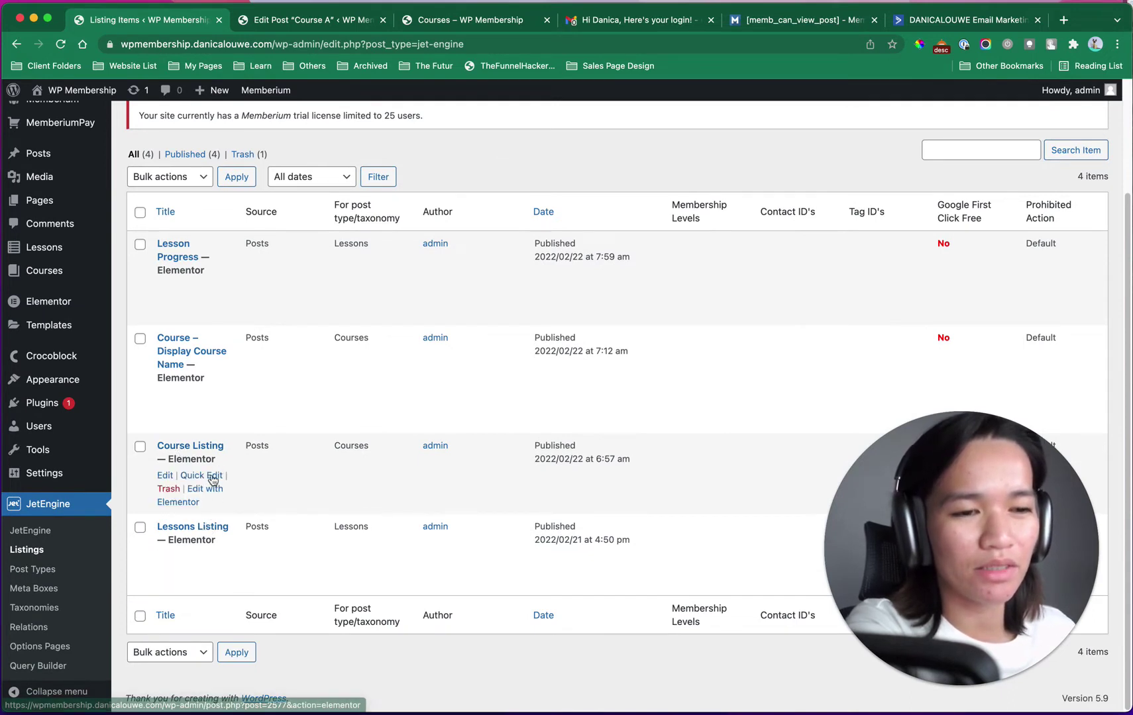
{"action": "left_click", "coordinate": [191, 505], "text": "super"}
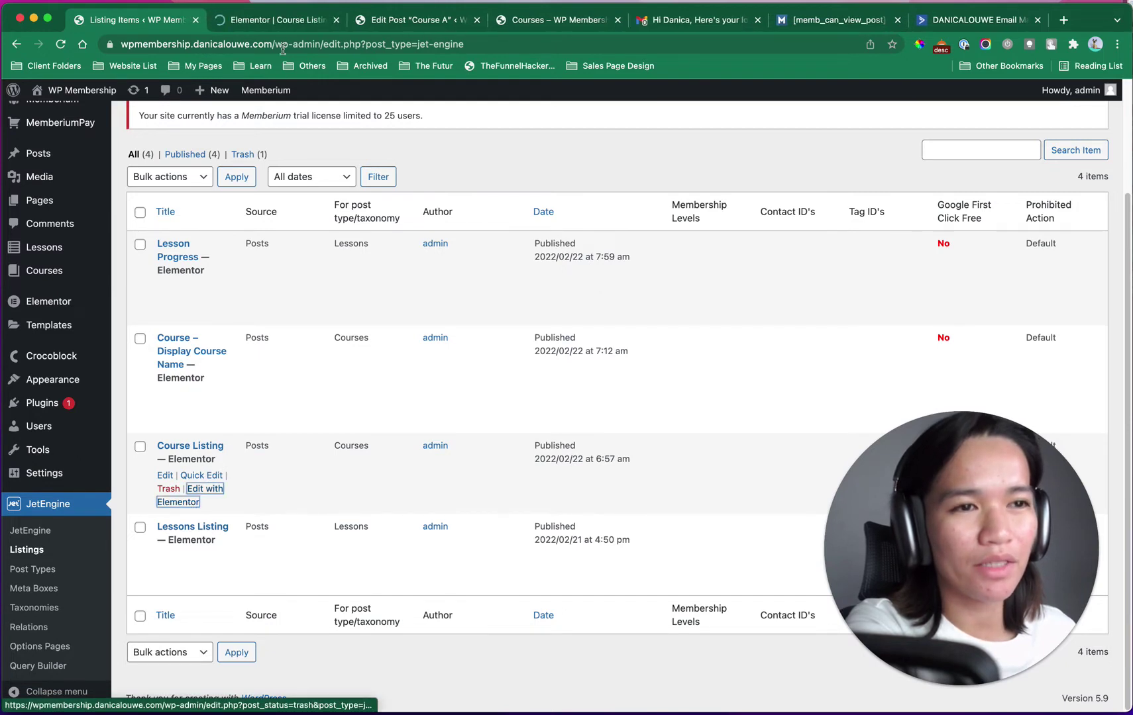
{"action": "left_click", "coordinate": [292, 20]}
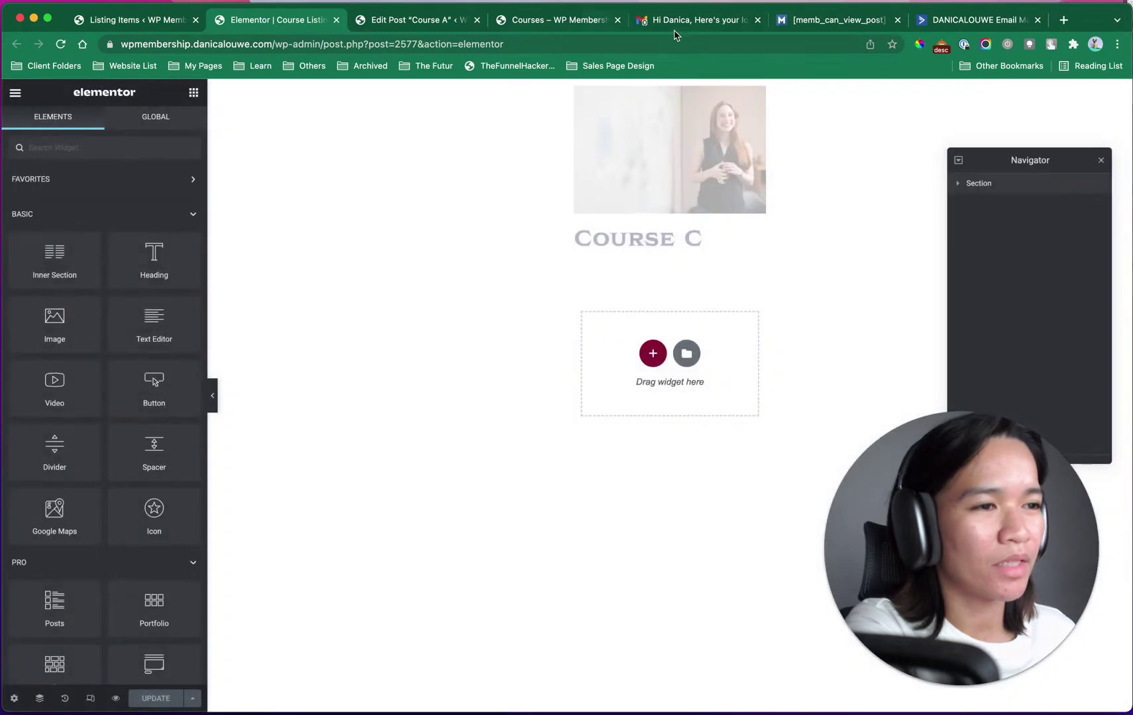
Step: Add an Image widget showing the Featured Image below the course card, then delete it
{"action": "left_click", "coordinate": [721, 136]}
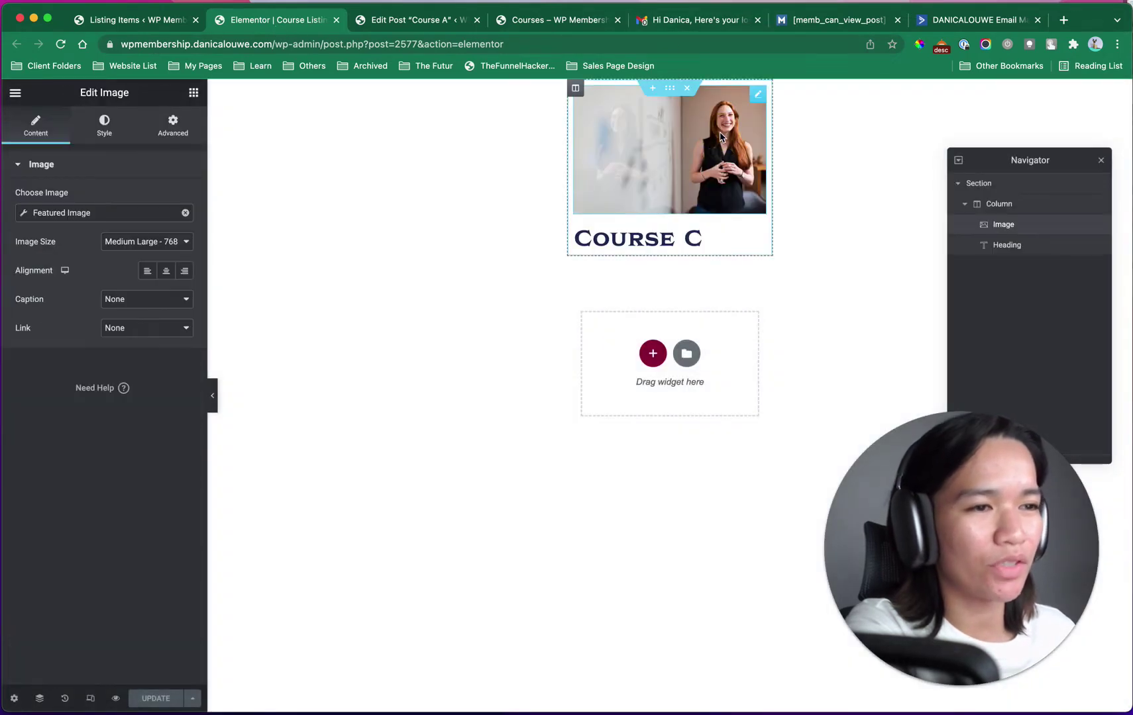
{"action": "left_click", "coordinate": [193, 92]}
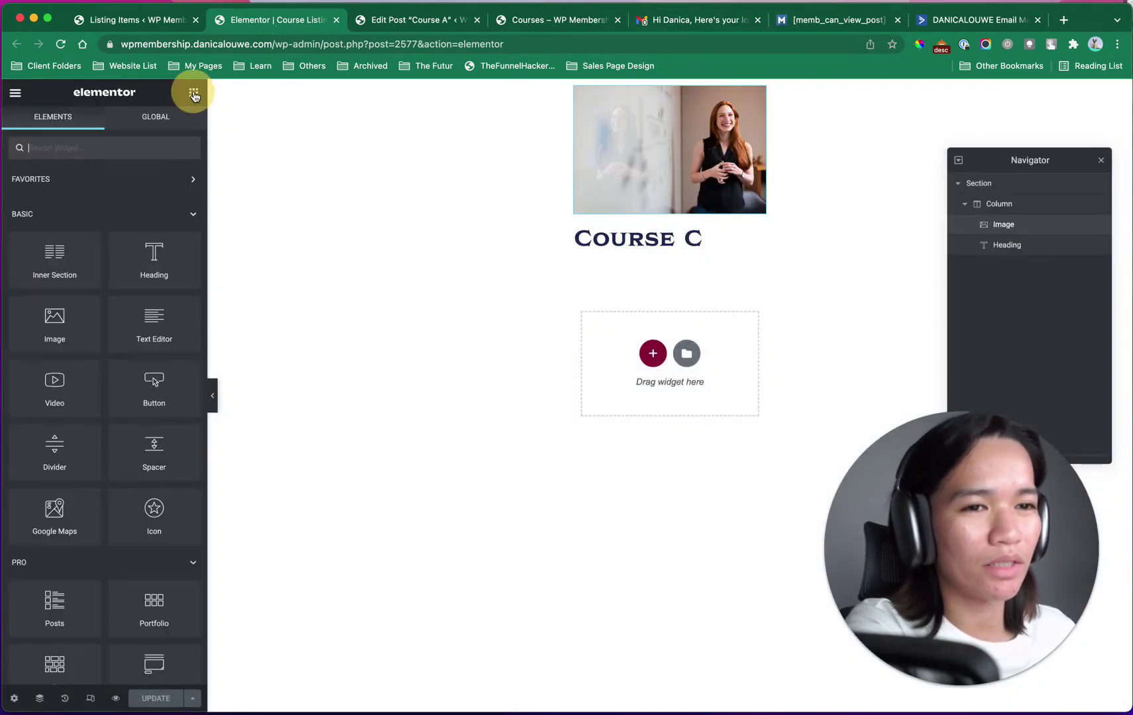
{"action": "left_click_drag", "start_coordinate": [45, 316], "coordinate": [648, 324]}
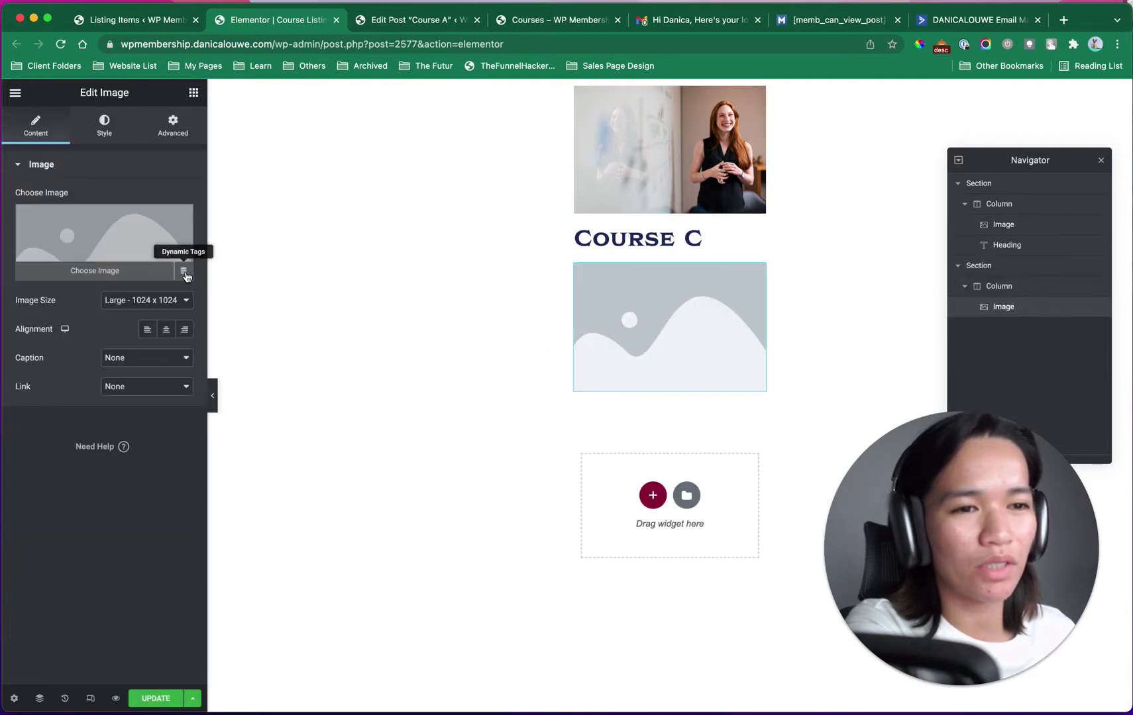
{"action": "left_click", "coordinate": [185, 274]}
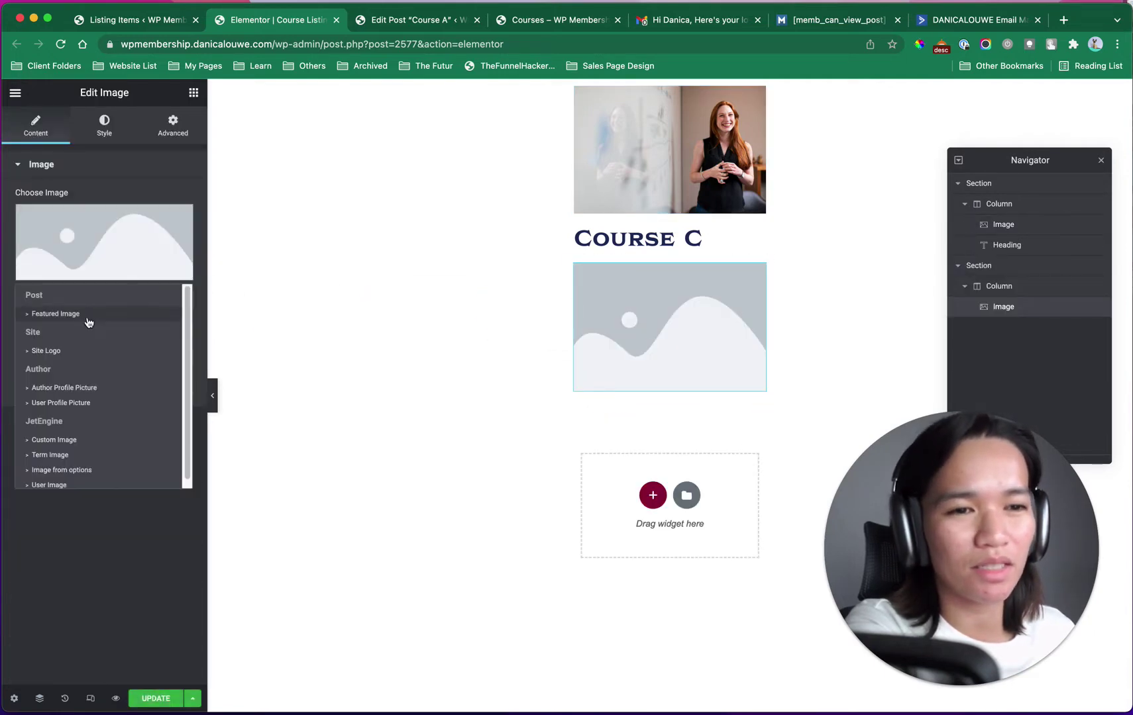
{"action": "left_click", "coordinate": [80, 317]}
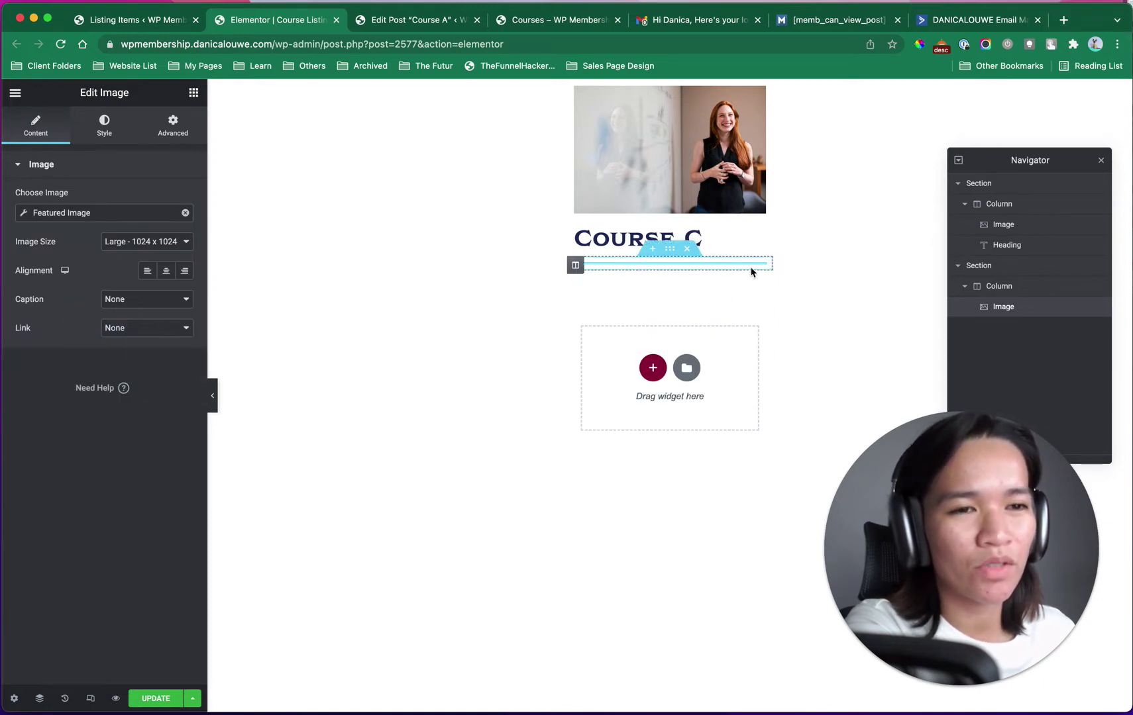
{"action": "left_click", "coordinate": [688, 250]}
Step: Inspect the course image and title heading settings, then go back to JetEngine Listing Items
{"action": "left_click", "coordinate": [721, 191]}
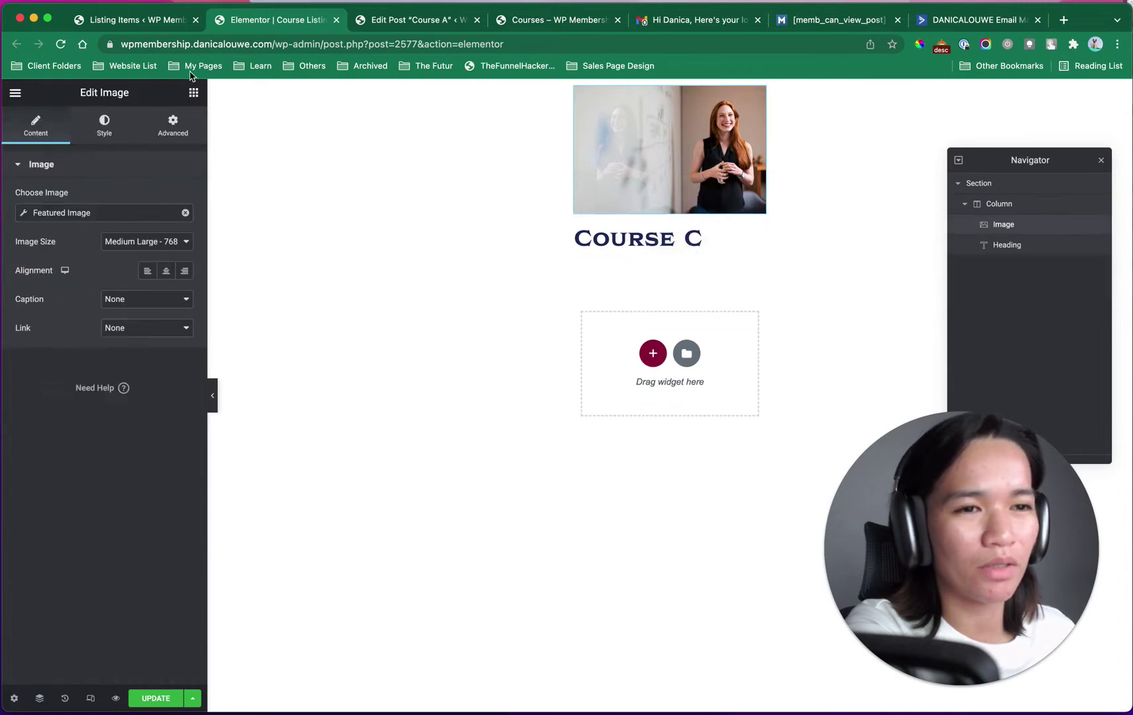
{"action": "left_click", "coordinate": [194, 92]}
{"action": "scroll", "coordinate": [93, 399], "scroll_direction": "down", "scroll_amount": 15}
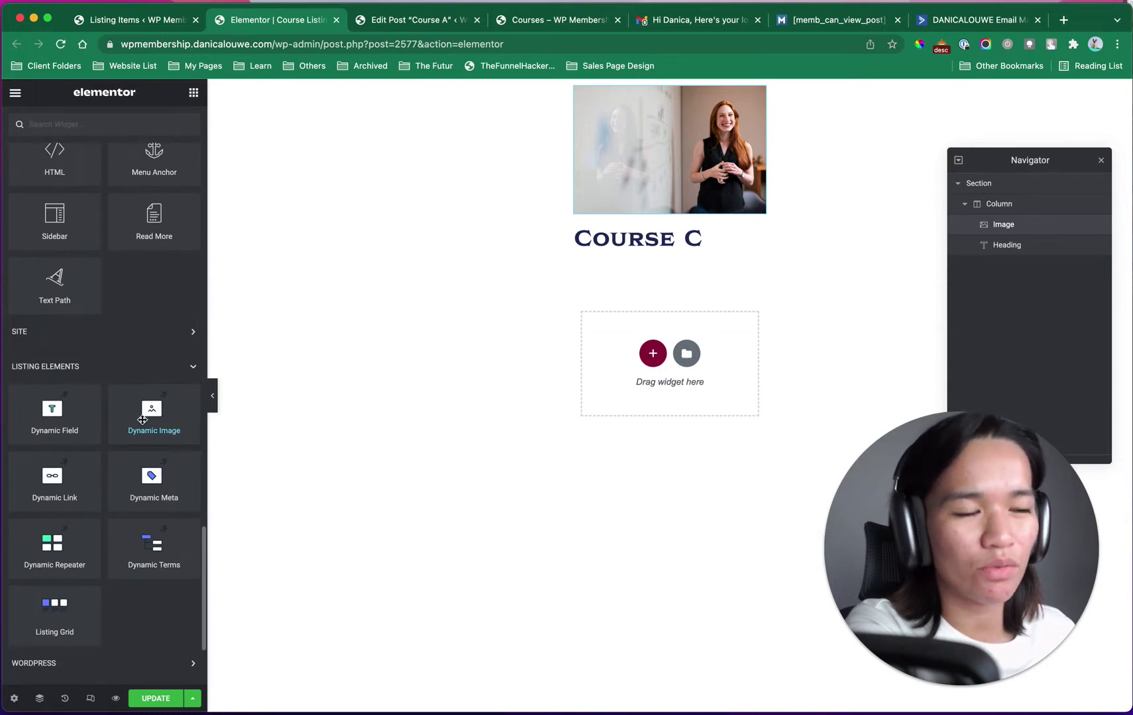
{"action": "left_click", "coordinate": [697, 184]}
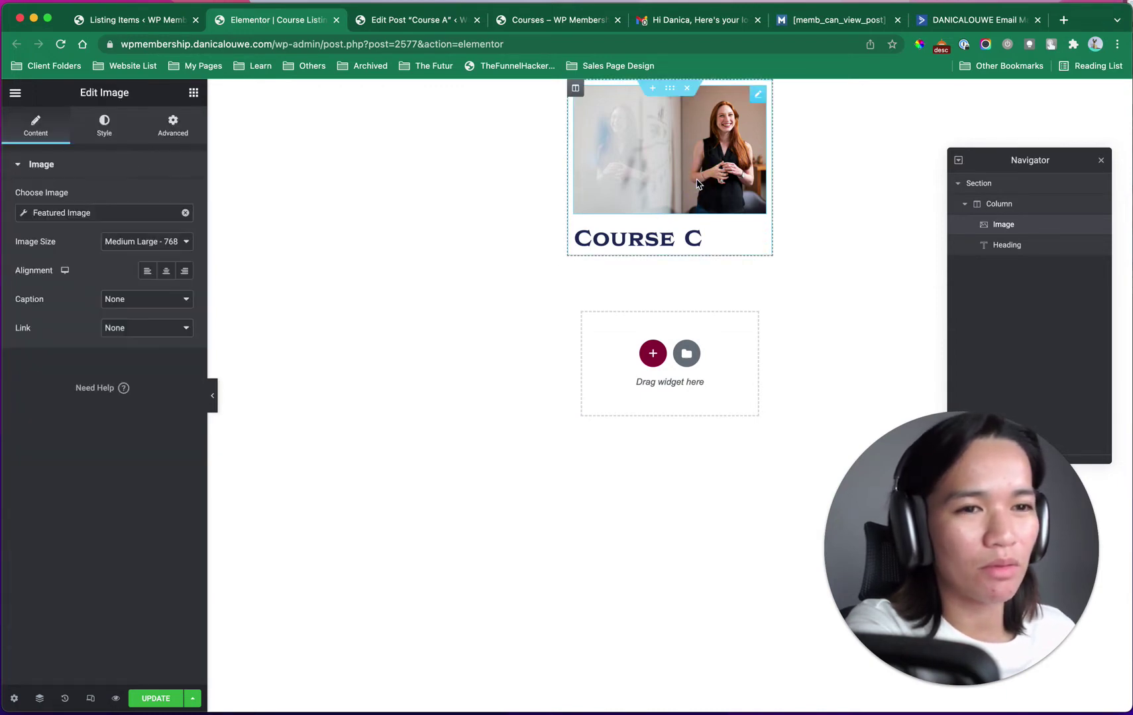
{"action": "left_click", "coordinate": [714, 246]}
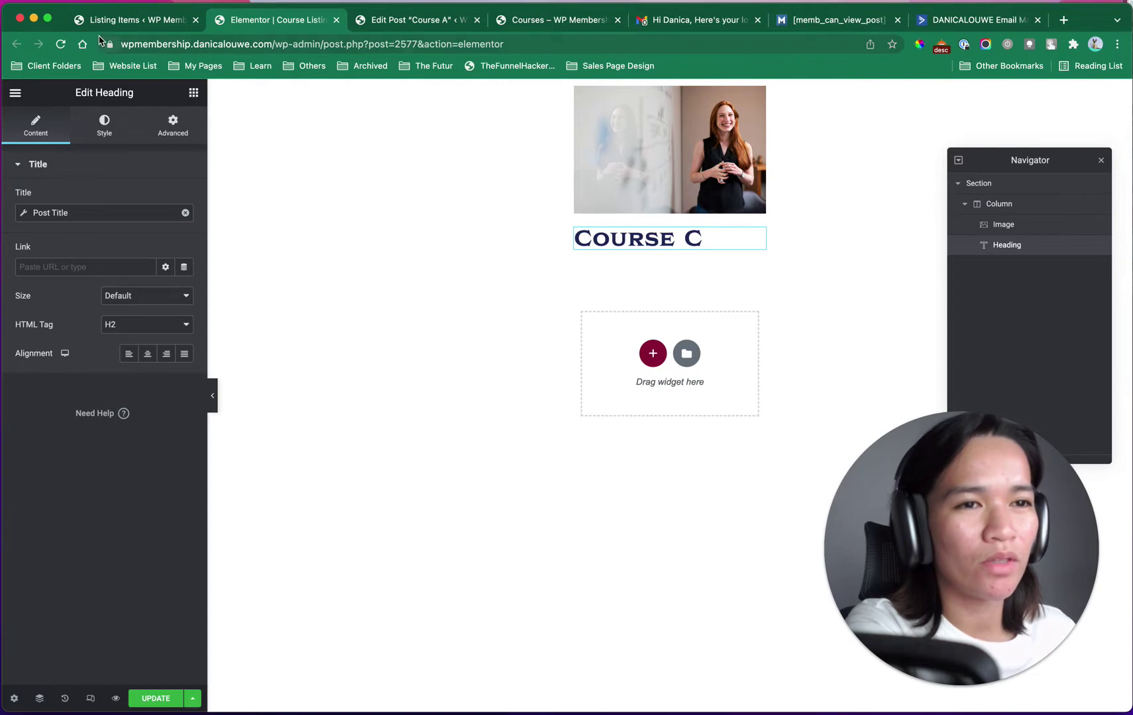
{"action": "left_click", "coordinate": [106, 24]}
{"action": "scroll", "coordinate": [269, 181], "scroll_direction": "up", "scroll_amount": 3}
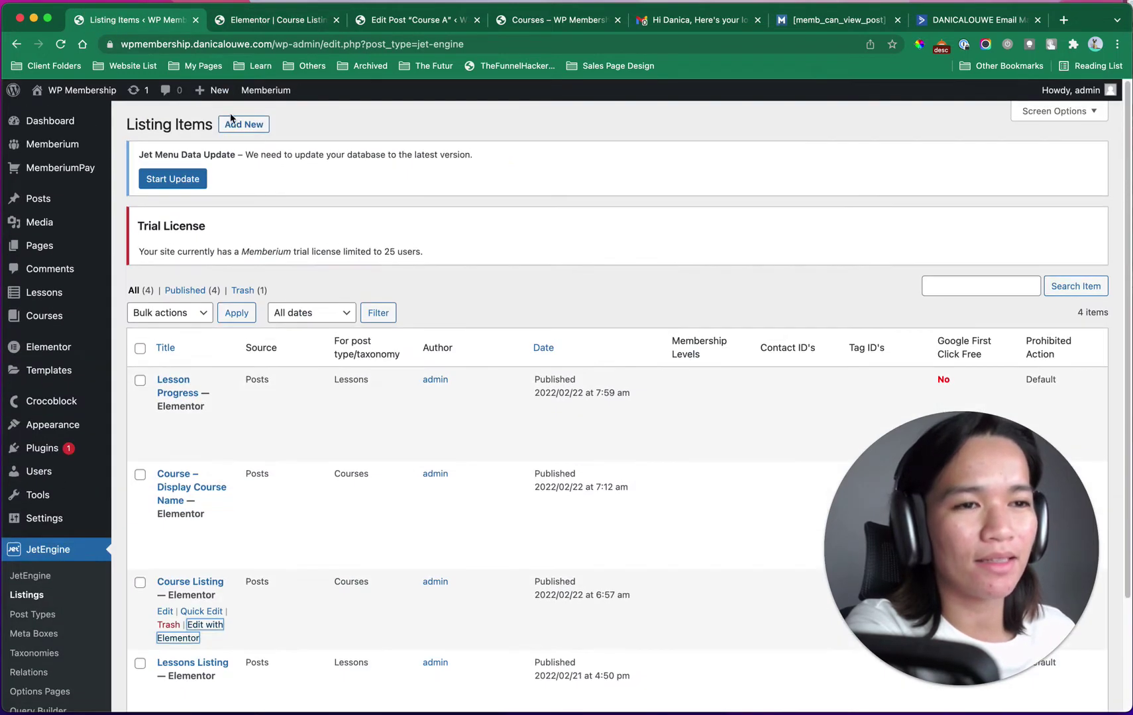
Step: Start a new listing item, review the Posts source and post type choices, then dismiss it
{"action": "left_click", "coordinate": [241, 125]}
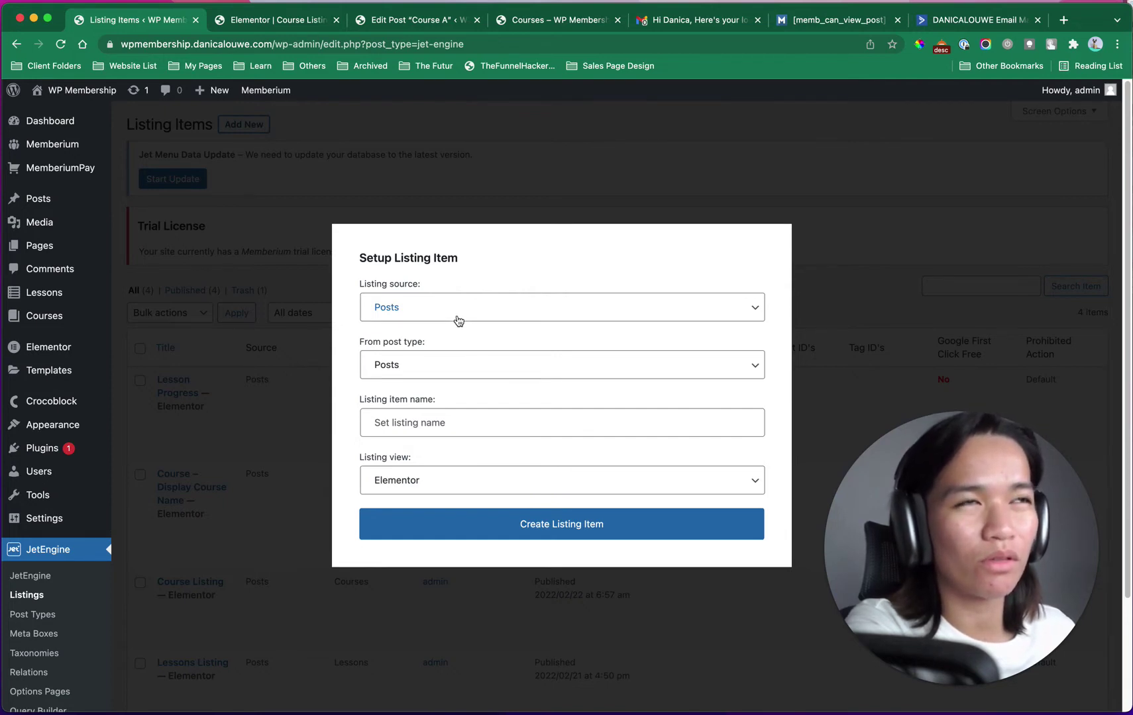
{"action": "left_click", "coordinate": [399, 310]}
{"action": "left_click", "coordinate": [400, 311]}
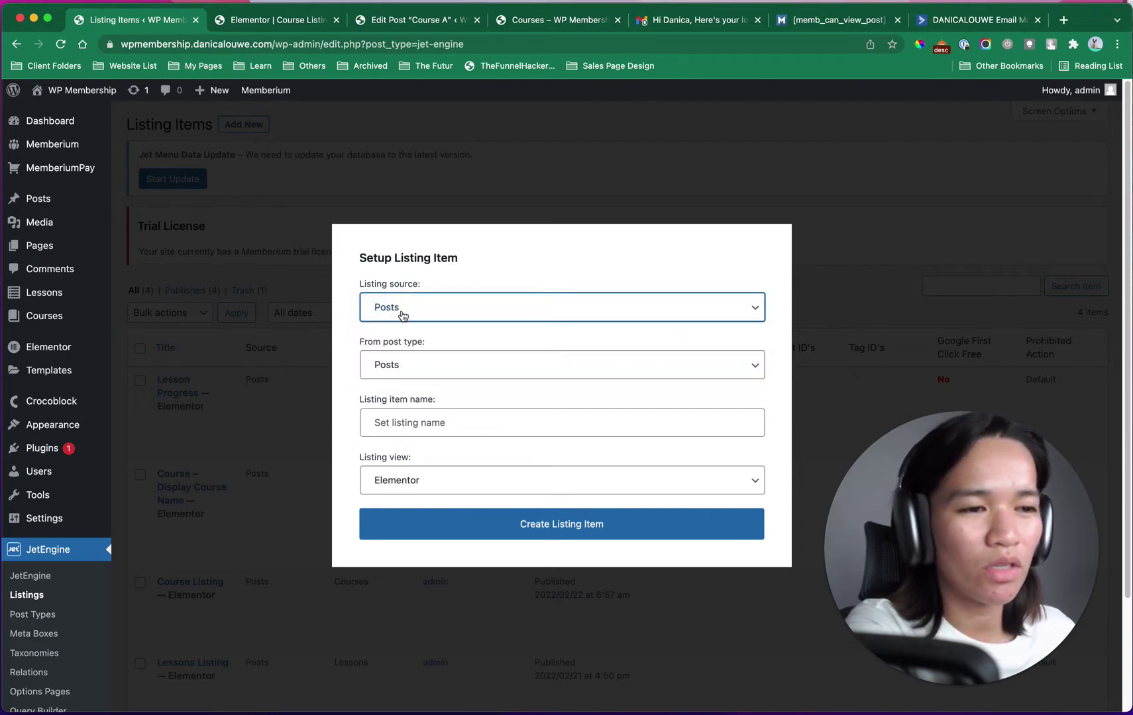
{"action": "left_click", "coordinate": [427, 365]}
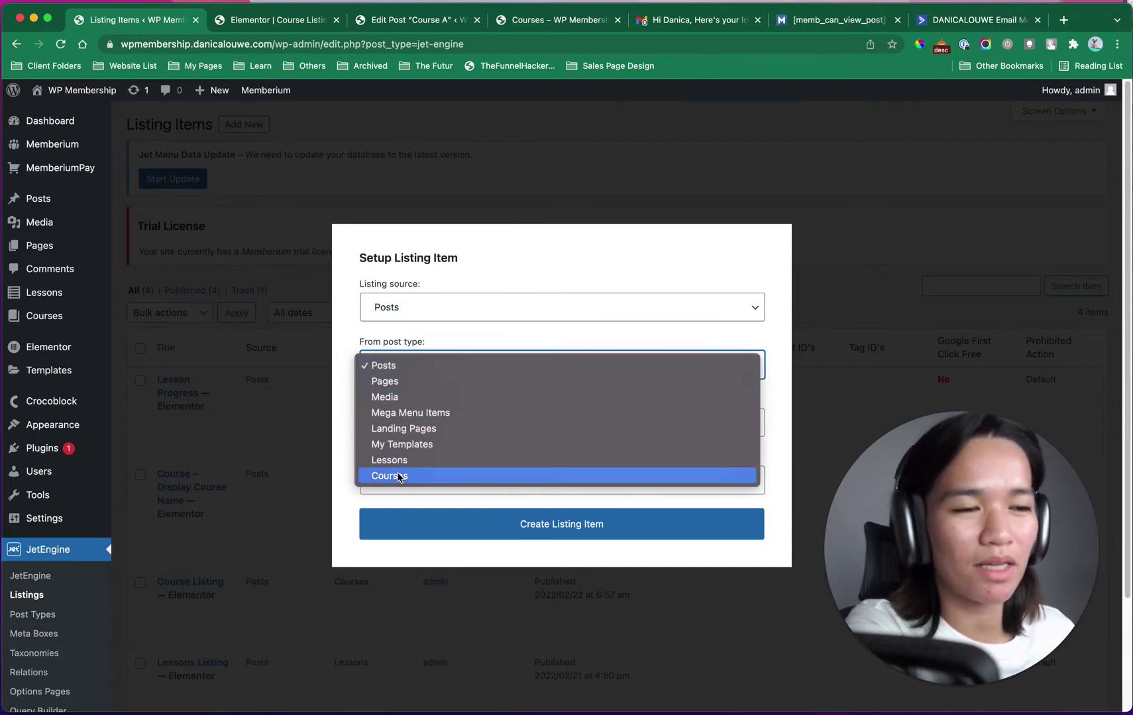
{"action": "left_click", "coordinate": [645, 287]}
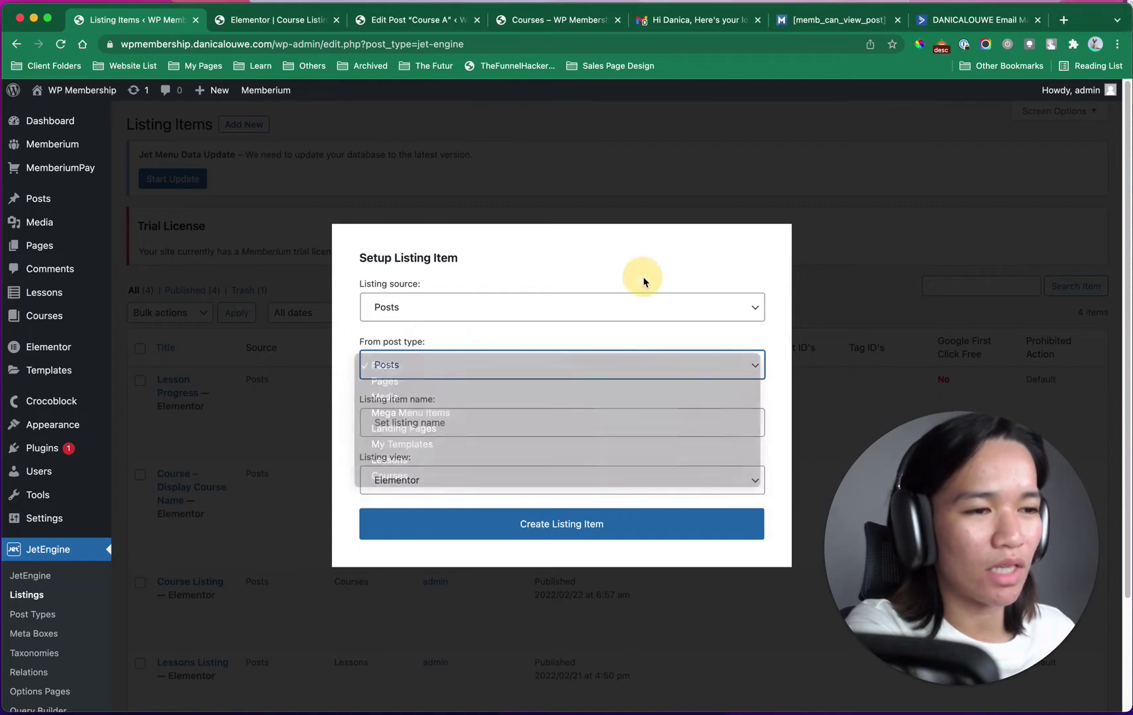
{"action": "left_click", "coordinate": [826, 279]}
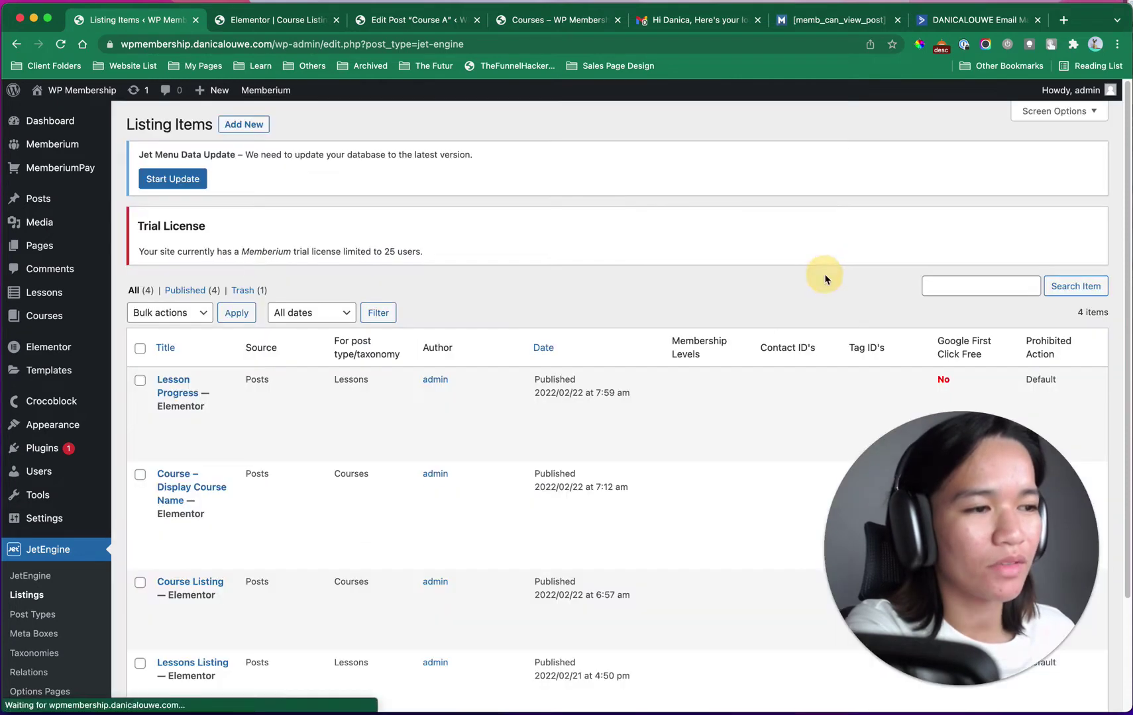
Step: Go back to the Course Listing template, then view the front-end Courses page
{"action": "left_click", "coordinate": [301, 22]}
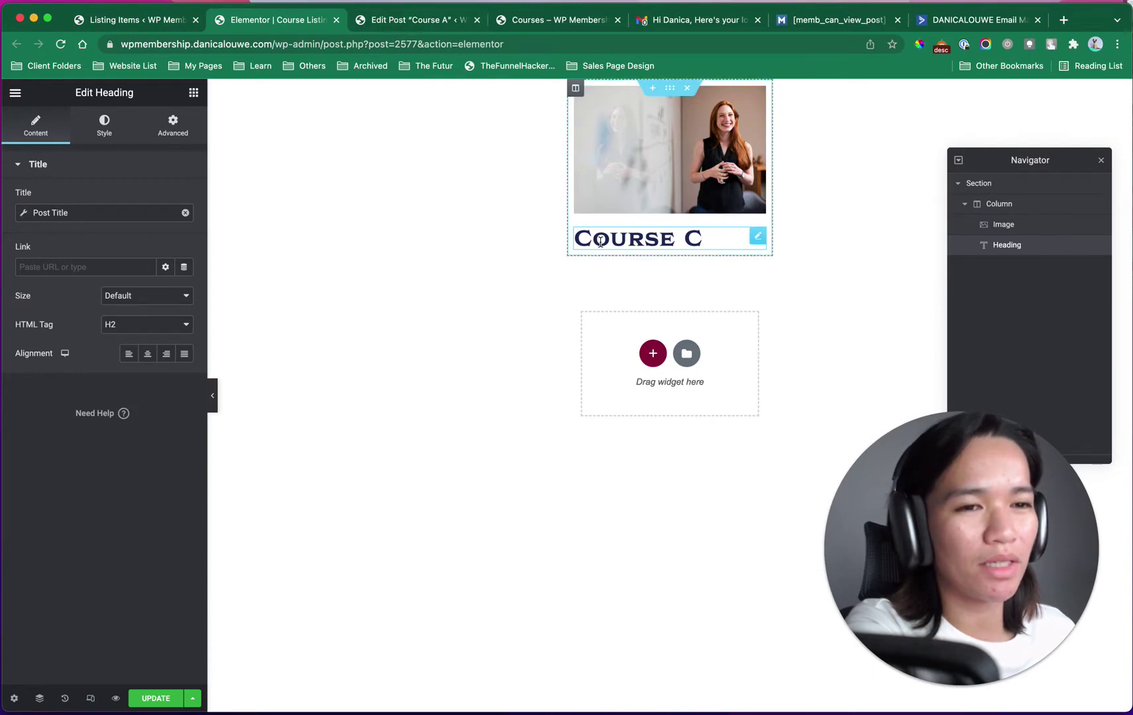
{"action": "left_click", "coordinate": [535, 22]}
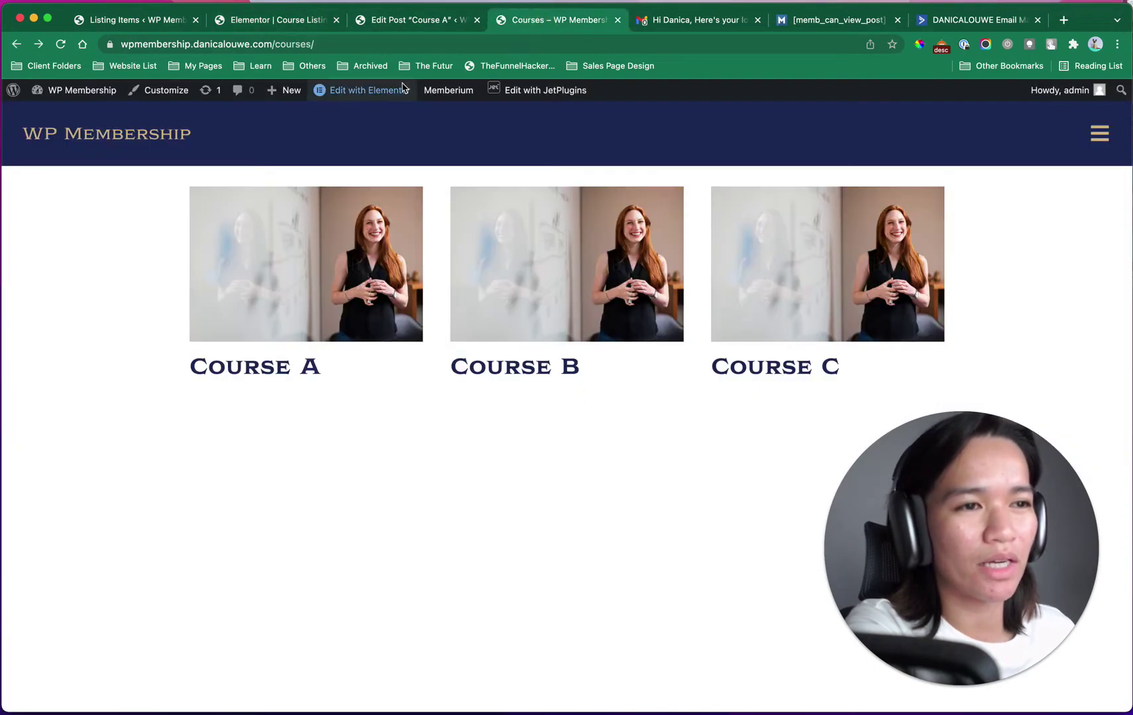
{"action": "mouse_move", "coordinate": [389, 92]}
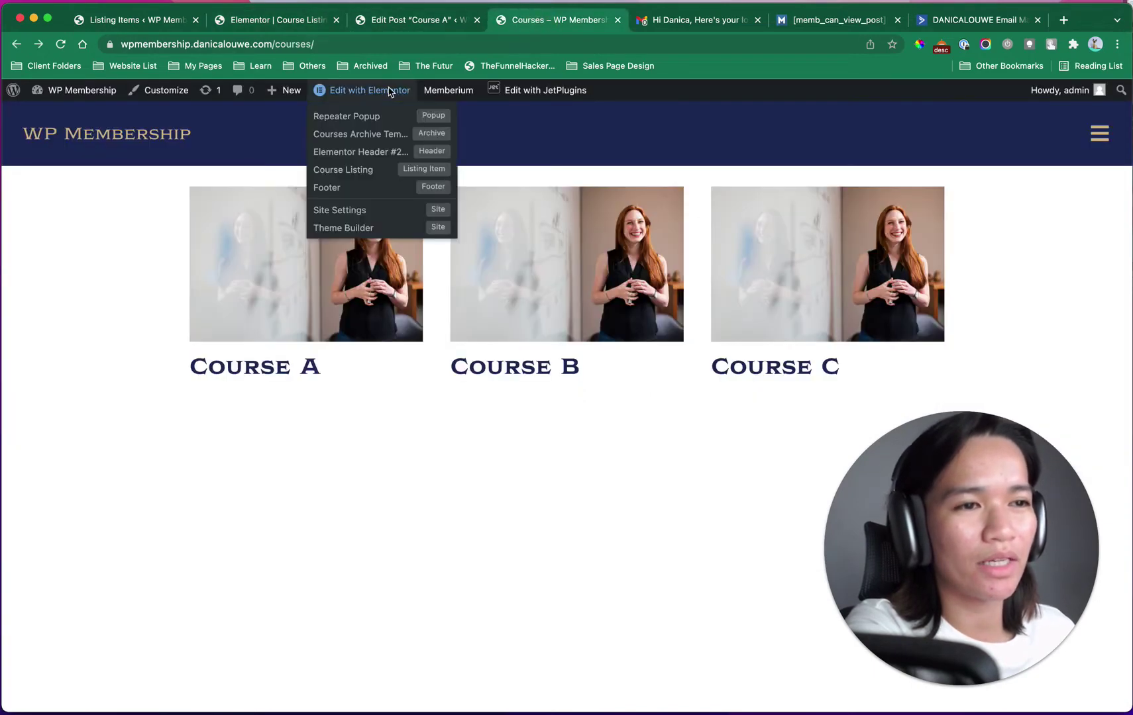
{"action": "left_click", "coordinate": [355, 134], "text": "super"}
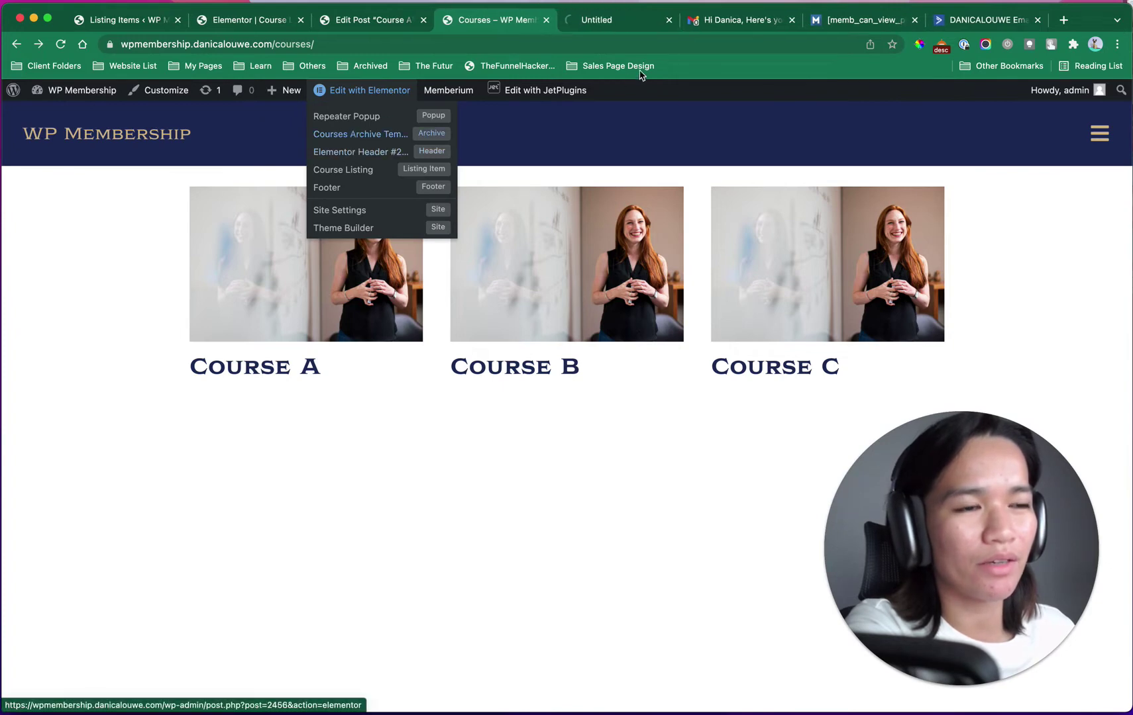
{"action": "left_click", "coordinate": [637, 23]}
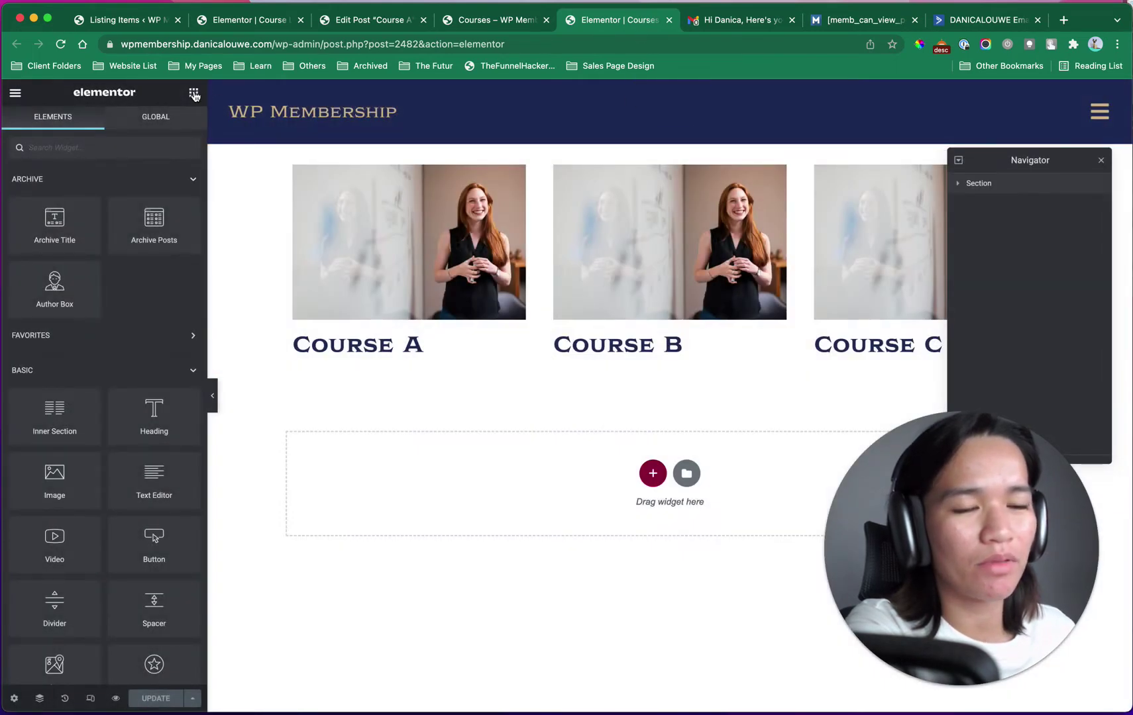
{"action": "scroll", "coordinate": [86, 434], "scroll_direction": "down", "scroll_amount": 15}
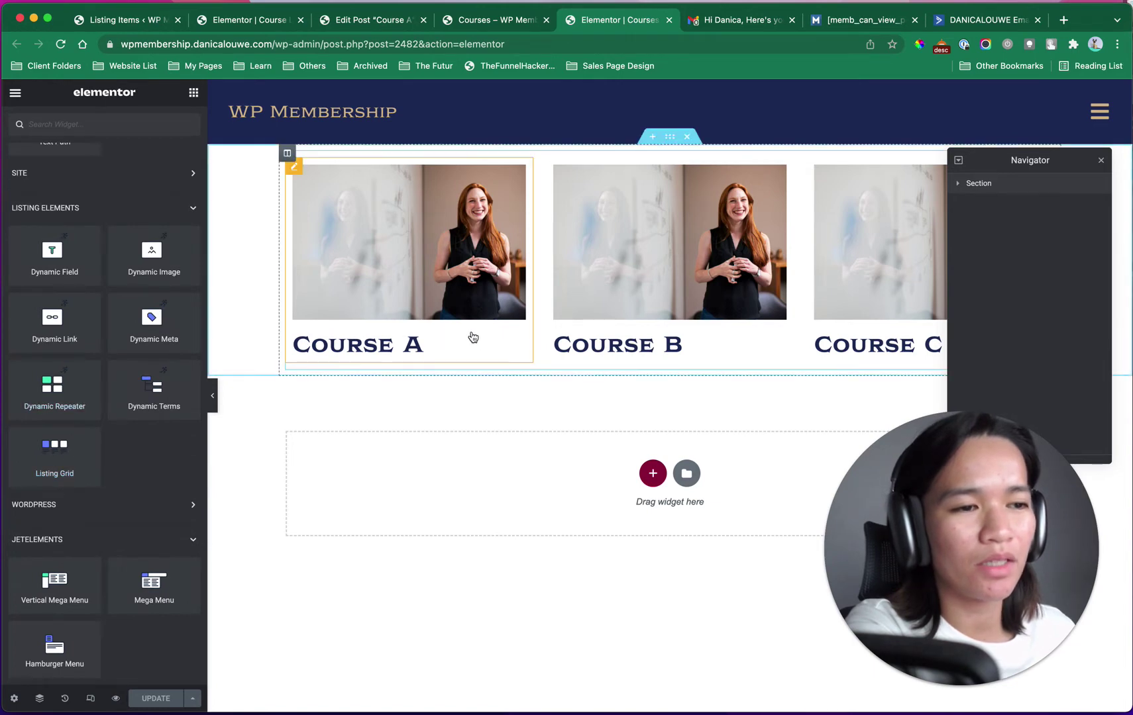
{"action": "left_click", "coordinate": [553, 368]}
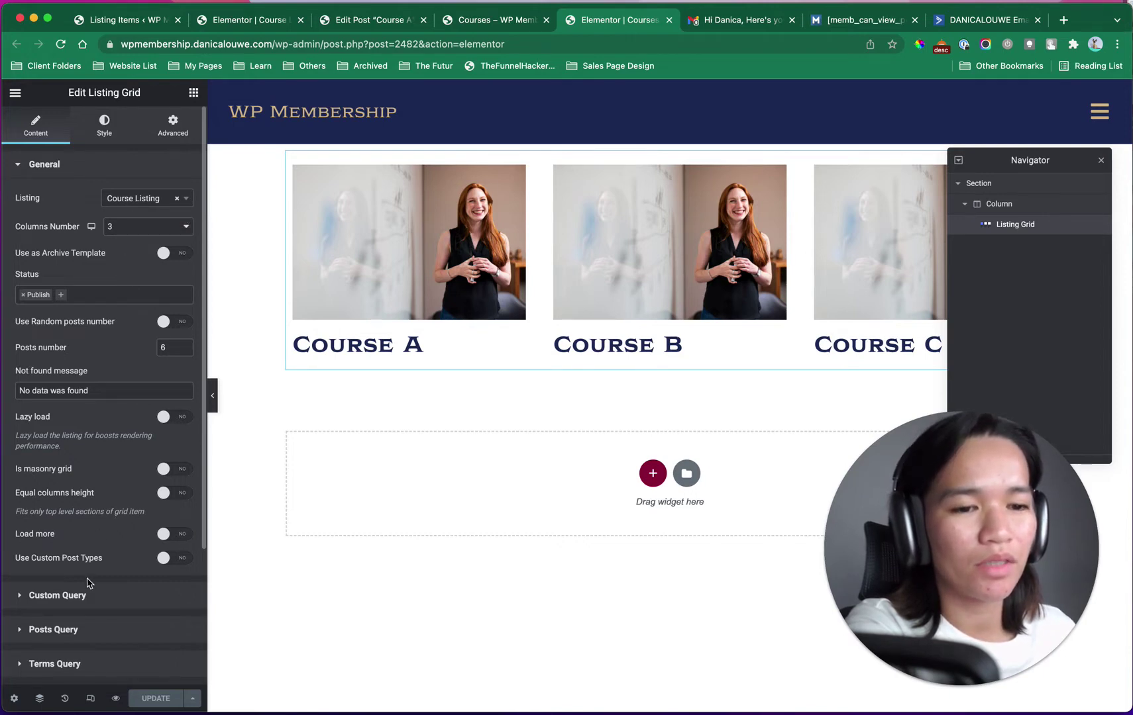
{"action": "left_click", "coordinate": [135, 595]}
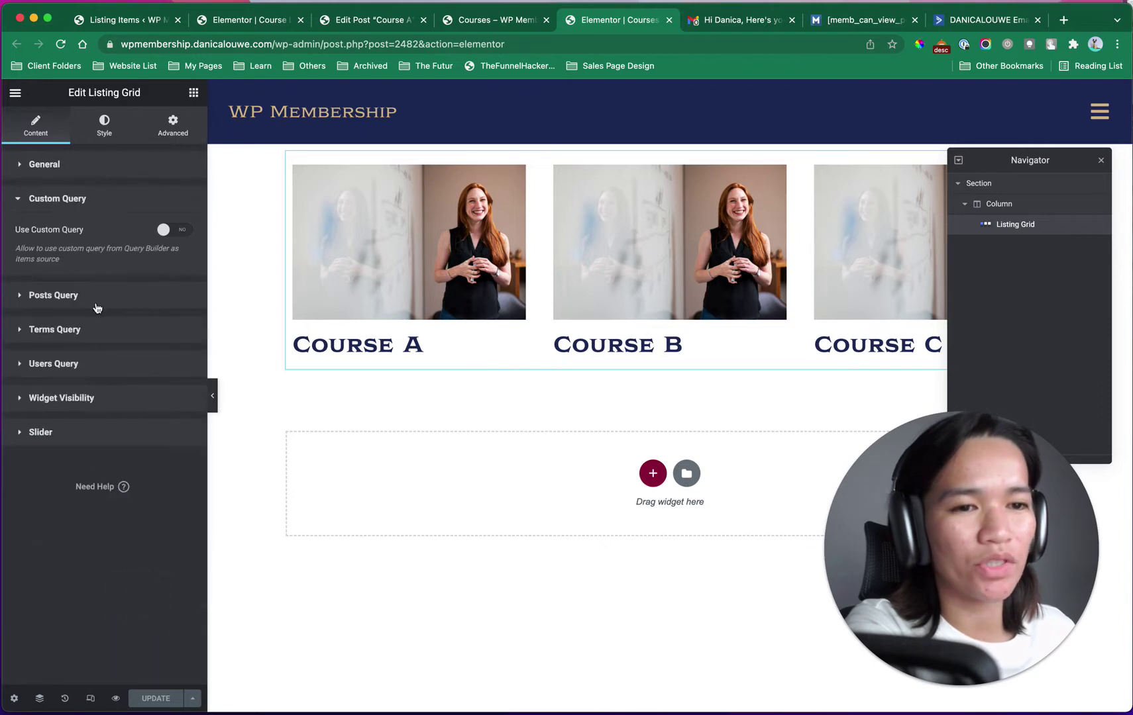
{"action": "left_click", "coordinate": [96, 306]}
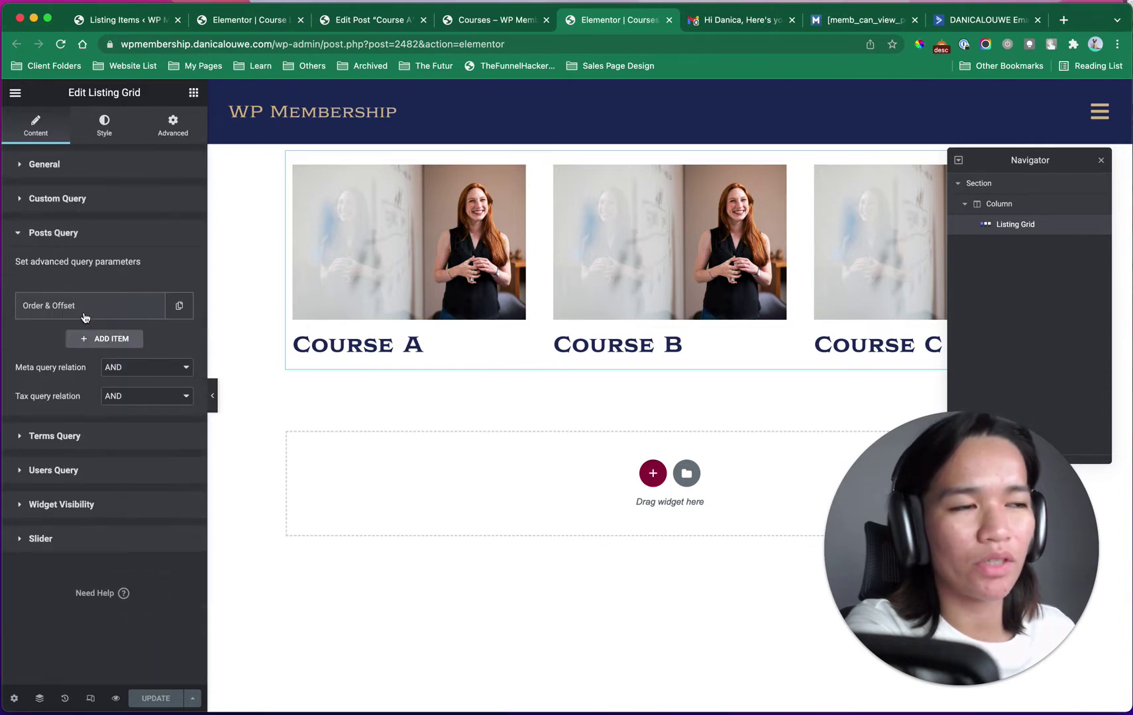
{"action": "left_click", "coordinate": [496, 20]}
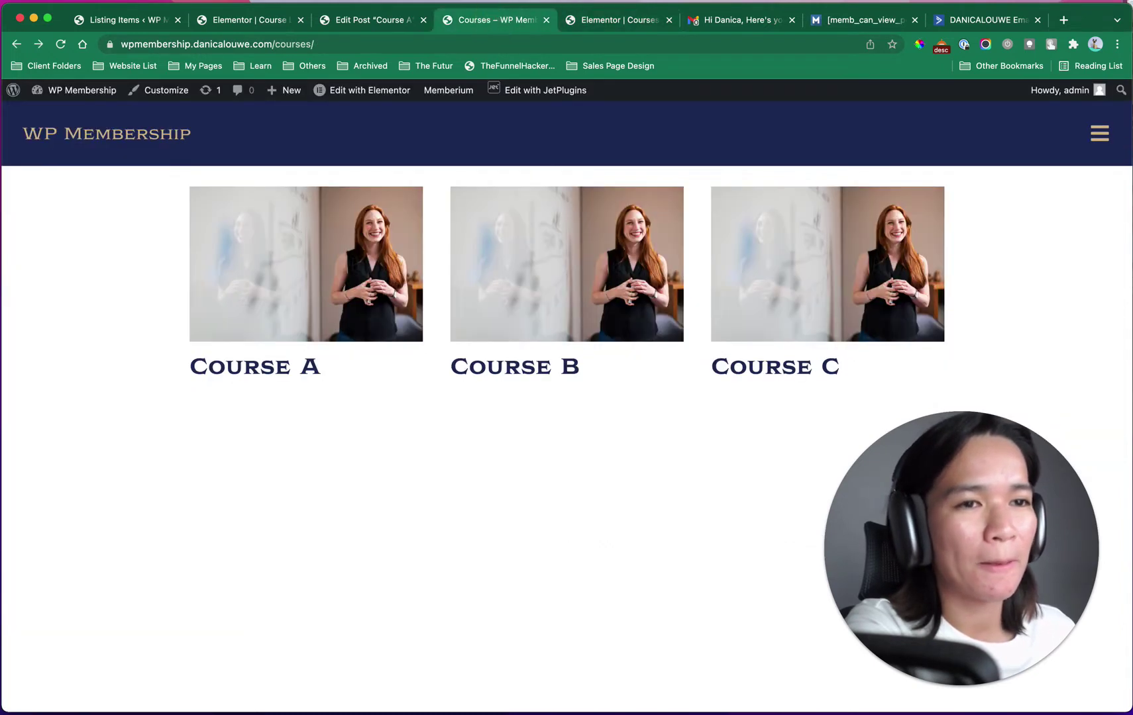
Step: Close the Courses template editor and open the Course A front-end page
{"action": "left_click", "coordinate": [670, 21]}
{"action": "left_click", "coordinate": [324, 234]}
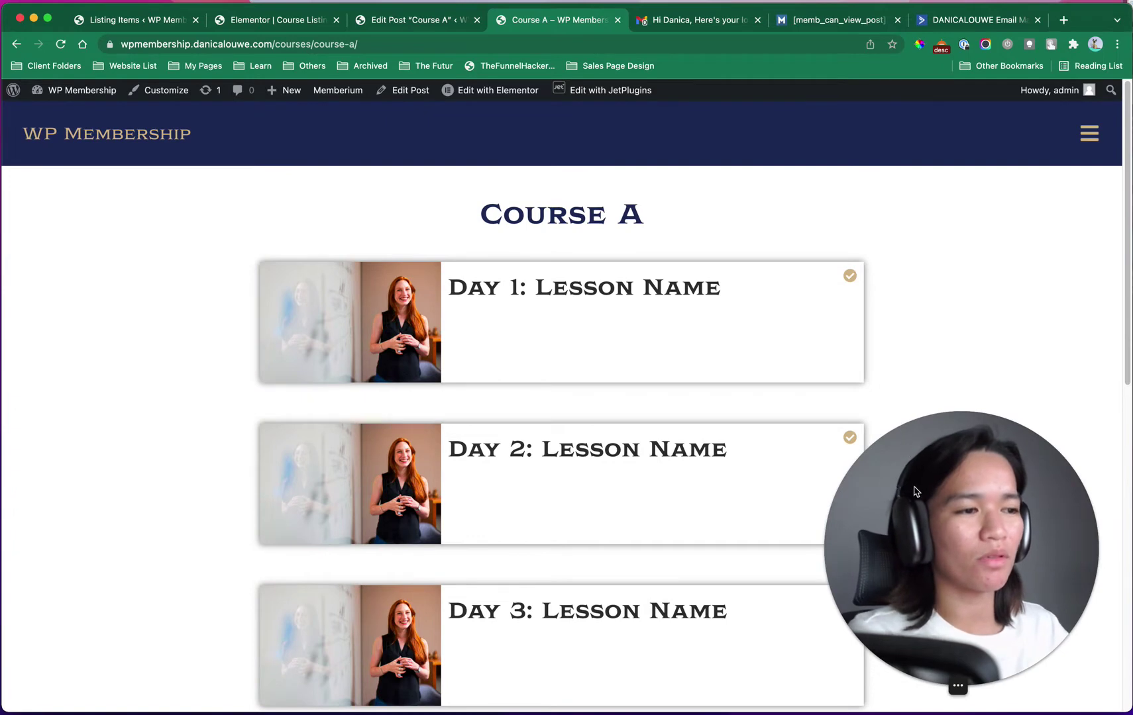
{"action": "left_click_drag", "start_coordinate": [914, 491], "coordinate": [113, 517]}
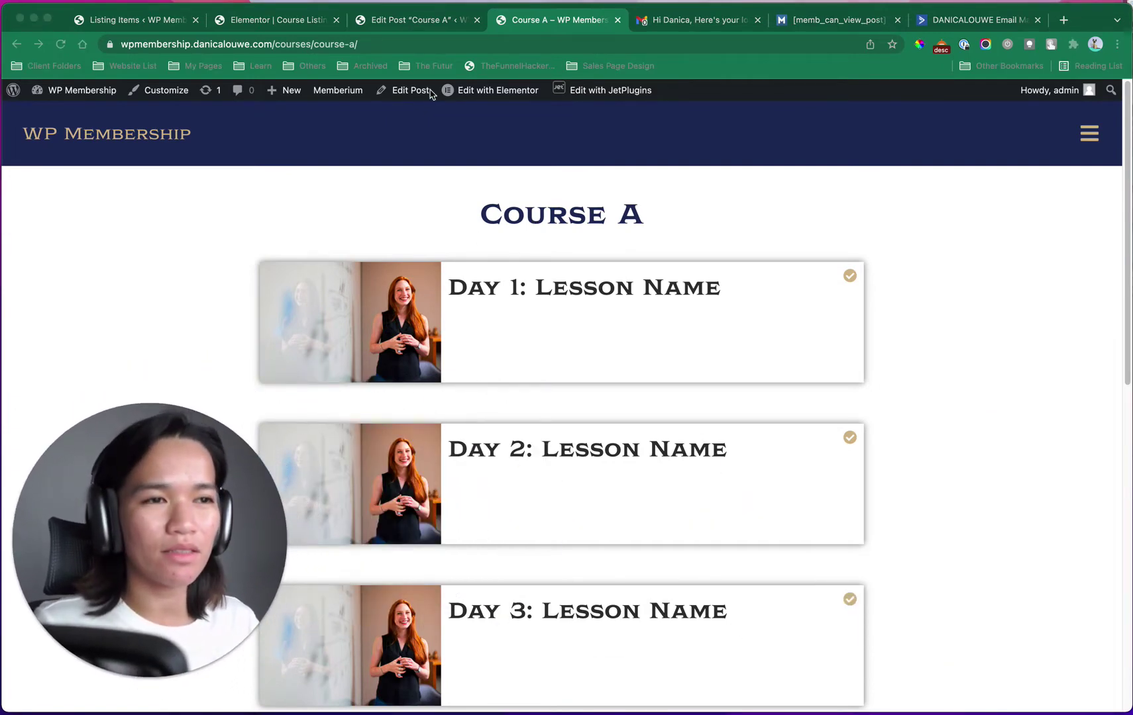
Step: Review Course A's Children Lessons in Edit Post, then launch the Lessons Listing template from Course A's page
{"action": "left_click", "coordinate": [410, 19]}
{"action": "left_click_drag", "start_coordinate": [212, 482], "coordinate": [366, 399]}
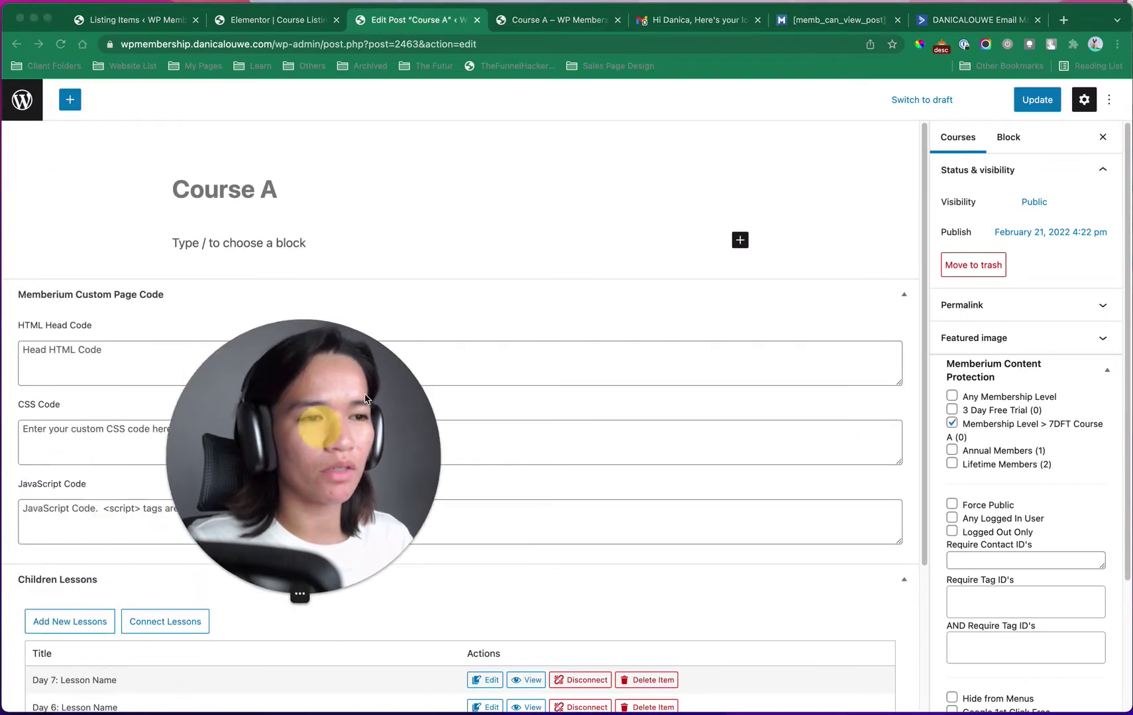
{"action": "scroll", "coordinate": [235, 600], "scroll_direction": "down", "scroll_amount": 3}
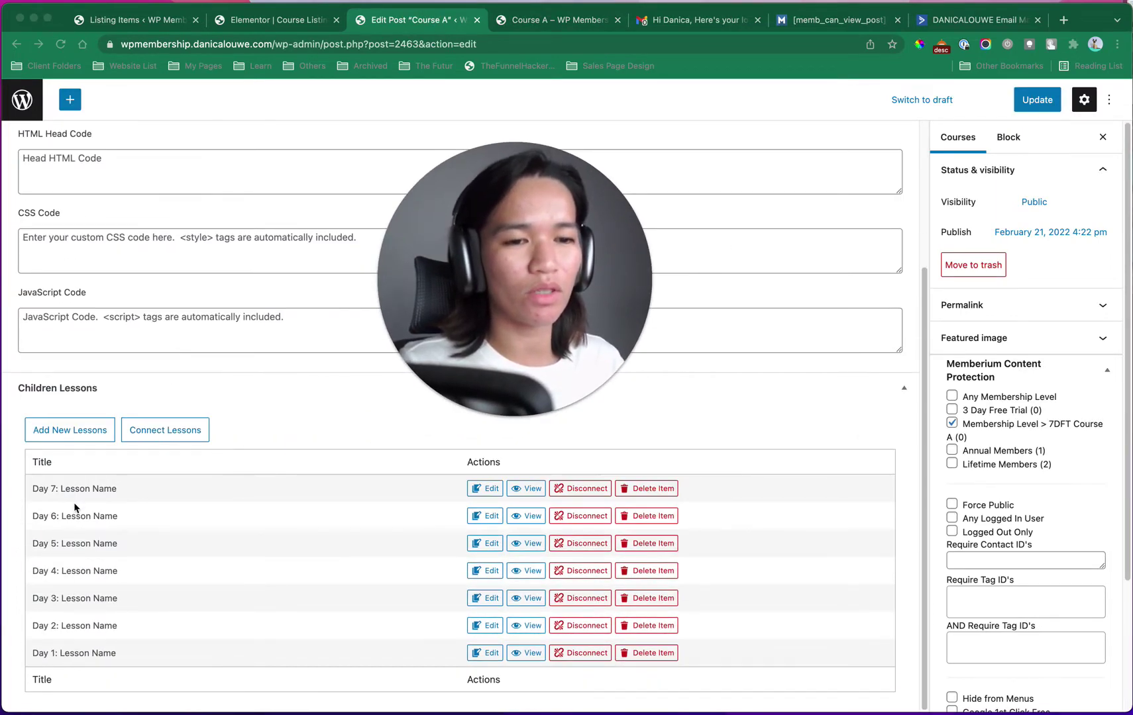
{"action": "left_click_drag", "start_coordinate": [428, 308], "coordinate": [68, 579]}
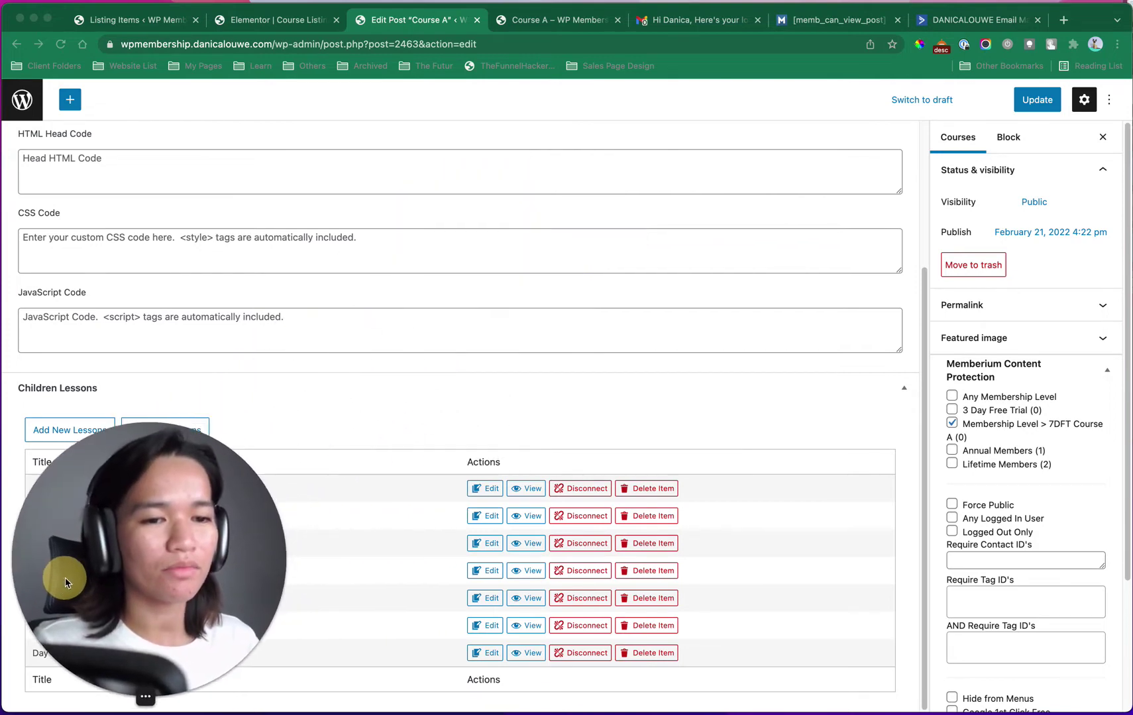
{"action": "left_click", "coordinate": [572, 24]}
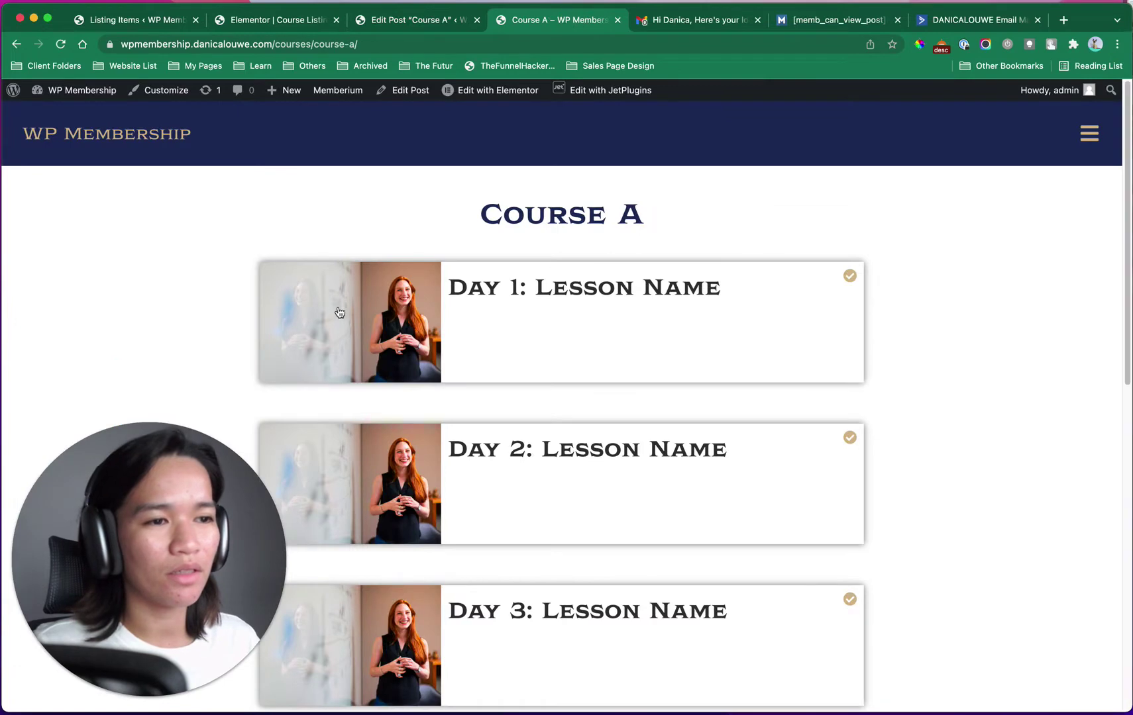
{"action": "left_click", "coordinate": [589, 114]}
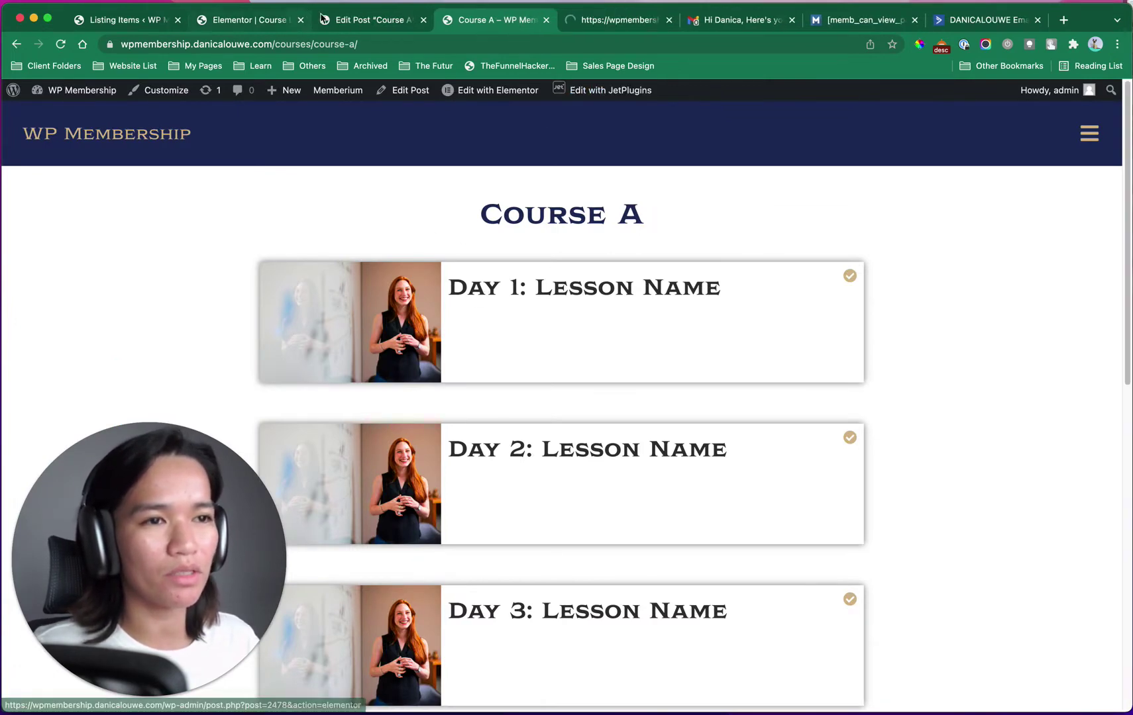
Step: Set the Lessons Listing template's Preview Width to 800 and save it
{"action": "left_click", "coordinate": [608, 26]}
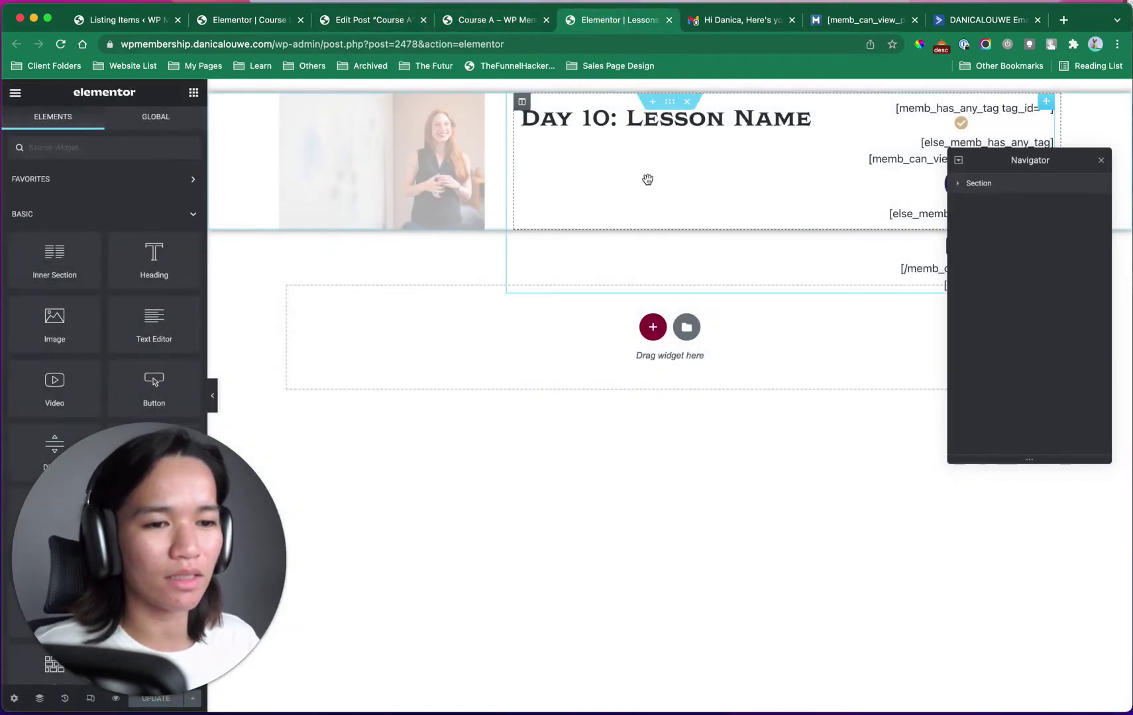
{"action": "left_click_drag", "start_coordinate": [1030, 166], "coordinate": [1030, 391]}
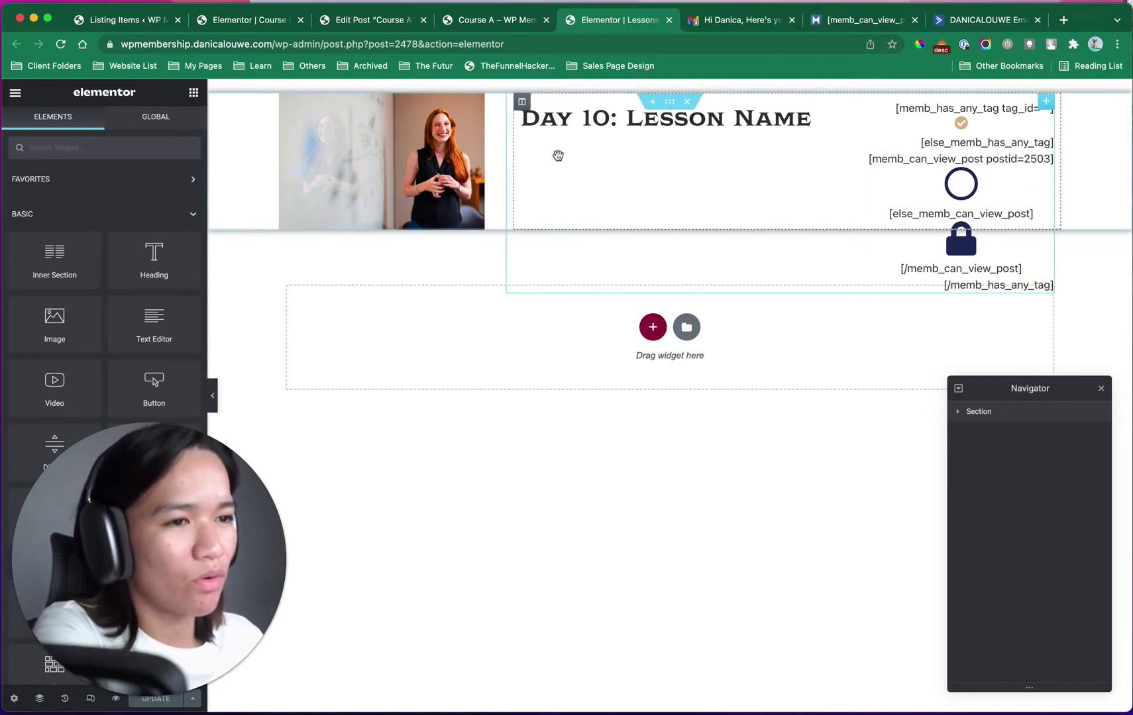
{"action": "left_click_drag", "start_coordinate": [190, 450], "coordinate": [484, 315]}
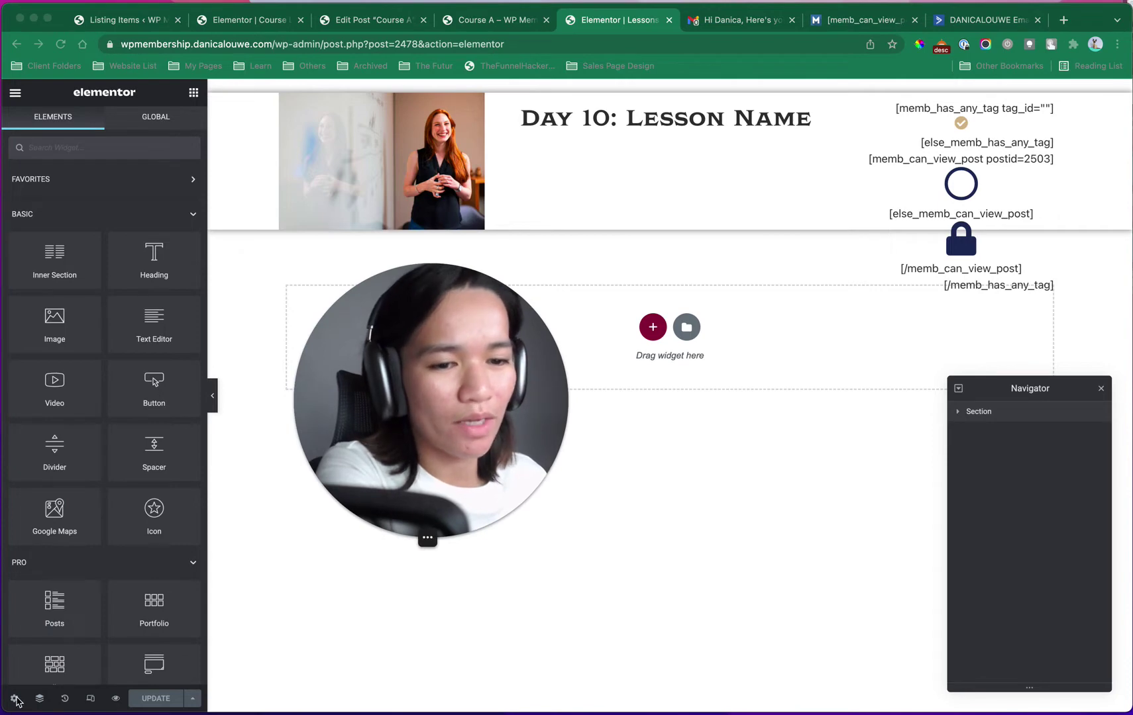
{"action": "left_click", "coordinate": [14, 698]}
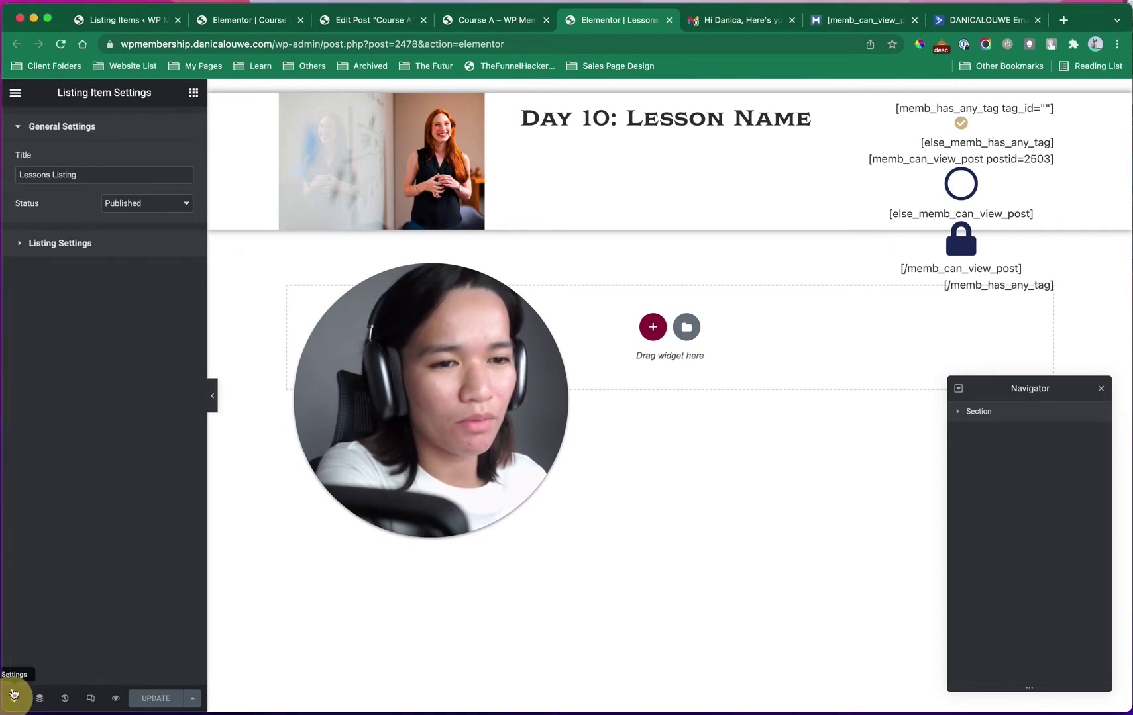
{"action": "left_click", "coordinate": [111, 252]}
{"action": "left_click", "coordinate": [162, 335]}
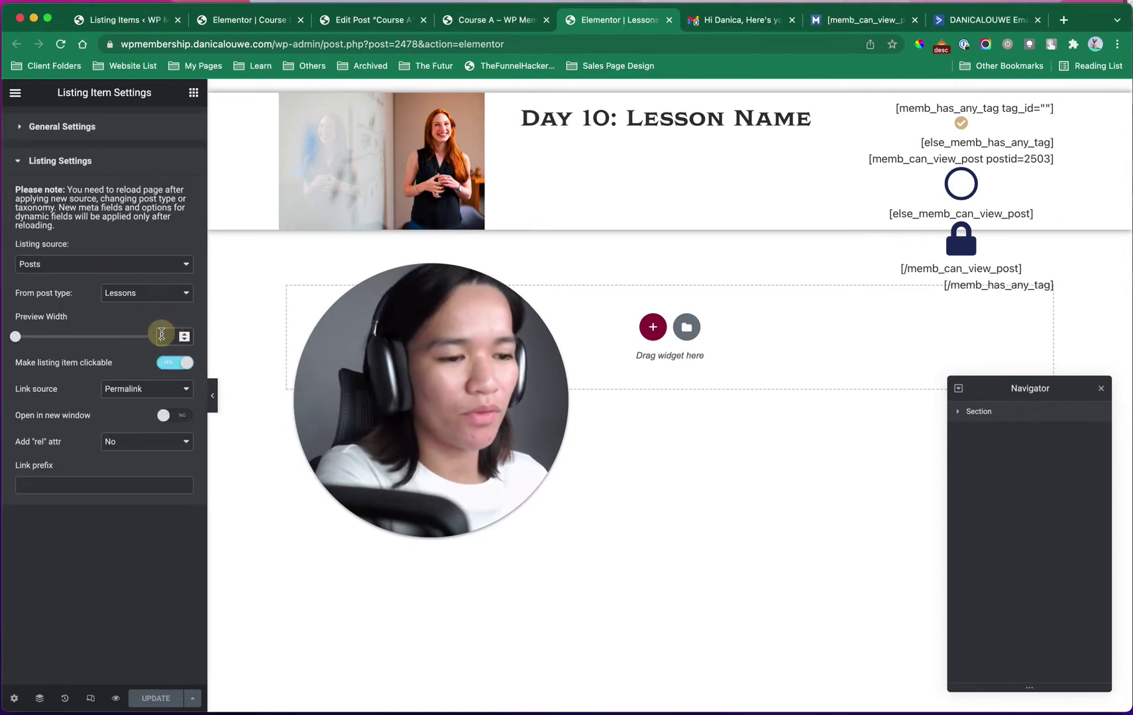
{"action": "type", "text": "800"}
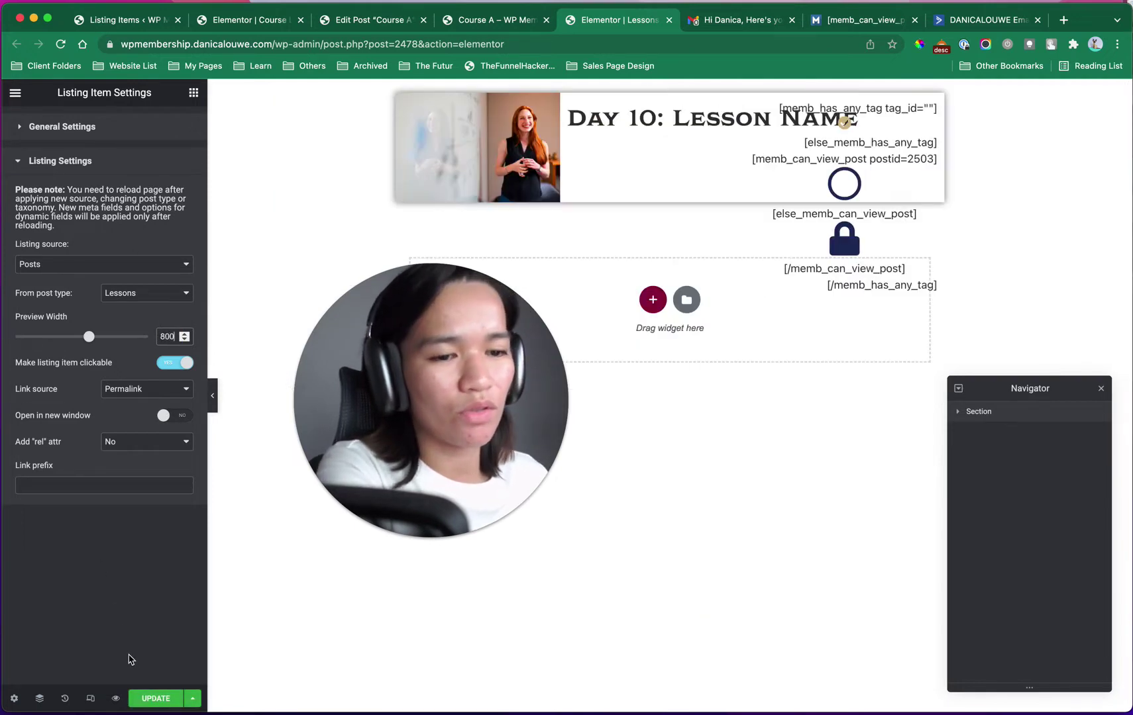
{"action": "left_click", "coordinate": [155, 699]}
Step: Expand the Column in Navigator and select the lesson card's first Dynamic Field
{"action": "left_click_drag", "start_coordinate": [430, 437], "coordinate": [292, 510]}
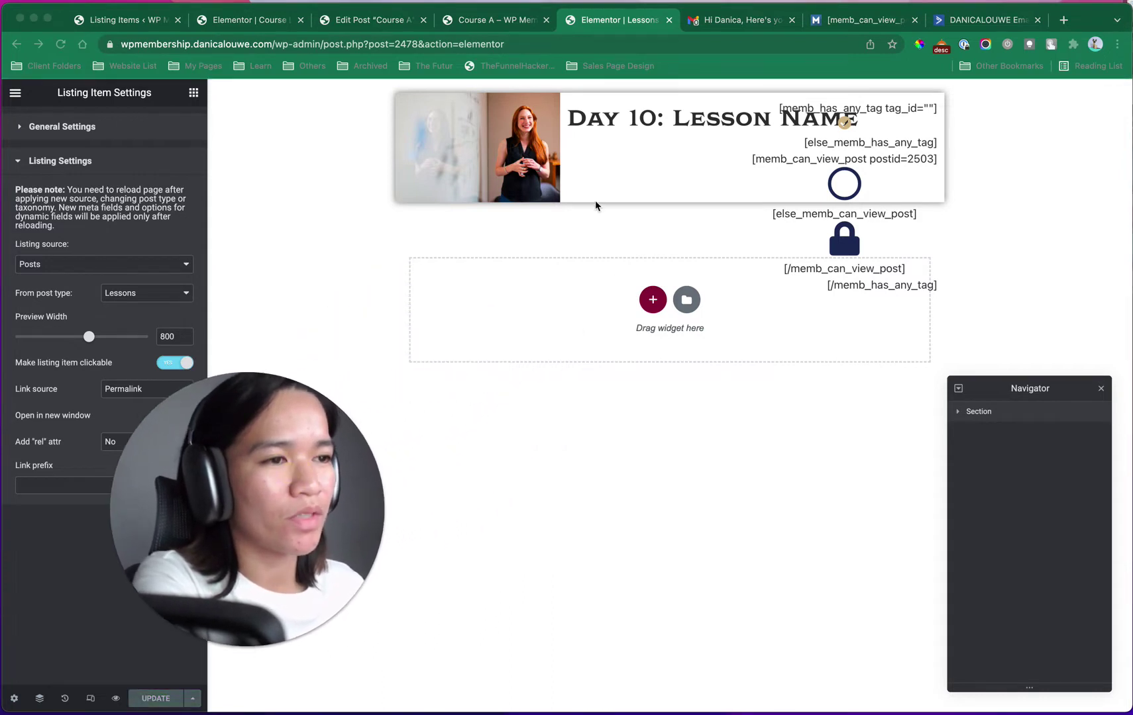
{"action": "left_click", "coordinate": [522, 143]}
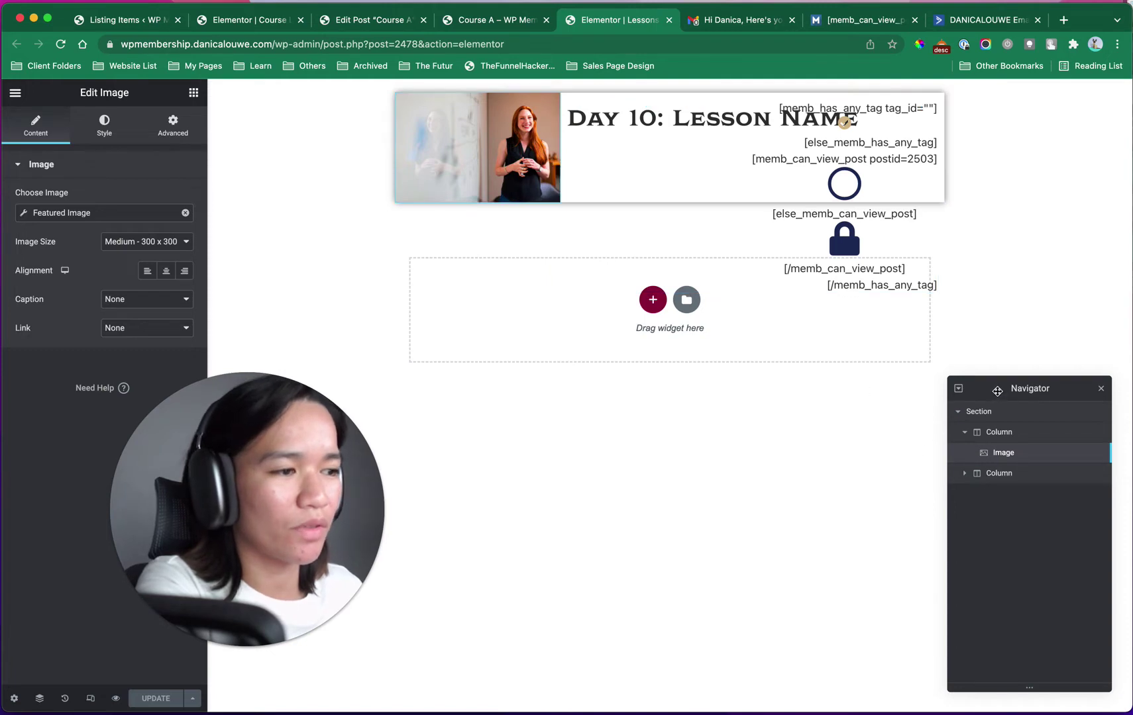
{"action": "left_click_drag", "start_coordinate": [998, 388], "coordinate": [891, 206]}
{"action": "left_click", "coordinate": [860, 291]}
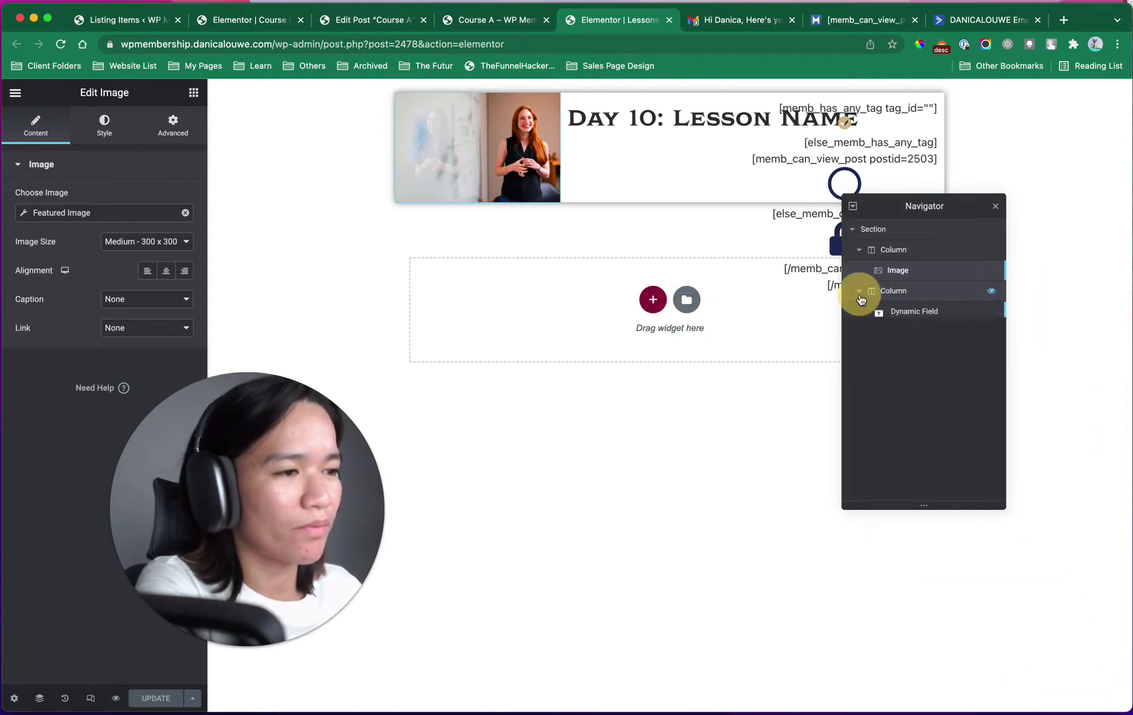
{"action": "left_click", "coordinate": [891, 316]}
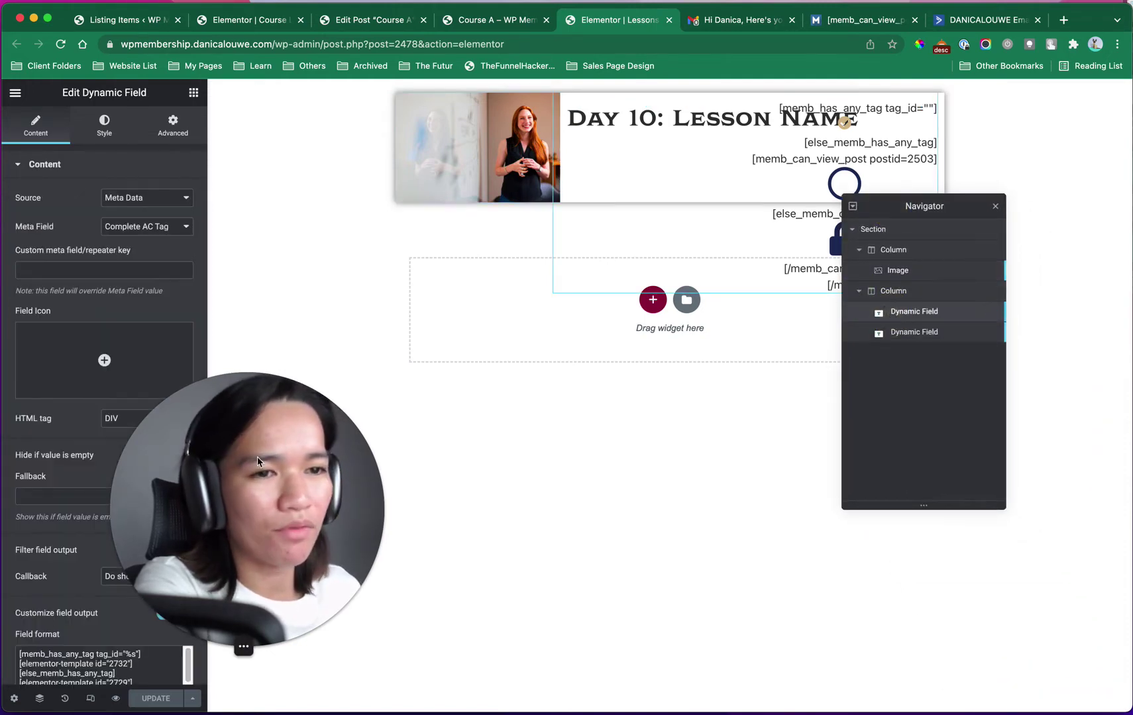
Step: Enlarge the first Dynamic Field's Field format textarea and zoom in to read the full shortcode
{"action": "left_click_drag", "start_coordinate": [256, 456], "coordinate": [395, 459]}
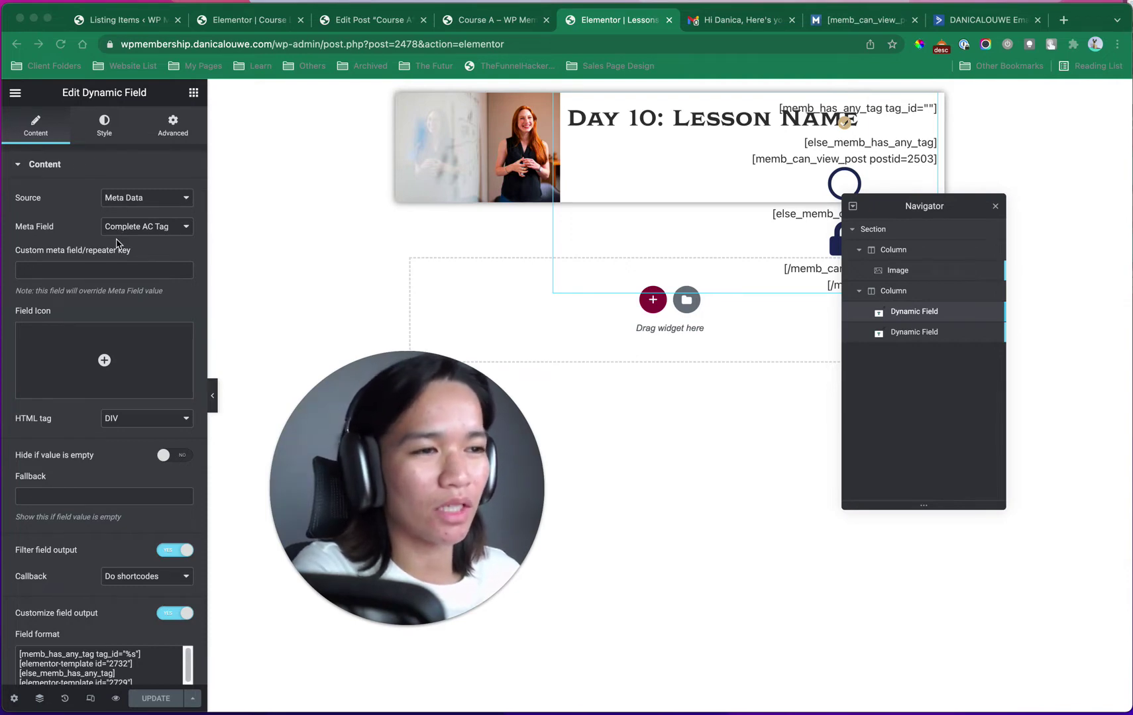
{"action": "left_click", "coordinate": [935, 315]}
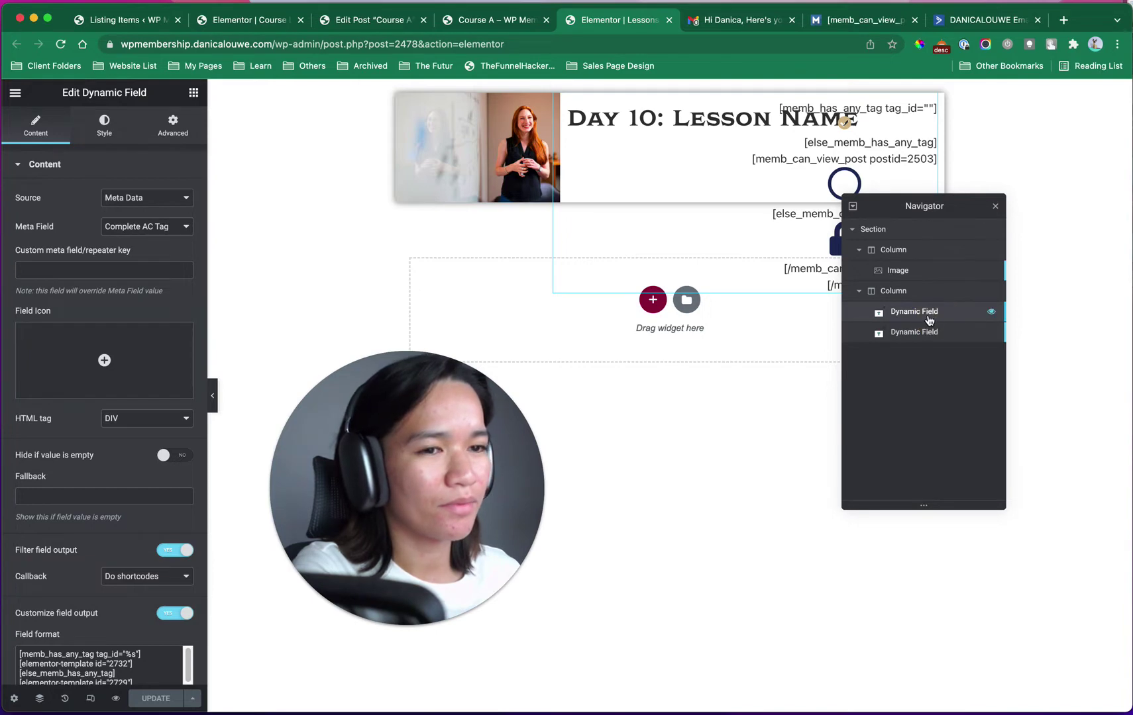
{"action": "scroll", "coordinate": [129, 384], "scroll_direction": "down", "scroll_amount": 5}
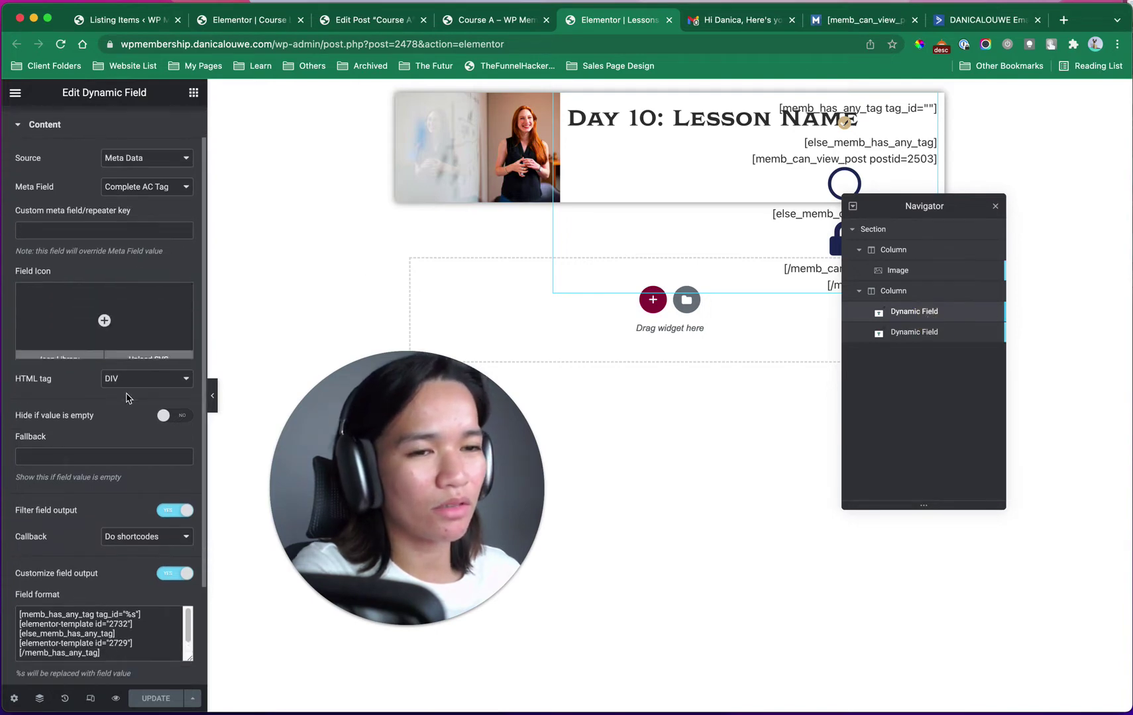
{"action": "left_click_drag", "start_coordinate": [189, 534], "coordinate": [190, 600]}
{"action": "left_click", "coordinate": [159, 564]}
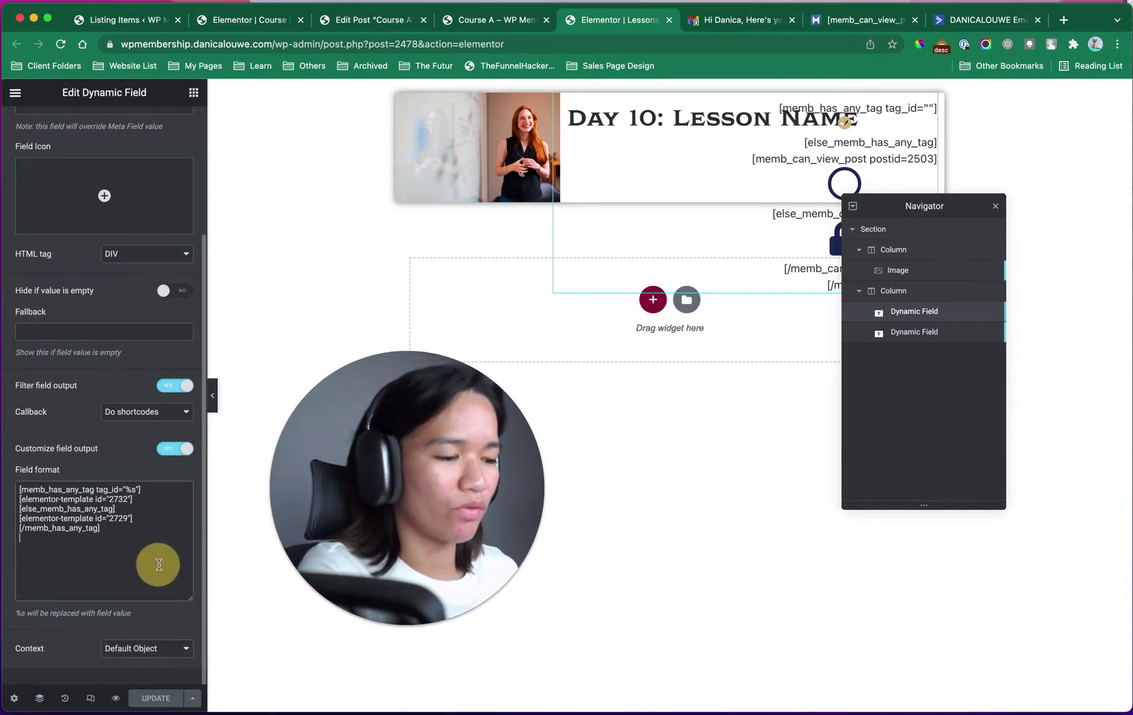
{"action": "key", "text": "super+equal"}
{"action": "key", "text": "super+equal"}
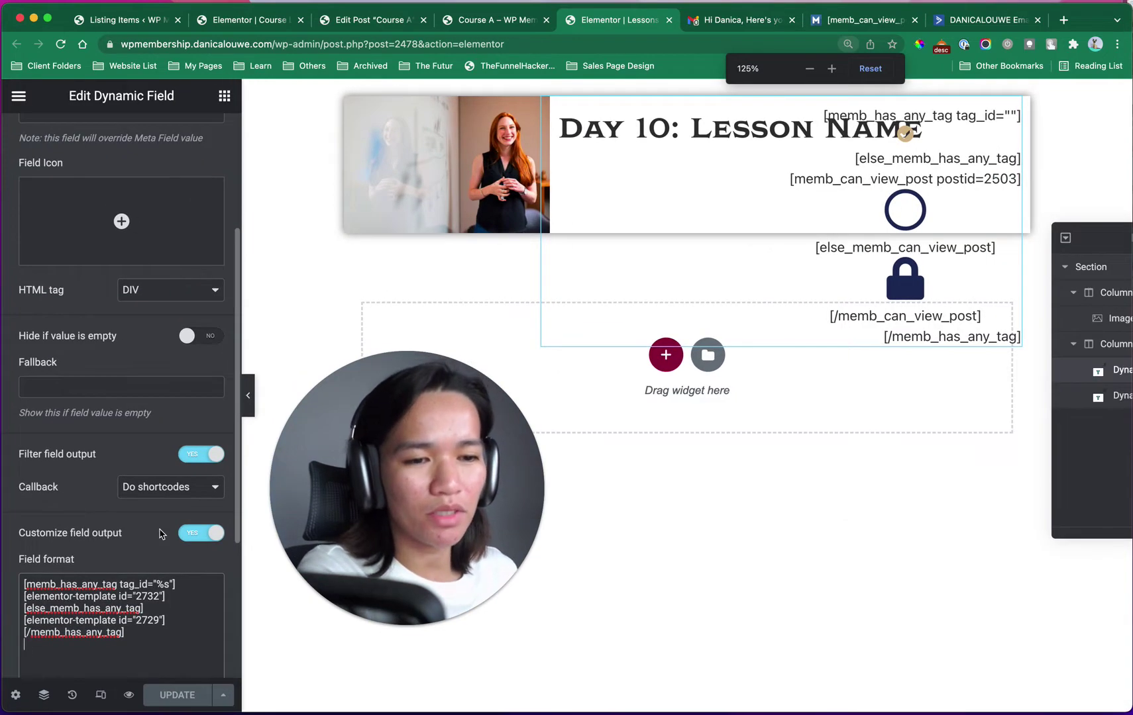
{"action": "scroll", "coordinate": [158, 534], "scroll_direction": "down", "scroll_amount": 6}
{"action": "key", "text": "super+equal"}
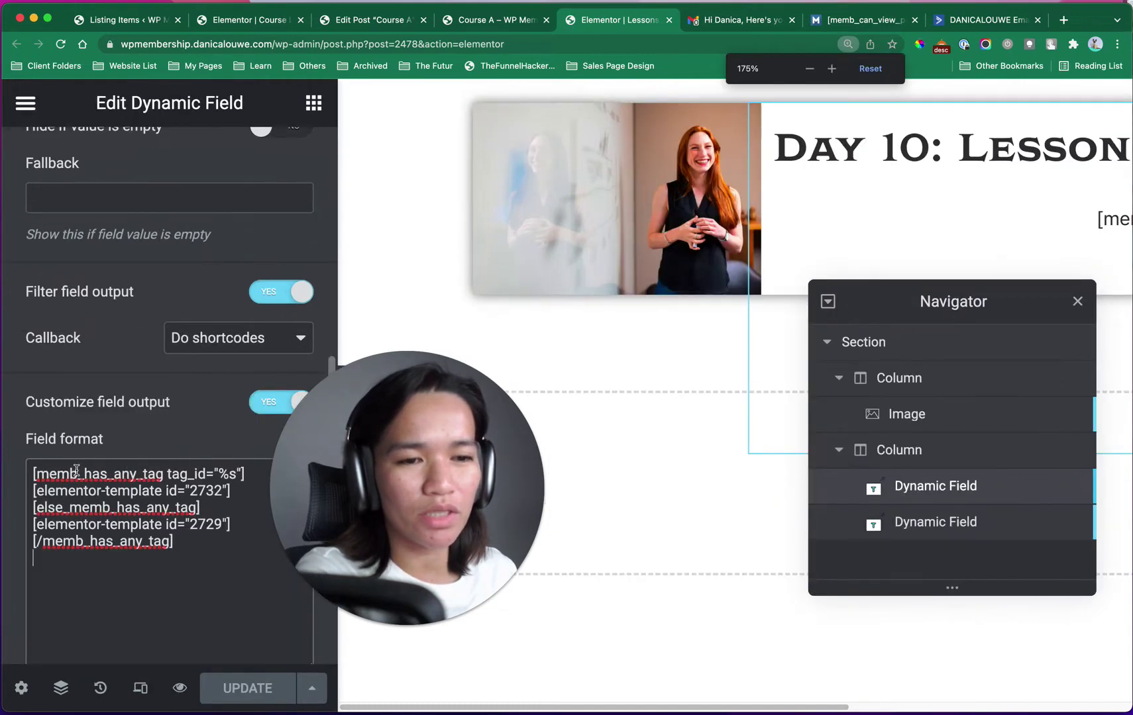
{"action": "left_click_drag", "start_coordinate": [360, 471], "coordinate": [470, 461]}
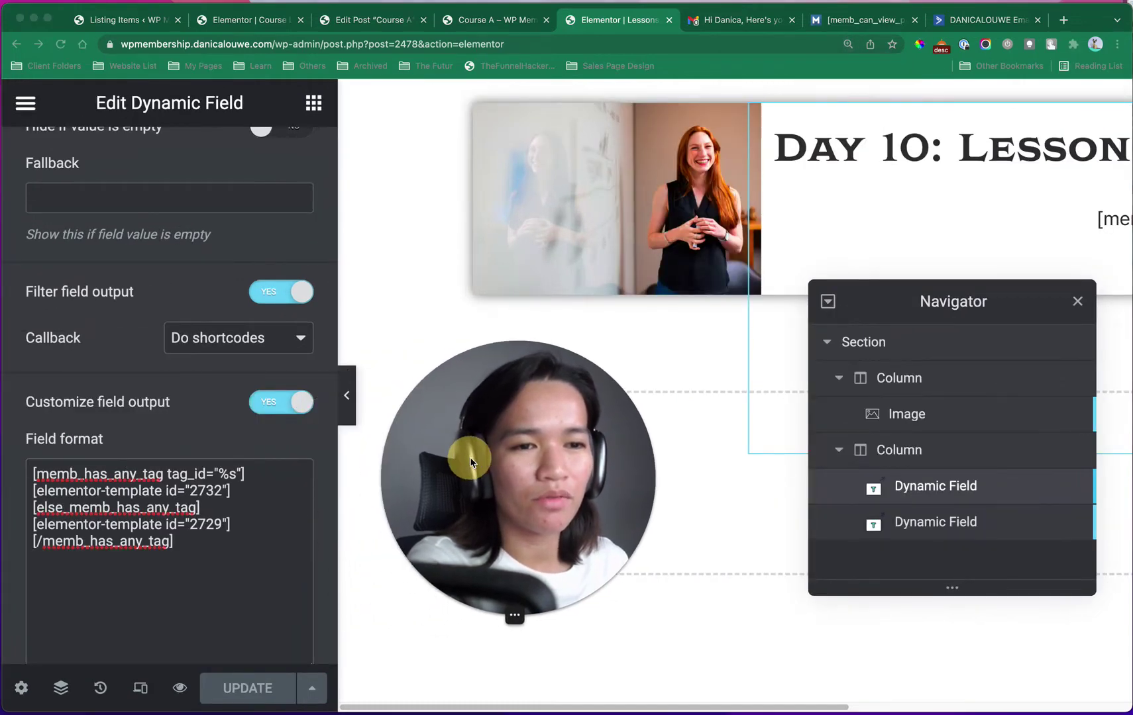
{"action": "left_click", "coordinate": [193, 298]}
{"action": "key", "text": "ctrl+minus"}
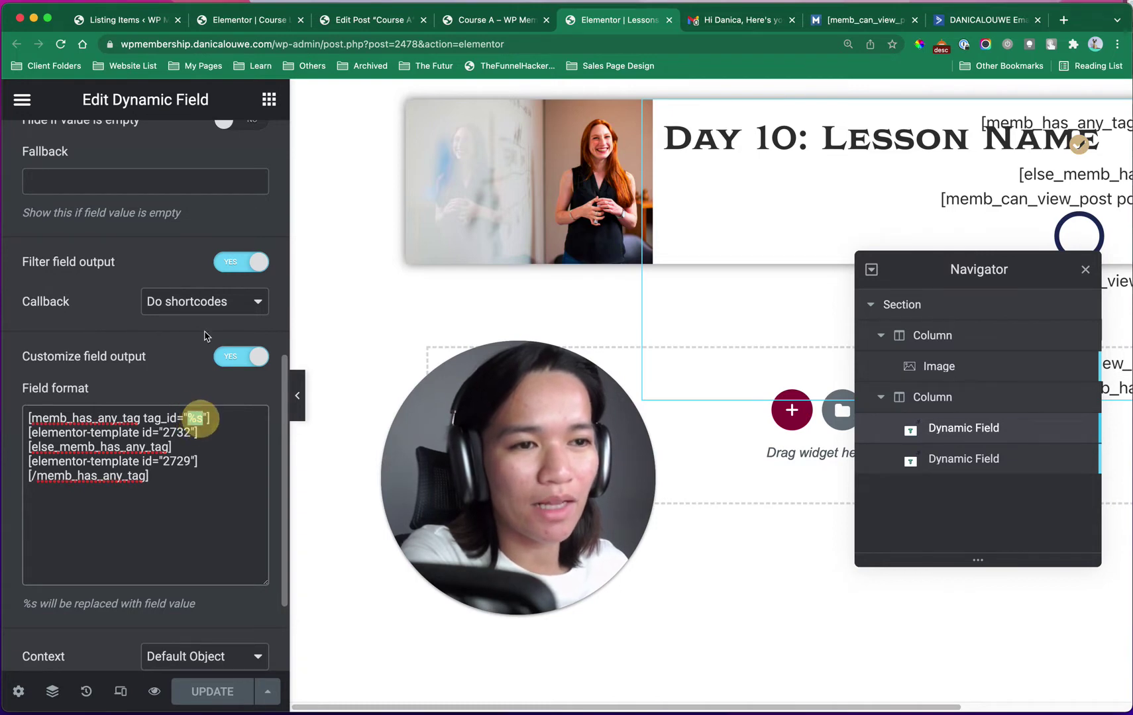
{"action": "scroll", "coordinate": [210, 311], "scroll_direction": "up", "scroll_amount": 10}
{"action": "scroll", "coordinate": [214, 391], "scroll_direction": "down", "scroll_amount": 10}
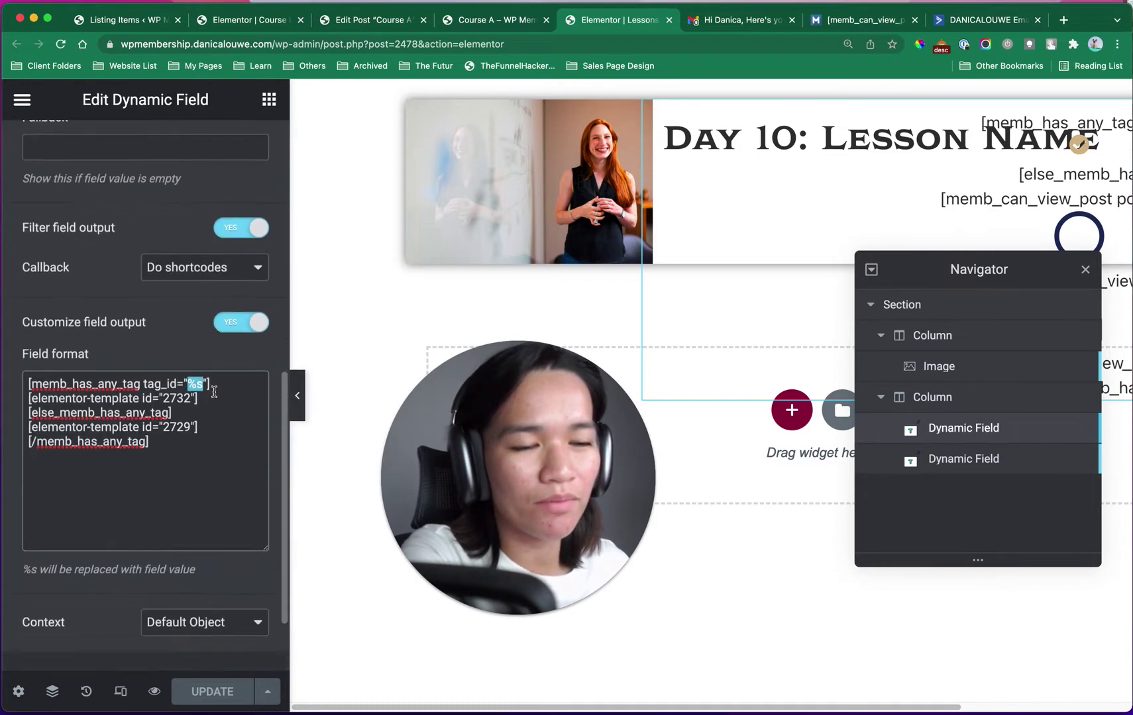
{"action": "scroll", "coordinate": [208, 390], "scroll_direction": "up", "scroll_amount": 10}
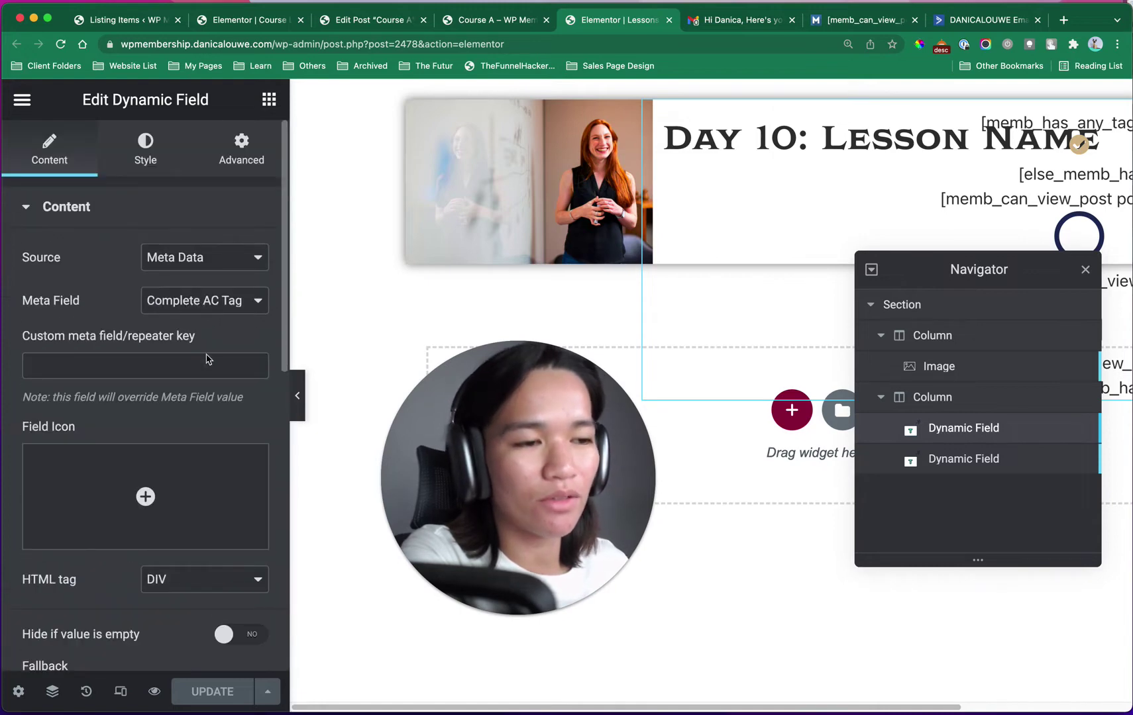
{"action": "scroll", "coordinate": [208, 365], "scroll_direction": "down", "scroll_amount": 10}
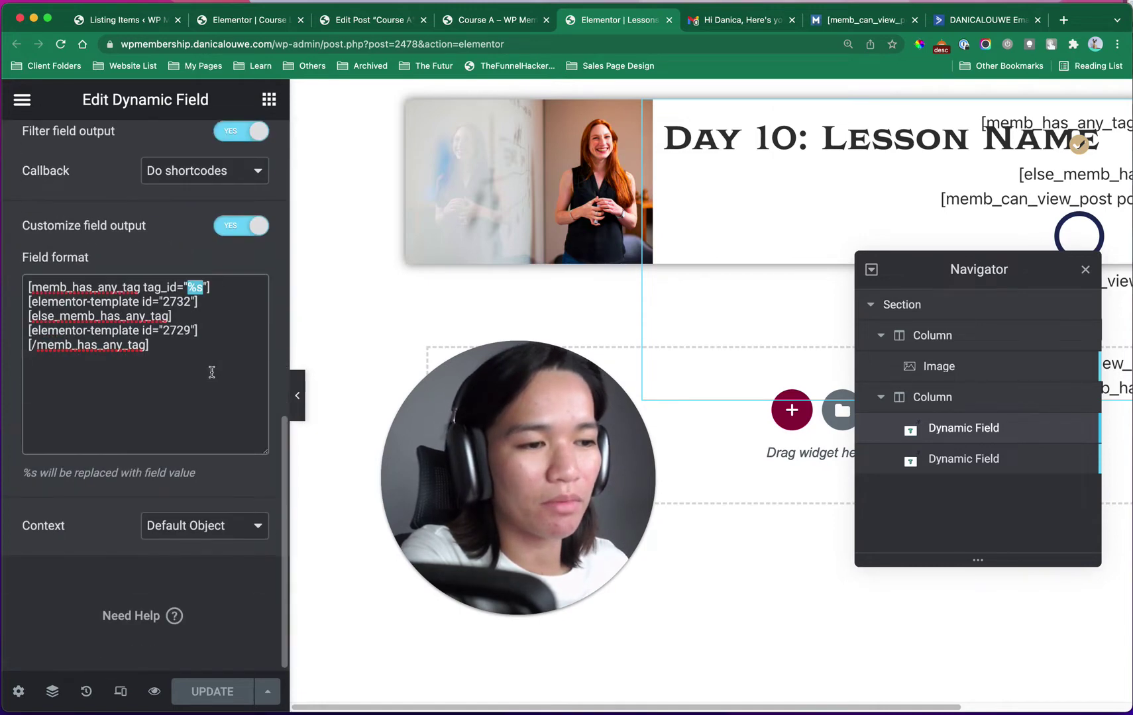
{"action": "left_click", "coordinate": [174, 304]}
{"action": "left_click_drag", "start_coordinate": [218, 303], "coordinate": [16, 302]}
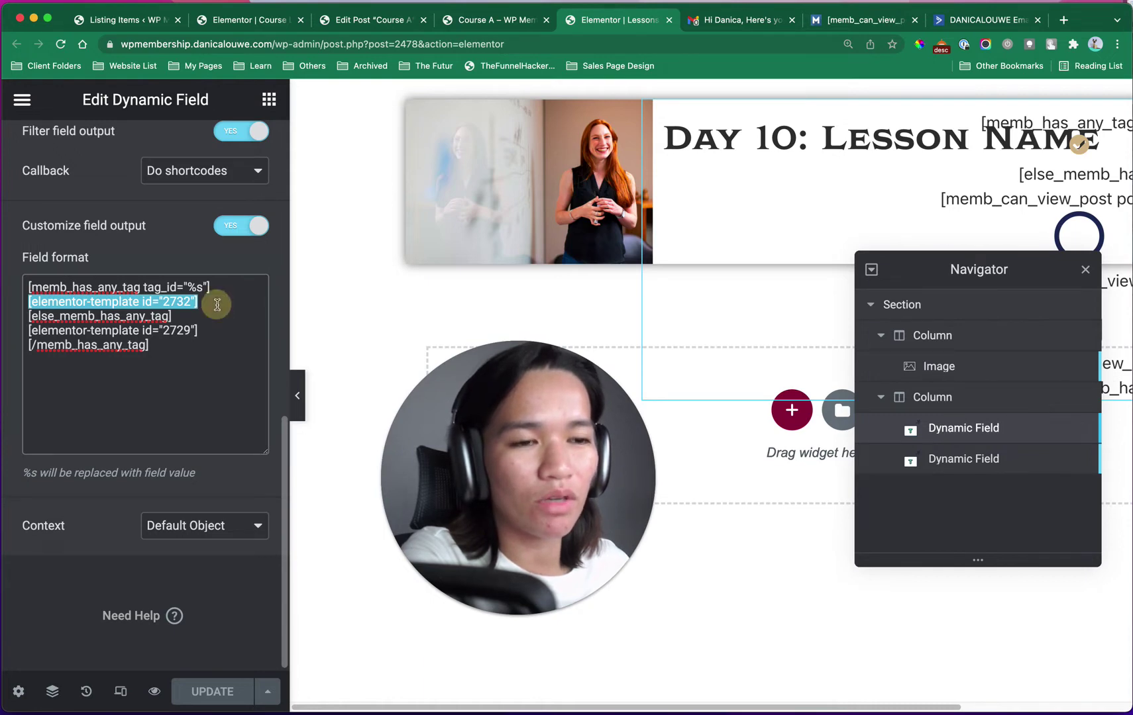
{"action": "left_click_drag", "start_coordinate": [217, 304], "coordinate": [20, 306]}
{"action": "left_click_drag", "start_coordinate": [212, 330], "coordinate": [26, 328]}
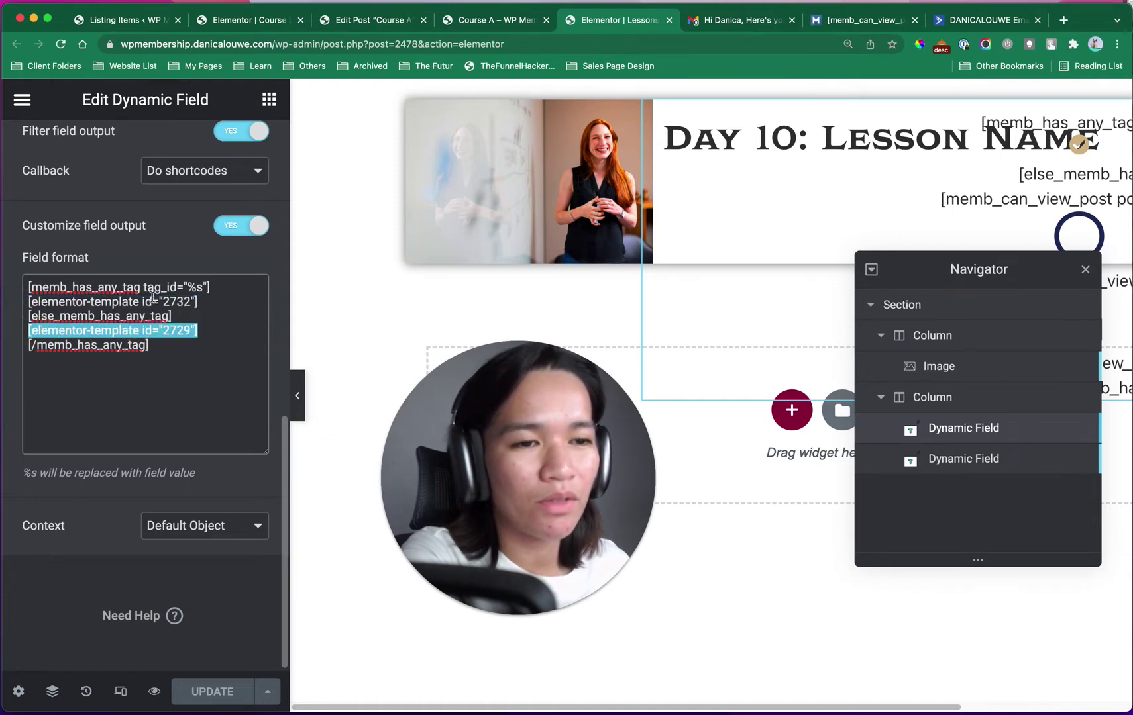
{"action": "left_click", "coordinate": [203, 351]}
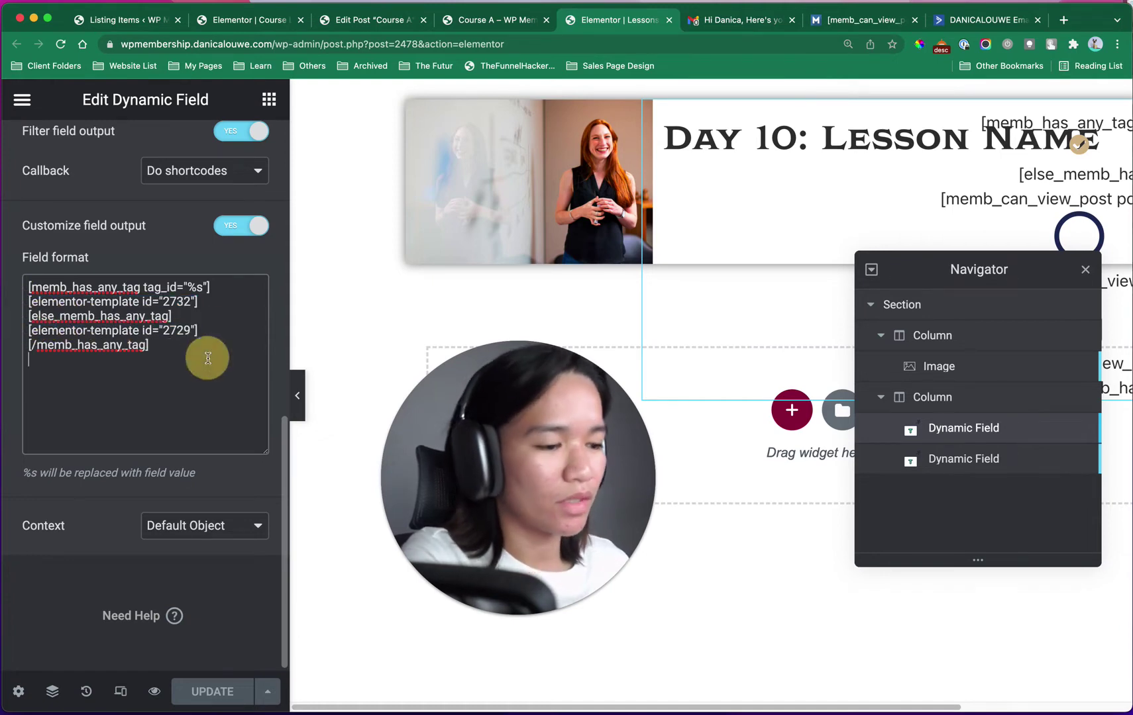
{"action": "key", "text": "super+minus"}
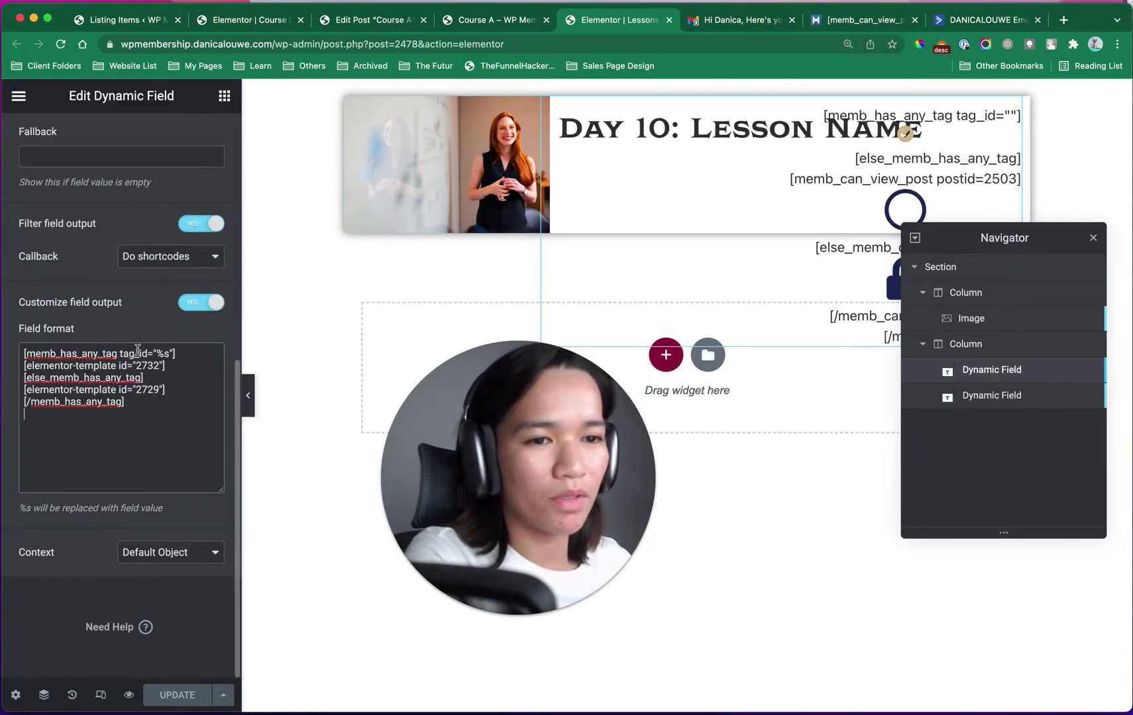
{"action": "left_click_drag", "start_coordinate": [75, 355], "coordinate": [24, 354]}
{"action": "key", "text": "super+c"}
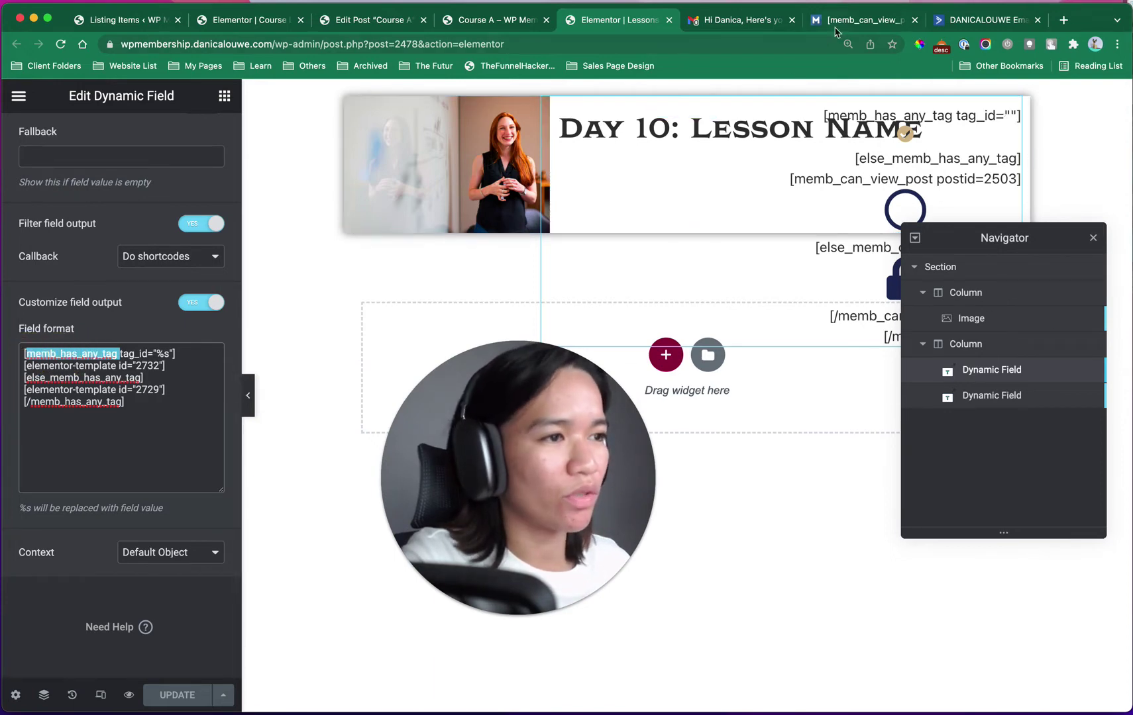
Step: Search Google for memb_has_any_tag and open the Memberium ActiveCampaign documentation
{"action": "left_click", "coordinate": [1063, 20]}
{"action": "key", "text": "super+v"}
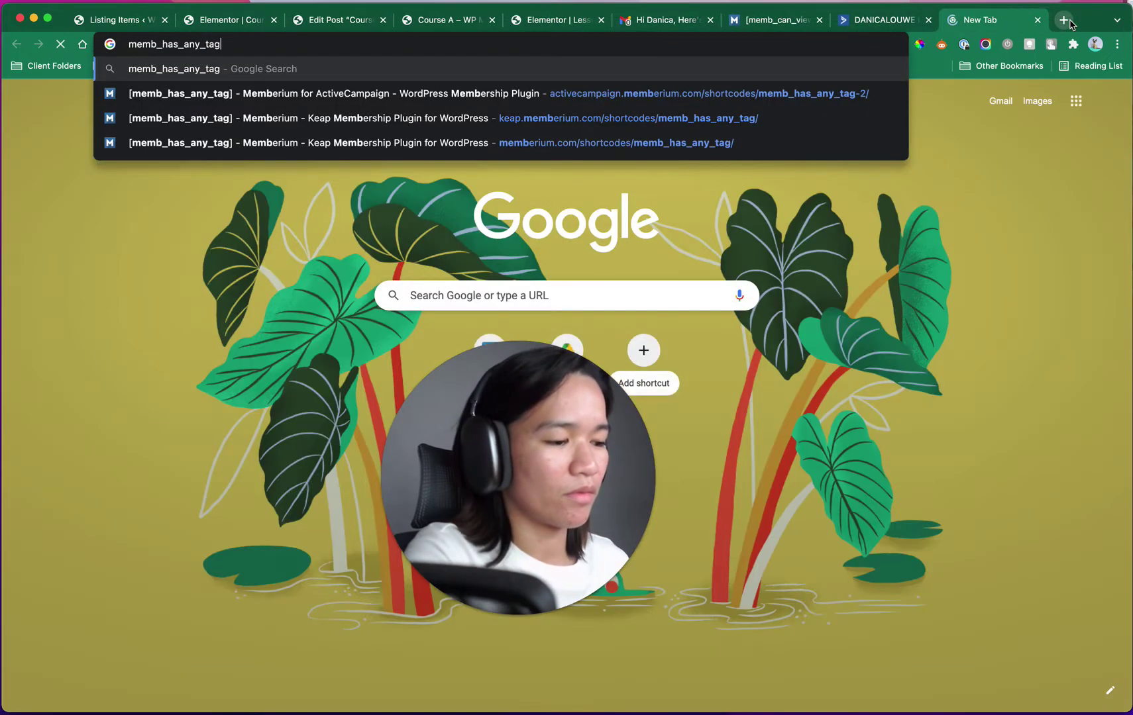
{"action": "key", "text": "Return"}
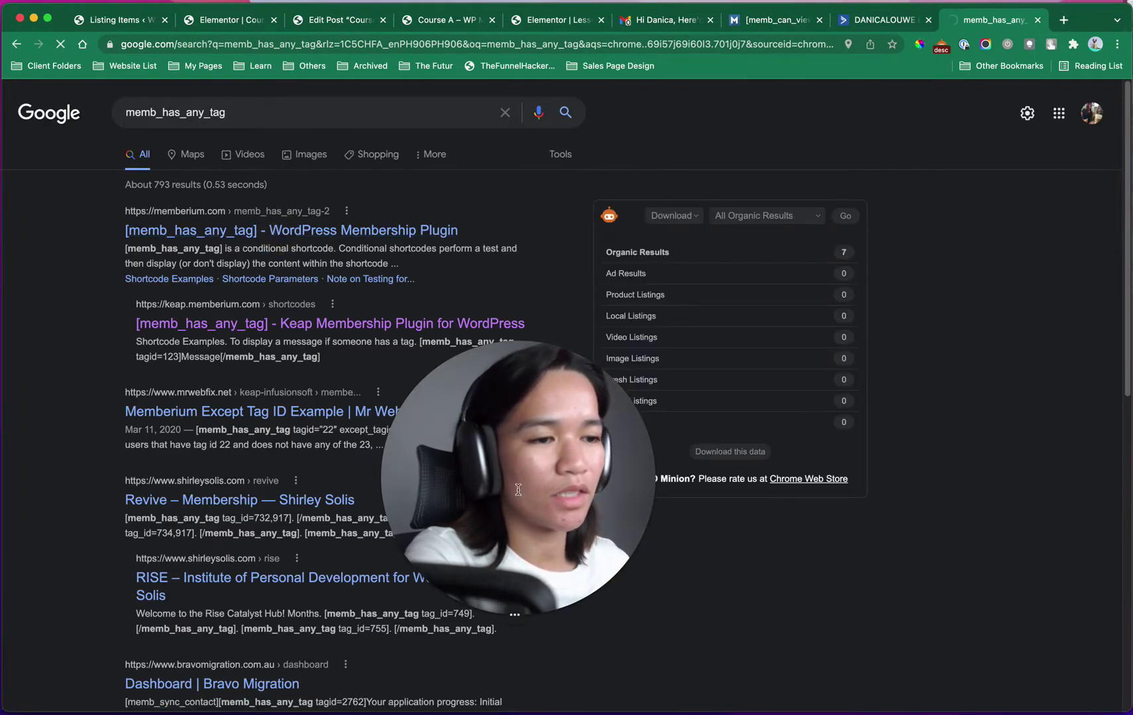
{"action": "left_click_drag", "start_coordinate": [519, 497], "coordinate": [948, 548]}
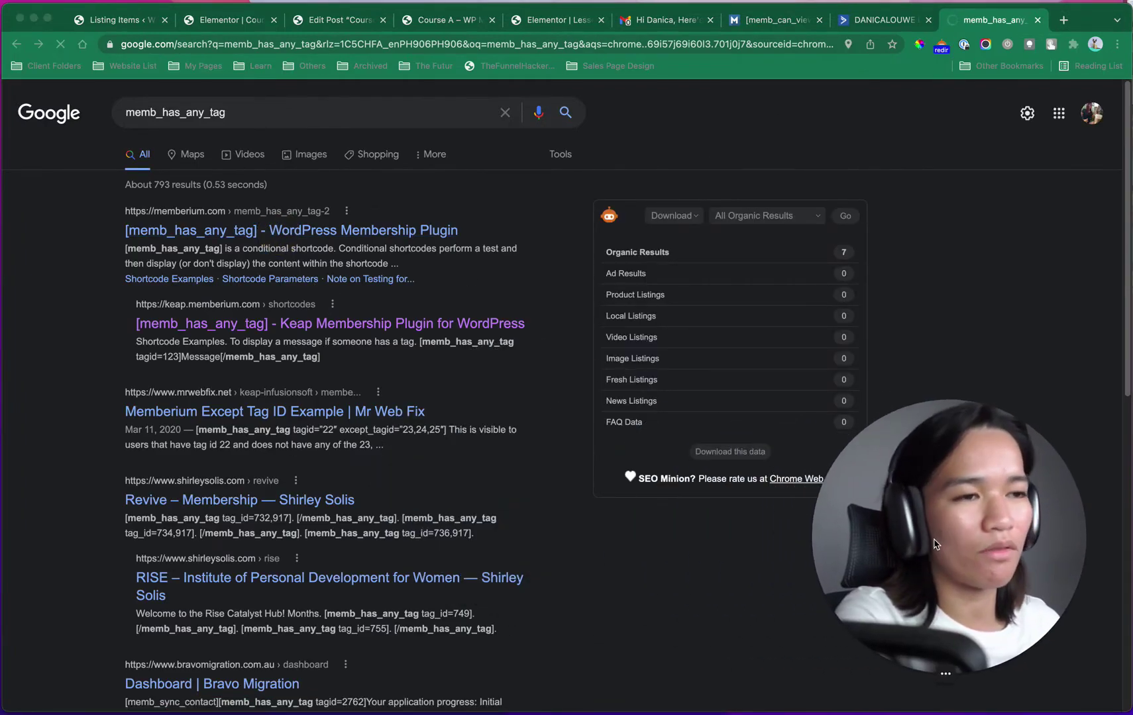
{"action": "left_click", "coordinate": [254, 230]}
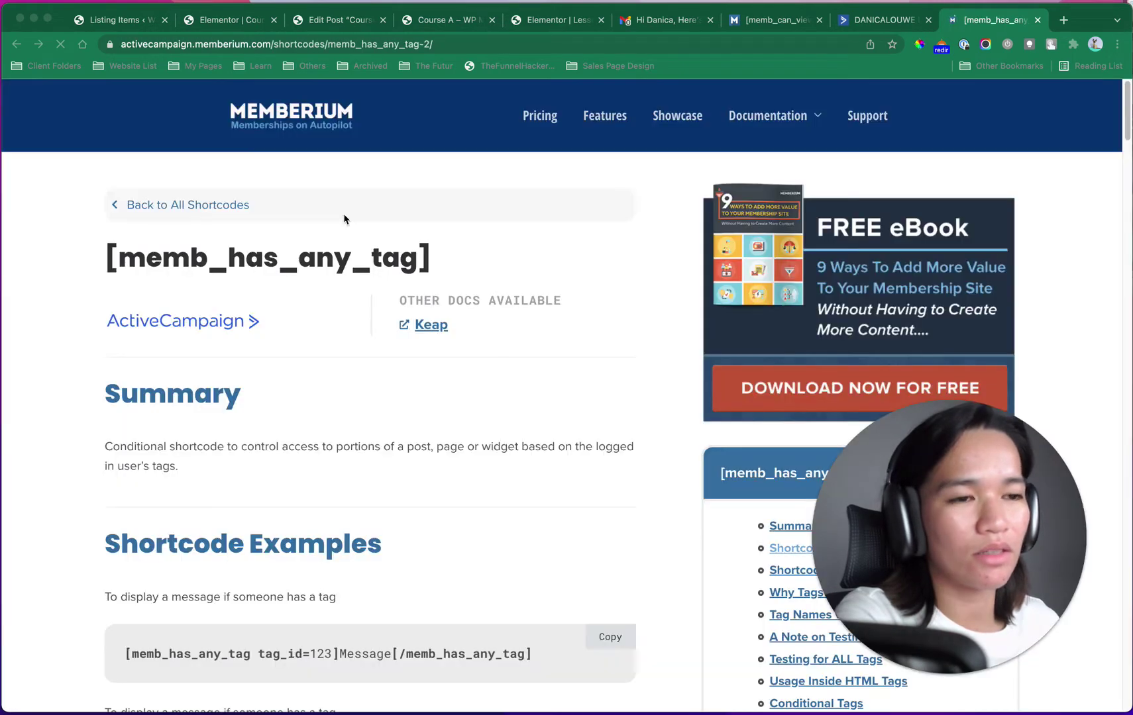
Step: Review the Shortcode Examples, selecting the example tag id 123, then return to the course tabs
{"action": "scroll", "coordinate": [401, 422], "scroll_direction": "down", "scroll_amount": 4}
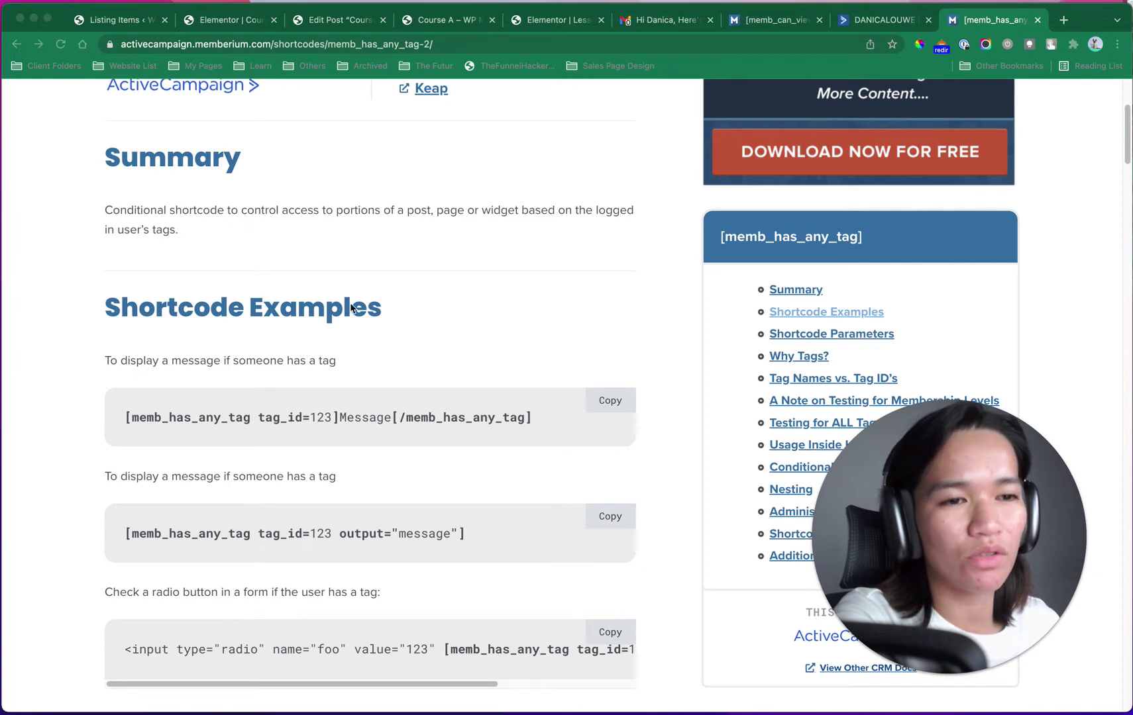
{"action": "left_click", "coordinate": [325, 422]}
{"action": "left_click_drag", "start_coordinate": [331, 422], "coordinate": [309, 420]}
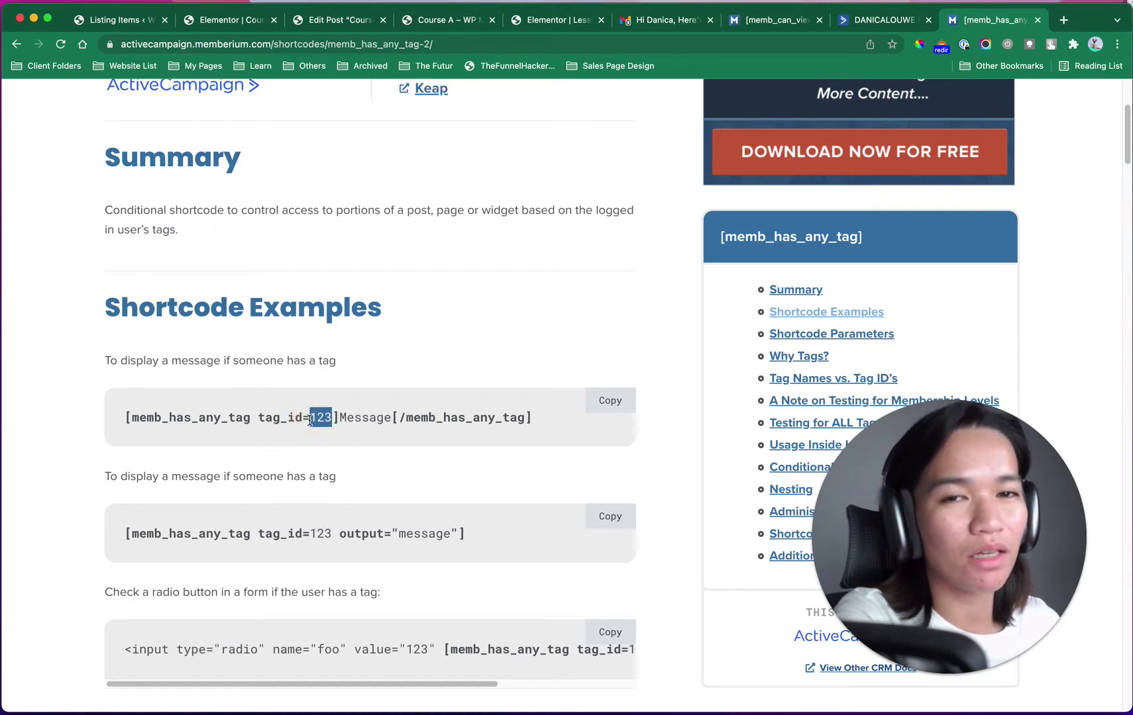
{"action": "left_click", "coordinate": [329, 20]}
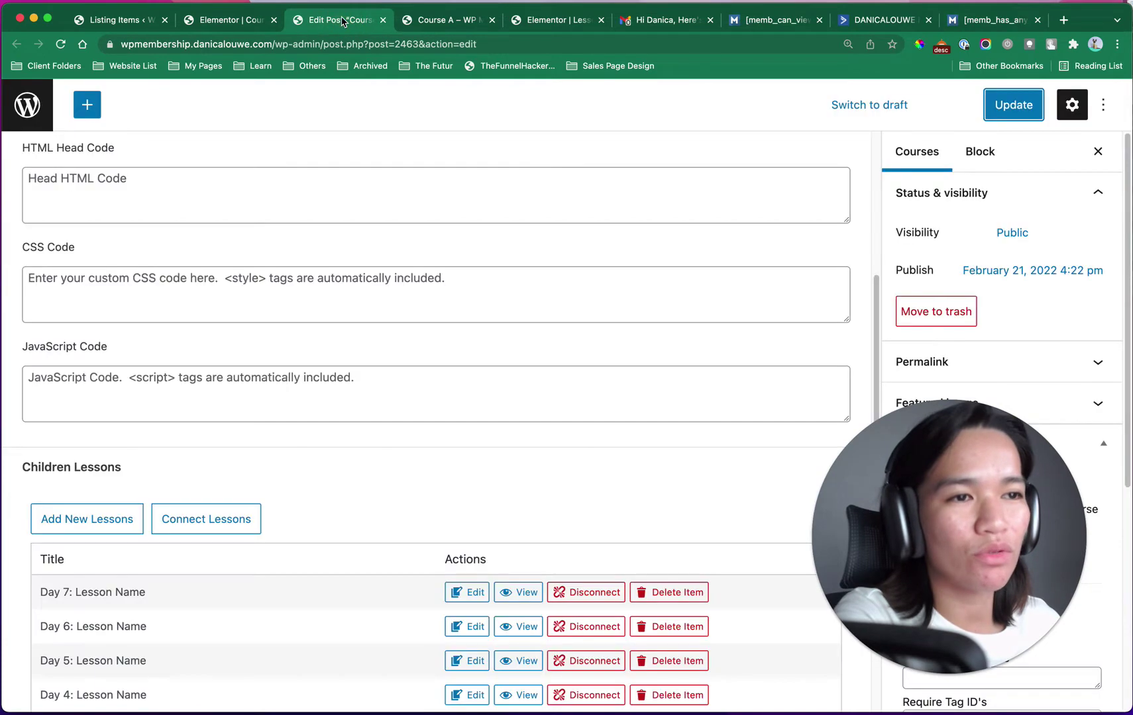
{"action": "left_click", "coordinate": [414, 23]}
Step: Compare the H2 Title and Complete AC Tag Dynamic Field settings, then view Course A's live lesson list
{"action": "left_click", "coordinate": [560, 21]}
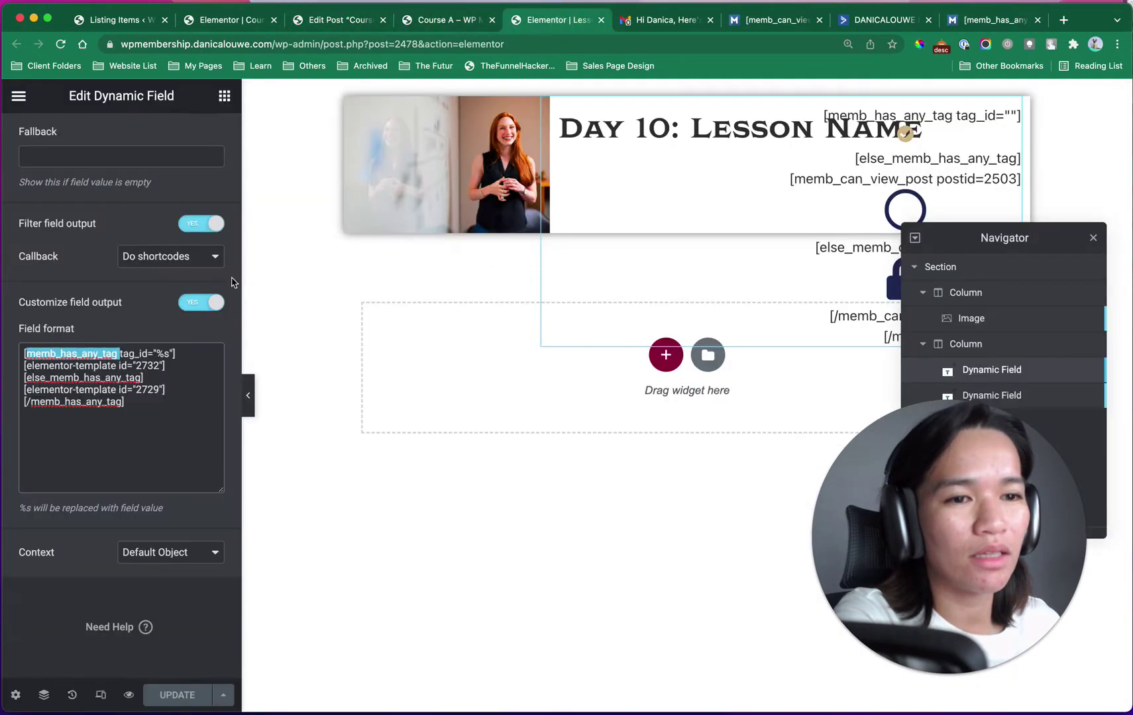
{"action": "left_click_drag", "start_coordinate": [976, 566], "coordinate": [553, 544]}
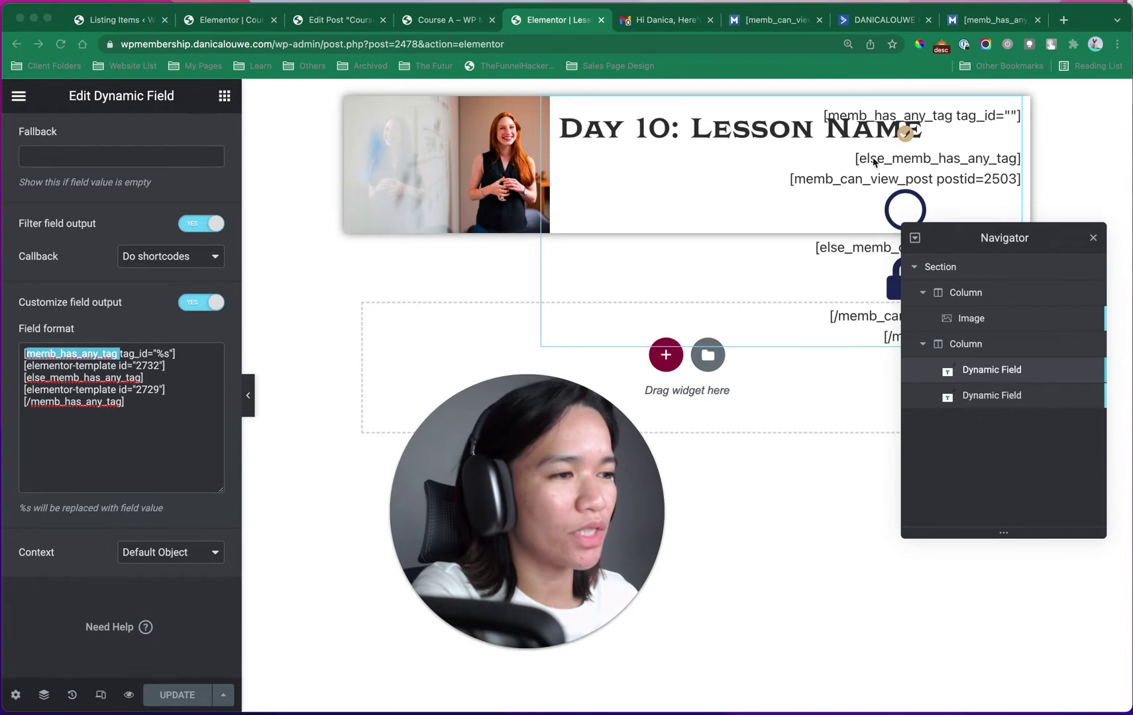
{"action": "left_click_drag", "start_coordinate": [185, 368], "coordinate": [167, 390]}
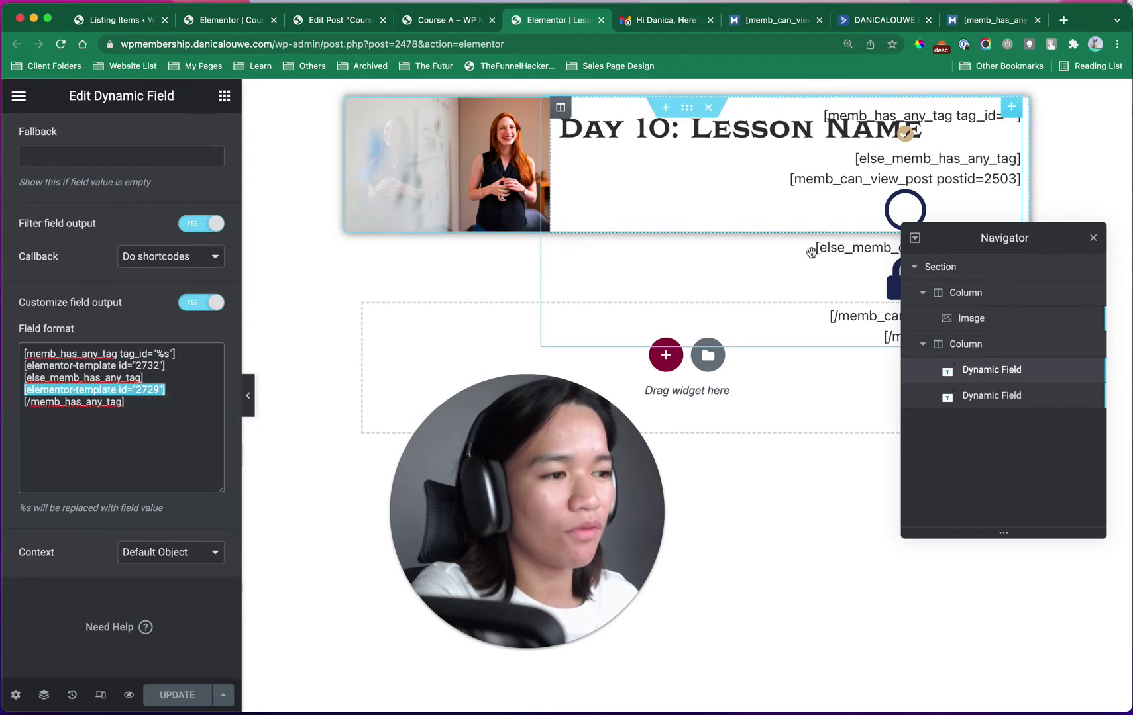
{"action": "left_click", "coordinate": [1010, 397]}
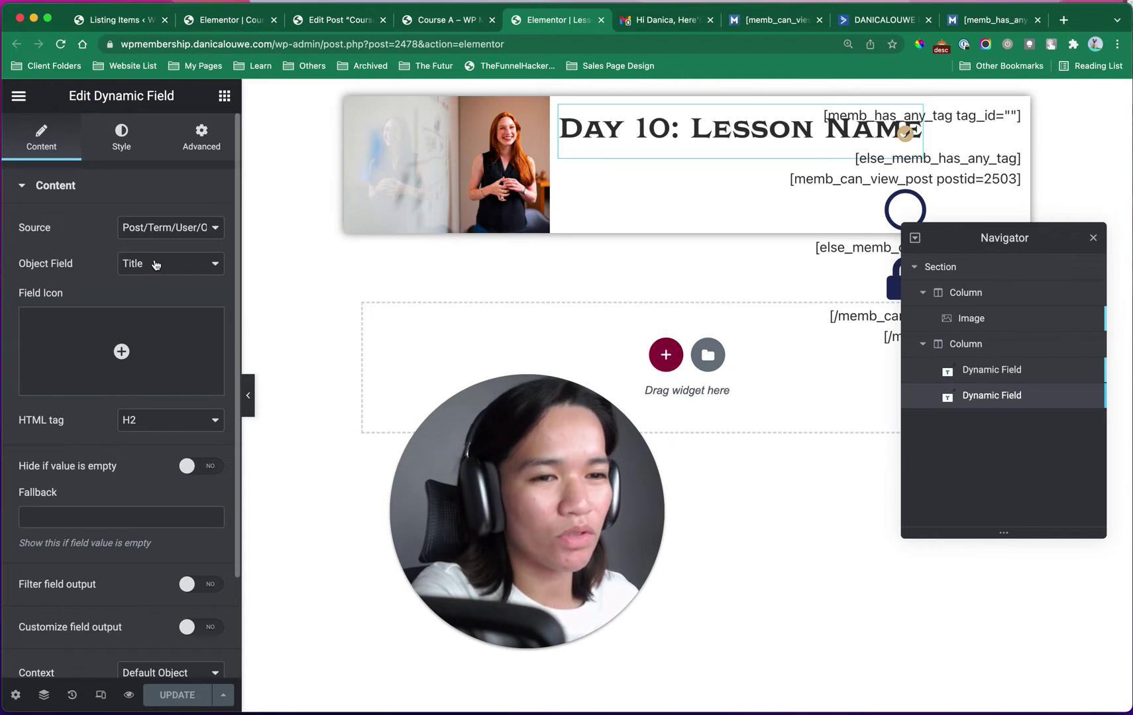
{"action": "left_click", "coordinate": [987, 369]}
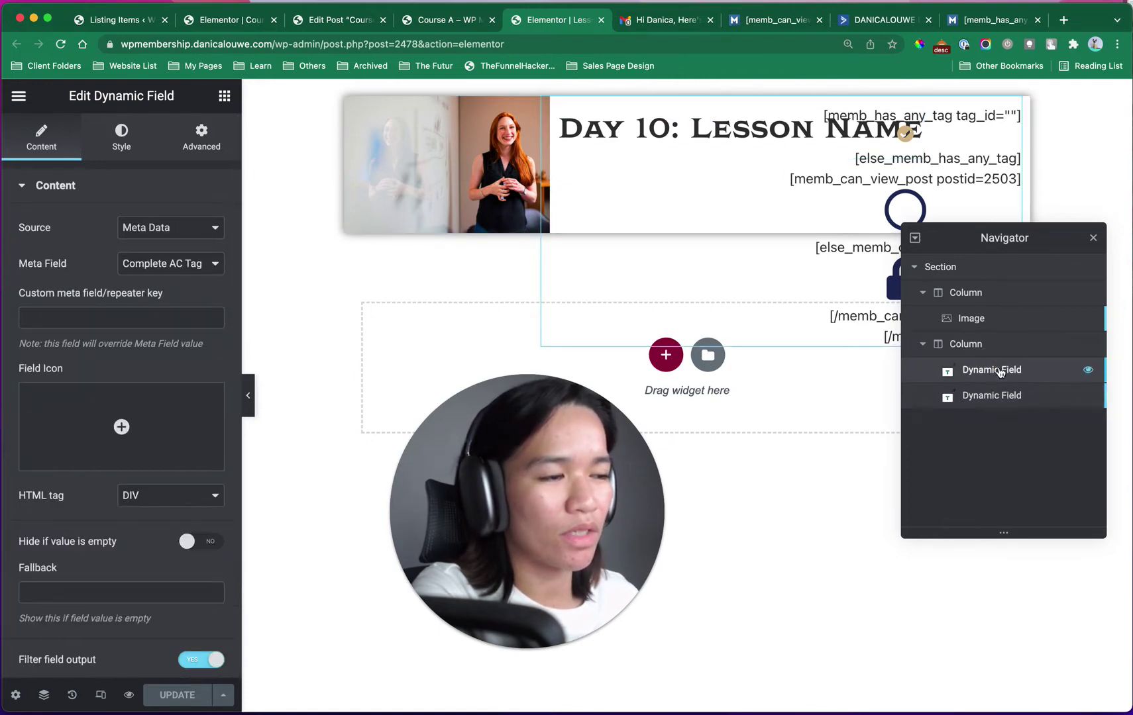
{"action": "left_click", "coordinate": [462, 20]}
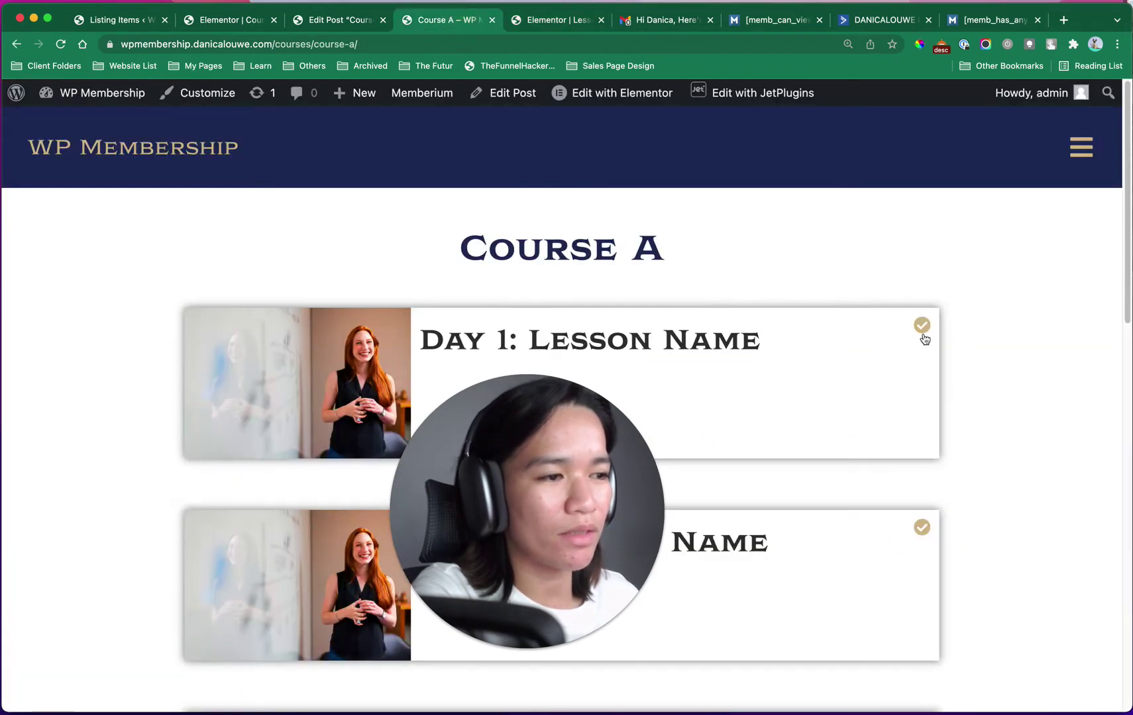
Step: Compare the title Dynamic Field's settings against the live Course A page
{"action": "left_click_drag", "start_coordinate": [537, 527], "coordinate": [142, 567]}
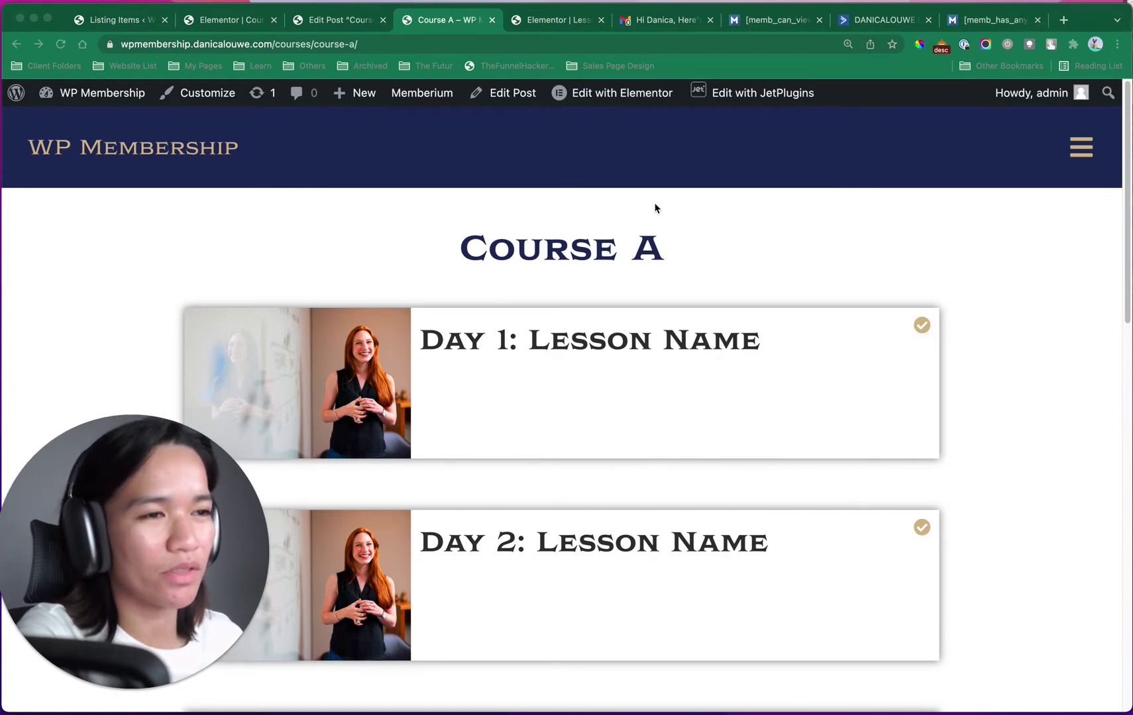
{"action": "left_click", "coordinate": [550, 25]}
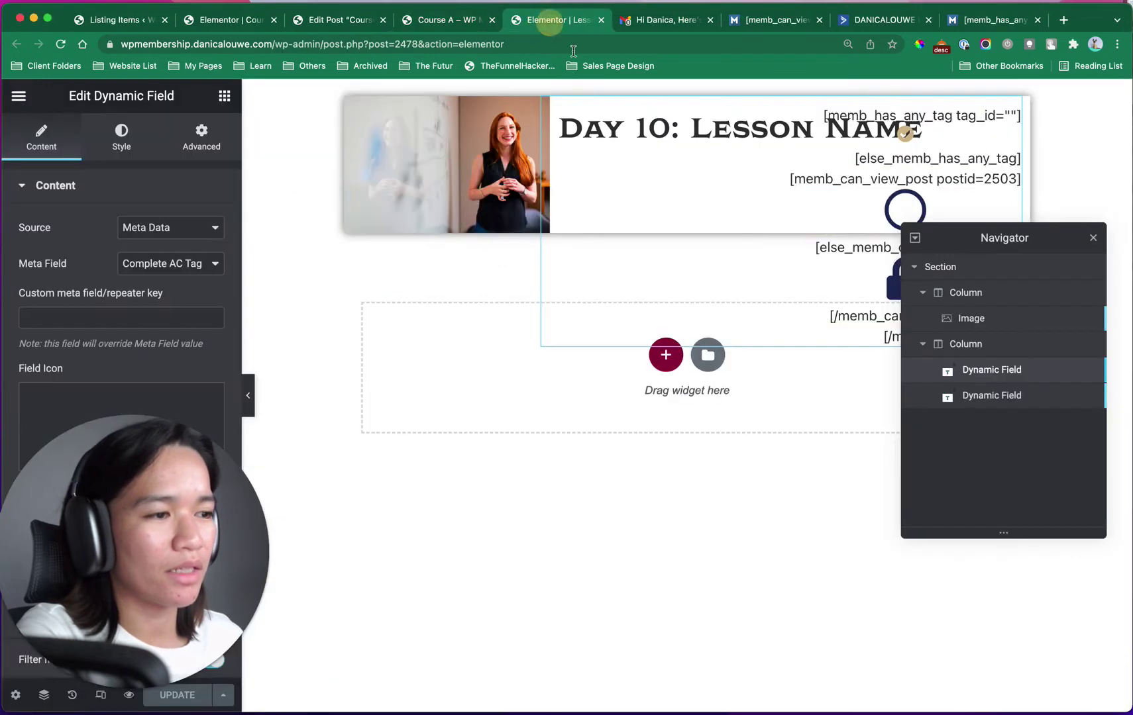
{"action": "left_click", "coordinate": [1014, 396]}
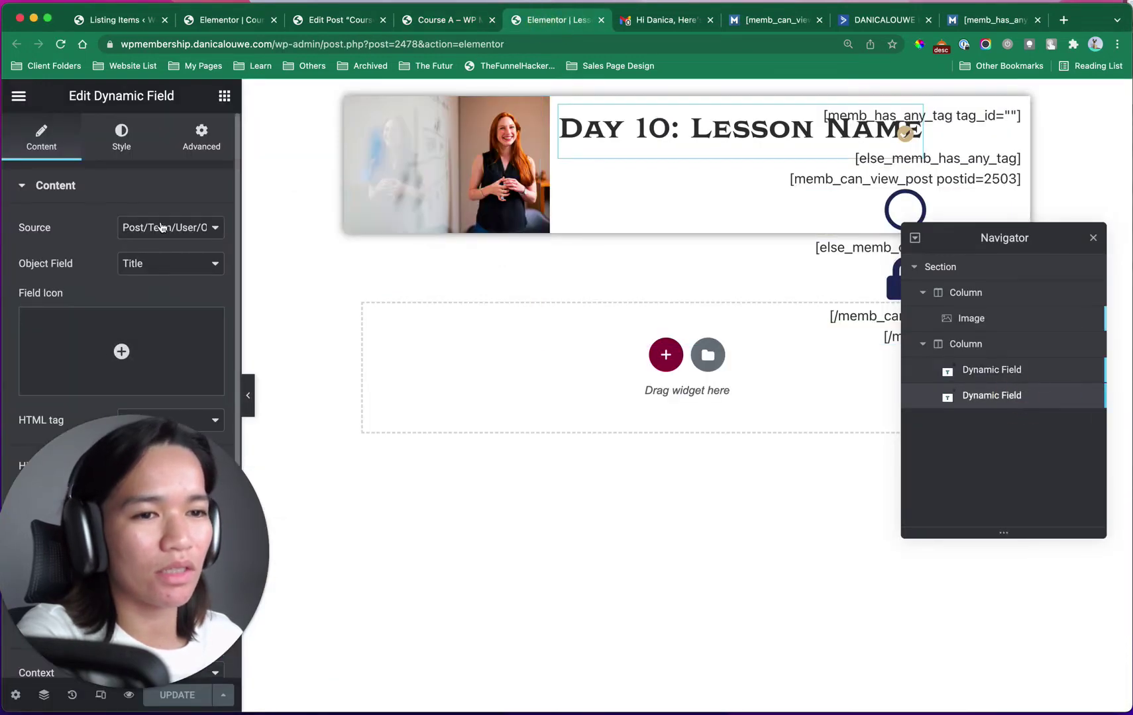
{"action": "left_click", "coordinate": [450, 24]}
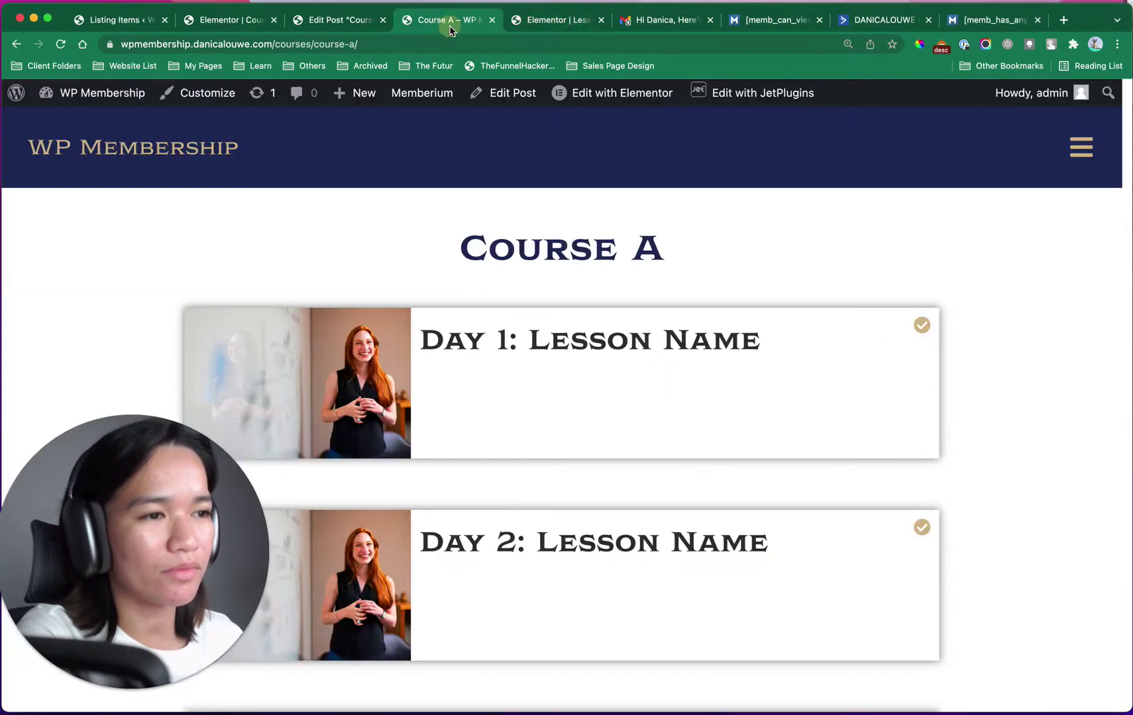
{"action": "left_click", "coordinate": [566, 28]}
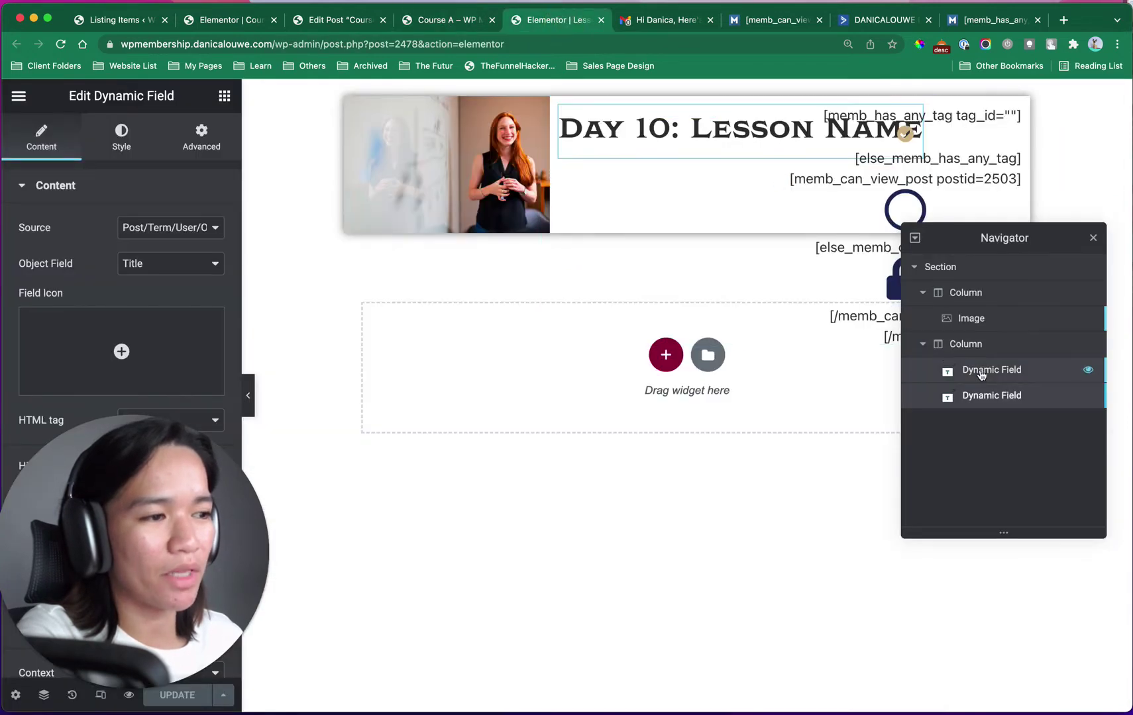
Step: Check the tag Dynamic Field's field format and copy its template 2732 shortcode line
{"action": "left_click", "coordinate": [974, 369]}
{"action": "left_click_drag", "start_coordinate": [186, 521], "coordinate": [666, 518]}
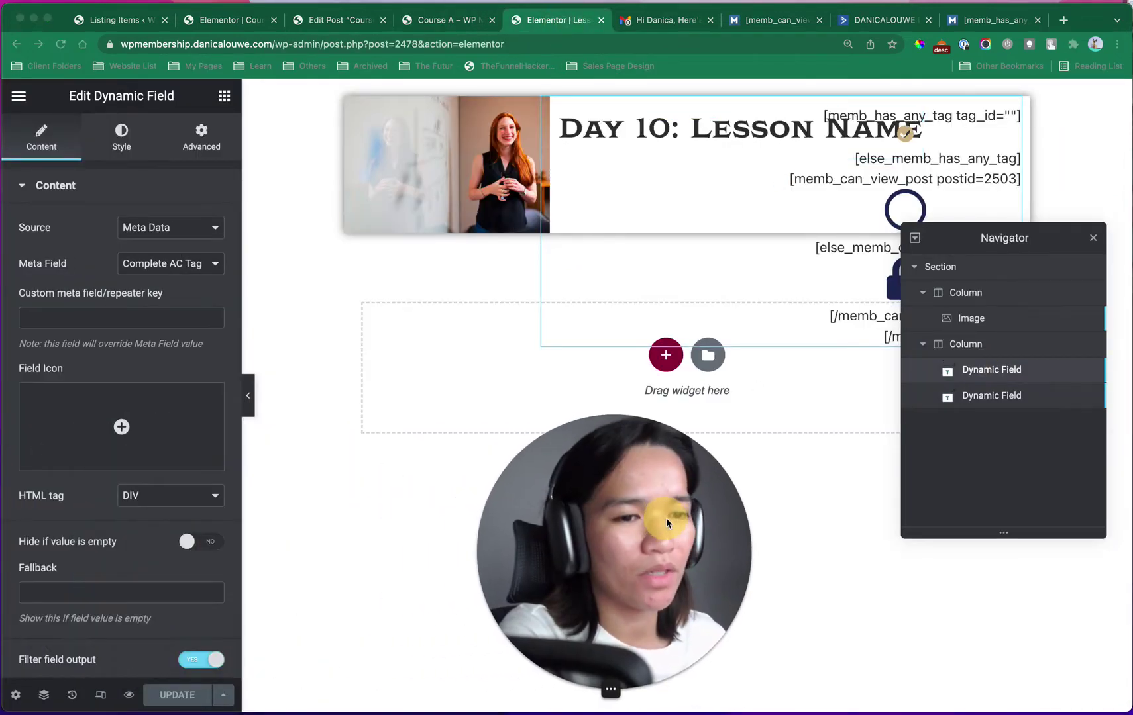
{"action": "scroll", "coordinate": [77, 467], "scroll_direction": "down", "scroll_amount": 5}
{"action": "scroll", "coordinate": [78, 467], "scroll_direction": "down", "scroll_amount": 2}
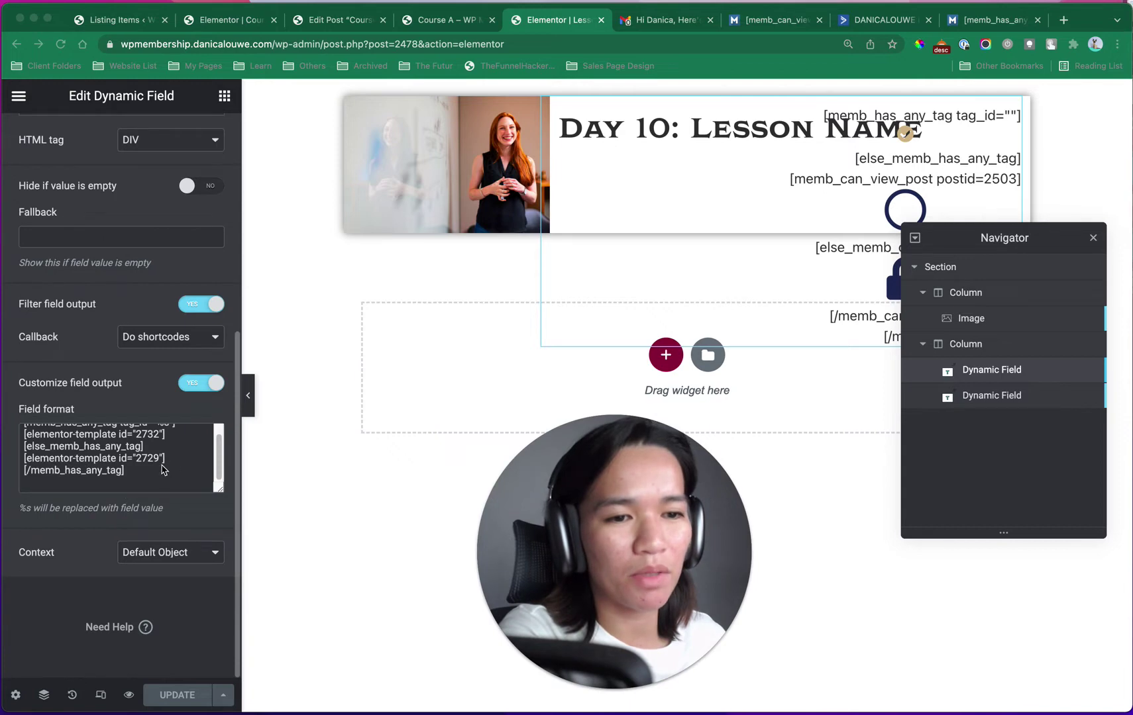
{"action": "scroll", "coordinate": [168, 450], "scroll_direction": "down", "scroll_amount": 1}
{"action": "left_click_drag", "start_coordinate": [167, 438], "coordinate": [20, 444]}
{"action": "key", "text": "super+c"}
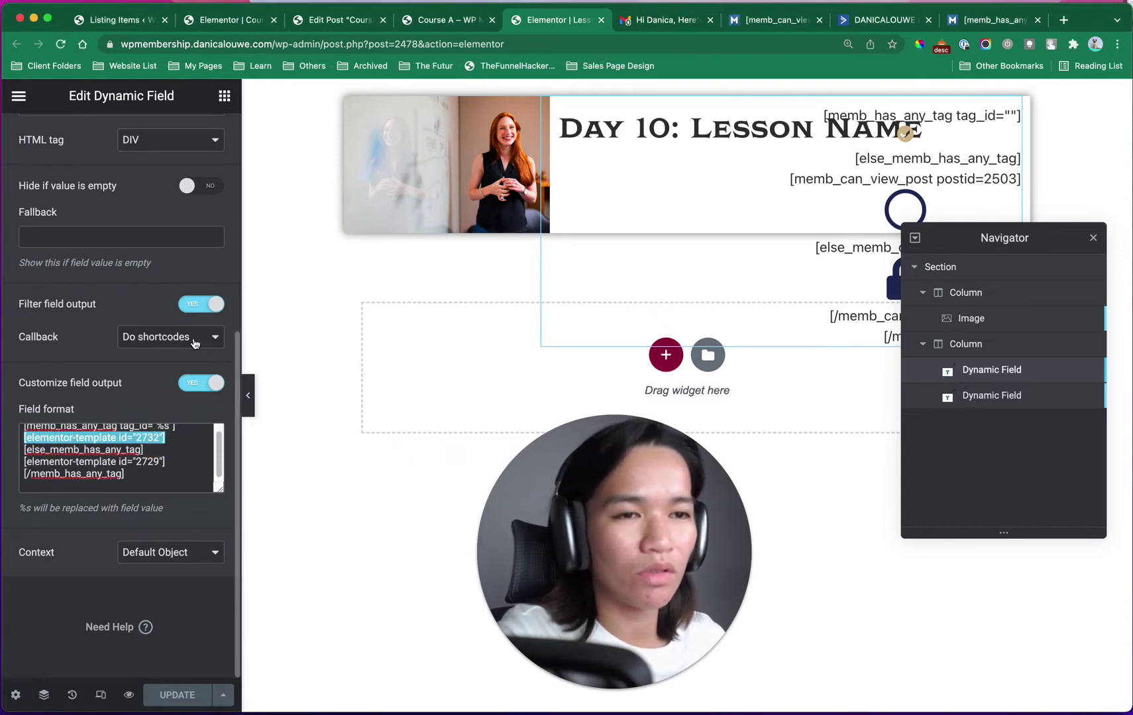
{"action": "left_click", "coordinate": [120, 25]}
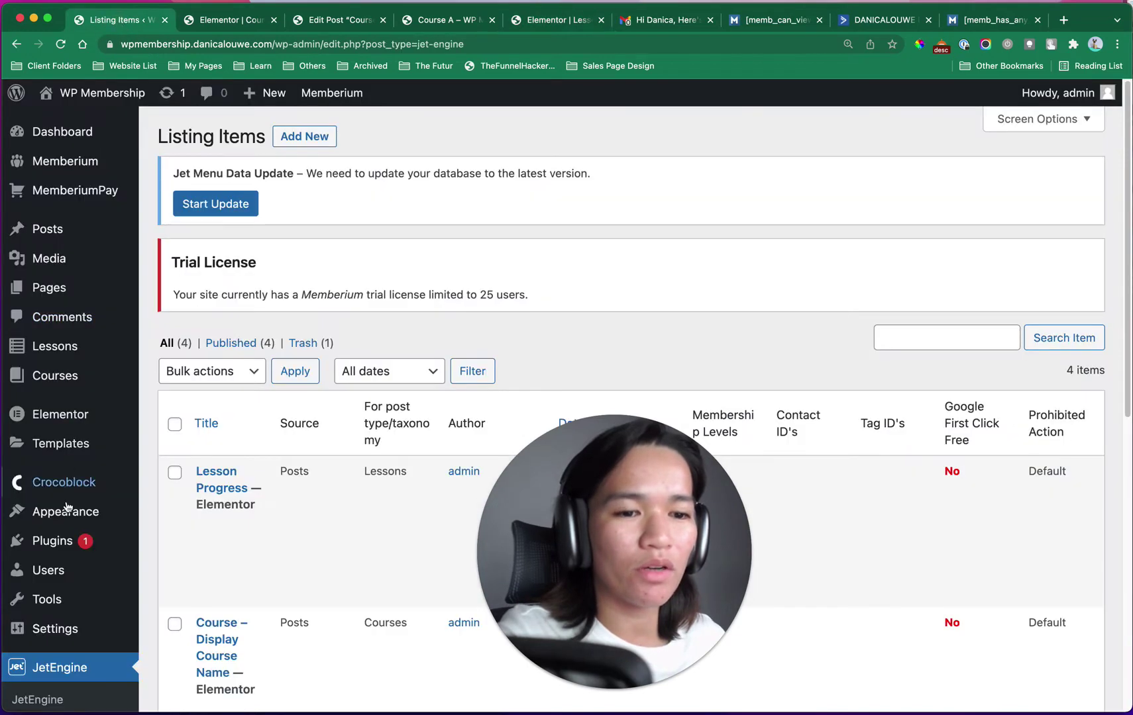
Step: Go to the Elementor Saved Templates library in the WordPress admin
{"action": "scroll", "coordinate": [85, 517], "scroll_direction": "down", "scroll_amount": 5}
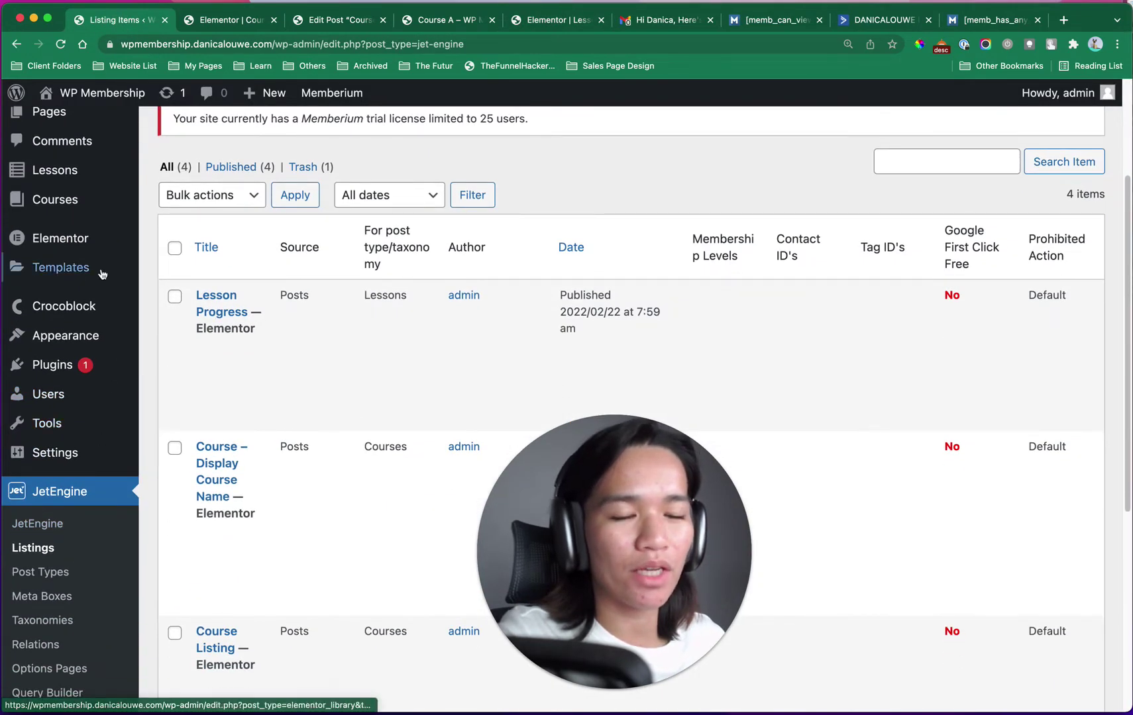
{"action": "mouse_move", "coordinate": [114, 251]}
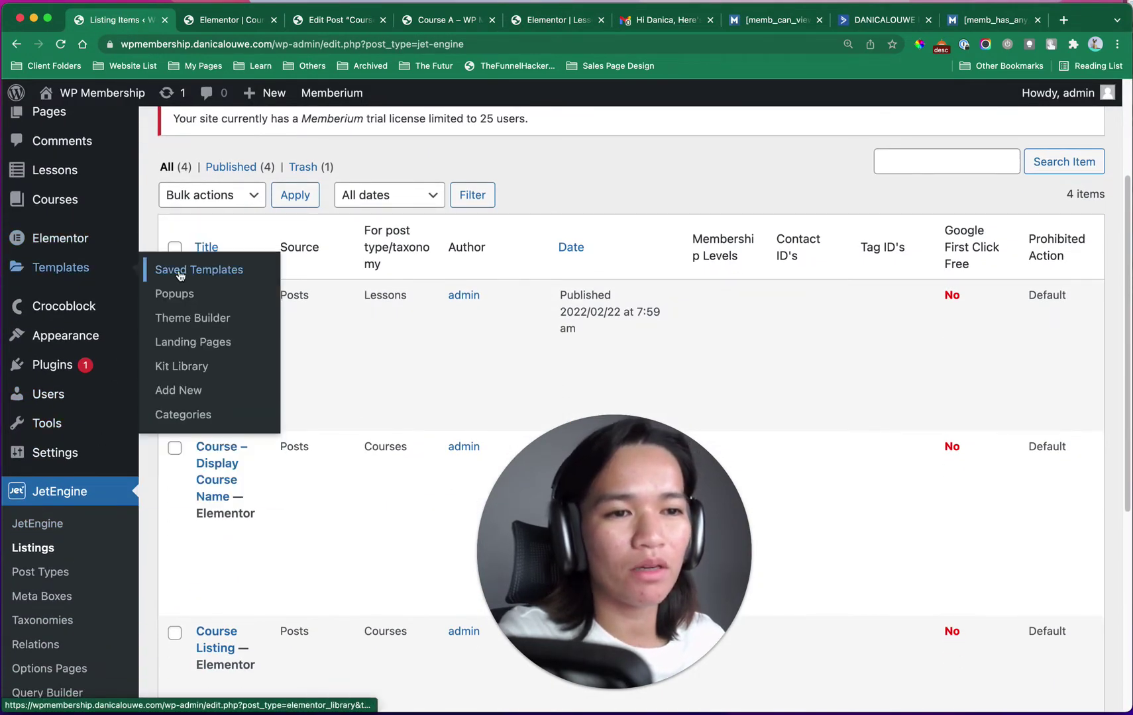
{"action": "left_click", "coordinate": [186, 272]}
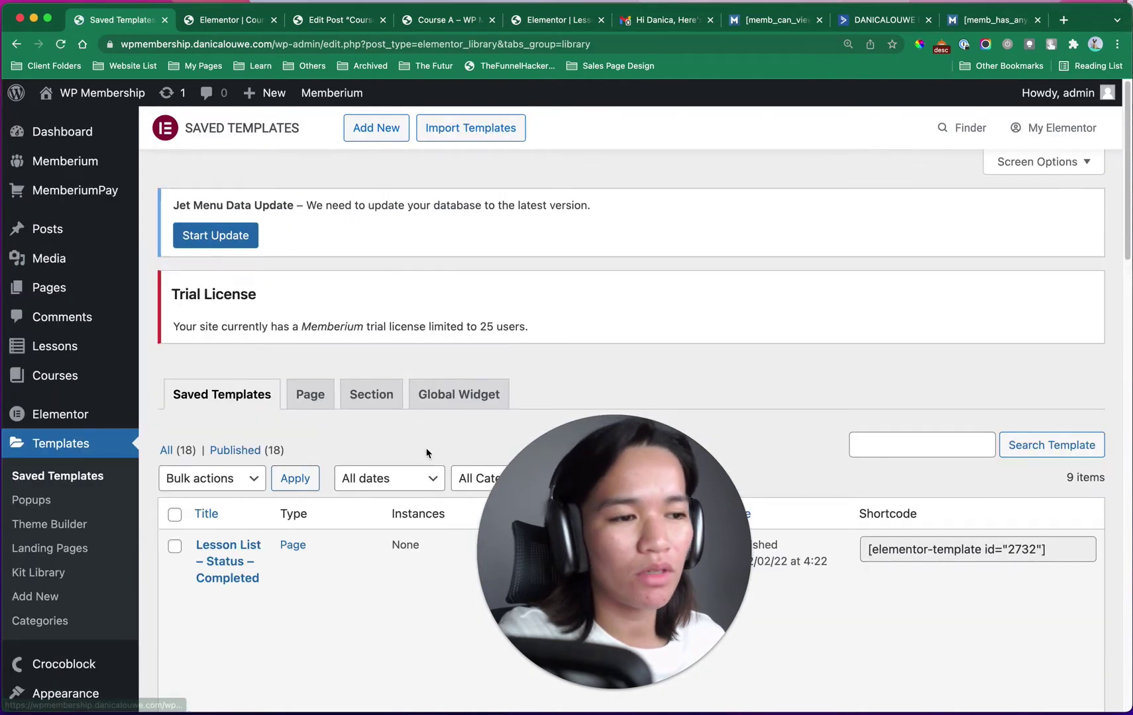
{"action": "left_click_drag", "start_coordinate": [947, 323], "coordinate": [966, 275]}
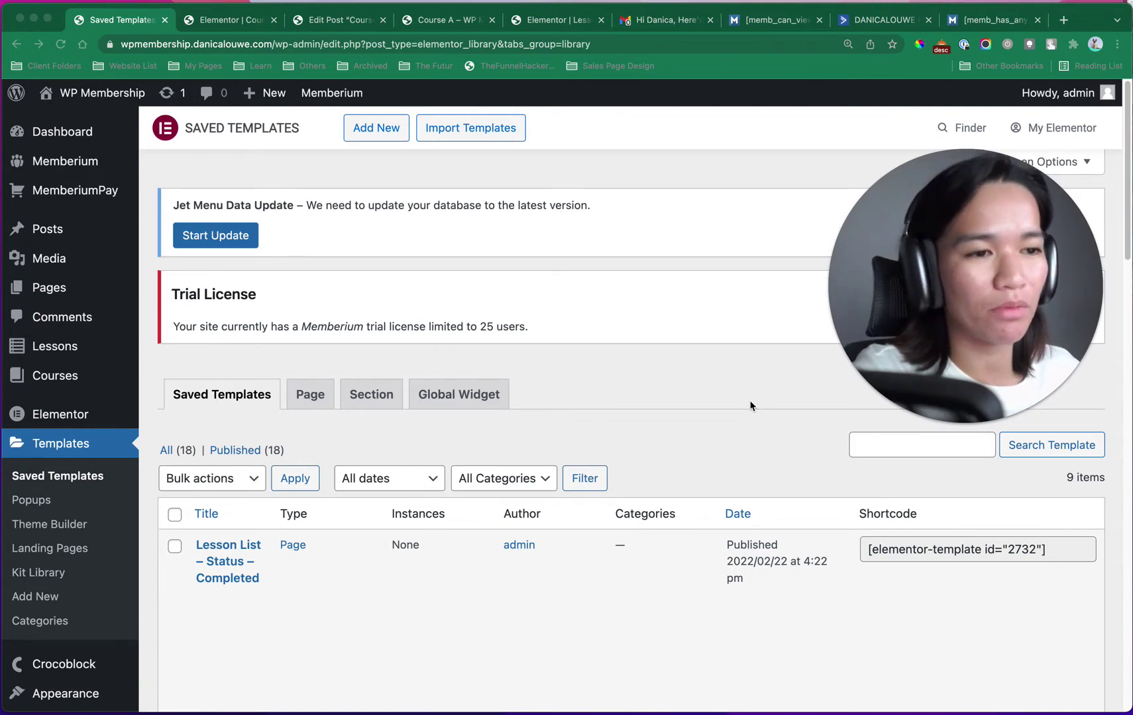
{"action": "left_click", "coordinate": [748, 430]}
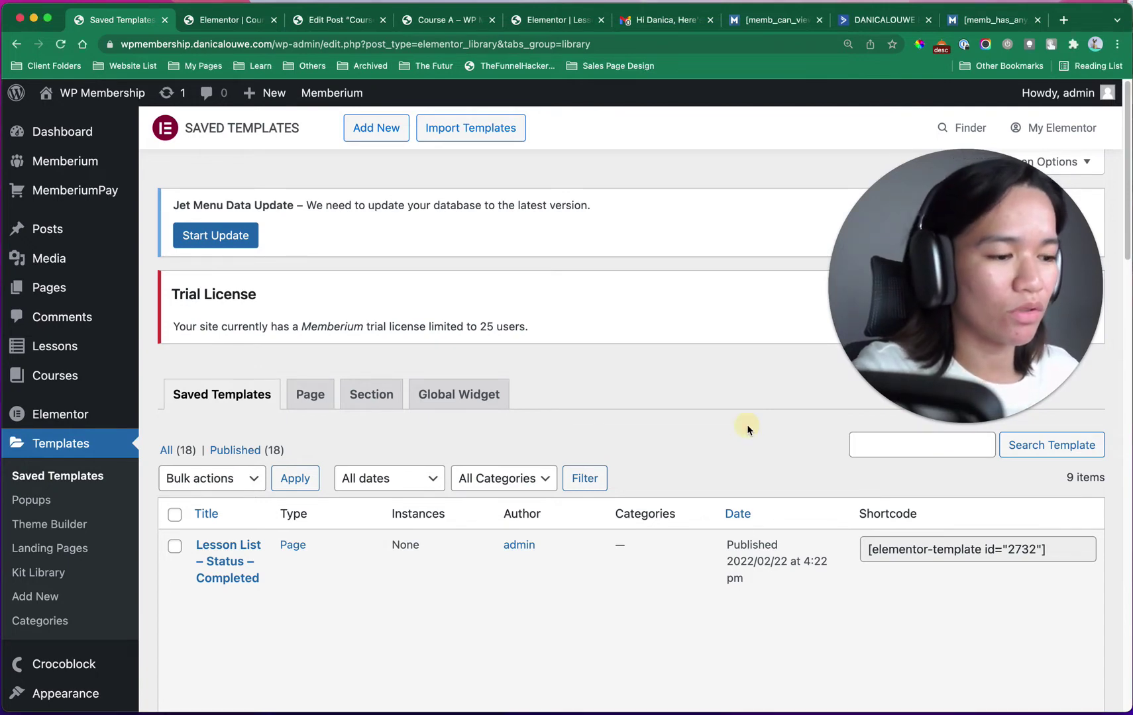
Step: Reset the page zoom and find the template 2732 shortcode in the list
{"action": "key", "text": "super+0"}
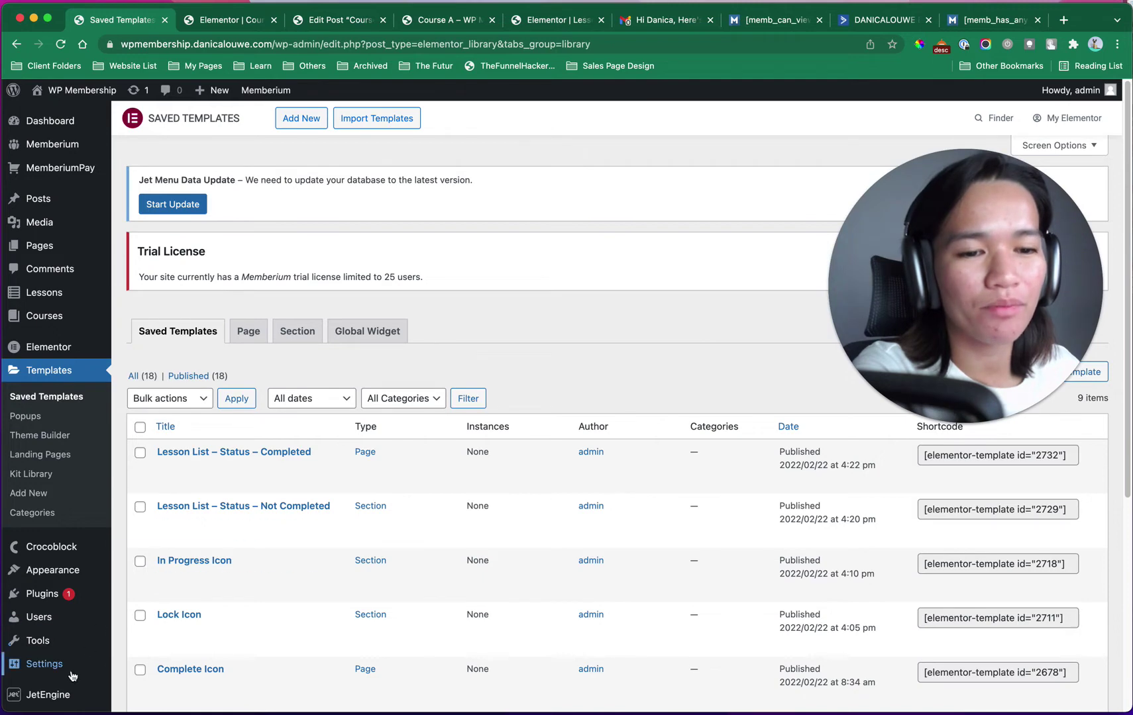
{"action": "mouse_move", "coordinate": [69, 693]}
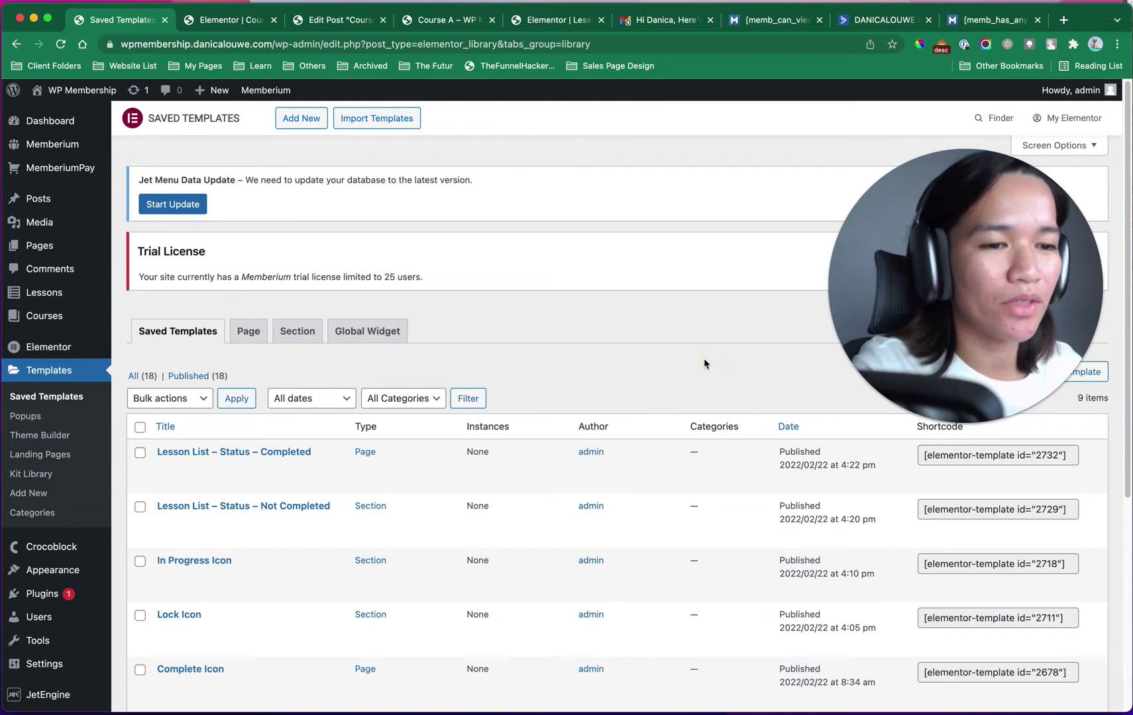
{"action": "key", "text": "super+f"}
{"action": "key", "text": "super+v"}
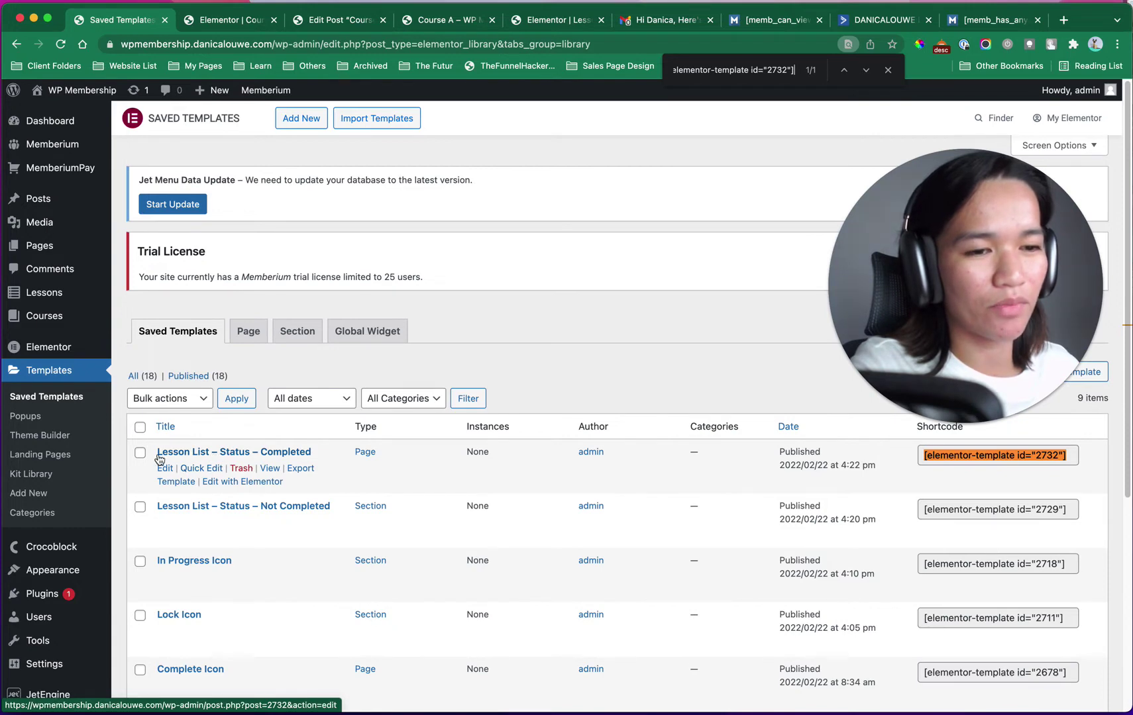
Step: Open the Completed template and the Not Completed template 2729 in new Elementor editors
{"action": "left_click", "coordinate": [255, 490], "text": "super"}
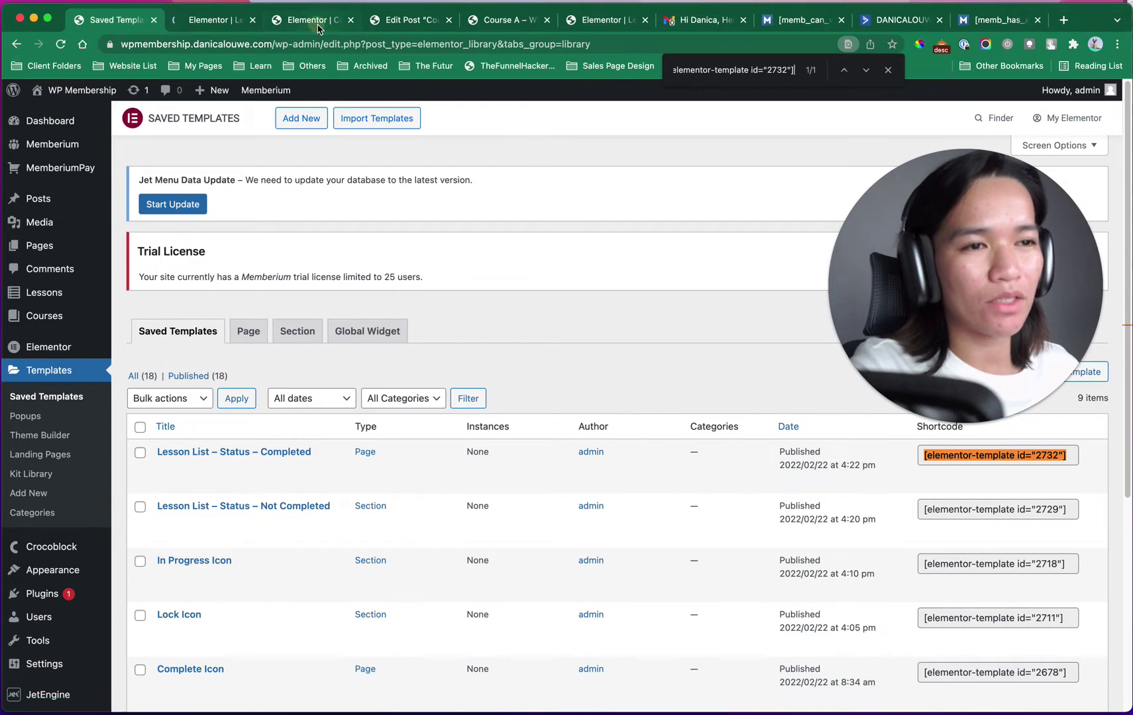
{"action": "left_click", "coordinate": [318, 26]}
{"action": "left_click", "coordinate": [567, 22]}
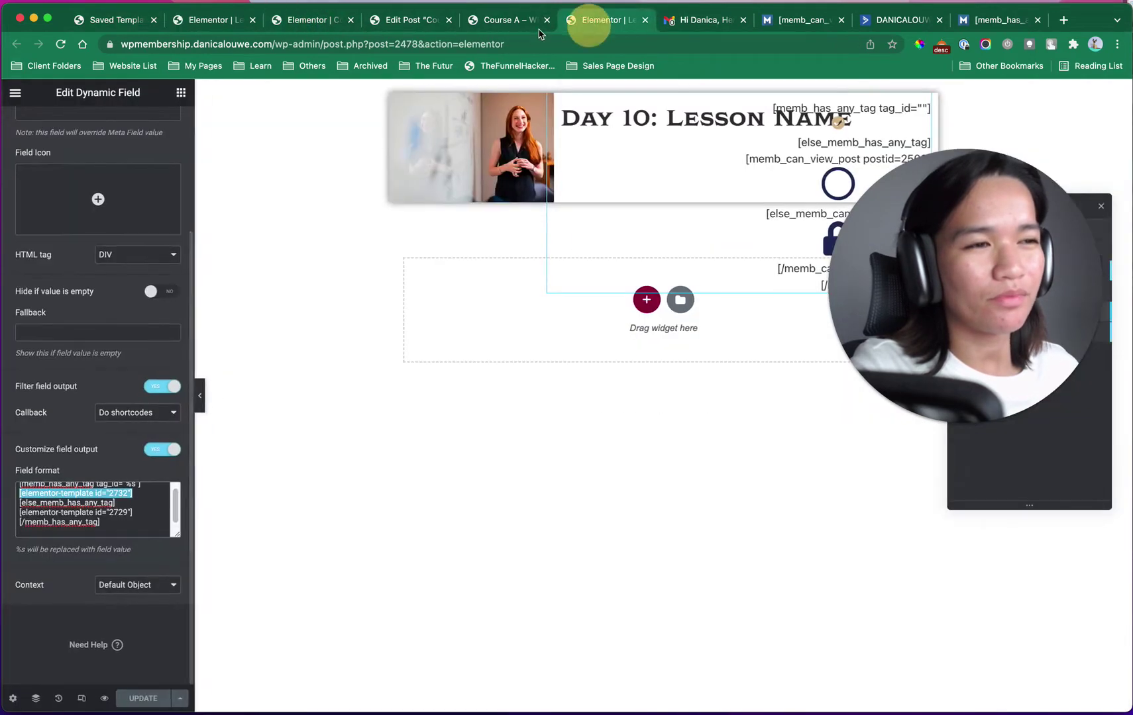
{"action": "left_click_drag", "start_coordinate": [146, 520], "coordinate": [19, 517]}
{"action": "key", "text": "super+c"}
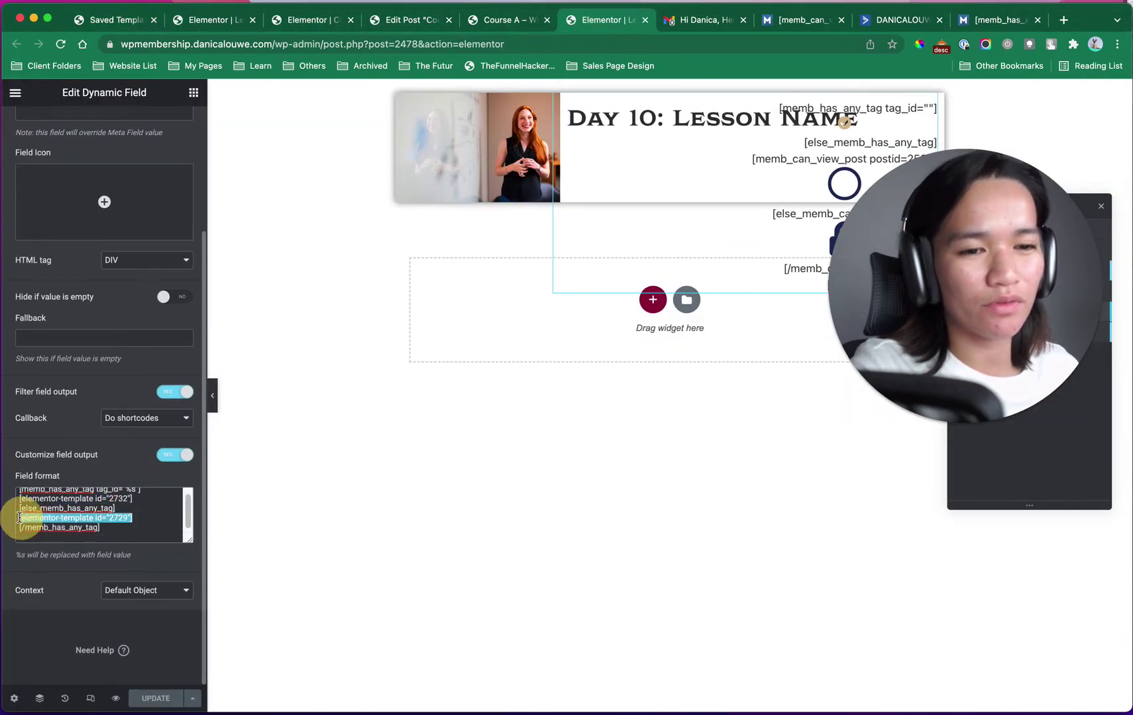
{"action": "left_click", "coordinate": [130, 21]}
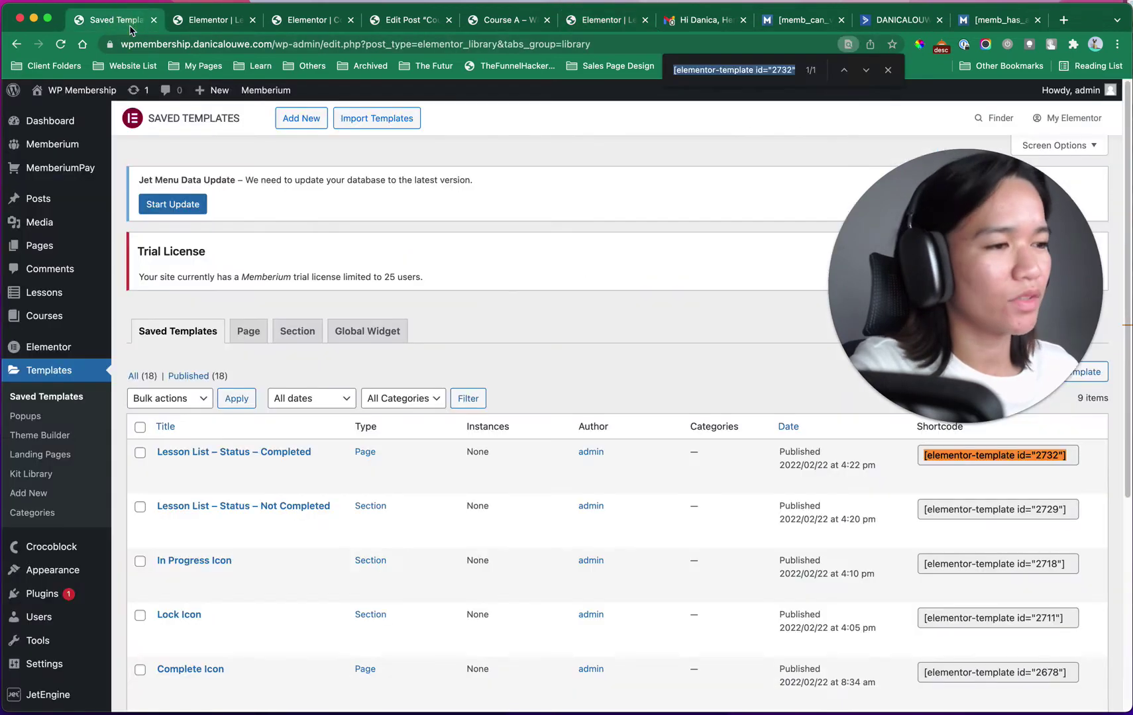
{"action": "key", "text": "super+f"}
{"action": "key", "text": "super+v"}
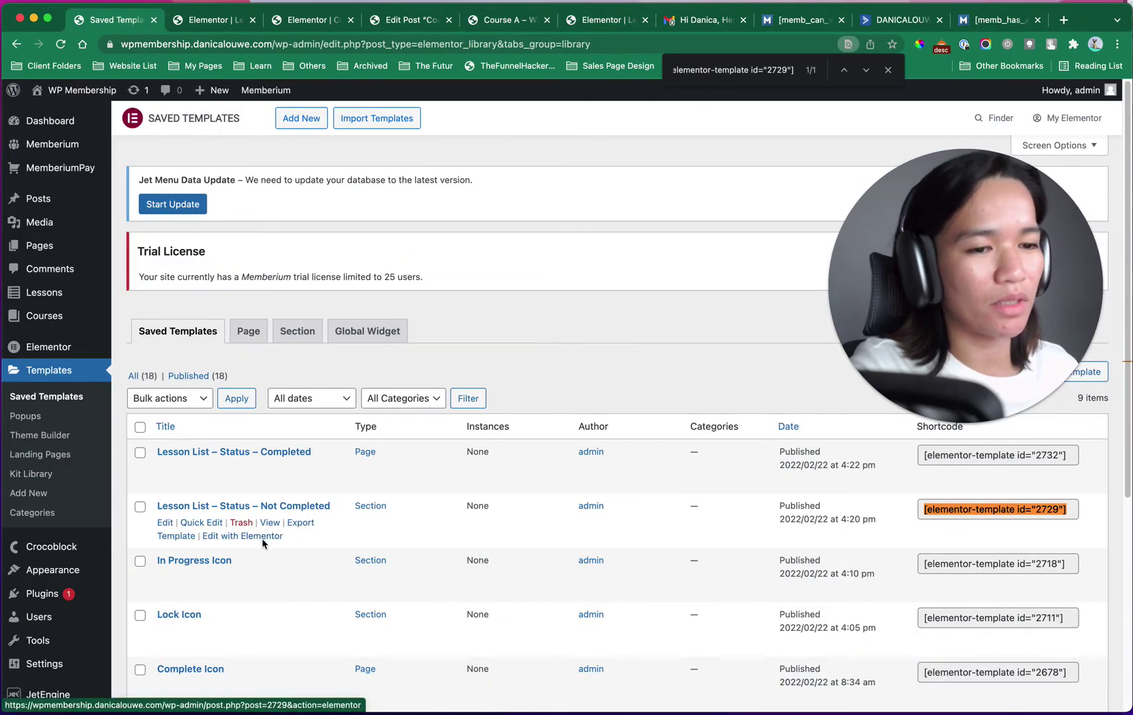
{"action": "left_click", "coordinate": [262, 542], "text": "super"}
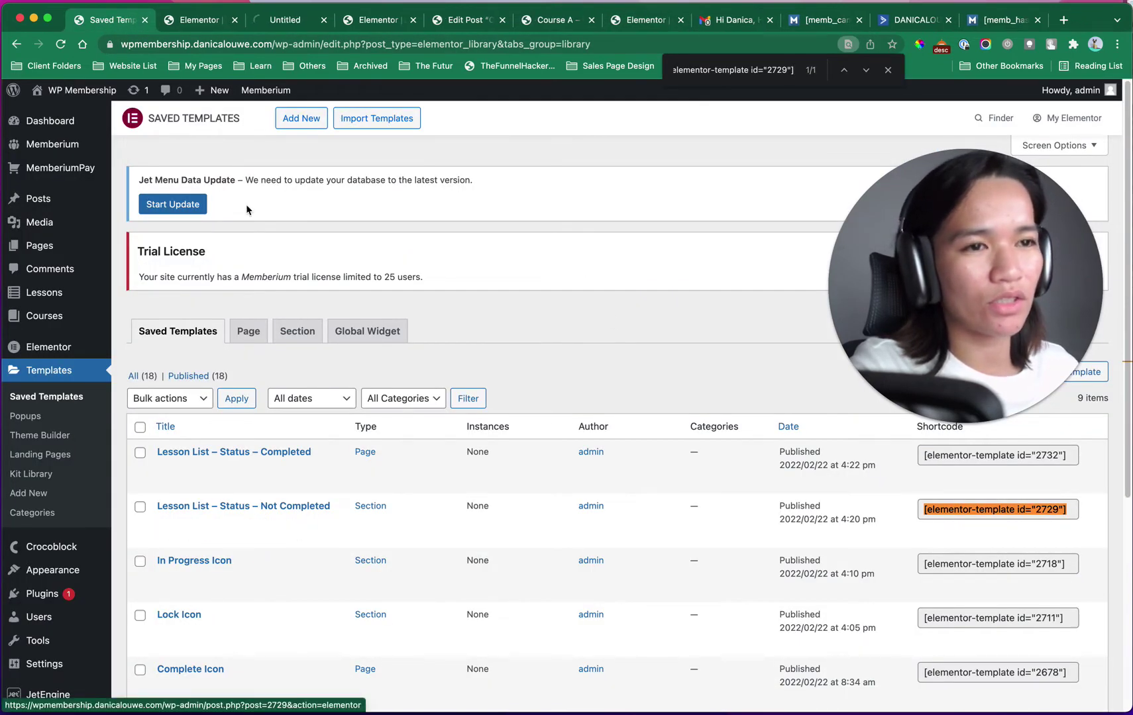
Step: Inspect the Completed template's checkmark icon settings, then close that editor
{"action": "left_click", "coordinate": [211, 29]}
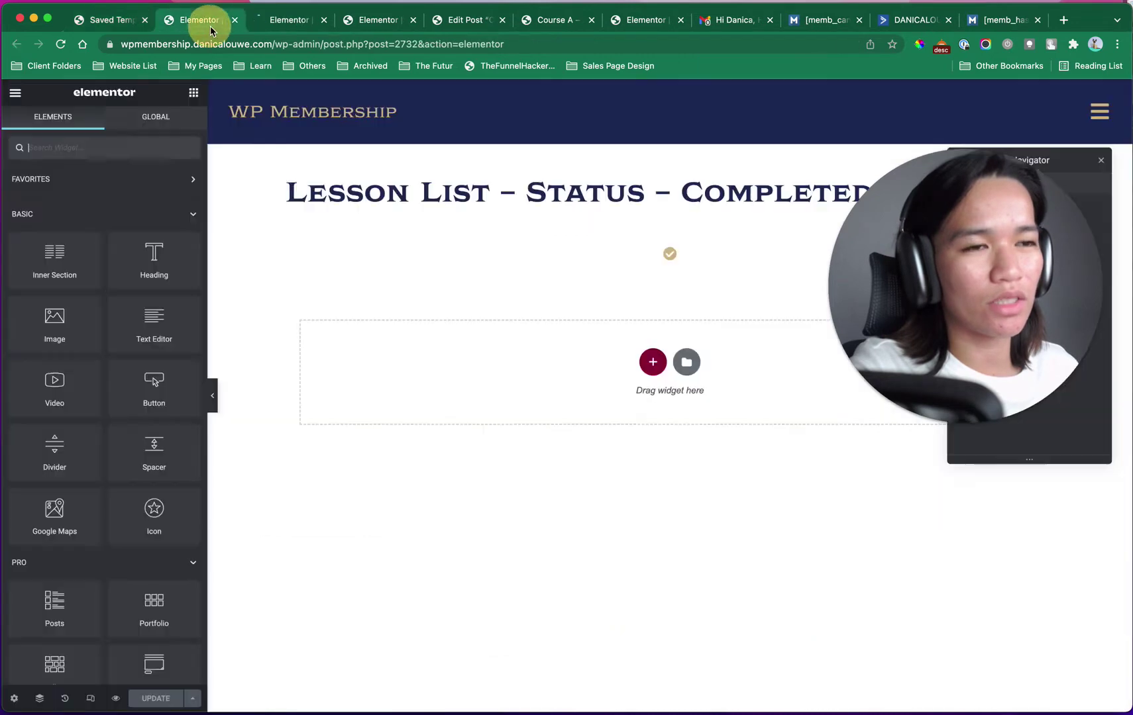
{"action": "left_click", "coordinate": [706, 261]}
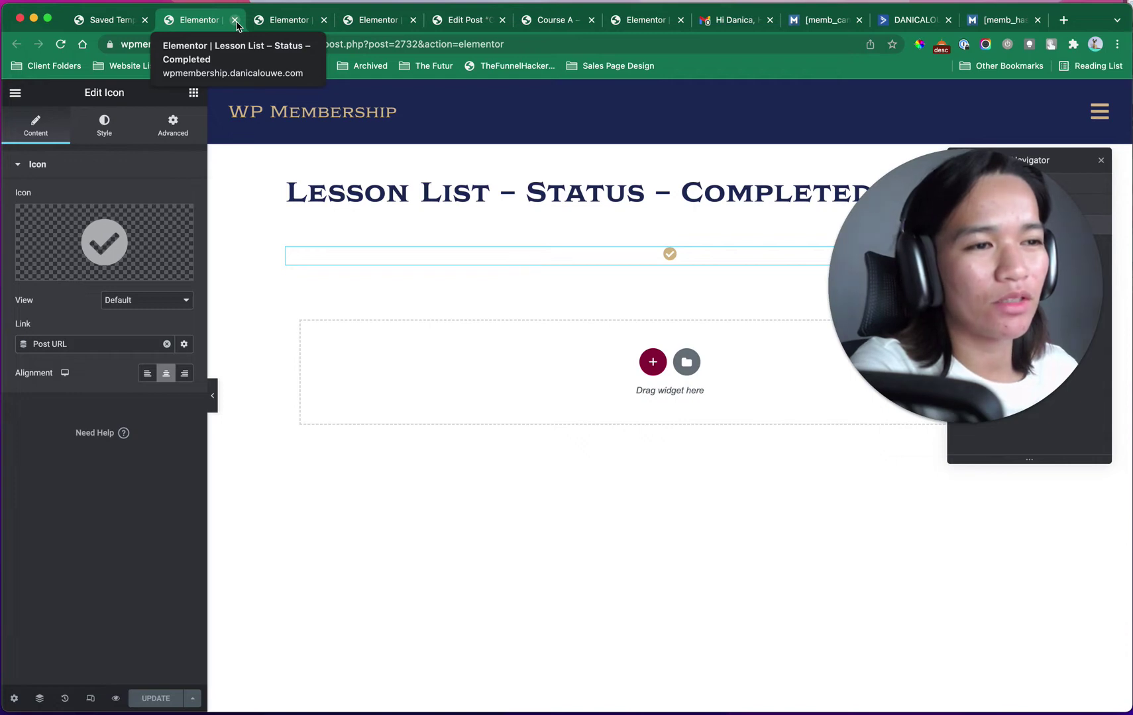
{"action": "left_click_drag", "start_coordinate": [960, 265], "coordinate": [972, 501]}
{"action": "left_click", "coordinate": [687, 263]}
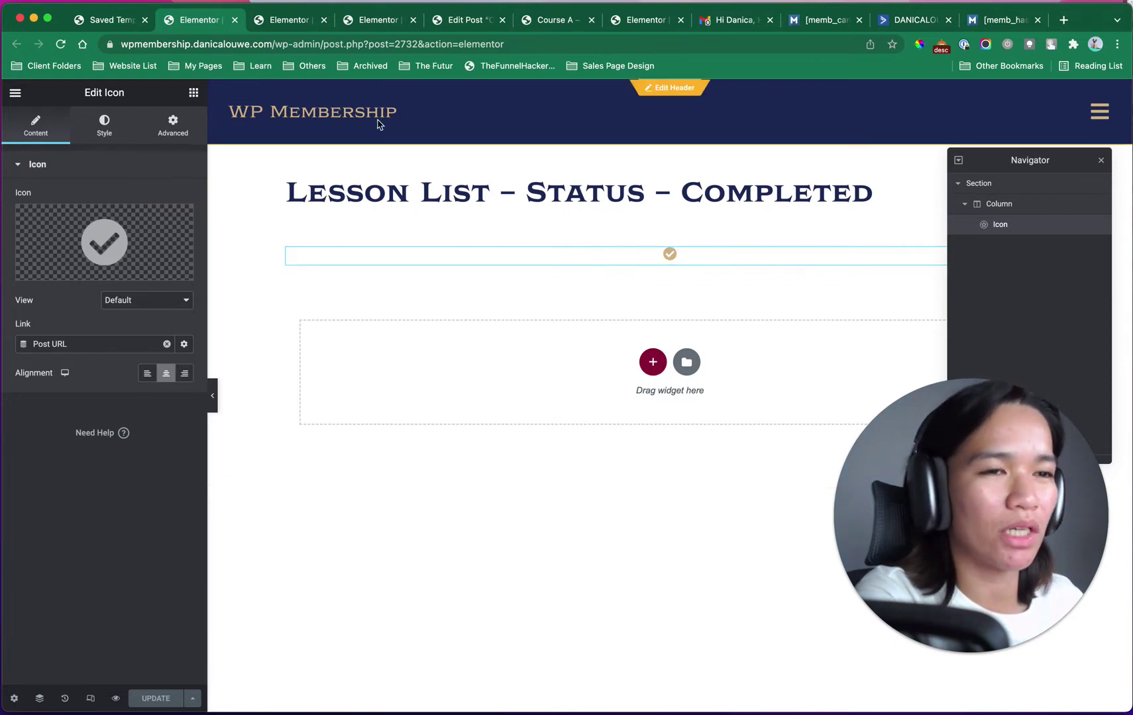
{"action": "left_click", "coordinate": [236, 22]}
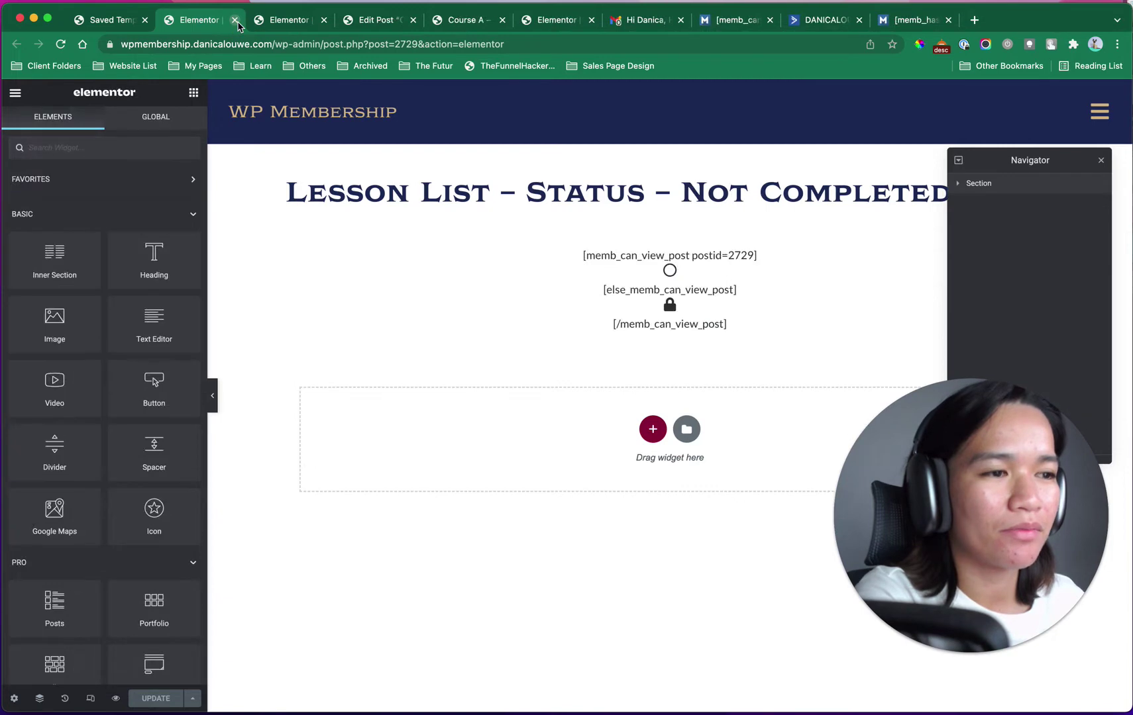
Step: Open the Not Completed Dynamic Field's format showing the 2718 and 2711 template shortcodes
{"action": "left_click", "coordinate": [852, 293]}
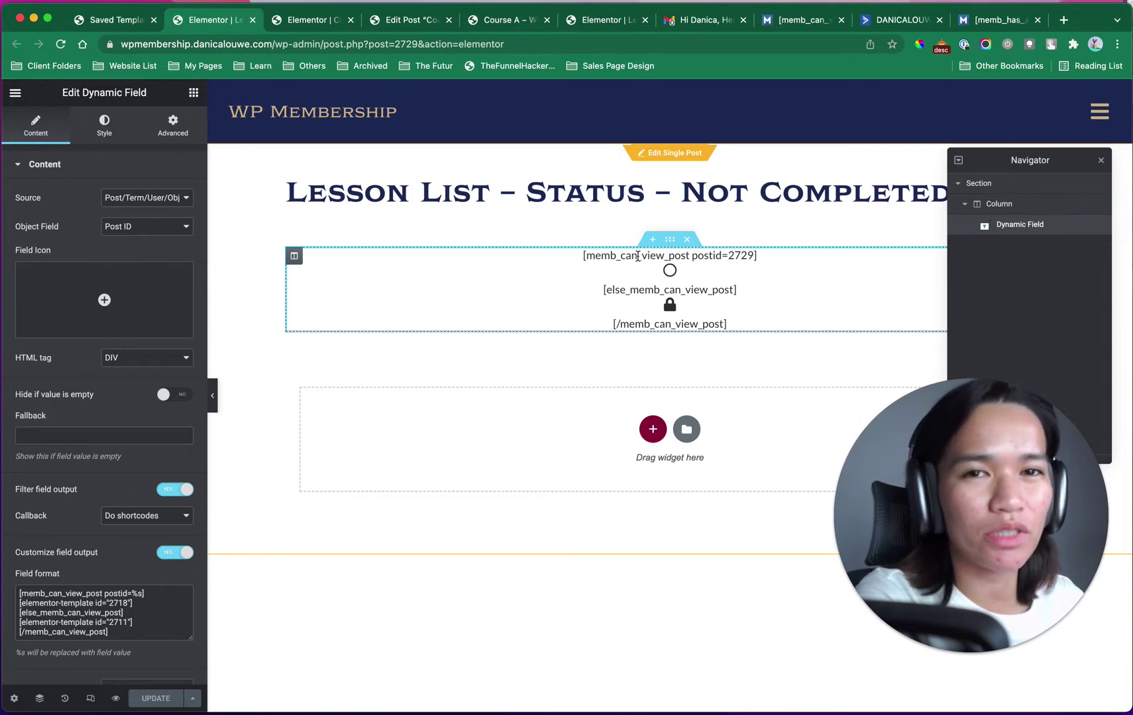
Step: Check Day 1's Memberium settings: Complete AC Tag 29 and the required Day 1 tag
{"action": "left_click", "coordinate": [410, 19]}
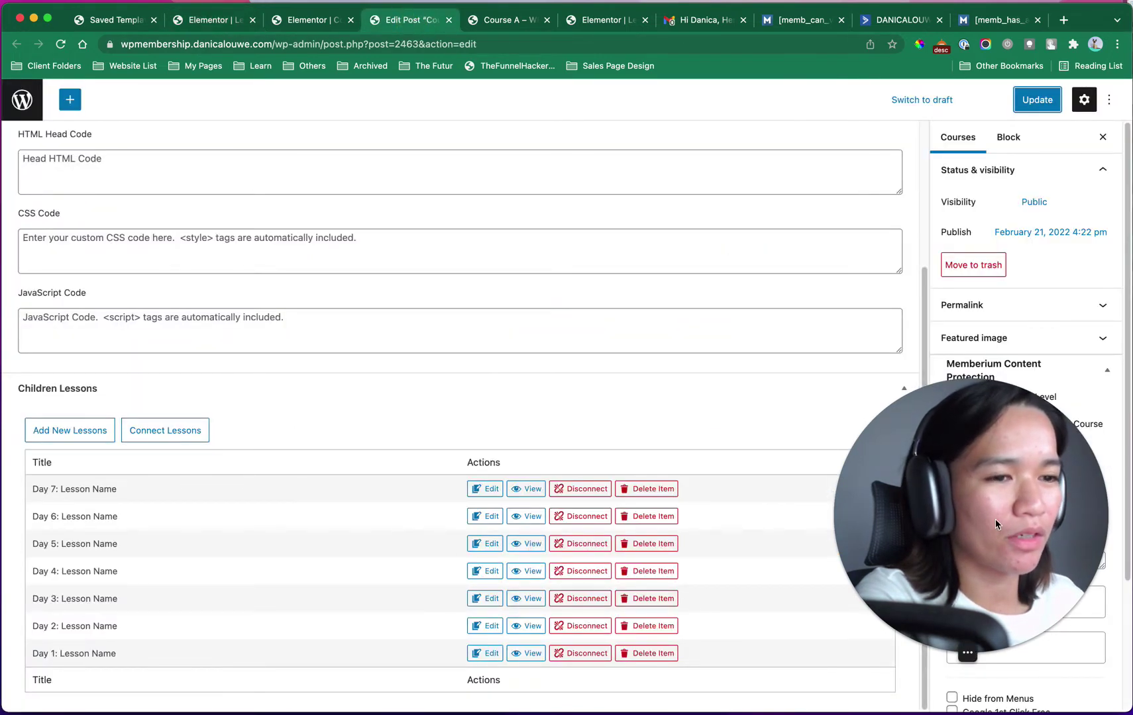
{"action": "left_click", "coordinate": [506, 20]}
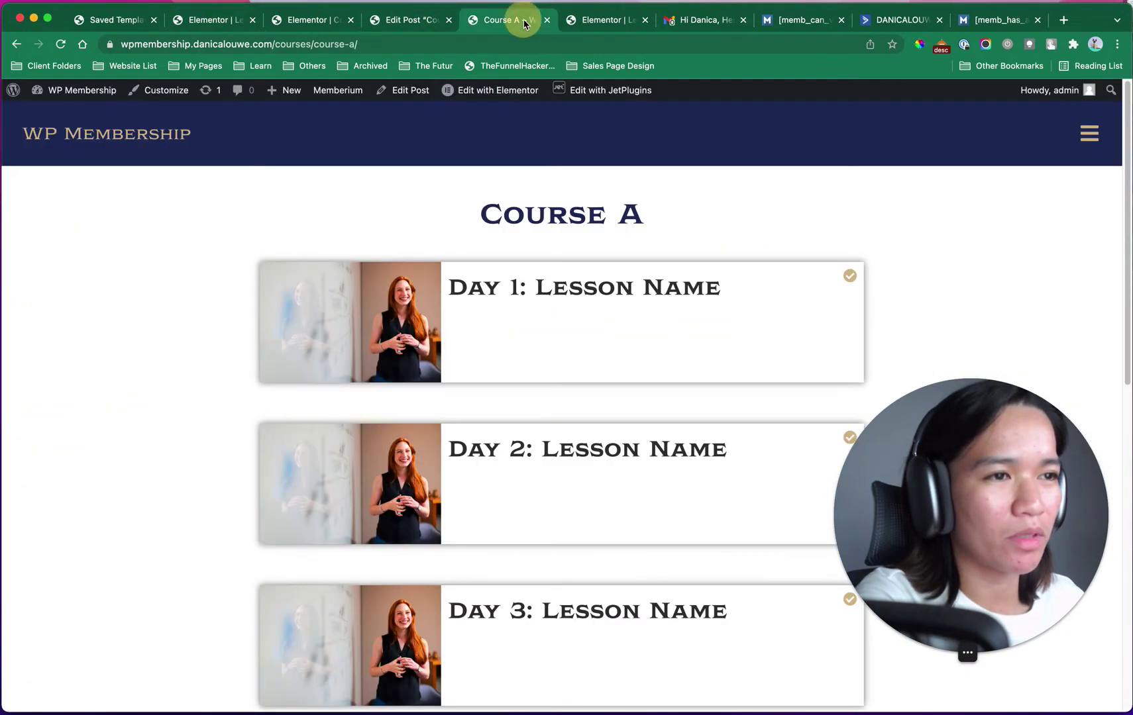
{"action": "left_click", "coordinate": [384, 311]}
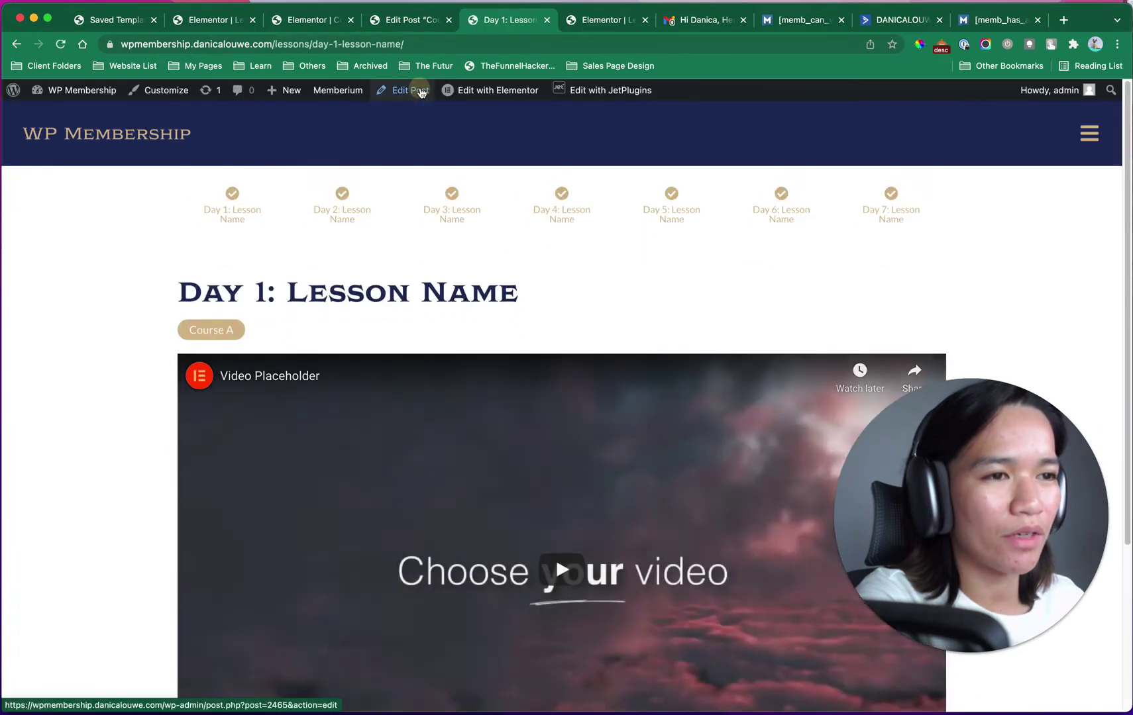
{"action": "left_click", "coordinate": [420, 93]}
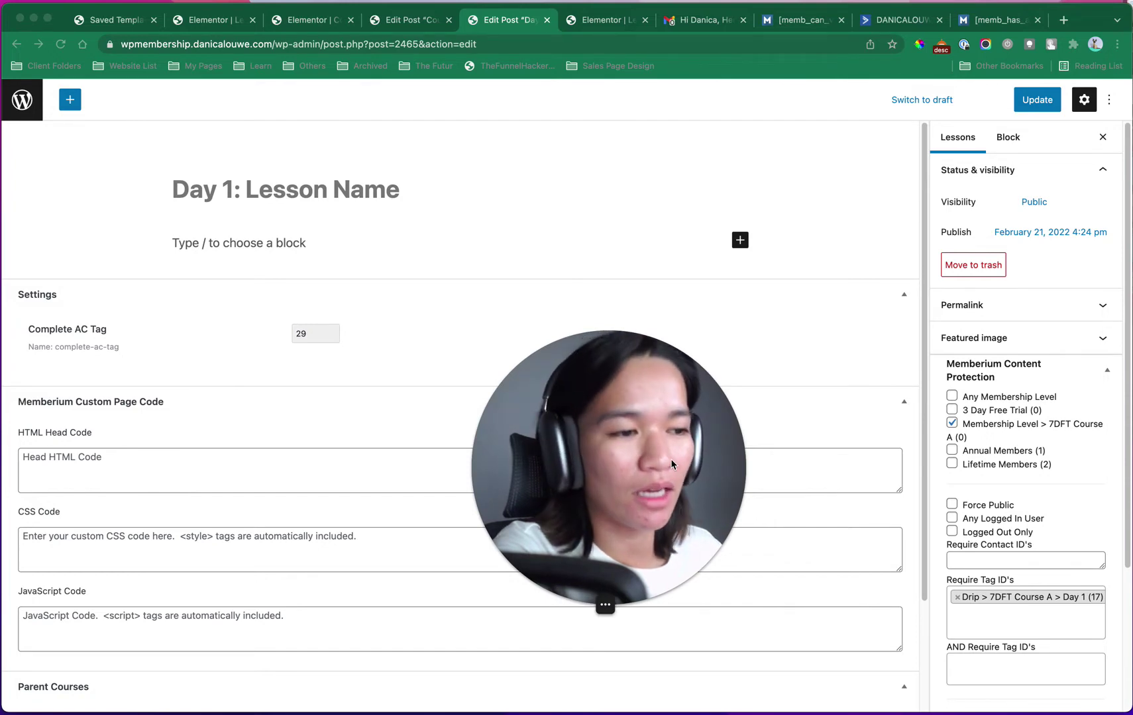
{"action": "left_click_drag", "start_coordinate": [658, 463], "coordinate": [1028, 543]}
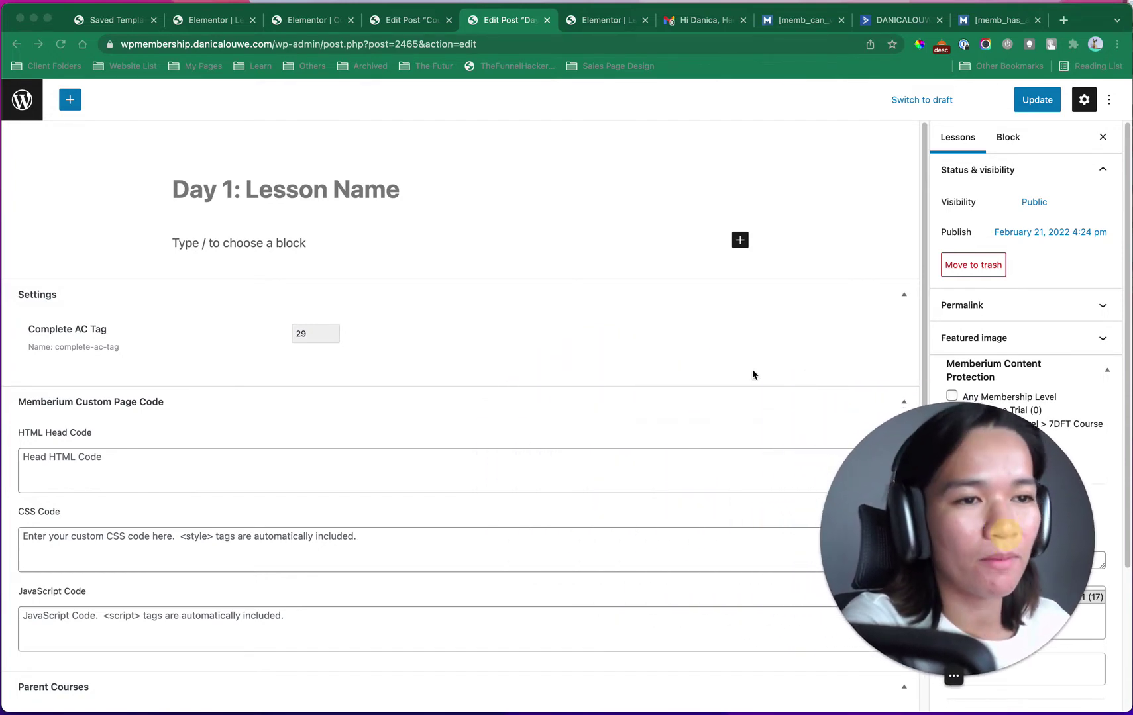
{"action": "left_click", "coordinate": [203, 26]}
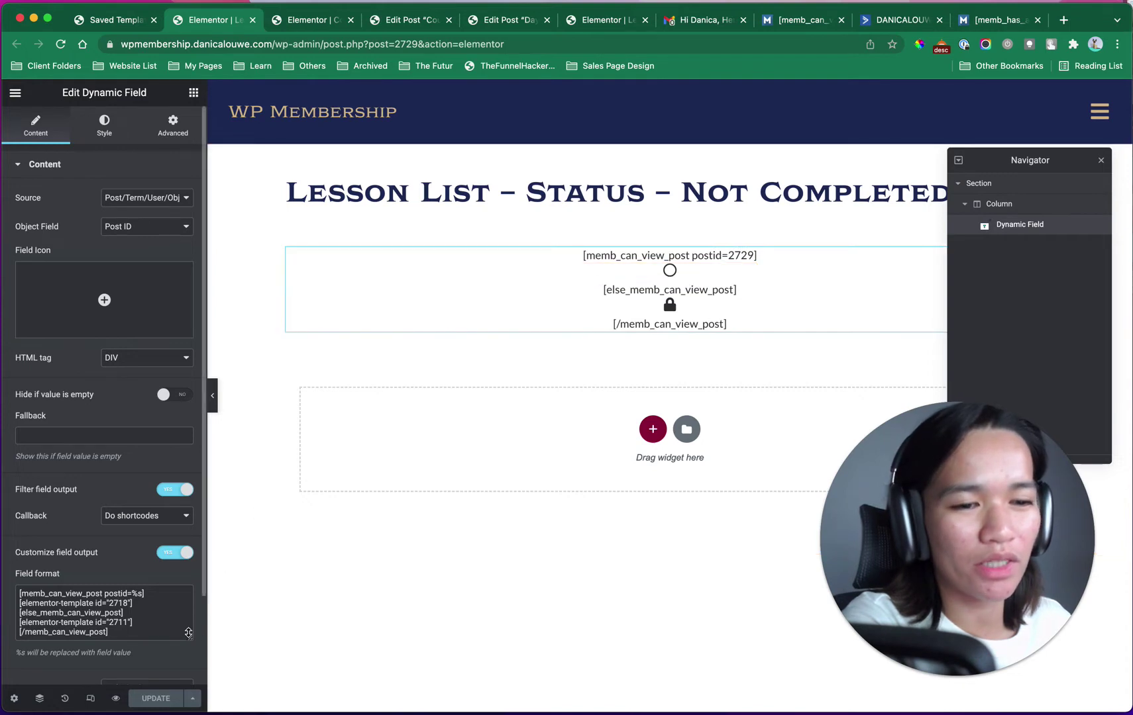
Step: Enlarge the Field format box and highlight the 2718 and 2711 shortcode lines
{"action": "left_click_drag", "start_coordinate": [191, 640], "coordinate": [15, 599]}
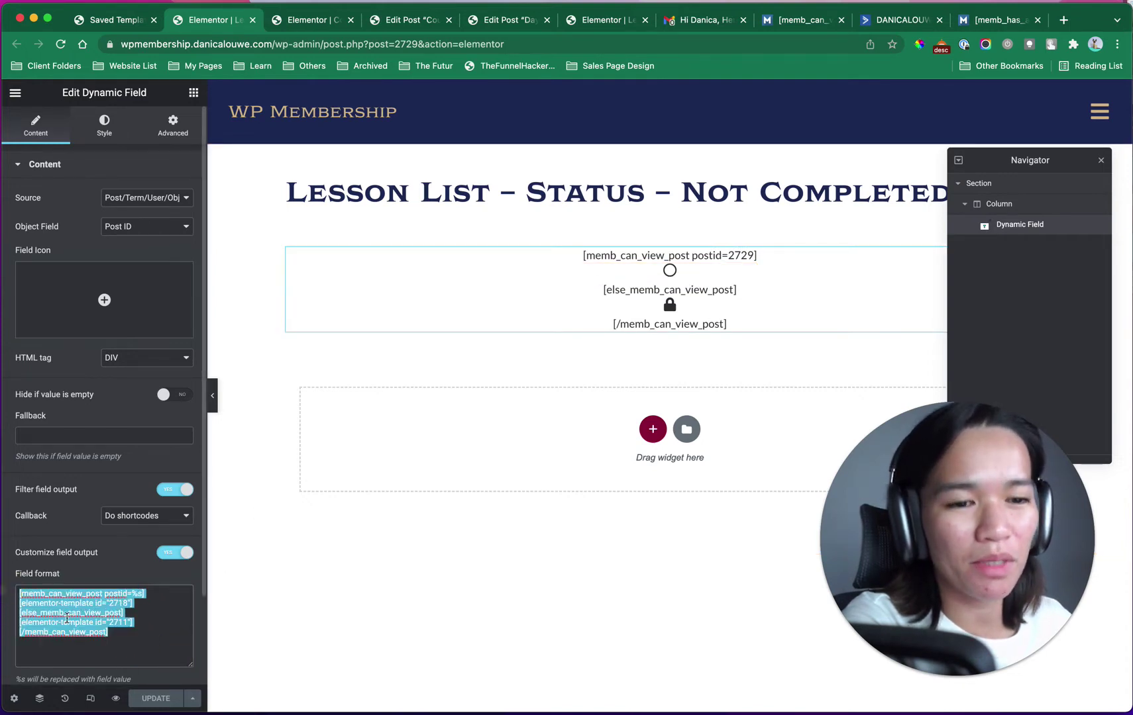
{"action": "left_click", "coordinate": [97, 631]}
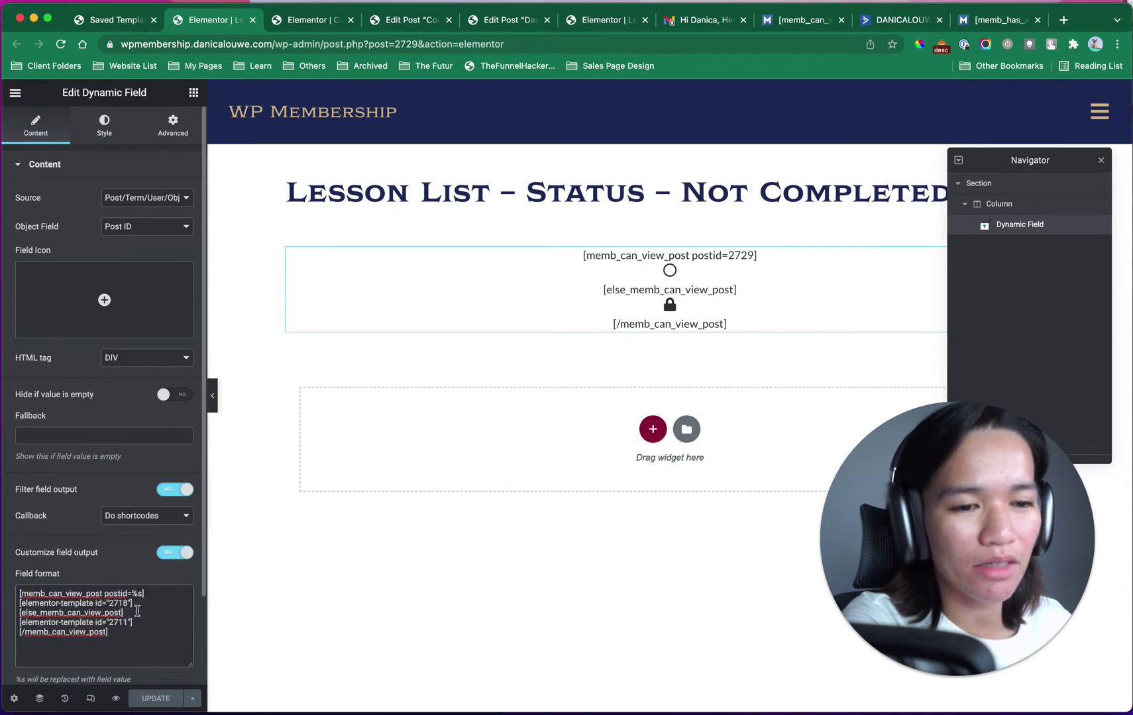
{"action": "left_click_drag", "start_coordinate": [134, 604], "coordinate": [20, 603]}
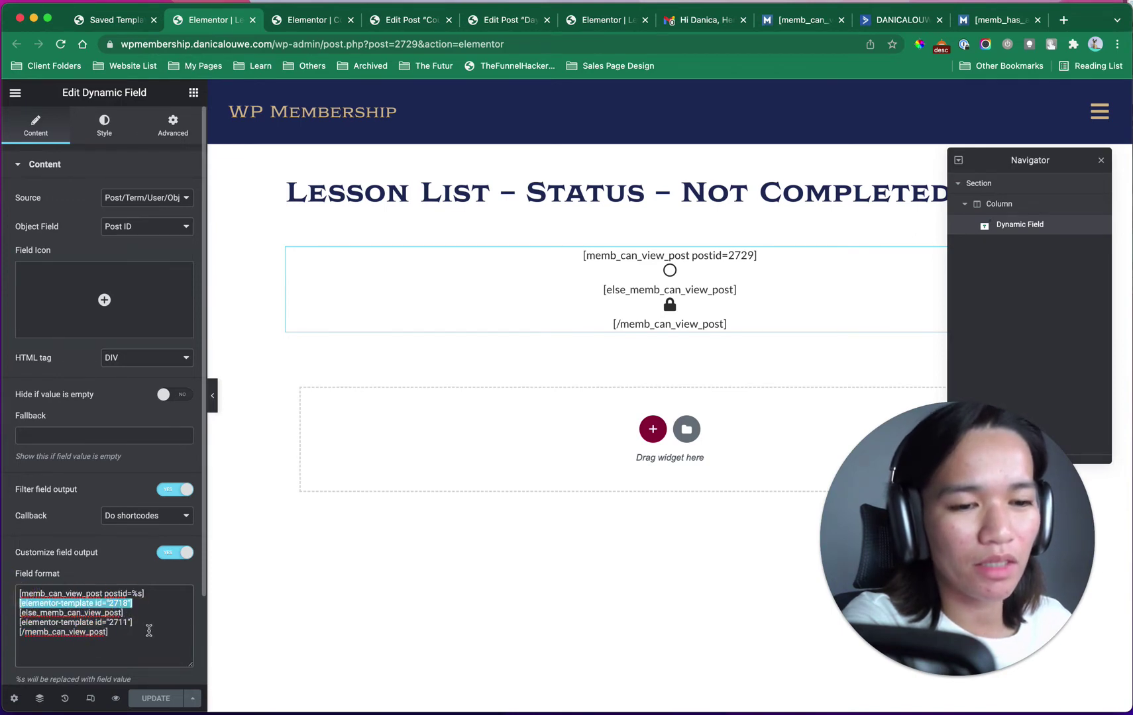
{"action": "left_click_drag", "start_coordinate": [125, 625], "coordinate": [32, 624]}
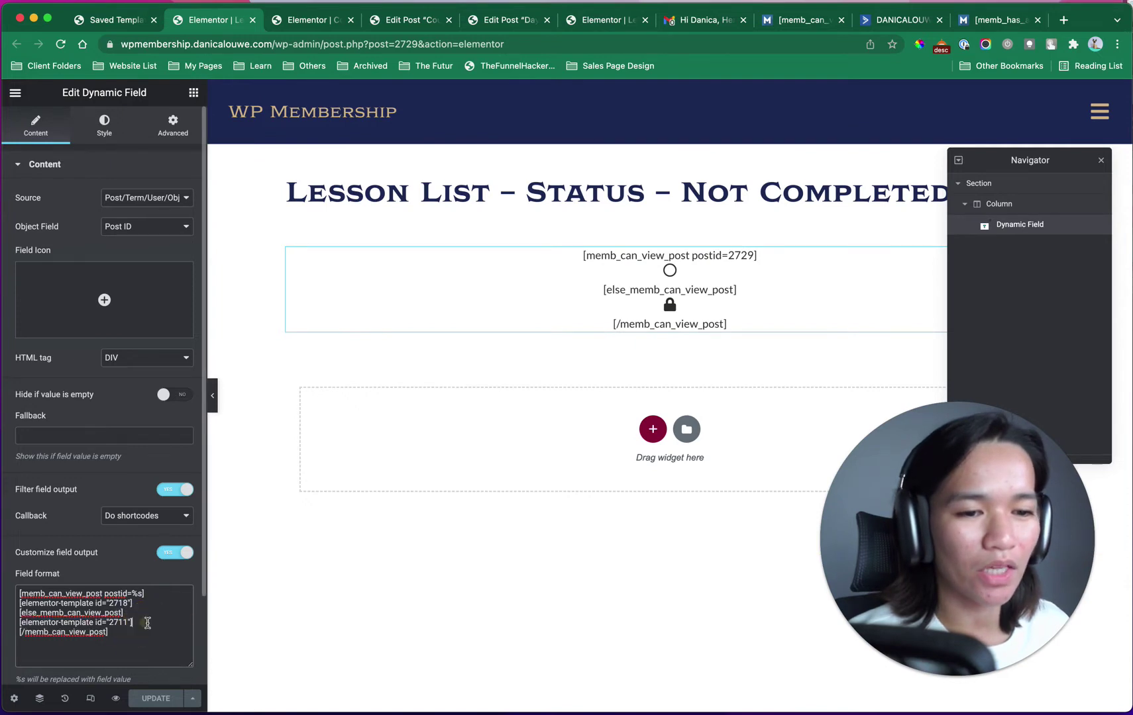
{"action": "left_click_drag", "start_coordinate": [127, 622], "coordinate": [19, 622]}
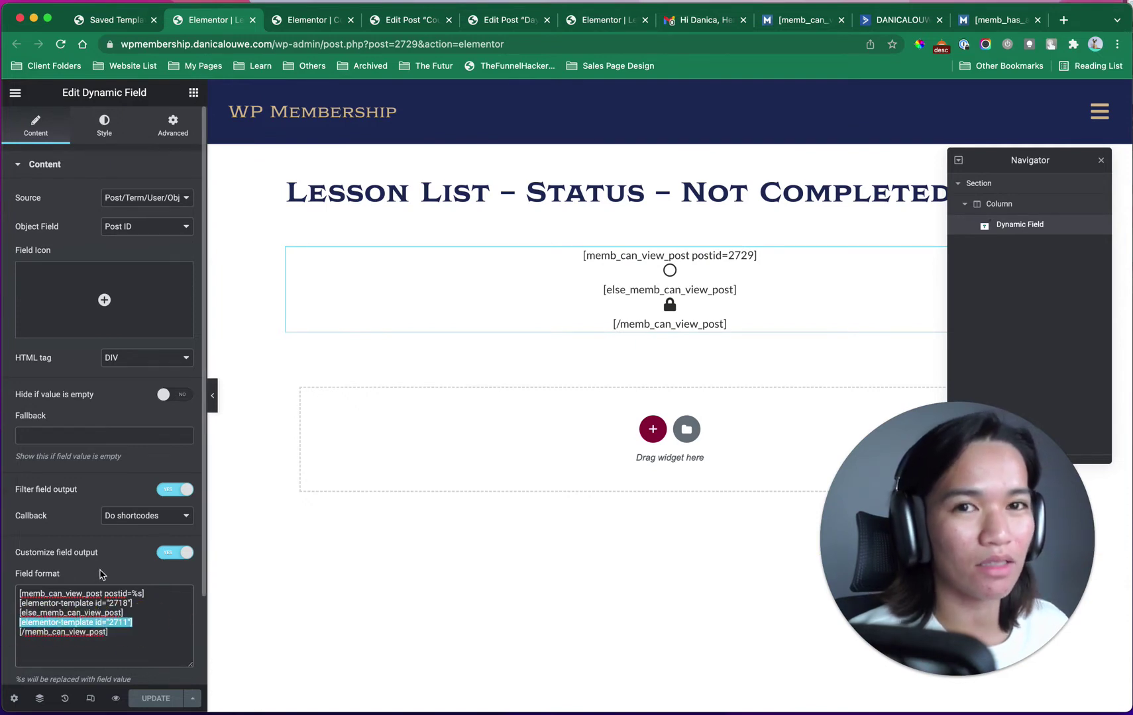
Step: Cycle through the open editor tabs and close the Course C Elementor editor
{"action": "left_click", "coordinate": [594, 19]}
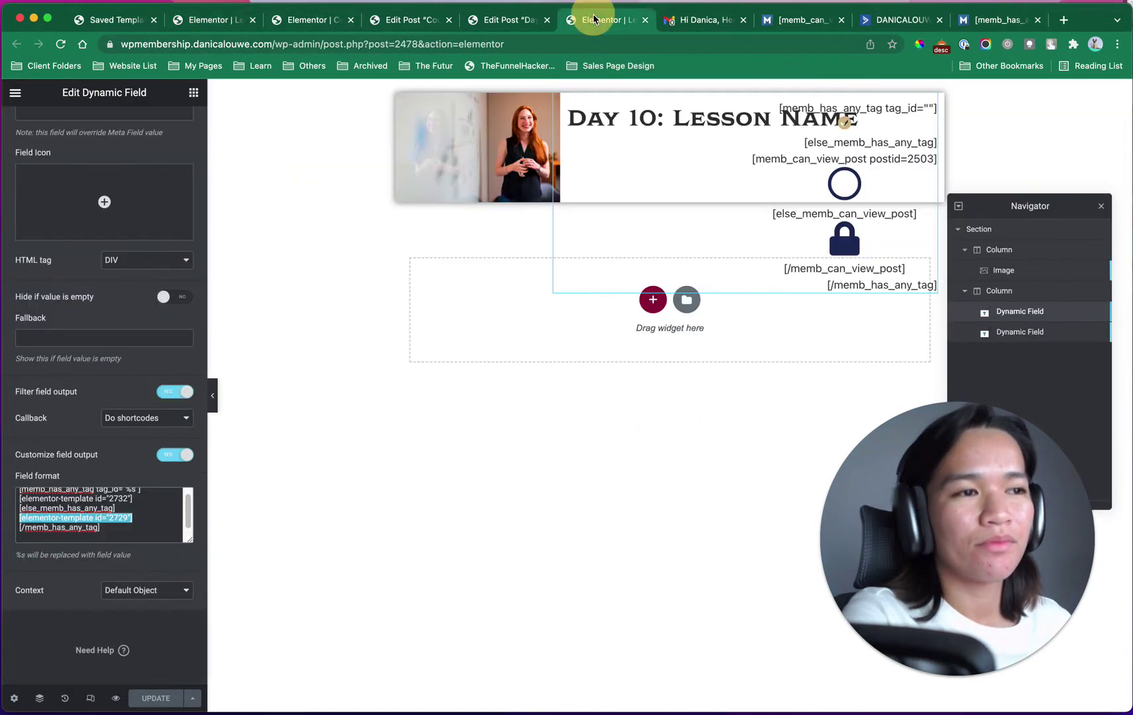
{"action": "left_click", "coordinate": [486, 26]}
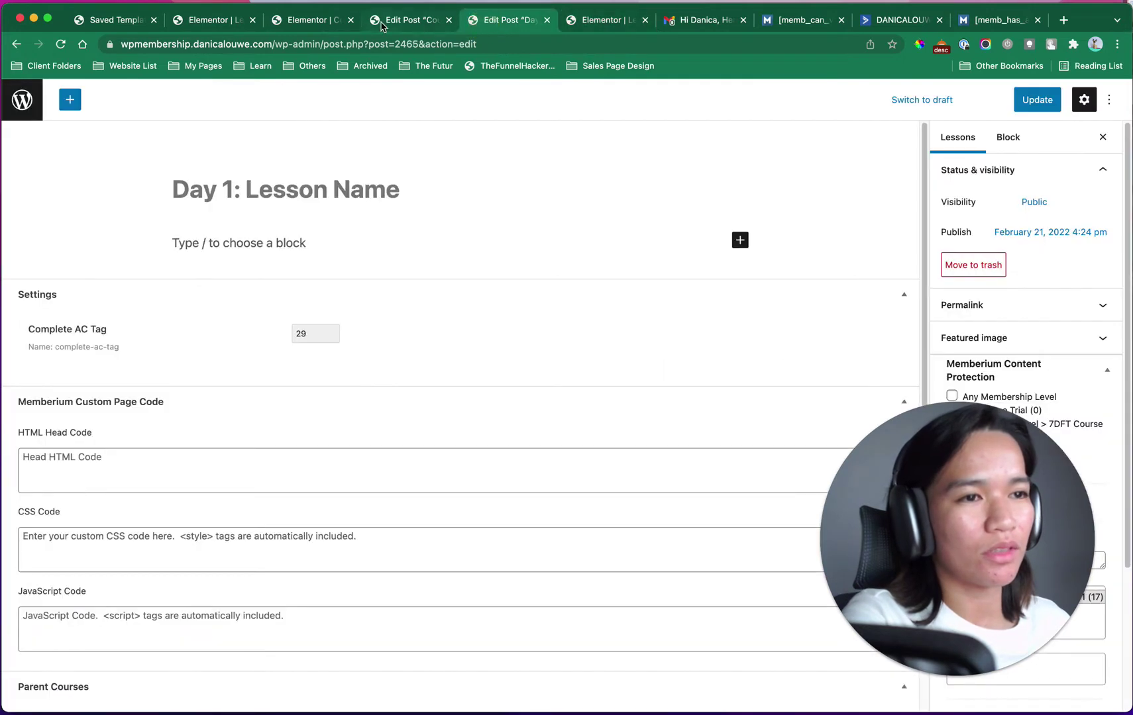
{"action": "left_click", "coordinate": [417, 25]}
{"action": "left_click", "coordinate": [305, 26]}
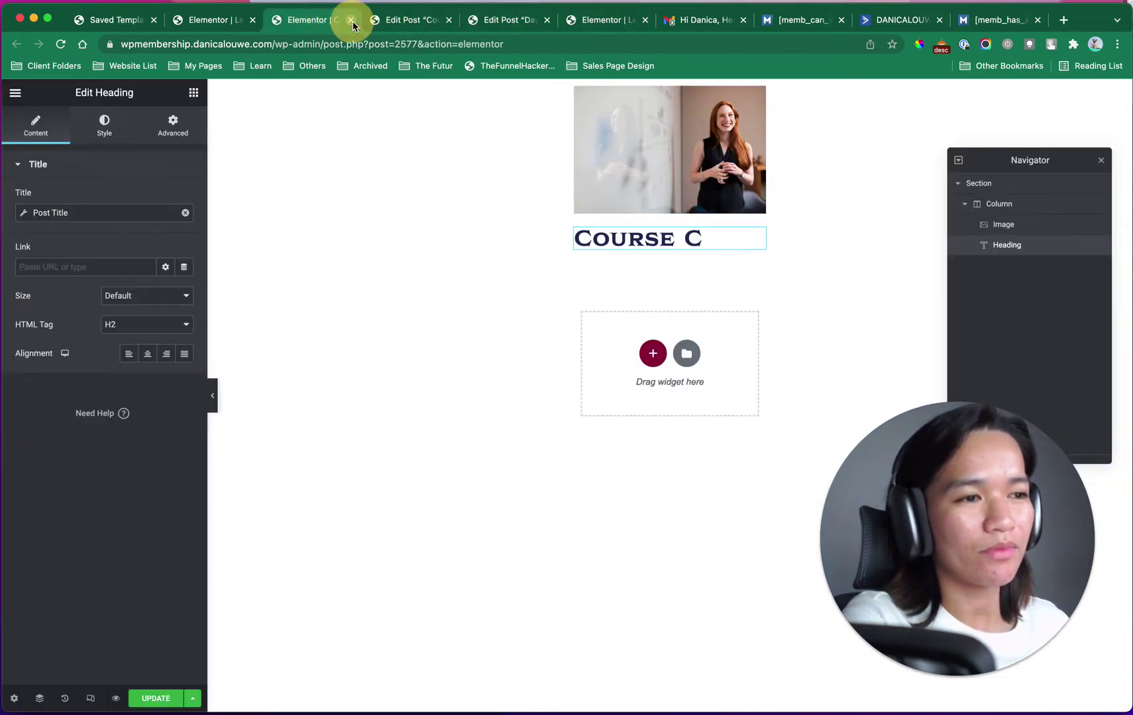
{"action": "left_click", "coordinate": [351, 21]}
Step: Leave the Elementor editor and close the Course and Day 1 edit tabs
{"action": "left_click", "coordinate": [617, 260]}
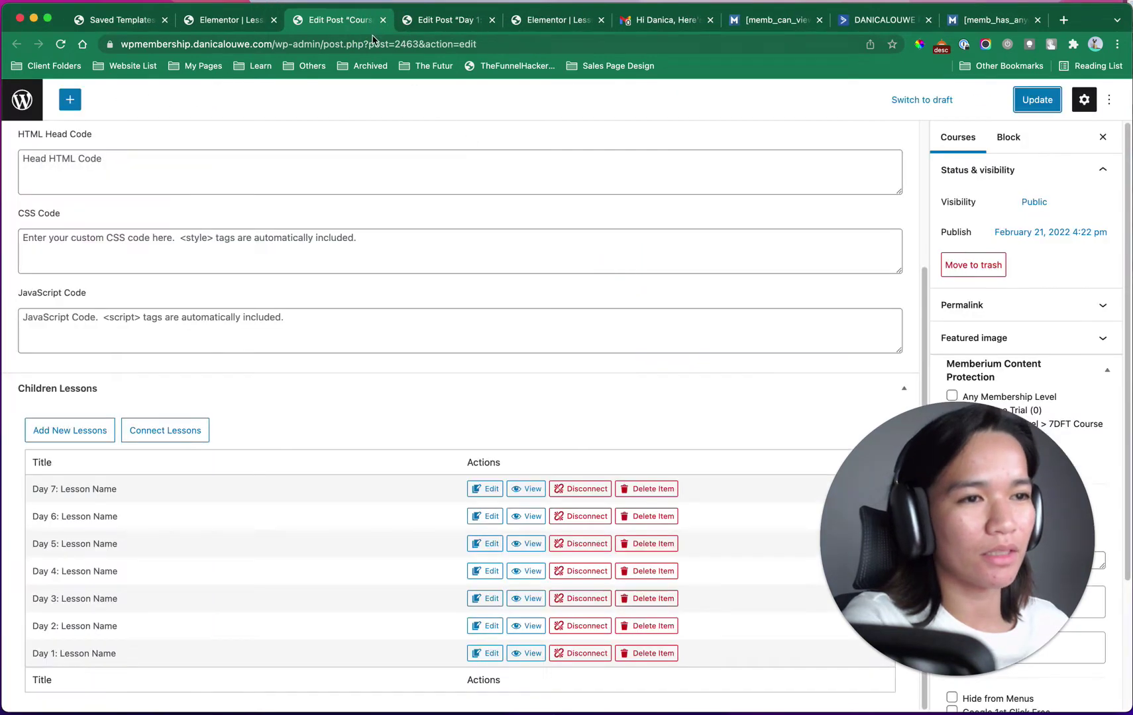
{"action": "left_click", "coordinate": [383, 21]}
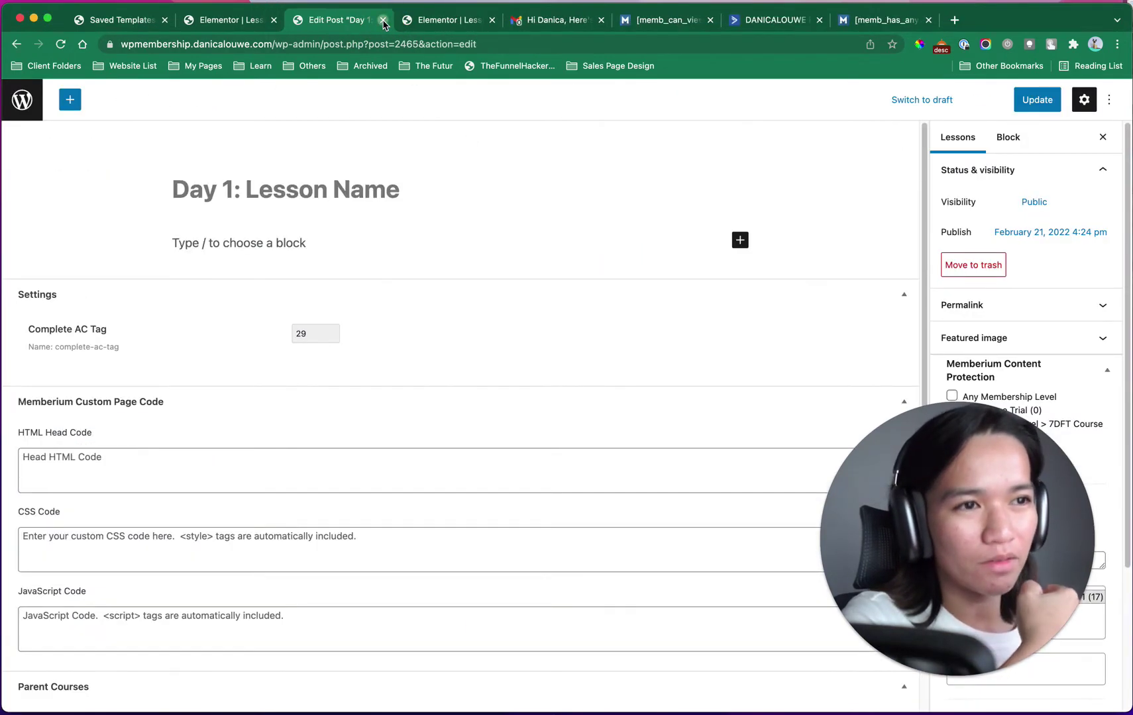
{"action": "left_click", "coordinate": [383, 21]}
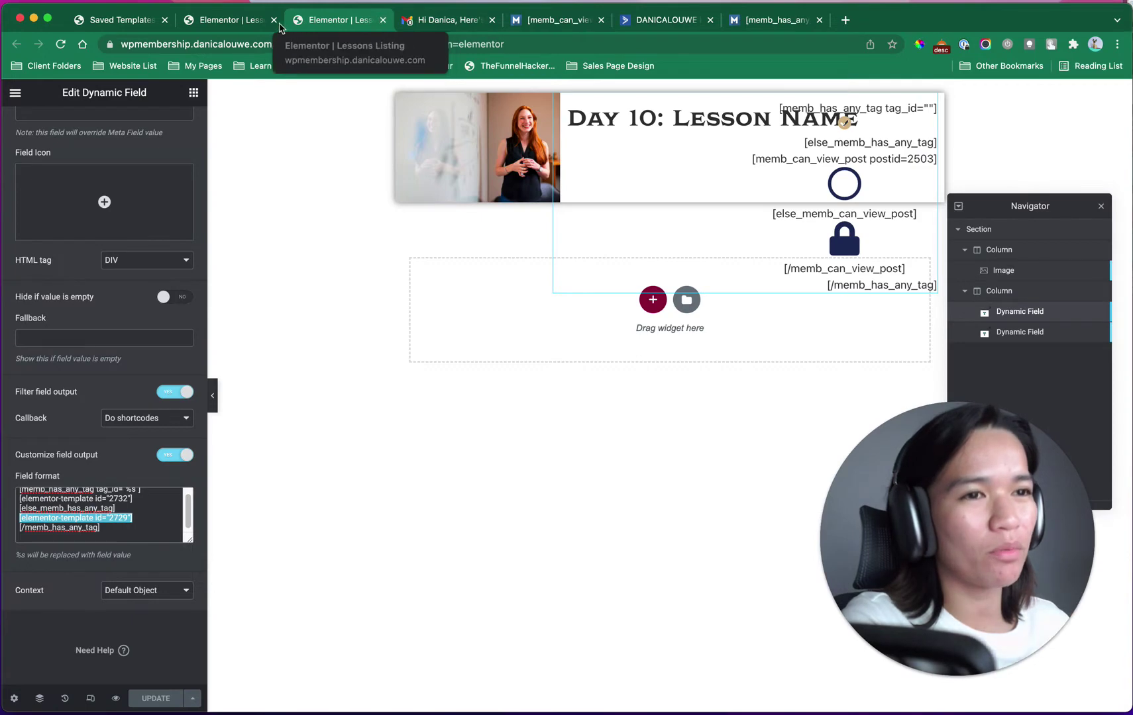
{"action": "left_click", "coordinate": [231, 21]}
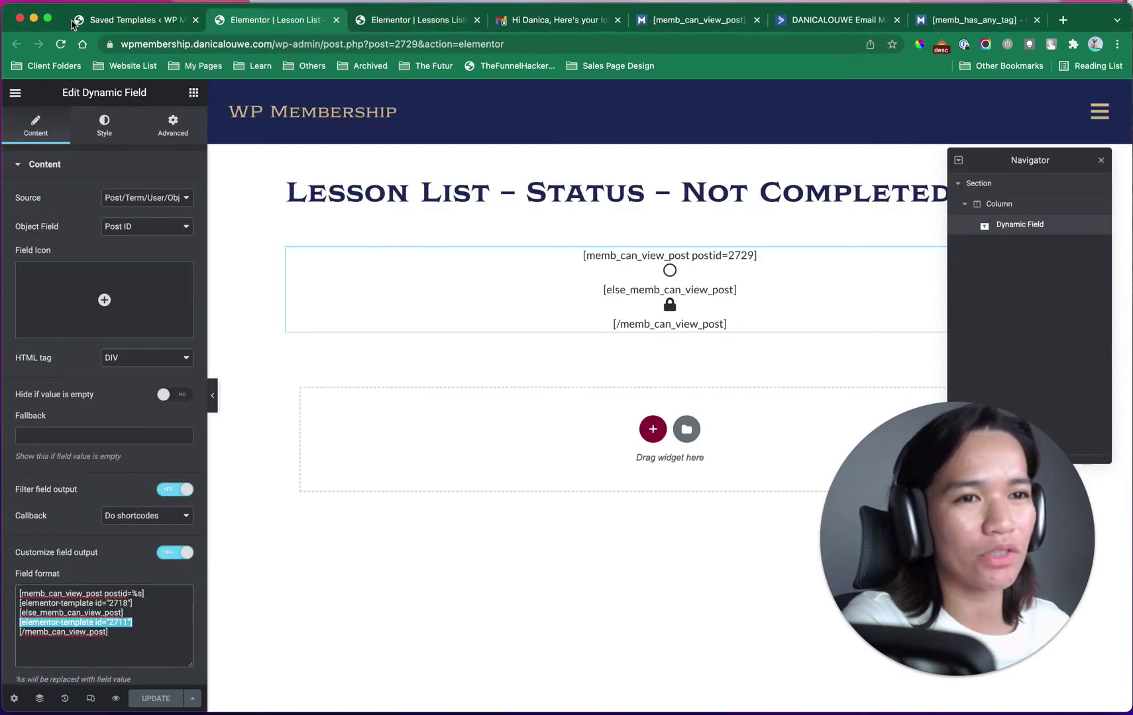
Step: Return to Saved Templates and open the live site's Home page via Visit Site
{"action": "left_click", "coordinate": [93, 20]}
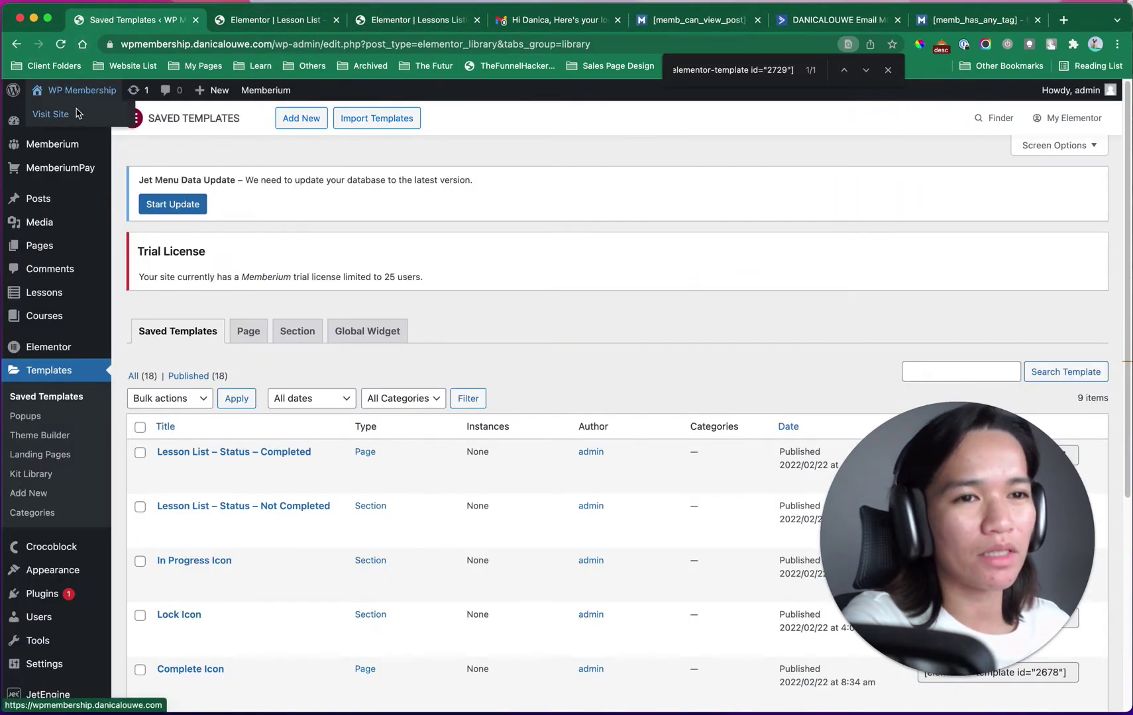
{"action": "left_click", "coordinate": [77, 114], "text": "super"}
{"action": "left_click", "coordinate": [273, 23]}
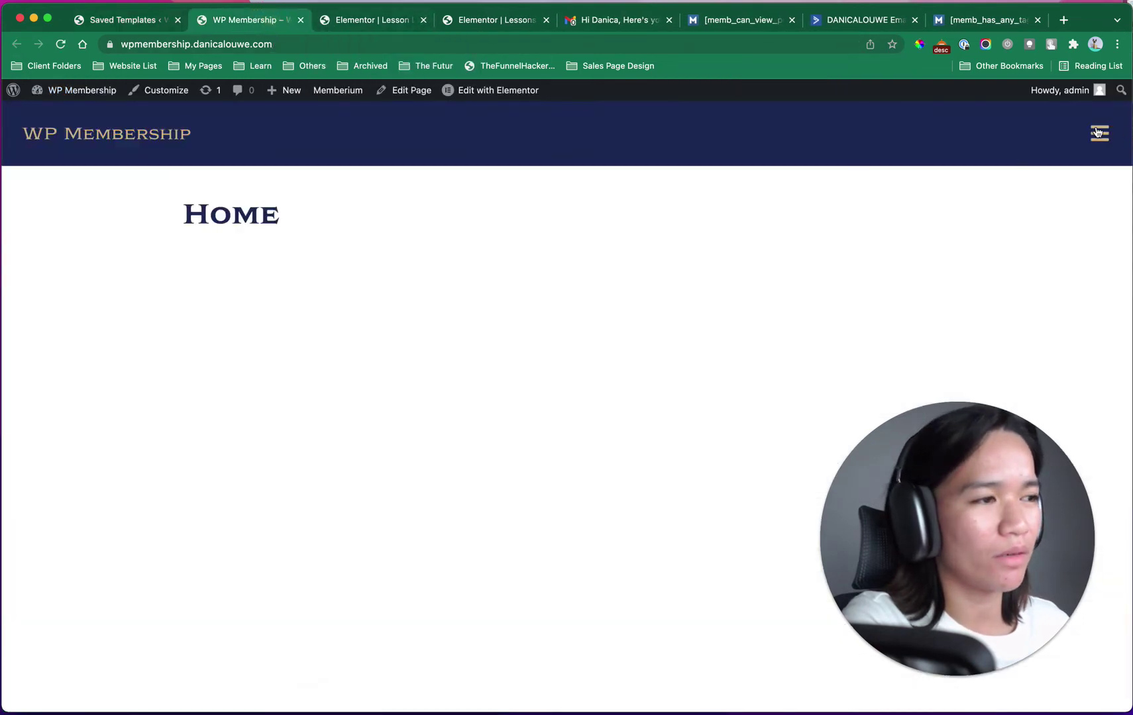
Step: Open Course A from the site's Courses menu, close both Elementor tabs, then switch to Incognito
{"action": "left_click", "coordinate": [1098, 132]}
{"action": "left_click", "coordinate": [904, 185]}
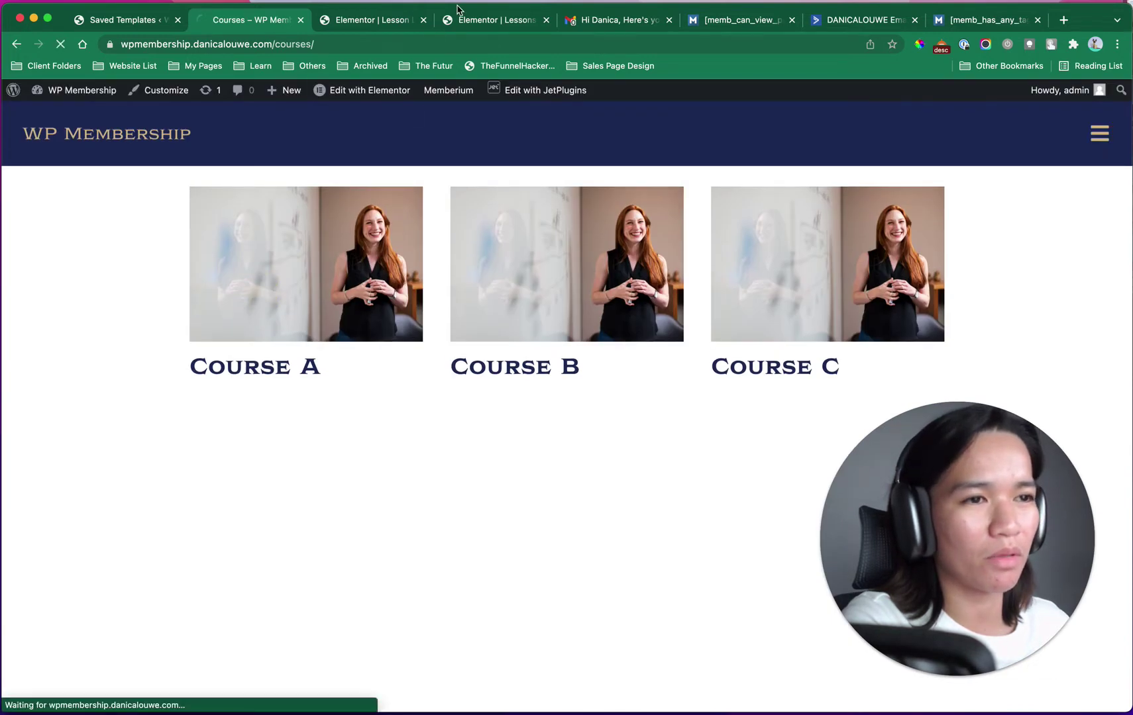
{"action": "left_click", "coordinate": [425, 20]}
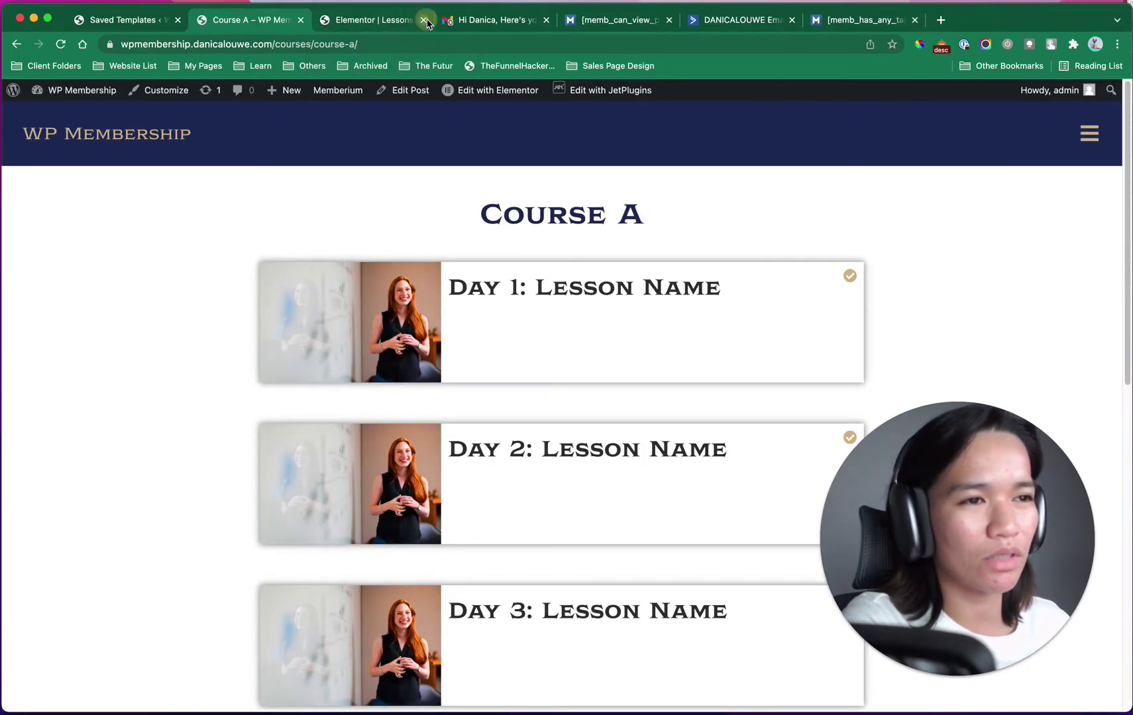
{"action": "left_click", "coordinate": [425, 21]}
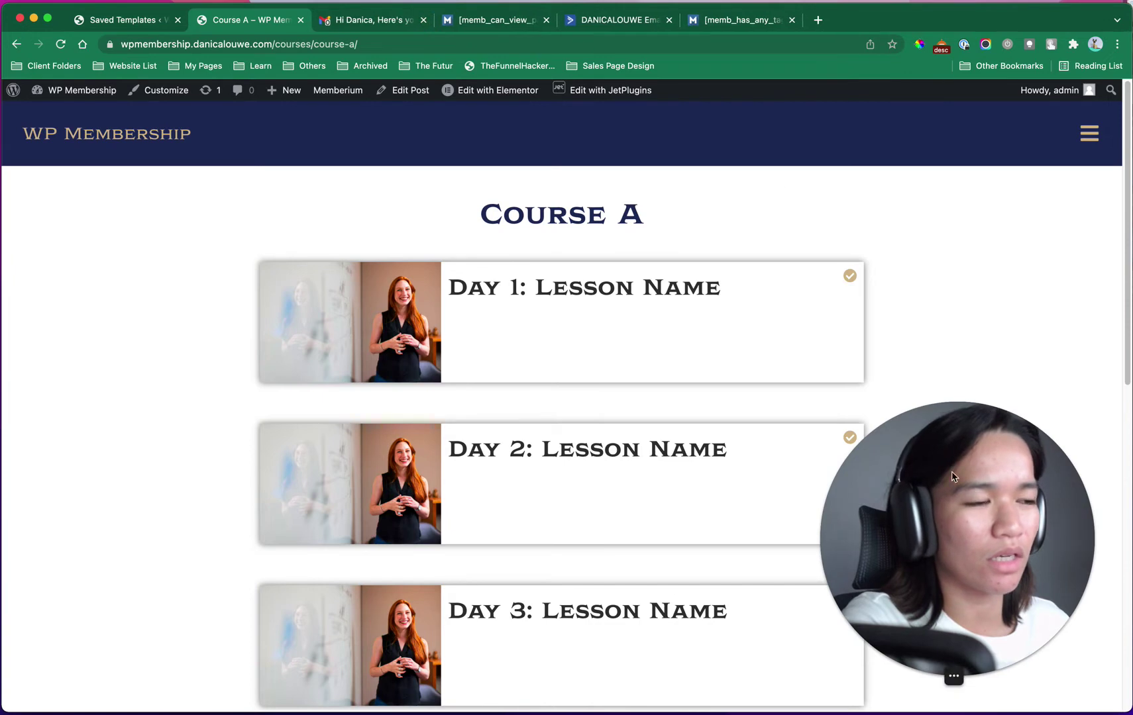
{"action": "left_click_drag", "start_coordinate": [1001, 507], "coordinate": [202, 510]}
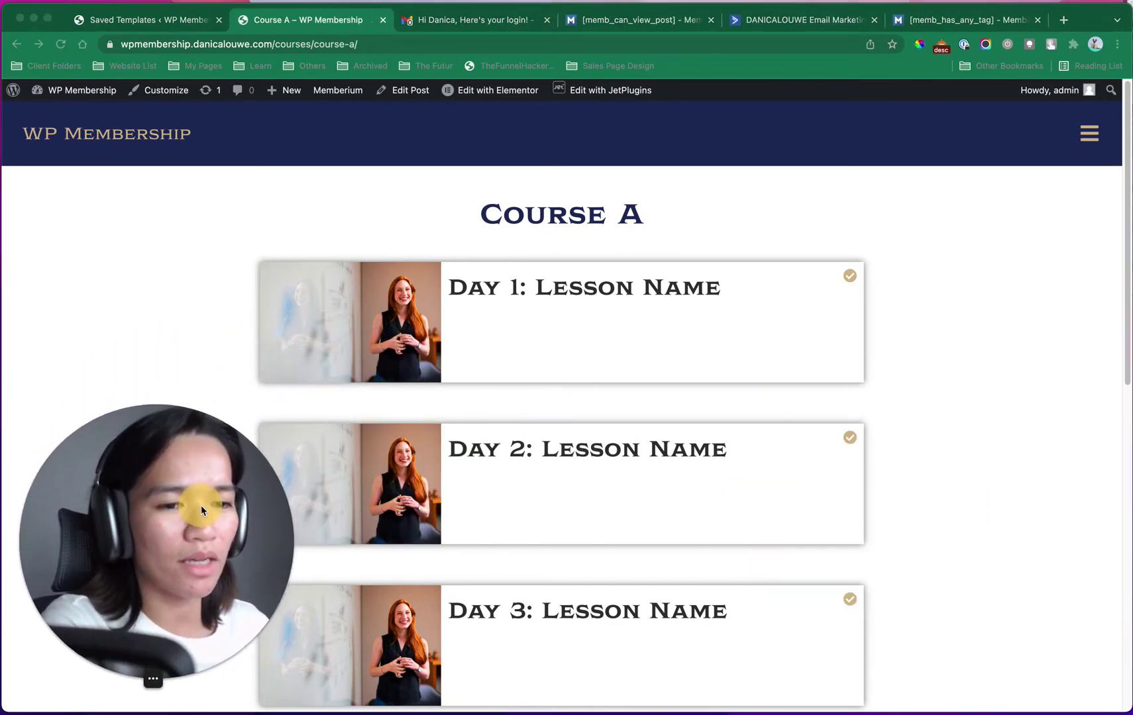
{"action": "left_click", "coordinate": [913, 291]}
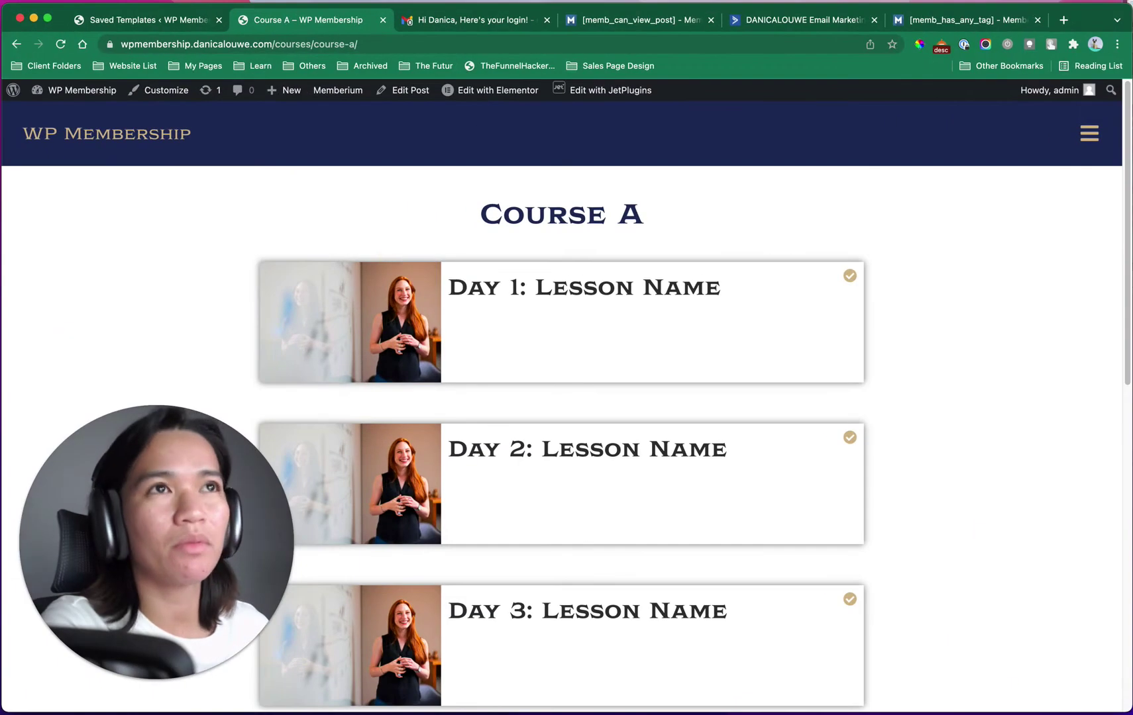
{"action": "key", "text": "super+grave"}
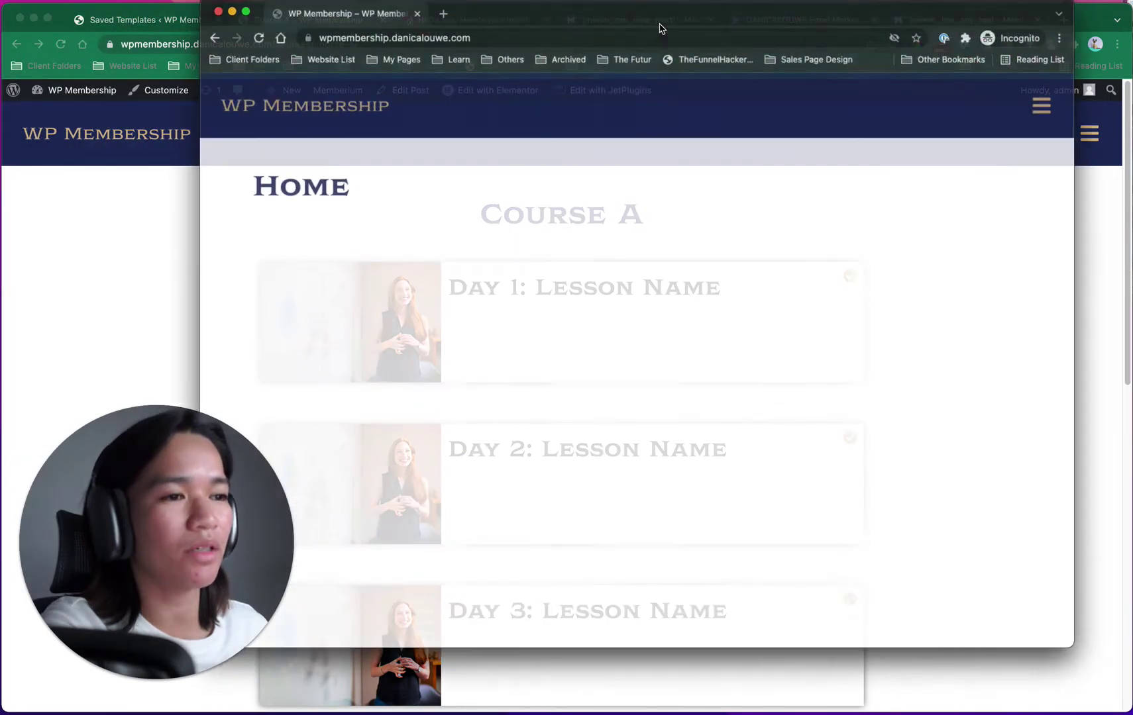
Step: As a member, open Courses > Course A and review the completed and locked lesson icons
{"action": "left_click_drag", "start_coordinate": [693, 74], "coordinate": [690, 66]}
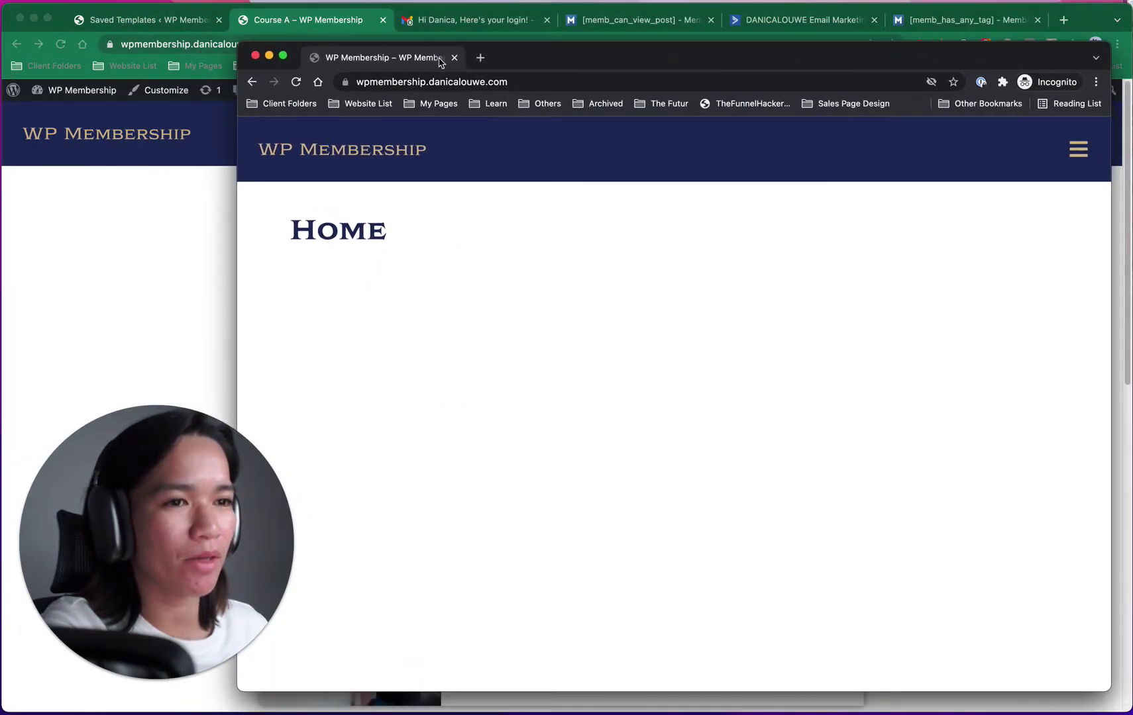
{"action": "left_click_drag", "start_coordinate": [244, 55], "coordinate": [180, 52]}
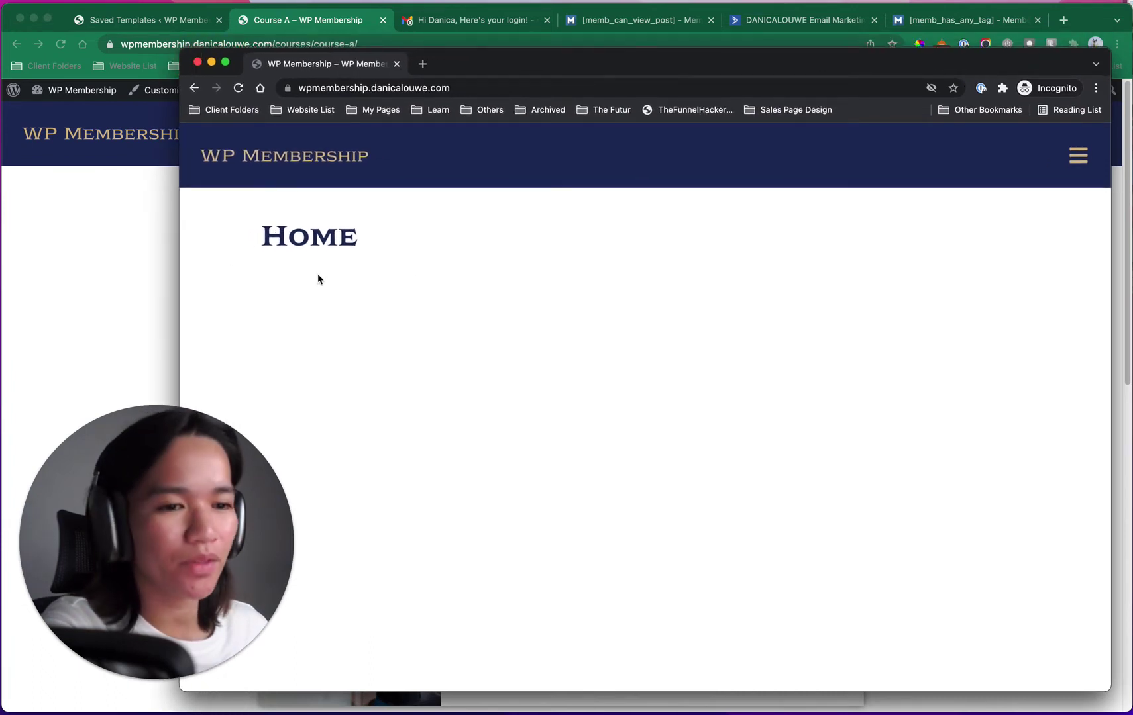
{"action": "left_click", "coordinate": [1081, 154]}
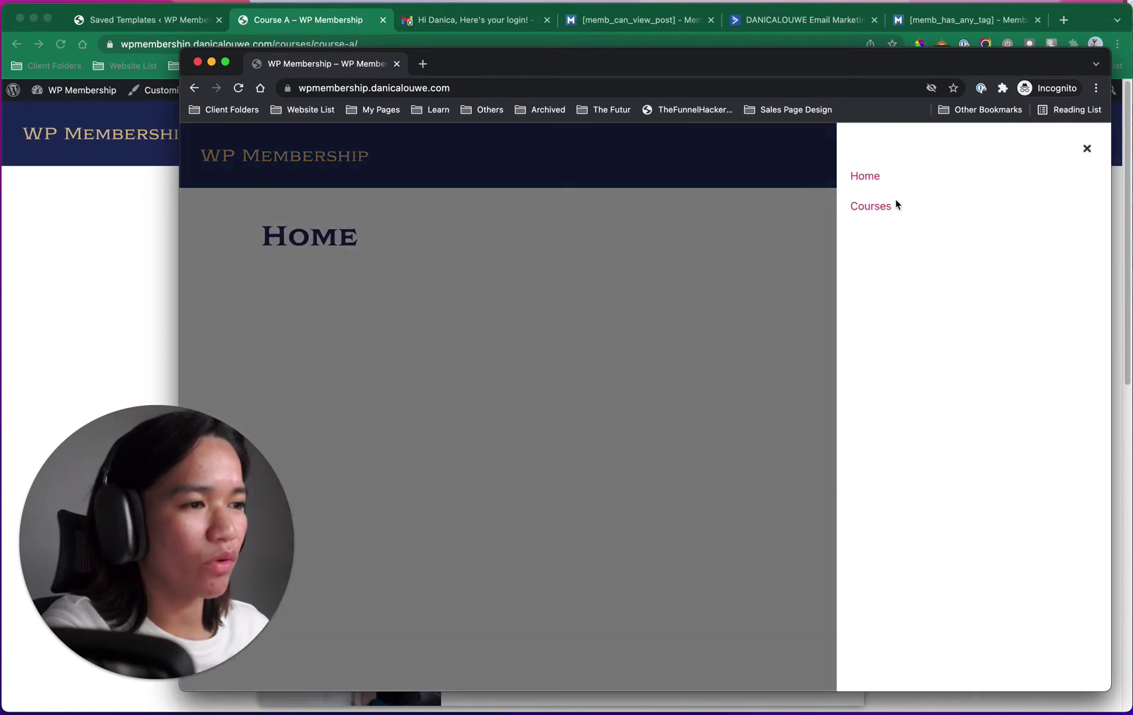
{"action": "left_click", "coordinate": [889, 207]}
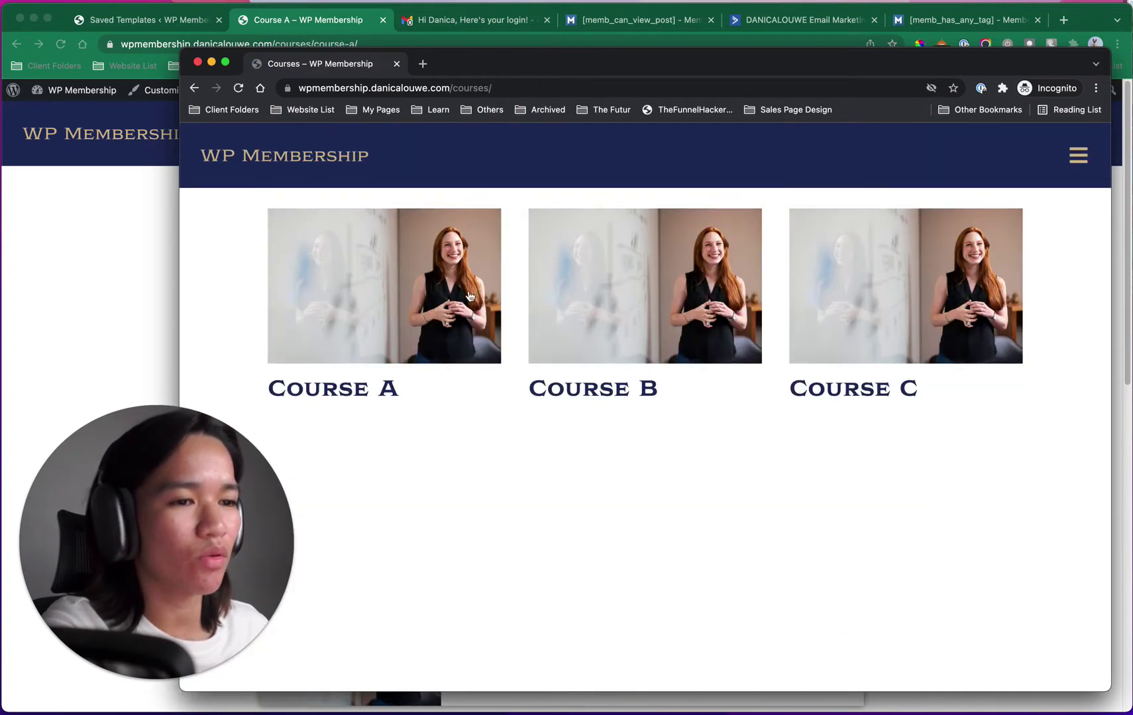
{"action": "left_click", "coordinate": [392, 312]}
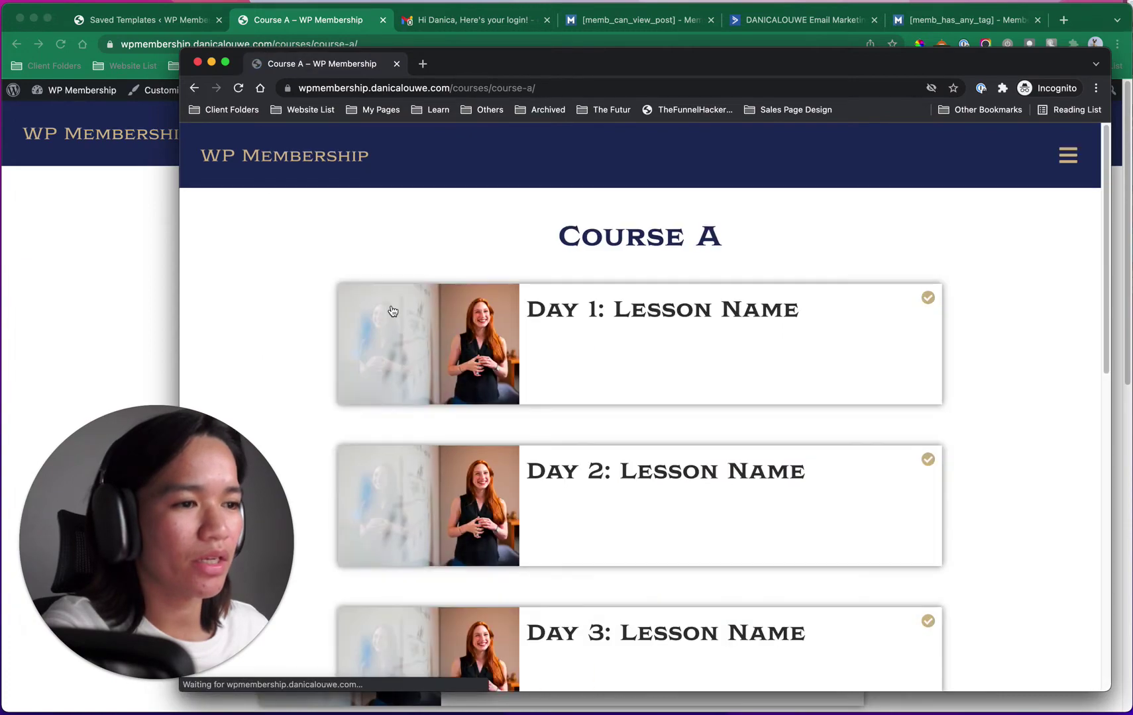
{"action": "scroll", "coordinate": [718, 435], "scroll_direction": "down", "scroll_amount": 10}
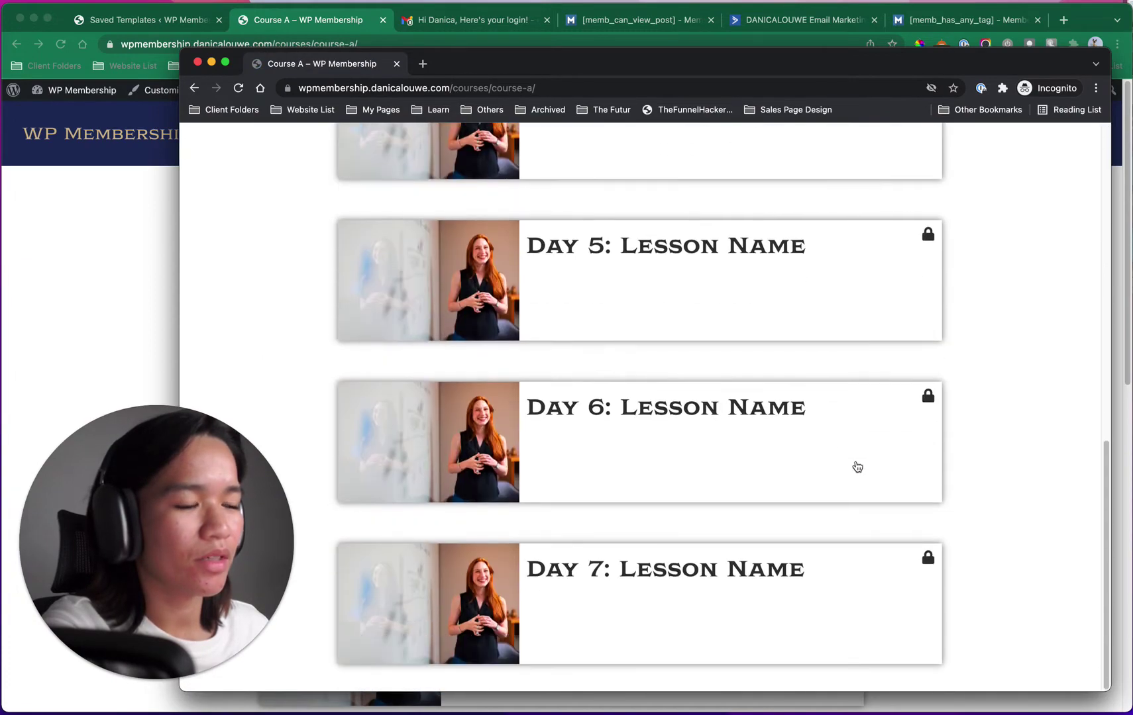
{"action": "scroll", "coordinate": [857, 467], "scroll_direction": "up", "scroll_amount": 9}
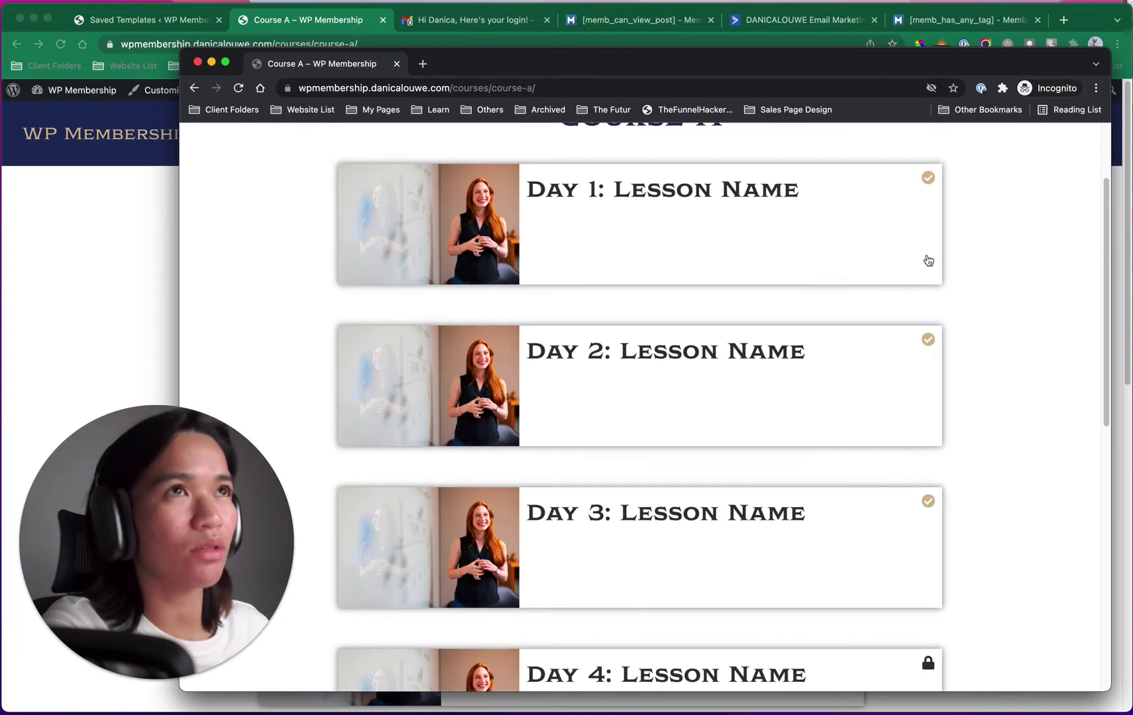
{"action": "left_click", "coordinate": [778, 22]}
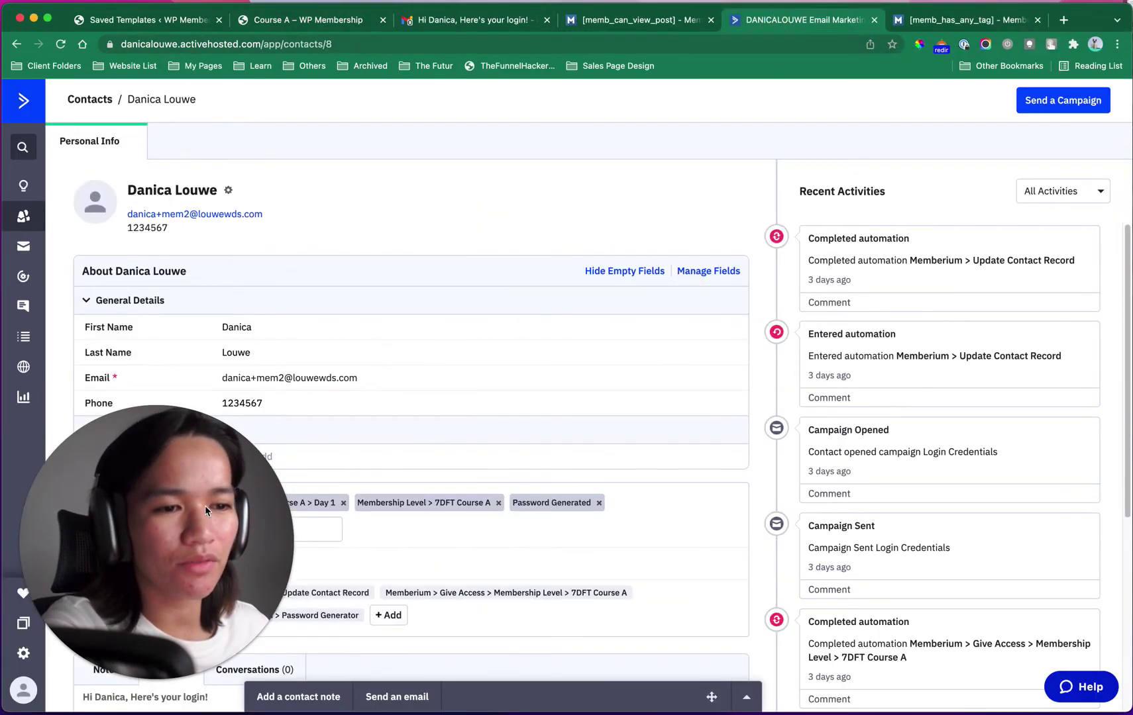
Step: Highlight the contact's Drip > 7DFT Course A > Day 1 tag, then return to Saved Templates
{"action": "left_click_drag", "start_coordinate": [205, 505], "coordinate": [538, 248]}
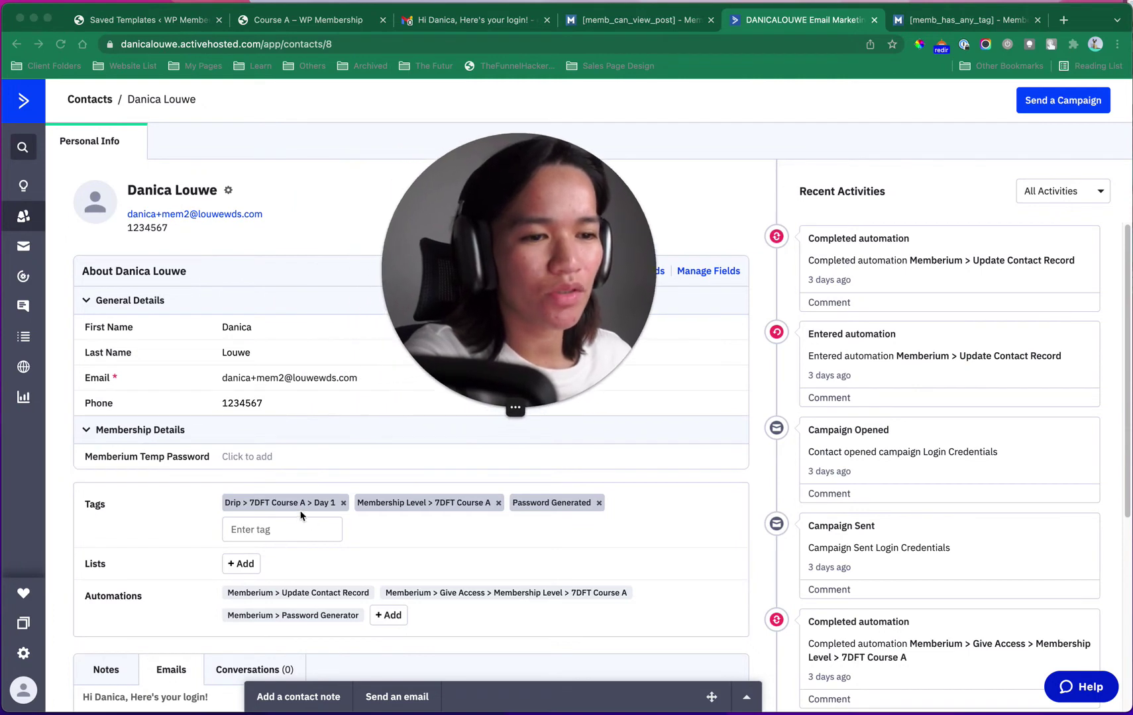
{"action": "left_click", "coordinate": [236, 505]}
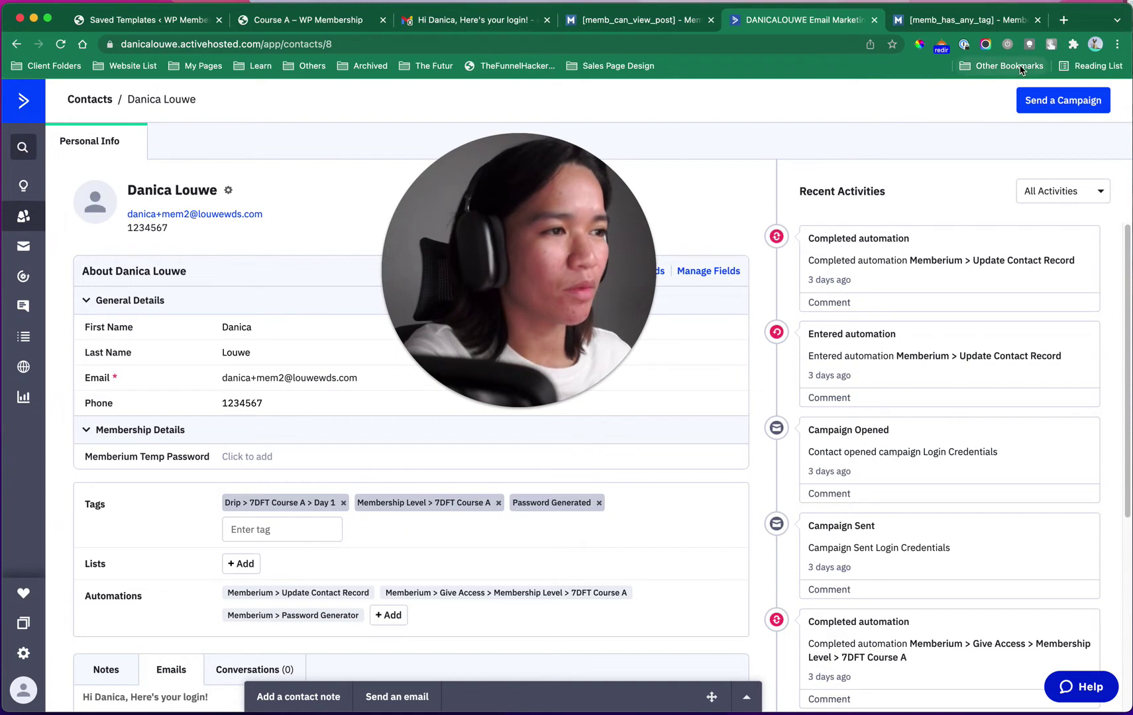
{"action": "left_click", "coordinate": [173, 24]}
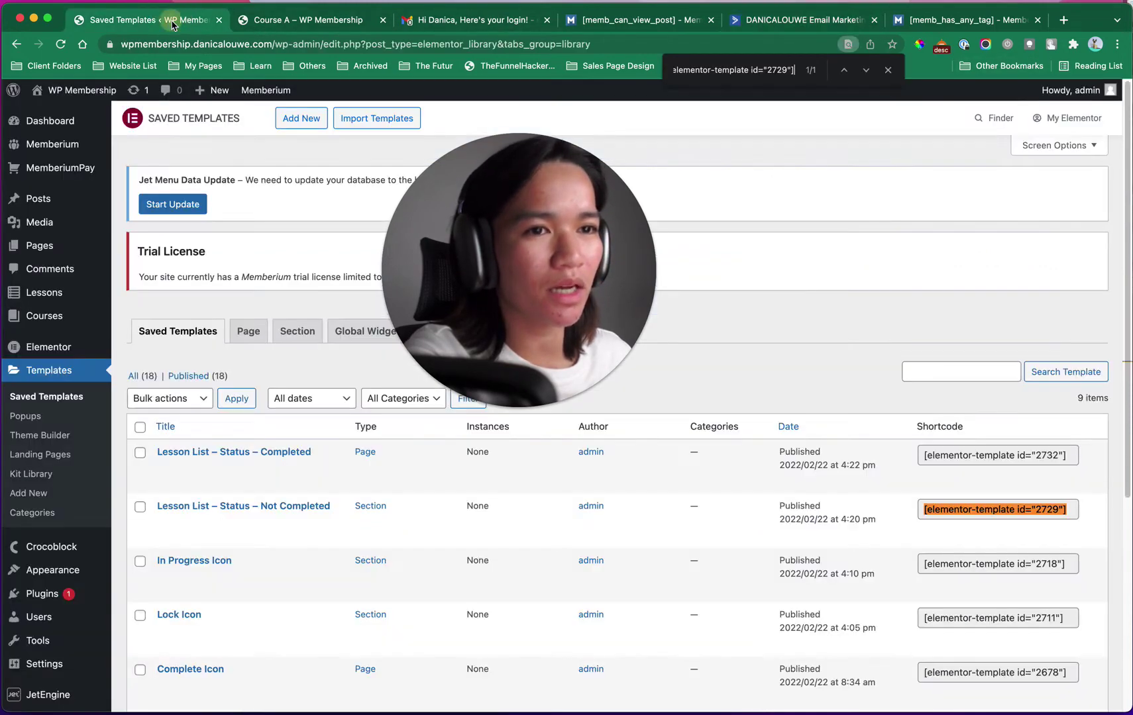
Step: Open Memberium Settings and go to the Support page's Dashboard tab
{"action": "mouse_move", "coordinate": [79, 143]}
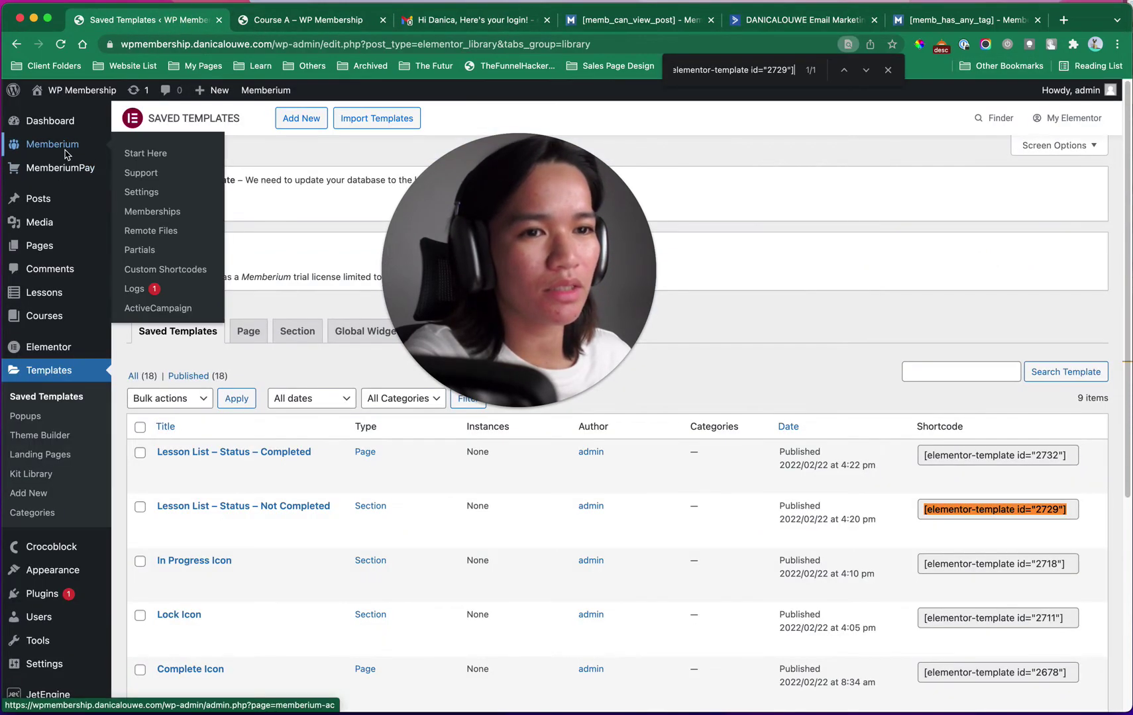
{"action": "left_click", "coordinate": [142, 192], "text": "super"}
{"action": "left_click", "coordinate": [278, 20]}
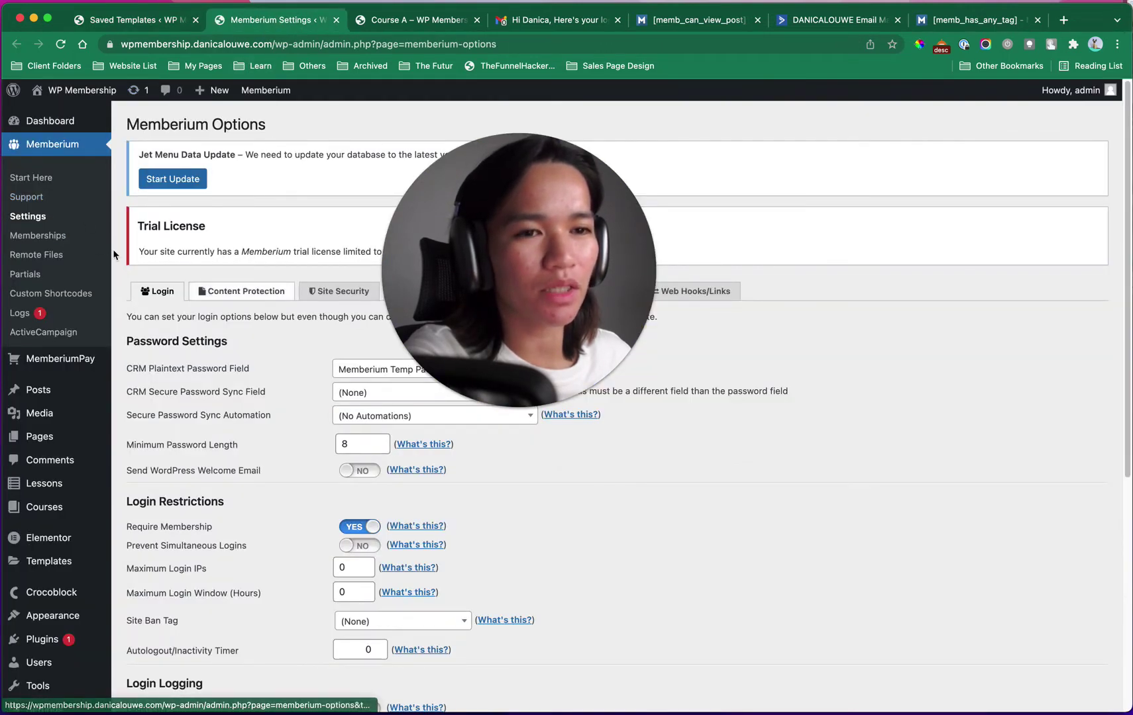
{"action": "left_click", "coordinate": [27, 198]}
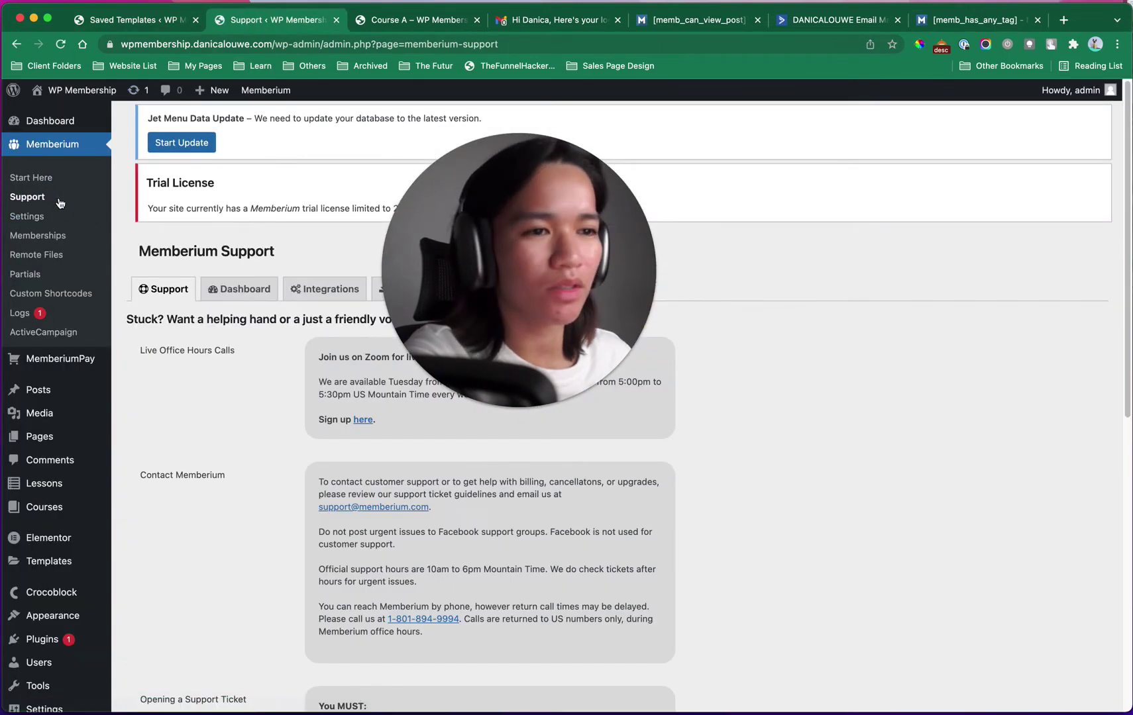
{"action": "left_click", "coordinate": [240, 289]}
Step: Check the ActiveCampaign sync showing 35 tags, then return to the private Course A window
{"action": "left_click_drag", "start_coordinate": [527, 290], "coordinate": [846, 285]}
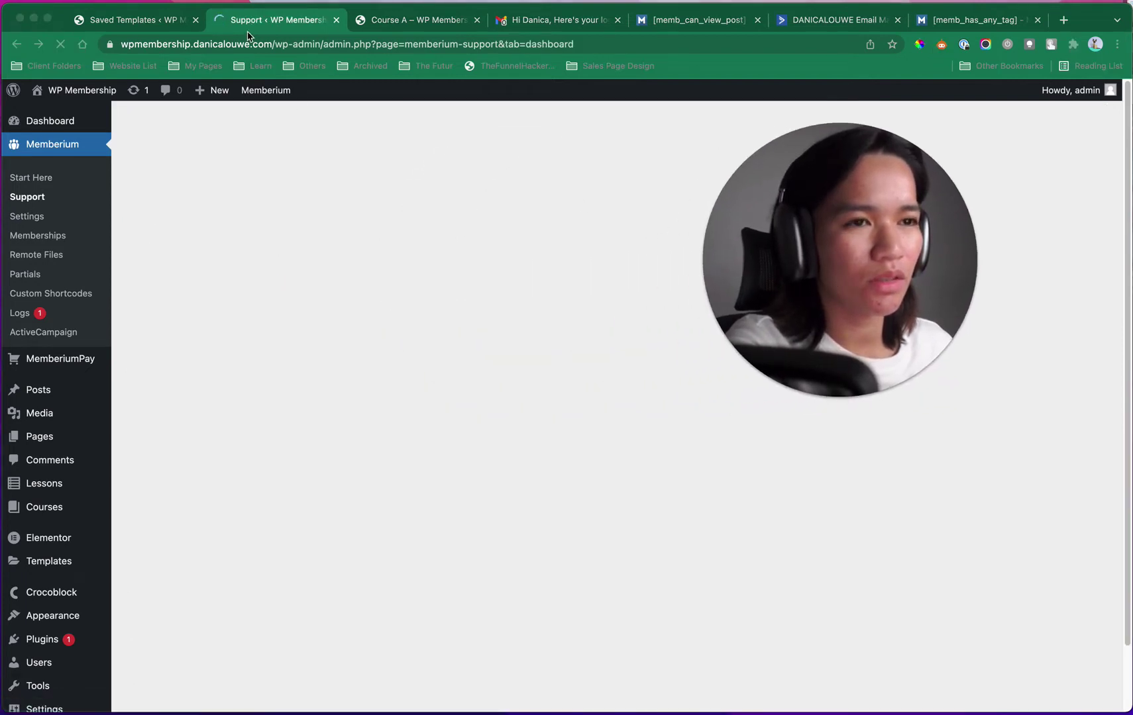
{"action": "left_click", "coordinate": [223, 523]}
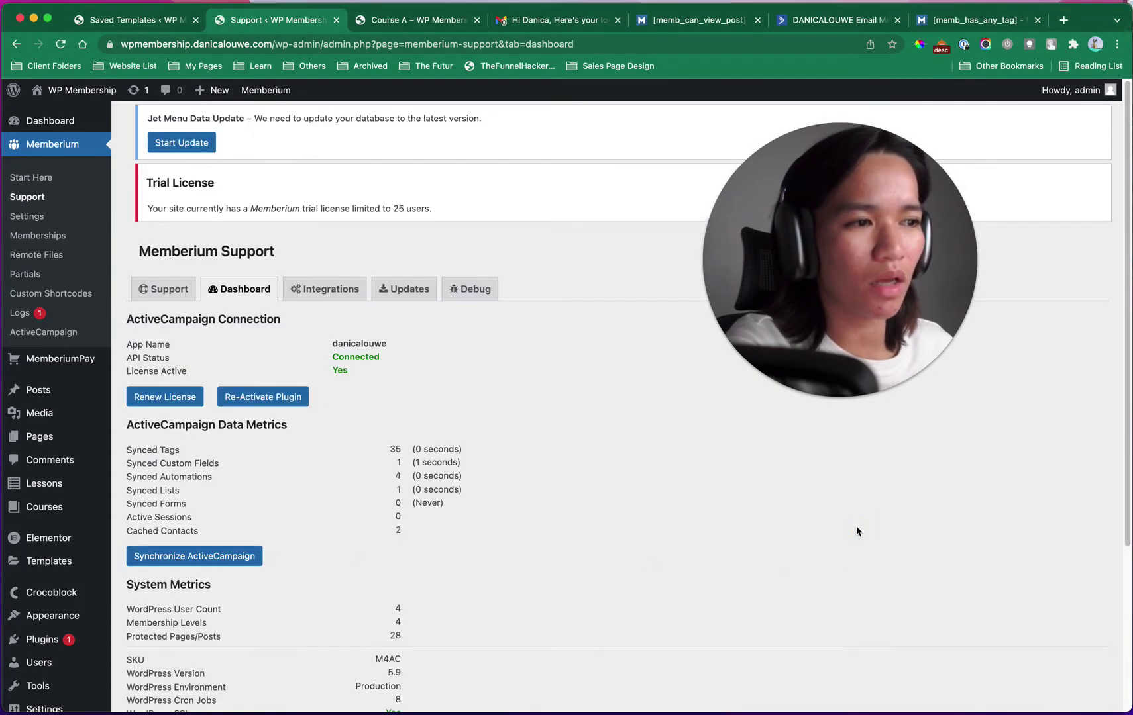
{"action": "key", "text": "ctrl+Up"}
{"action": "left_click", "coordinate": [969, 351]}
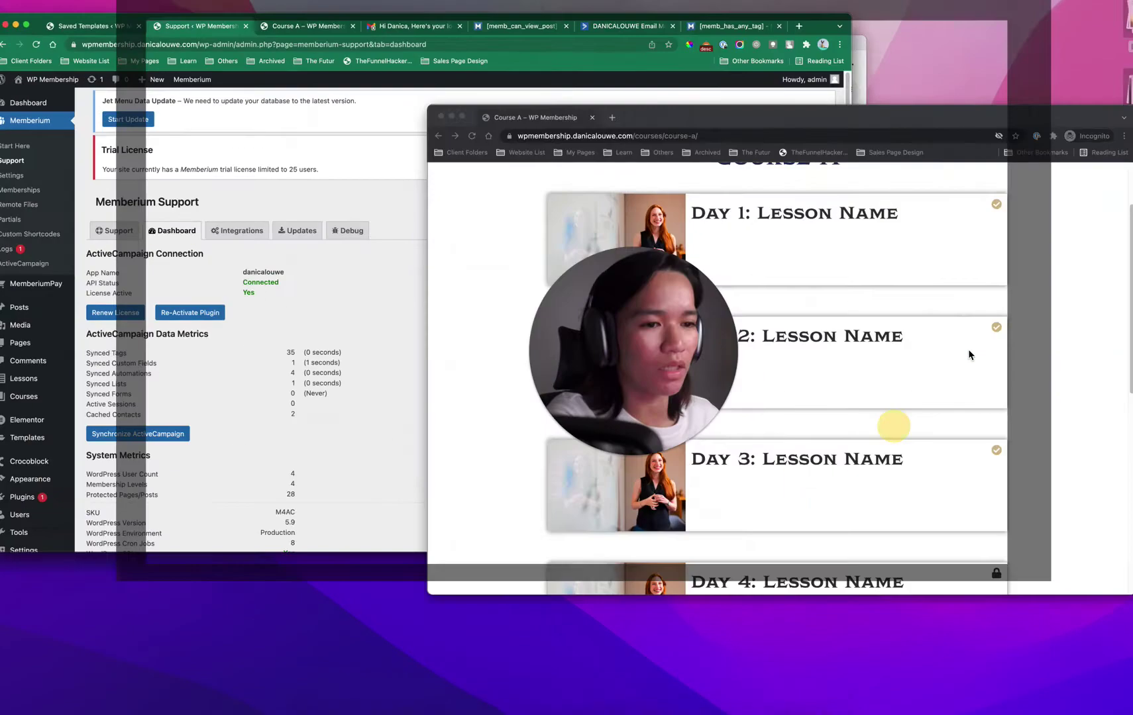
Step: Reload the private Course A page twice to refresh the lesson statuses
{"action": "left_click", "coordinate": [241, 90]}
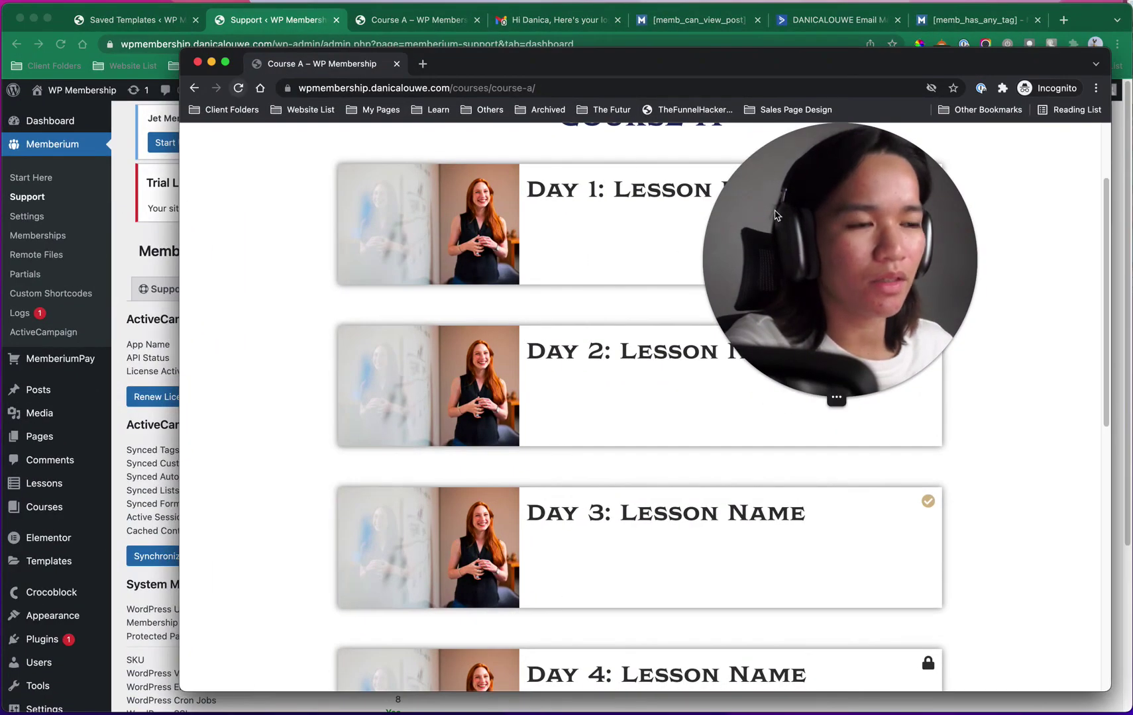
{"action": "left_click_drag", "start_coordinate": [841, 240], "coordinate": [167, 506]}
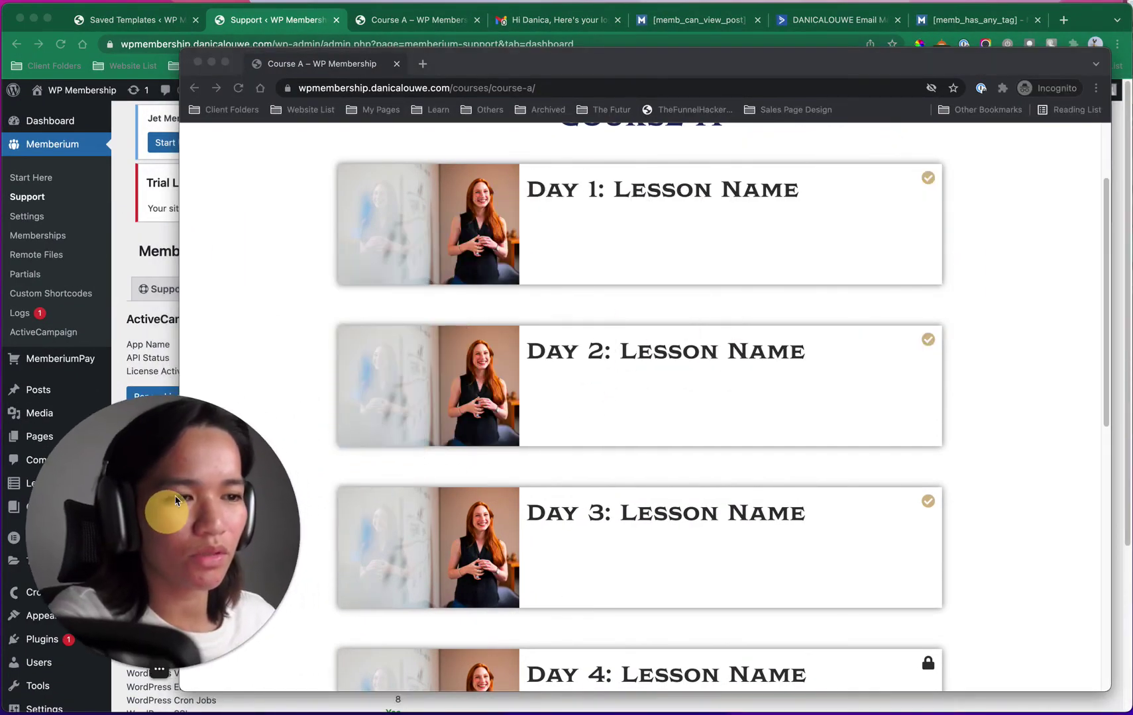
{"action": "left_click", "coordinate": [237, 90]}
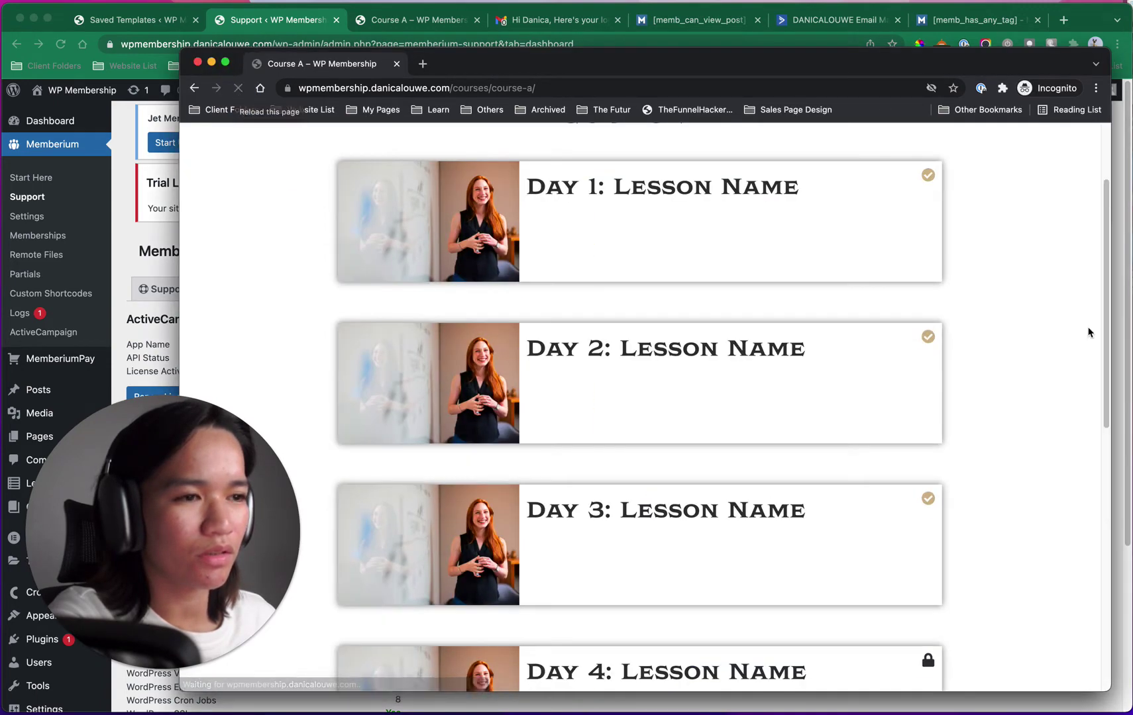
{"action": "scroll", "coordinate": [1045, 207], "scroll_direction": "up", "scroll_amount": 3}
Step: Copy the Log Out link address from the WordPress admin's Howdy, admin menu
{"action": "left_click", "coordinate": [1066, 156]}
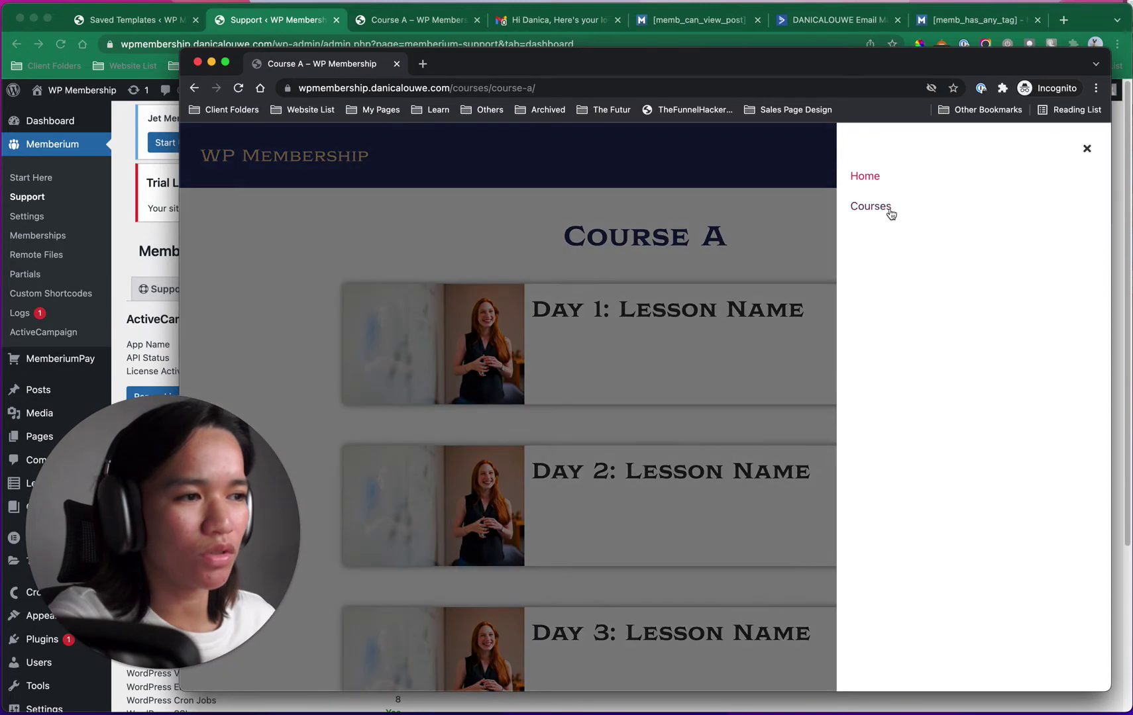
{"action": "left_click", "coordinate": [267, 37]}
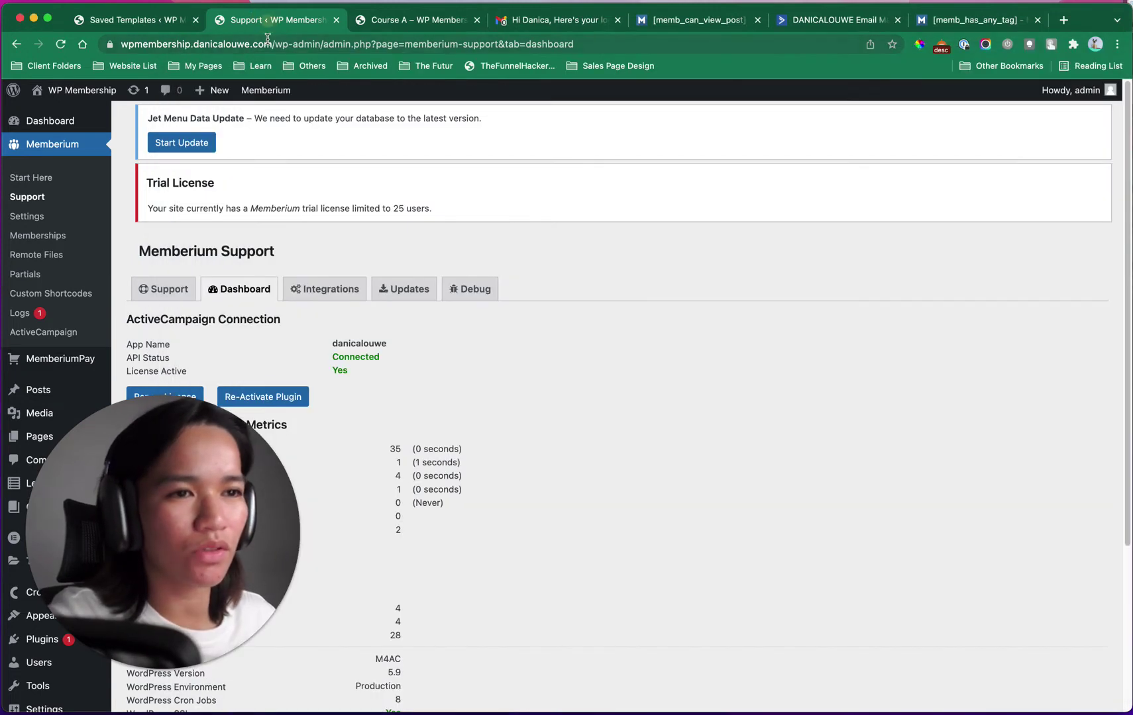
{"action": "left_click_drag", "start_coordinate": [273, 45], "coordinate": [80, 39]}
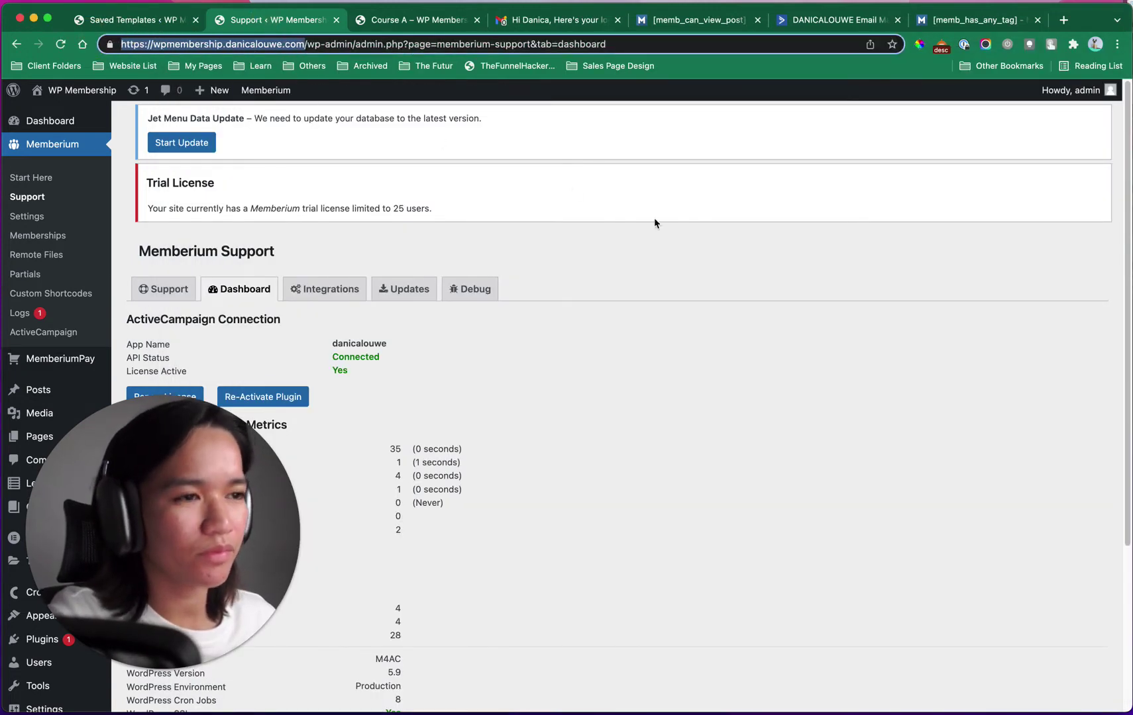
{"action": "left_click", "coordinate": [711, 232]}
{"action": "key", "text": "ctrl+Up"}
{"action": "left_click", "coordinate": [711, 233]}
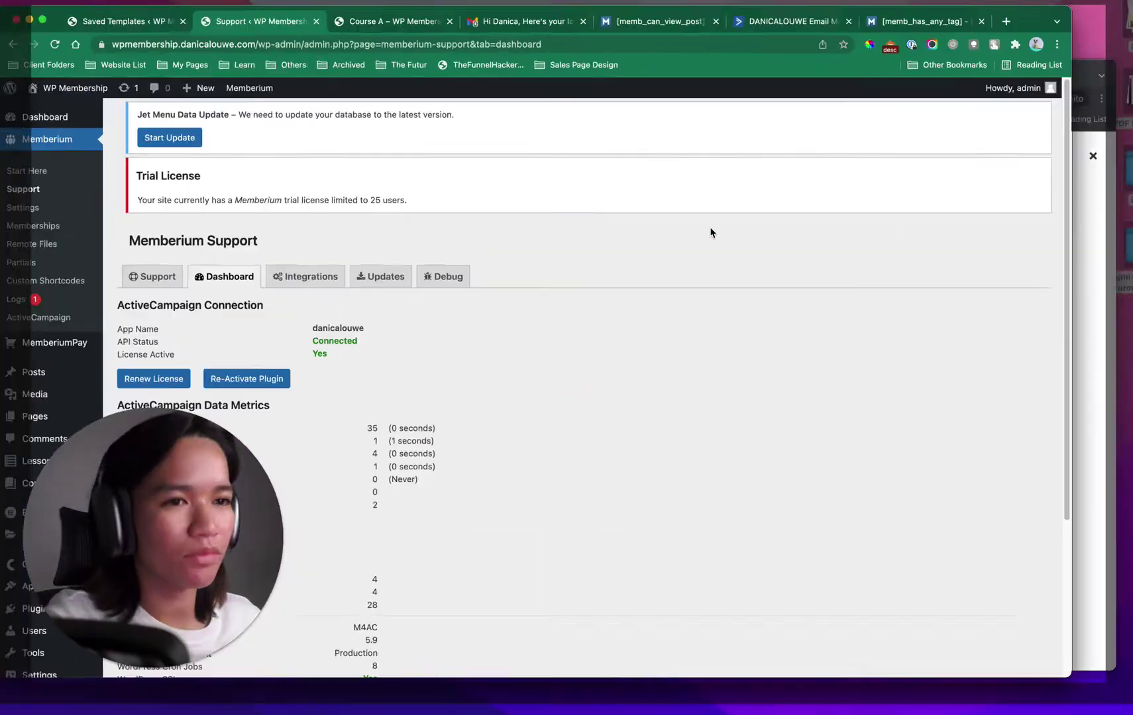
{"action": "mouse_move", "coordinate": [1093, 90]}
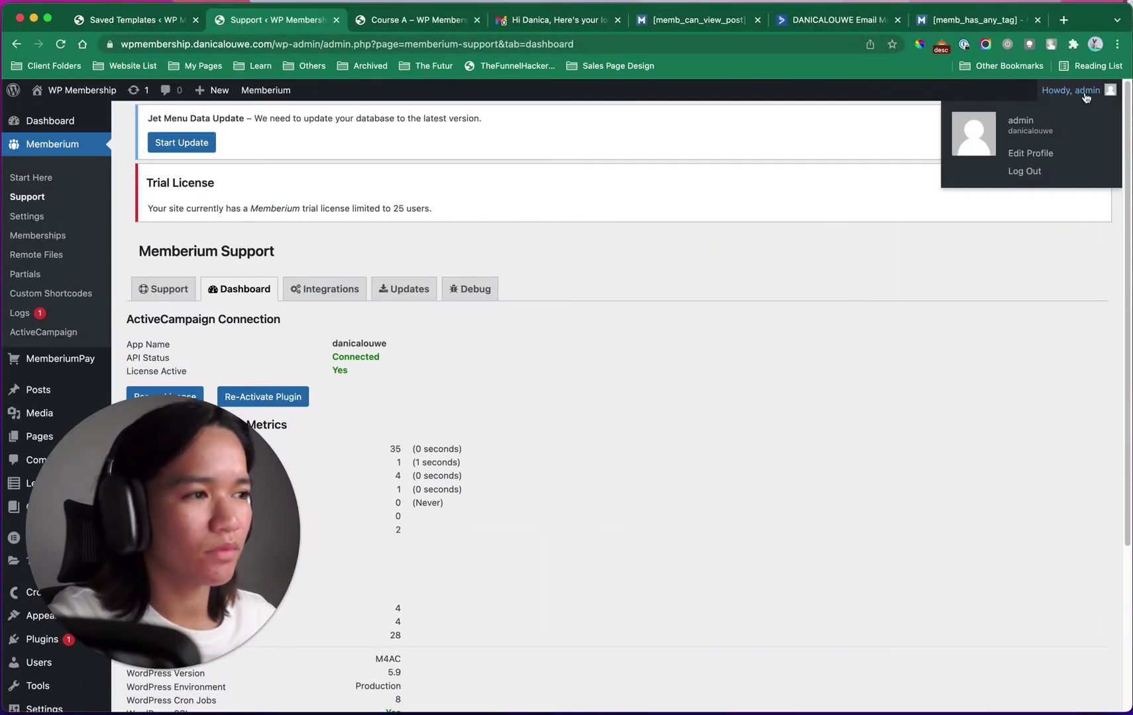
{"action": "right_click", "coordinate": [1015, 171]}
{"action": "left_click", "coordinate": [893, 286]}
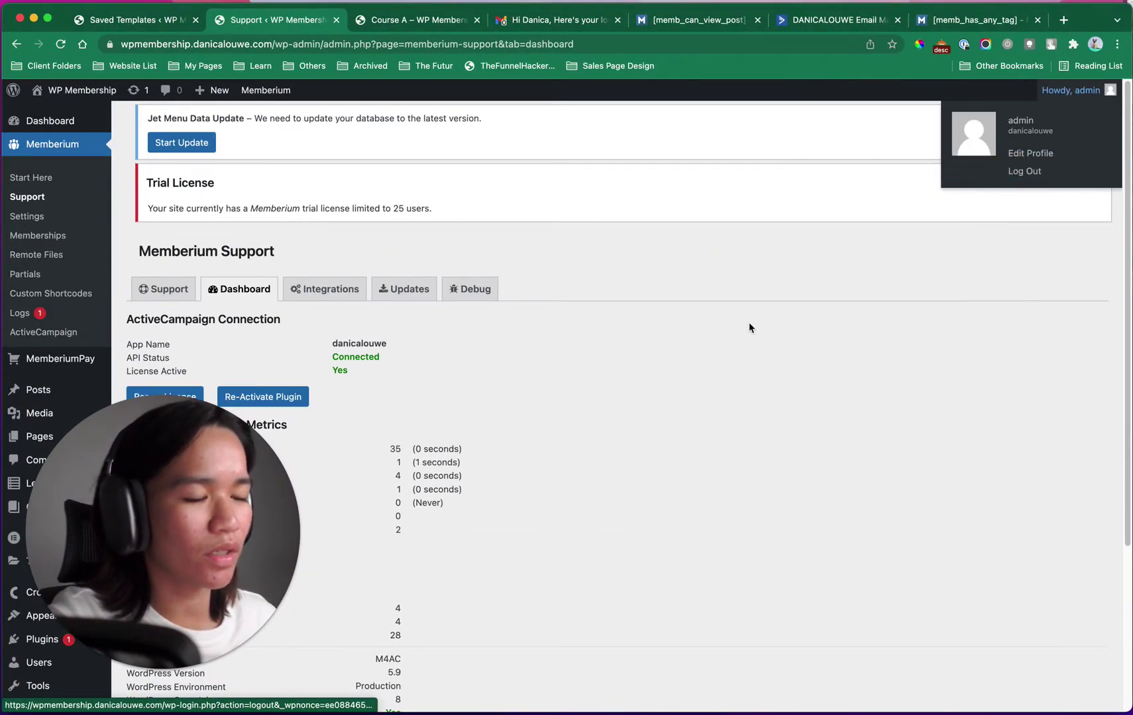
Step: Paste the log-out link into the private window's address bar to sign the member out
{"action": "key", "text": "ctrl+Up"}
{"action": "left_click", "coordinate": [940, 336]}
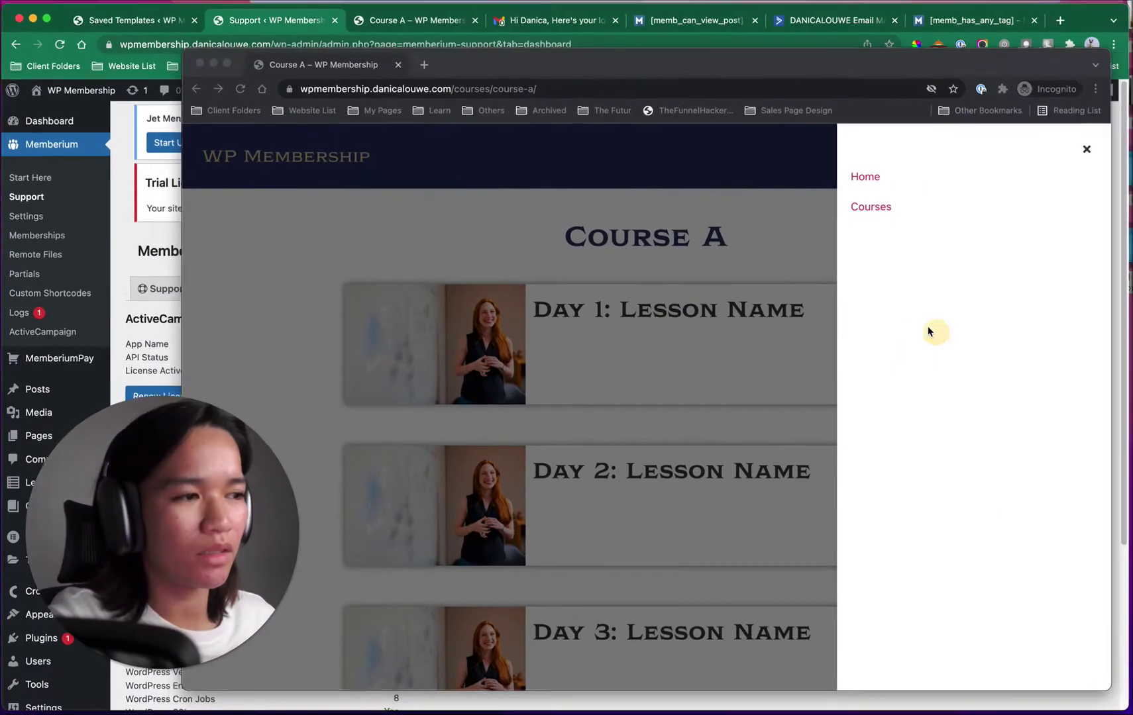
{"action": "left_click", "coordinate": [561, 91]}
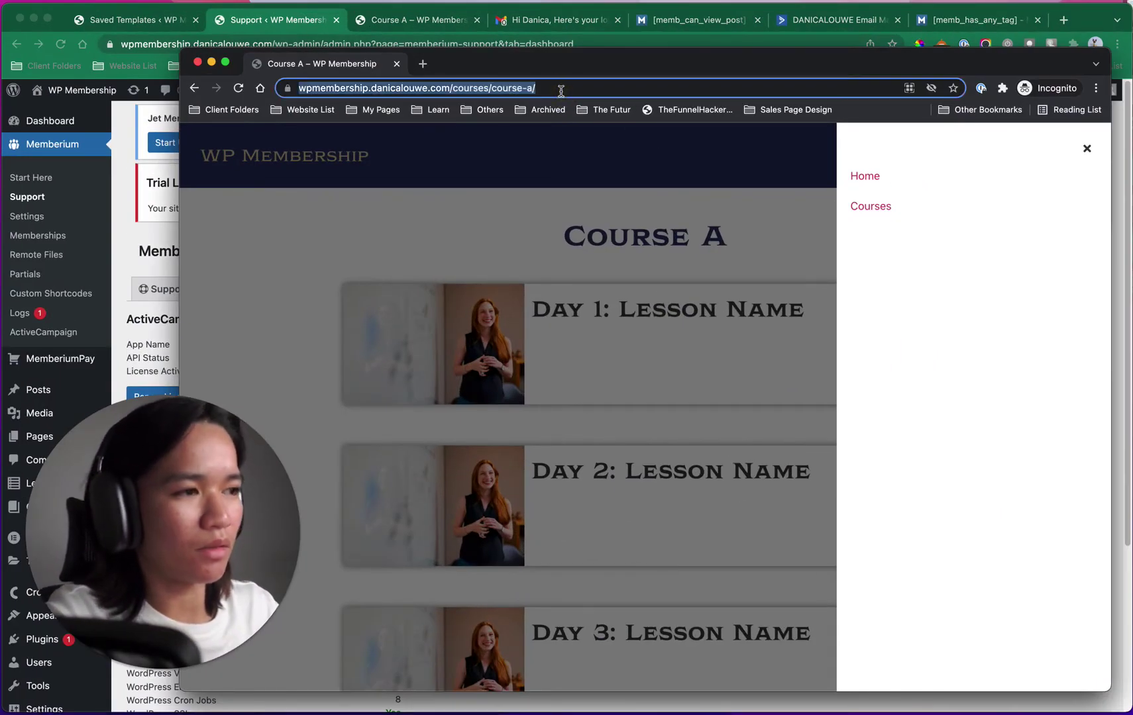
{"action": "key", "text": "super+v"}
{"action": "key", "text": "Return"}
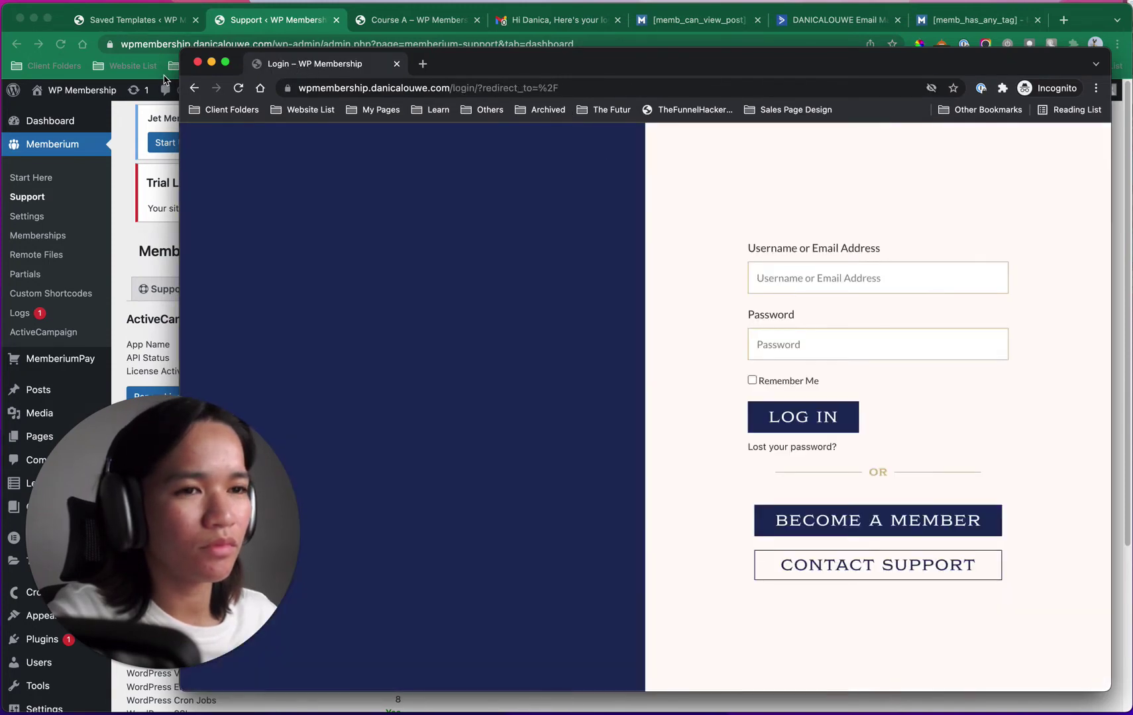
Step: Close the private window and open the membership site (wp) in a new private window
{"action": "left_click", "coordinate": [197, 62]}
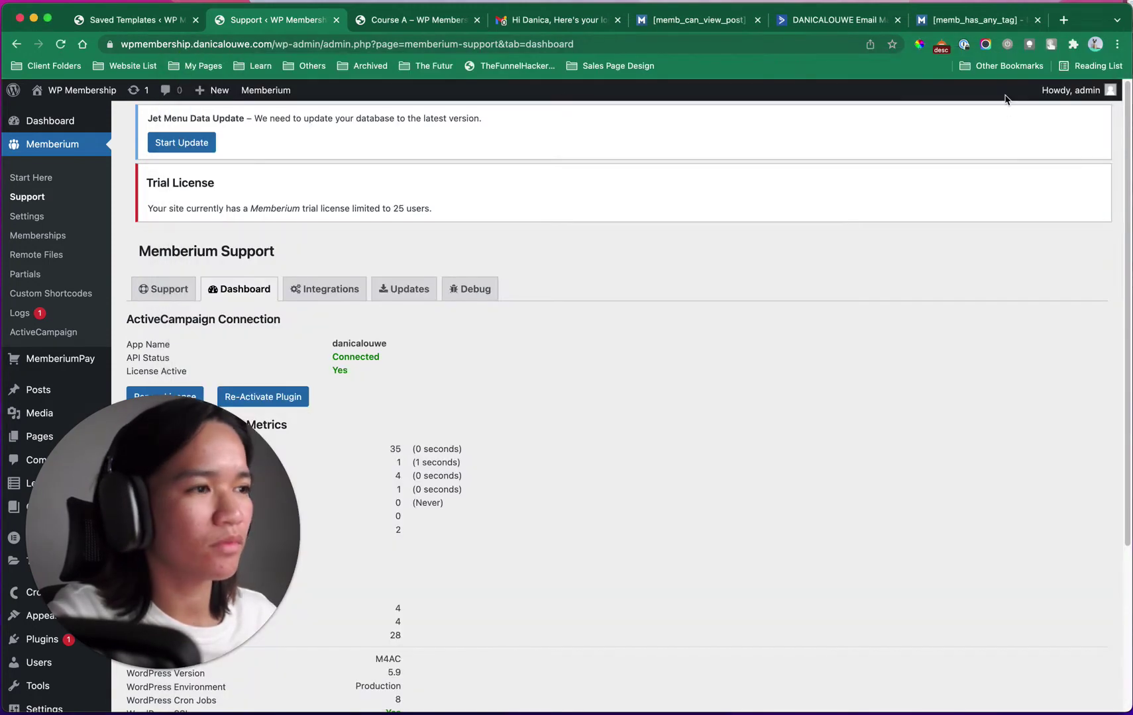
{"action": "left_click", "coordinate": [1116, 44]}
{"action": "left_click", "coordinate": [971, 105]}
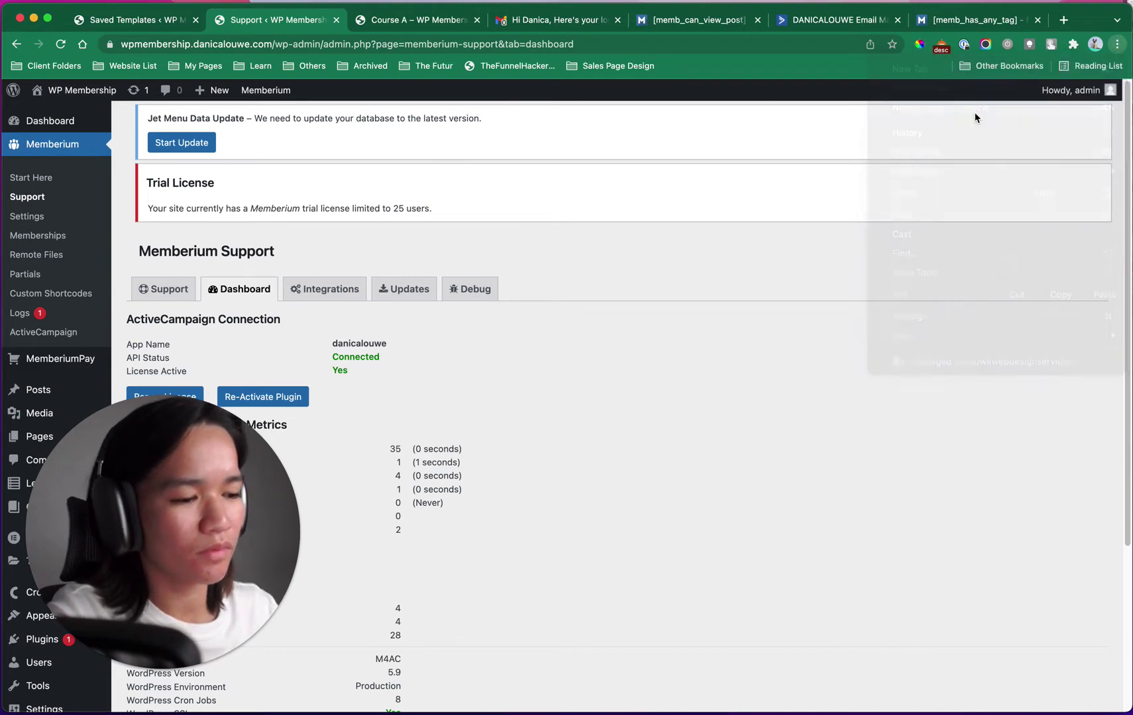
{"action": "type", "text": "wp"}
{"action": "key", "text": "Return"}
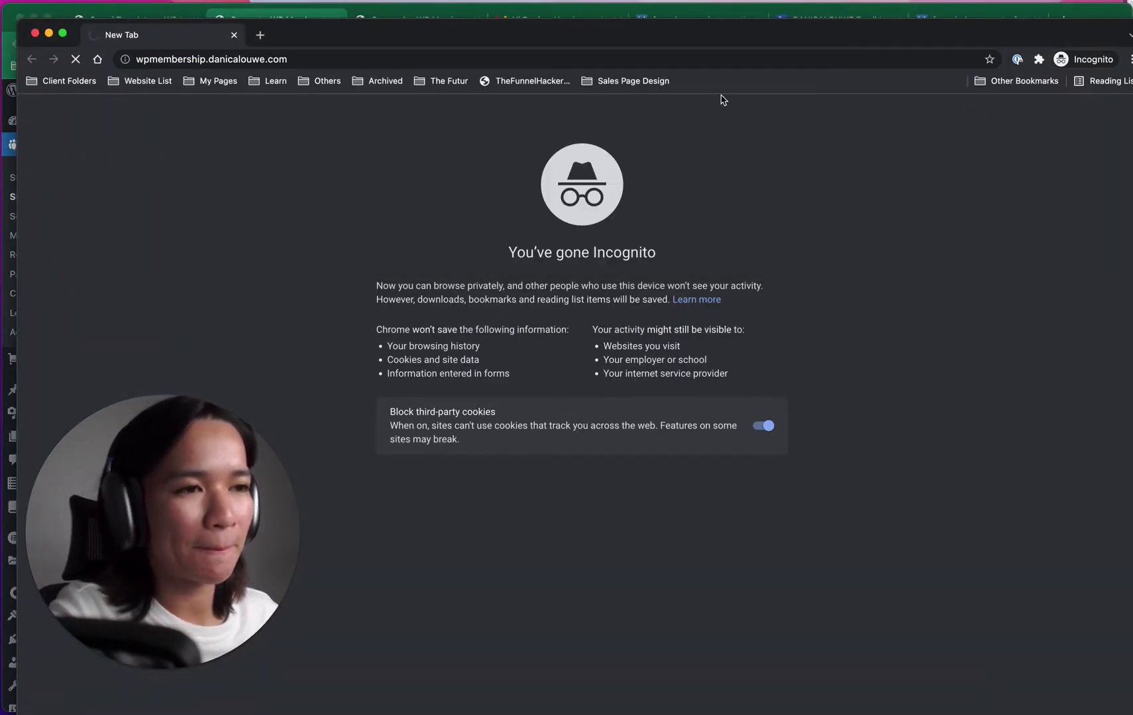
{"action": "left_click_drag", "start_coordinate": [587, 37], "coordinate": [590, 43]}
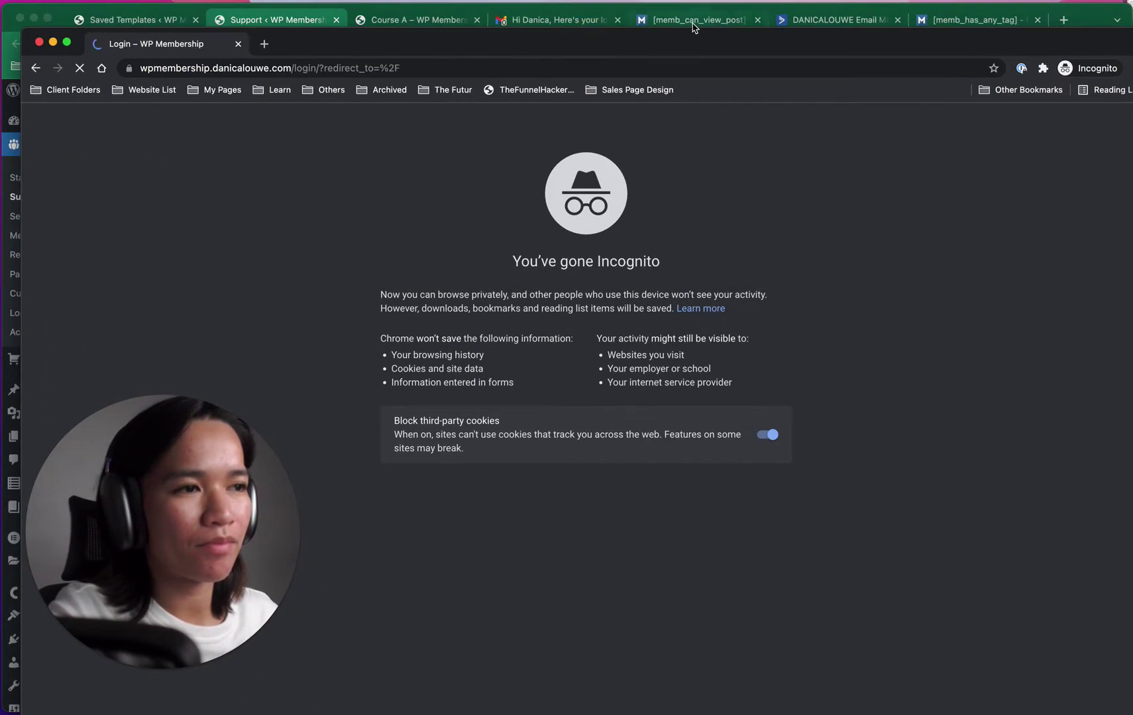
{"action": "left_click", "coordinate": [818, 20]}
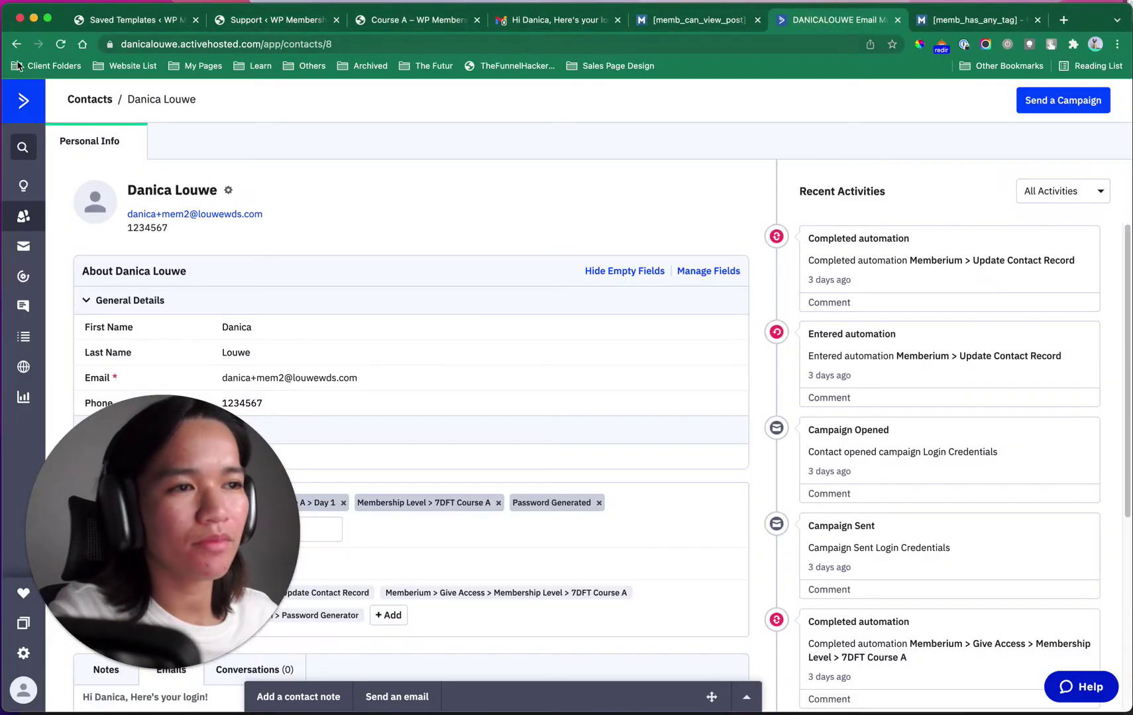
{"action": "left_click", "coordinate": [60, 44]}
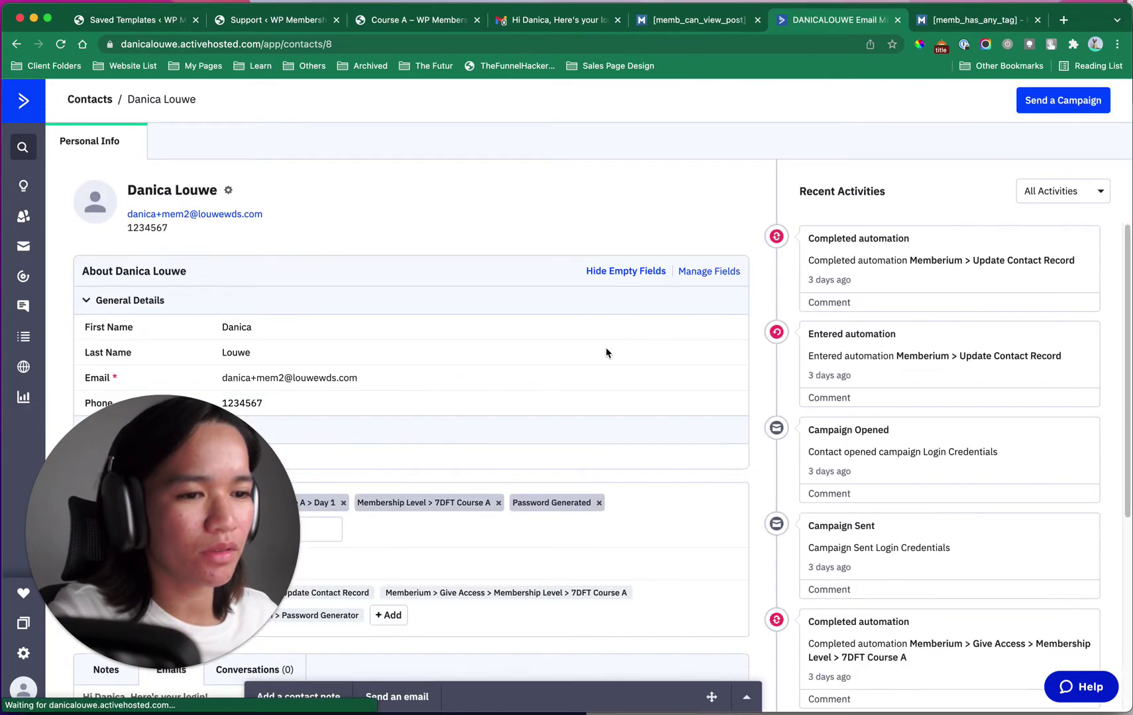
{"action": "left_click_drag", "start_coordinate": [179, 477], "coordinate": [590, 235]}
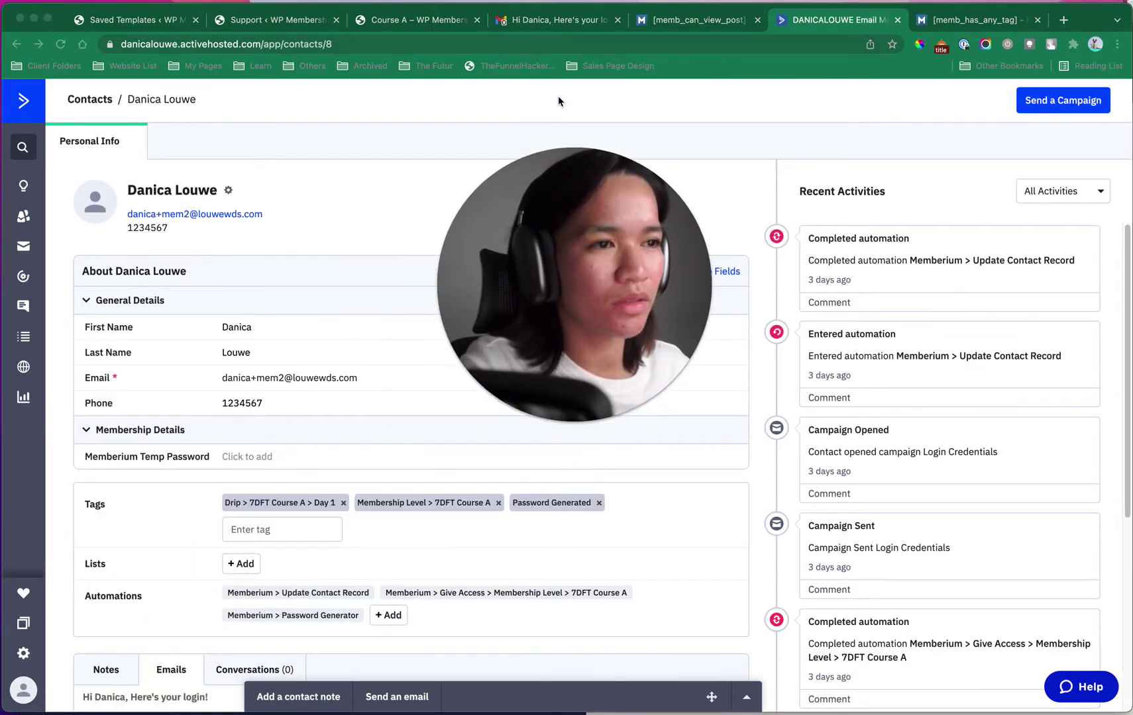
{"action": "left_click", "coordinate": [559, 19]}
Step: Copy the member's username from the Gmail login email into the login form's username field
{"action": "left_click_drag", "start_coordinate": [551, 343], "coordinate": [177, 398]}
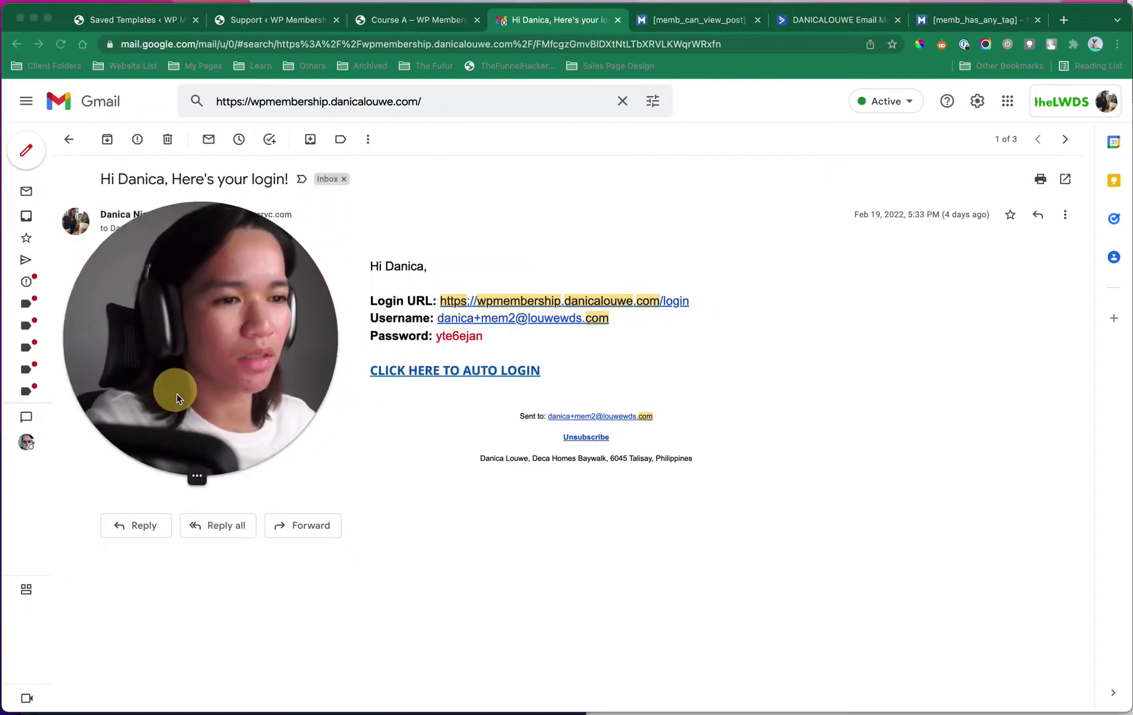
{"action": "left_click_drag", "start_coordinate": [625, 321], "coordinate": [438, 322]}
{"action": "left_click", "coordinate": [904, 455]}
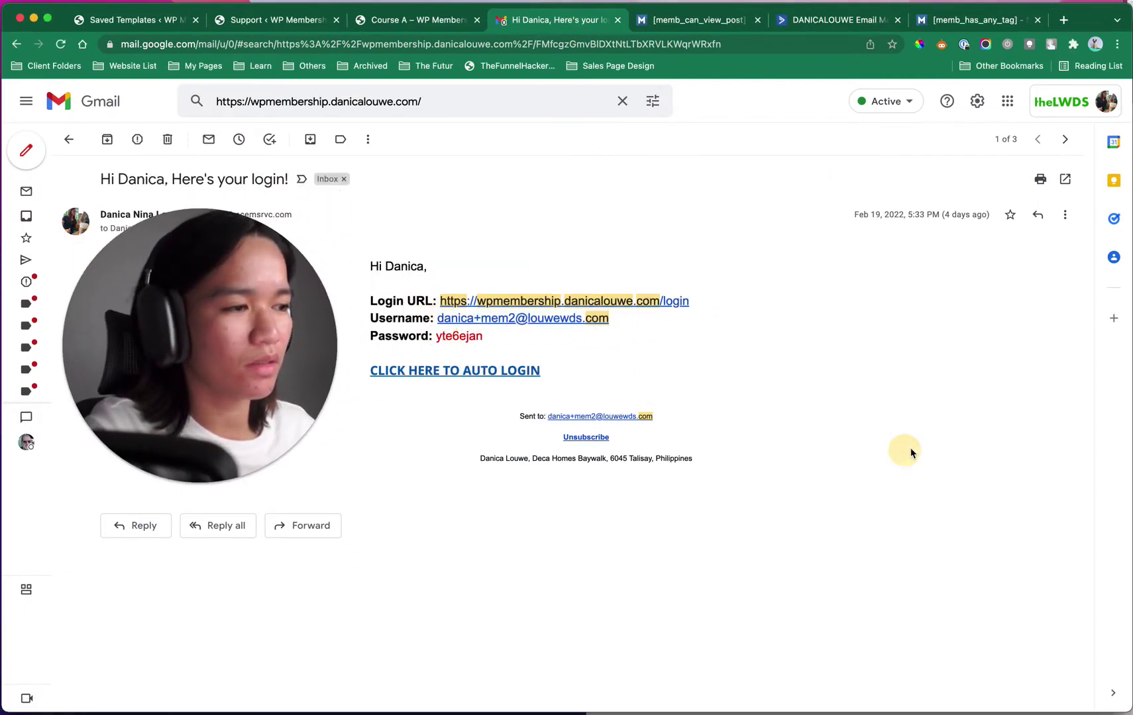
{"action": "key", "text": "ctrl+Up"}
{"action": "left_click", "coordinate": [927, 245]}
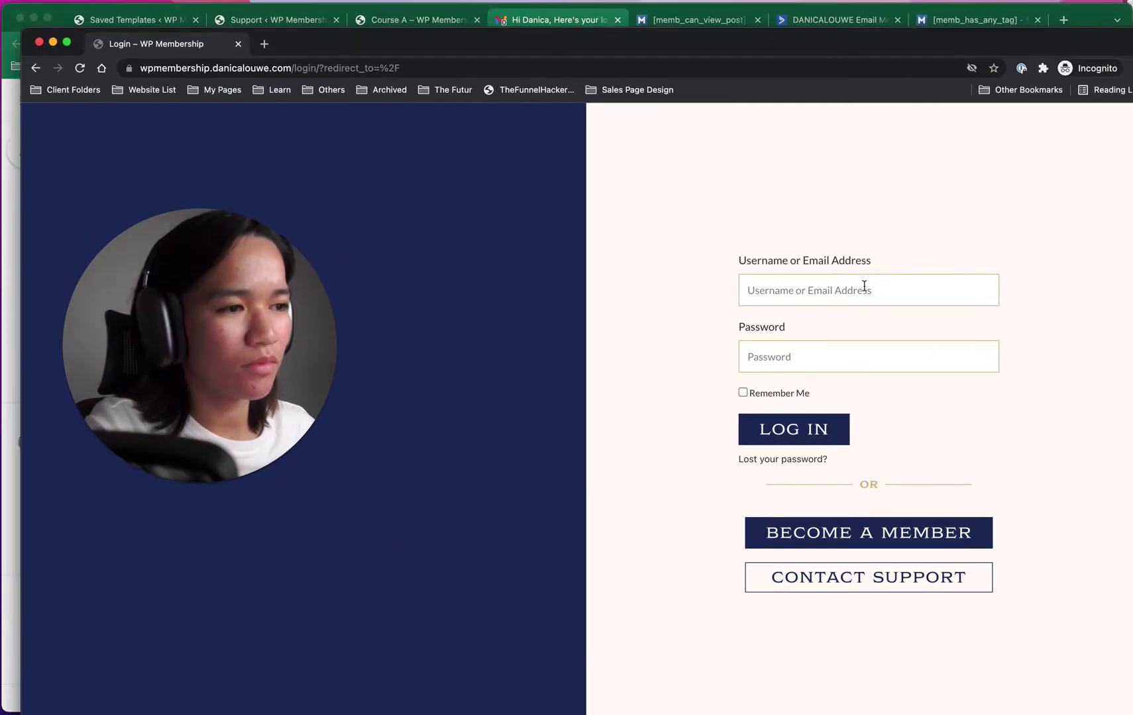
{"action": "left_click", "coordinate": [864, 285]}
{"action": "key", "text": "super+v"}
{"action": "left_click", "coordinate": [665, 333]}
Step: Copy the member's password from the email into the password field and log in
{"action": "key", "text": "ctrl+Up"}
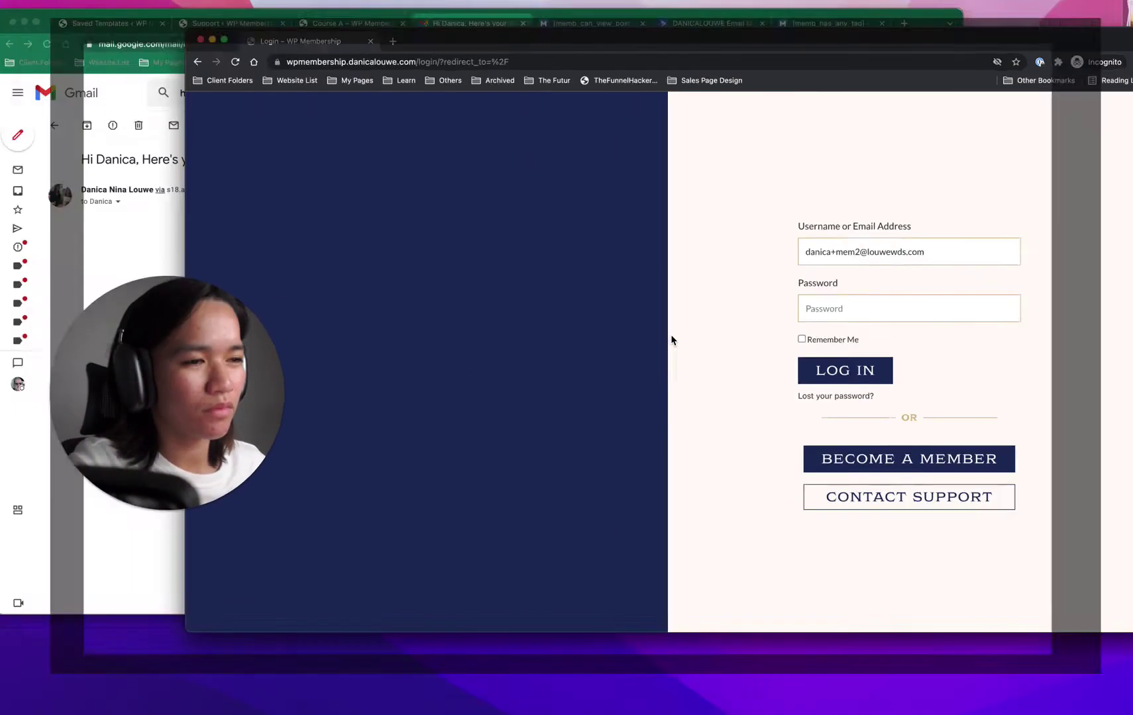
{"action": "left_click", "coordinate": [357, 251]}
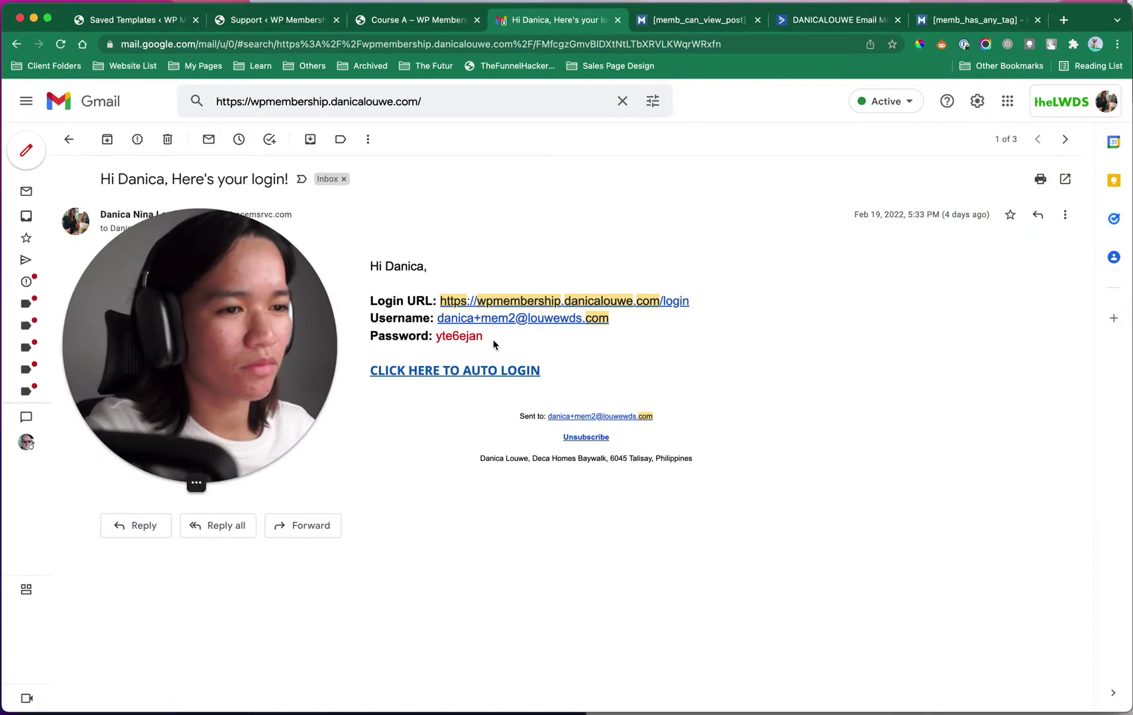
{"action": "left_click_drag", "start_coordinate": [492, 339], "coordinate": [436, 339]}
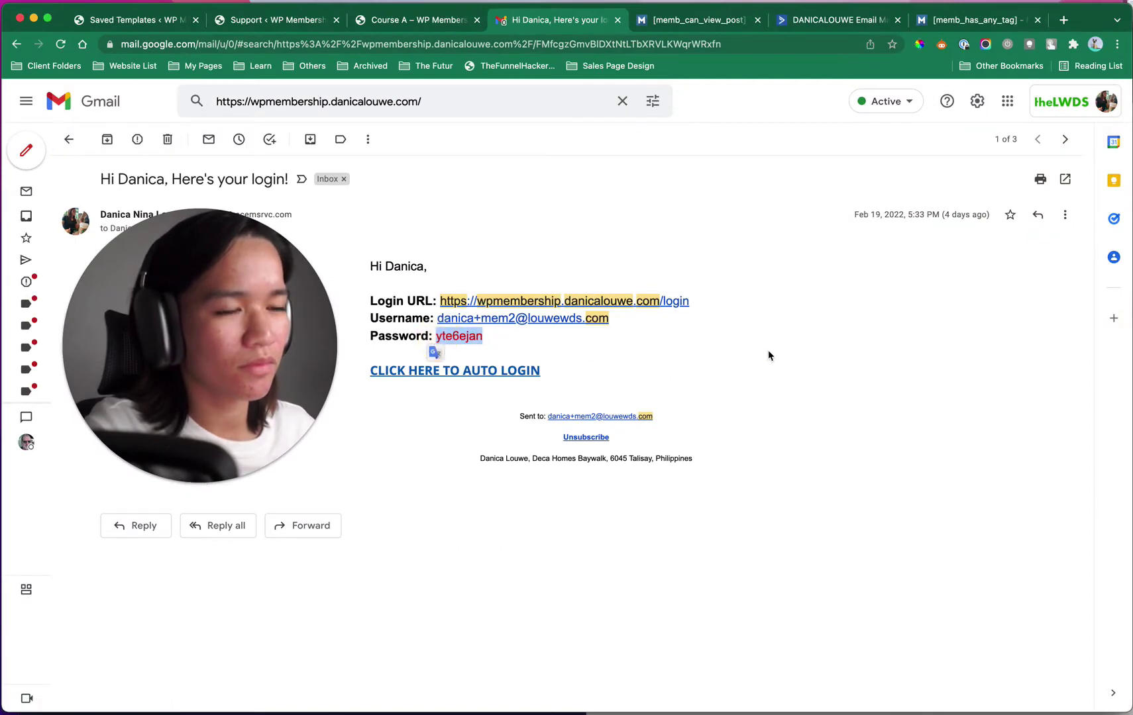
{"action": "key", "text": "super+c"}
{"action": "key", "text": "ctrl+Up"}
{"action": "left_click", "coordinate": [859, 243]}
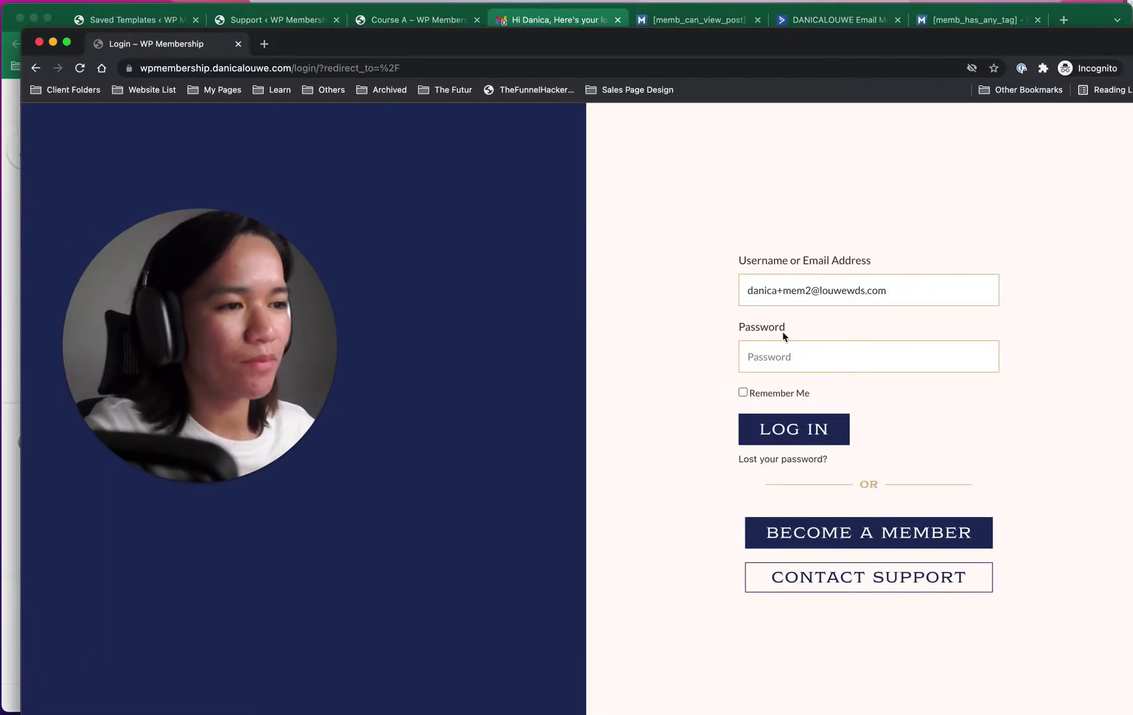
{"action": "left_click", "coordinate": [817, 351]}
{"action": "key", "text": "super+v"}
{"action": "left_click", "coordinate": [693, 349]}
{"action": "left_click", "coordinate": [792, 430]}
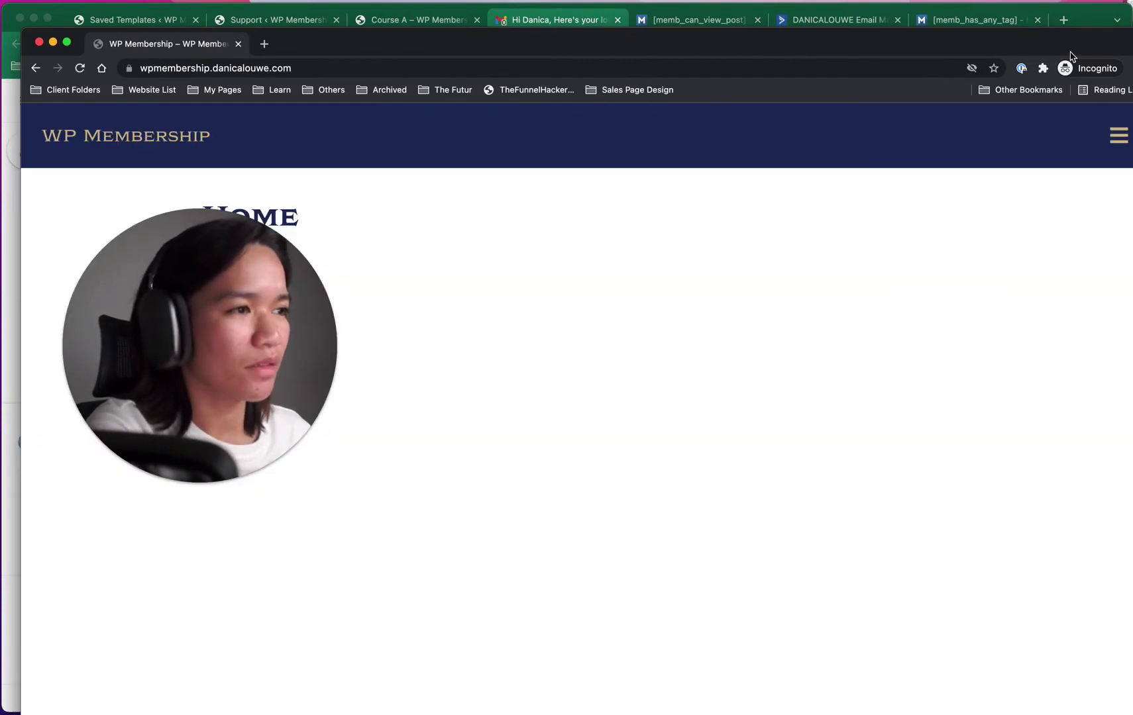
Step: Rearrange the private window and open Course A from the site's Courses page
{"action": "left_click_drag", "start_coordinate": [1071, 55], "coordinate": [1060, 52]}
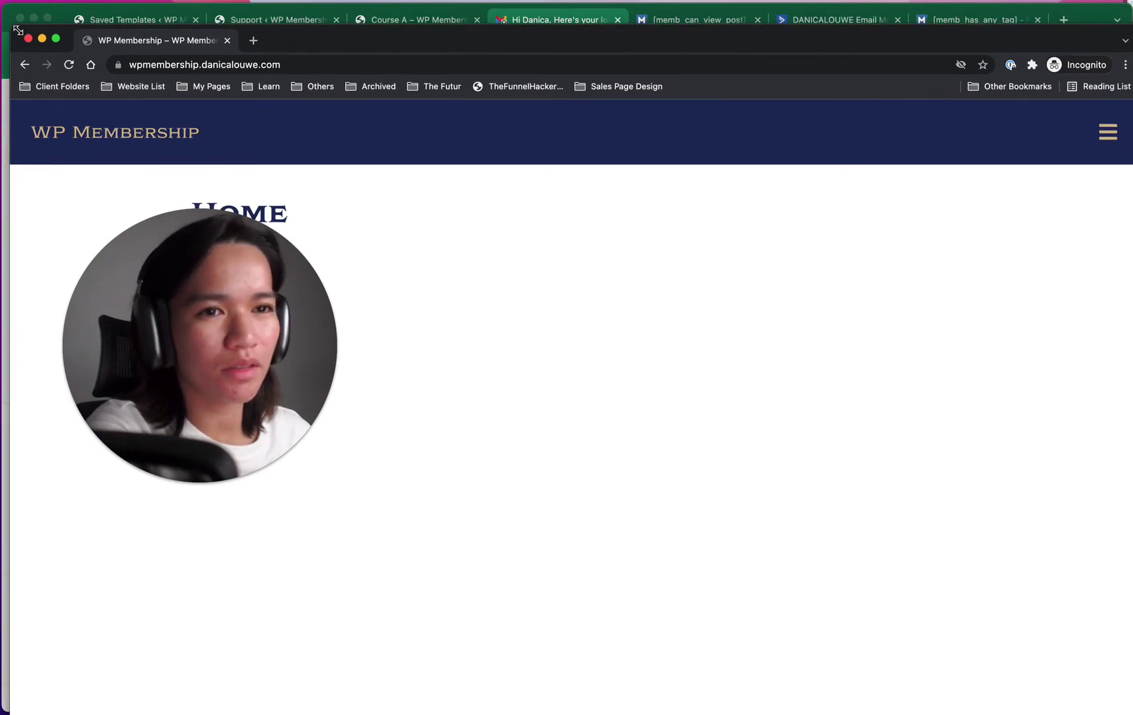
{"action": "left_click_drag", "start_coordinate": [15, 29], "coordinate": [169, 106]}
{"action": "left_click_drag", "start_coordinate": [561, 117], "coordinate": [540, 45]}
{"action": "left_click_drag", "start_coordinate": [301, 328], "coordinate": [238, 517]}
{"action": "left_click", "coordinate": [1082, 133]}
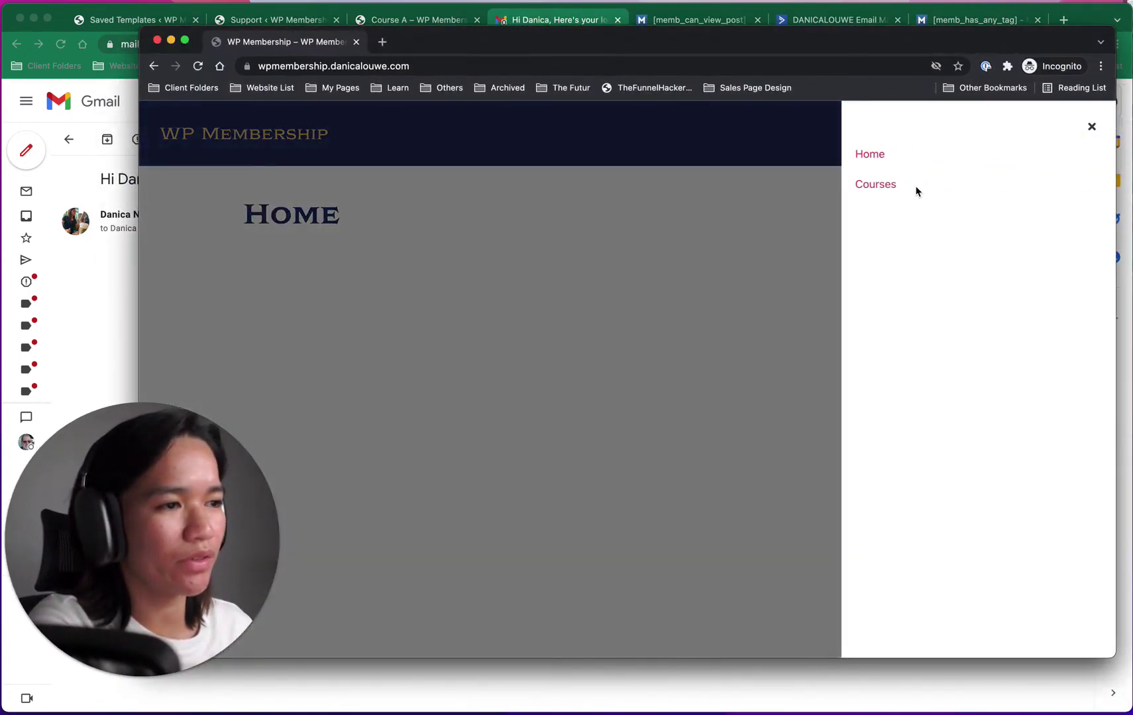
{"action": "left_click", "coordinate": [889, 186]}
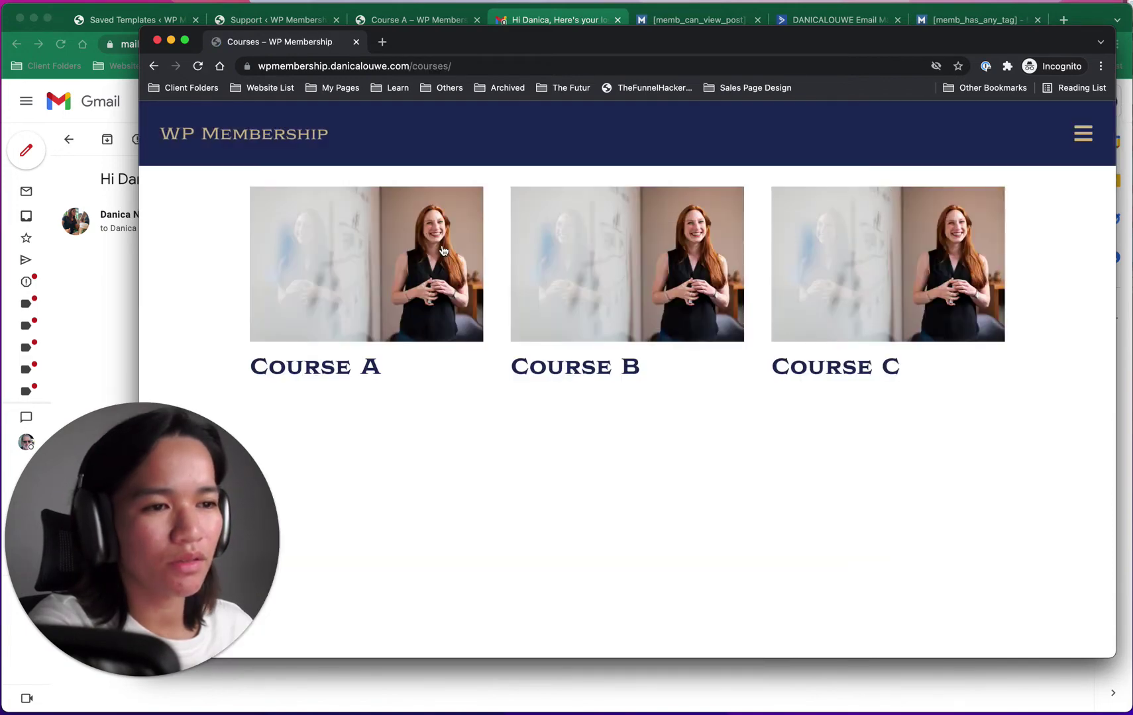
{"action": "left_click", "coordinate": [412, 259]}
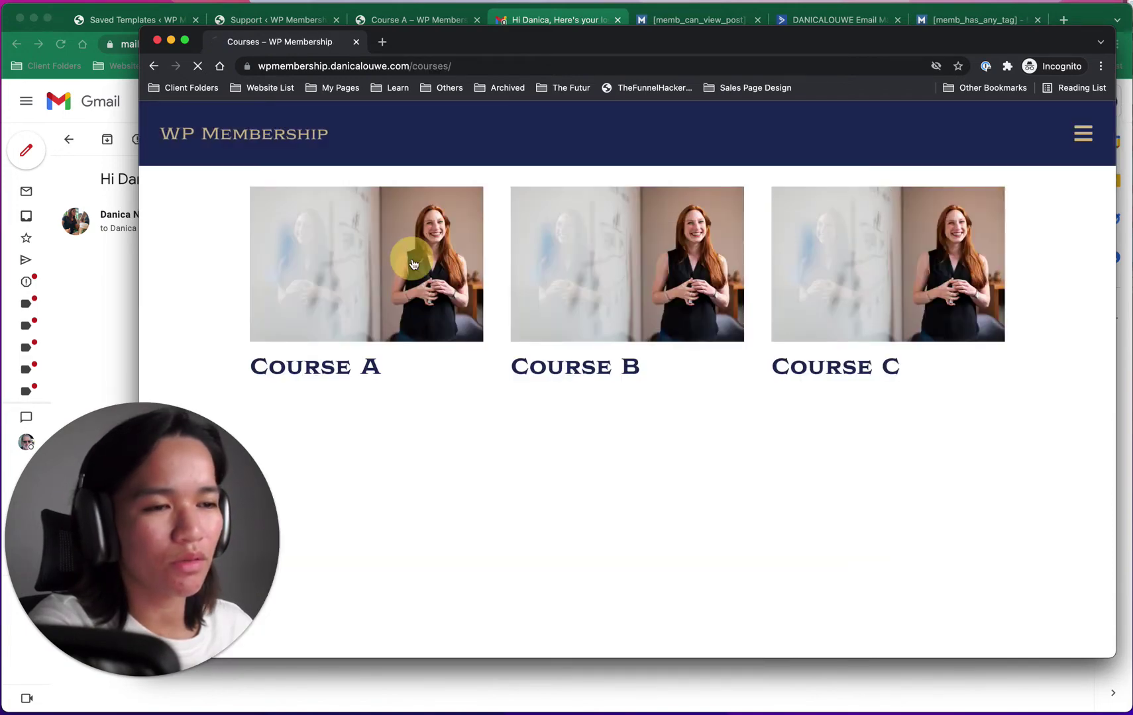
Step: Scroll the Course A lessons, confirming Days 1–3 completed and Days 4–7 locked
{"action": "scroll", "coordinate": [814, 427], "scroll_direction": "down", "scroll_amount": 10}
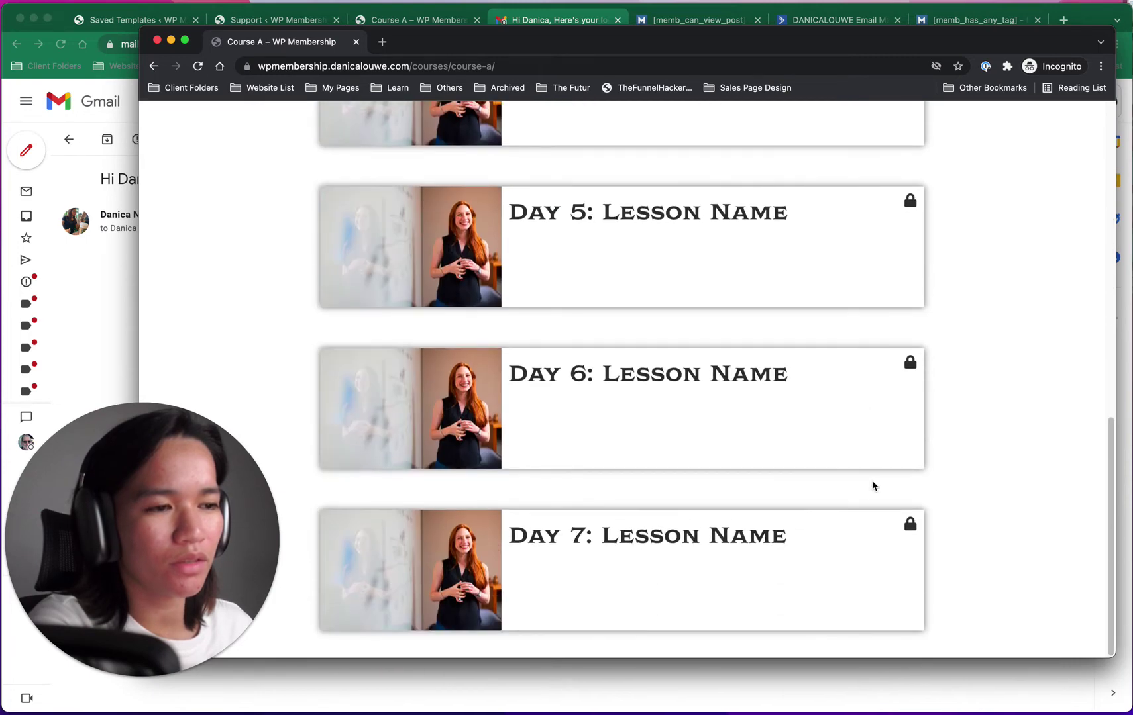
{"action": "scroll", "coordinate": [798, 555], "scroll_direction": "up", "scroll_amount": 10}
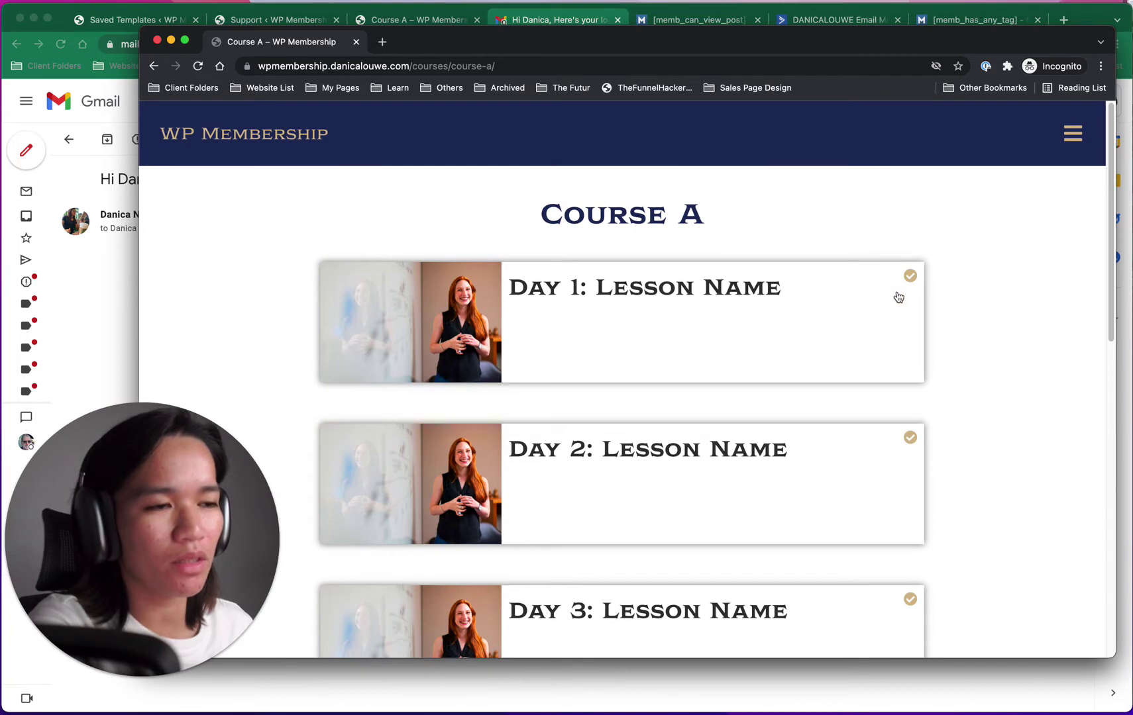
{"action": "scroll", "coordinate": [855, 306], "scroll_direction": "down", "scroll_amount": 1}
{"action": "scroll", "coordinate": [855, 306], "scroll_direction": "down", "scroll_amount": 7}
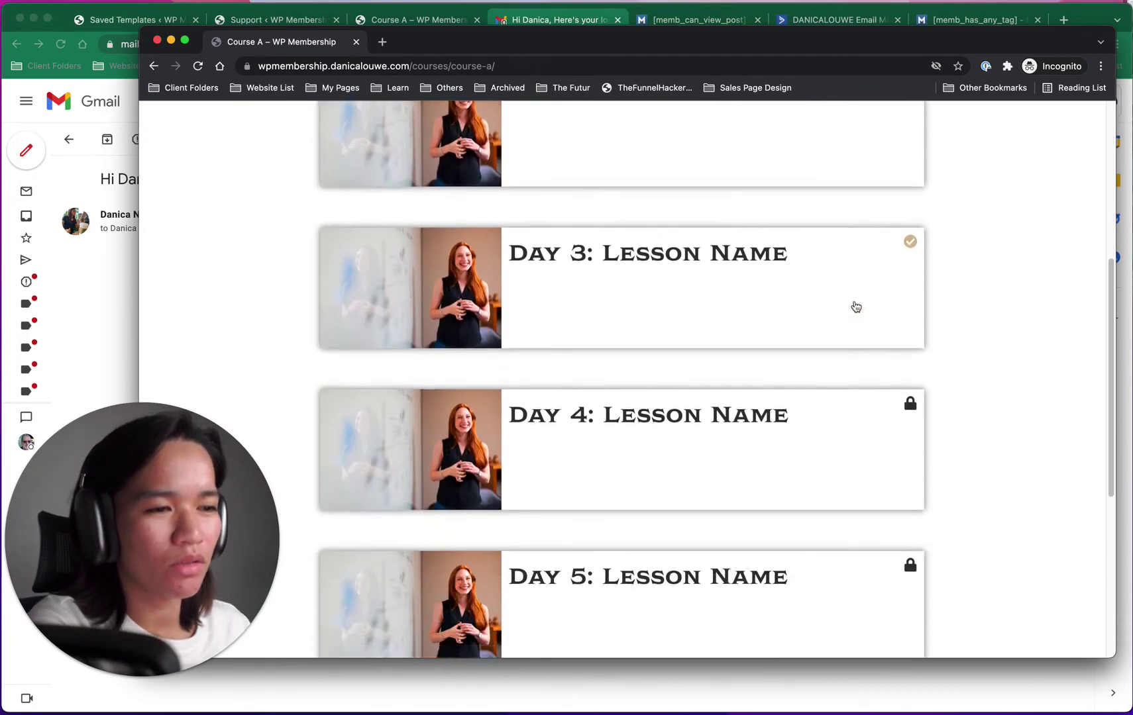
{"action": "scroll", "coordinate": [855, 306], "scroll_direction": "up", "scroll_amount": 2}
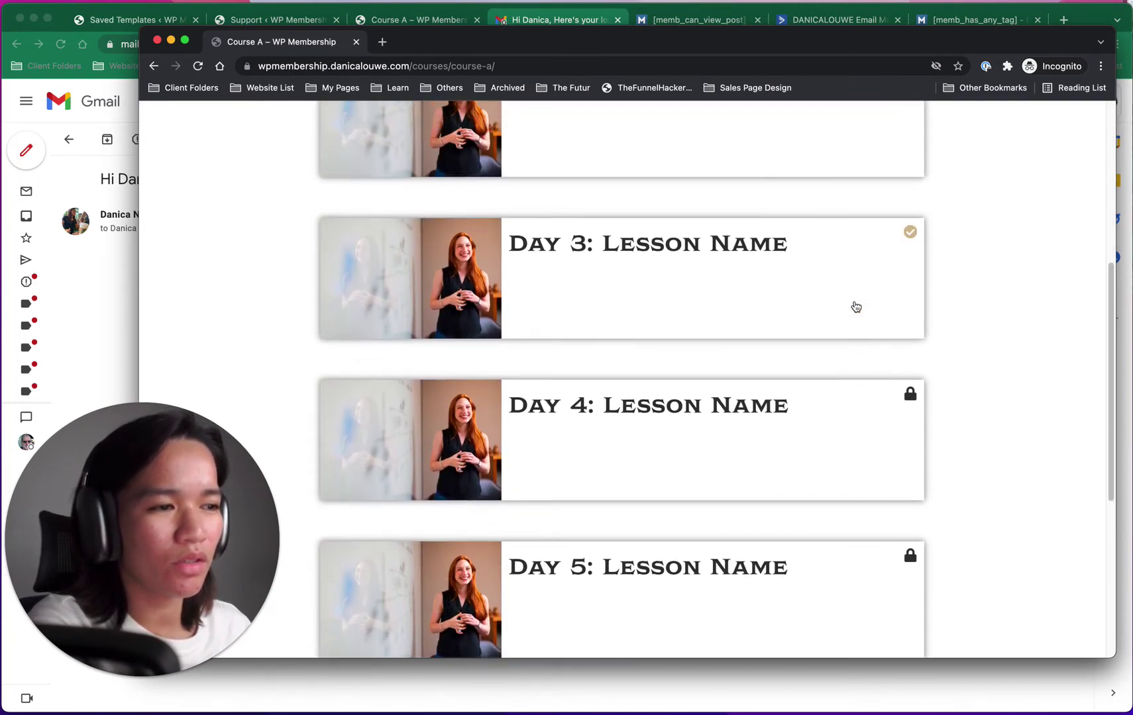
{"action": "scroll", "coordinate": [814, 413], "scroll_direction": "down", "scroll_amount": 6}
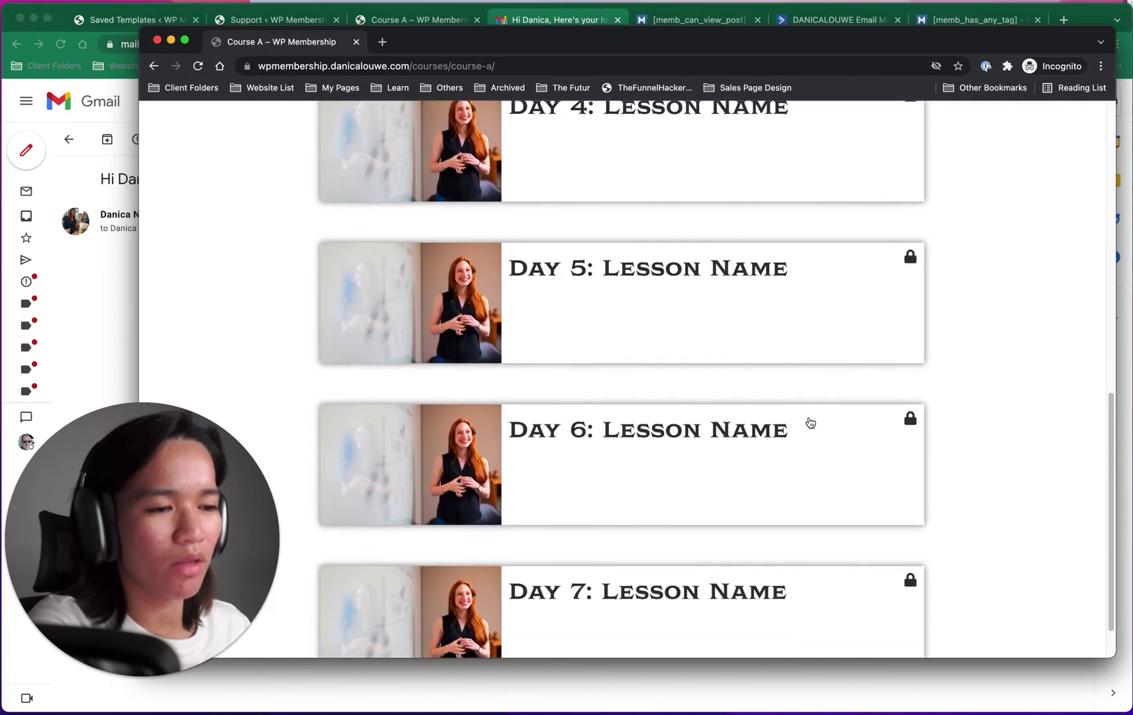
{"action": "left_click", "coordinate": [108, 278]}
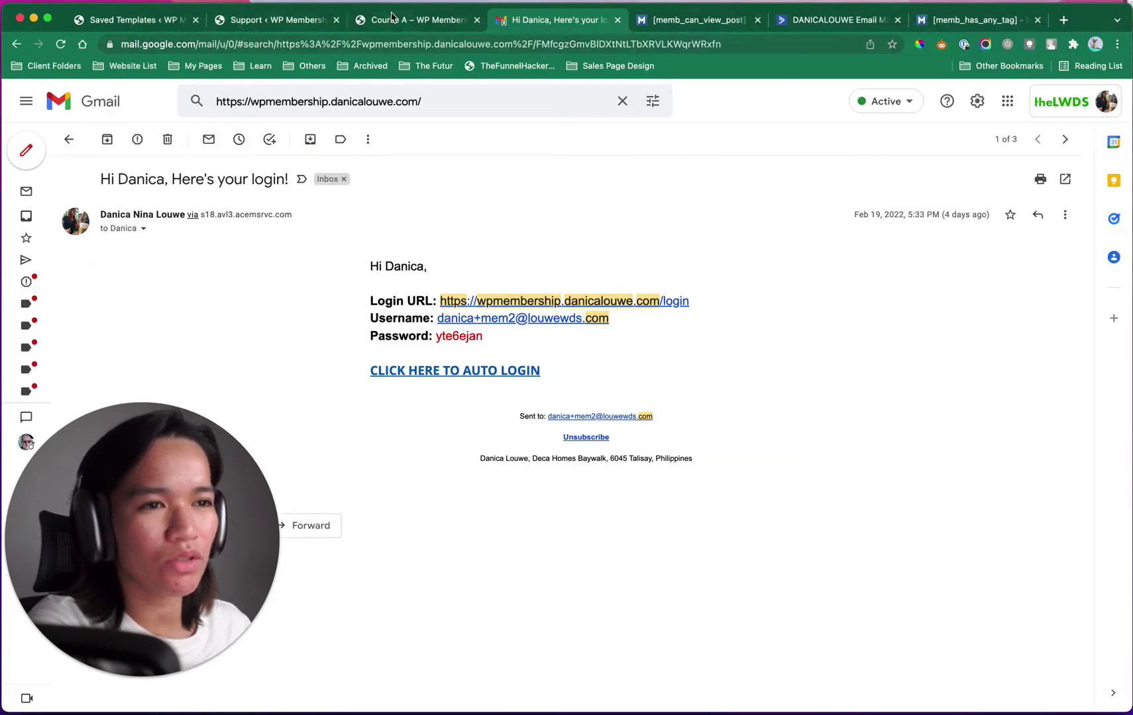
{"action": "left_click", "coordinate": [278, 22]}
Step: Open the member's Edit User profile from All Users and scroll to the Completed Course A Day 1–3 tags
{"action": "left_click", "coordinate": [133, 19]}
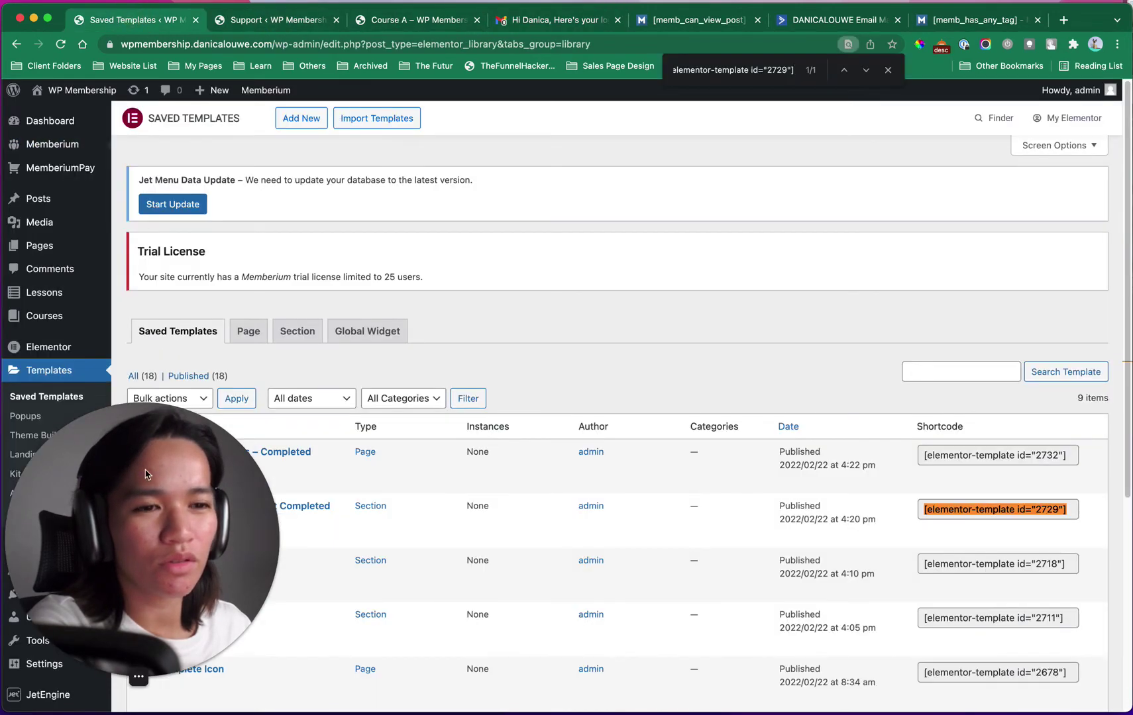
{"action": "left_click_drag", "start_coordinate": [148, 482], "coordinate": [813, 238]}
{"action": "left_click", "coordinate": [555, 334]}
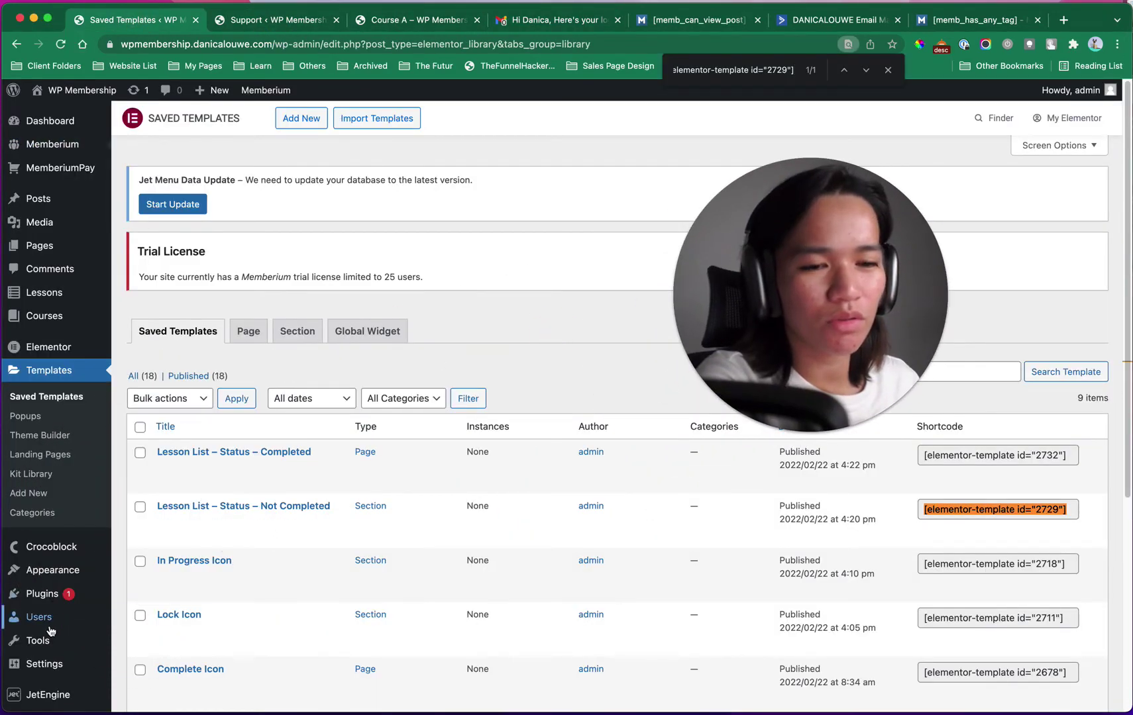
{"action": "left_click", "coordinate": [138, 626]}
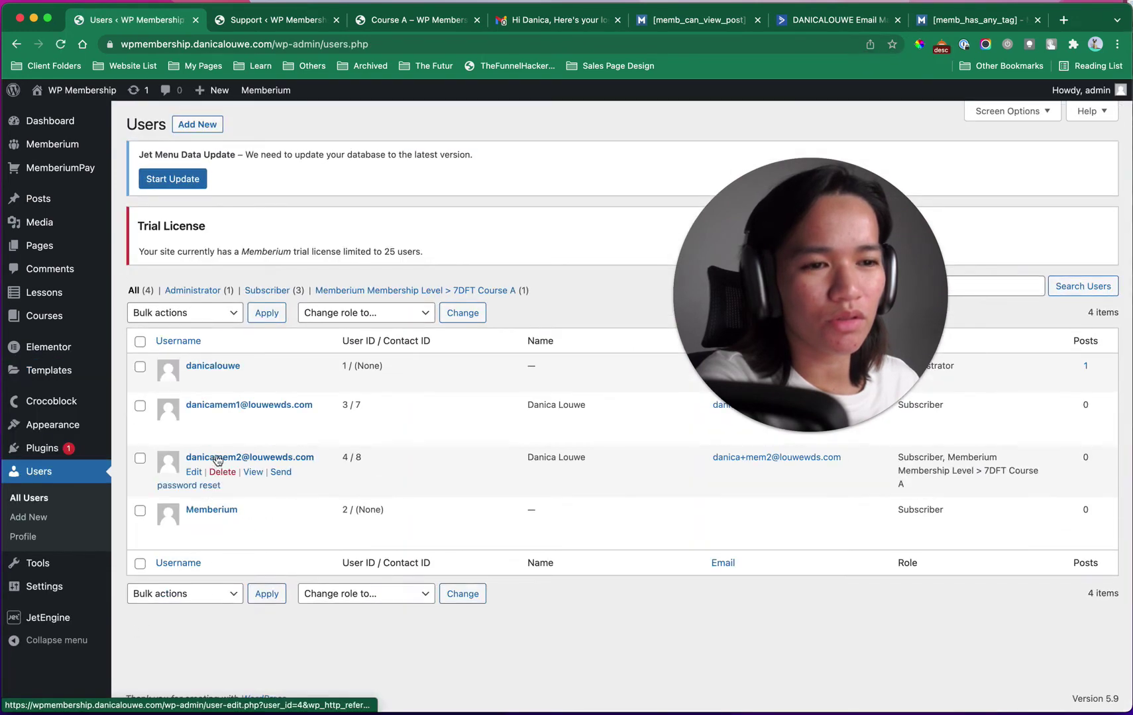
{"action": "left_click", "coordinate": [219, 459]}
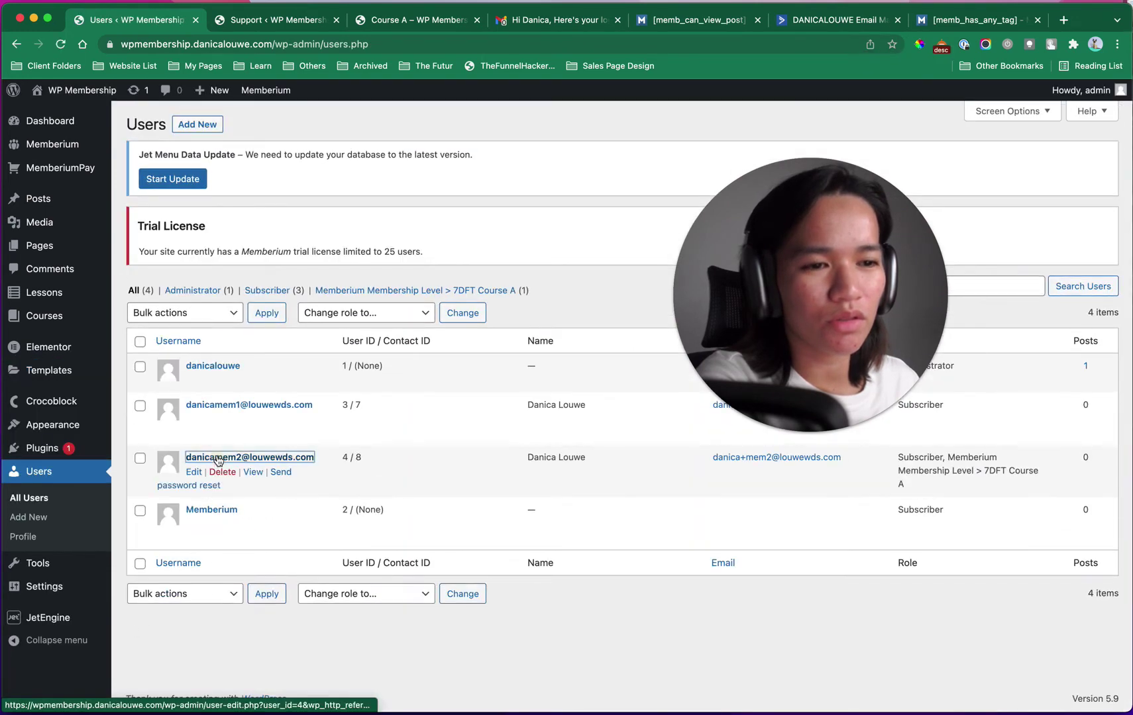
{"action": "scroll", "coordinate": [506, 438], "scroll_direction": "down", "scroll_amount": 10}
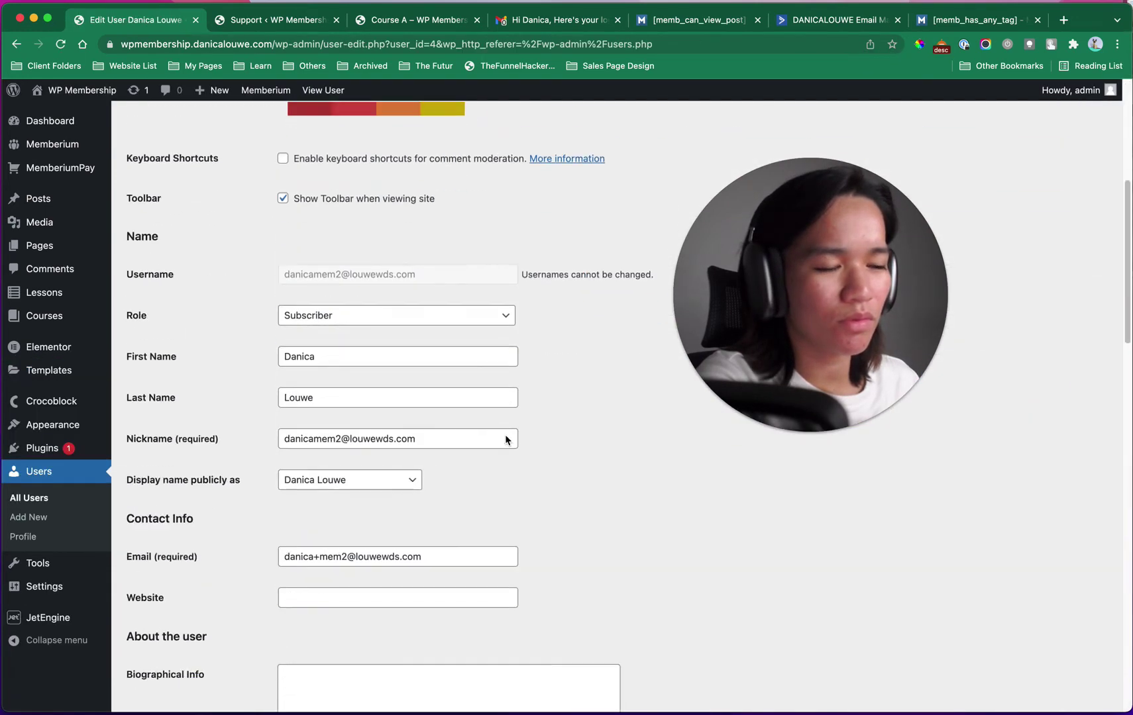
{"action": "scroll", "coordinate": [534, 447], "scroll_direction": "down", "scroll_amount": 7}
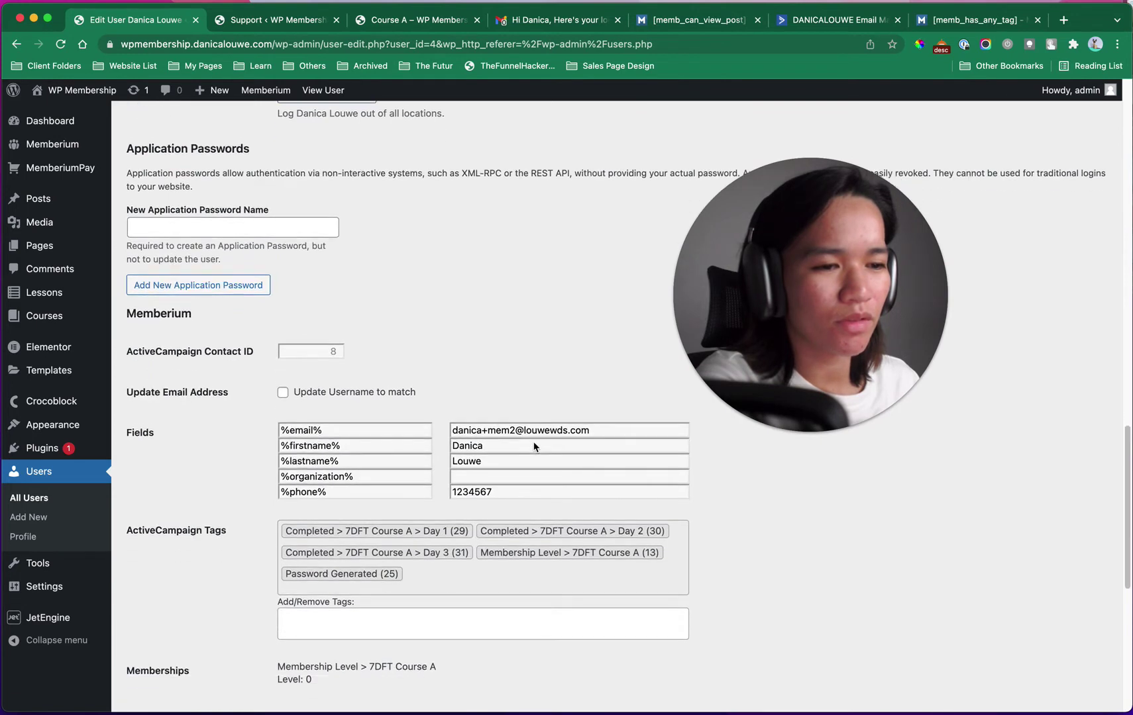
{"action": "scroll", "coordinate": [534, 447], "scroll_direction": "down", "scroll_amount": 2}
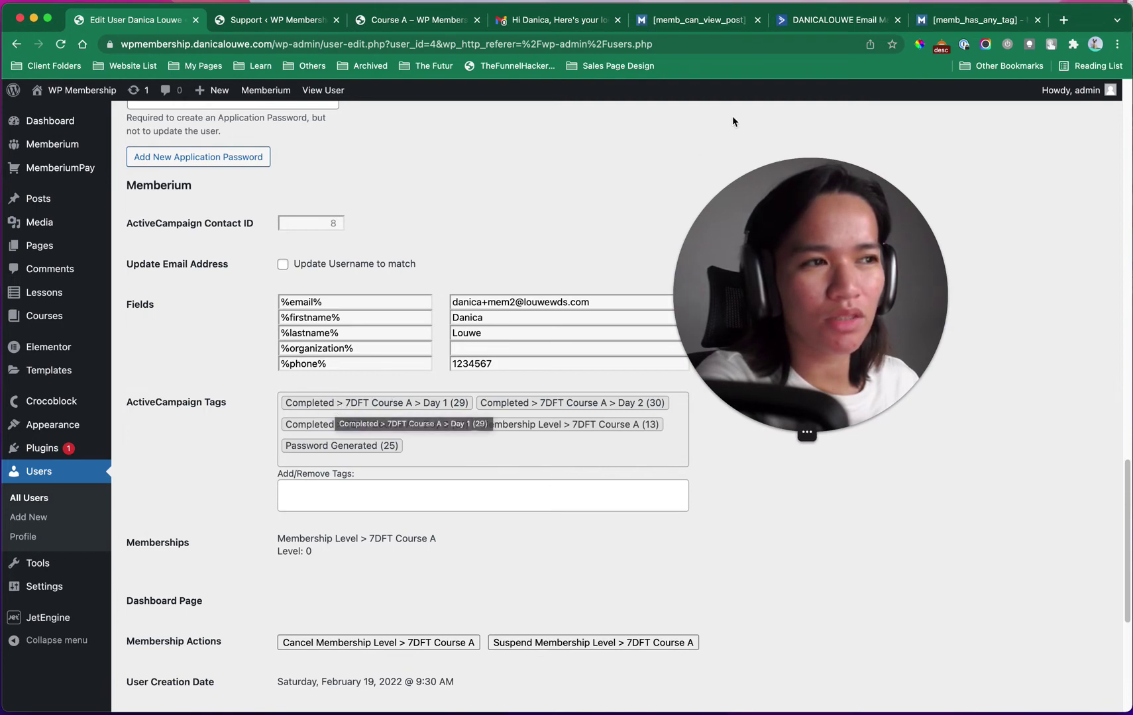
{"action": "left_click", "coordinate": [836, 20]}
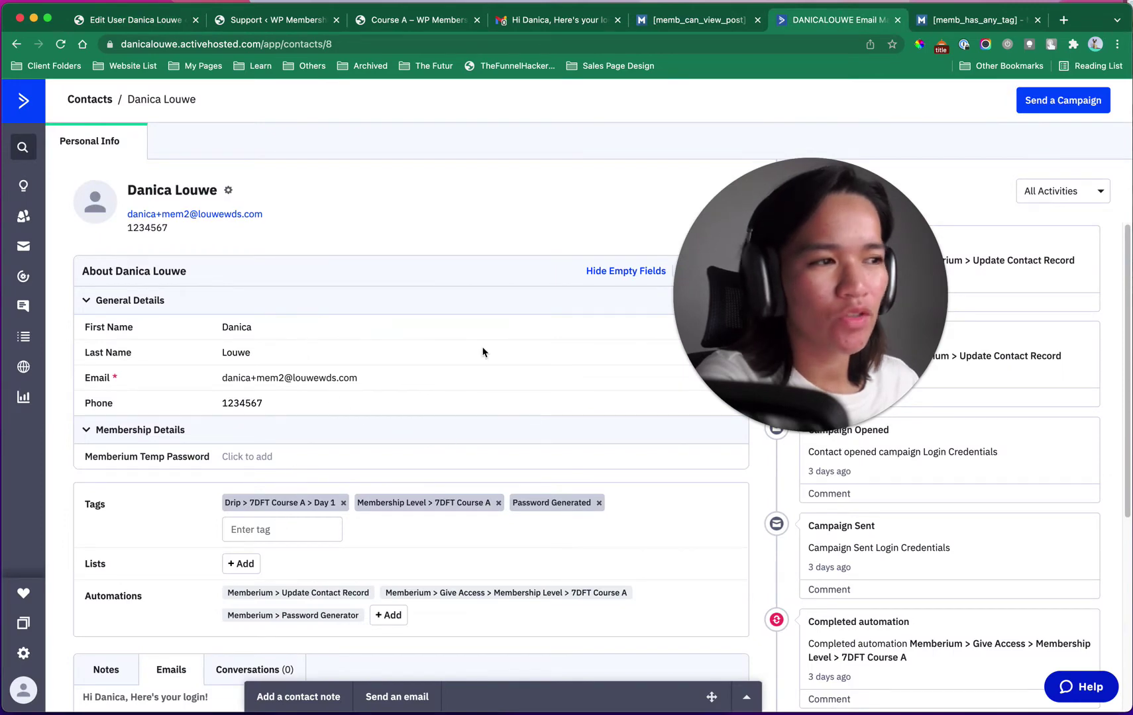
Step: Add the contact to the Memberium > Update Contact Record automation from the contact's Automations section
{"action": "scroll", "coordinate": [482, 351], "scroll_direction": "down", "scroll_amount": 3}
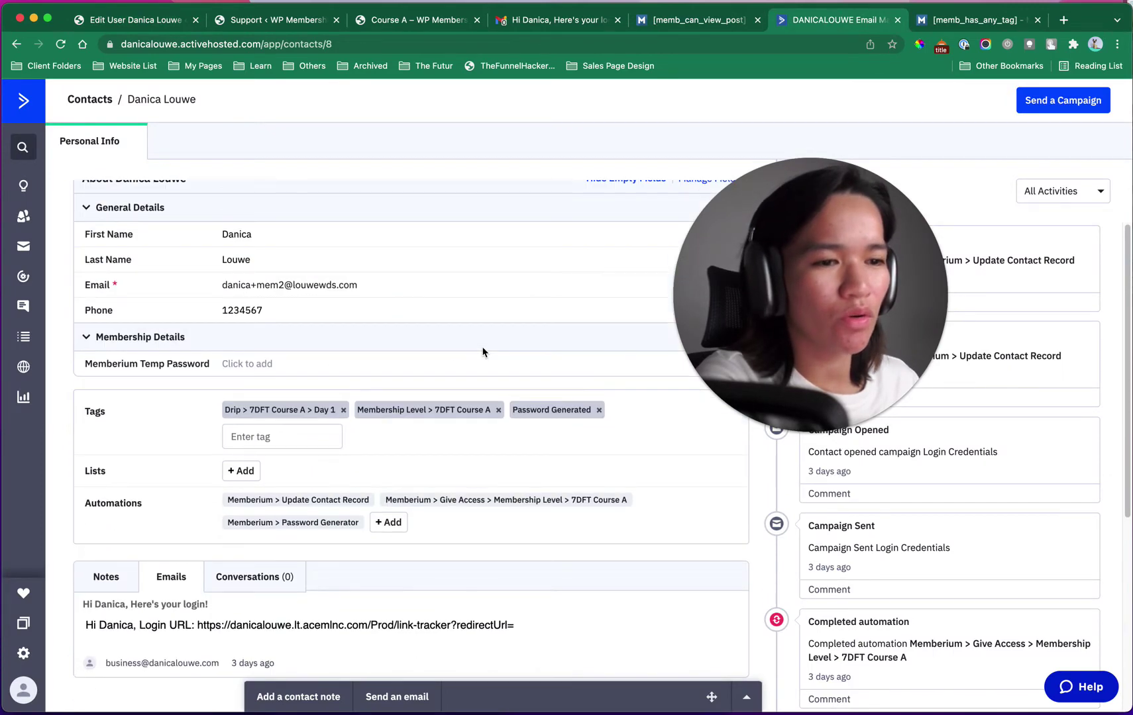
{"action": "left_click", "coordinate": [391, 523]}
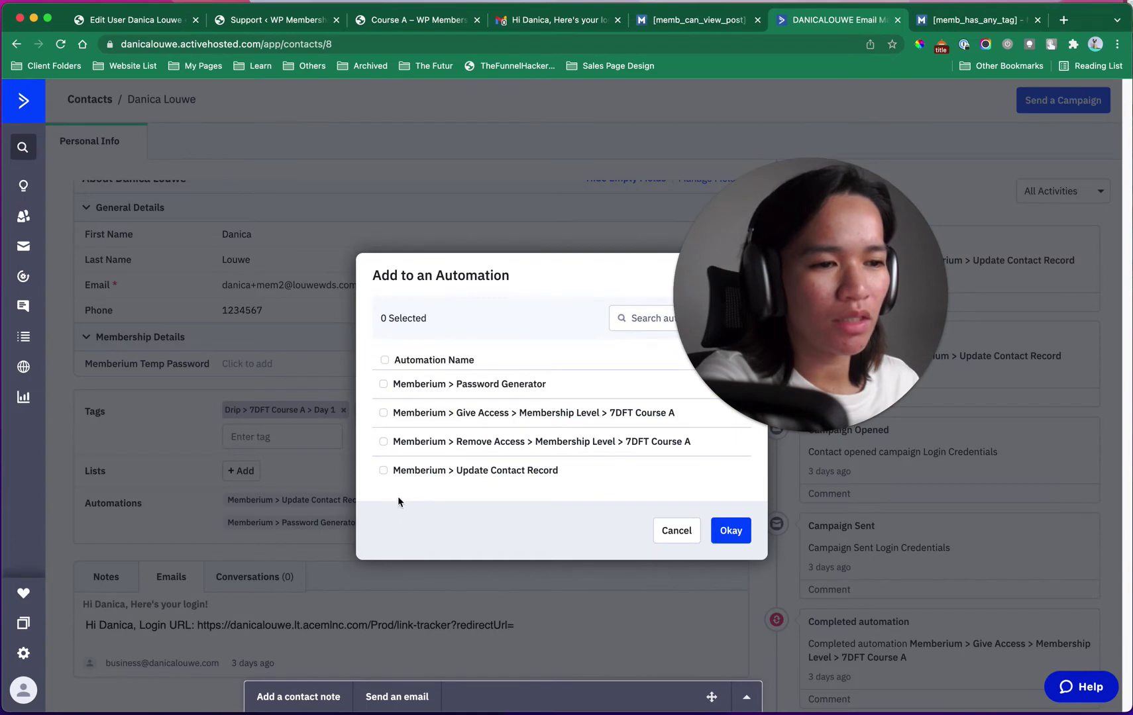
{"action": "left_click", "coordinate": [382, 471]}
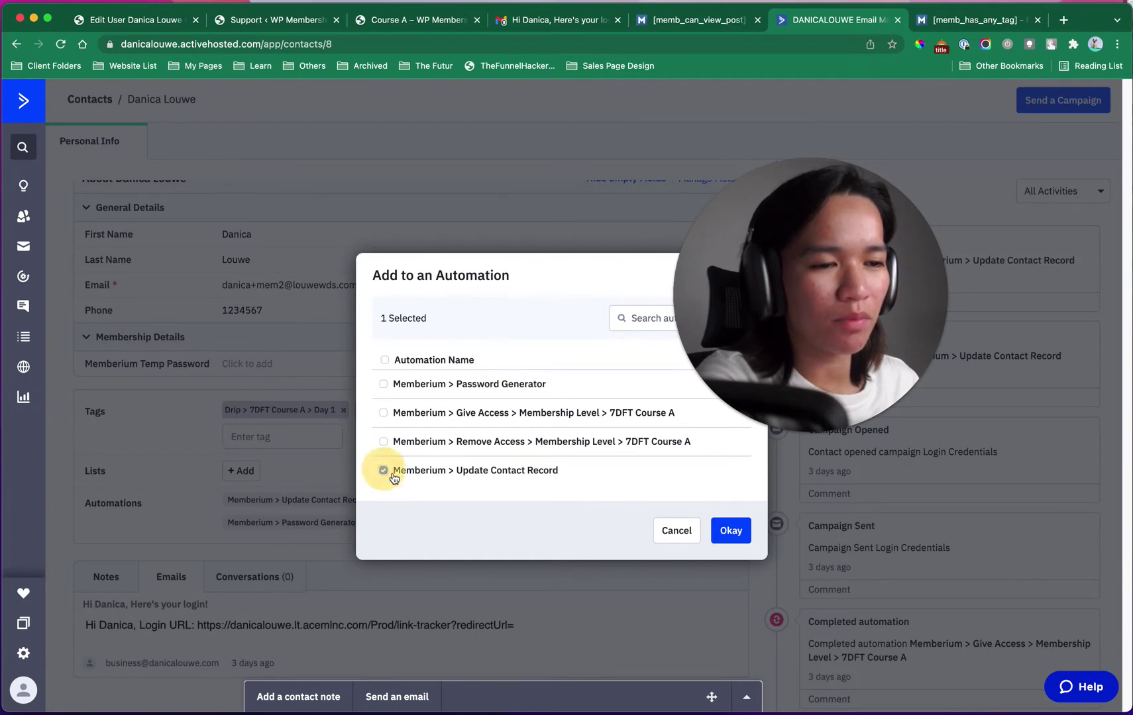
{"action": "left_click", "coordinate": [732, 532]}
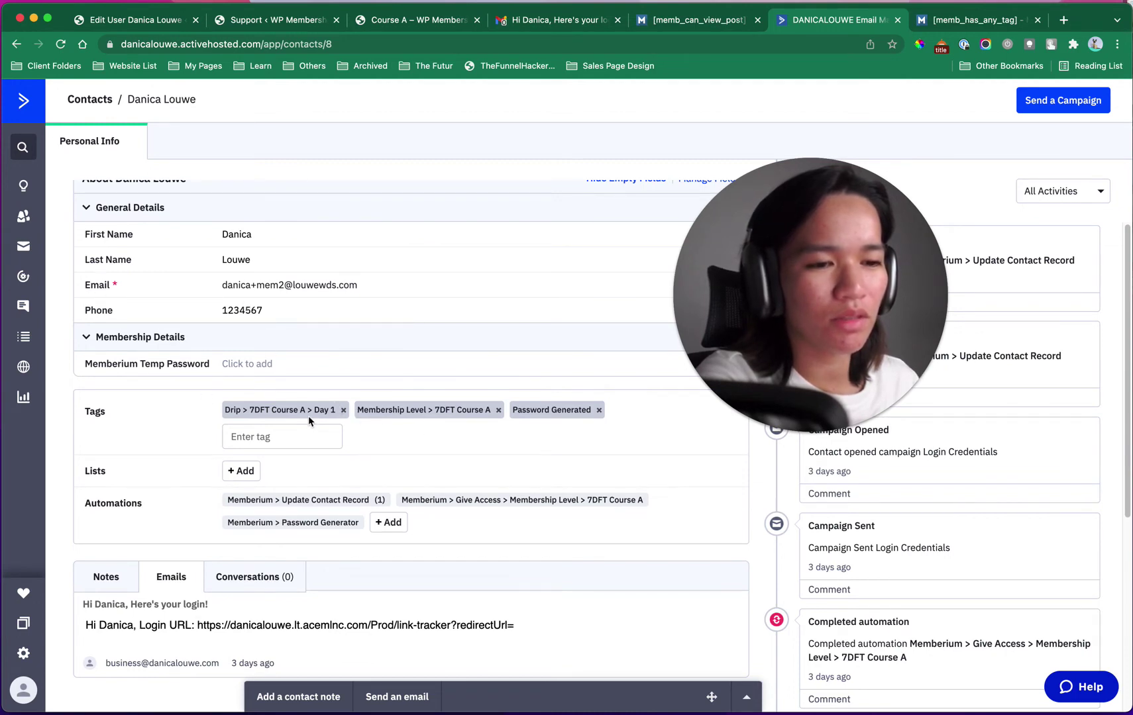
{"action": "mouse_move", "coordinate": [313, 502]}
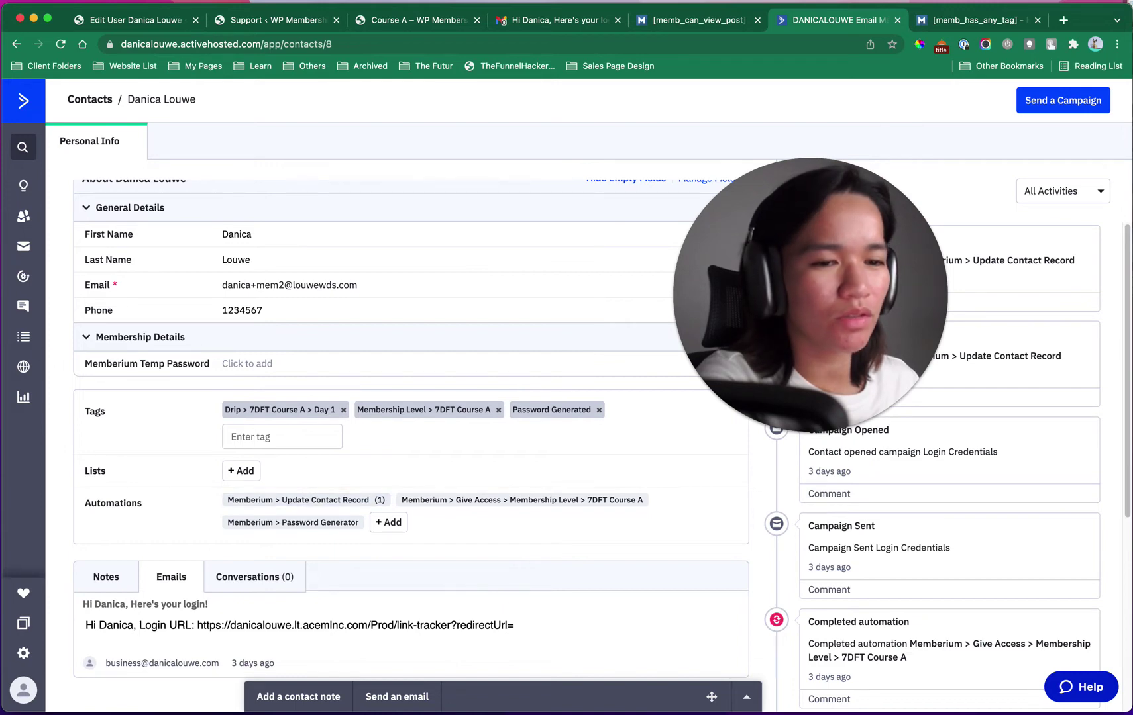
{"action": "key", "text": "super+1"}
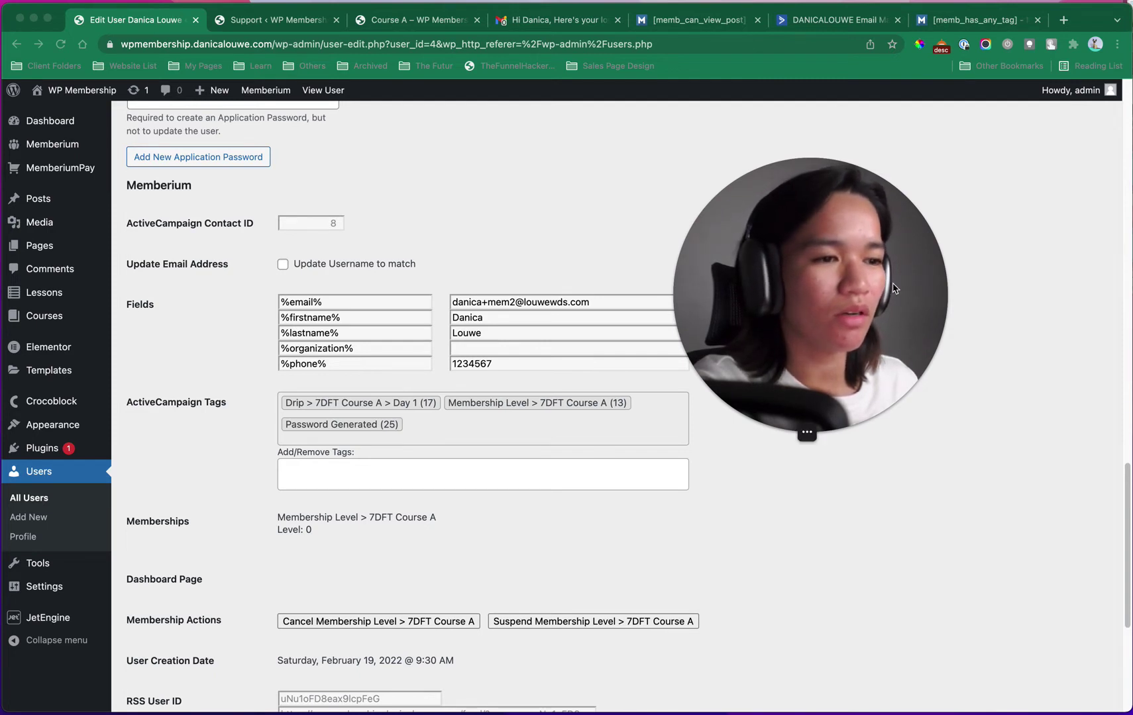
Step: Bring the member's Course A window forward and reload it to refresh the lesson icons
{"action": "left_click", "coordinate": [868, 290]}
{"action": "left_click_drag", "start_coordinate": [868, 291], "coordinate": [926, 292]}
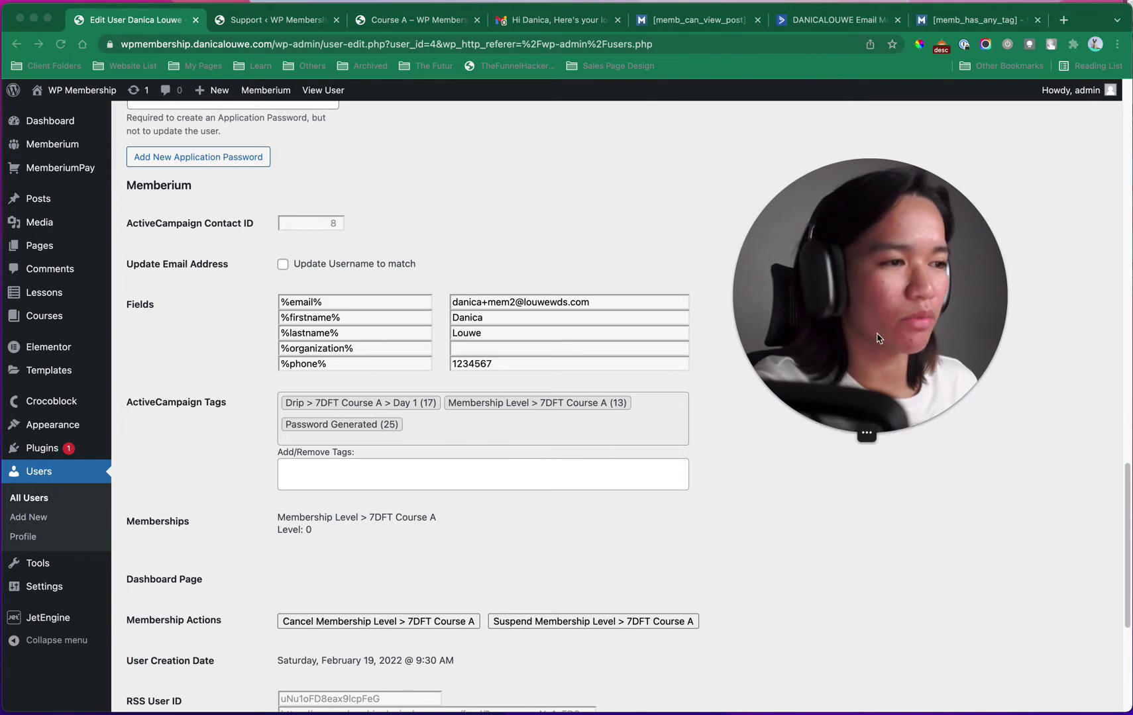
{"action": "left_click_drag", "start_coordinate": [854, 349], "coordinate": [173, 560]}
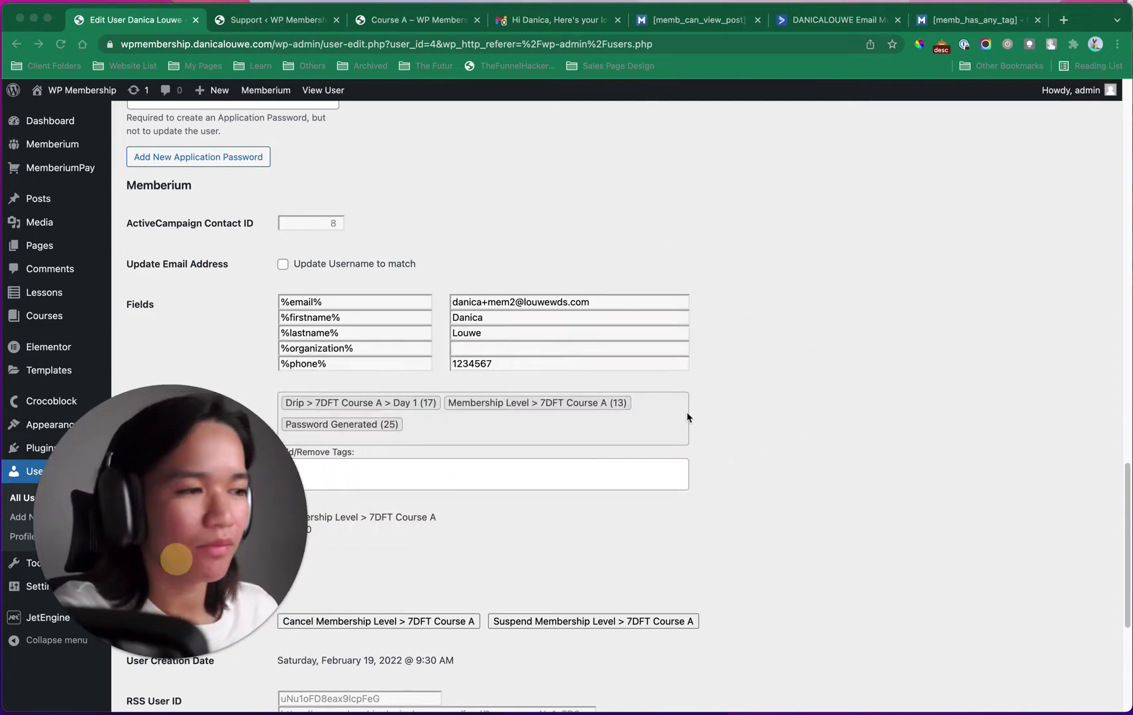
{"action": "key", "text": "ctrl+Up"}
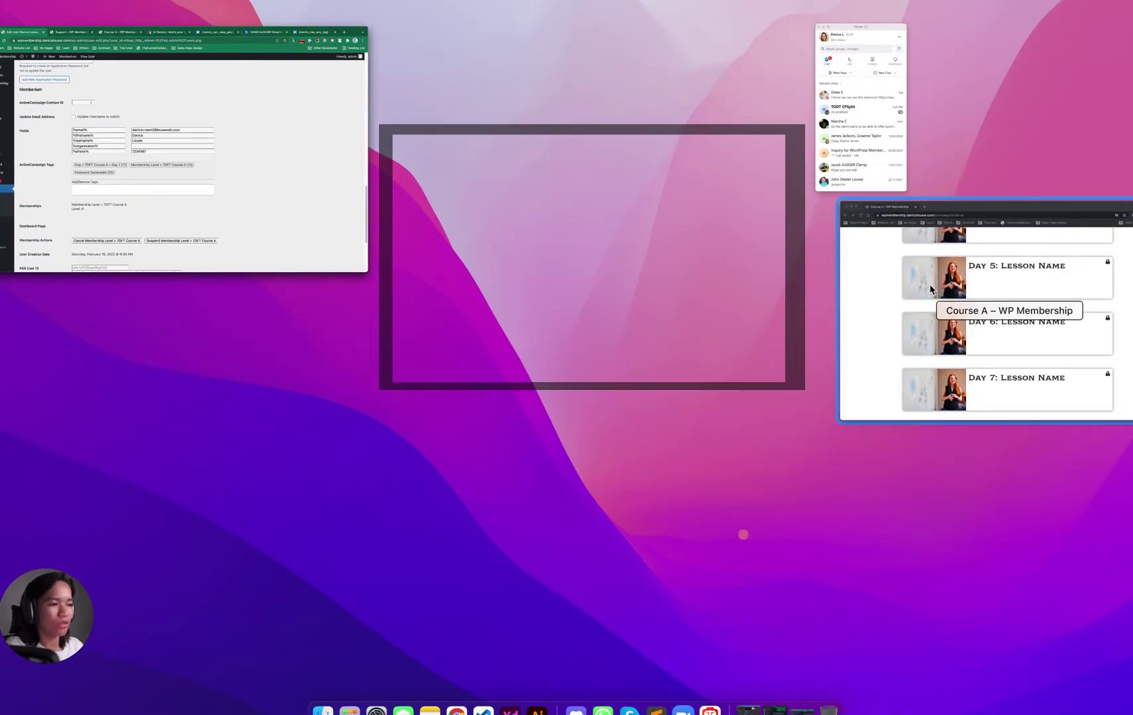
{"action": "left_click", "coordinate": [929, 284]}
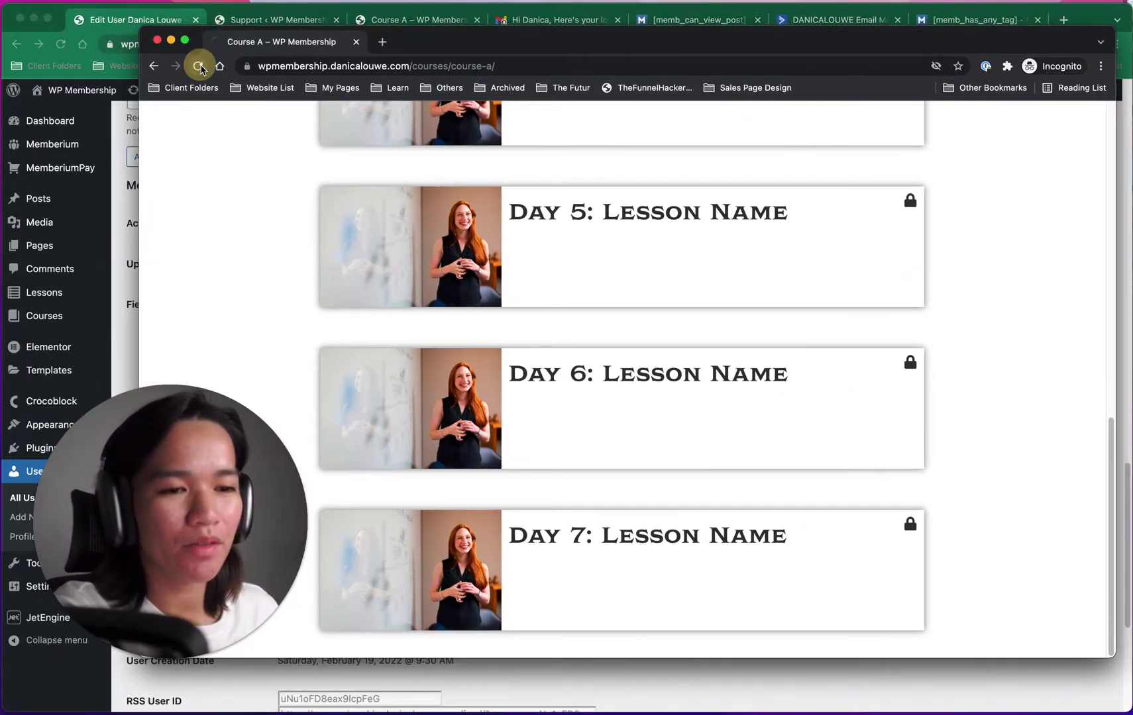
{"action": "left_click", "coordinate": [199, 67]}
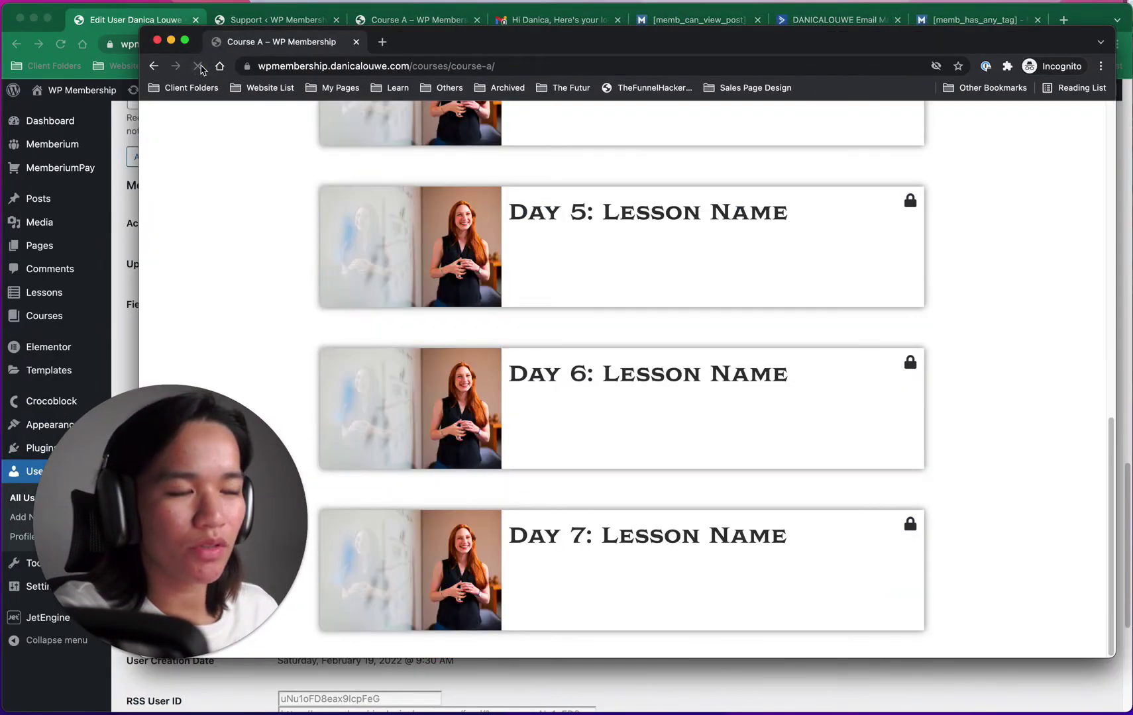
Step: Scroll up to confirm Day 1 shows the not-completed circle and Days 2–3 are locked
{"action": "scroll", "coordinate": [721, 296], "scroll_direction": "up", "scroll_amount": 10}
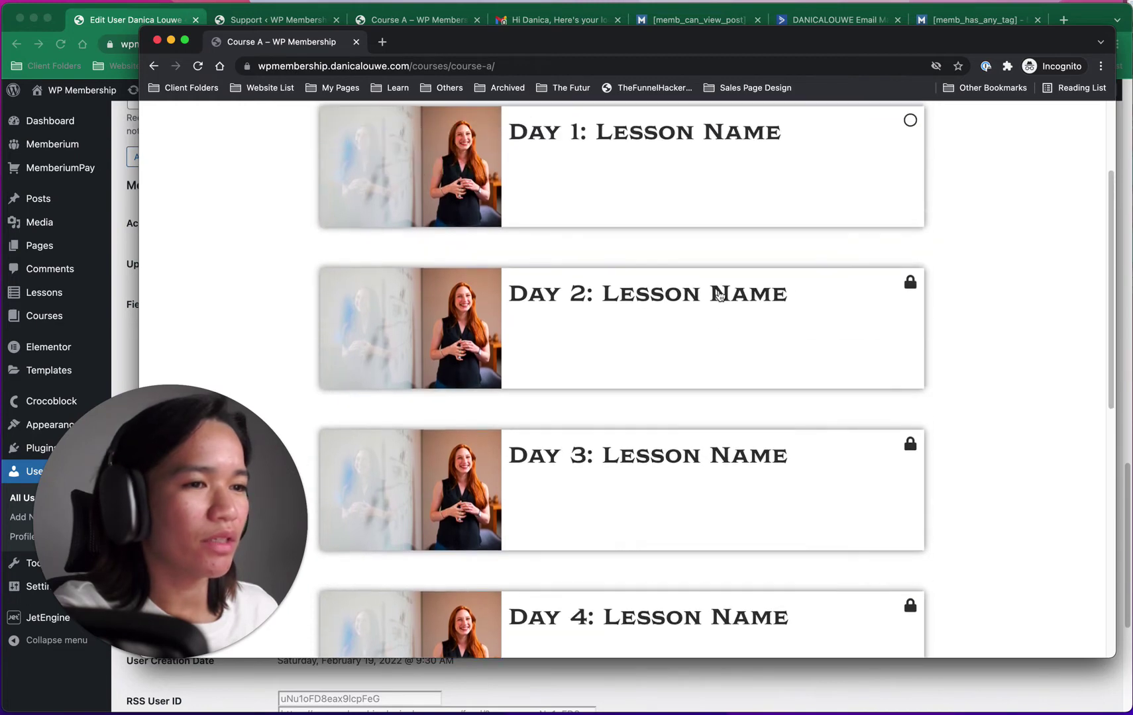
{"action": "left_click_drag", "start_coordinate": [259, 477], "coordinate": [230, 516]}
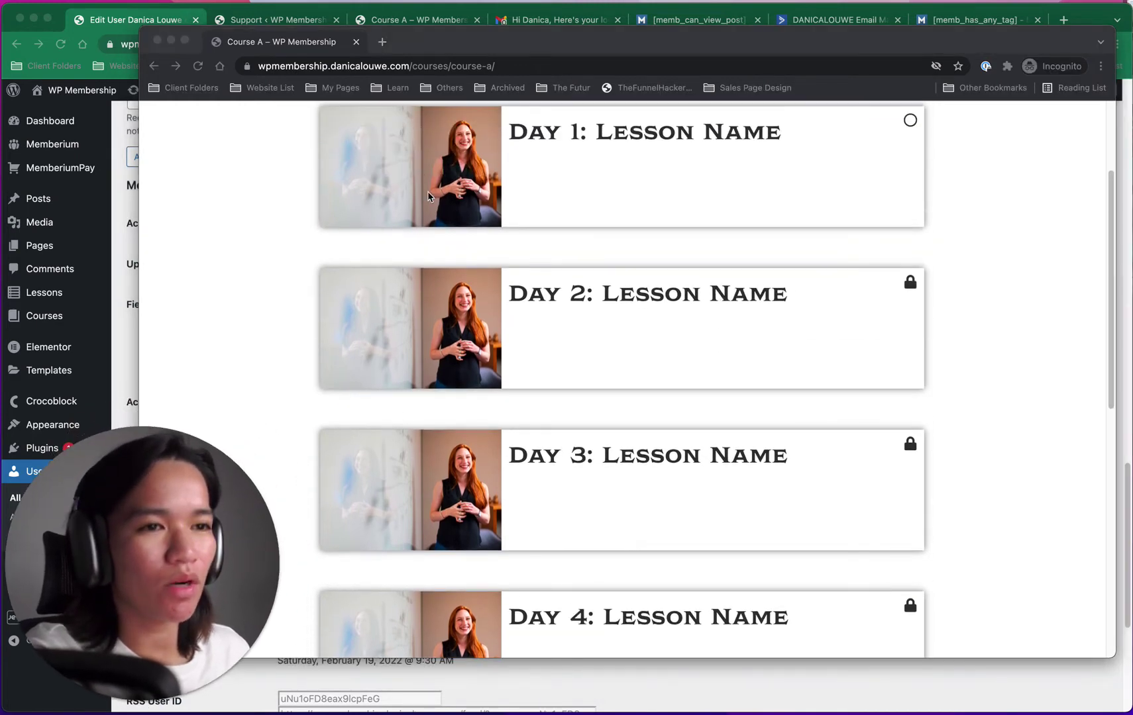
{"action": "scroll", "coordinate": [556, 274], "scroll_direction": "up", "scroll_amount": 3}
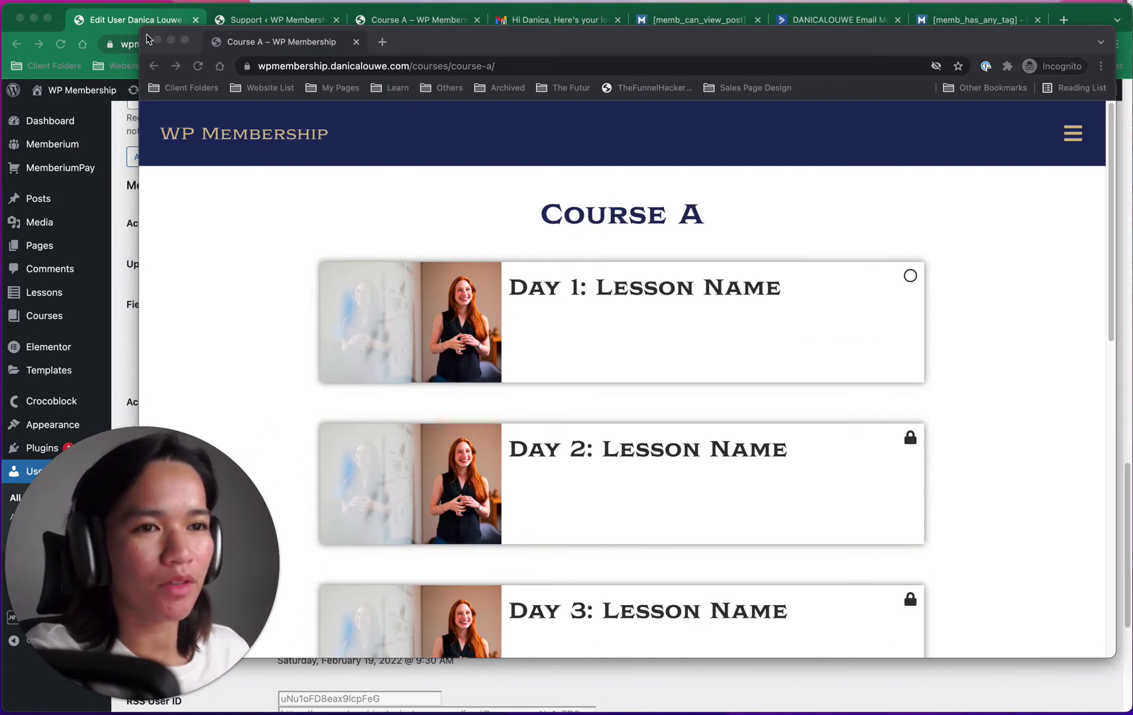
{"action": "left_click_drag", "start_coordinate": [143, 32], "coordinate": [125, 9]}
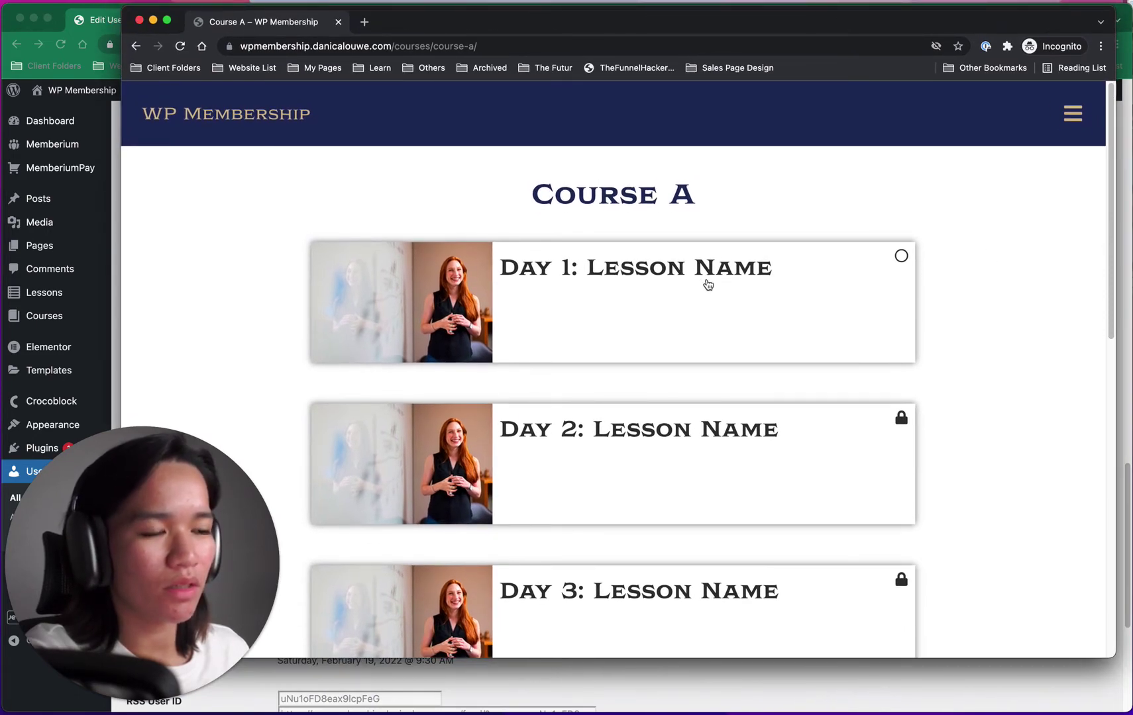
{"action": "left_click_drag", "start_coordinate": [430, 33], "coordinate": [437, 54]}
{"action": "left_click", "coordinate": [121, 24]}
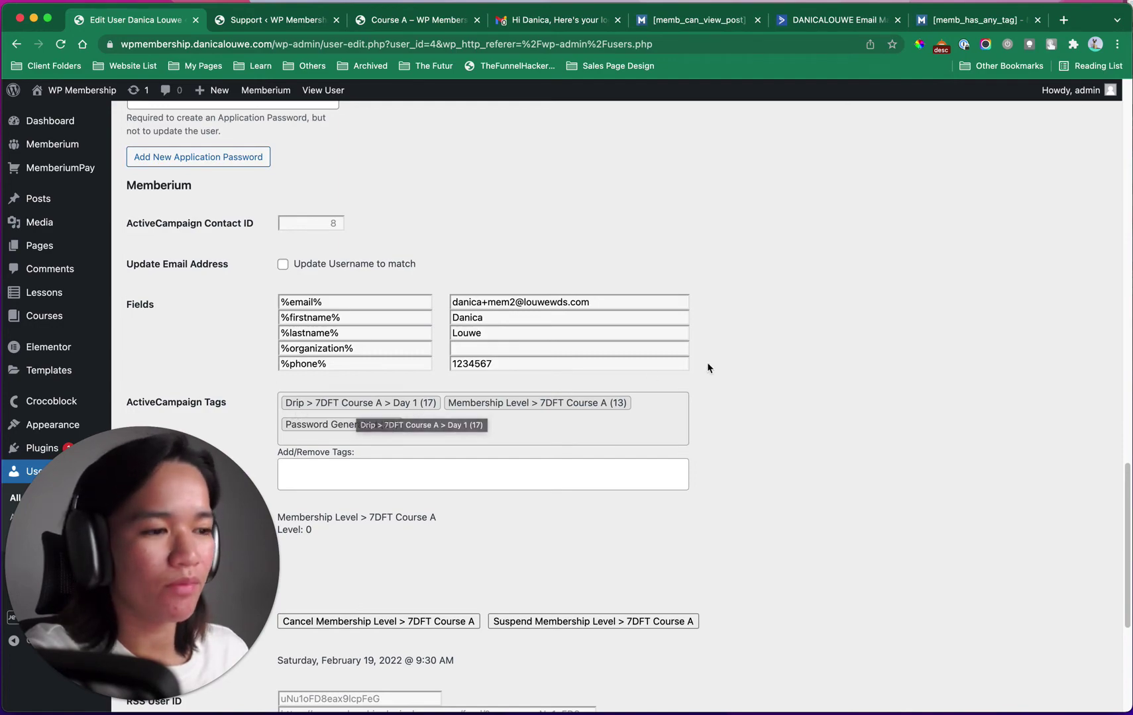
{"action": "key", "text": "ctrl+Up"}
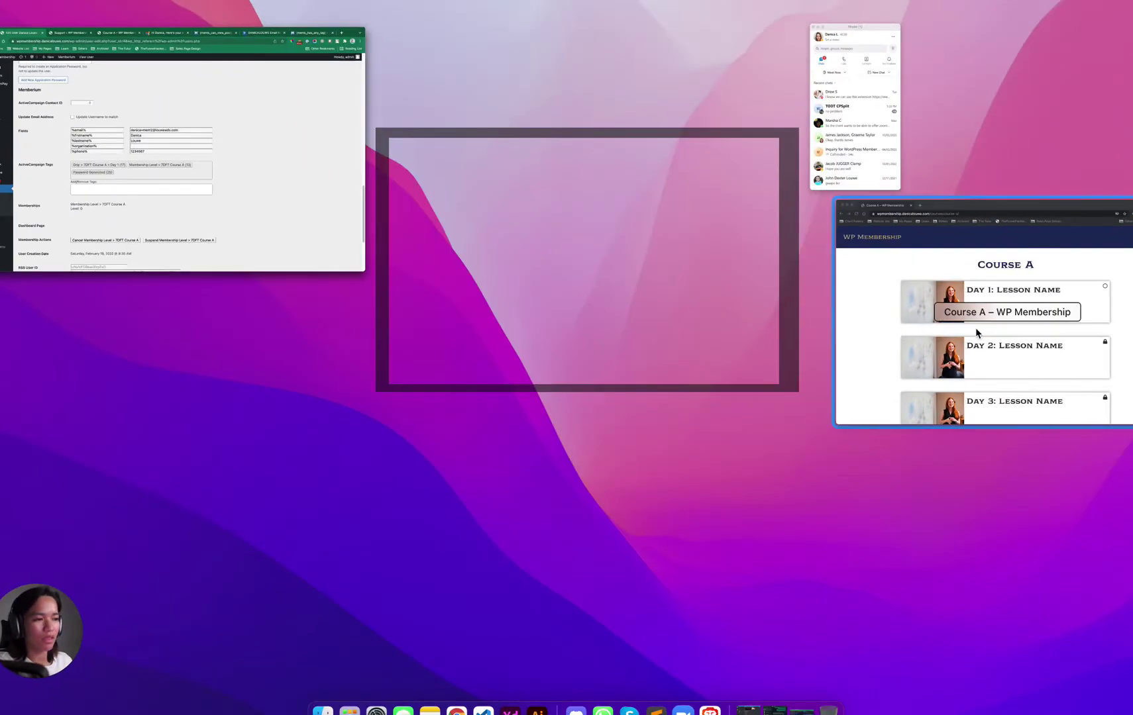
{"action": "left_click", "coordinate": [993, 358]}
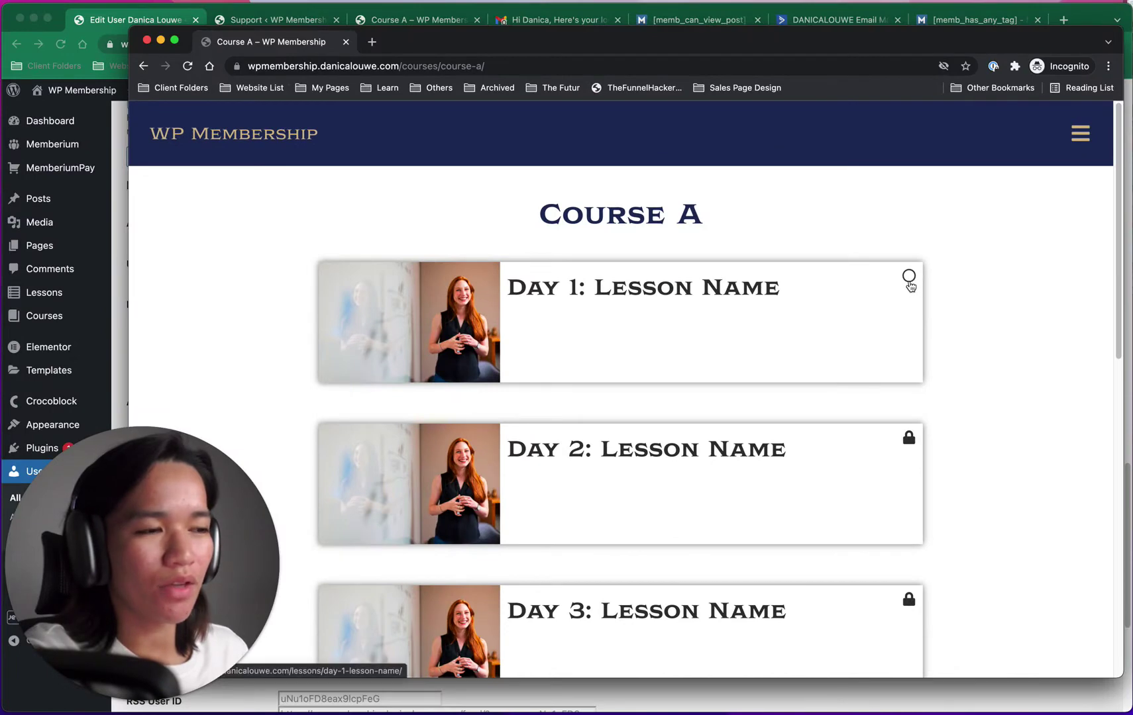
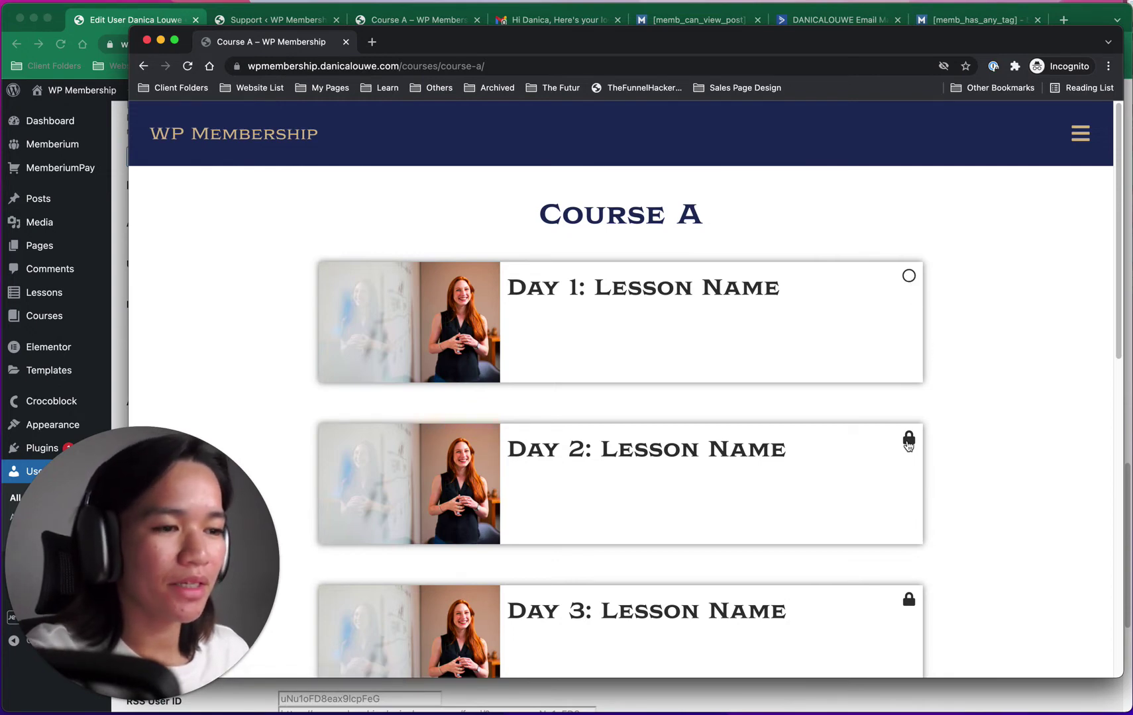
Step: As the member, browse the Course A lessons, try the locked Day 2 lesson, then return to the admin's Edit User window
{"action": "scroll", "coordinate": [824, 464], "scroll_direction": "down", "scroll_amount": 10}
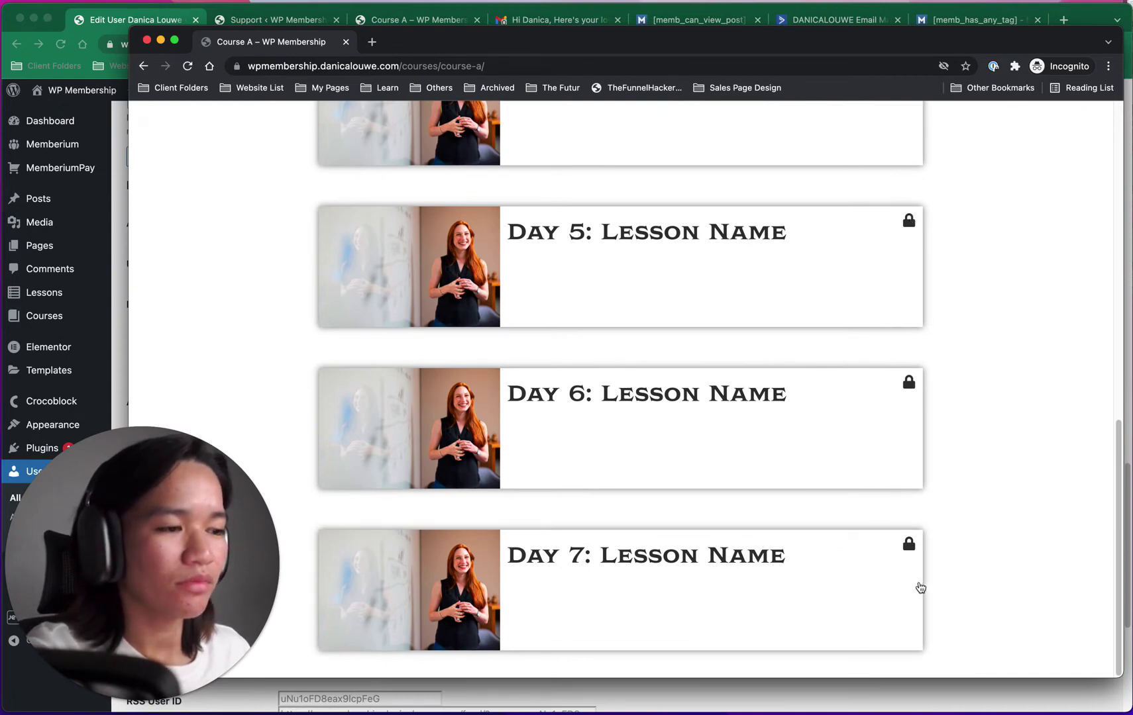
{"action": "scroll", "coordinate": [930, 299], "scroll_direction": "up", "scroll_amount": 10}
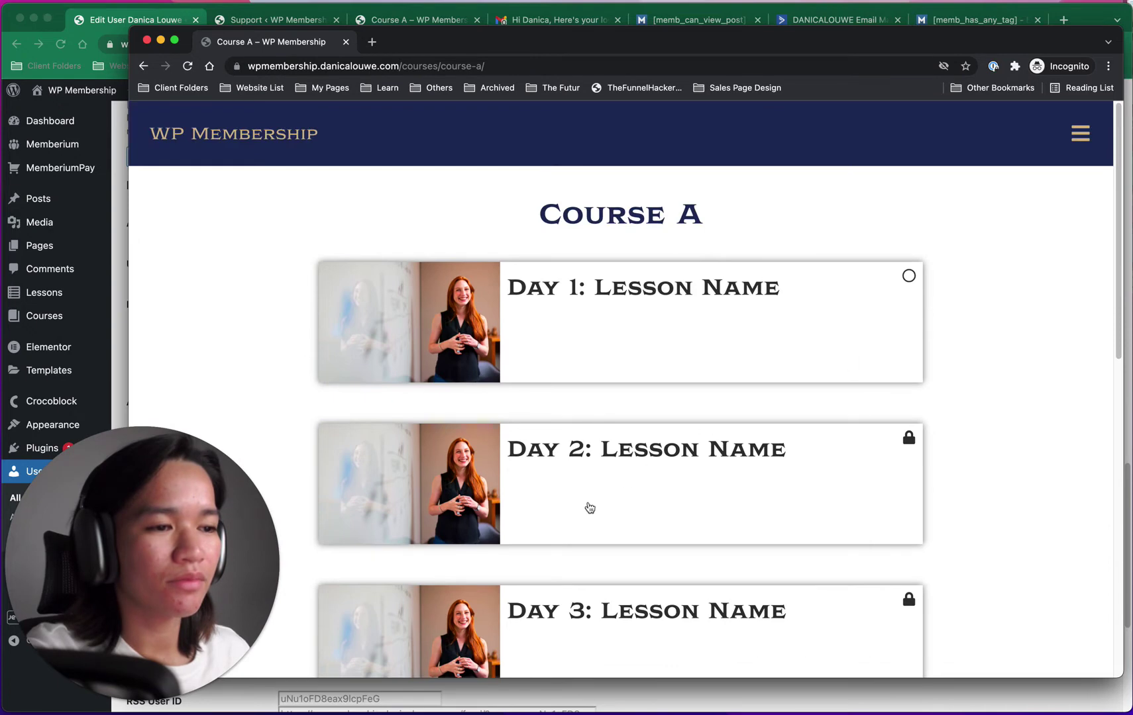
{"action": "left_click", "coordinate": [614, 455]}
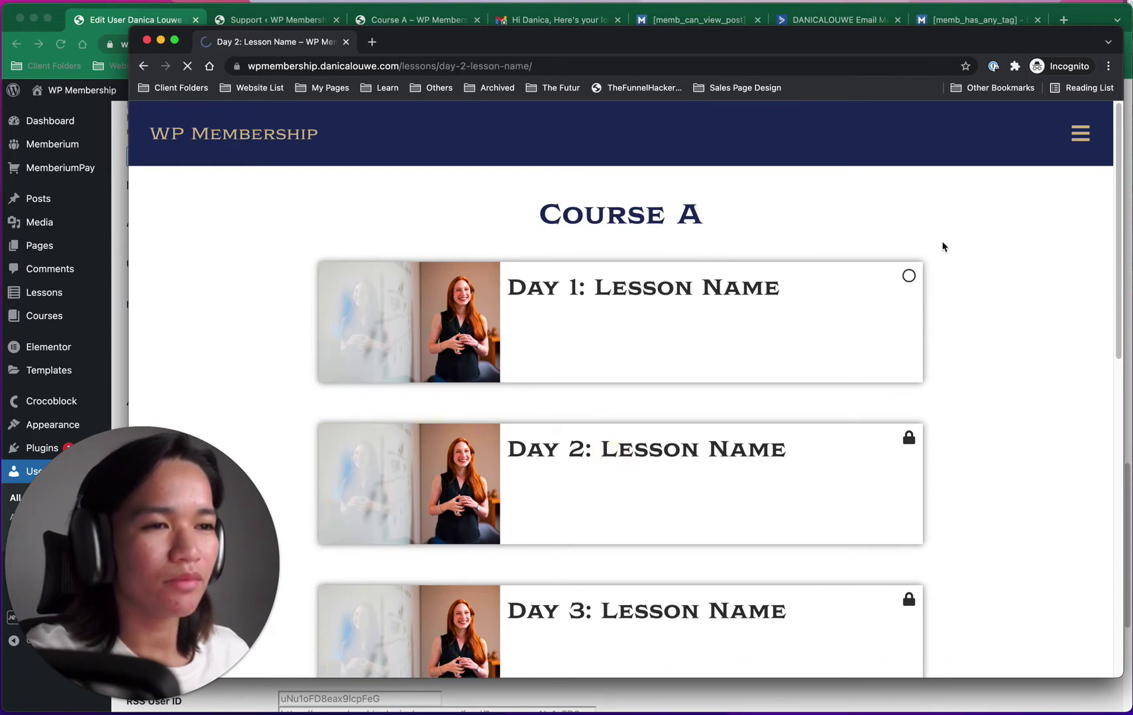
{"action": "scroll", "coordinate": [944, 247], "scroll_direction": "down", "scroll_amount": 5}
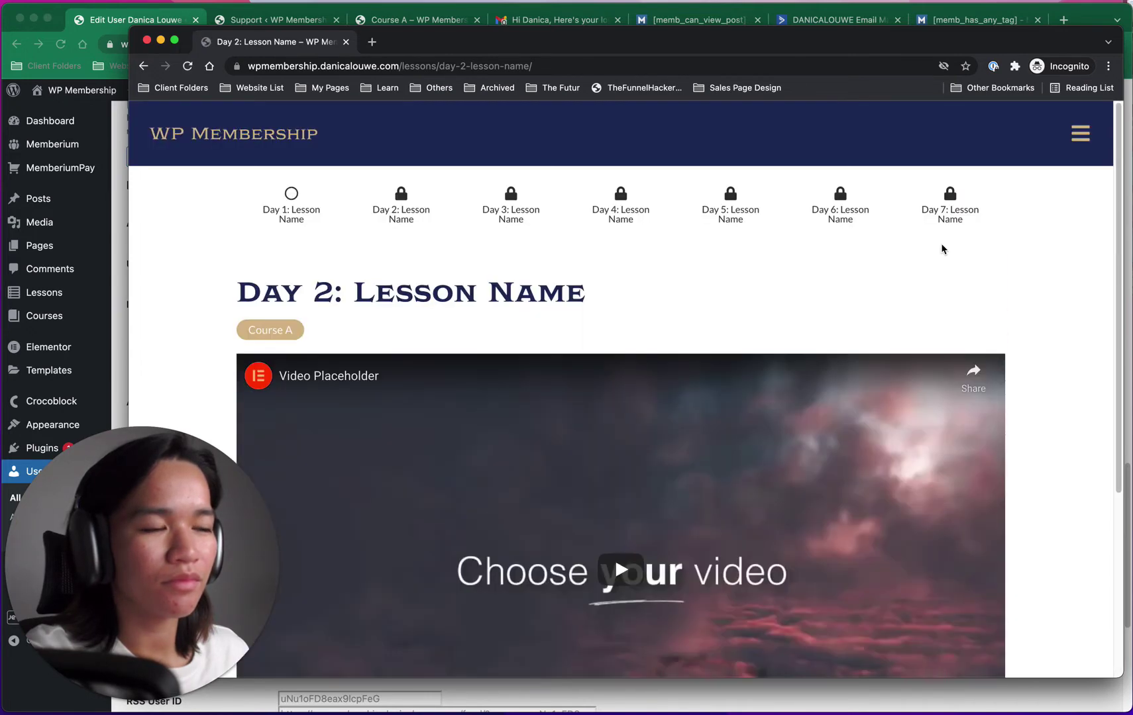
{"action": "key", "text": "super+bracketleft"}
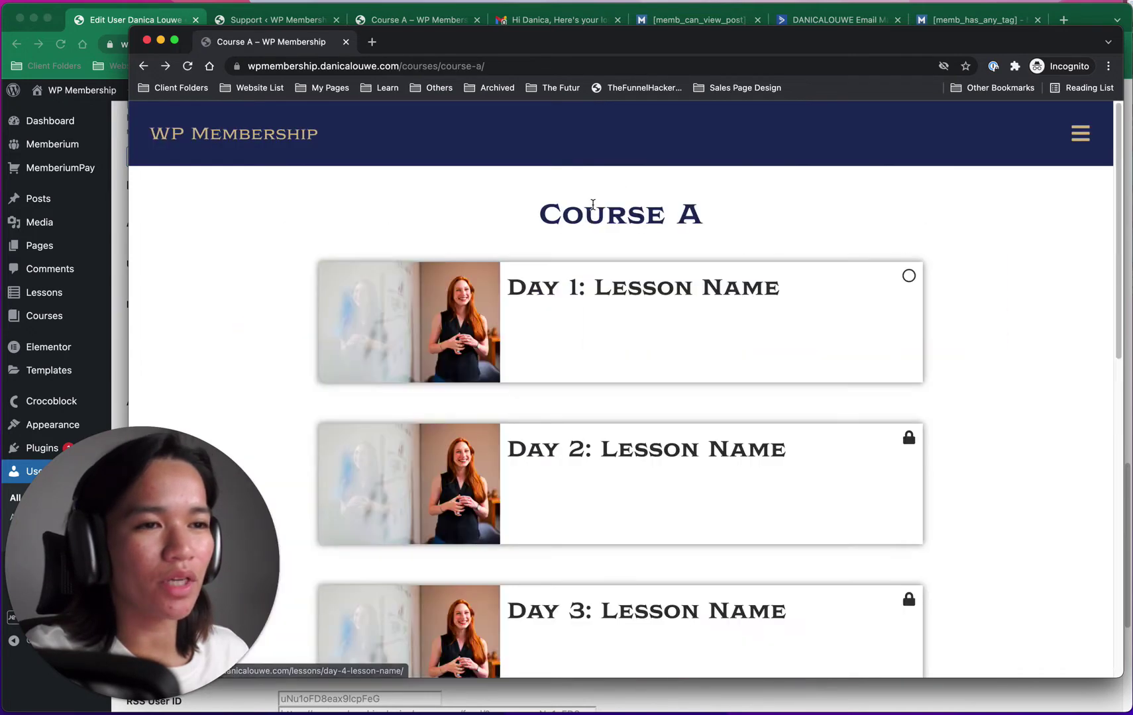
{"action": "left_click", "coordinate": [114, 20]}
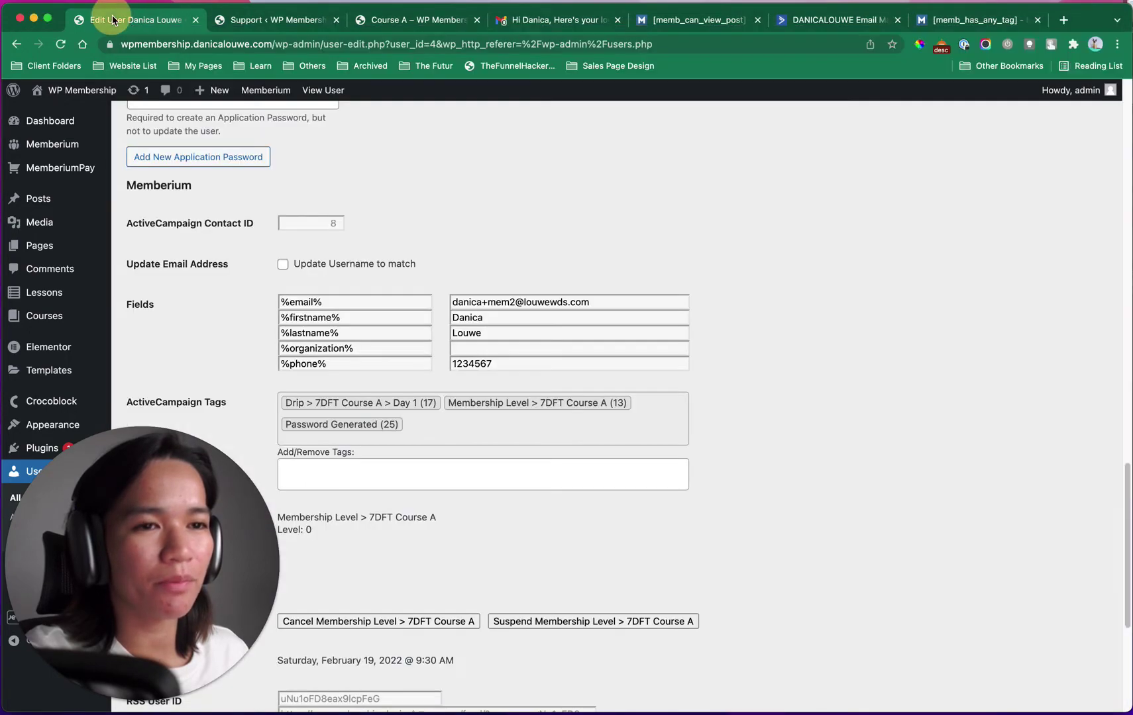
Step: In Memberium Content Protection, set Default Prohibited Action to Redirect
{"action": "scroll", "coordinate": [300, 217], "scroll_direction": "up", "scroll_amount": 10}
{"action": "mouse_move", "coordinate": [99, 145]}
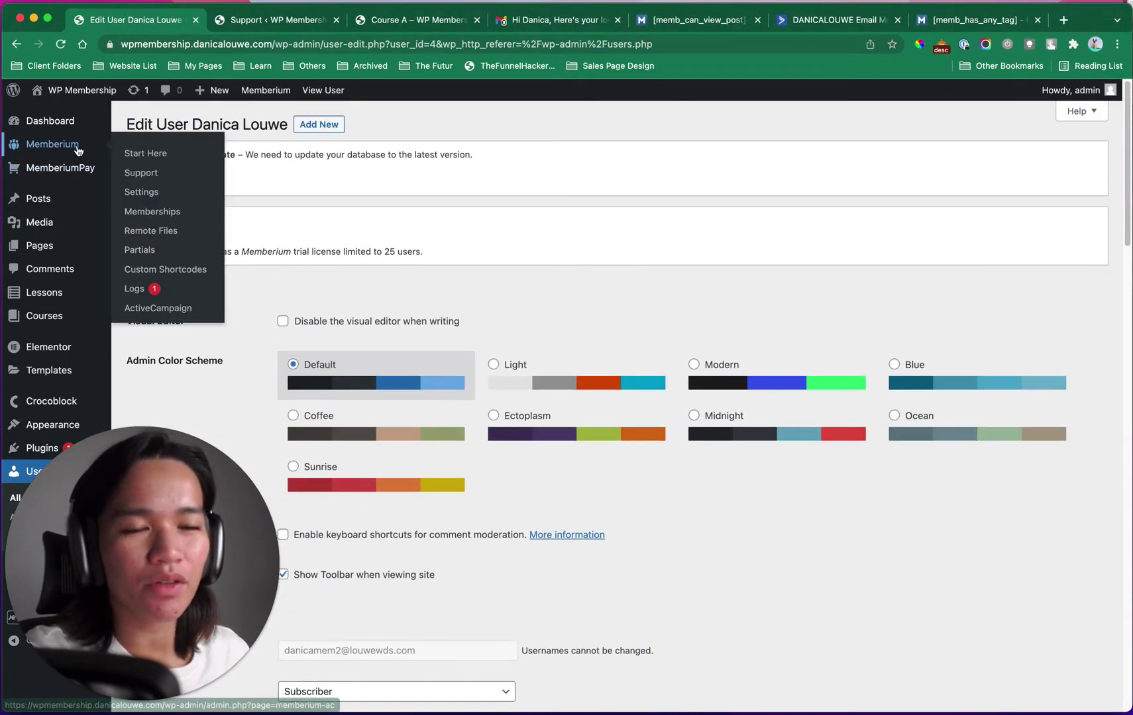
{"action": "left_click", "coordinate": [154, 196], "text": "super"}
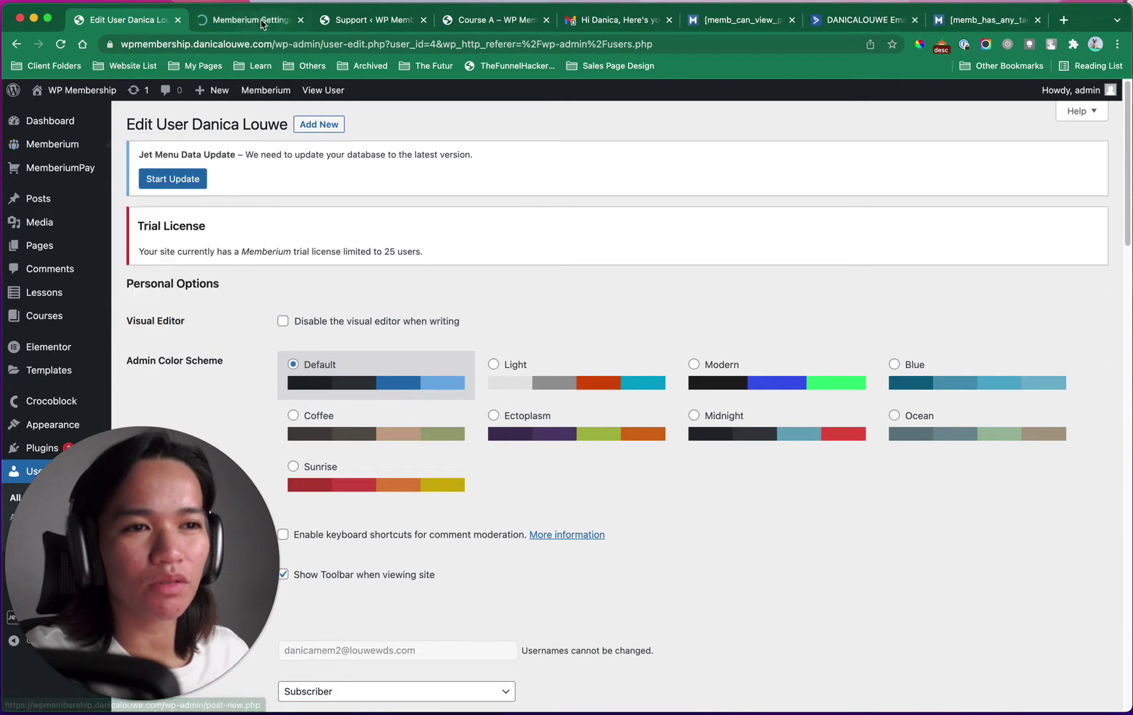
{"action": "left_click", "coordinate": [252, 20]}
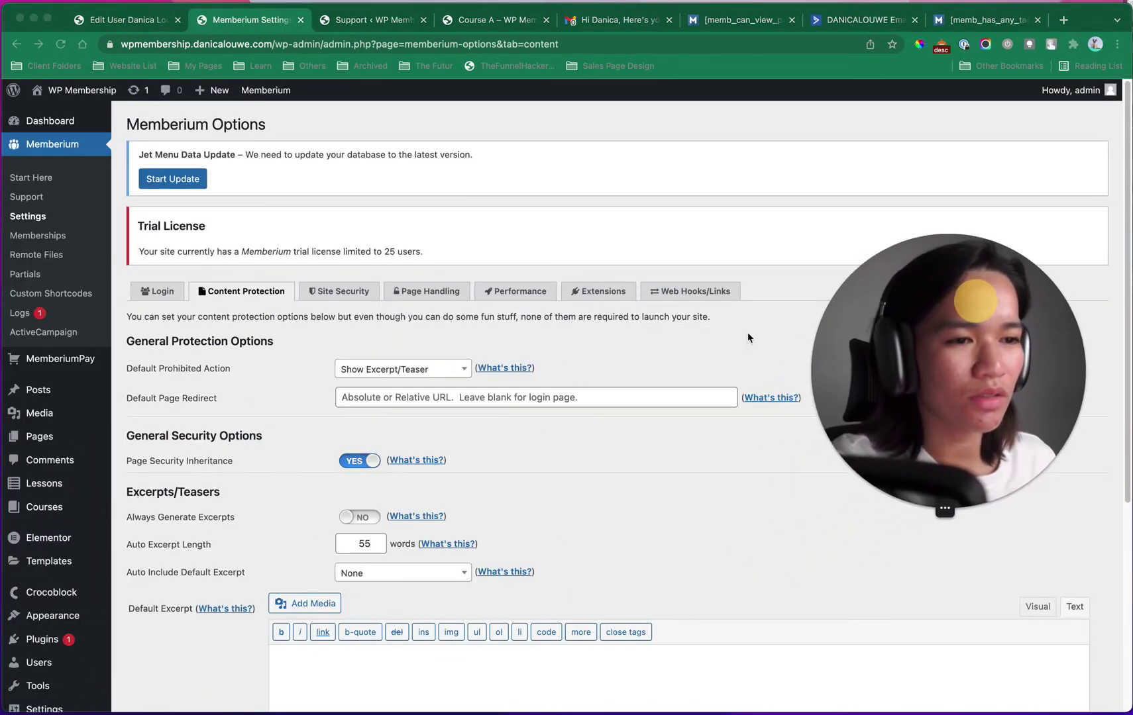
{"action": "left_click", "coordinate": [370, 371]}
{"action": "left_click", "coordinate": [376, 373]}
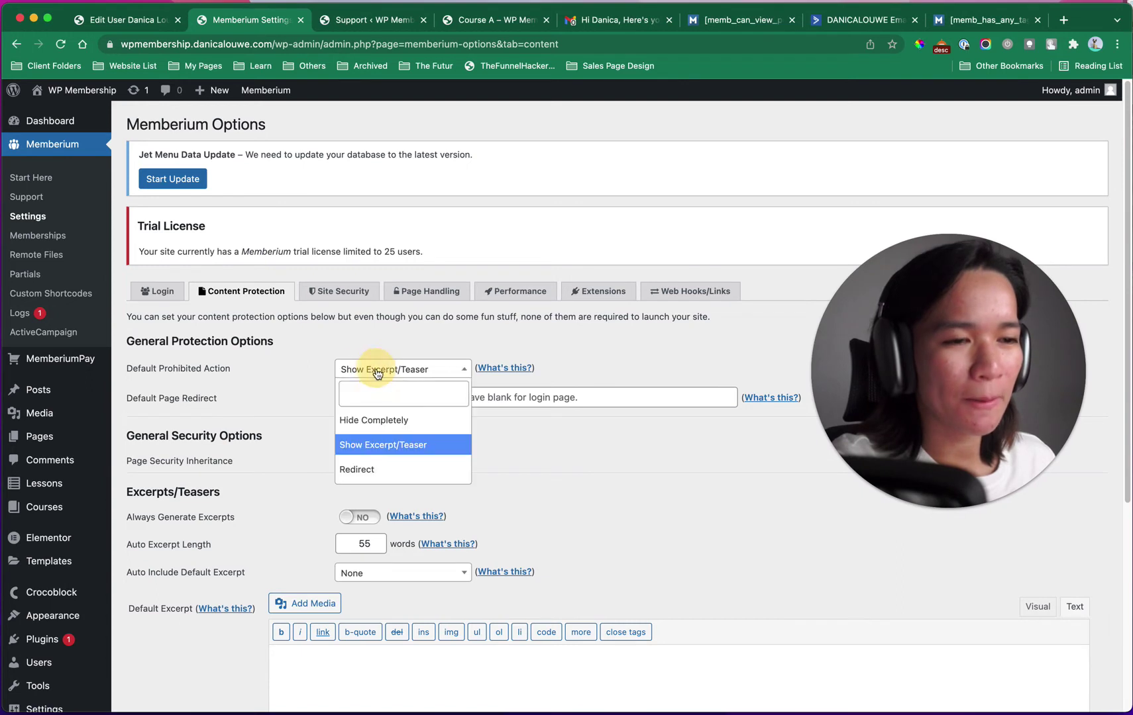
{"action": "left_click", "coordinate": [363, 469]}
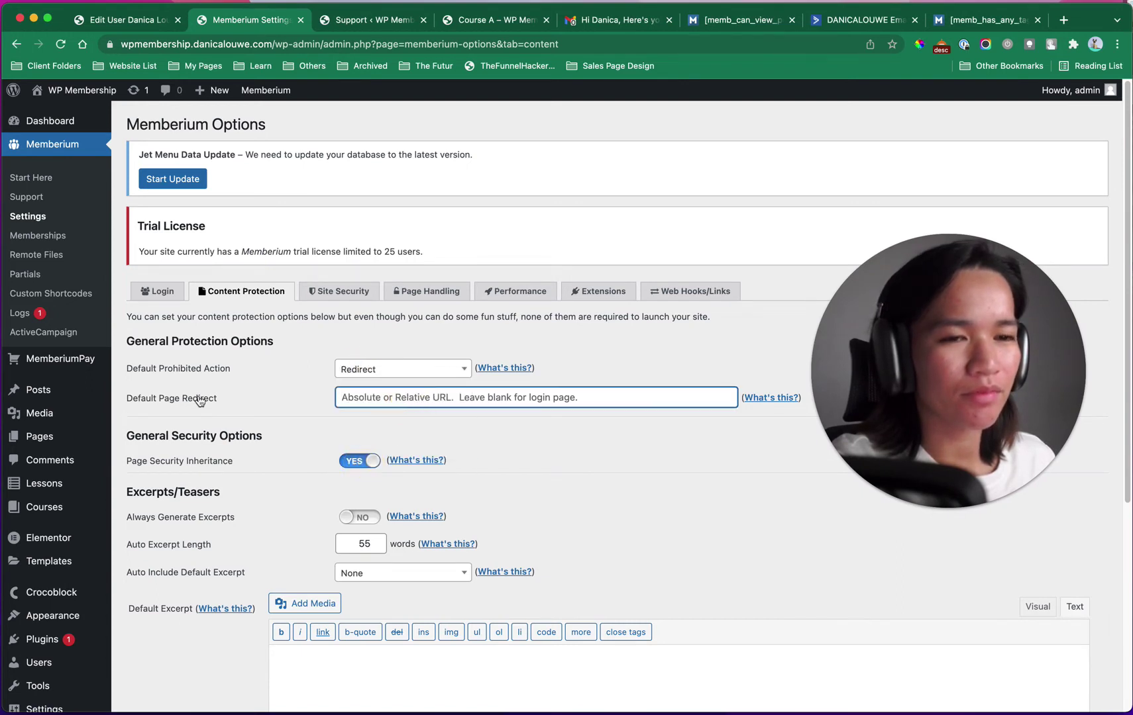
Step: Publish a new page titled 'No Access' and copy its address
{"action": "mouse_move", "coordinate": [40, 435]}
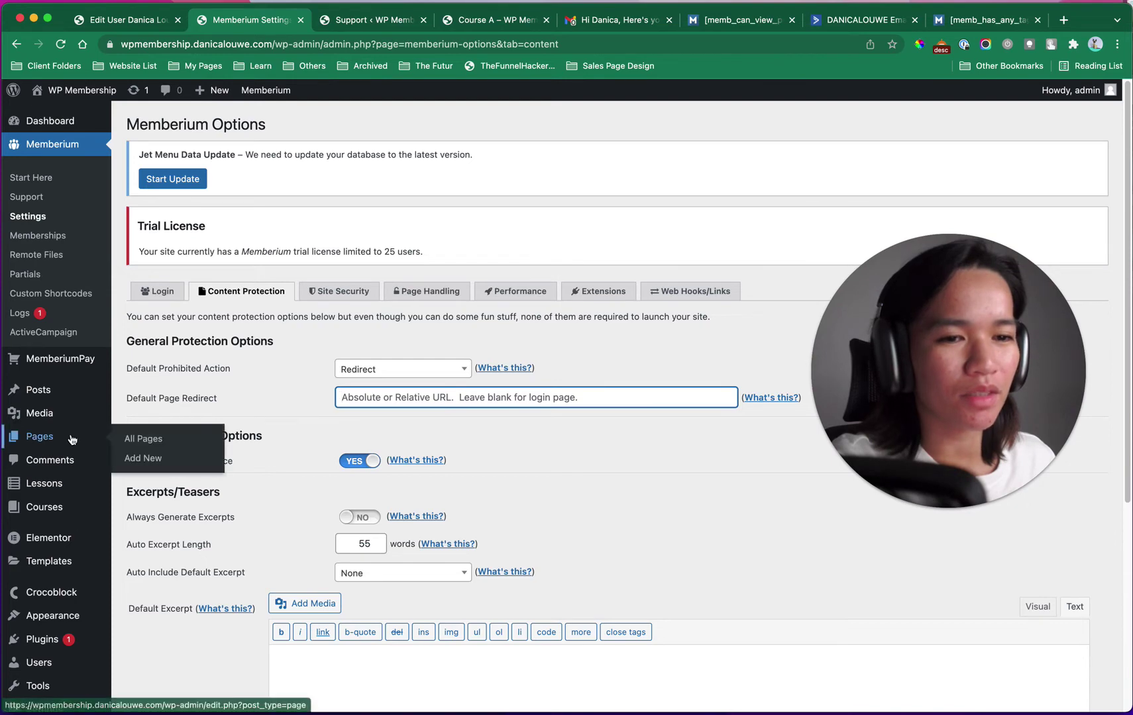
{"action": "left_click", "coordinate": [146, 469], "text": "super"}
{"action": "scroll", "coordinate": [226, 488], "scroll_direction": "down", "scroll_amount": 5}
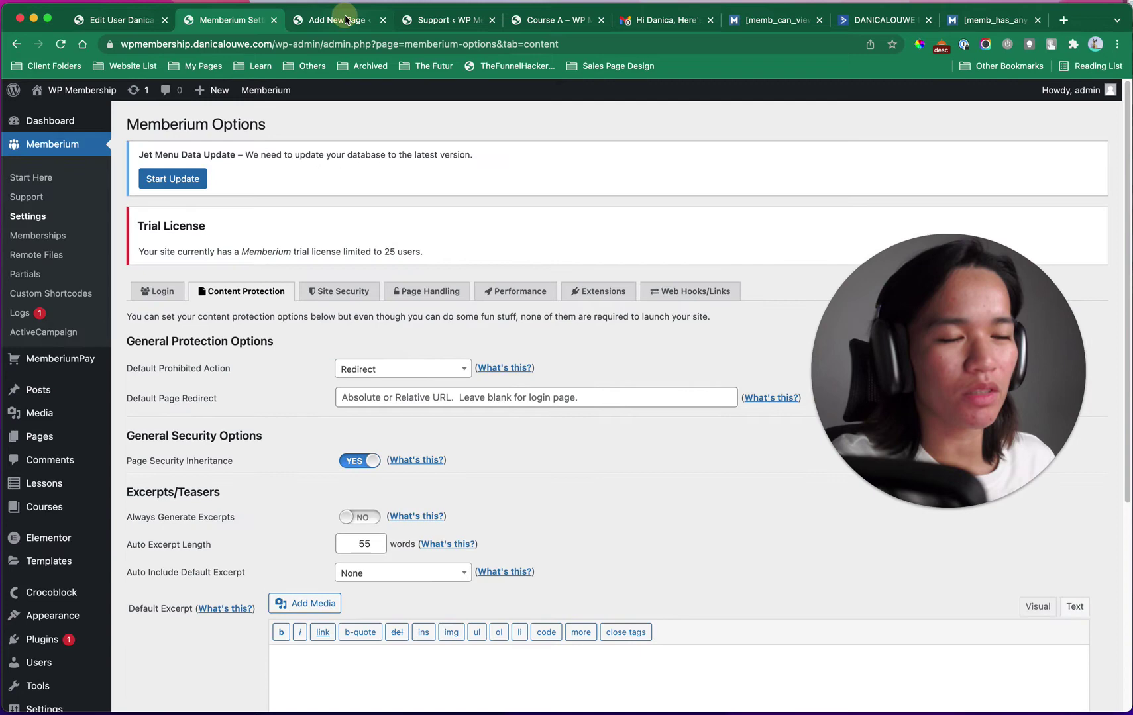
{"action": "left_click", "coordinate": [336, 20]}
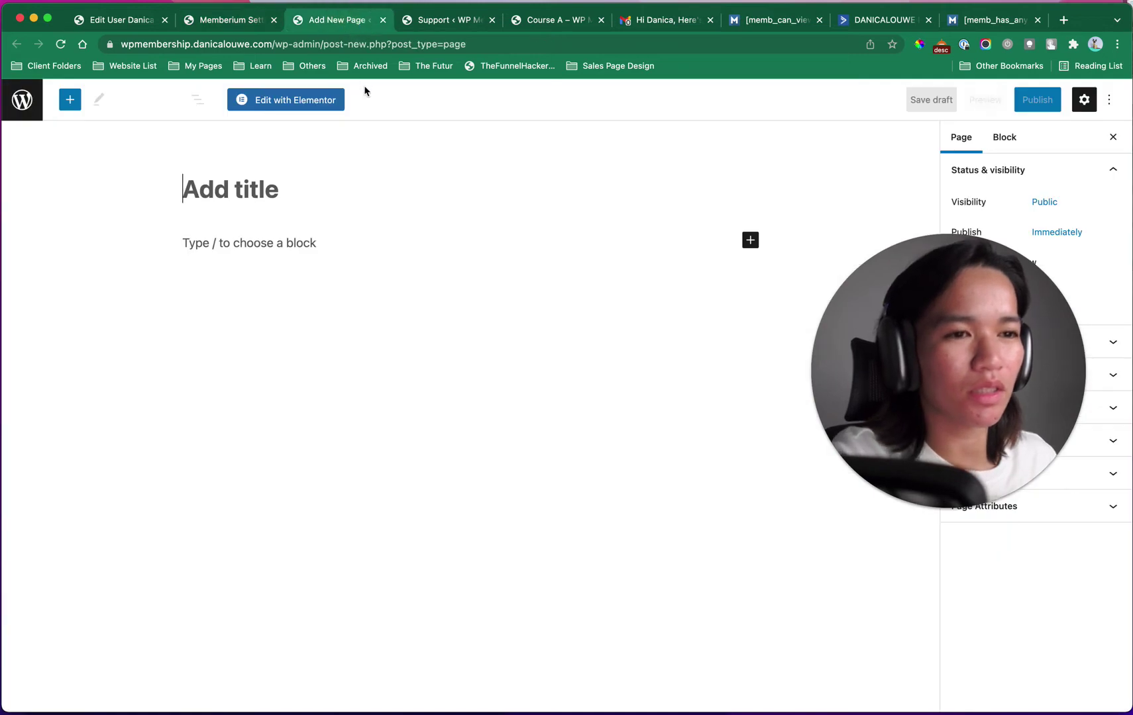
{"action": "type", "text": "No Access"}
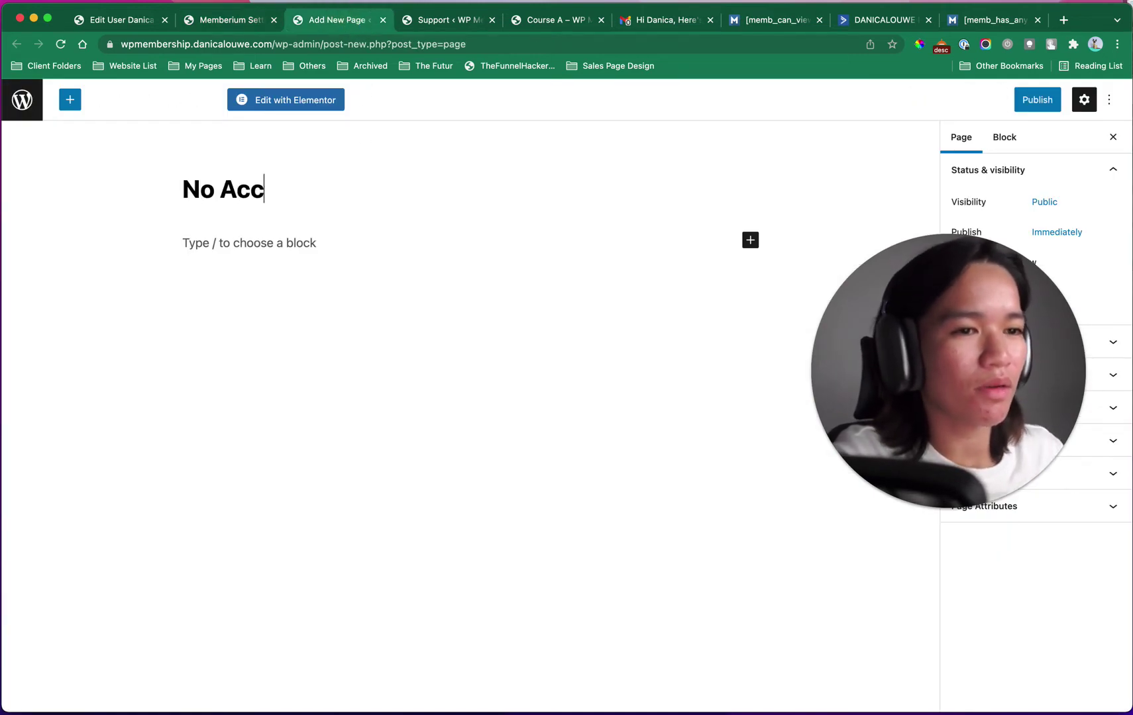
{"action": "left_click", "coordinate": [1051, 102]}
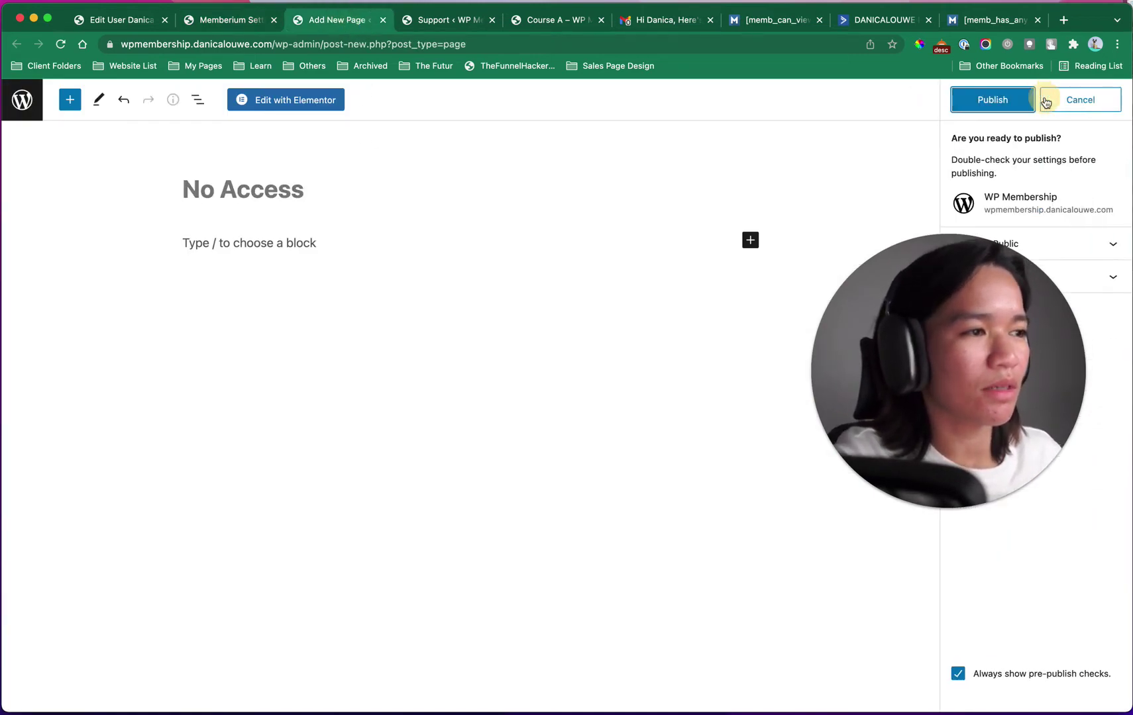
{"action": "left_click", "coordinate": [1020, 106]}
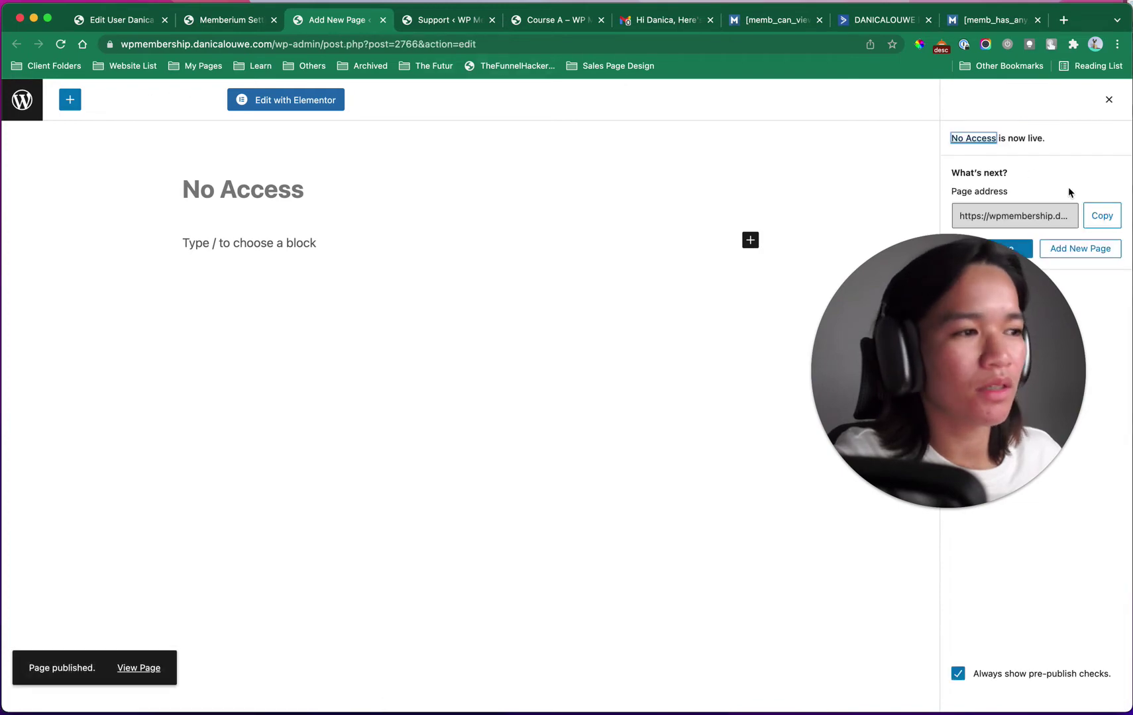
{"action": "left_click", "coordinate": [1096, 219]}
Step: Set Default Page Redirect to the /no-access/ path and save the Memberium settings
{"action": "left_click", "coordinate": [204, 20]}
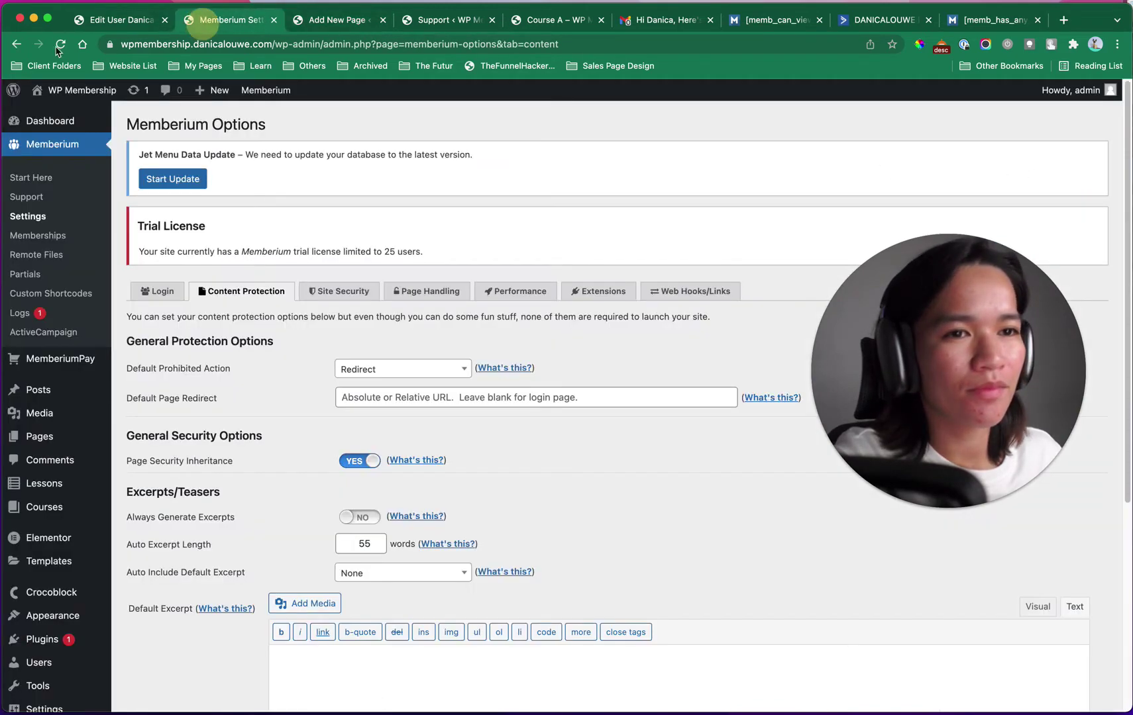
{"action": "left_click", "coordinate": [429, 397]}
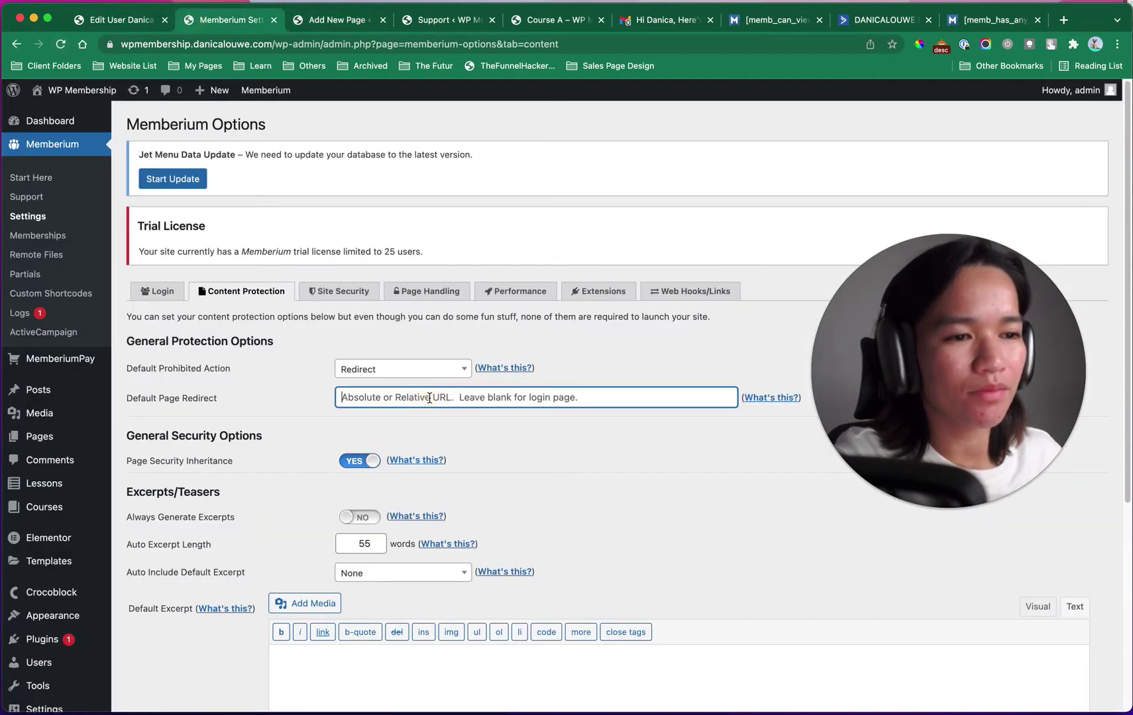
{"action": "key", "text": "super+v"}
{"action": "scroll", "coordinate": [285, 490], "scroll_direction": "down", "scroll_amount": 5}
{"action": "scroll", "coordinate": [483, 323], "scroll_direction": "up", "scroll_amount": 3}
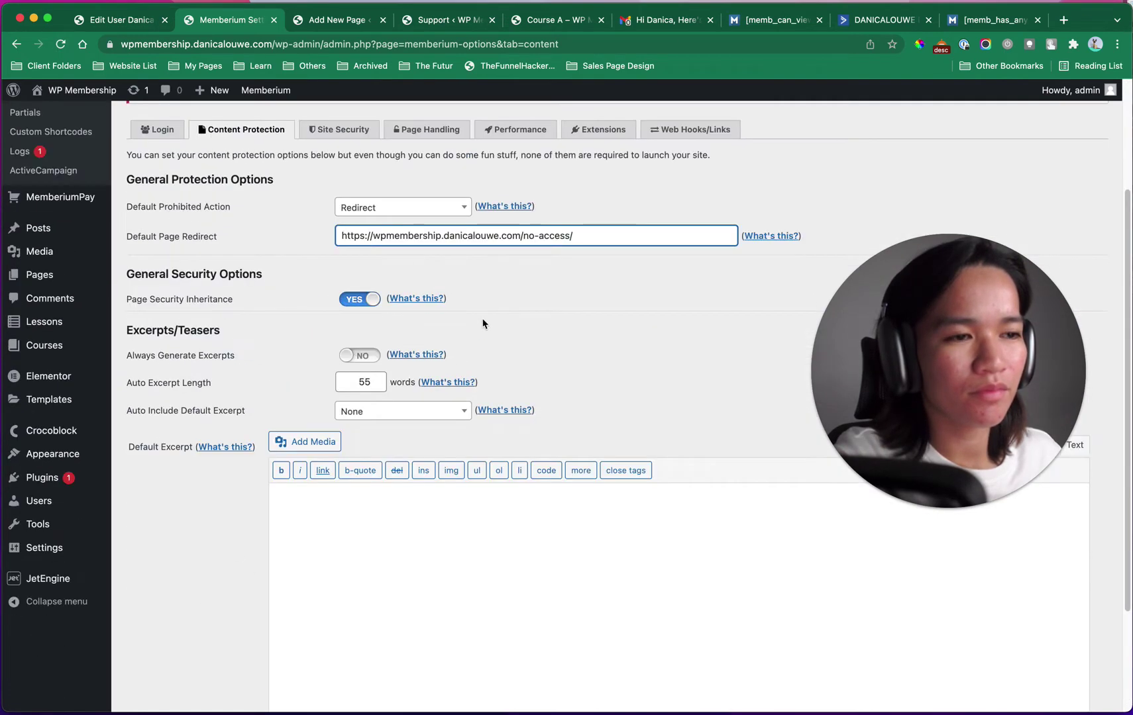
{"action": "left_click_drag", "start_coordinate": [520, 238], "coordinate": [303, 238]}
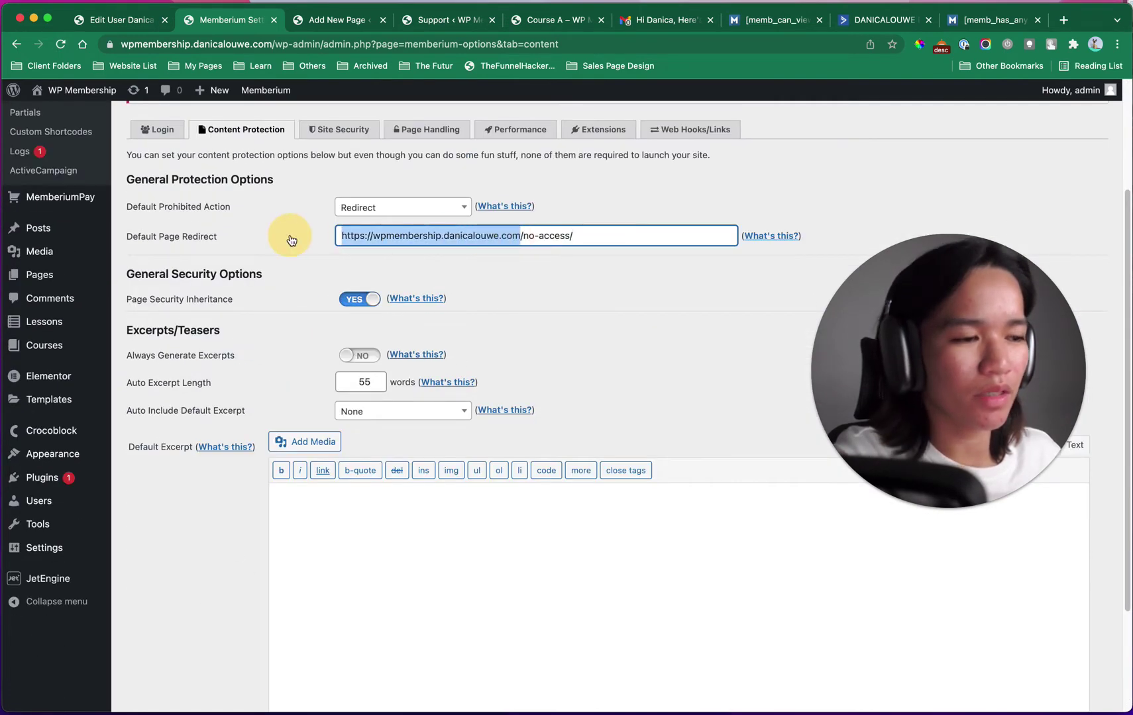
{"action": "key", "text": "BackSpace"}
{"action": "scroll", "coordinate": [252, 341], "scroll_direction": "down", "scroll_amount": 4}
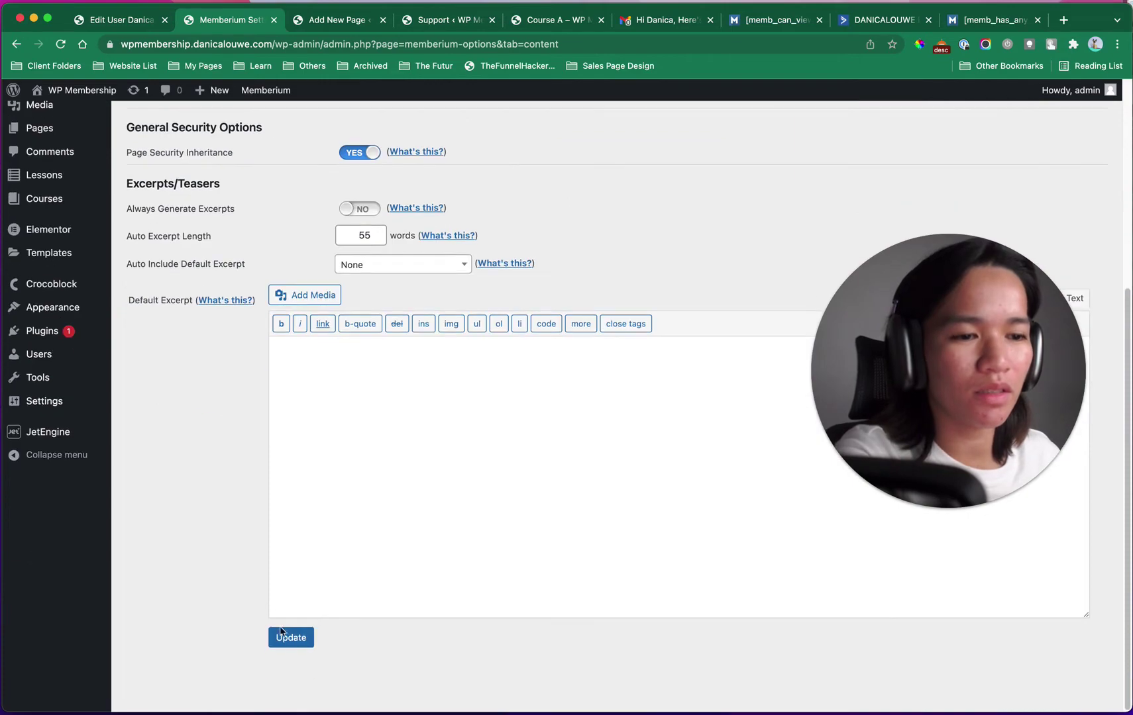
{"action": "left_click", "coordinate": [290, 638]}
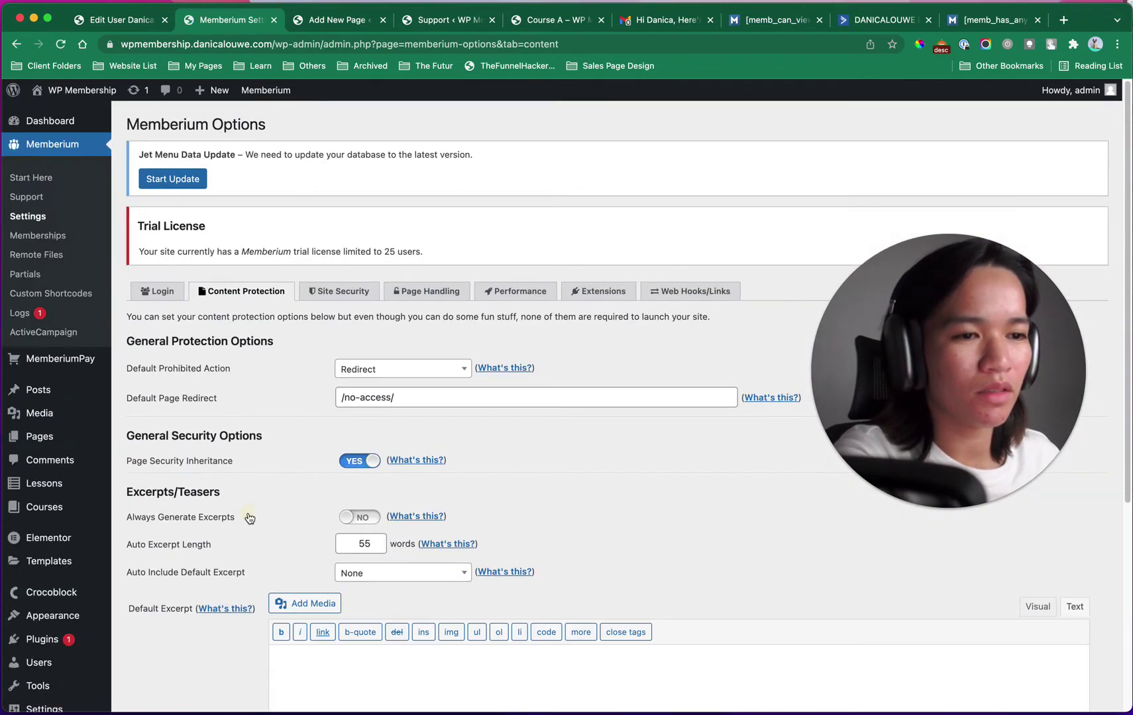
{"action": "key", "text": "ctrl+Up"}
{"action": "left_click", "coordinate": [994, 311]}
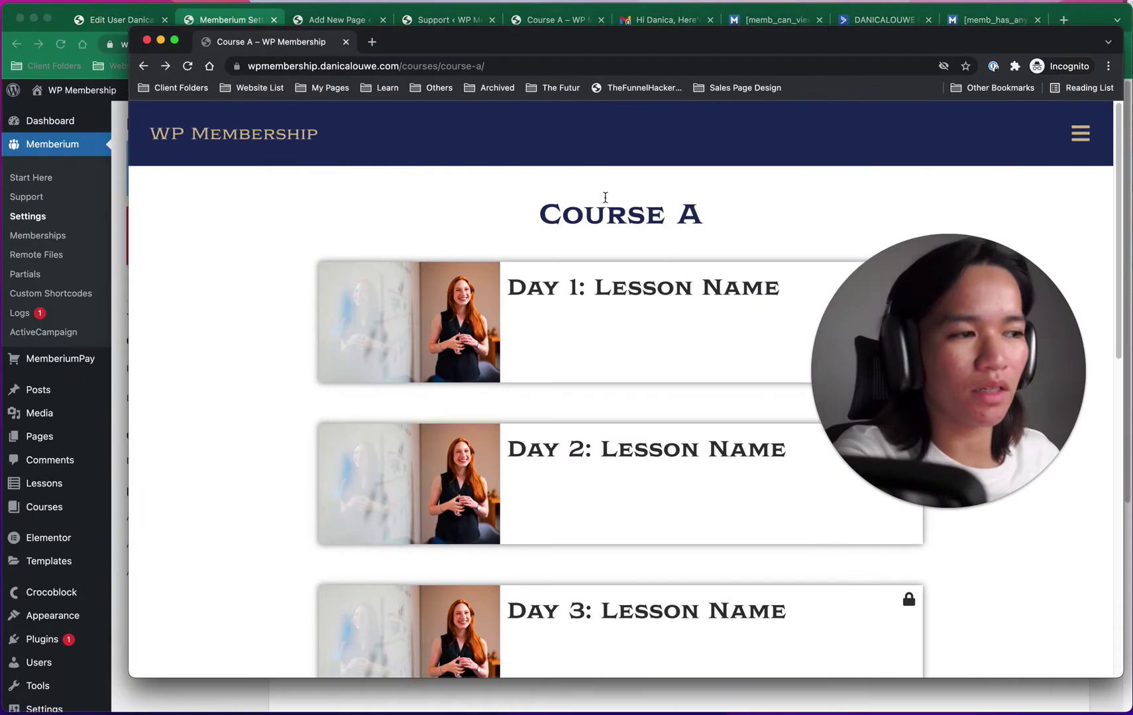
Step: Reload the member's Course A page to confirm only Day 1 is listed, then return to Memberium settings
{"action": "left_click", "coordinate": [188, 66]}
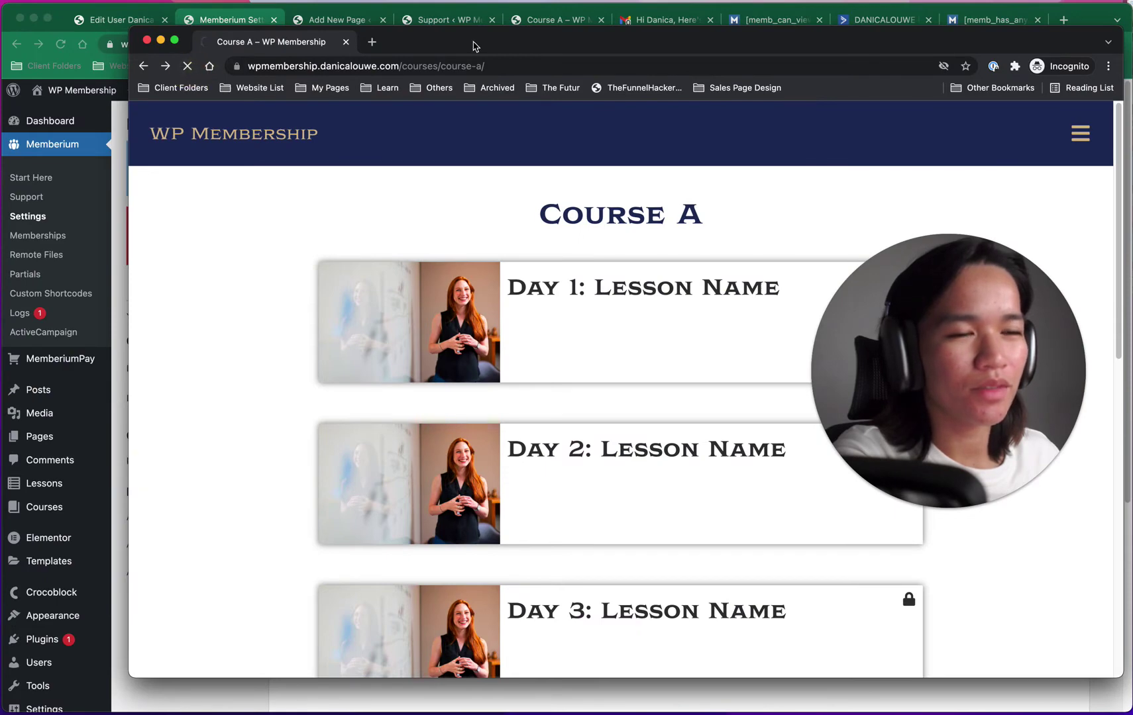
{"action": "left_click_drag", "start_coordinate": [1008, 354], "coordinate": [209, 512]}
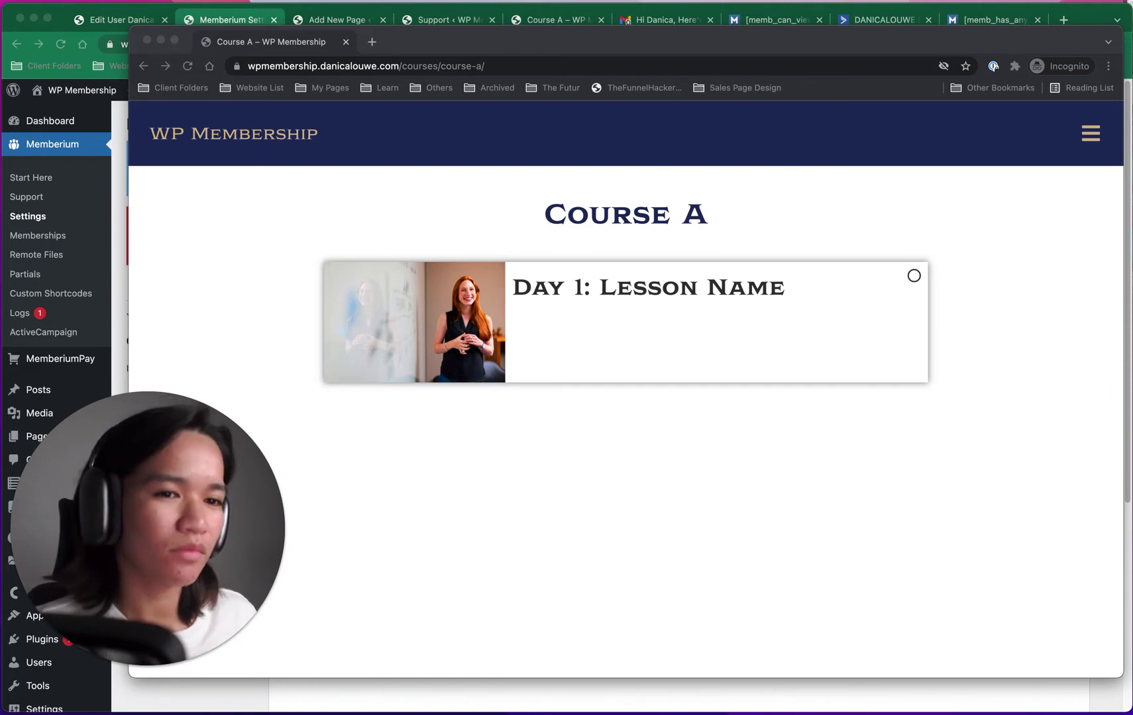
{"action": "left_click", "coordinate": [232, 20]}
{"action": "left_click_drag", "start_coordinate": [191, 503], "coordinate": [997, 224]}
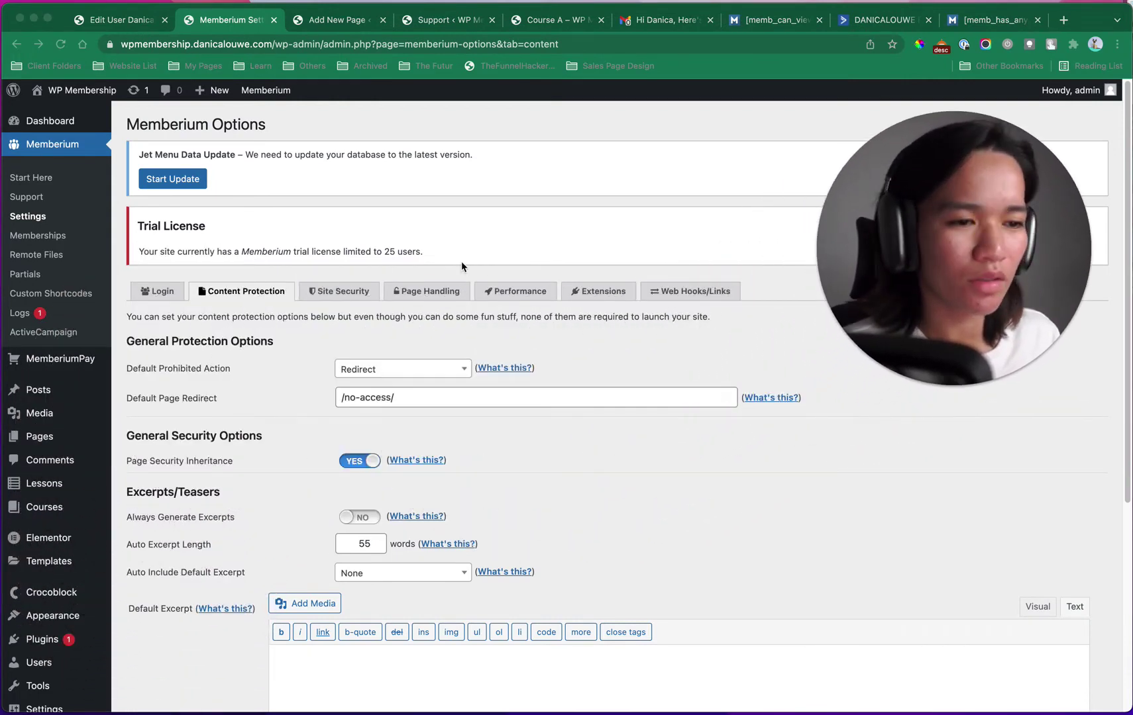
Step: Switch the default prohibited action to Show Excerpt/Teaser and enter 'No Access' as the default excerpt
{"action": "left_click", "coordinate": [388, 370]}
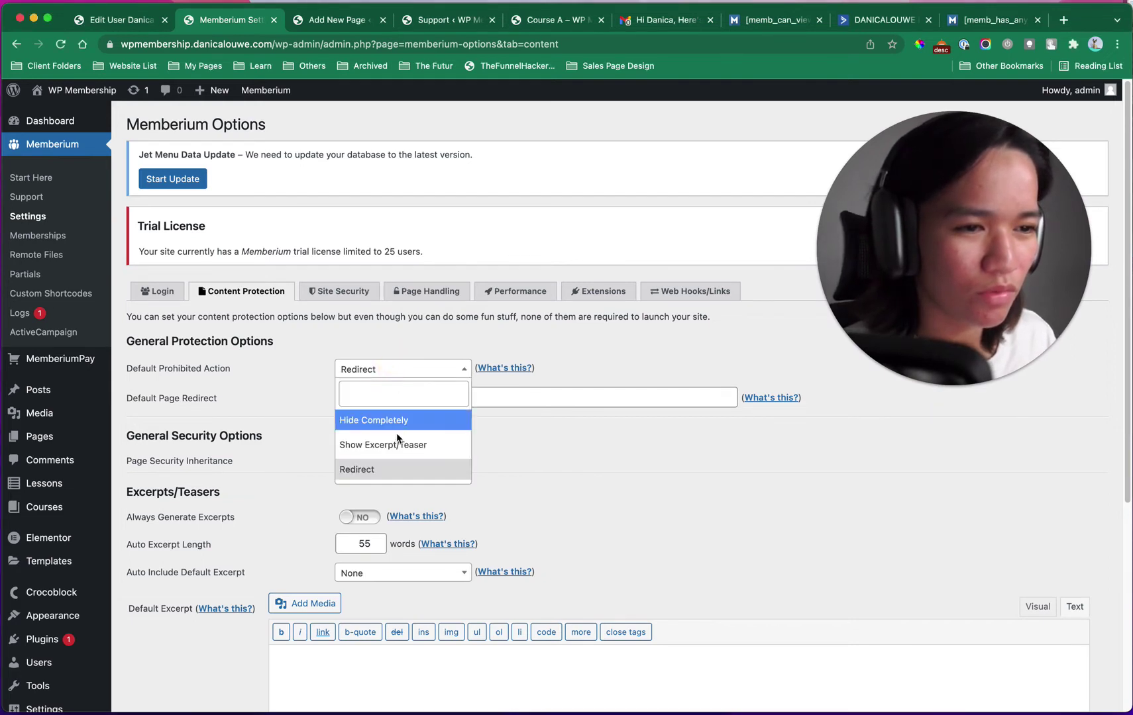
{"action": "left_click", "coordinate": [396, 445]}
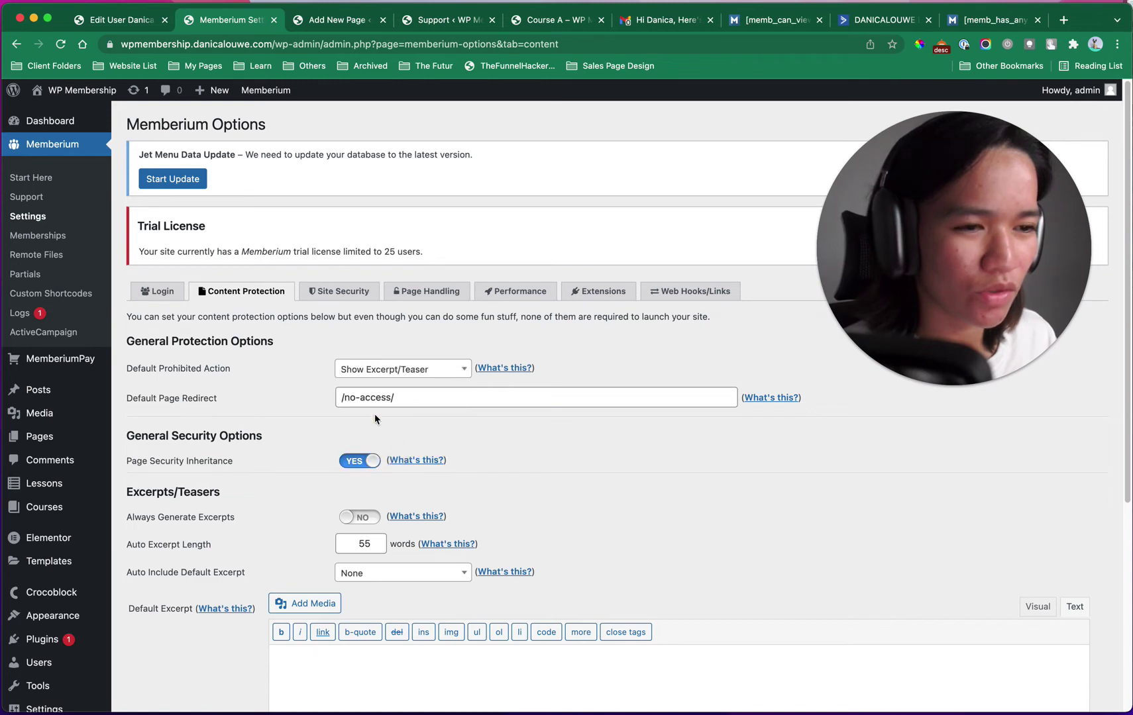
{"action": "scroll", "coordinate": [424, 573], "scroll_direction": "down", "scroll_amount": 4}
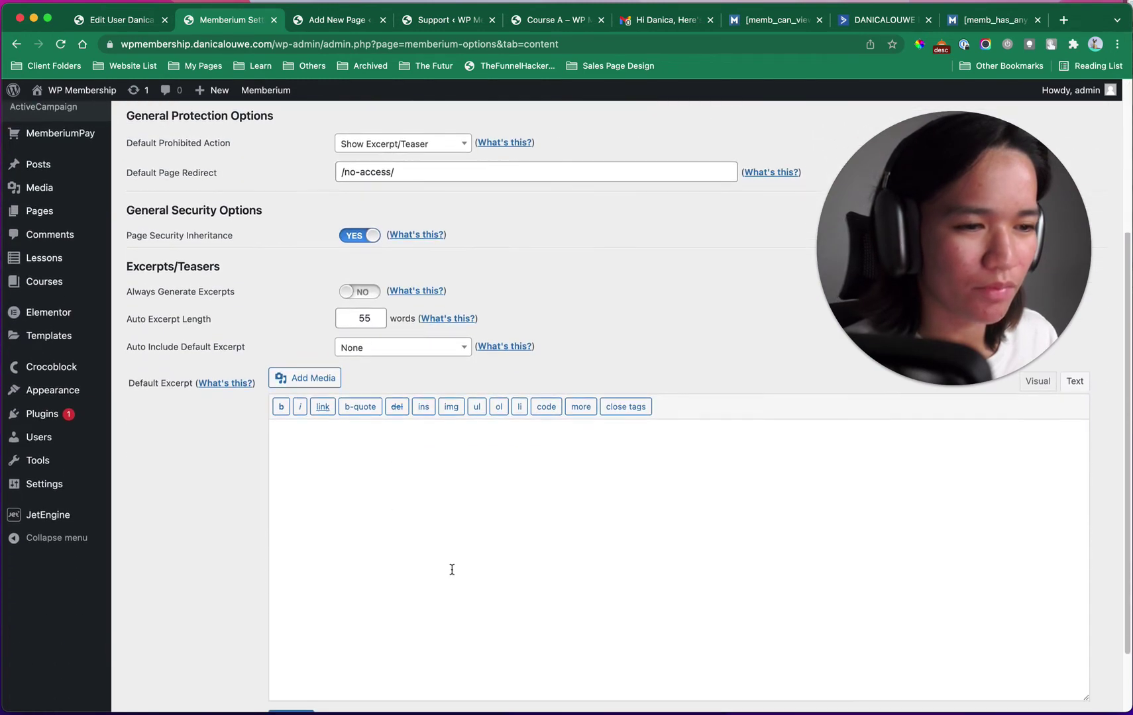
{"action": "left_click", "coordinate": [480, 561]}
{"action": "type", "text": "N"}
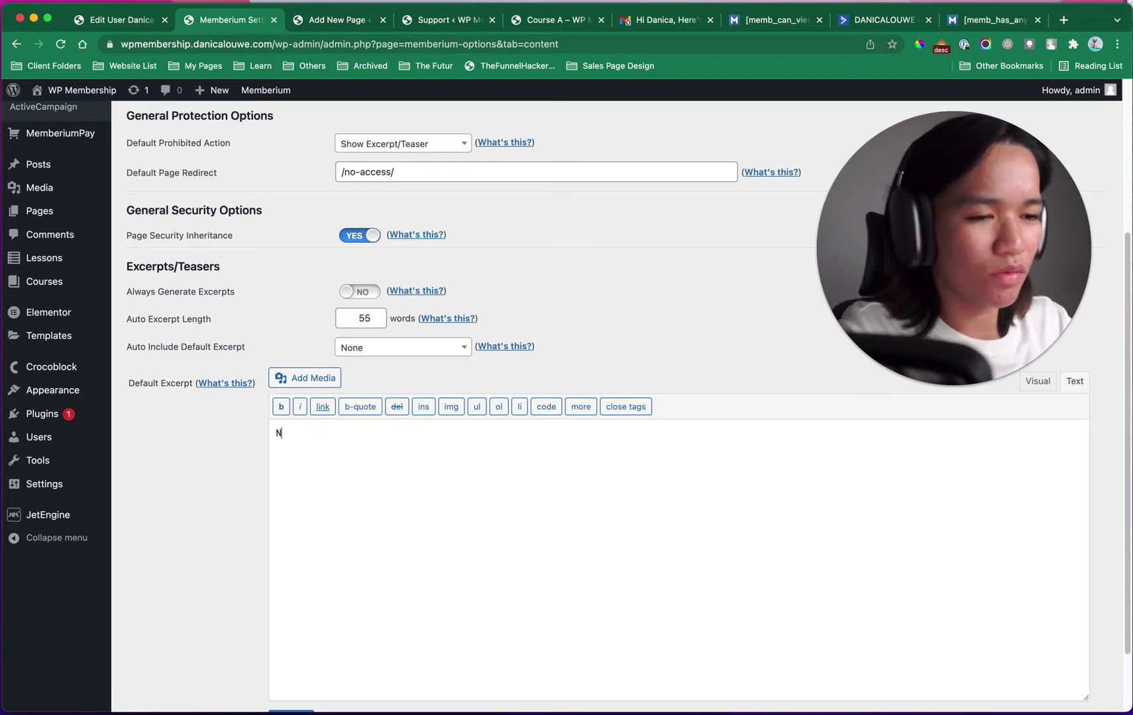
{"action": "type", "text": "o Access"}
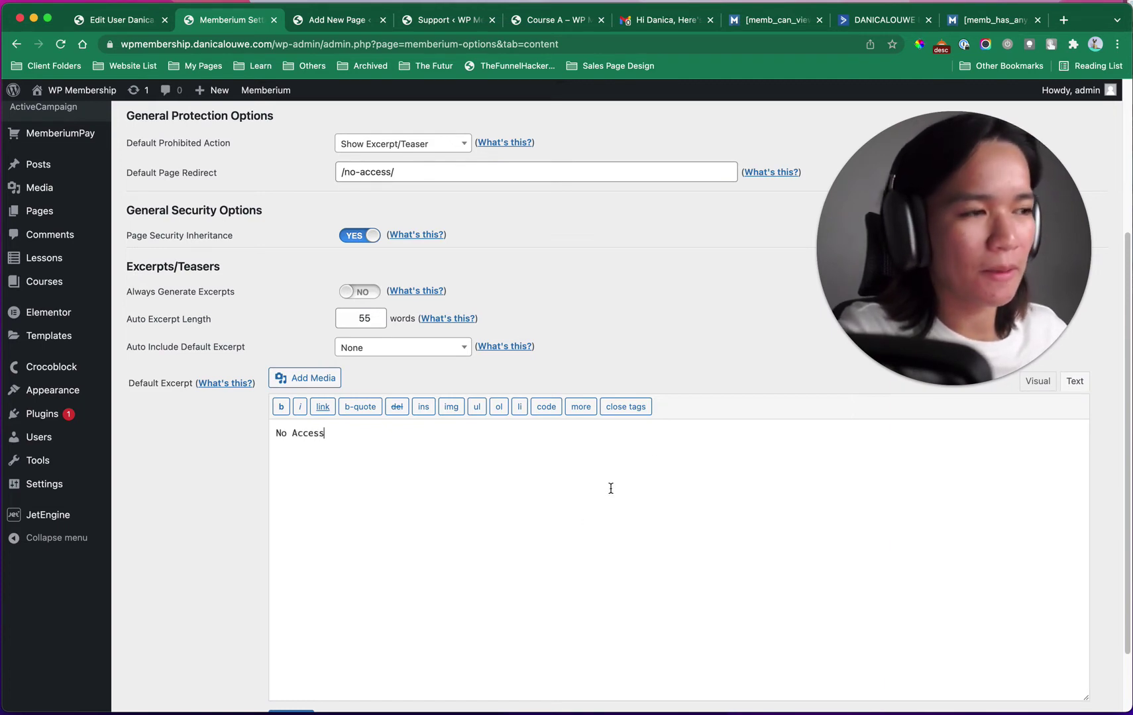
{"action": "scroll", "coordinate": [682, 411], "scroll_direction": "up", "scroll_amount": 3}
{"action": "scroll", "coordinate": [486, 465], "scroll_direction": "down", "scroll_amount": 3}
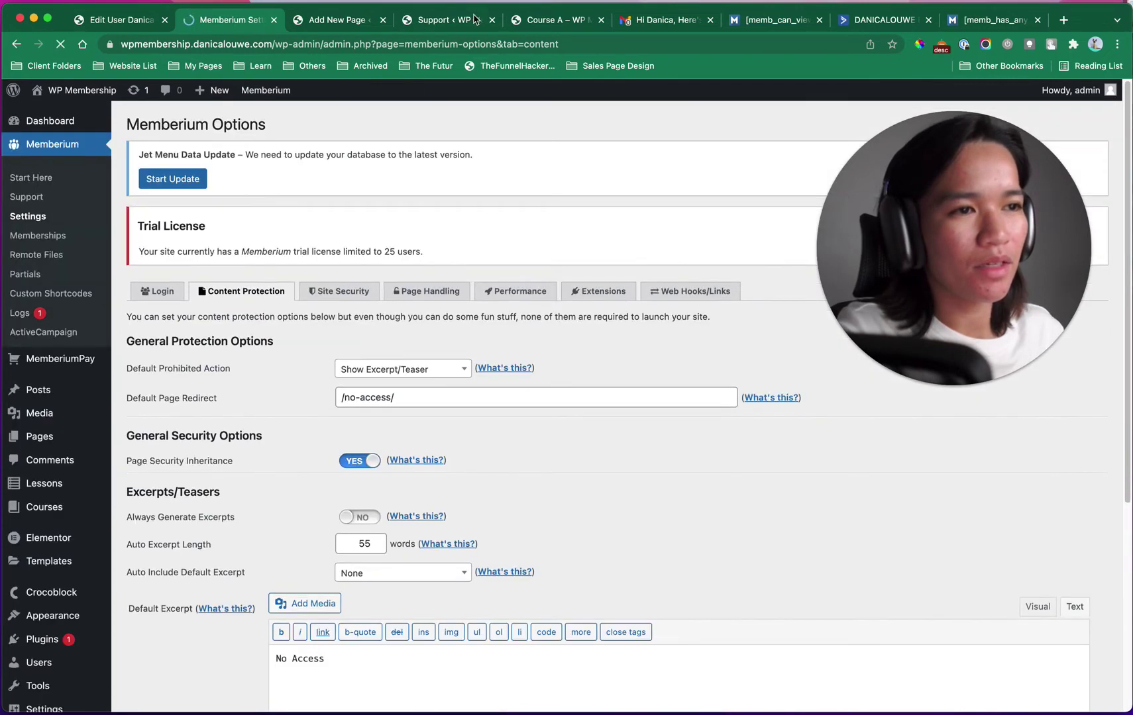
{"action": "left_click", "coordinate": [467, 21]}
Step: Open the Day 1 lesson and launch its Lesson Single Post template in Elementor
{"action": "left_click", "coordinate": [550, 21]}
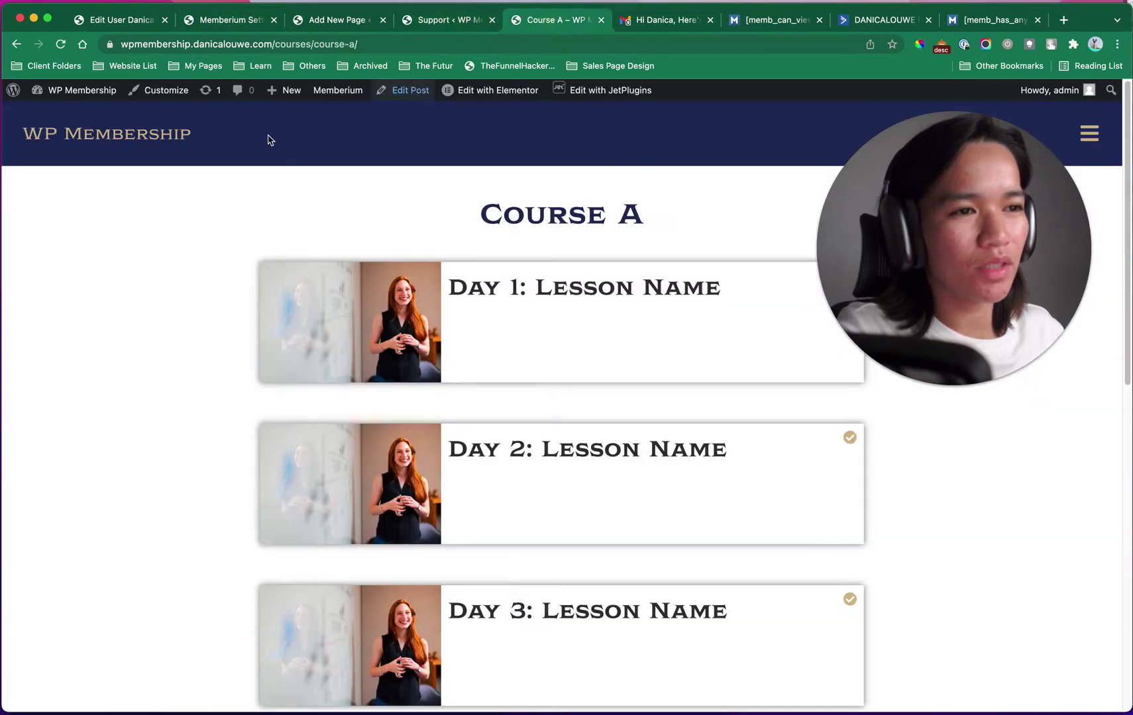
{"action": "left_click", "coordinate": [427, 333]}
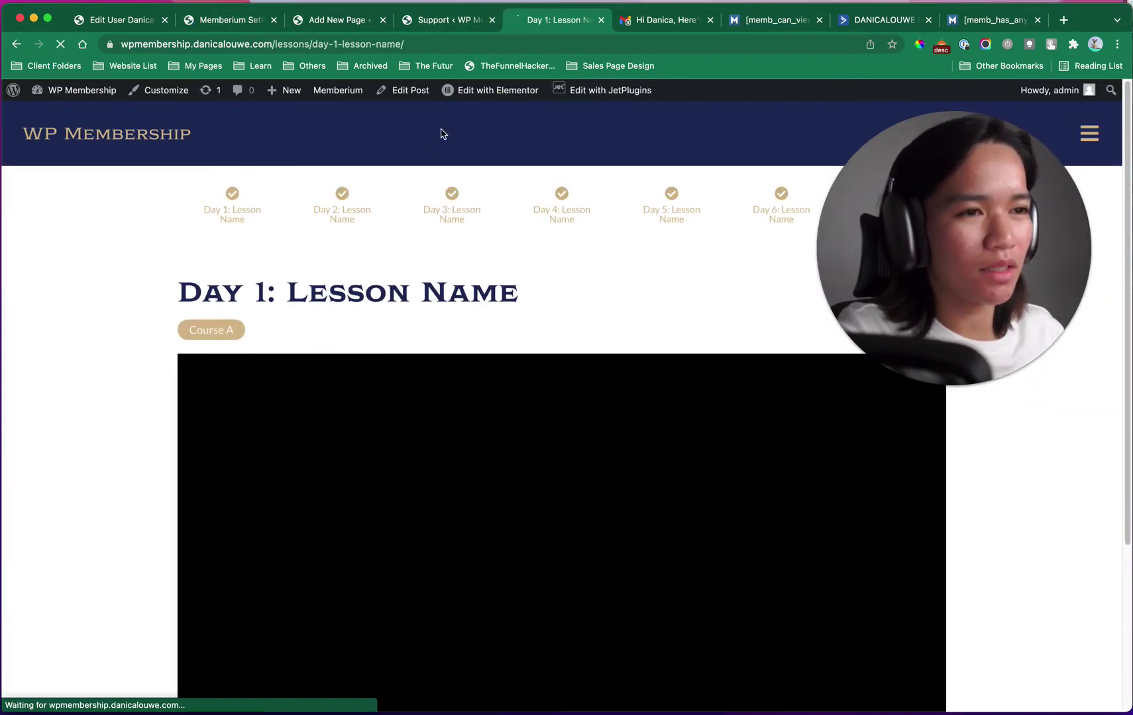
{"action": "mouse_move", "coordinate": [485, 96]}
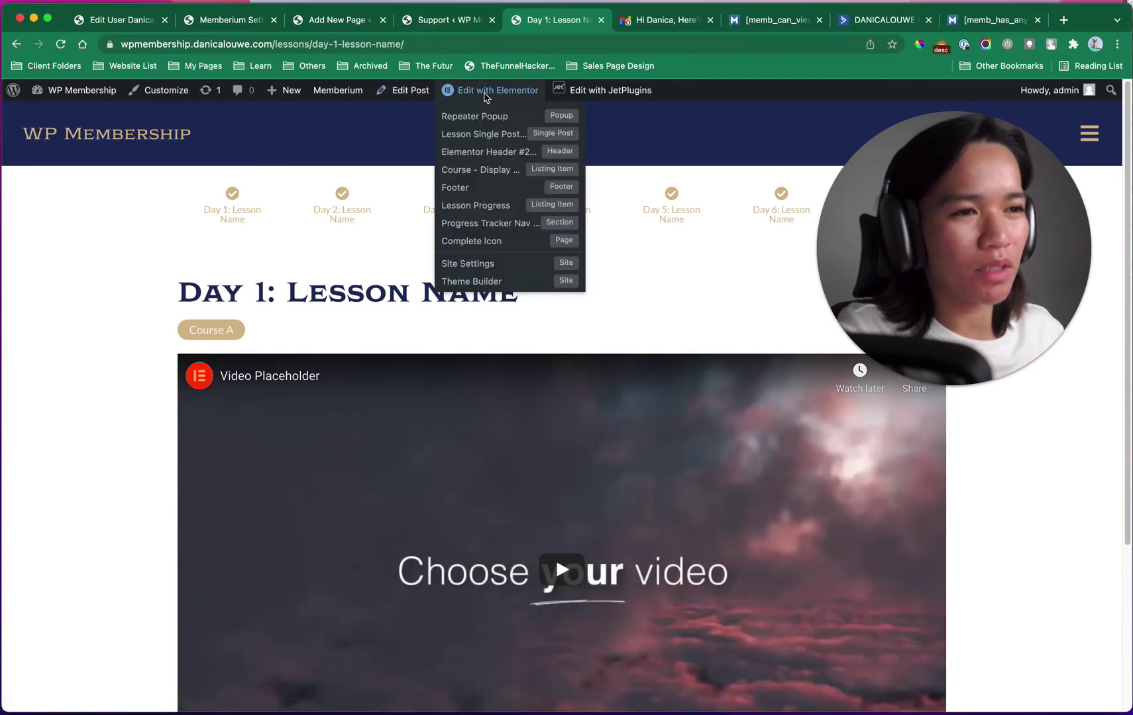
{"action": "left_click", "coordinate": [483, 136]}
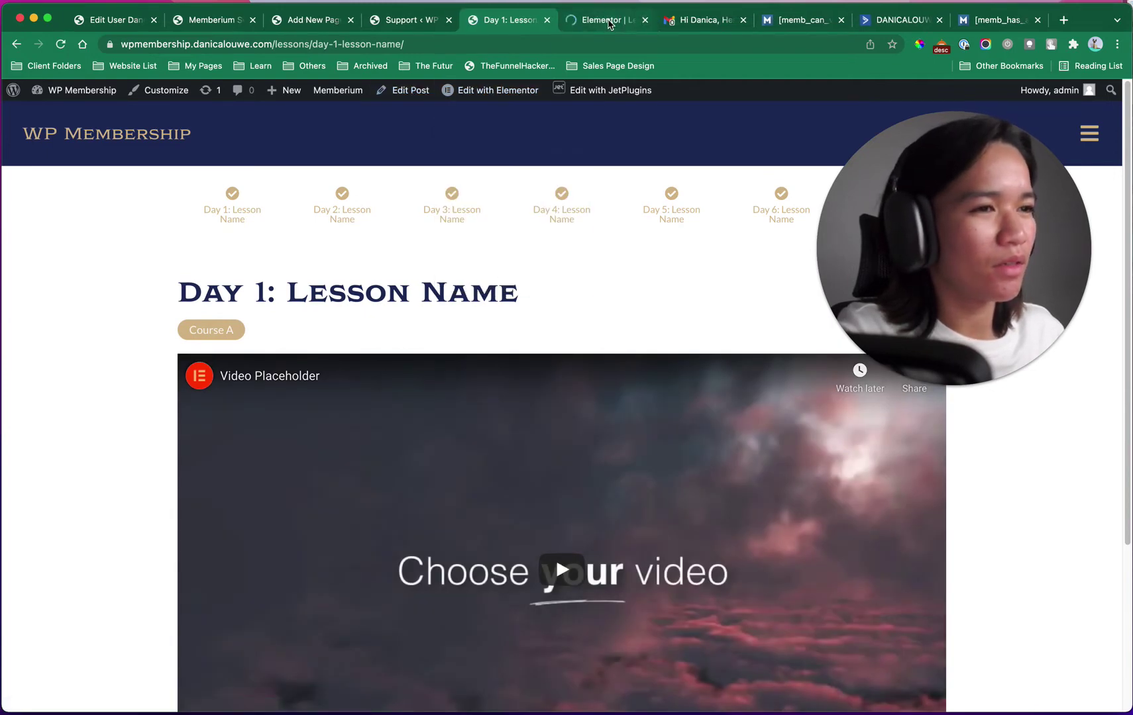
{"action": "left_click", "coordinate": [610, 24]}
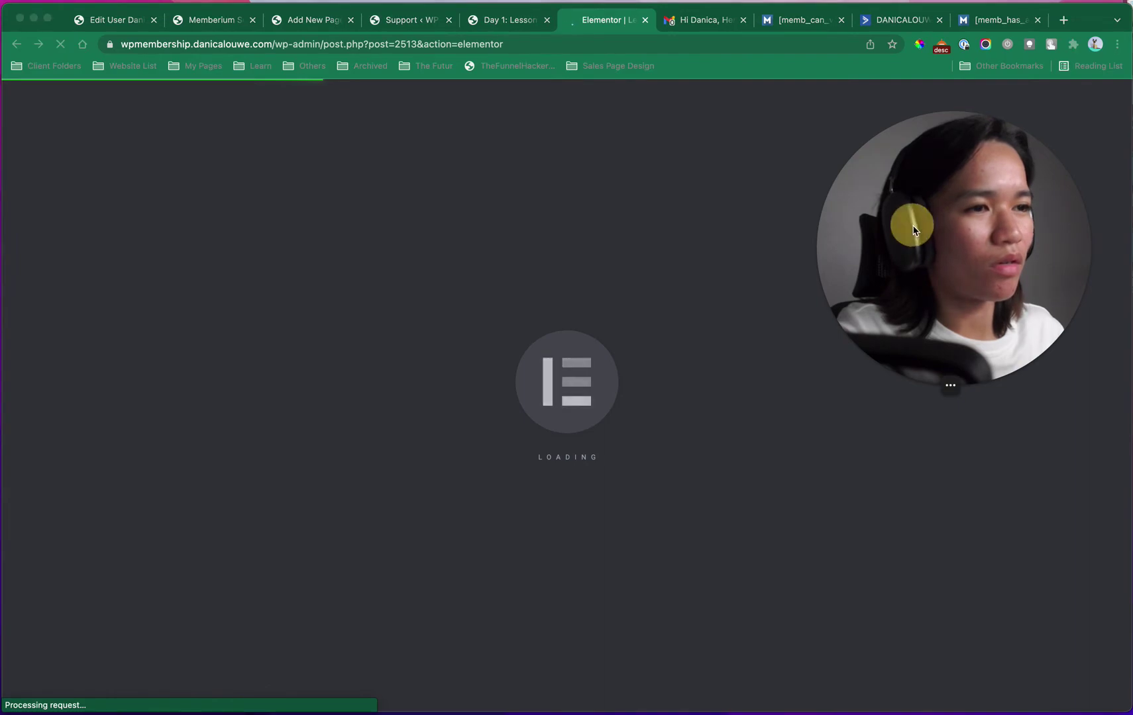
Step: Delete the Video widget from the template's second section using the Navigator
{"action": "left_click_drag", "start_coordinate": [910, 222], "coordinate": [906, 348]}
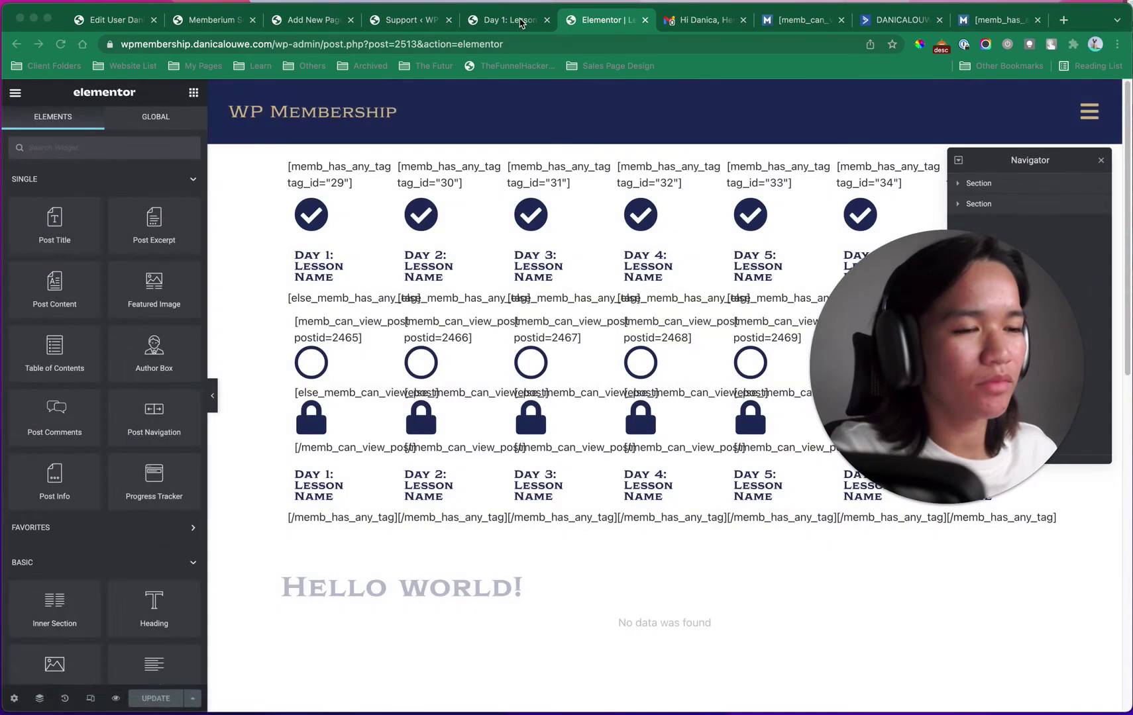
{"action": "scroll", "coordinate": [582, 339], "scroll_direction": "down", "scroll_amount": 6}
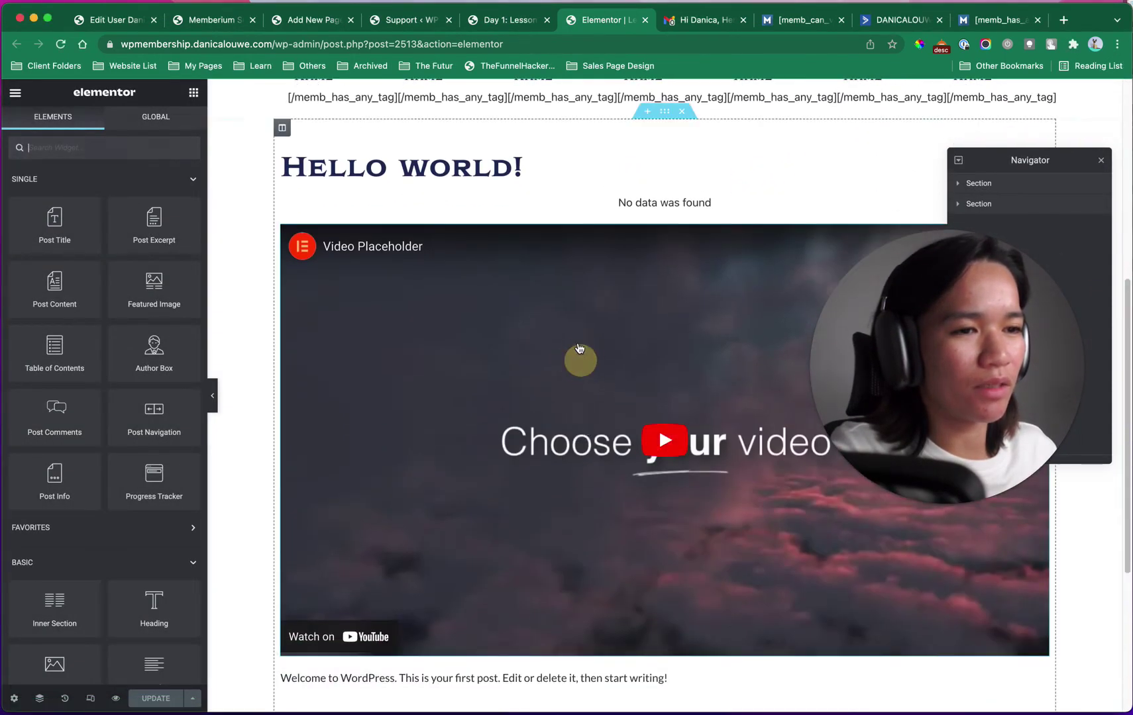
{"action": "left_click", "coordinate": [957, 203]}
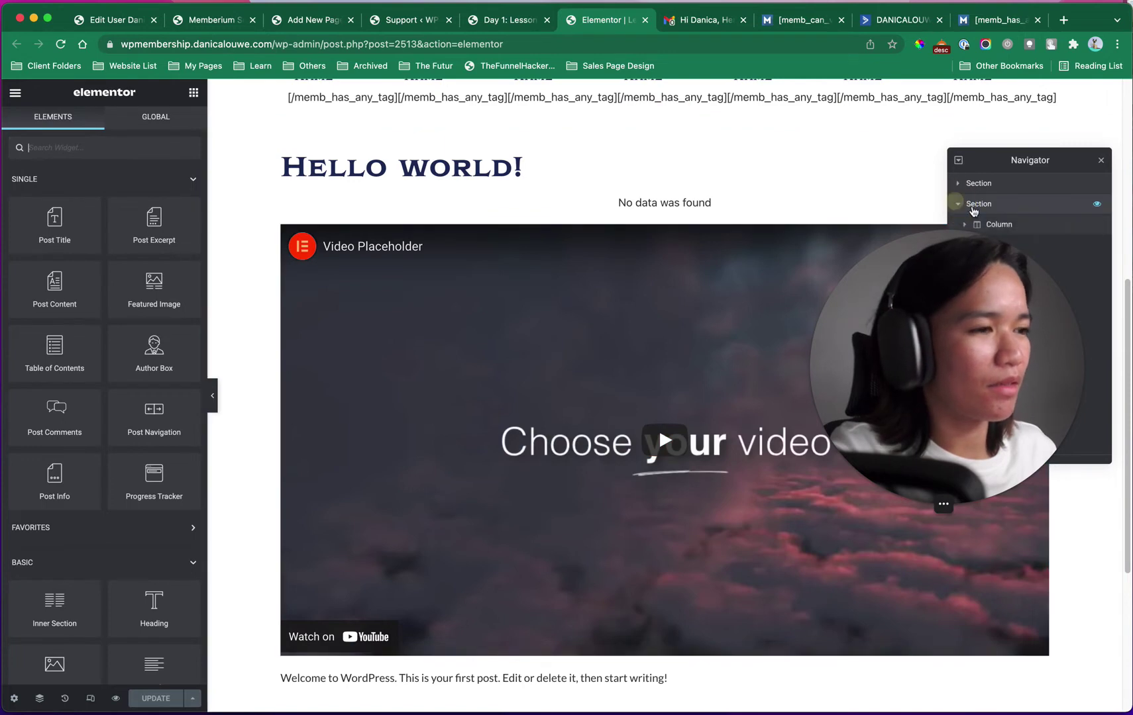
{"action": "left_click", "coordinate": [964, 224]}
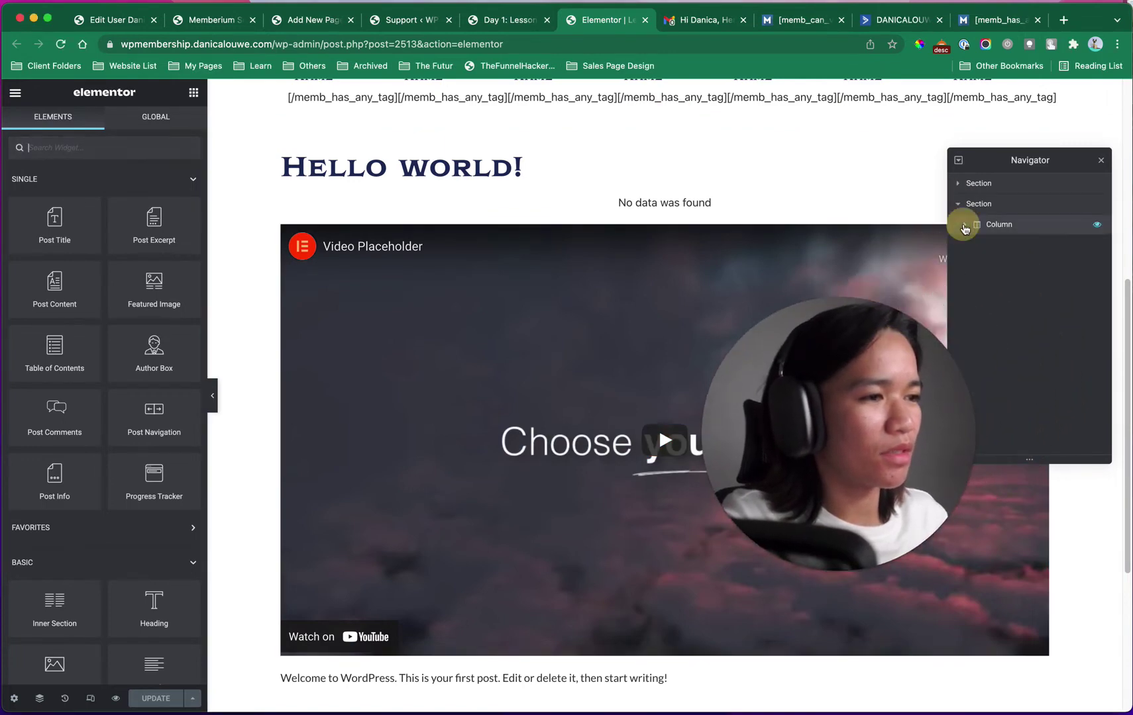
{"action": "left_click", "coordinate": [1003, 285]}
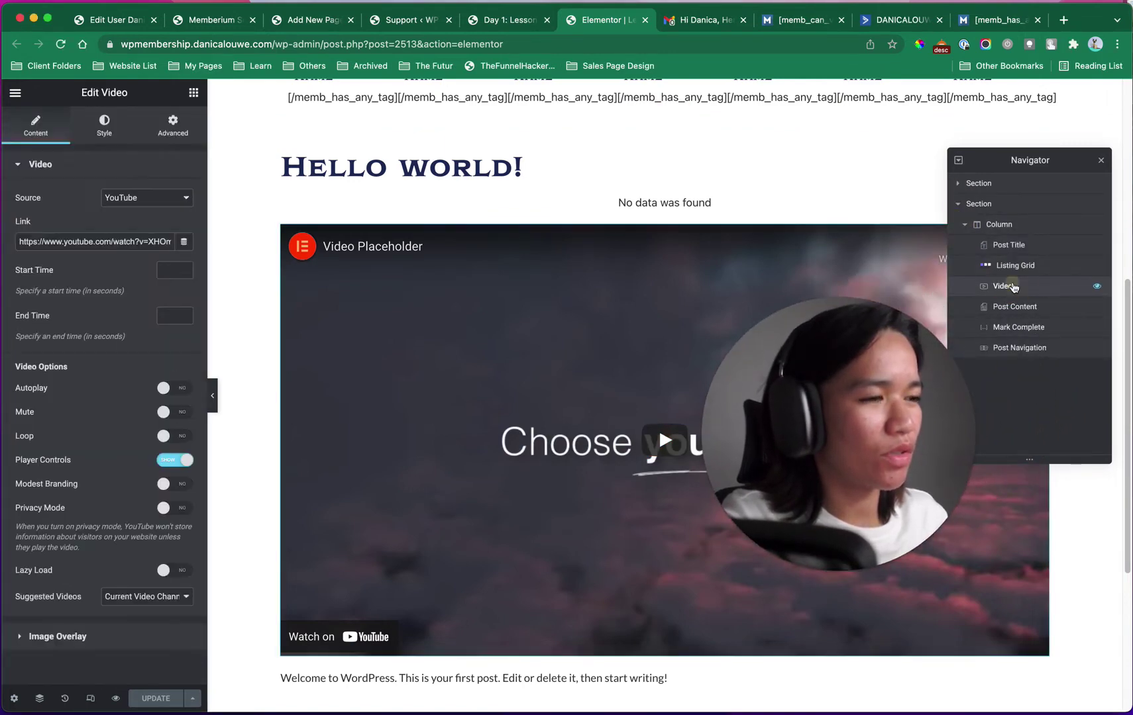
{"action": "right_click", "coordinate": [1002, 285]}
{"action": "left_click", "coordinate": [1037, 452]}
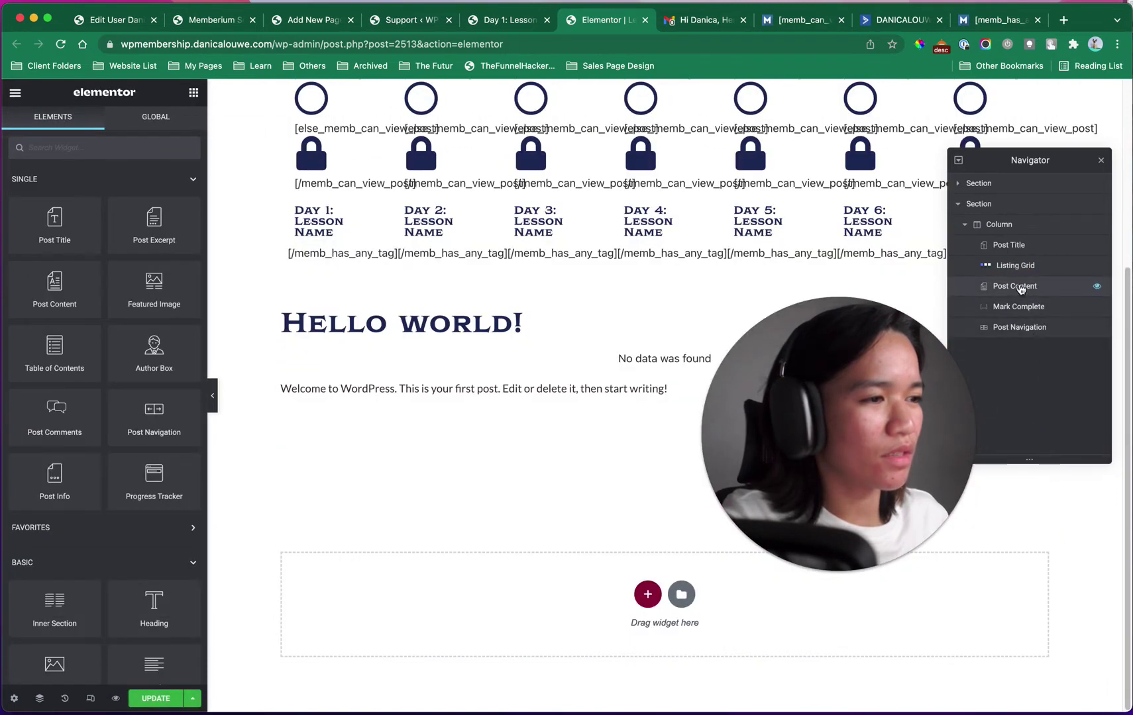
Step: Review the Post Content, Mark Complete shortcode and post navigation widget settings
{"action": "left_click", "coordinate": [1020, 290]}
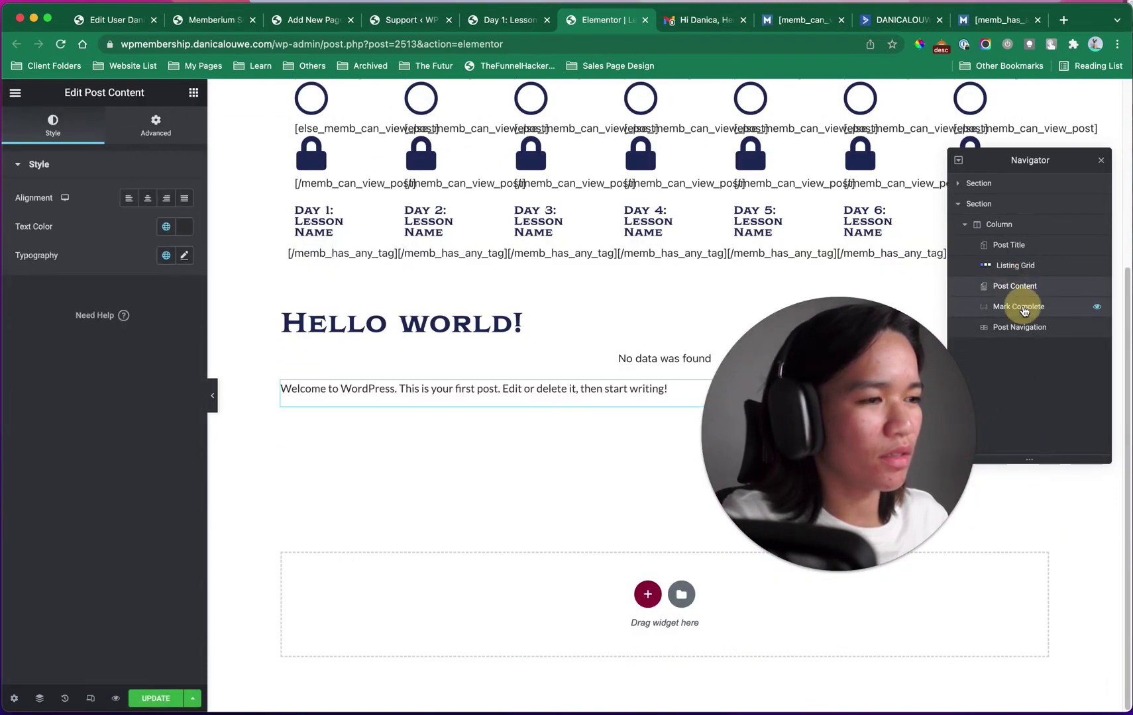
{"action": "left_click", "coordinate": [1020, 306]}
{"action": "left_click", "coordinate": [1015, 285]}
{"action": "left_click", "coordinate": [1024, 308]}
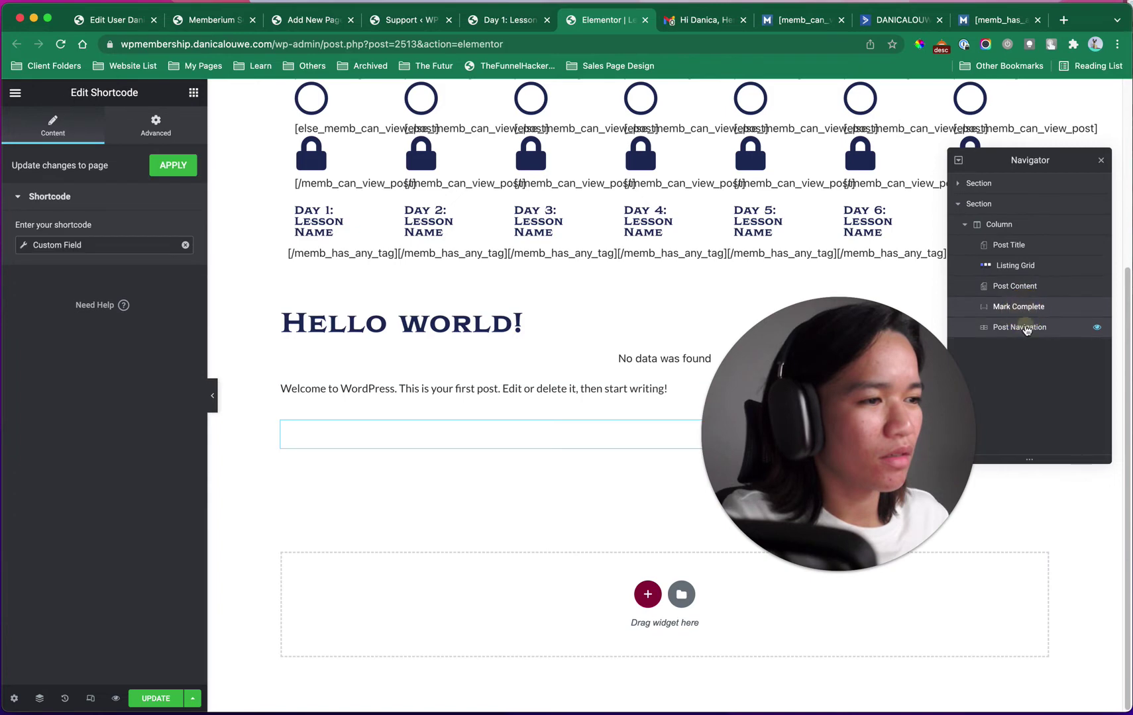
{"action": "left_click", "coordinate": [1022, 327]}
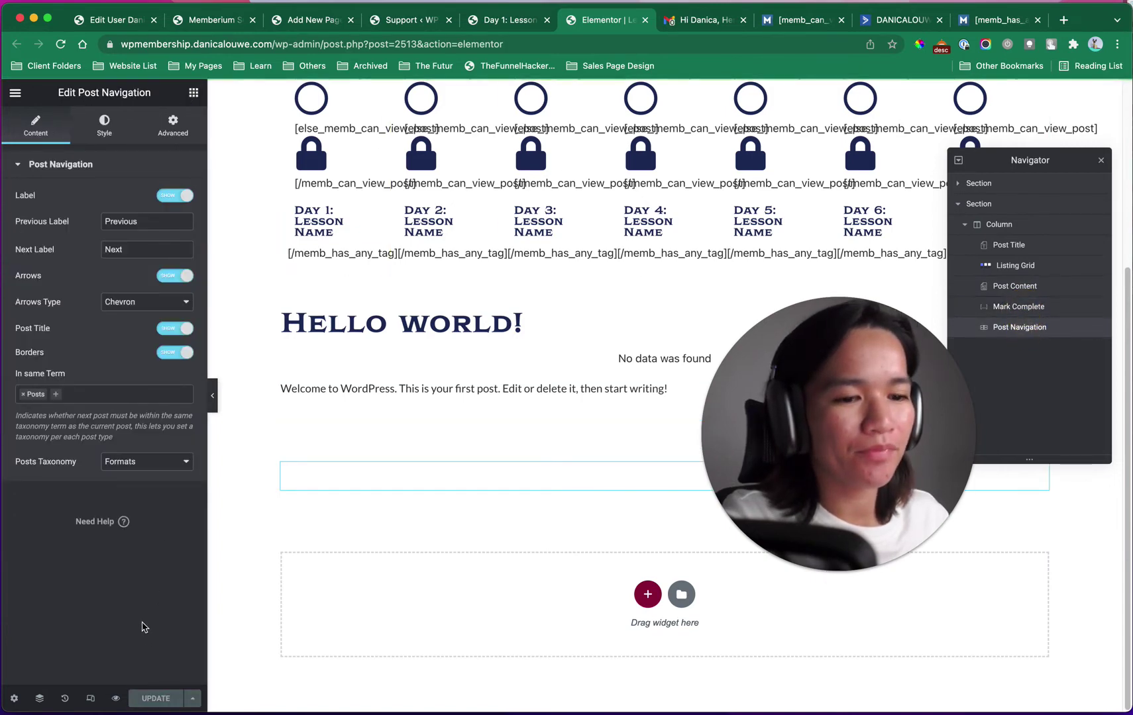
{"action": "left_click", "coordinate": [146, 626]}
{"action": "left_click", "coordinate": [946, 317]}
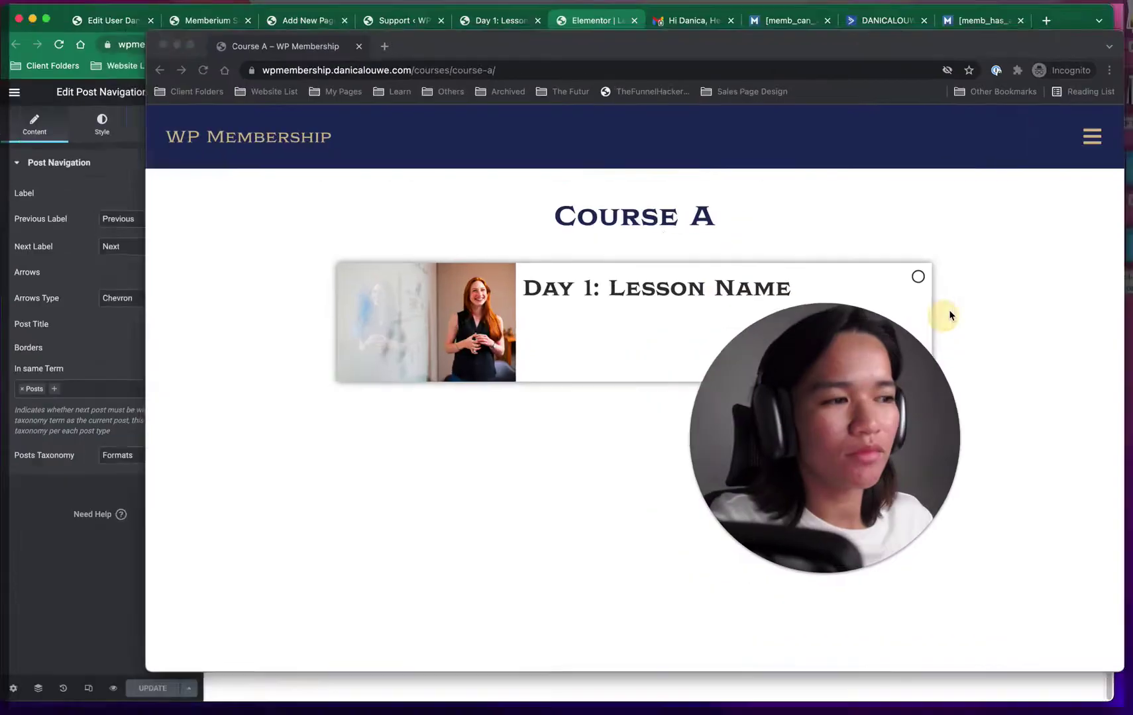
Step: As the member, reload Course A and open the locked Day 2 lesson to see the No Access excerpt
{"action": "left_click", "coordinate": [188, 67]}
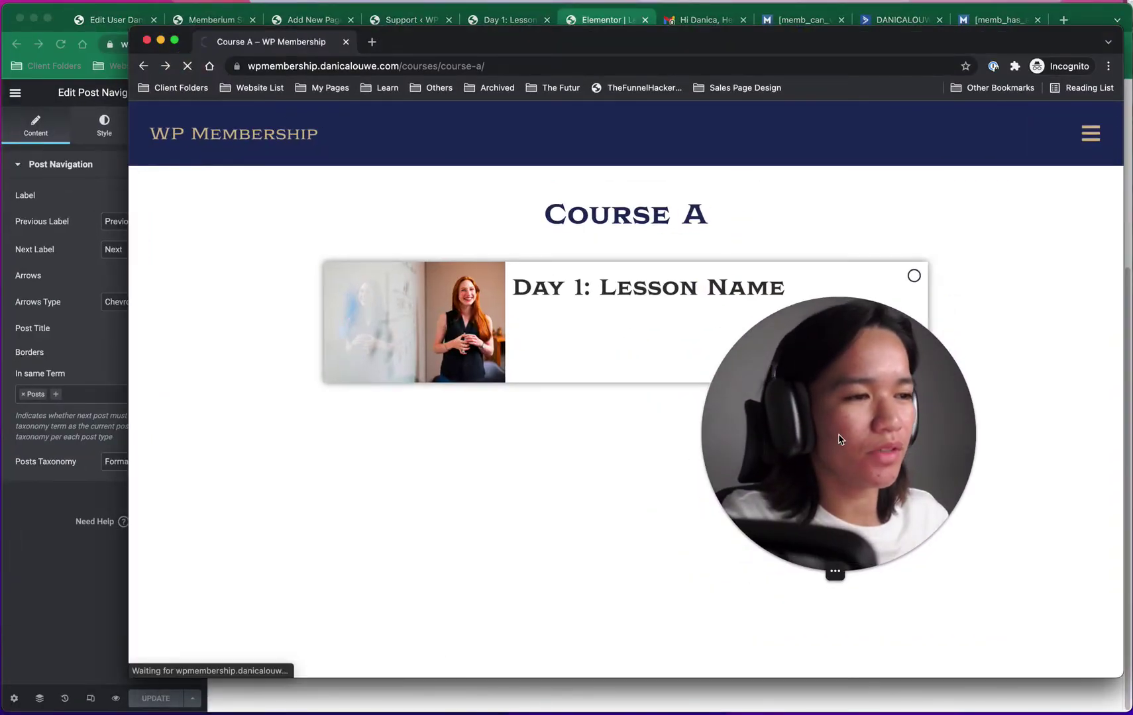
{"action": "left_click_drag", "start_coordinate": [250, 464], "coordinate": [195, 481]}
{"action": "left_click", "coordinate": [603, 498]}
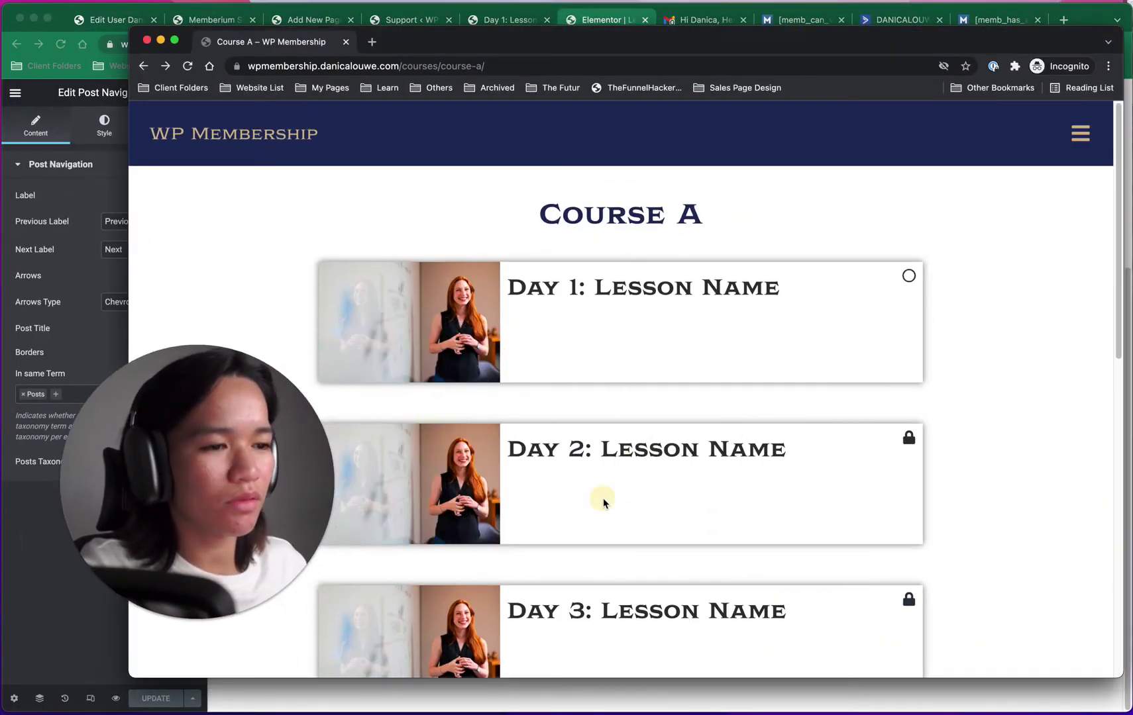
{"action": "left_click", "coordinate": [602, 467]}
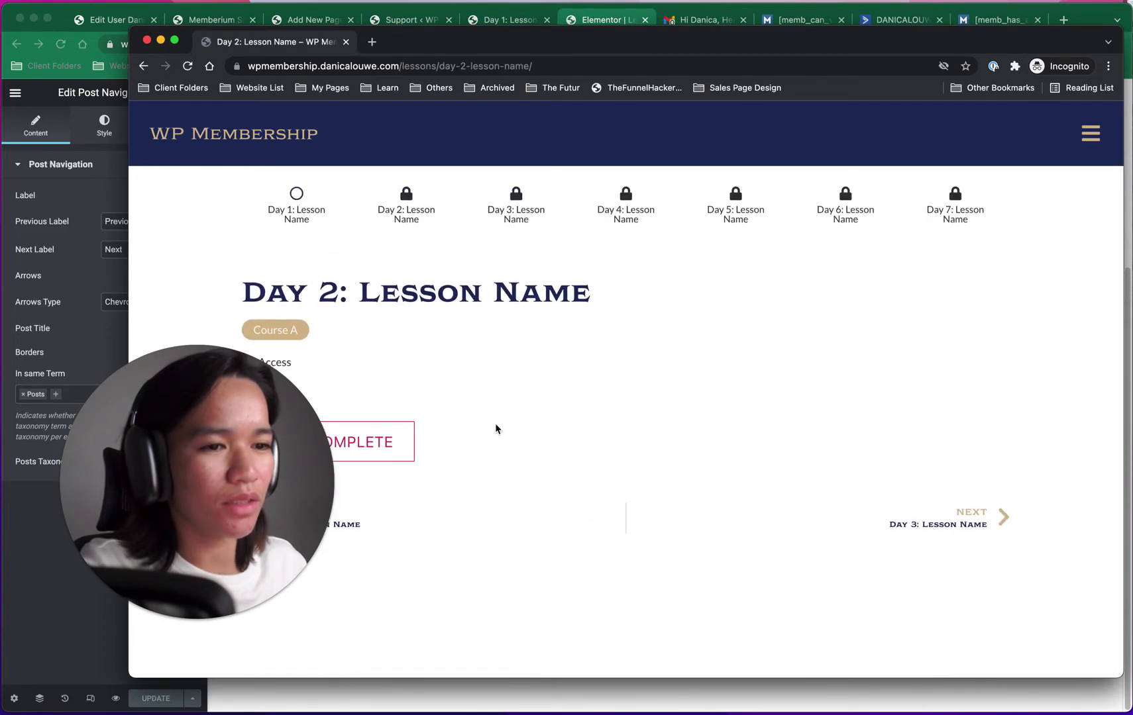
{"action": "left_click_drag", "start_coordinate": [223, 444], "coordinate": [876, 431]}
{"action": "left_click", "coordinate": [253, 362]}
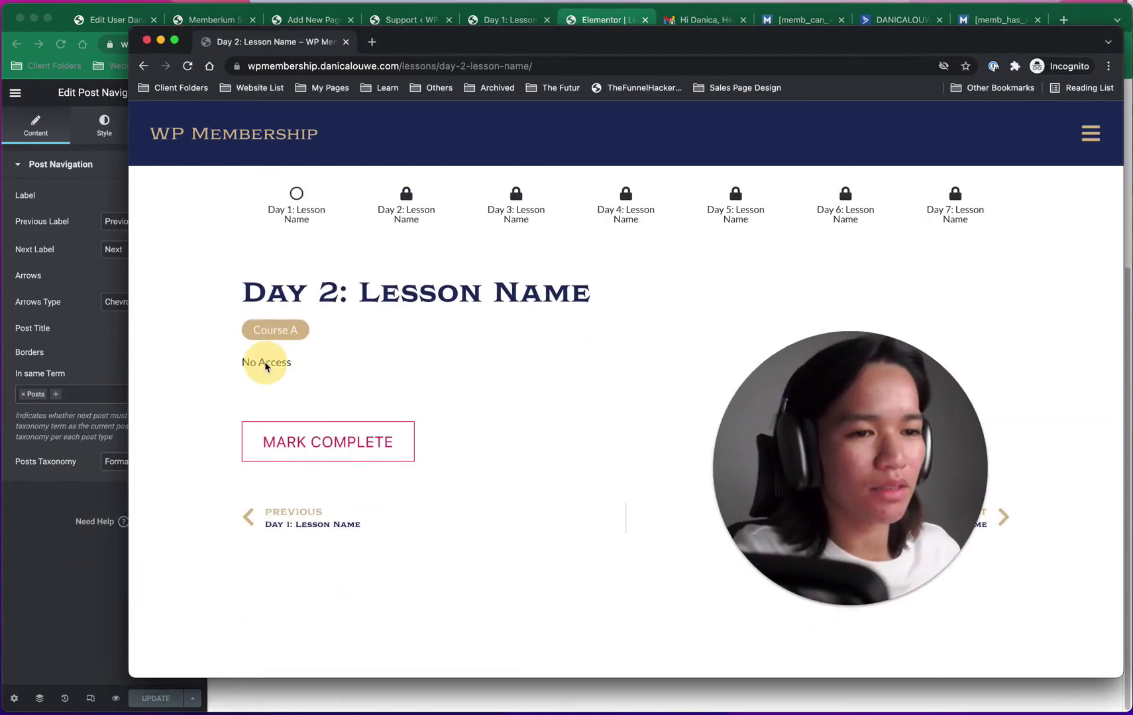
{"action": "left_click", "coordinate": [59, 560]}
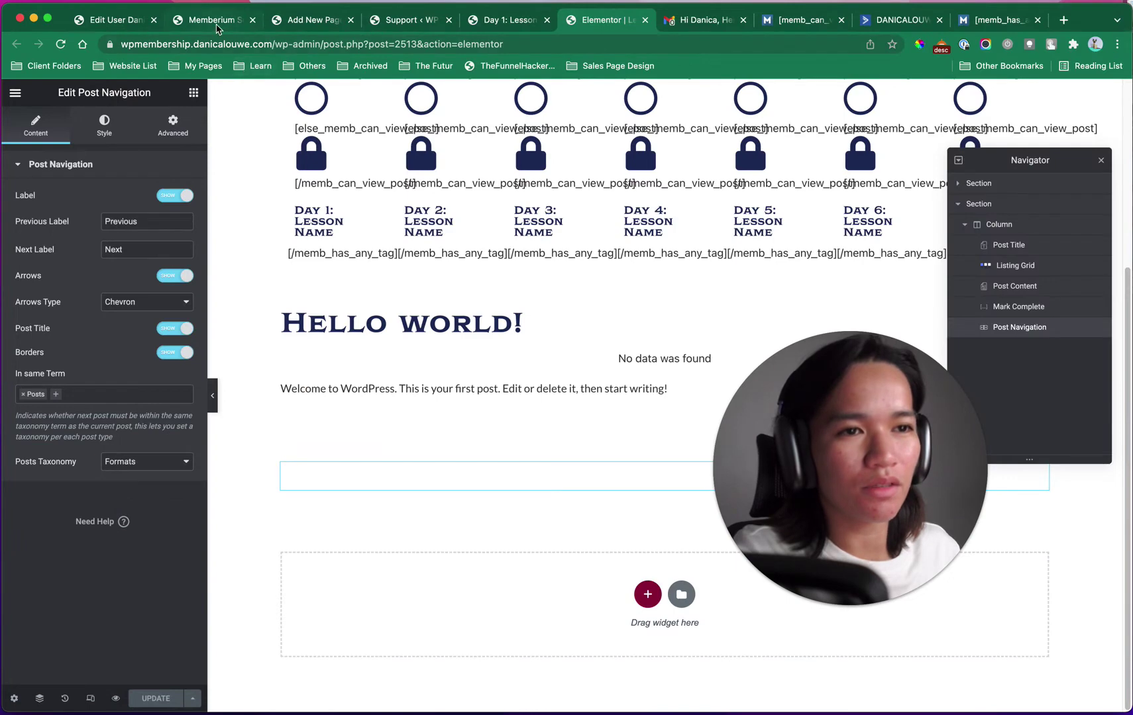
Step: Change the default excerpt to "Sorry, You don't have enough access to view this content." and save
{"action": "left_click", "coordinate": [216, 29]}
{"action": "scroll", "coordinate": [290, 533], "scroll_direction": "down", "scroll_amount": 3}
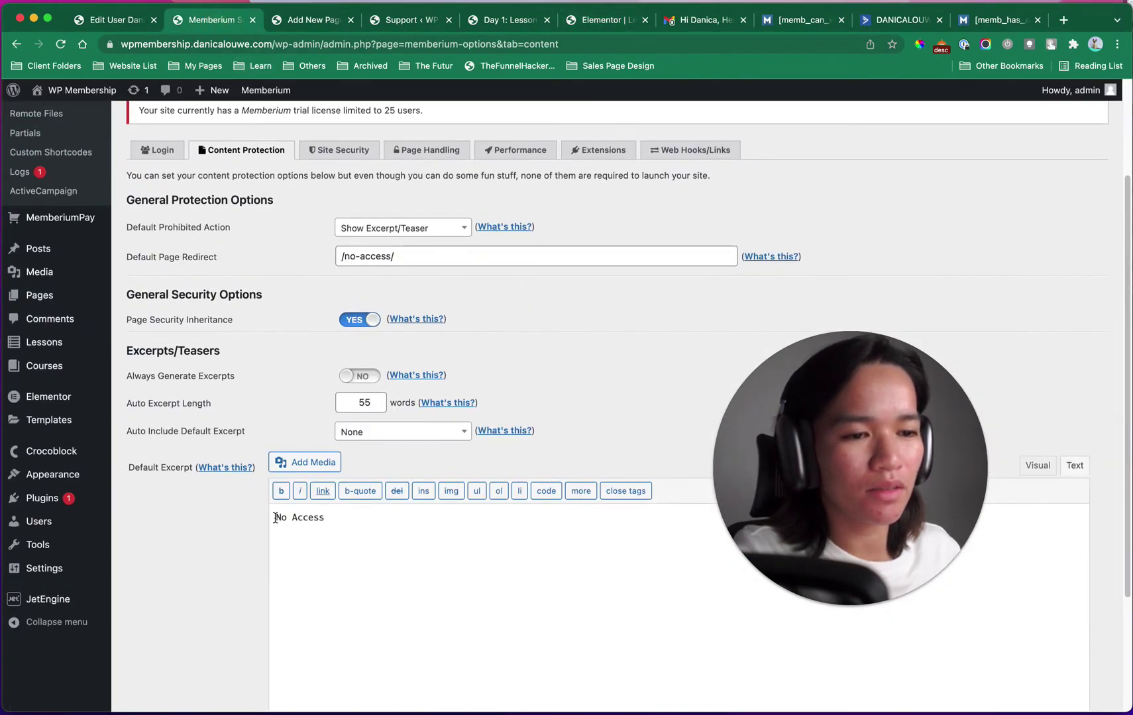
{"action": "left_click", "coordinate": [274, 518]}
{"action": "type", "text": "Sorry, "}
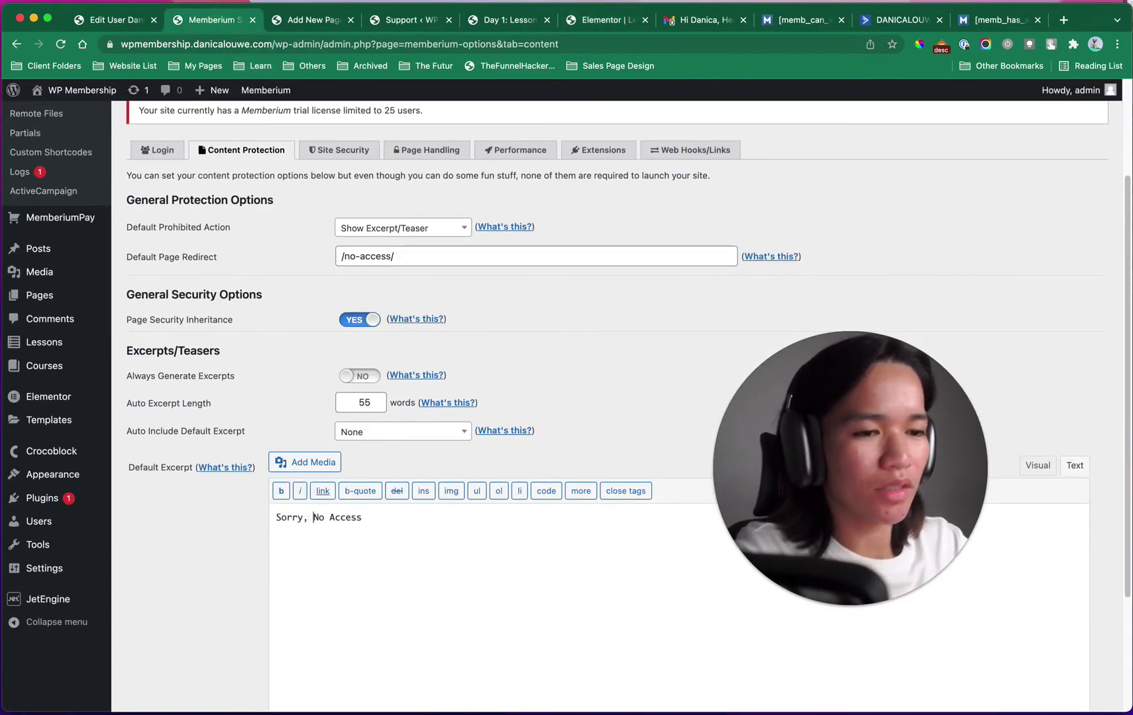
{"action": "type", "text": "You don't"}
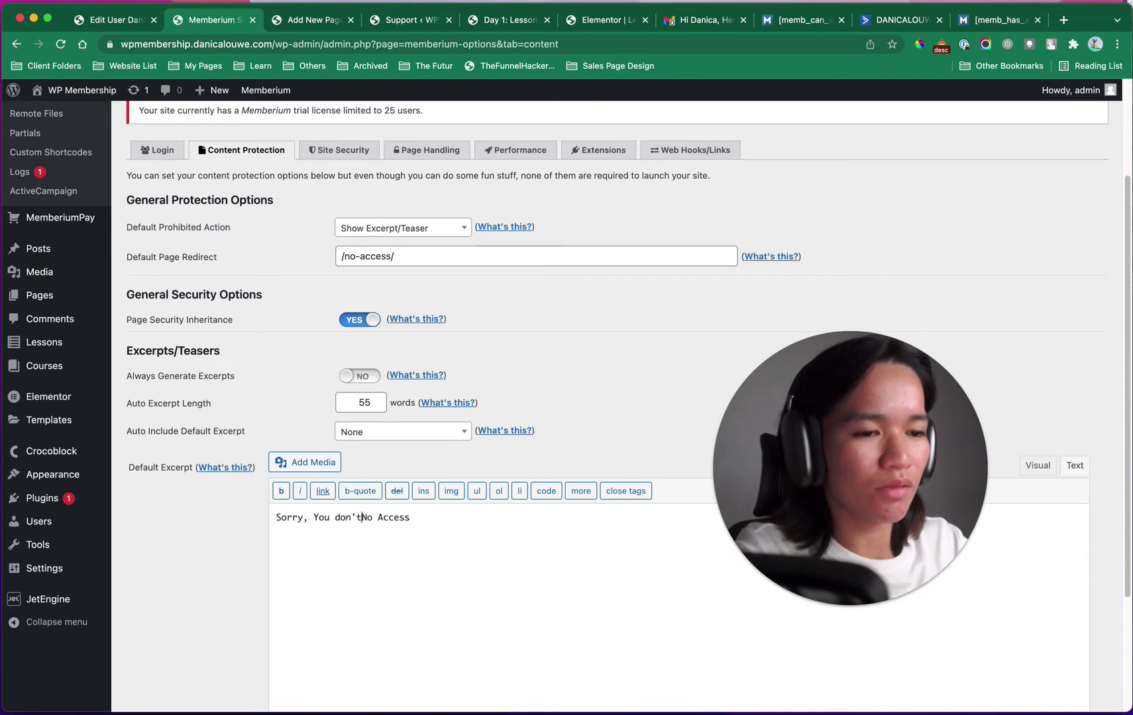
{"action": "type", "text": " have enough access to view this content."}
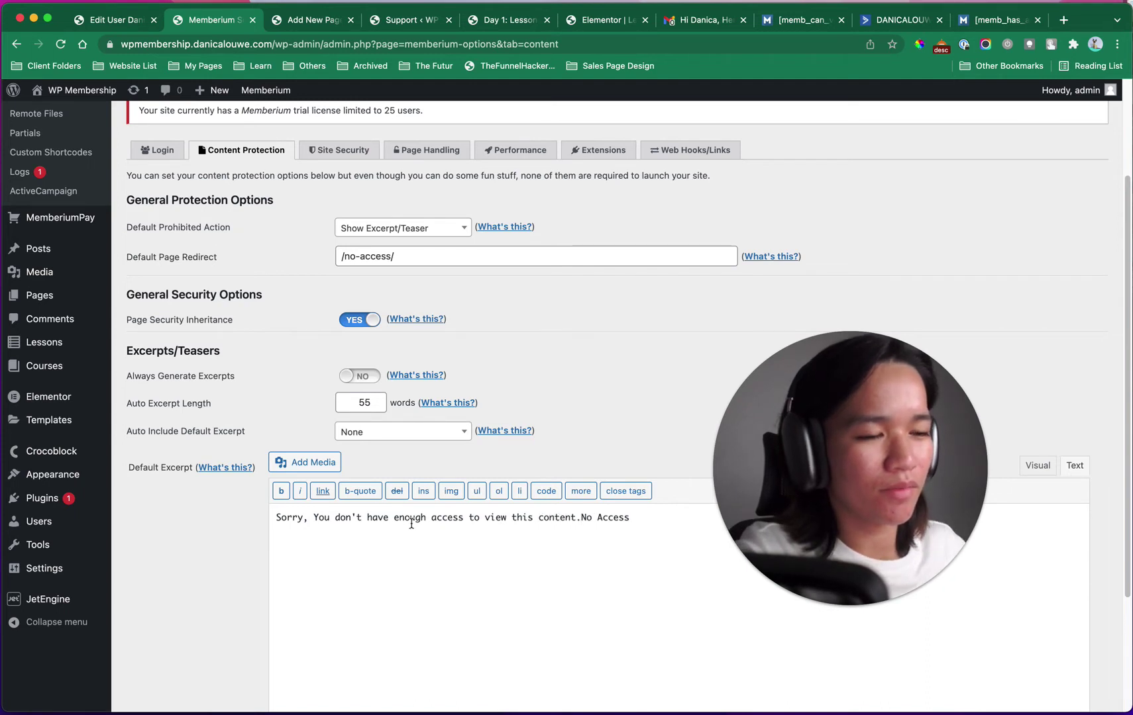
{"action": "left_click_drag", "start_coordinate": [586, 518], "coordinate": [581, 519]}
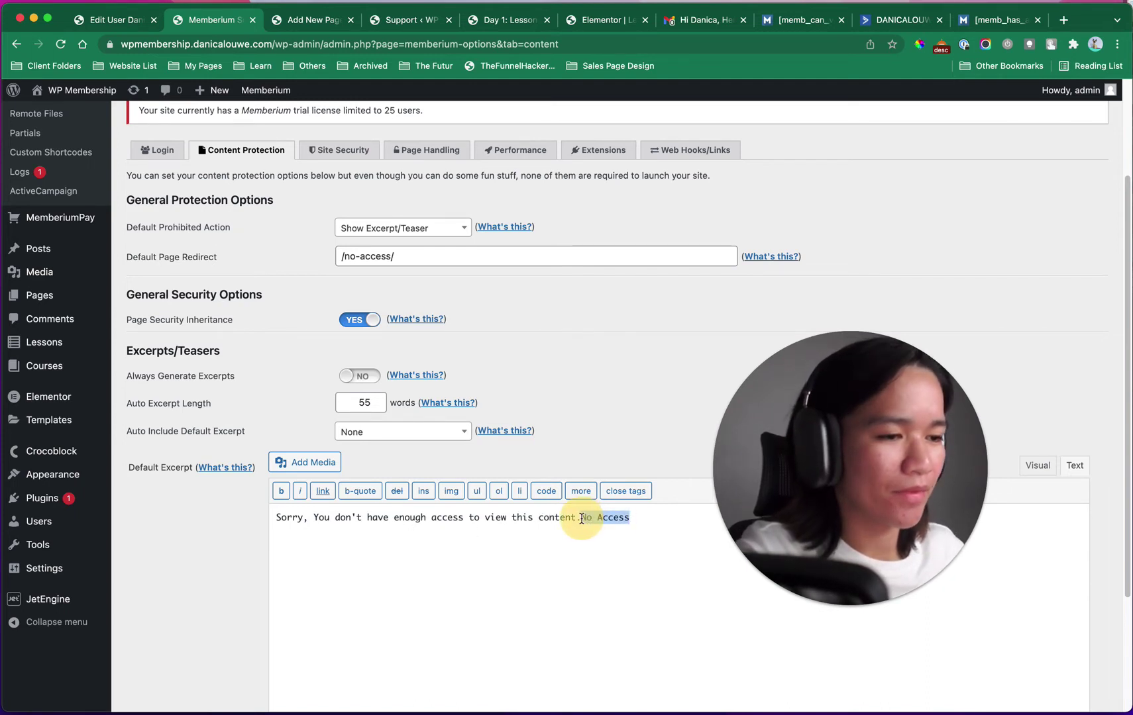
{"action": "key", "text": "BackSpace"}
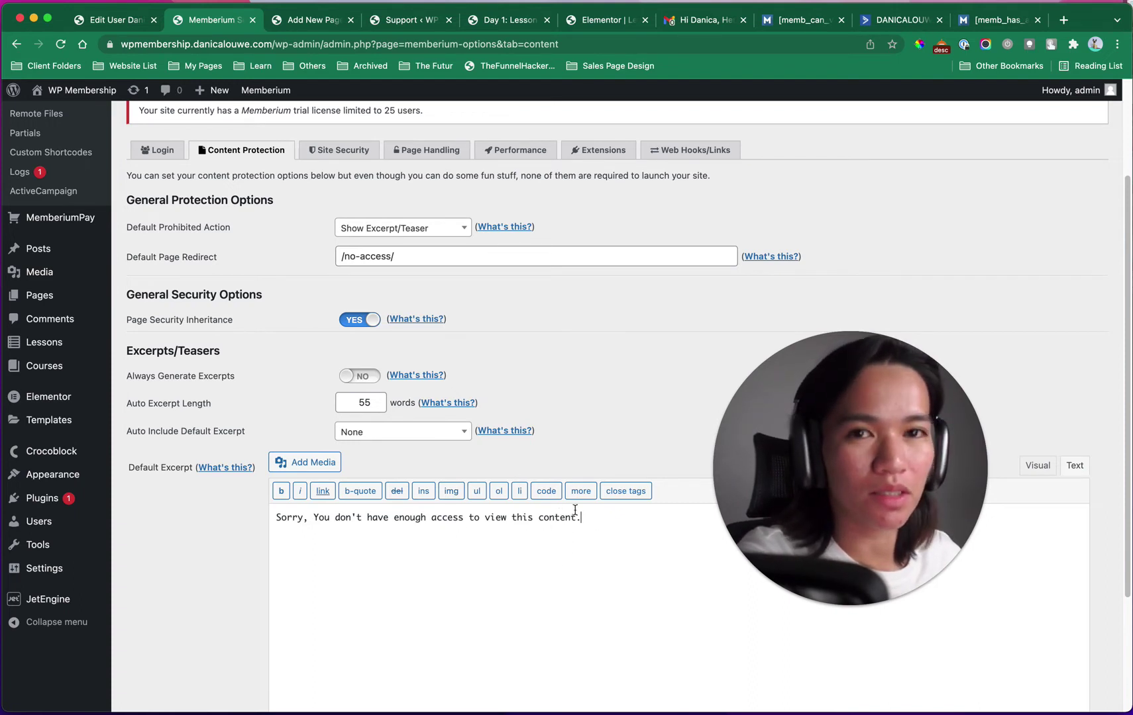
{"action": "scroll", "coordinate": [340, 486], "scroll_direction": "down", "scroll_amount": 3}
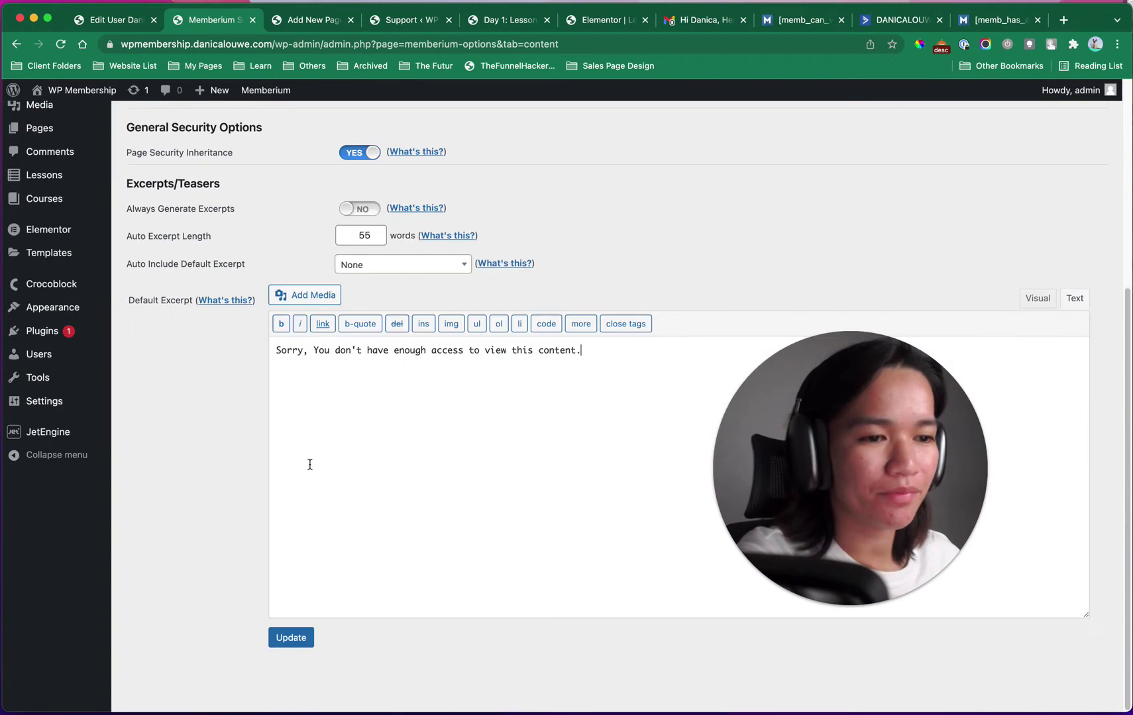
{"action": "left_click", "coordinate": [299, 638]}
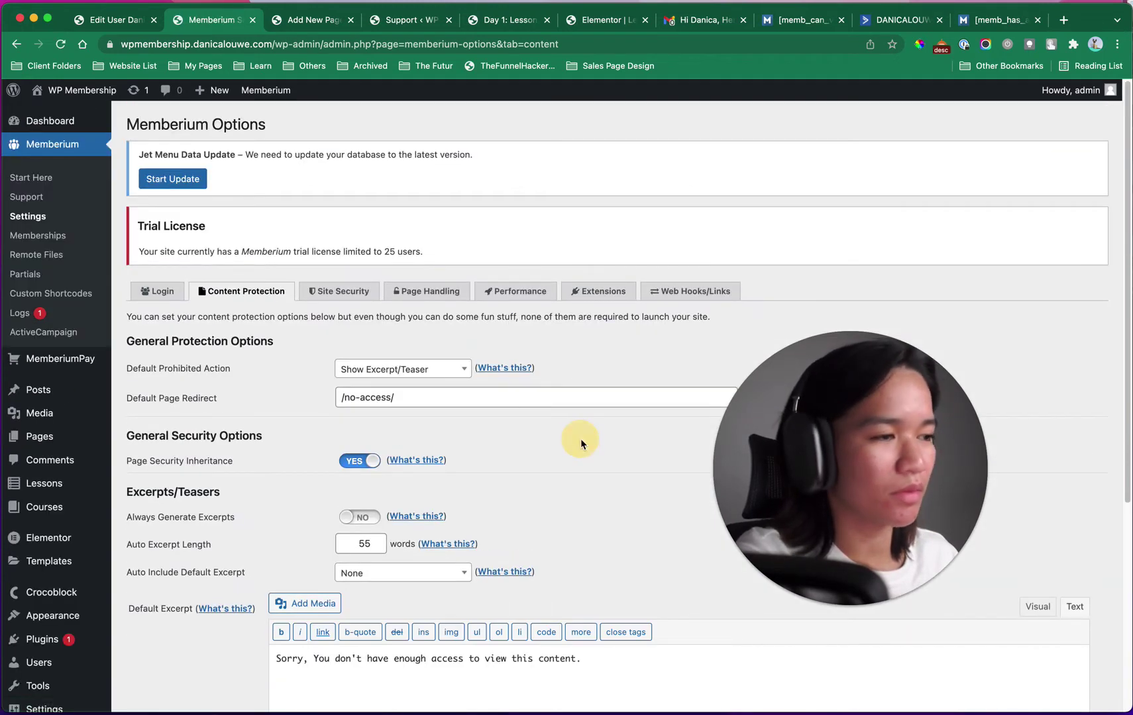
{"action": "key", "text": "ctrl+Up"}
Step: In the member's window, check the no-access message shown on the Day 2 lesson
{"action": "left_click", "coordinate": [955, 347]}
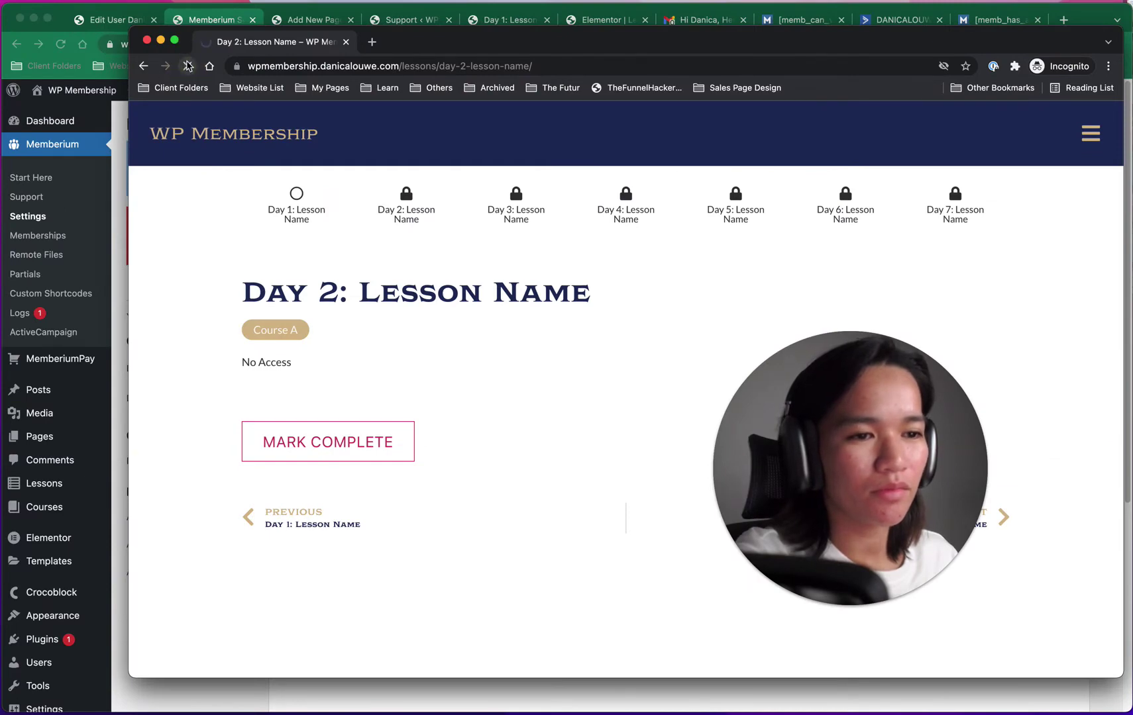
{"action": "left_click", "coordinate": [78, 311]}
{"action": "scroll", "coordinate": [371, 513], "scroll_direction": "down", "scroll_amount": 3}
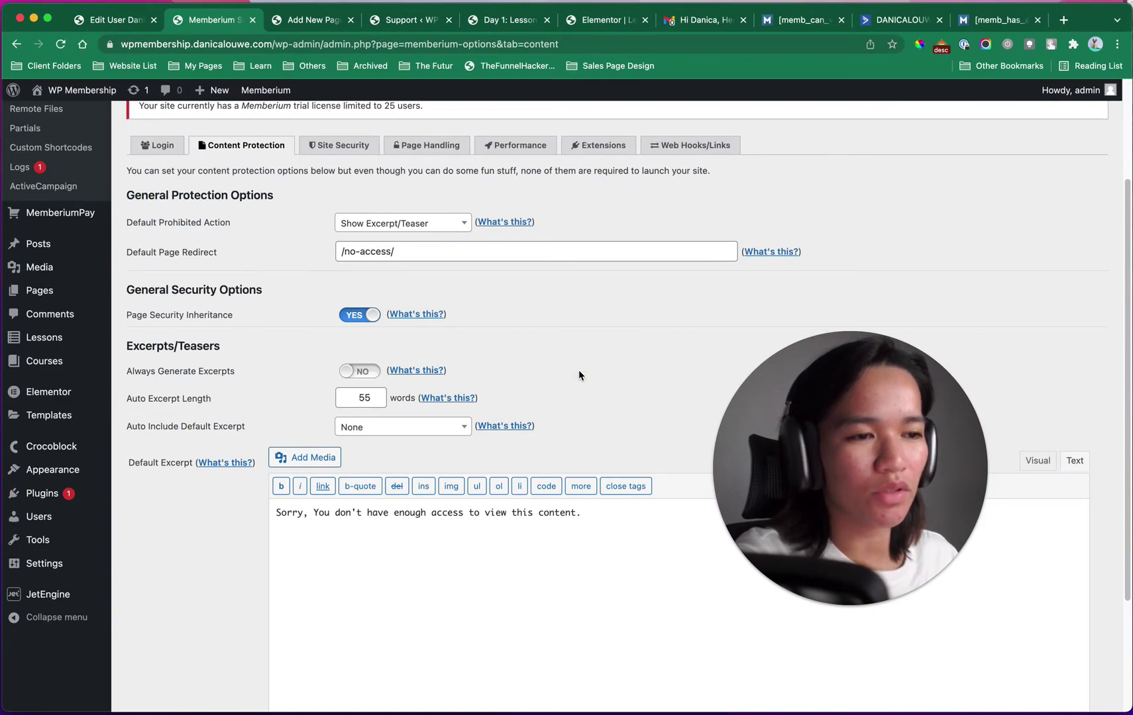
{"action": "key", "text": "ctrl+Up"}
{"action": "left_click", "coordinate": [938, 351]}
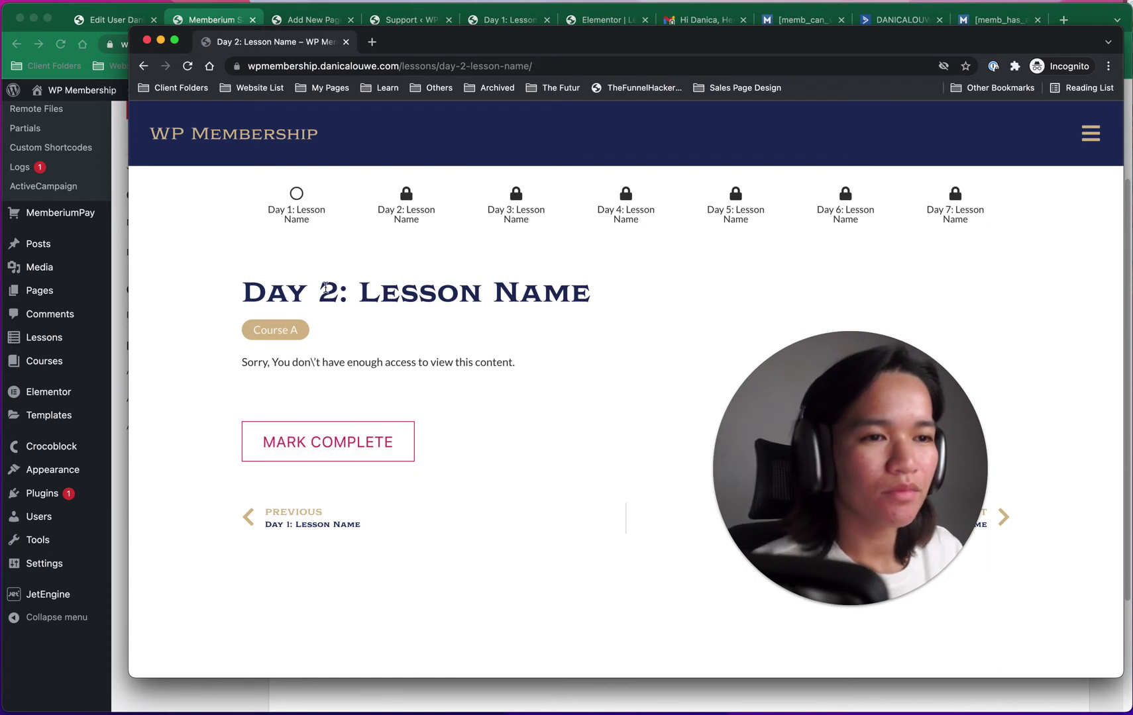
{"action": "left_click_drag", "start_coordinate": [464, 44], "coordinate": [455, 66]}
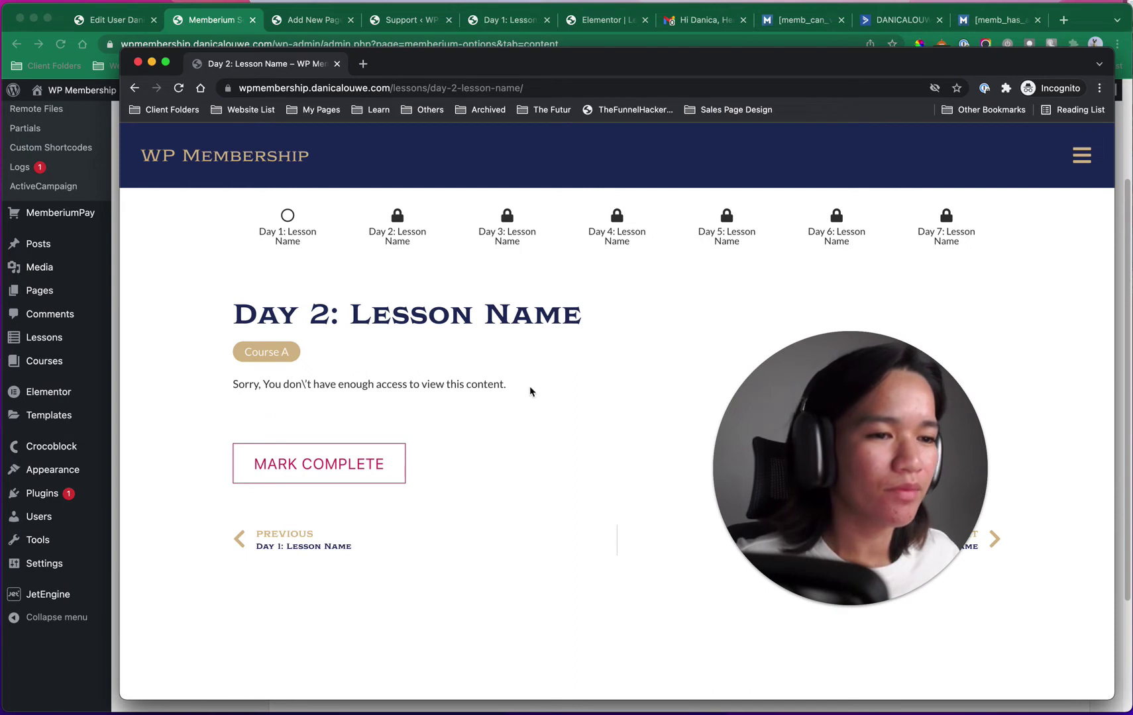
{"action": "left_click_drag", "start_coordinate": [528, 389], "coordinate": [255, 390]}
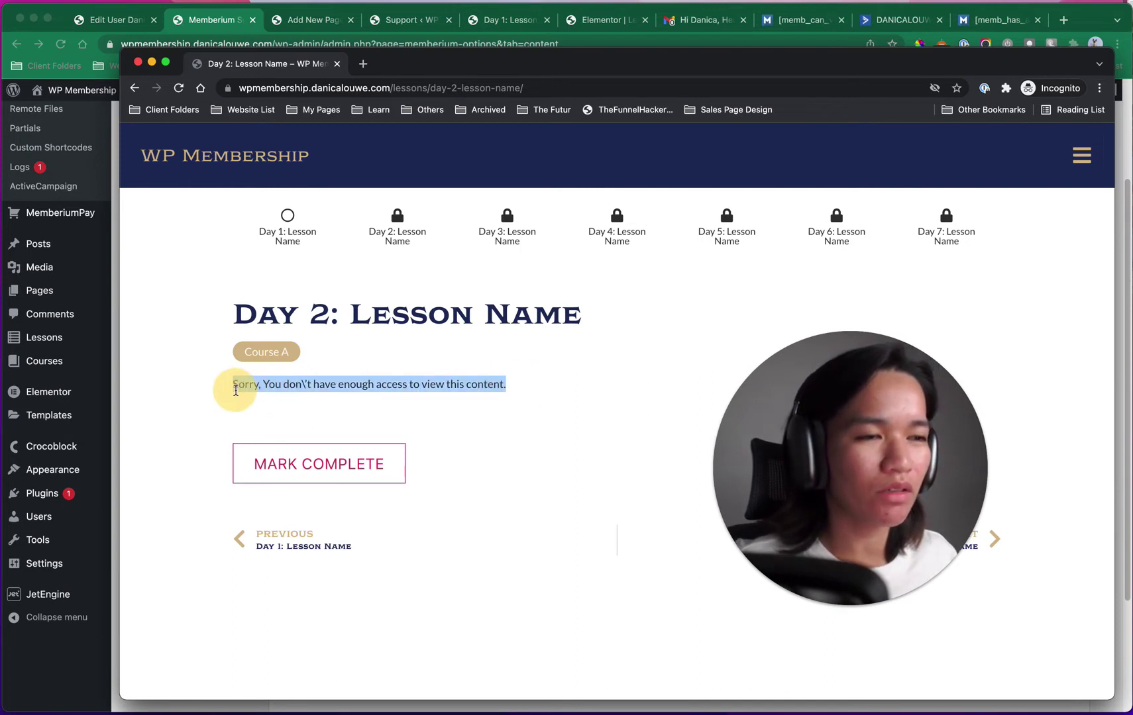
Step: Open the Course A lesson list and scroll through Days 1–7, confirming Days 2–7 are locked
{"action": "left_click", "coordinate": [260, 346]}
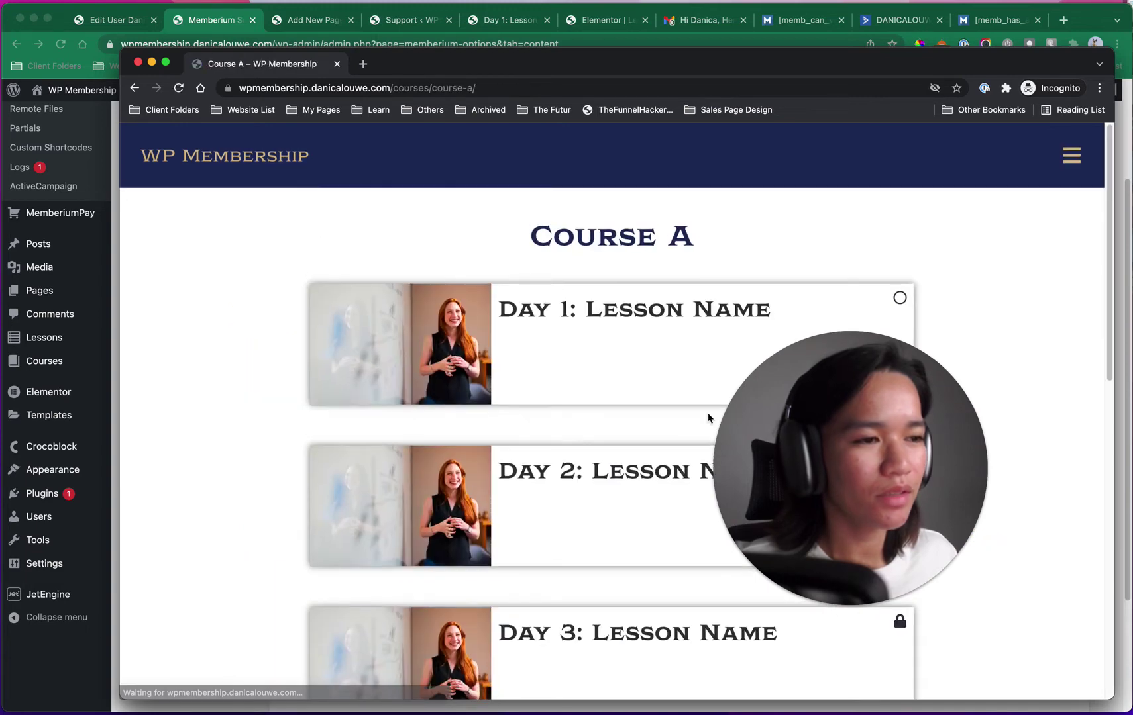
{"action": "left_click_drag", "start_coordinate": [735, 417], "coordinate": [209, 483]}
{"action": "left_click", "coordinate": [956, 311]}
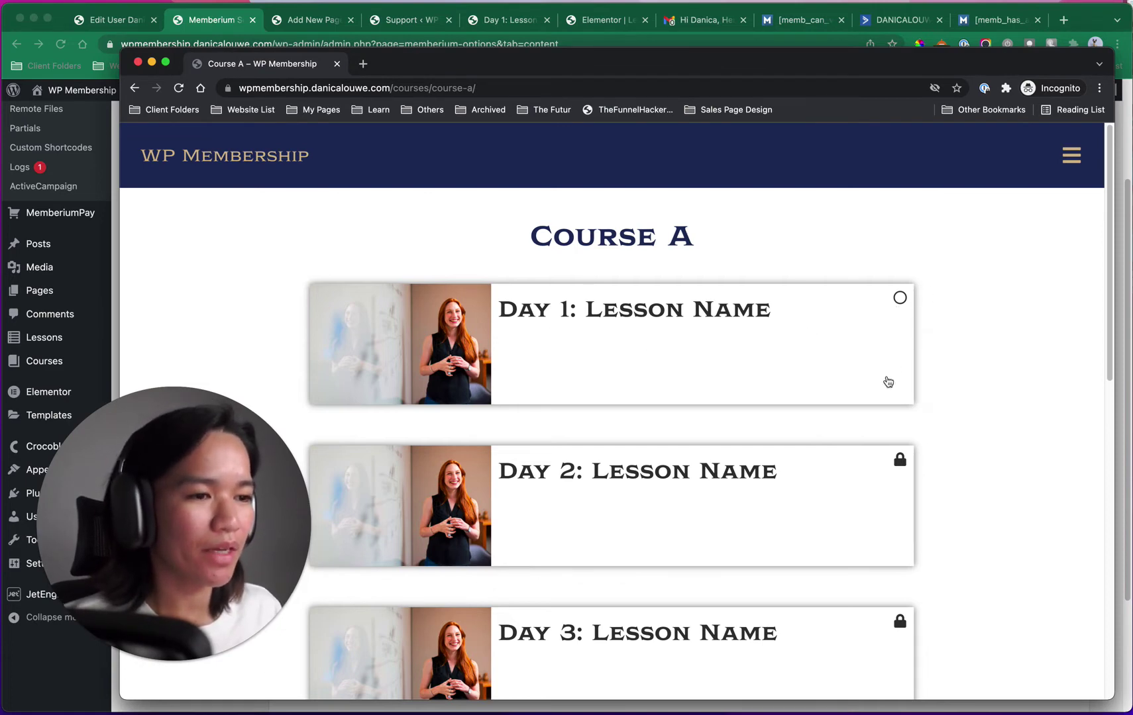
{"action": "scroll", "coordinate": [887, 382], "scroll_direction": "down", "scroll_amount": 3}
{"action": "scroll", "coordinate": [753, 331], "scroll_direction": "down", "scroll_amount": 3}
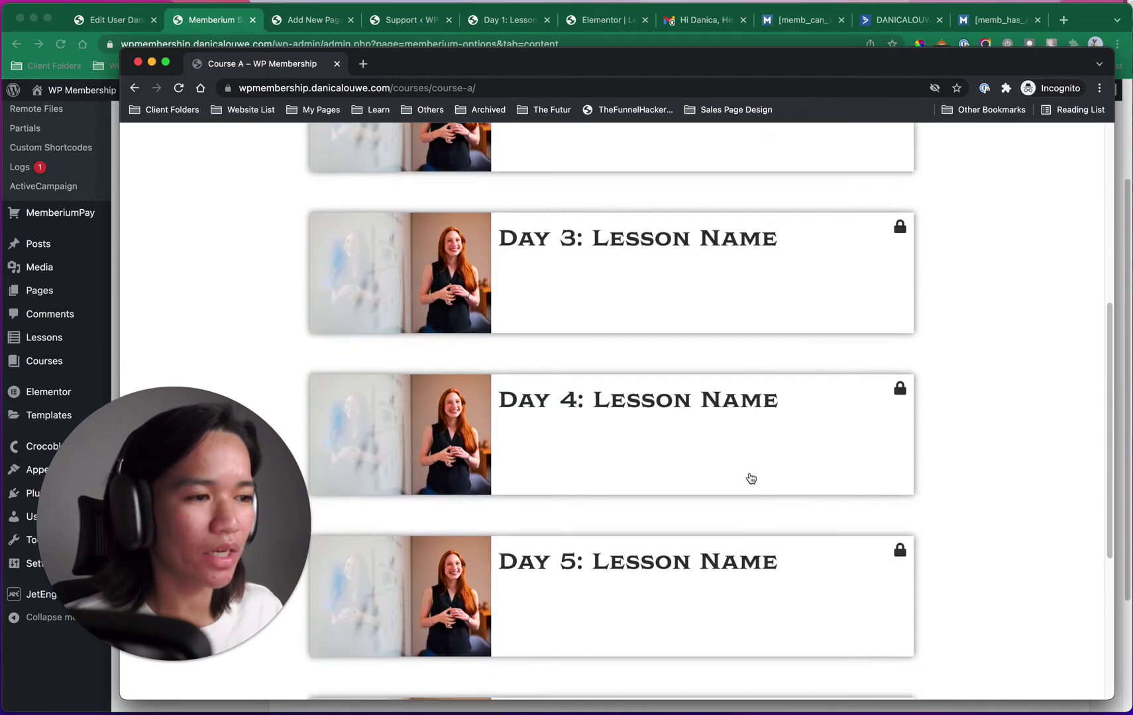
{"action": "scroll", "coordinate": [739, 457], "scroll_direction": "down", "scroll_amount": 4}
{"action": "scroll", "coordinate": [716, 513], "scroll_direction": "up", "scroll_amount": 1}
{"action": "scroll", "coordinate": [715, 513], "scroll_direction": "down", "scroll_amount": 2}
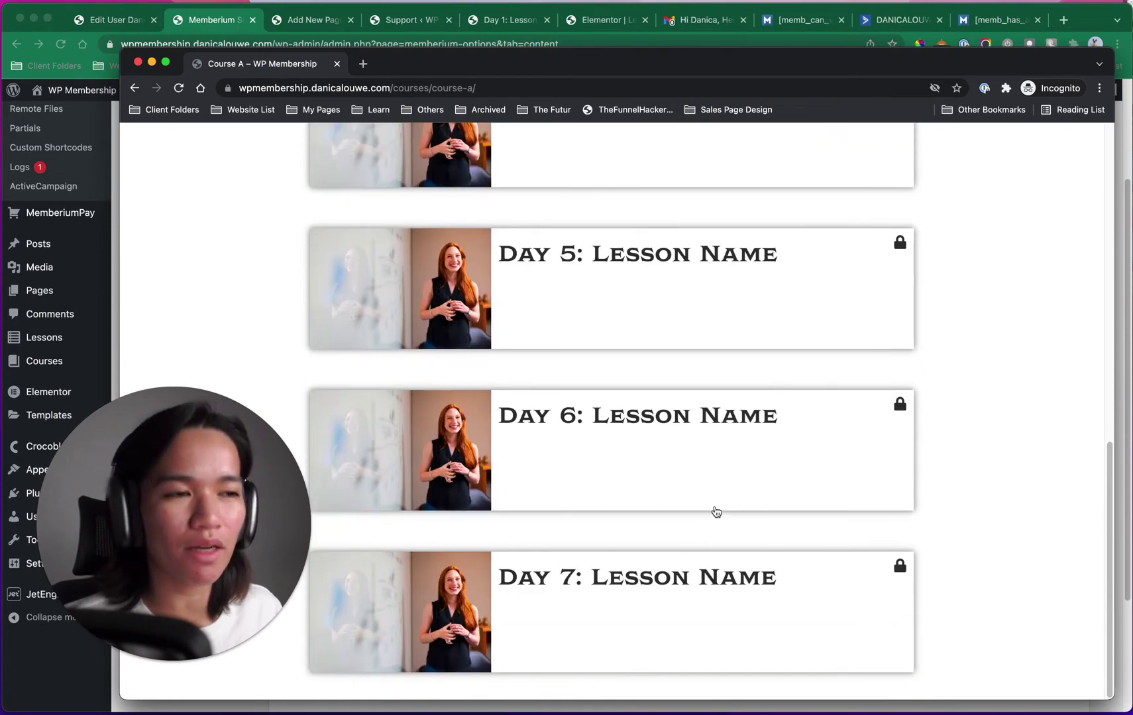
{"action": "scroll", "coordinate": [668, 365], "scroll_direction": "up", "scroll_amount": 10}
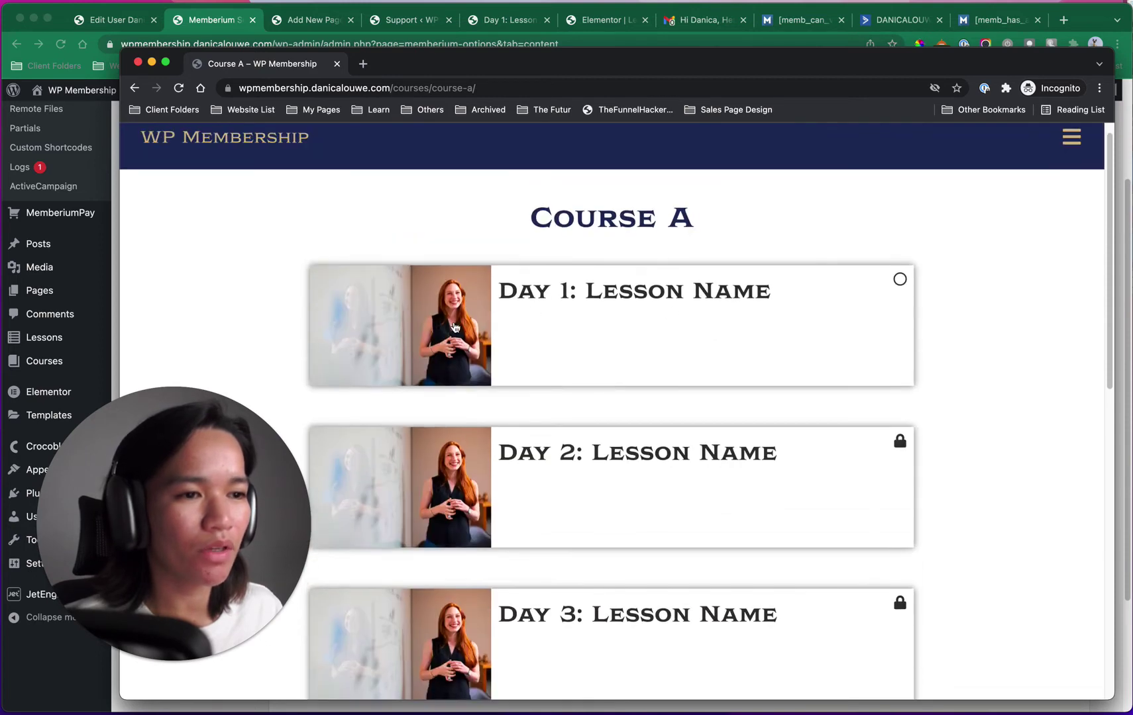
Step: As the member, open Day 1 and mark it complete, then review the Course A list
{"action": "left_click", "coordinate": [455, 327]}
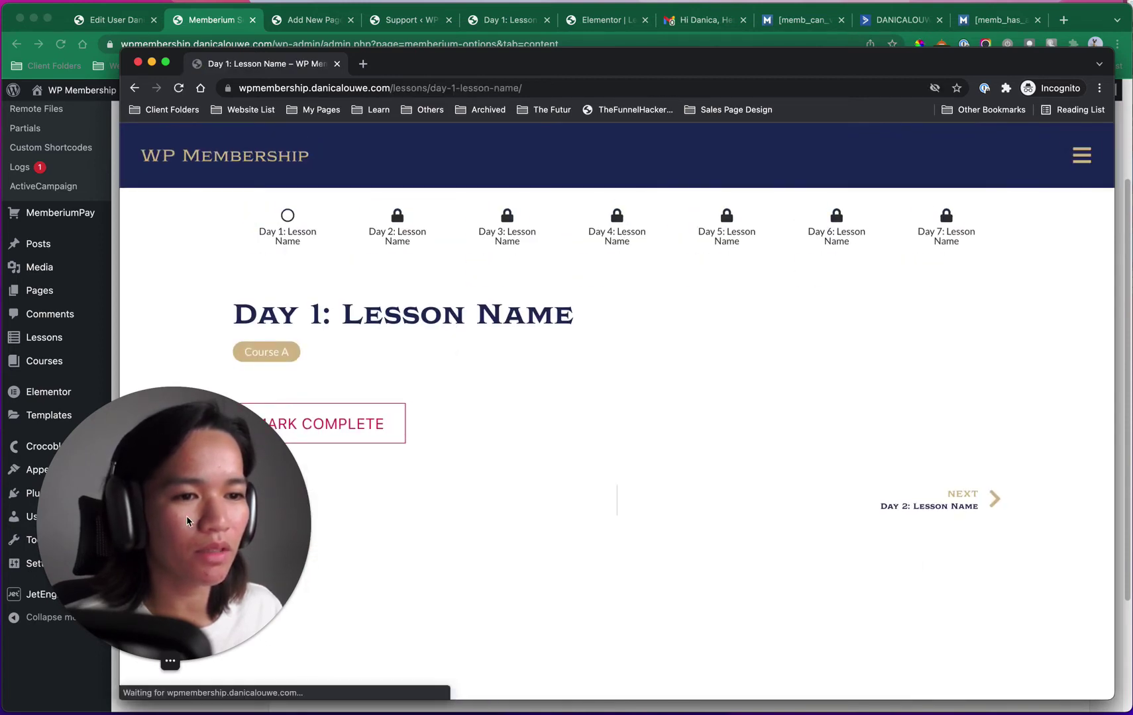
{"action": "left_click_drag", "start_coordinate": [187, 521], "coordinate": [941, 449]}
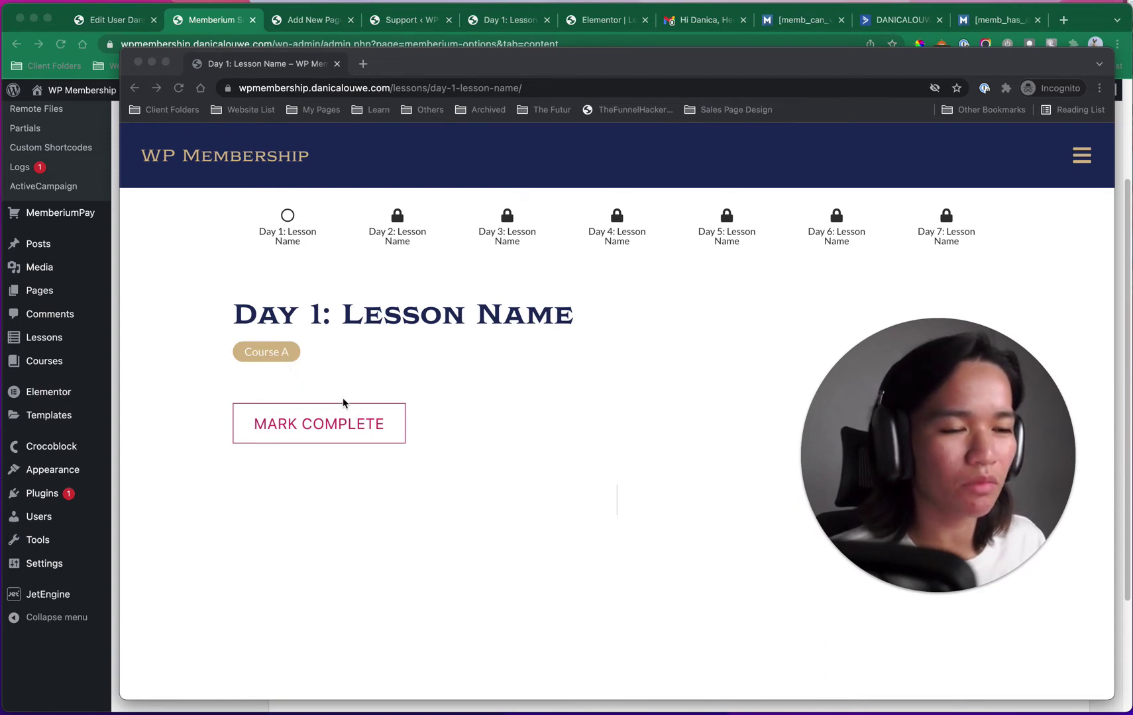
{"action": "left_click", "coordinate": [328, 422]}
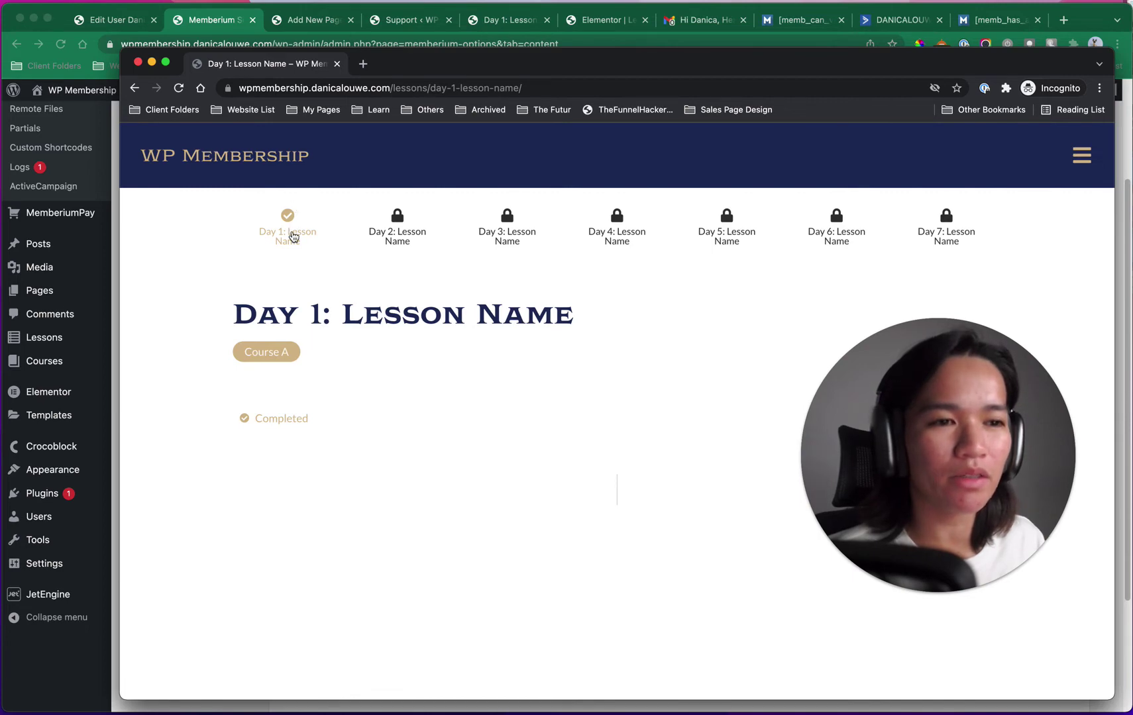
{"action": "left_click", "coordinate": [279, 358]}
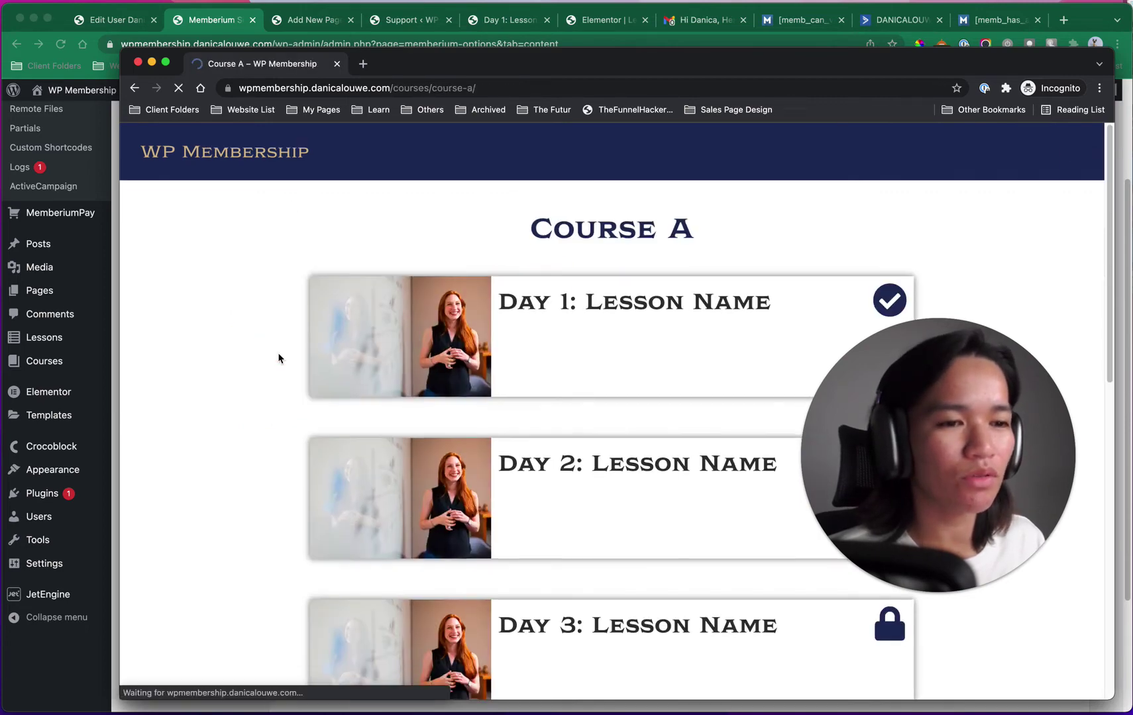
{"action": "left_click_drag", "start_coordinate": [880, 483], "coordinate": [207, 559]}
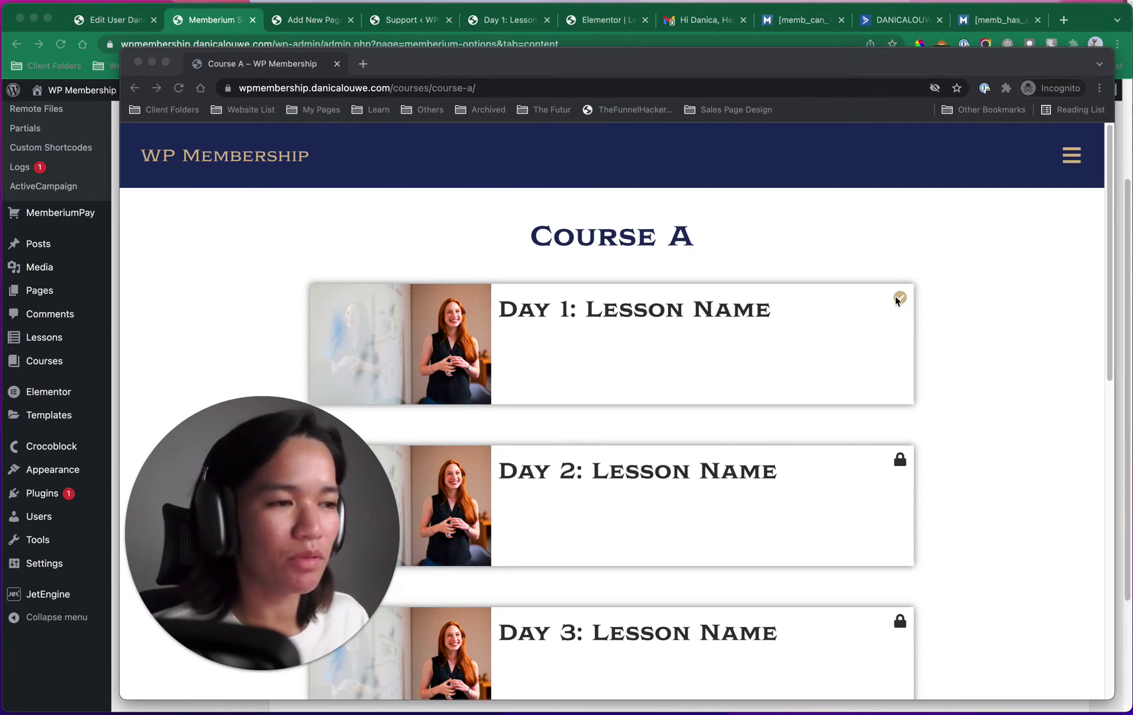
Step: Reopen Day 1, go Next to Day 2 to confirm the no-access message, then switch to the admin window
{"action": "left_click", "coordinate": [695, 315]}
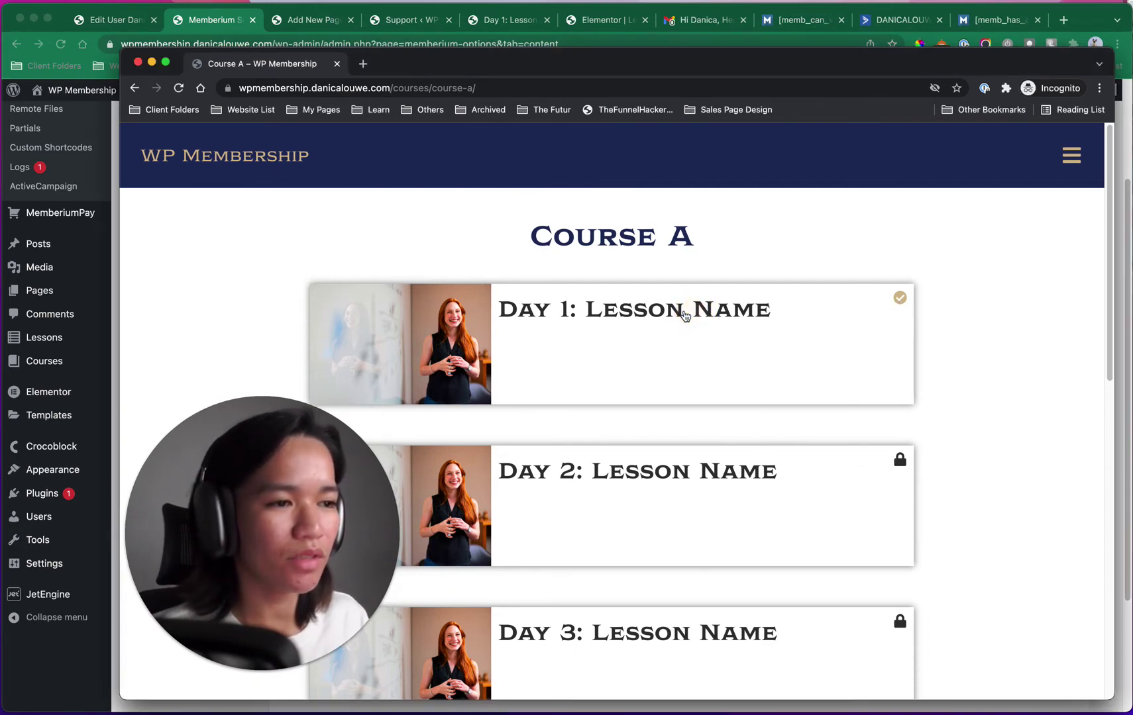
{"action": "left_click_drag", "start_coordinate": [275, 504], "coordinate": [977, 487]}
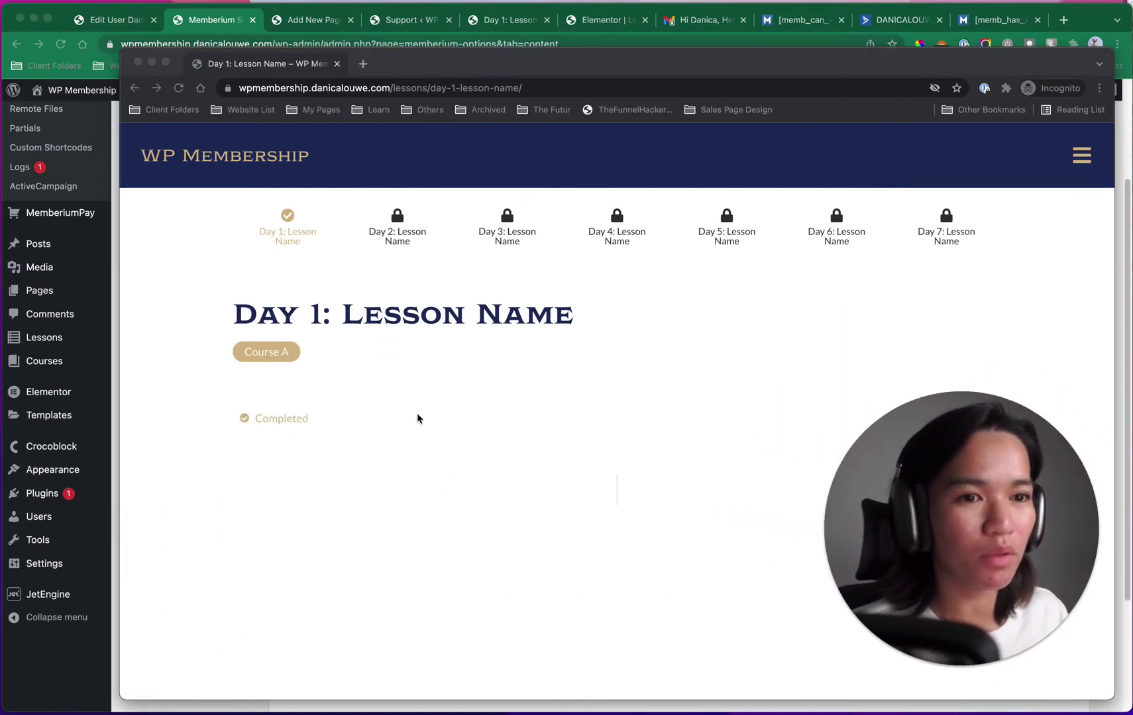
{"action": "left_click", "coordinate": [238, 419]}
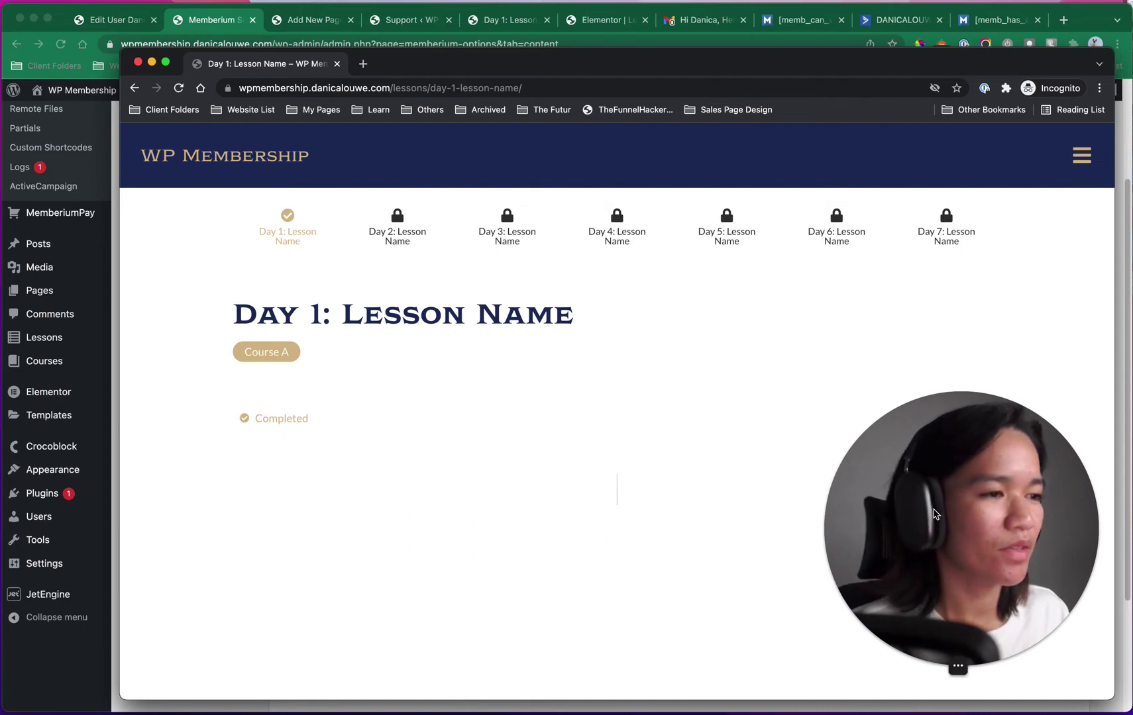
{"action": "left_click_drag", "start_coordinate": [935, 506], "coordinate": [255, 515]}
{"action": "left_click", "coordinate": [974, 488]}
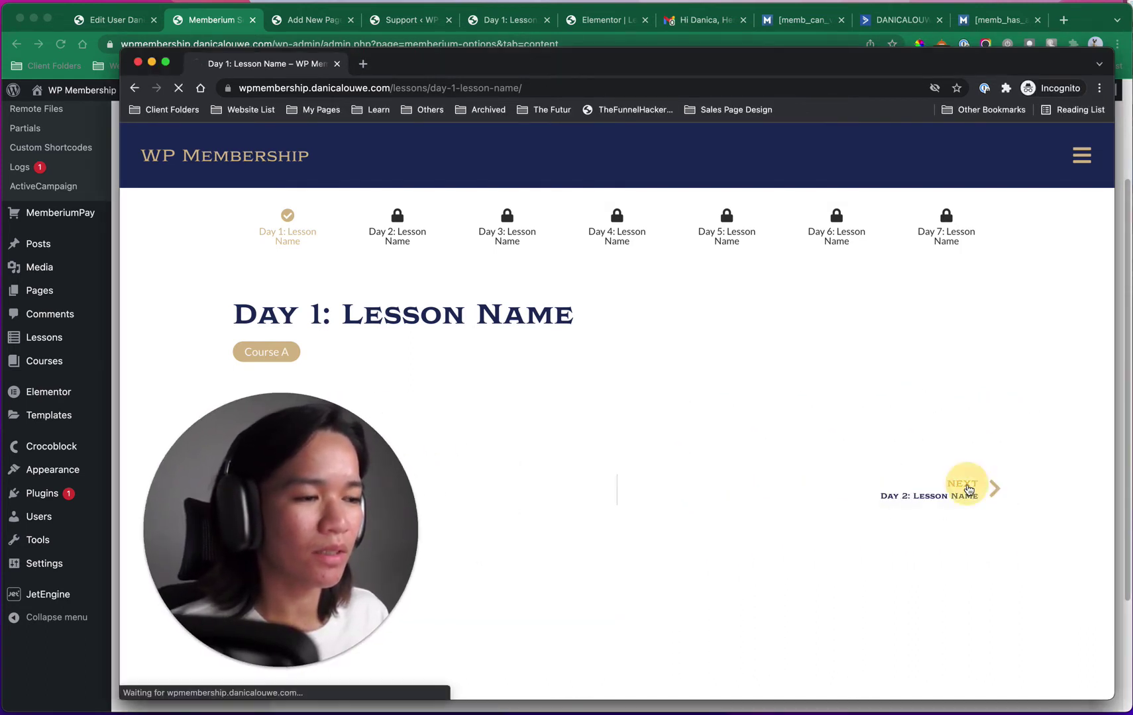
{"action": "left_click_drag", "start_coordinate": [338, 536], "coordinate": [1009, 522]}
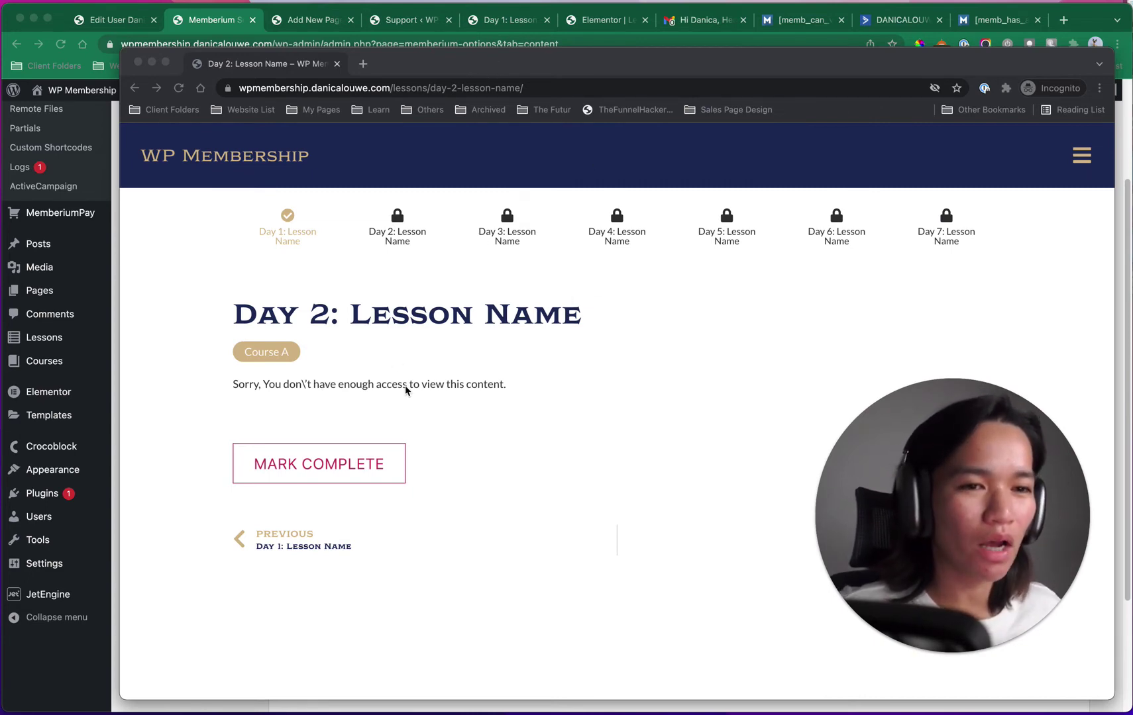
{"action": "left_click", "coordinate": [495, 24]}
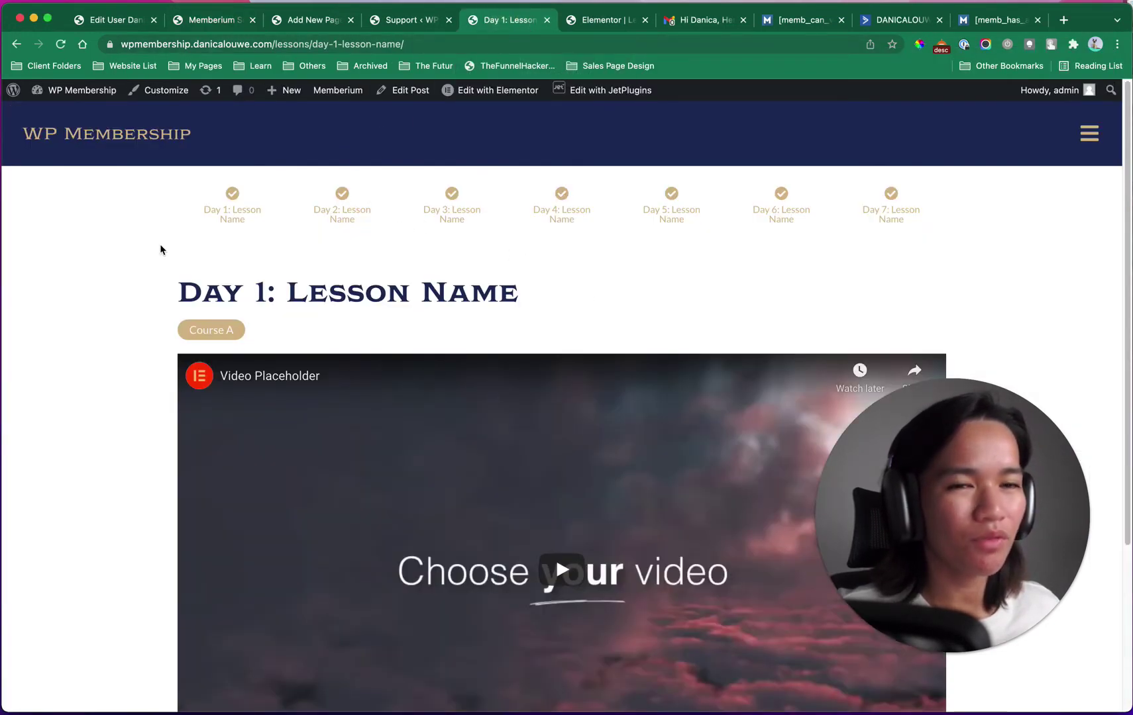
Step: Reload the admin's Day 1 lesson, close the old Elementor tab, and edit the Lesson Progress listing item
{"action": "scroll", "coordinate": [199, 305], "scroll_direction": "down", "scroll_amount": 5}
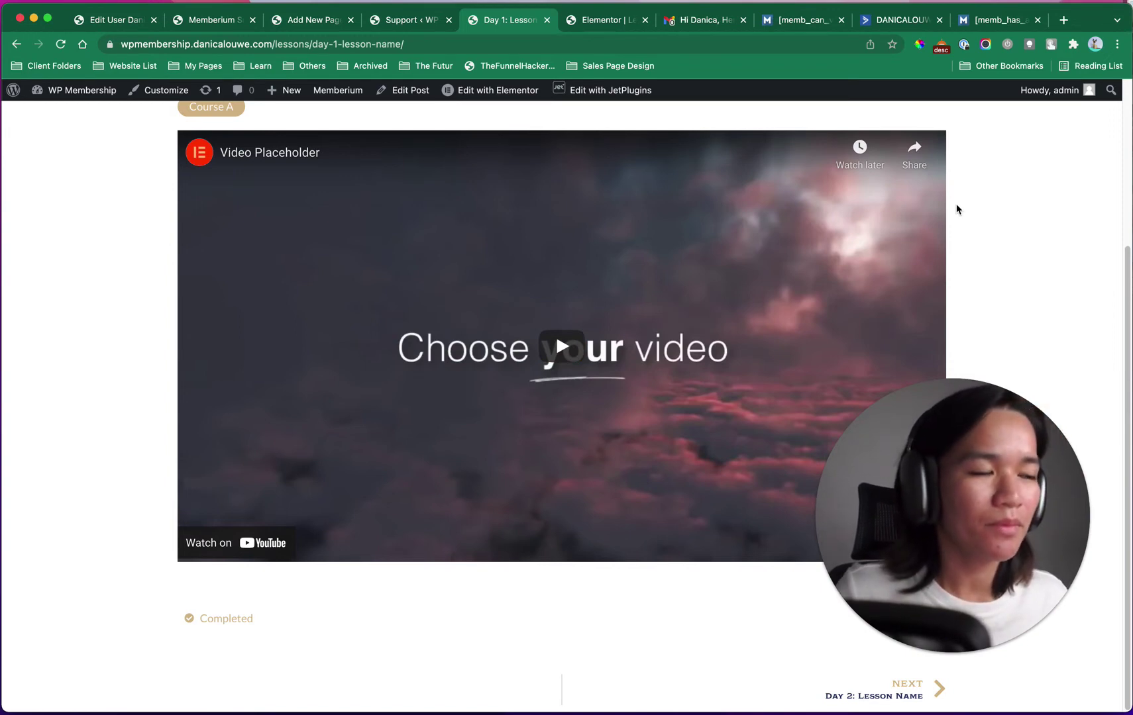
{"action": "left_click", "coordinate": [60, 44]}
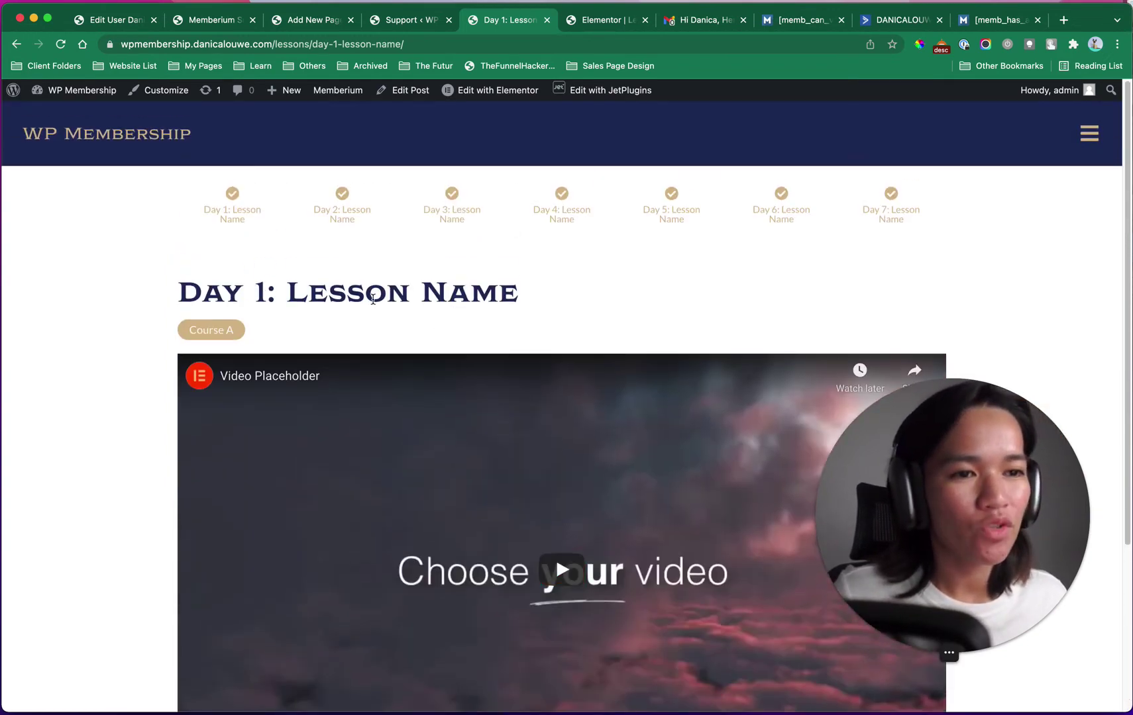
{"action": "left_click", "coordinate": [60, 43]}
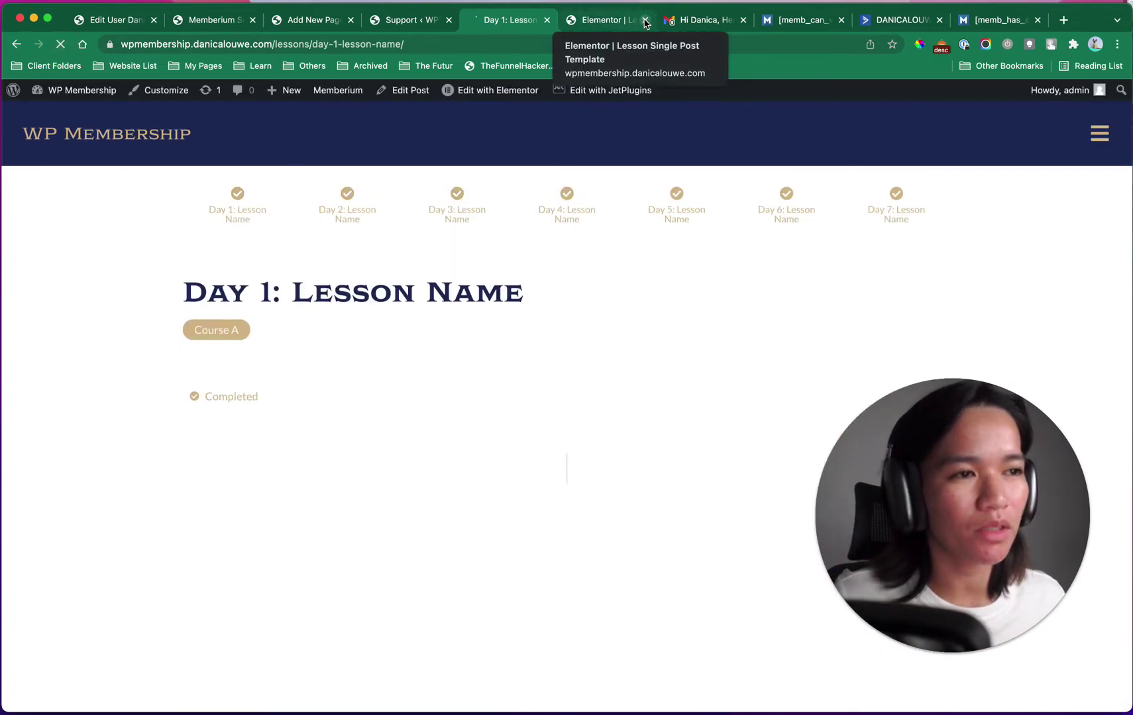
{"action": "left_click", "coordinate": [645, 21]}
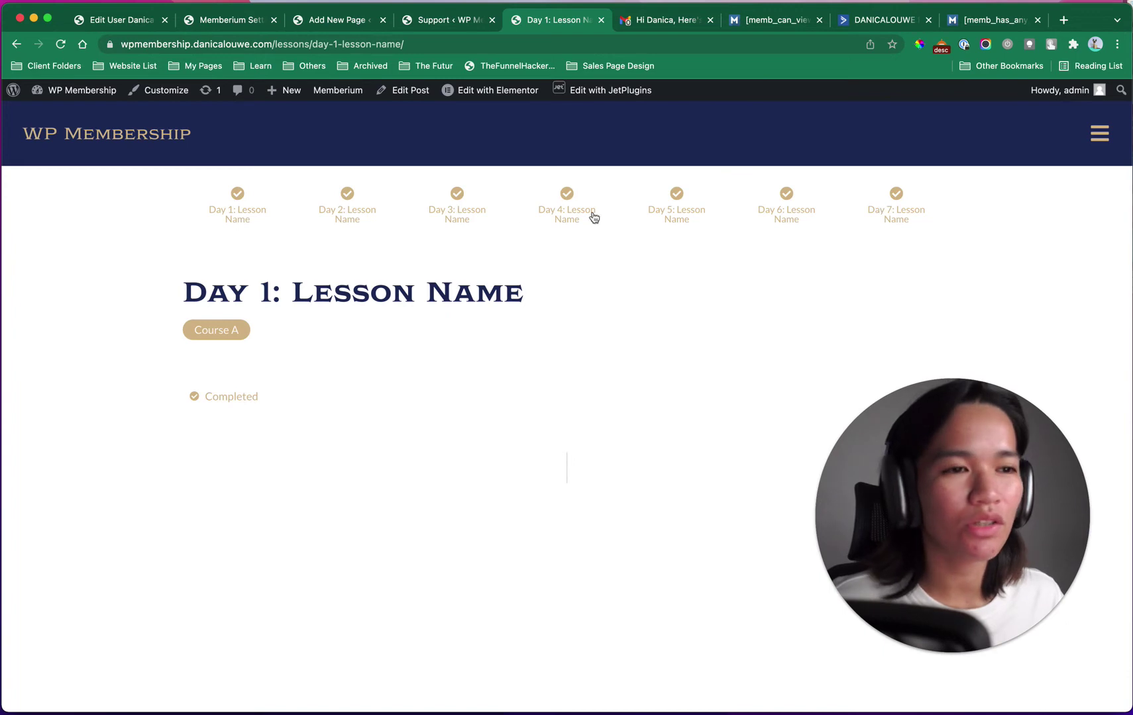
{"action": "mouse_move", "coordinate": [596, 100]}
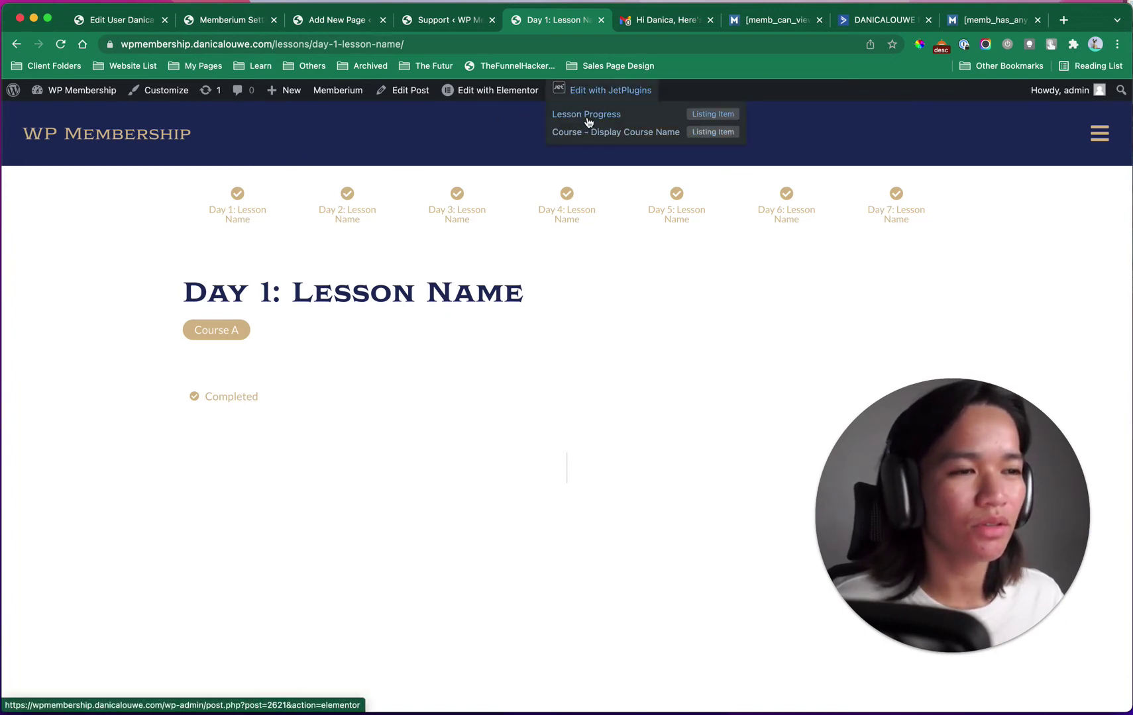
{"action": "left_click", "coordinate": [587, 116], "text": "super"}
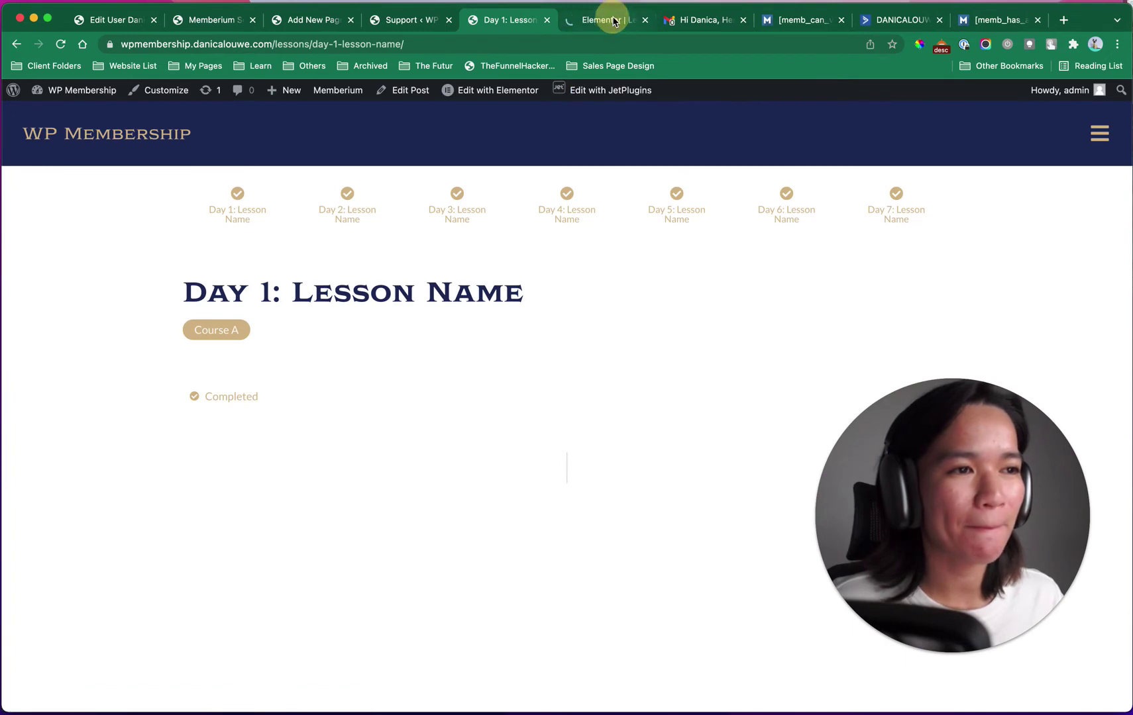
Step: Zoom the Lesson Progress editor to 150% and stretch the Dynamic Field's format box to show every shortcode
{"action": "left_click", "coordinate": [614, 20]}
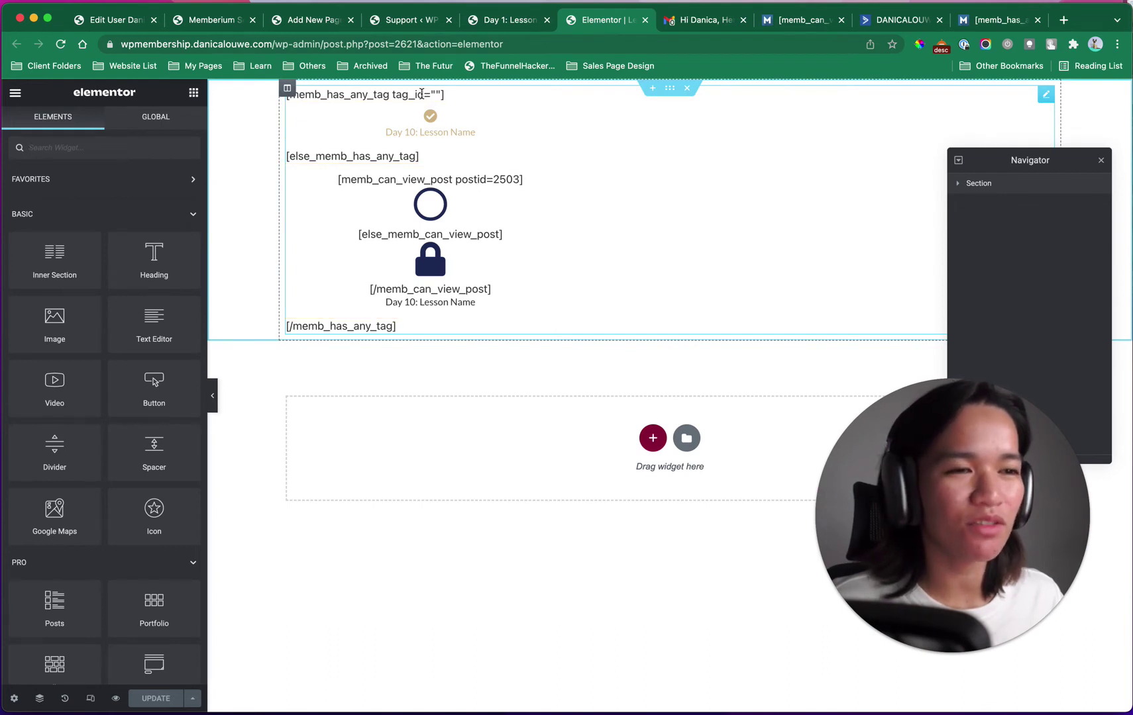
{"action": "left_click", "coordinate": [424, 94]}
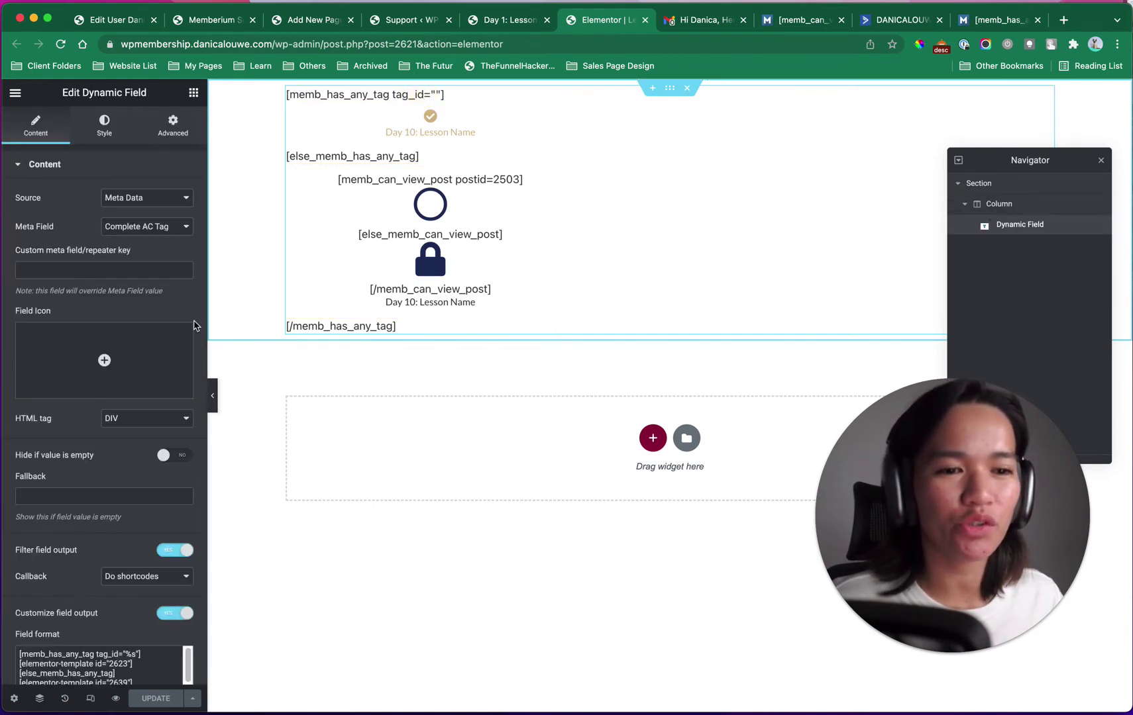
{"action": "scroll", "coordinate": [102, 463], "scroll_direction": "down", "scroll_amount": 5}
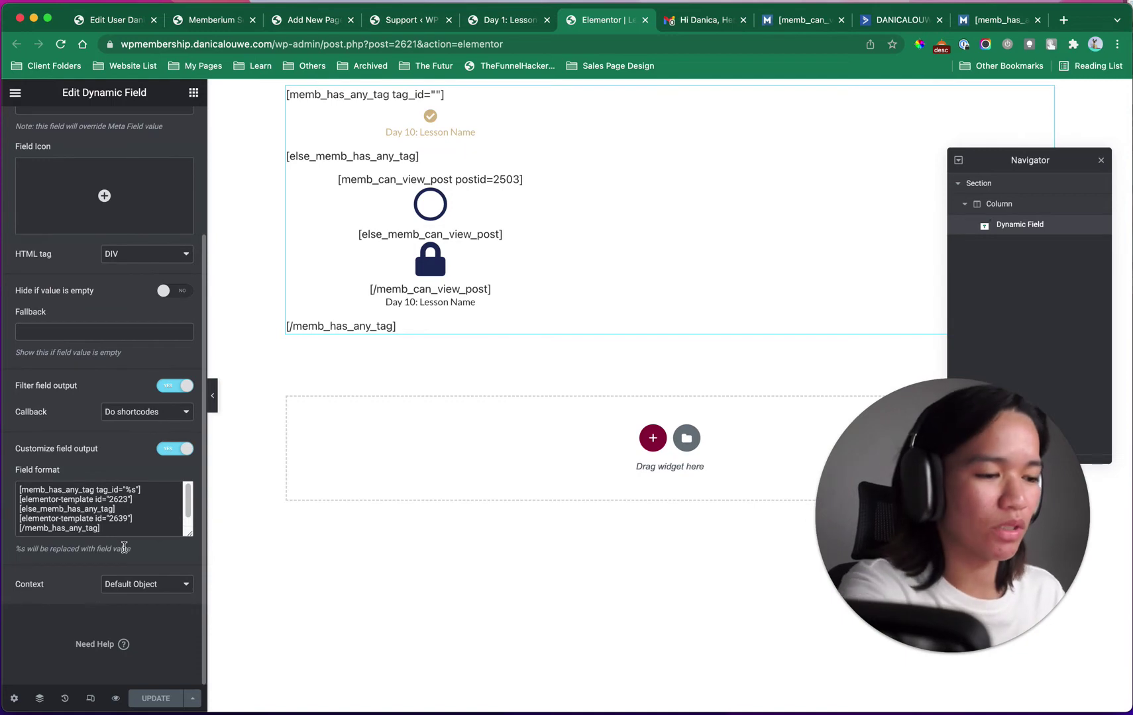
{"action": "key", "text": "super+equal"}
{"action": "key", "text": "super+equal"}
{"action": "key", "text": "super+equal"}
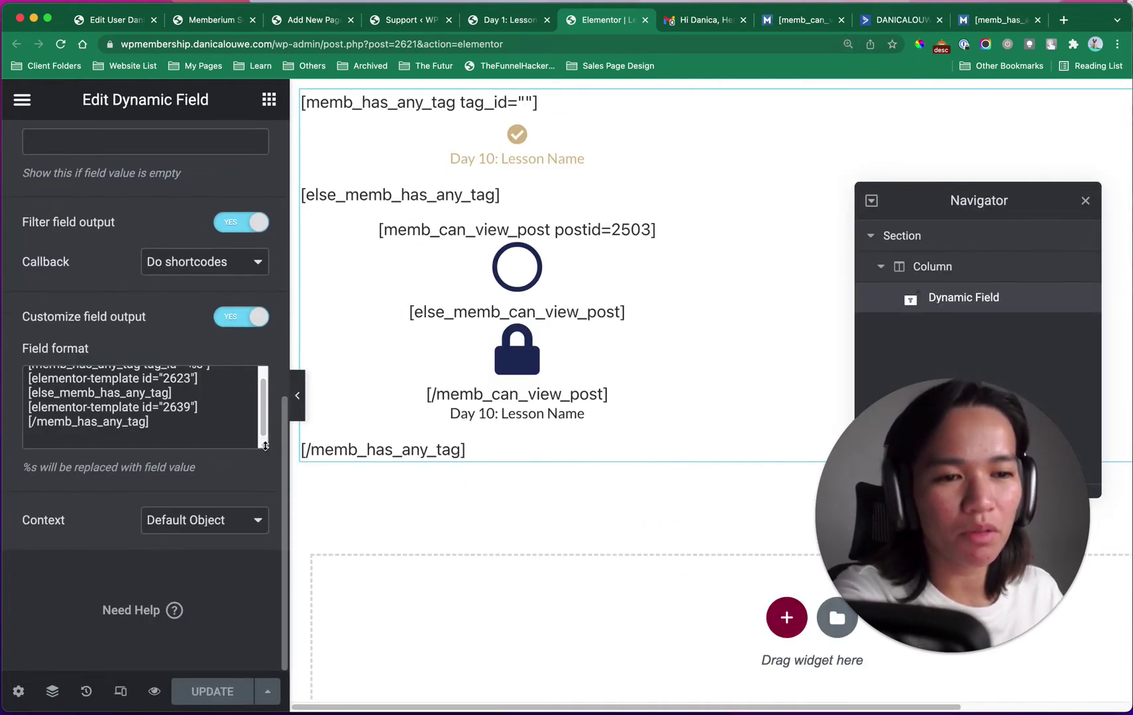
{"action": "left_click_drag", "start_coordinate": [263, 446], "coordinate": [263, 523]}
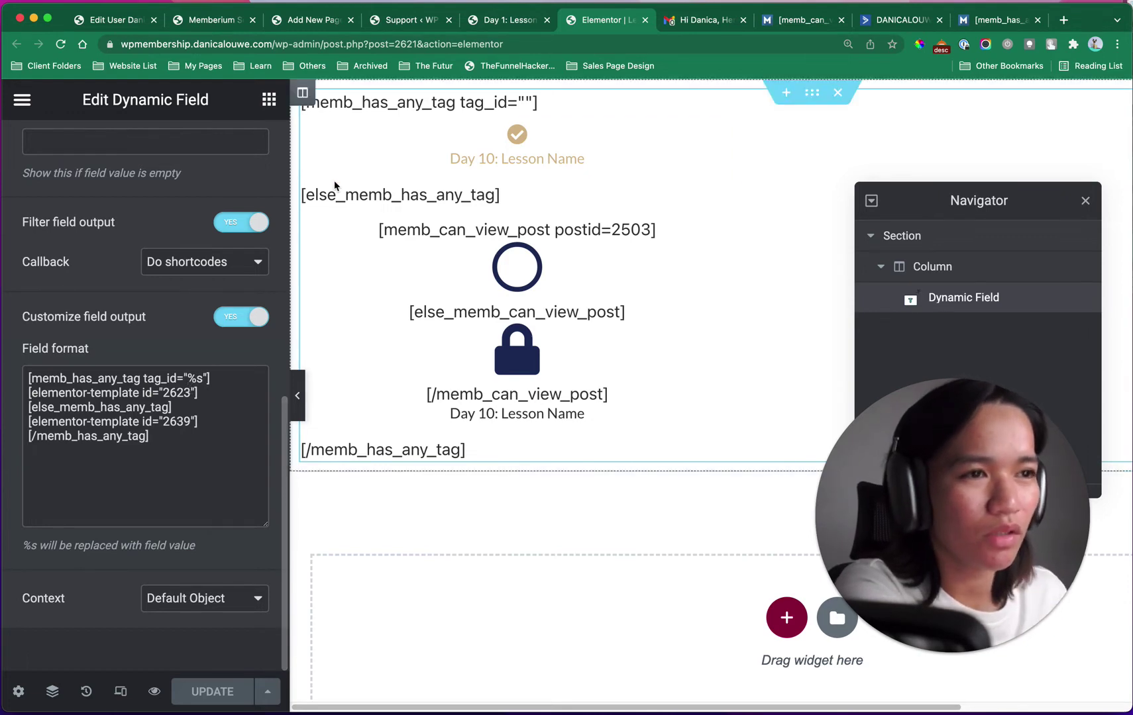
{"action": "left_click", "coordinate": [489, 22]}
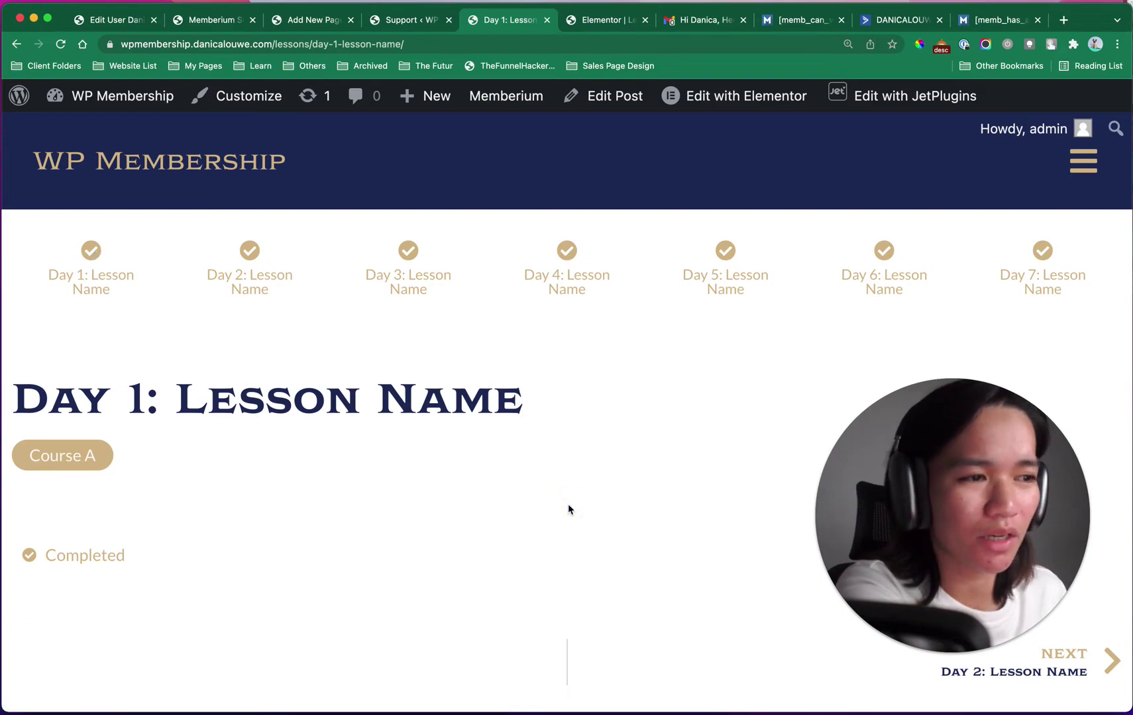
Step: Look at the member's locked Day 2 lesson in the incognito window, then go back to Elementor
{"action": "key", "text": "ctrl+Up"}
{"action": "left_click", "coordinate": [951, 339]}
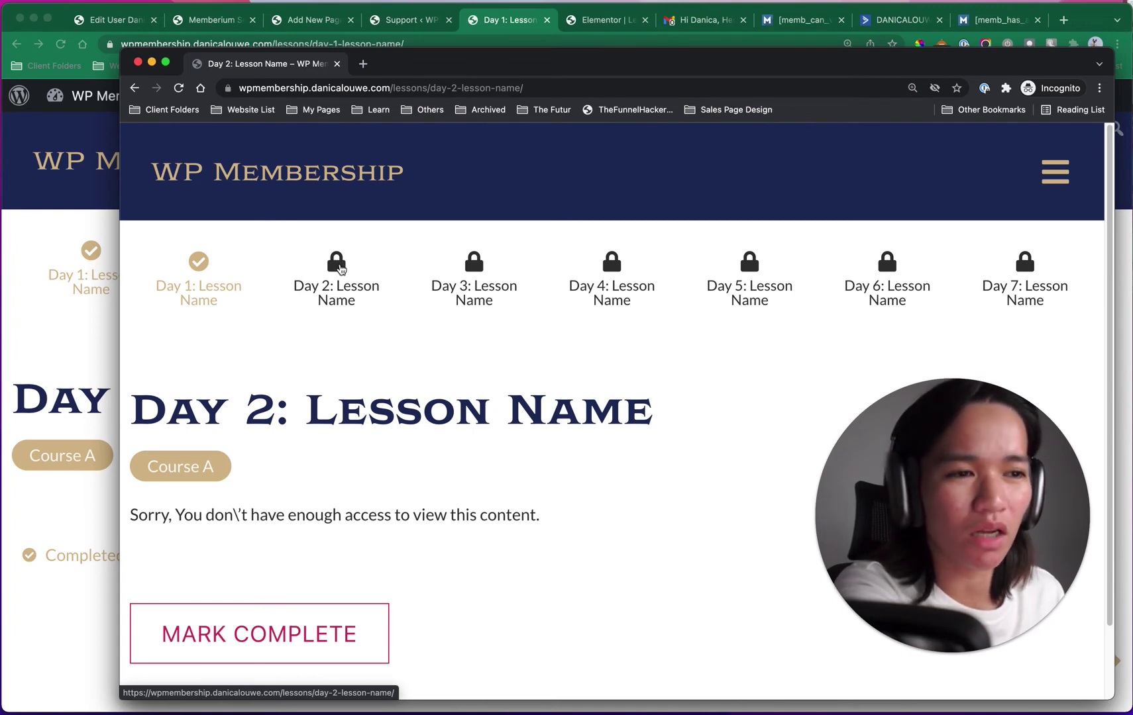
{"action": "left_click", "coordinate": [527, 25]}
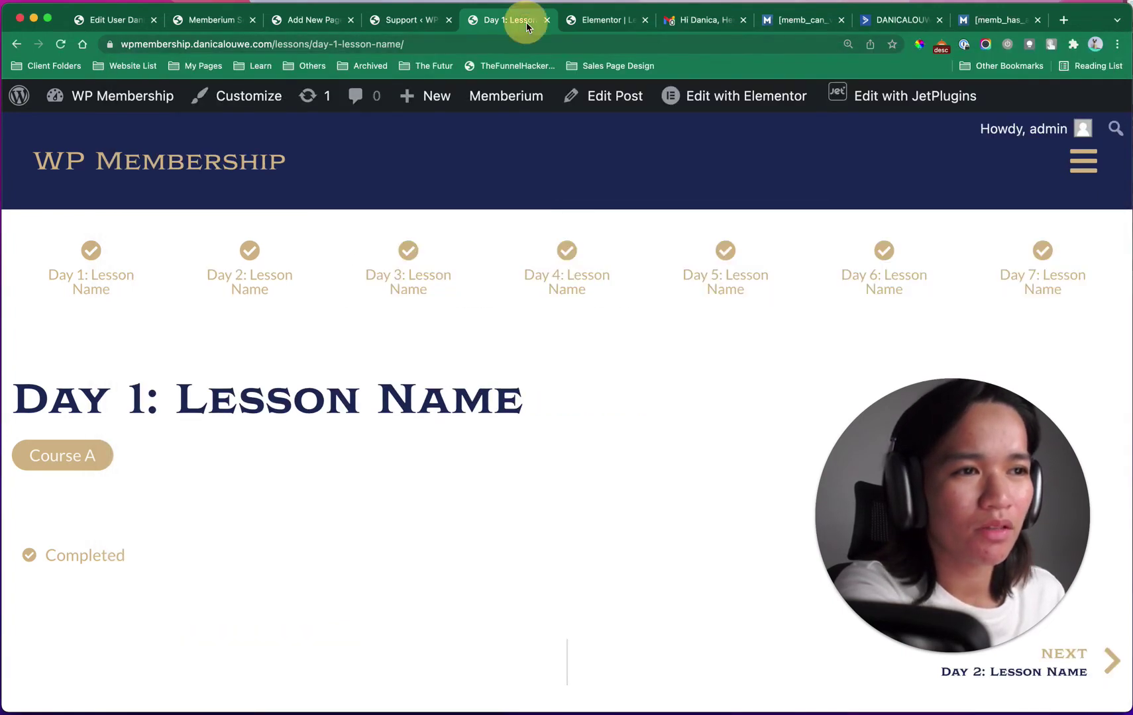
{"action": "left_click", "coordinate": [582, 21]}
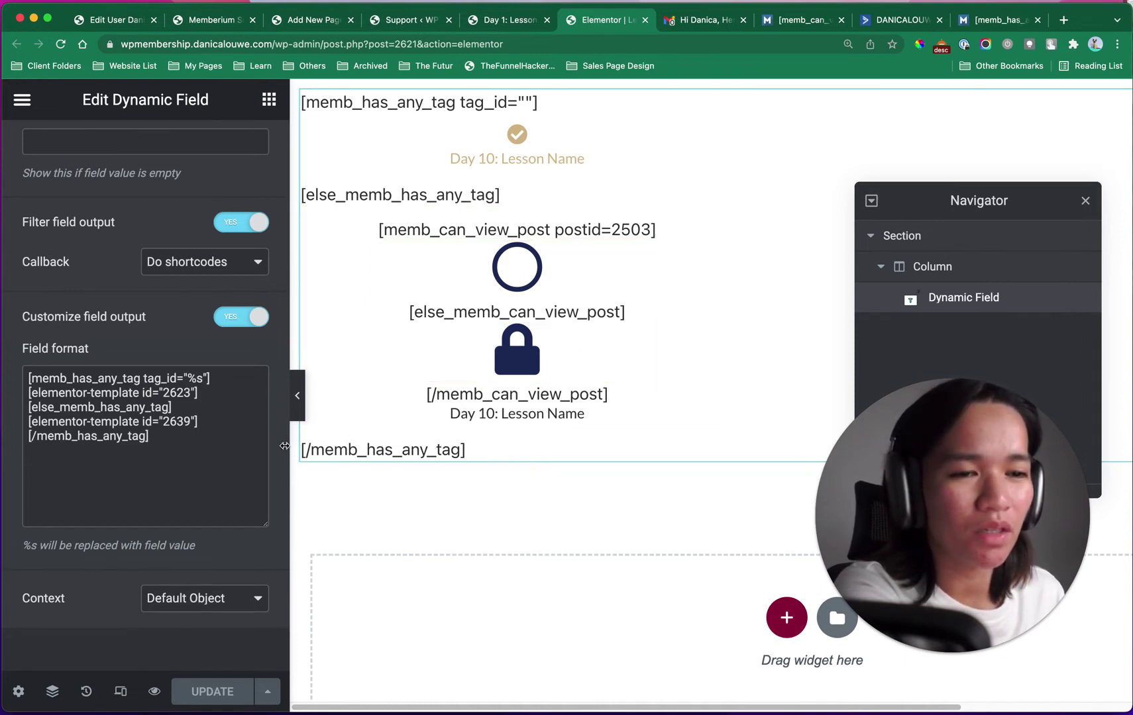
{"action": "left_click", "coordinate": [212, 443]}
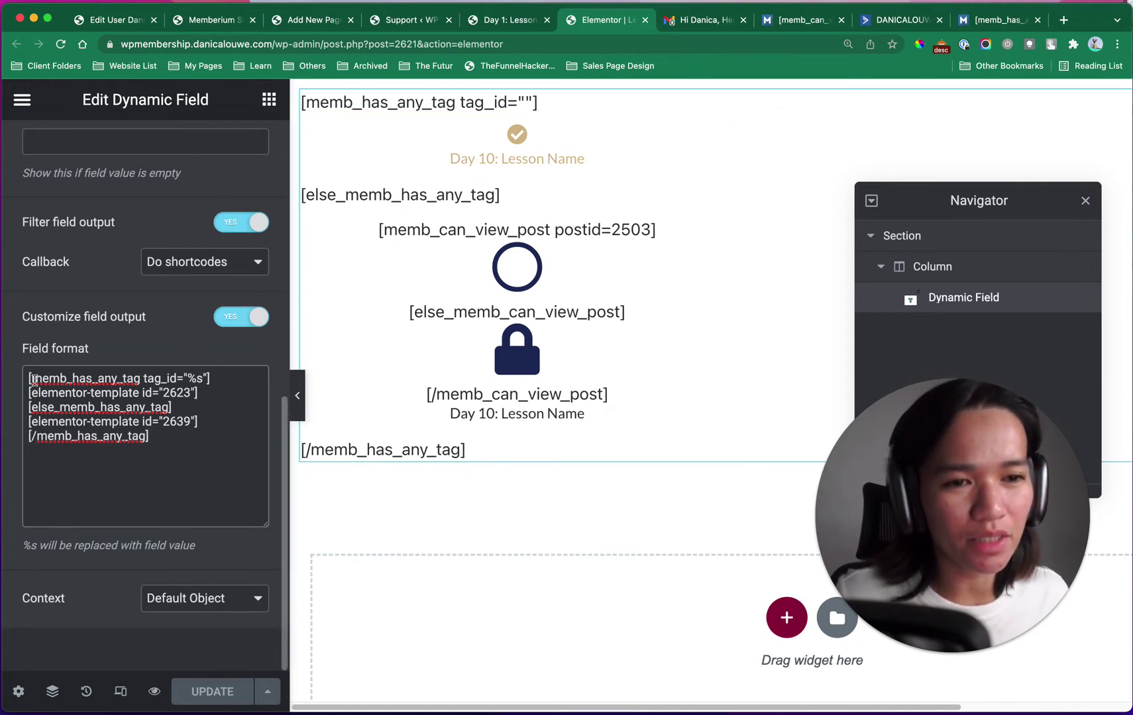
{"action": "left_click_drag", "start_coordinate": [34, 379], "coordinate": [196, 379]}
{"action": "scroll", "coordinate": [202, 312], "scroll_direction": "up", "scroll_amount": 10}
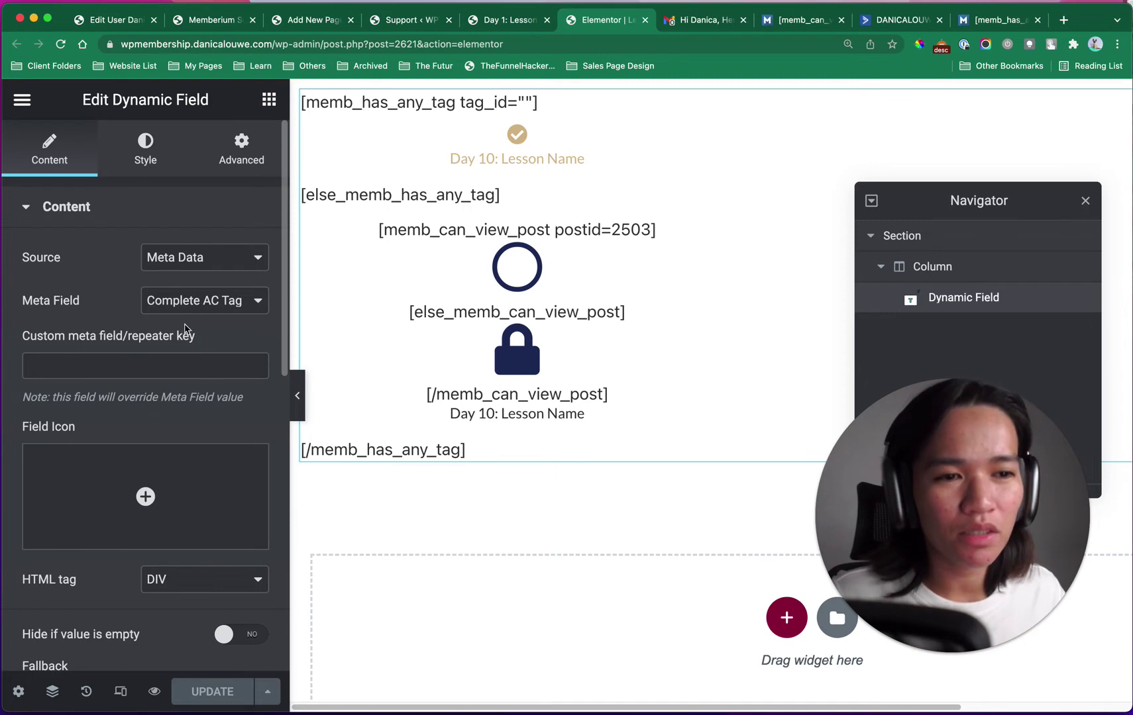
{"action": "scroll", "coordinate": [191, 304], "scroll_direction": "down", "scroll_amount": 1}
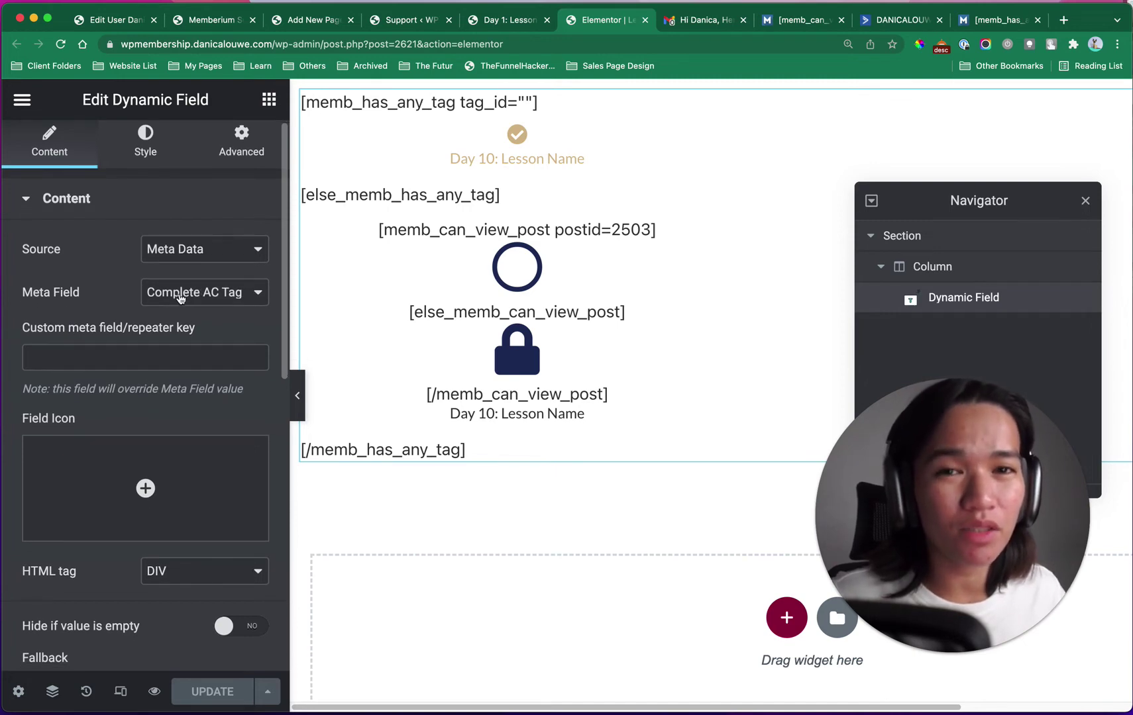
{"action": "scroll", "coordinate": [201, 381], "scroll_direction": "down", "scroll_amount": 10}
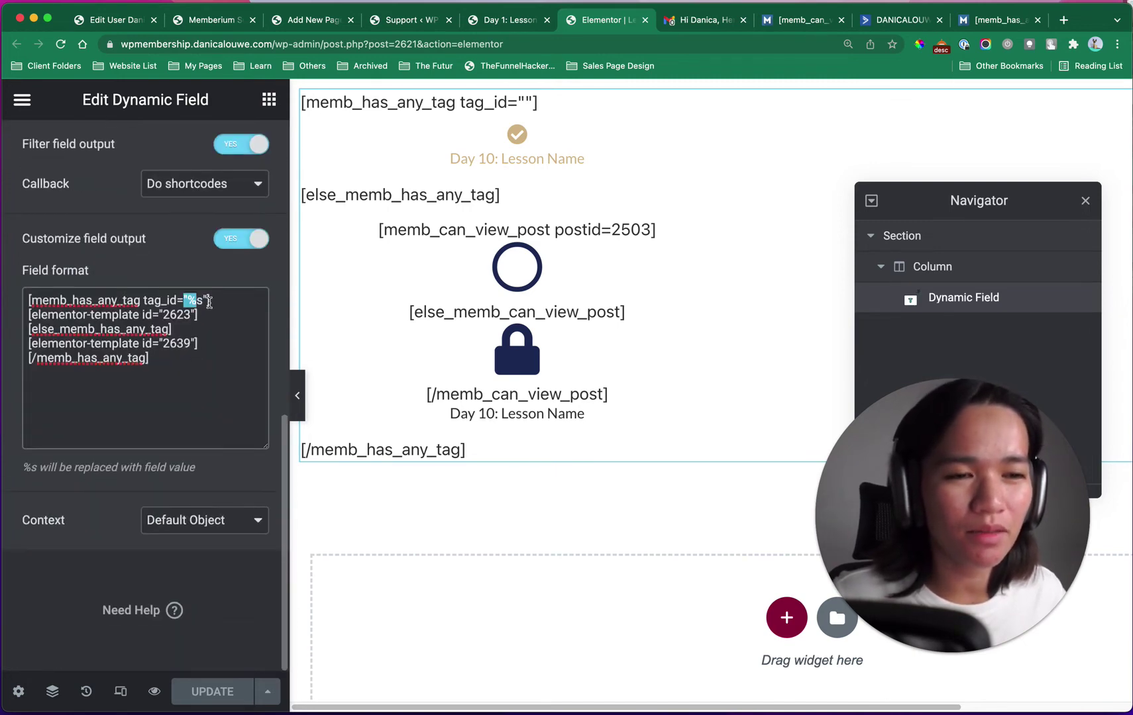
{"action": "left_click_drag", "start_coordinate": [203, 318], "coordinate": [17, 319]}
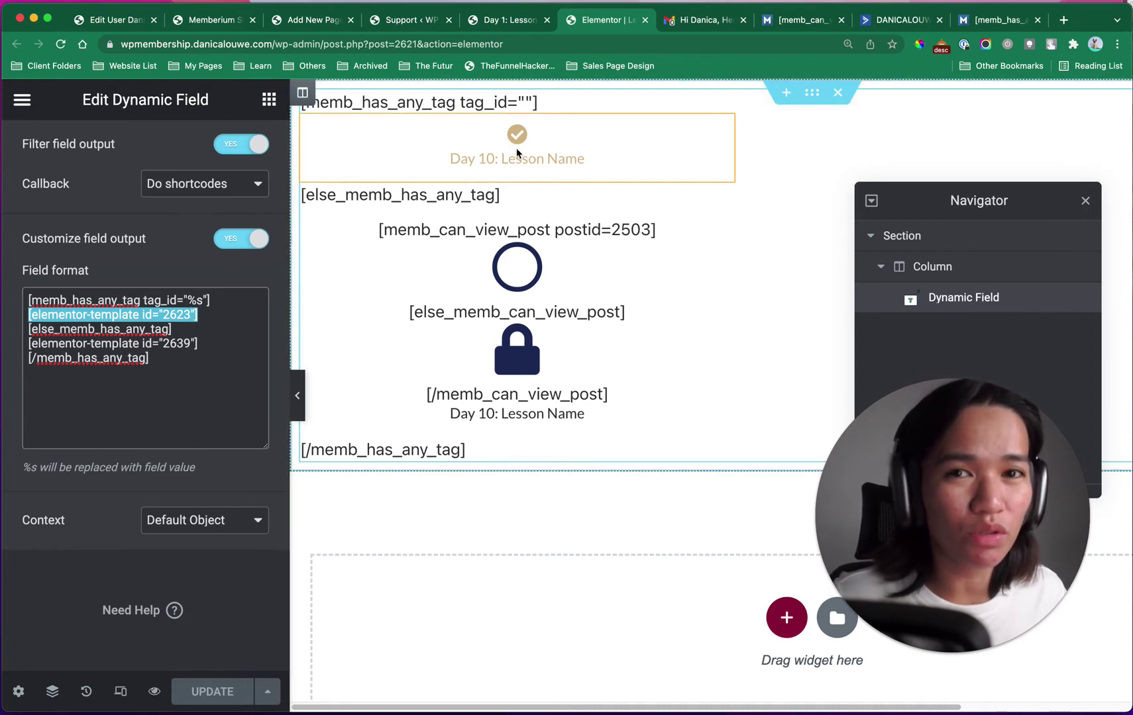
{"action": "left_click", "coordinate": [131, 26]}
{"action": "mouse_move", "coordinate": [131, 519]}
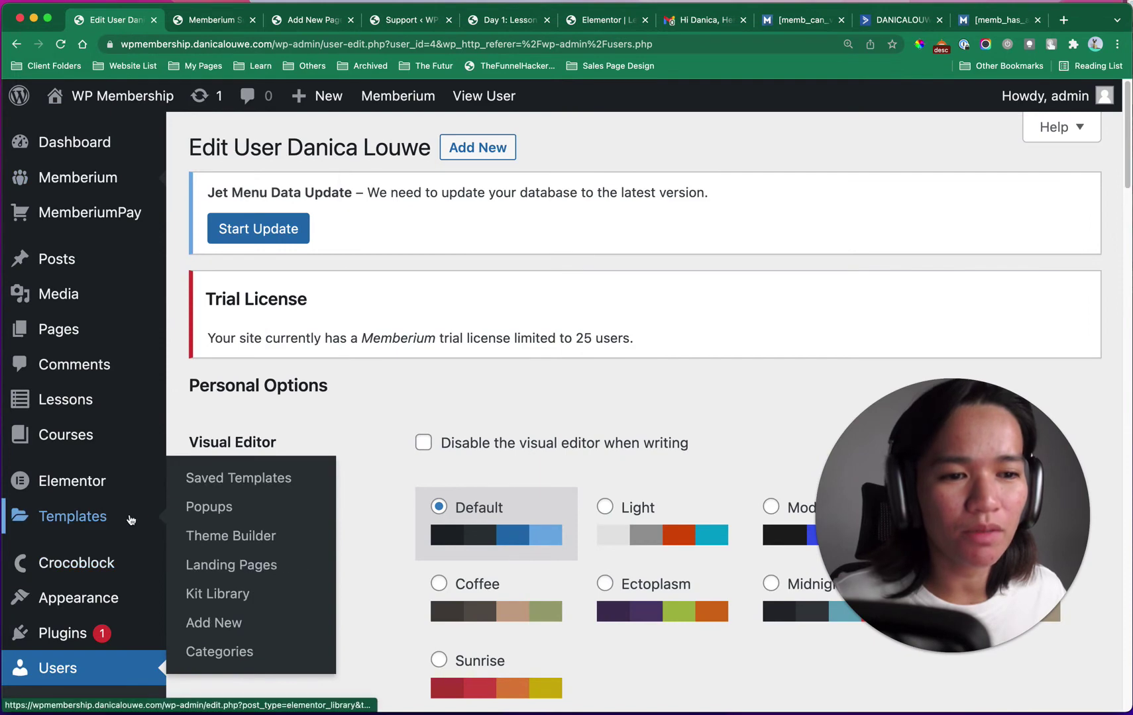
{"action": "left_click", "coordinate": [214, 477]}
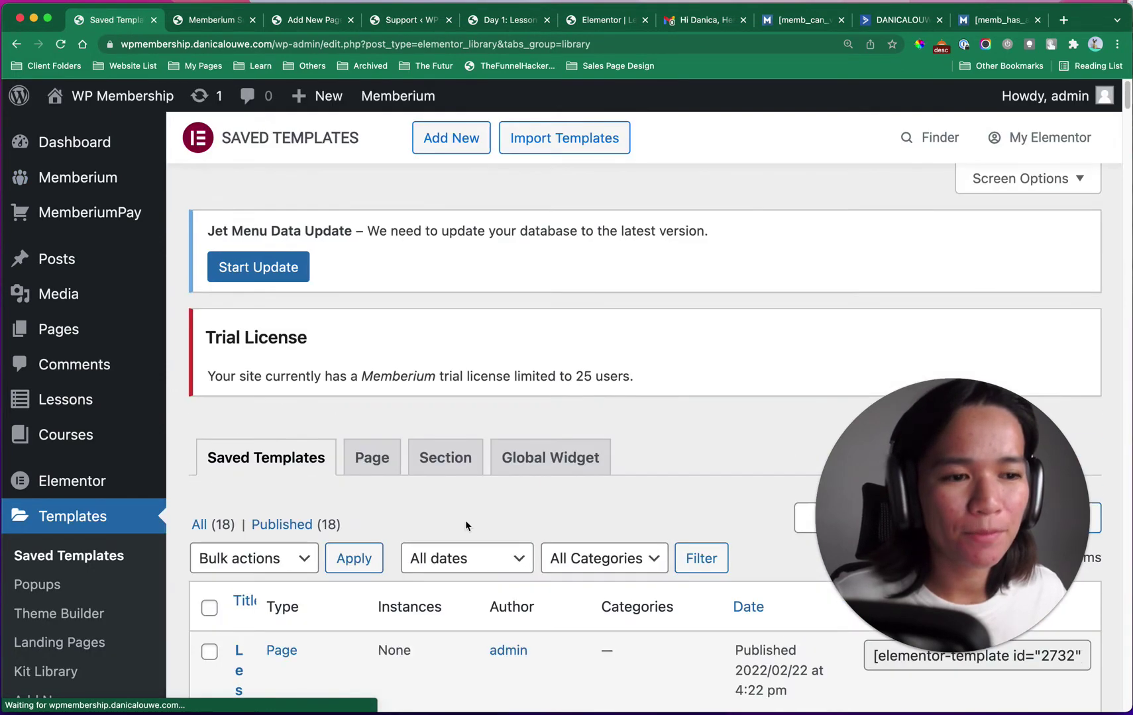
{"action": "scroll", "coordinate": [466, 530], "scroll_direction": "down", "scroll_amount": 6}
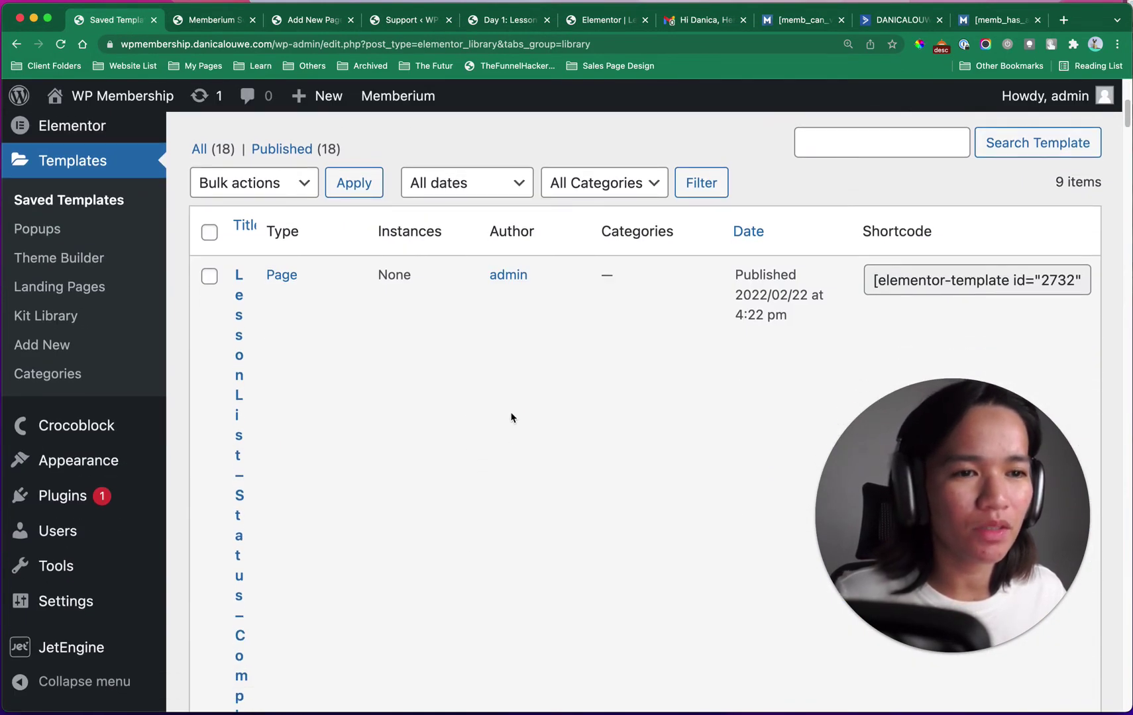
{"action": "left_click", "coordinate": [511, 417]}
{"action": "key", "text": "super+0"}
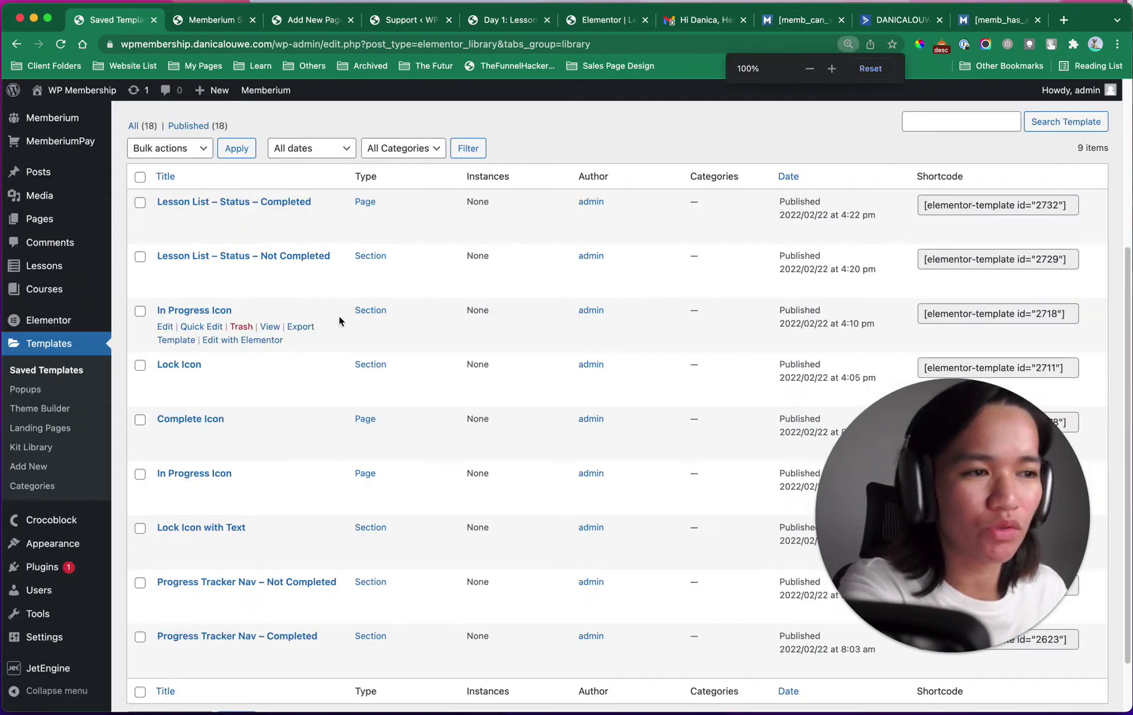
{"action": "left_click", "coordinate": [575, 24]}
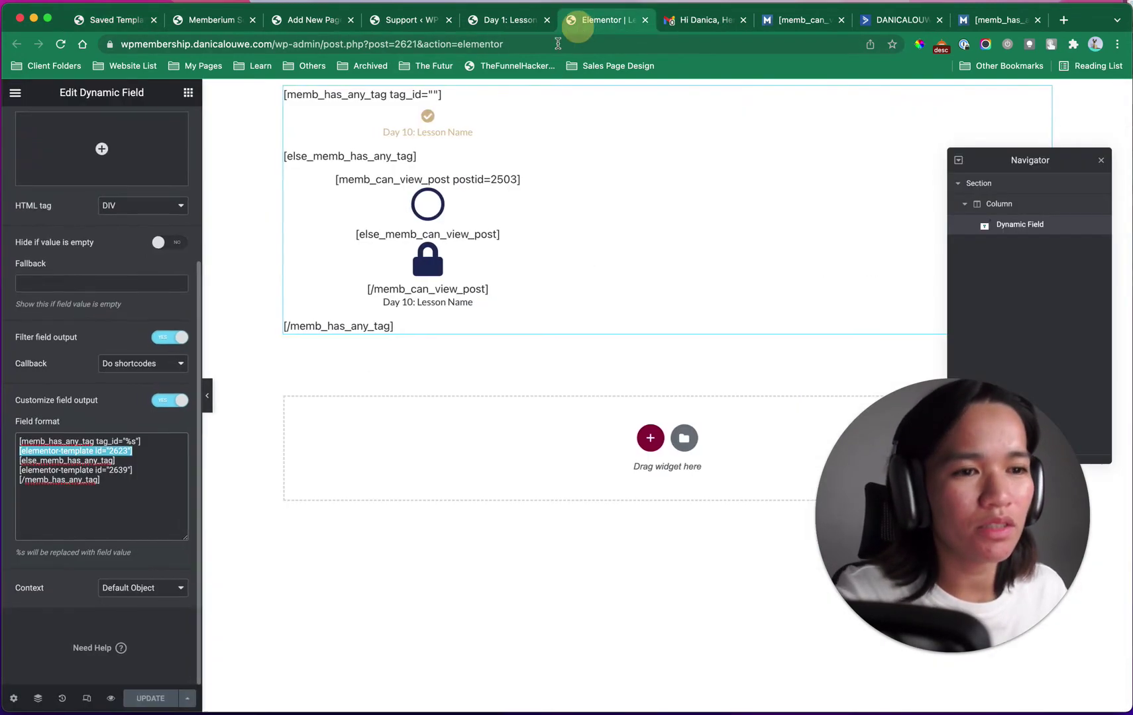
{"action": "left_click_drag", "start_coordinate": [140, 454], "coordinate": [3, 454]}
{"action": "key", "text": "ctrl+c"}
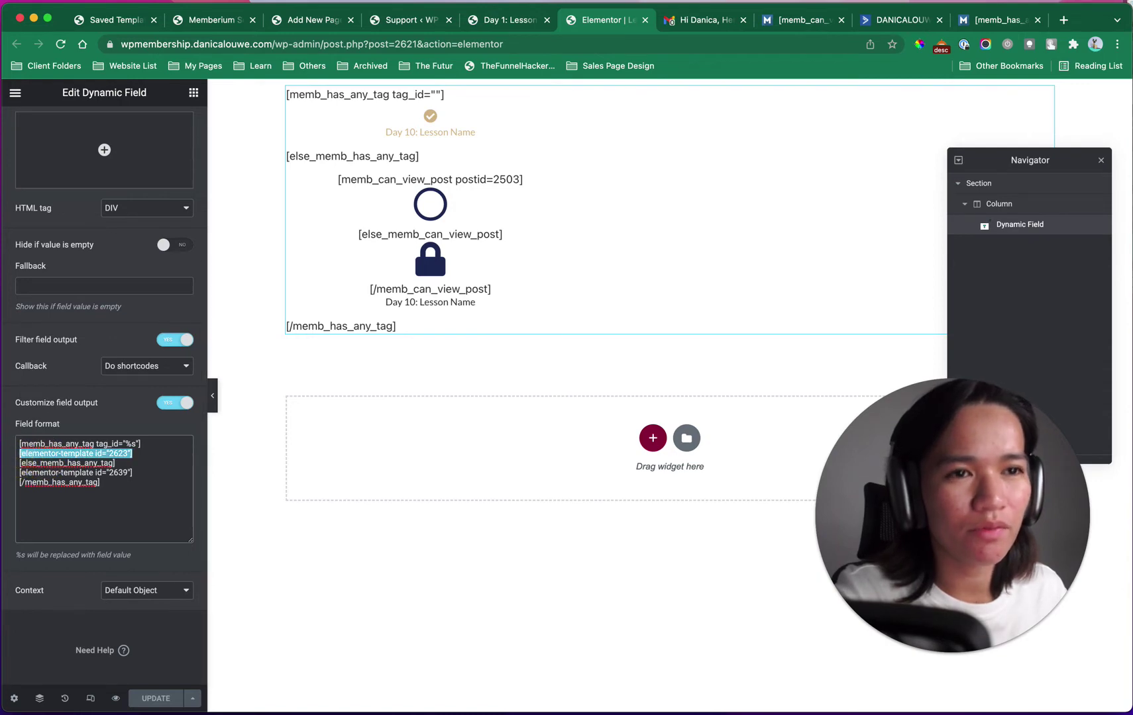
{"action": "left_click", "coordinate": [116, 21]}
{"action": "key", "text": "ctrl+f"}
{"action": "key", "text": "ctrl+v"}
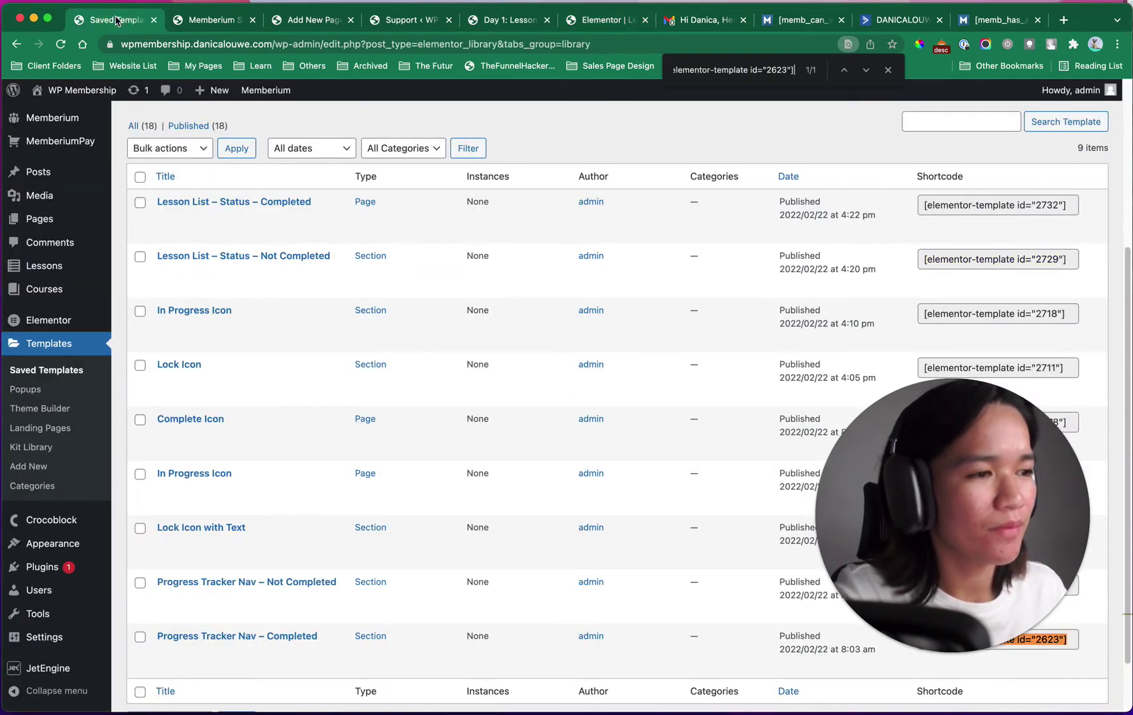
{"action": "scroll", "coordinate": [469, 343], "scroll_direction": "down", "scroll_amount": 1}
{"action": "left_click_drag", "start_coordinate": [879, 526], "coordinate": [883, 359]}
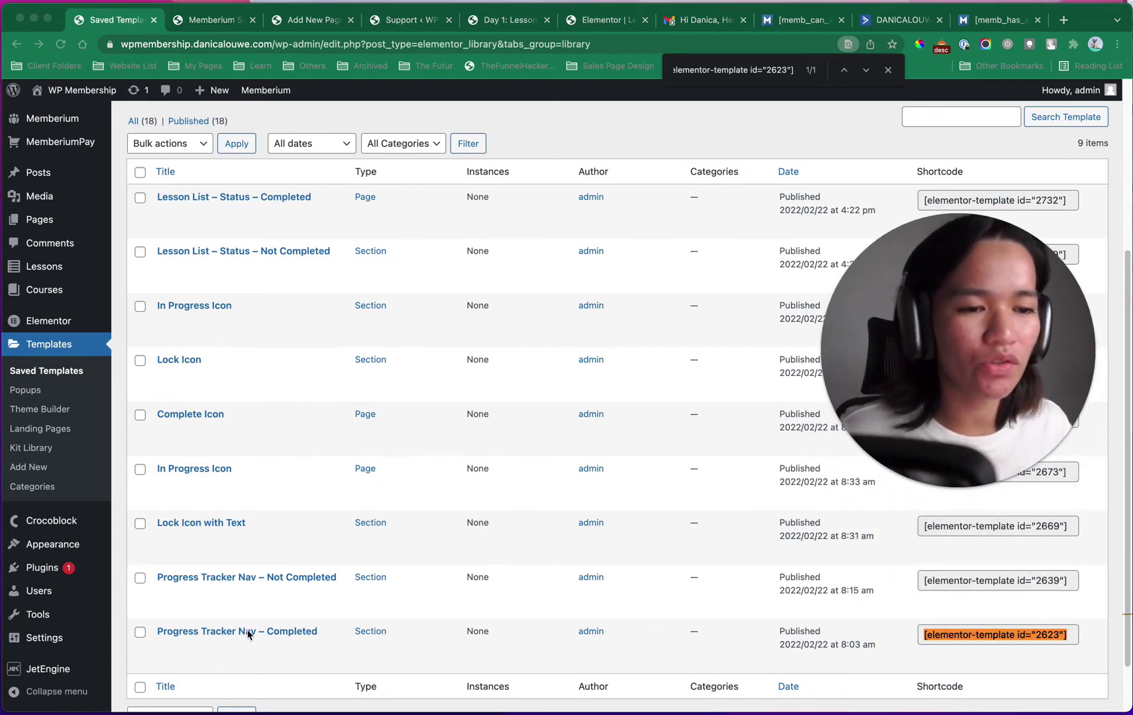
{"action": "left_click", "coordinate": [598, 22]}
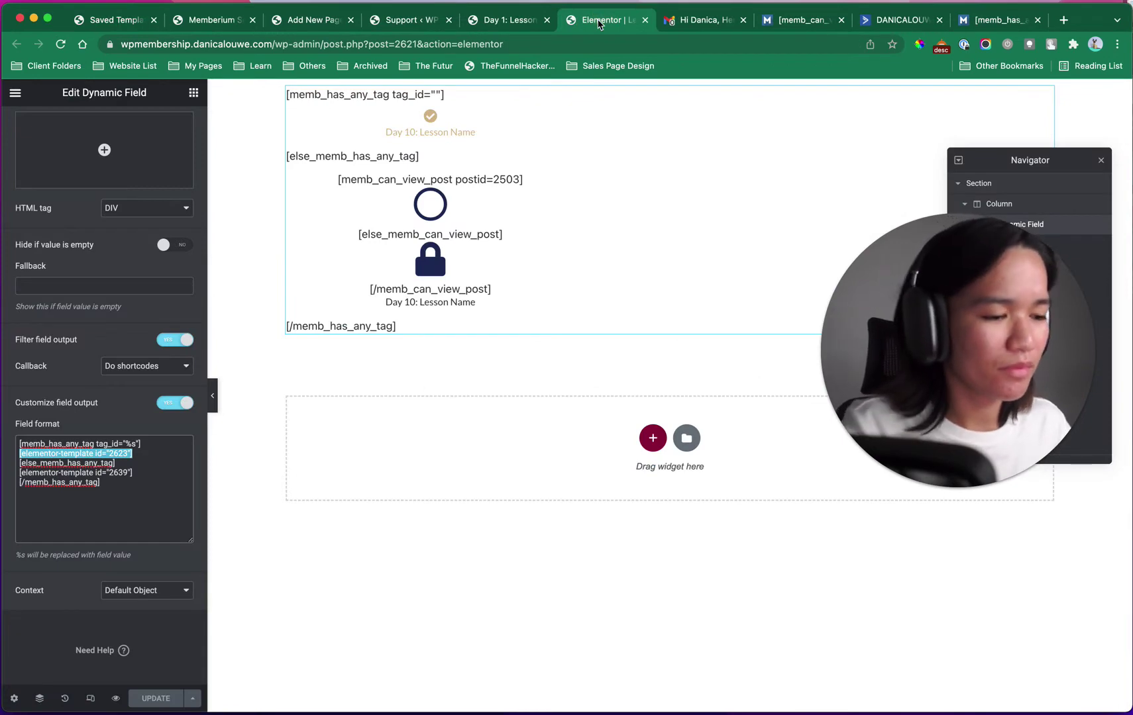
Step: At 150% zoom, highlight the else_memb_has_any_tag line, the %s tag placeholder and the template 2639 shortcode
{"action": "key", "text": "super+plus"}
{"action": "key", "text": "super+equal"}
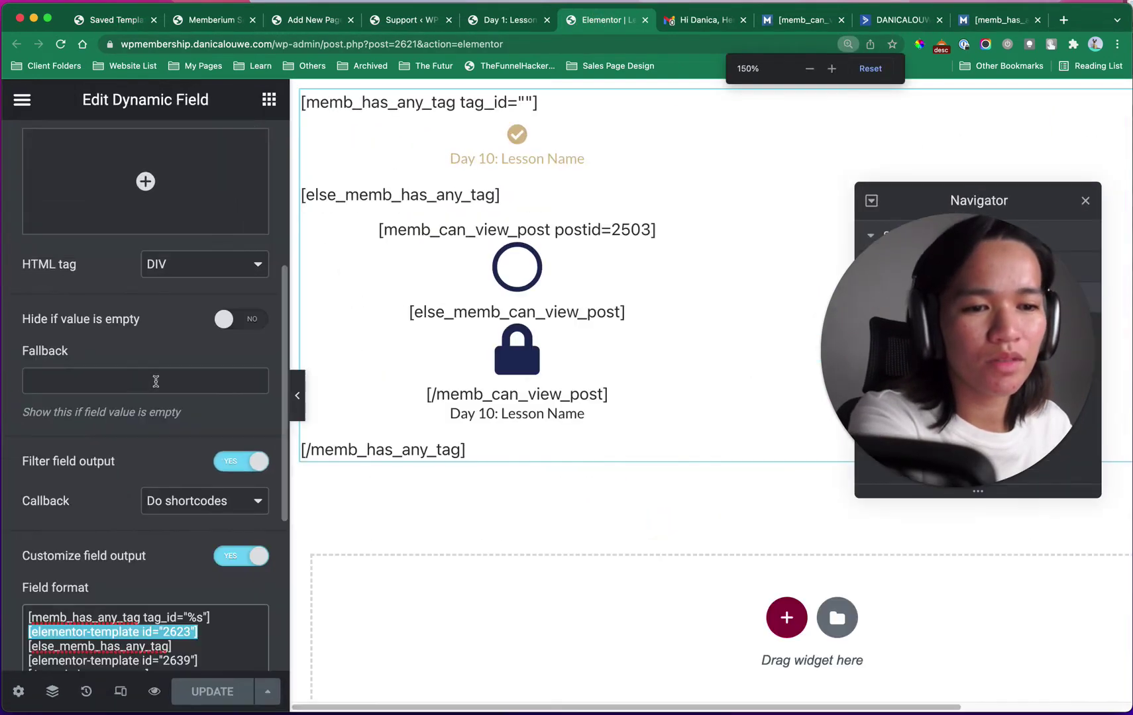
{"action": "scroll", "coordinate": [184, 454], "scroll_direction": "down", "scroll_amount": 5}
{"action": "scroll", "coordinate": [177, 435], "scroll_direction": "up", "scroll_amount": 6}
{"action": "scroll", "coordinate": [177, 434], "scroll_direction": "down", "scroll_amount": 6}
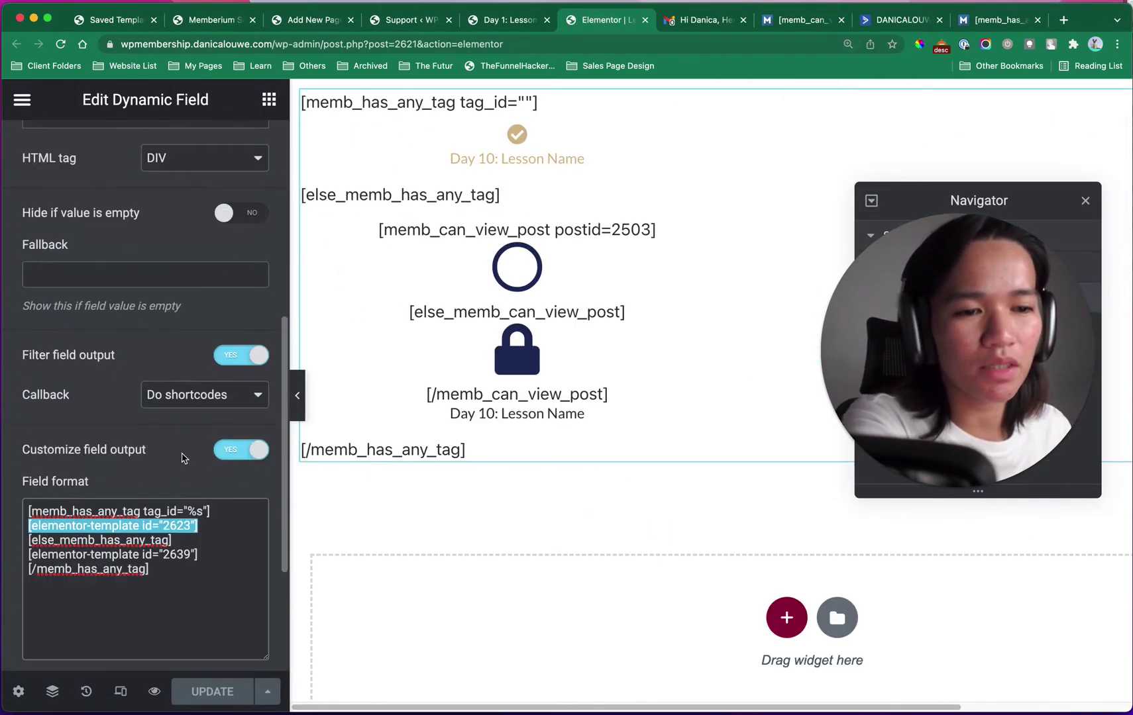
{"action": "left_click", "coordinate": [190, 407]}
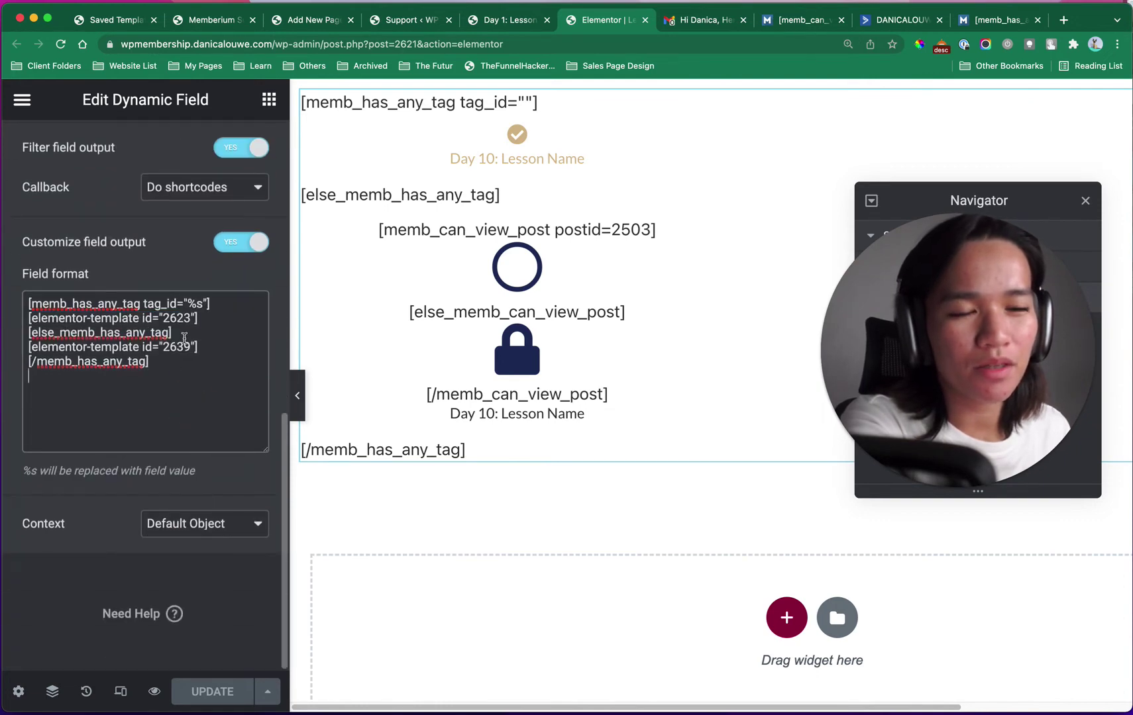
{"action": "left_click_drag", "start_coordinate": [184, 338], "coordinate": [89, 337]}
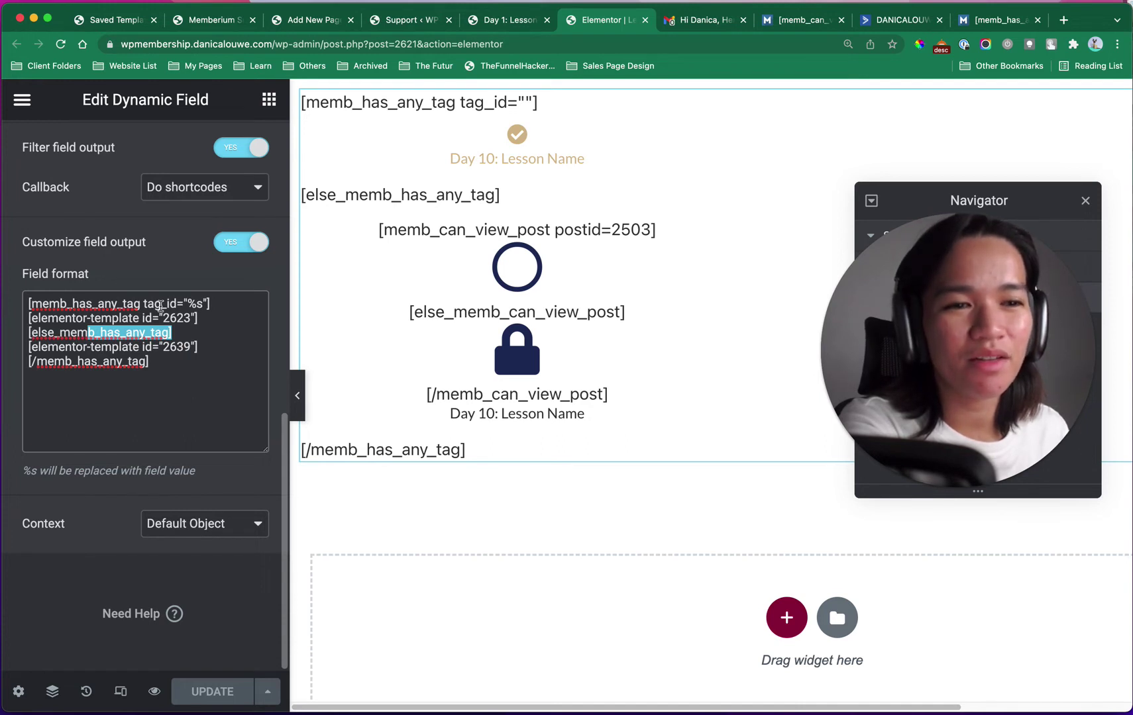
{"action": "left_click_drag", "start_coordinate": [186, 303], "coordinate": [196, 303]}
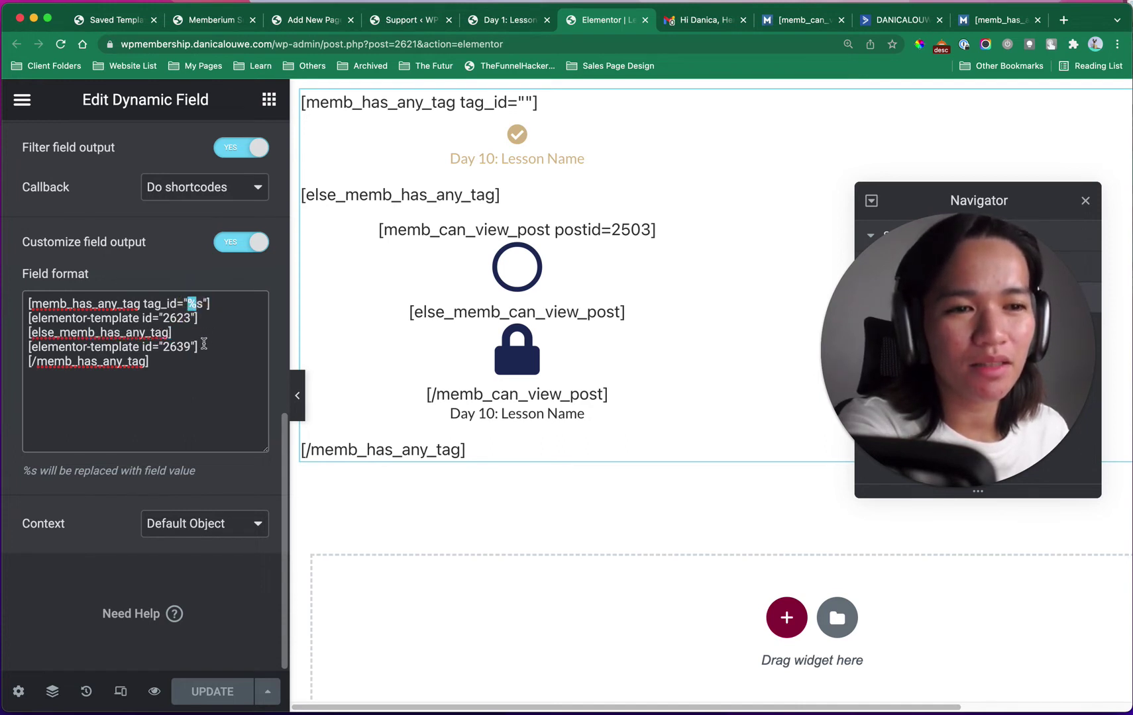
{"action": "left_click_drag", "start_coordinate": [196, 349], "coordinate": [10, 346]}
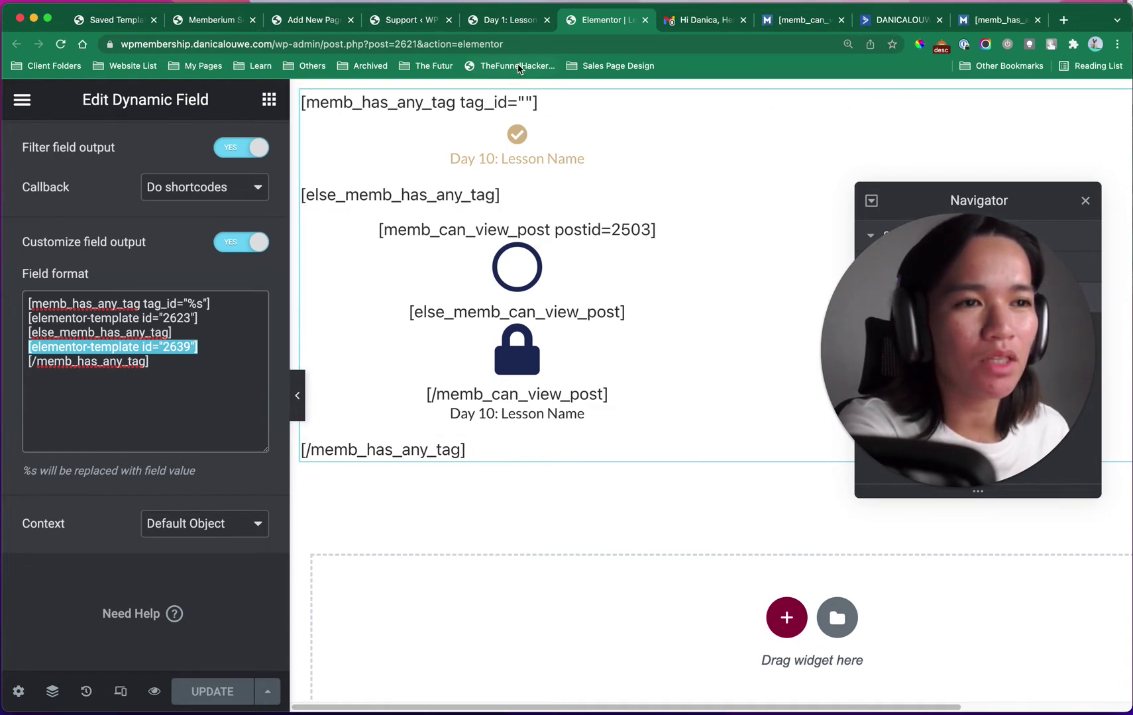
{"action": "left_click", "coordinate": [494, 20]}
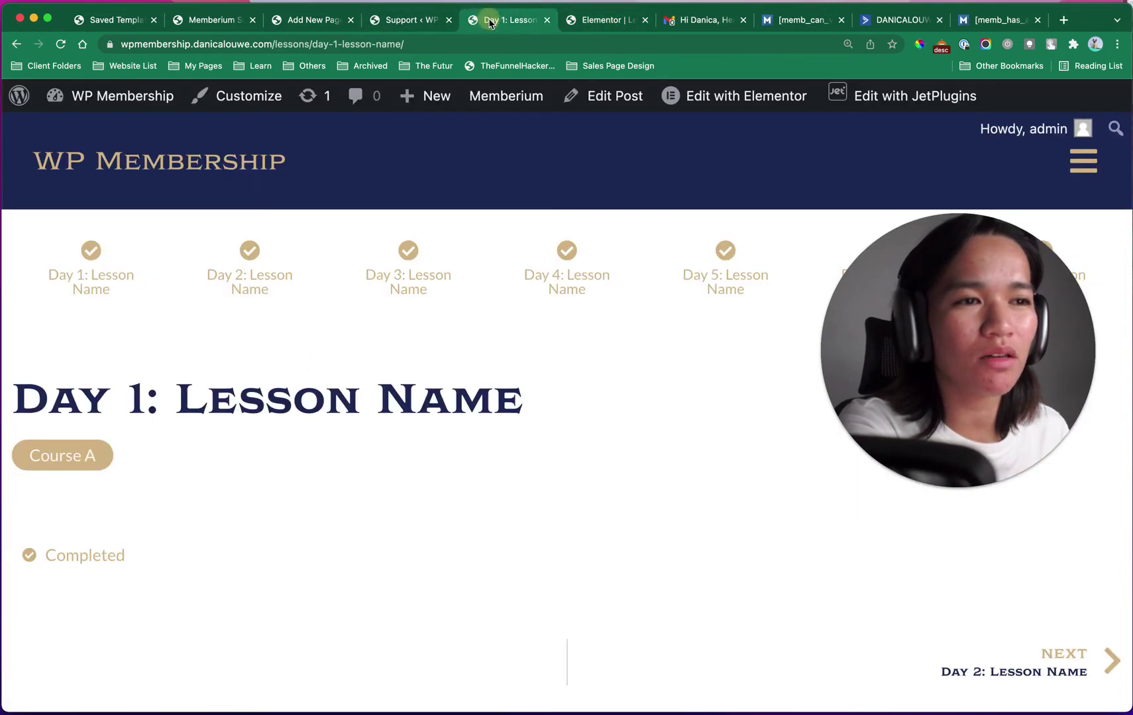
Step: Check the Day 1 lesson's Content Protection: Course A membership and the Drip > 7DFT Course A > Day 1 tag
{"action": "left_click", "coordinate": [628, 109]}
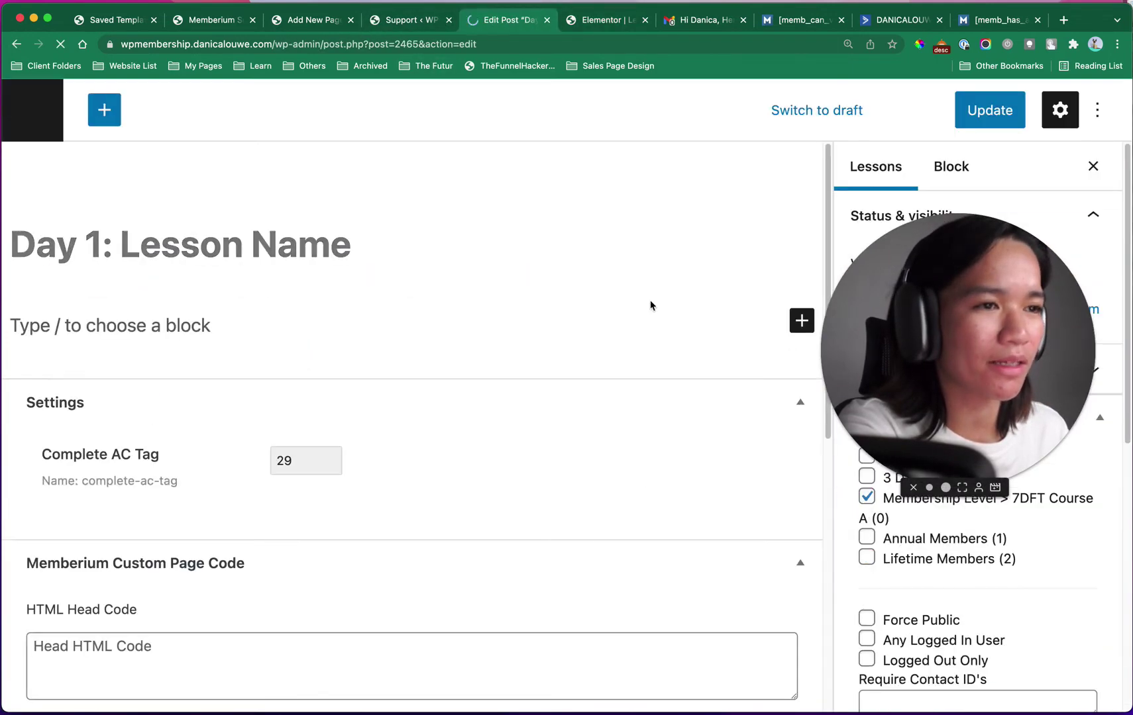
{"action": "left_click_drag", "start_coordinate": [929, 381], "coordinate": [513, 394]}
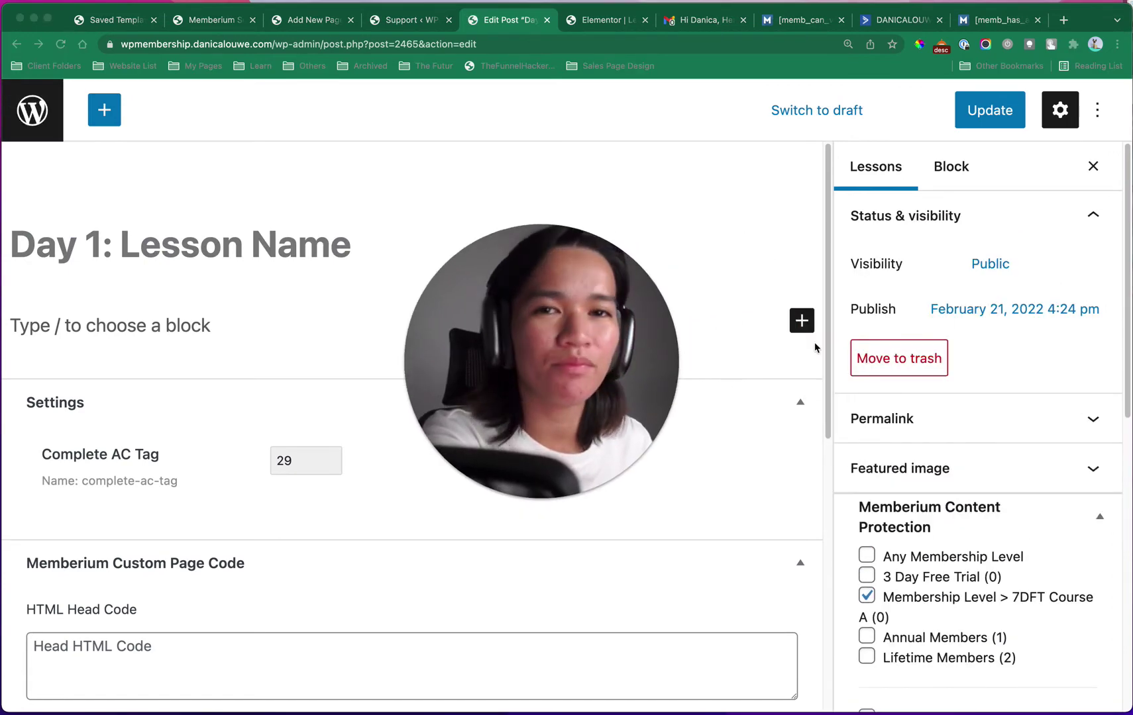
{"action": "scroll", "coordinate": [983, 538], "scroll_direction": "down", "scroll_amount": 3}
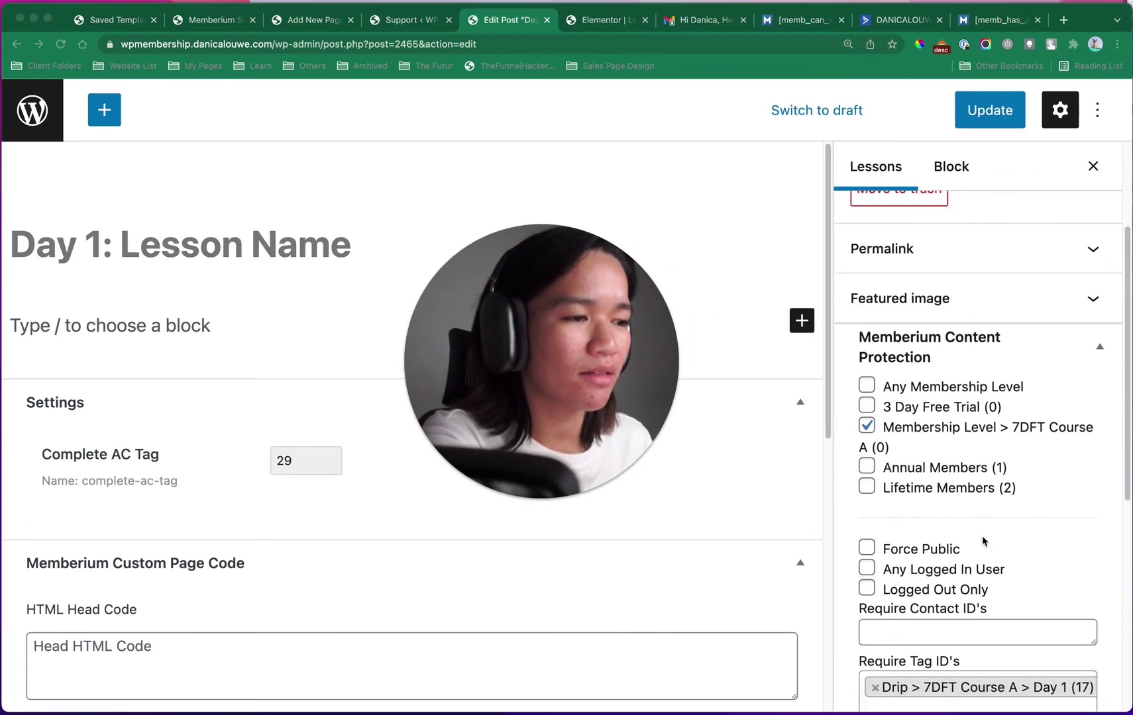
{"action": "scroll", "coordinate": [931, 457], "scroll_direction": "down", "scroll_amount": 3}
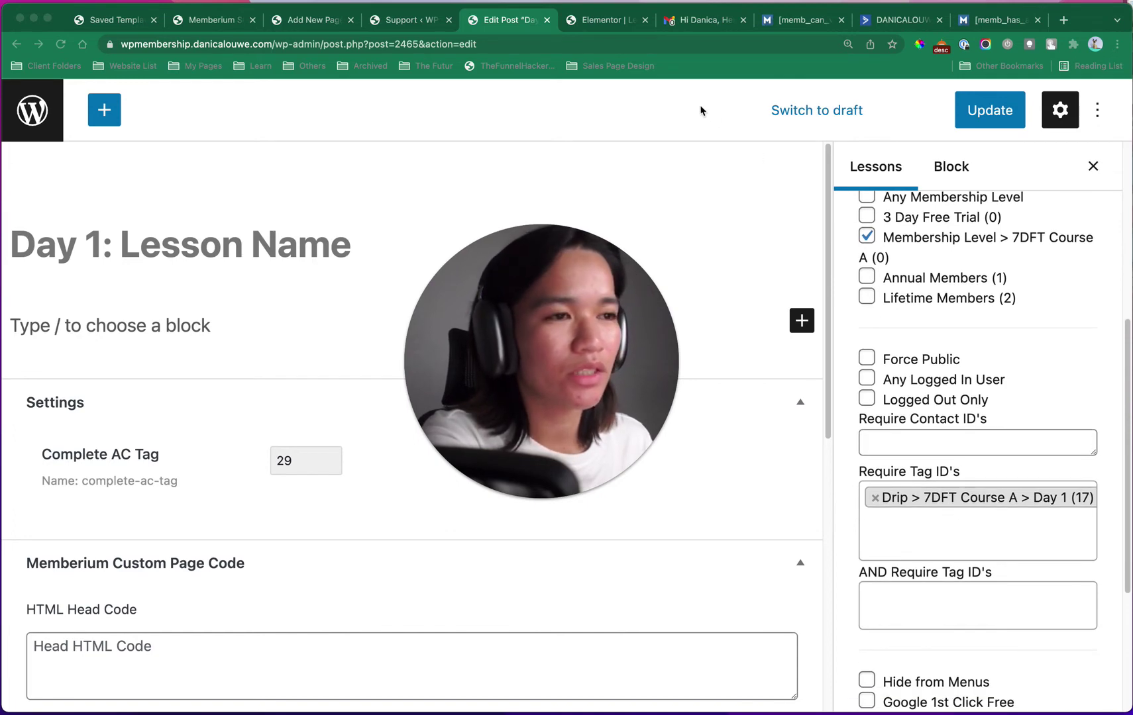
{"action": "left_click", "coordinate": [585, 22]}
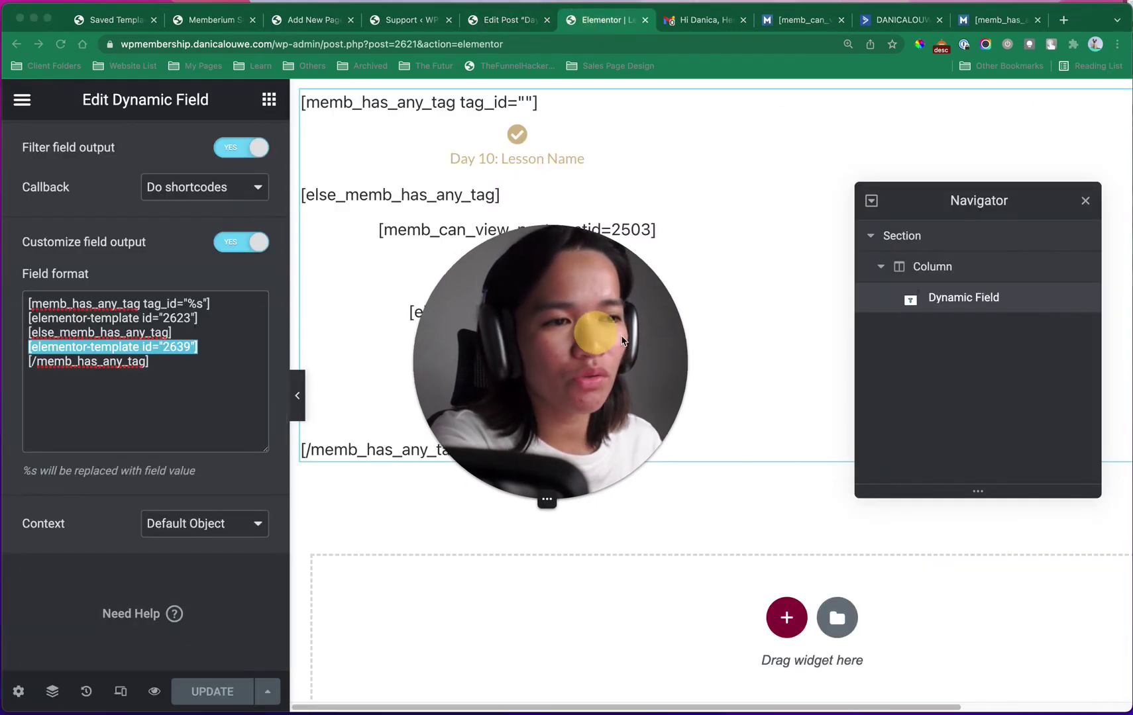
{"action": "left_click_drag", "start_coordinate": [589, 328], "coordinate": [981, 377]}
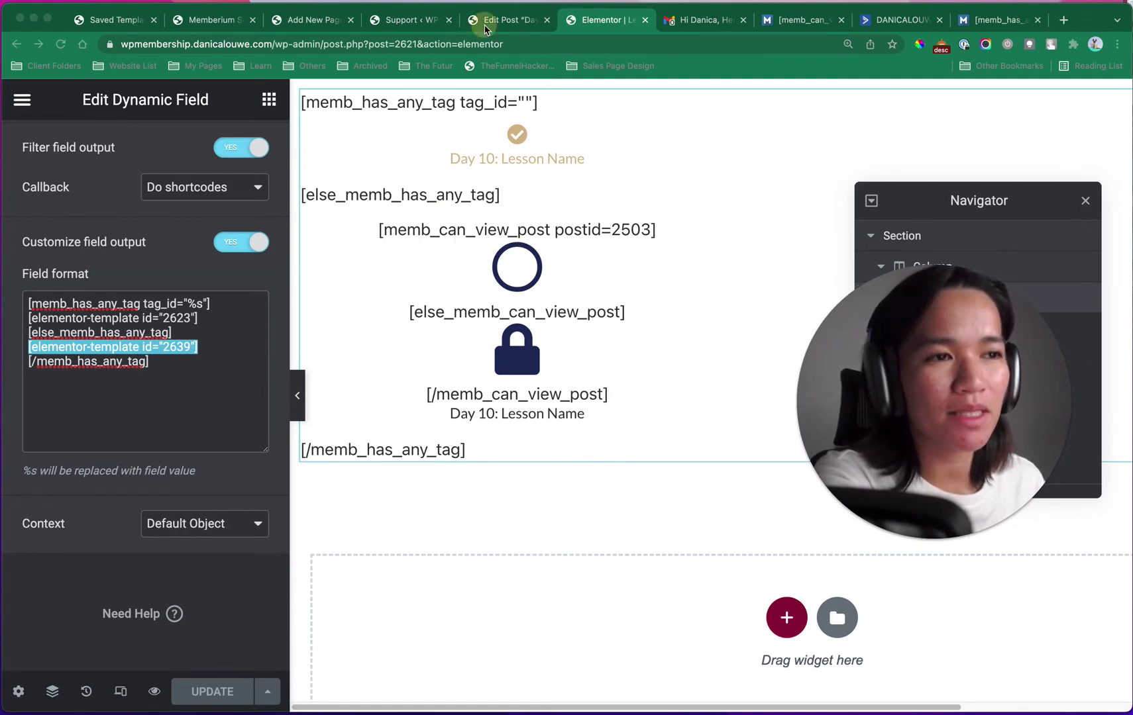
{"action": "left_click", "coordinate": [503, 20]}
{"action": "left_click_drag", "start_coordinate": [867, 412], "coordinate": [641, 373]}
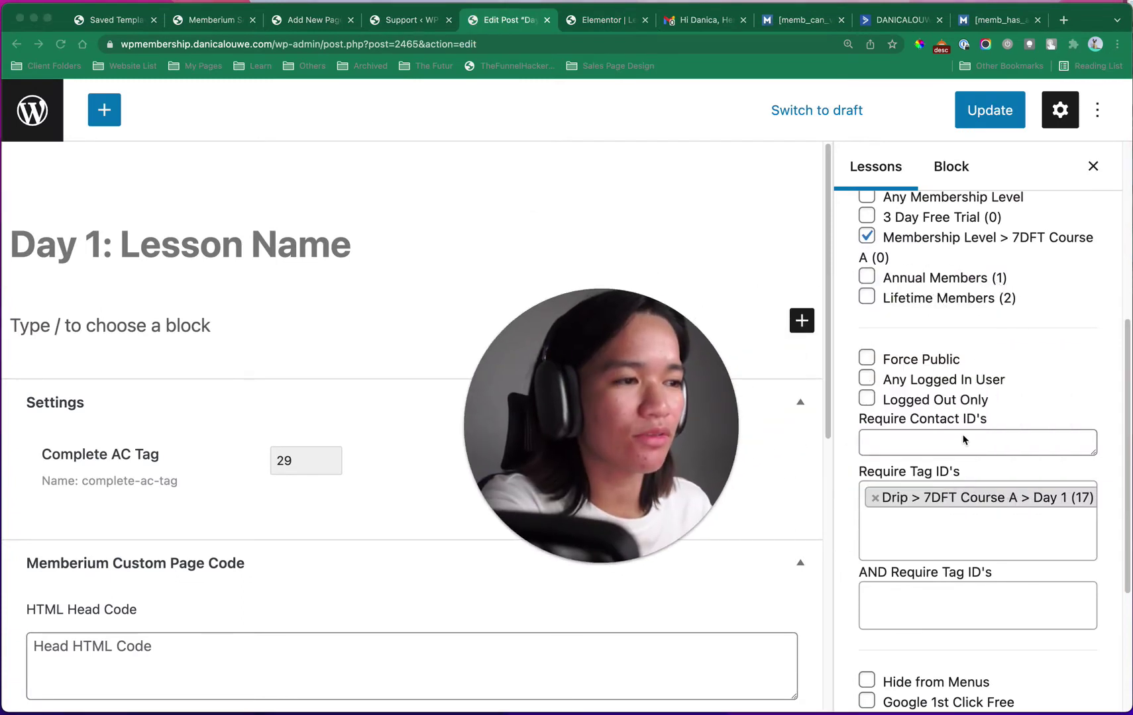
{"action": "scroll", "coordinate": [963, 441], "scroll_direction": "up", "scroll_amount": 2}
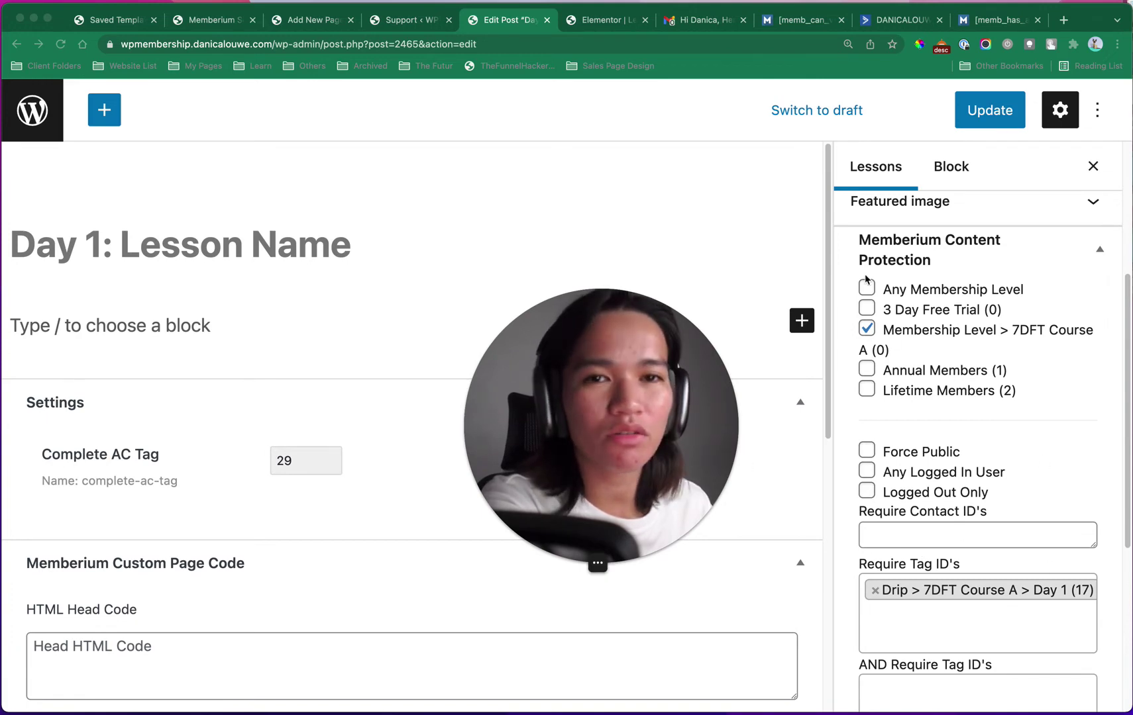
Step: Compare that required tag against the Dynamic Field status template in Elementor
{"action": "left_click", "coordinate": [599, 21]}
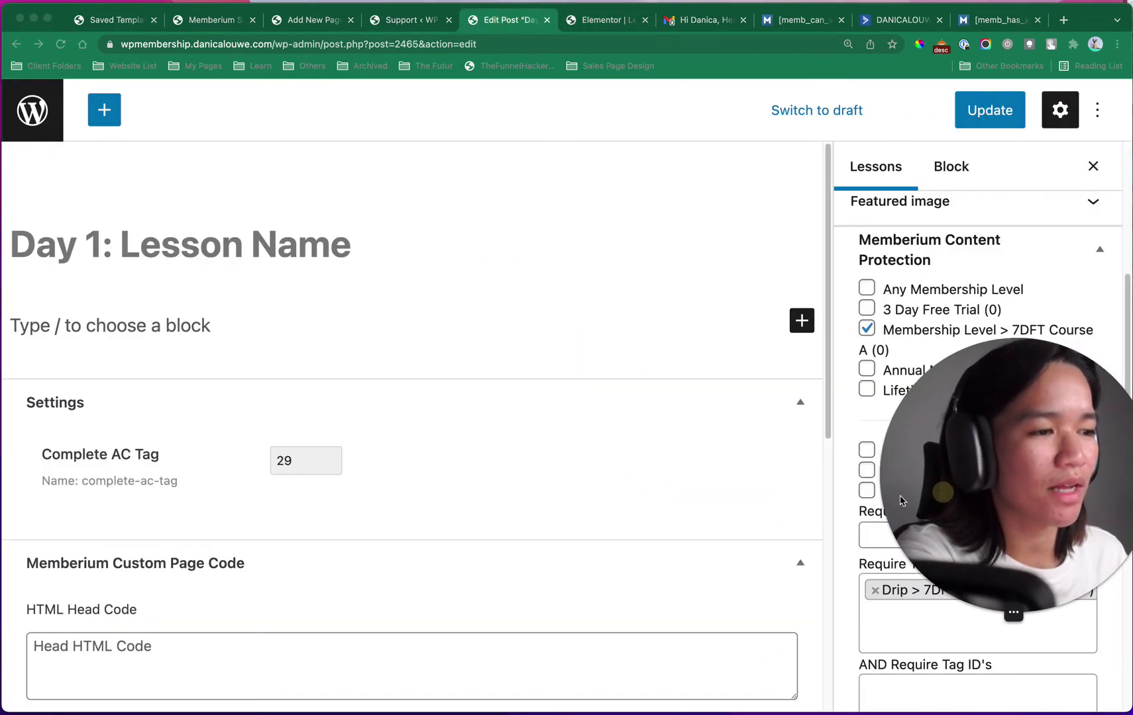
{"action": "left_click_drag", "start_coordinate": [903, 501], "coordinate": [485, 501]}
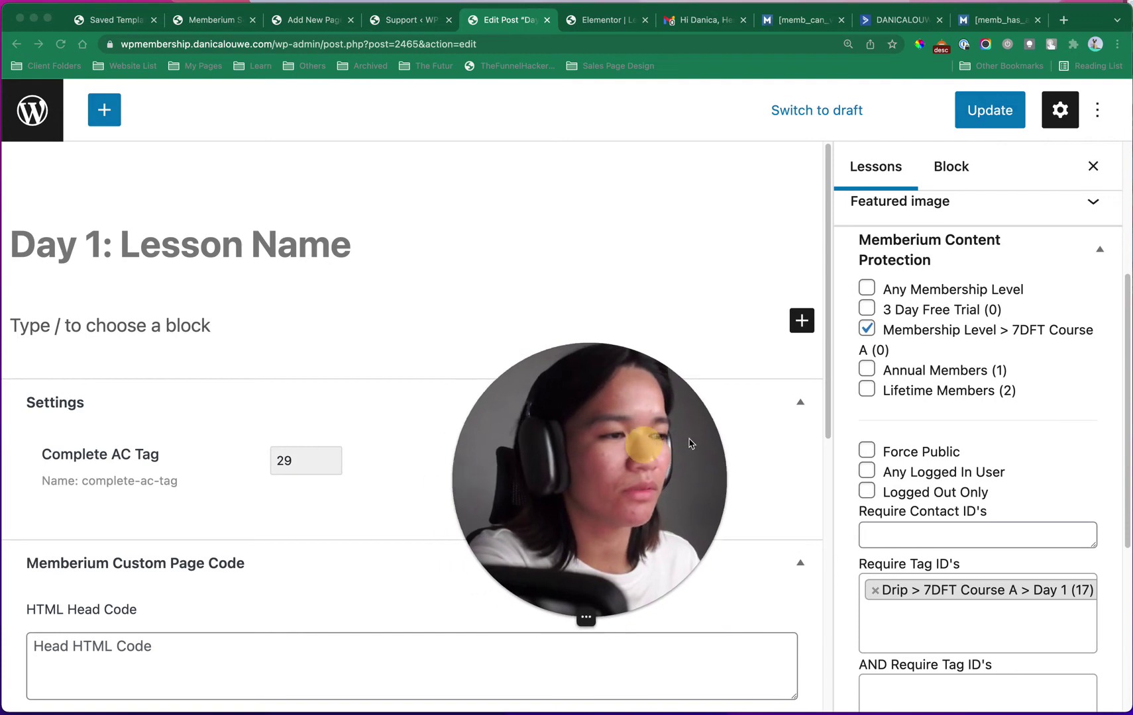
{"action": "left_click_drag", "start_coordinate": [690, 442], "coordinate": [1067, 406]}
{"action": "left_click", "coordinate": [605, 27]}
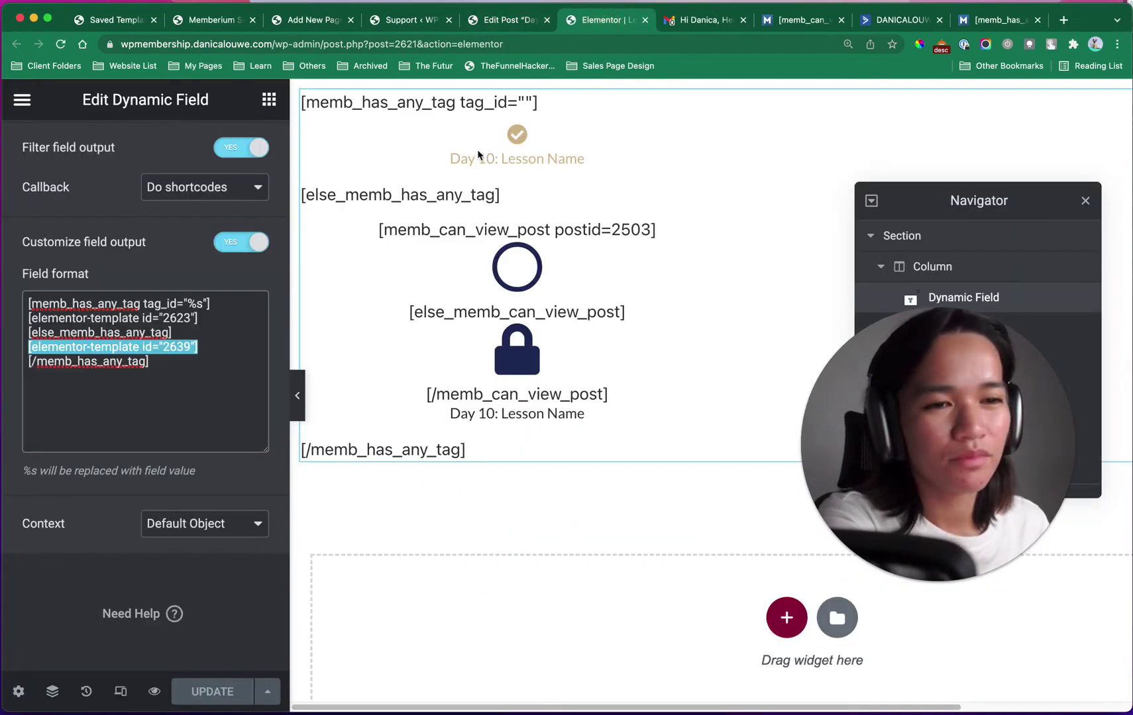
{"action": "left_click", "coordinate": [159, 372]}
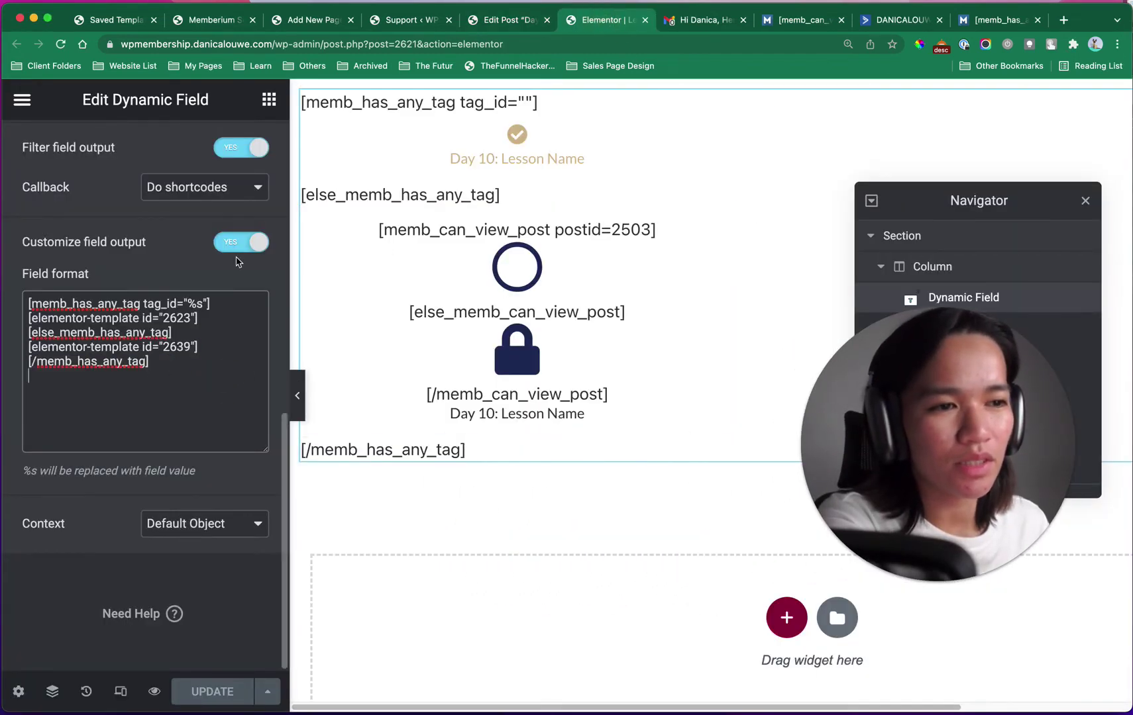
{"action": "left_click", "coordinate": [458, 548]}
{"action": "key", "text": "ctrl+Up"}
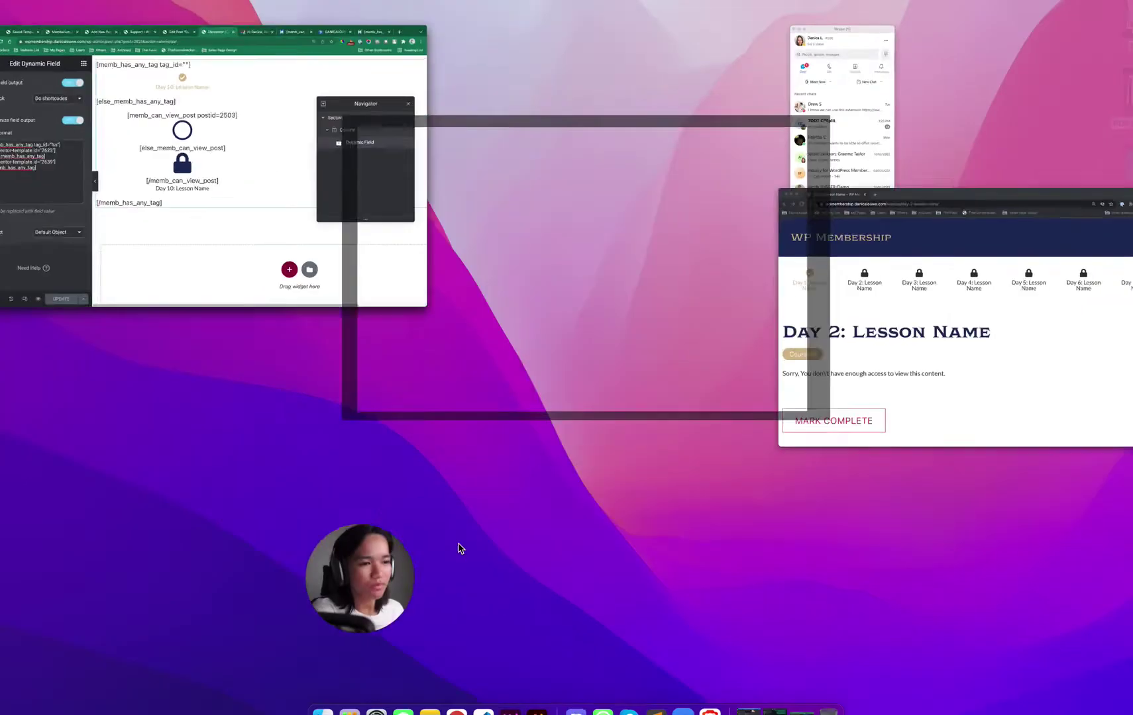
Step: Scroll the member's Day 2 lesson: Day 1 ticked, later days locked, access denied, Mark Complete button shown
{"action": "left_click", "coordinate": [849, 290]}
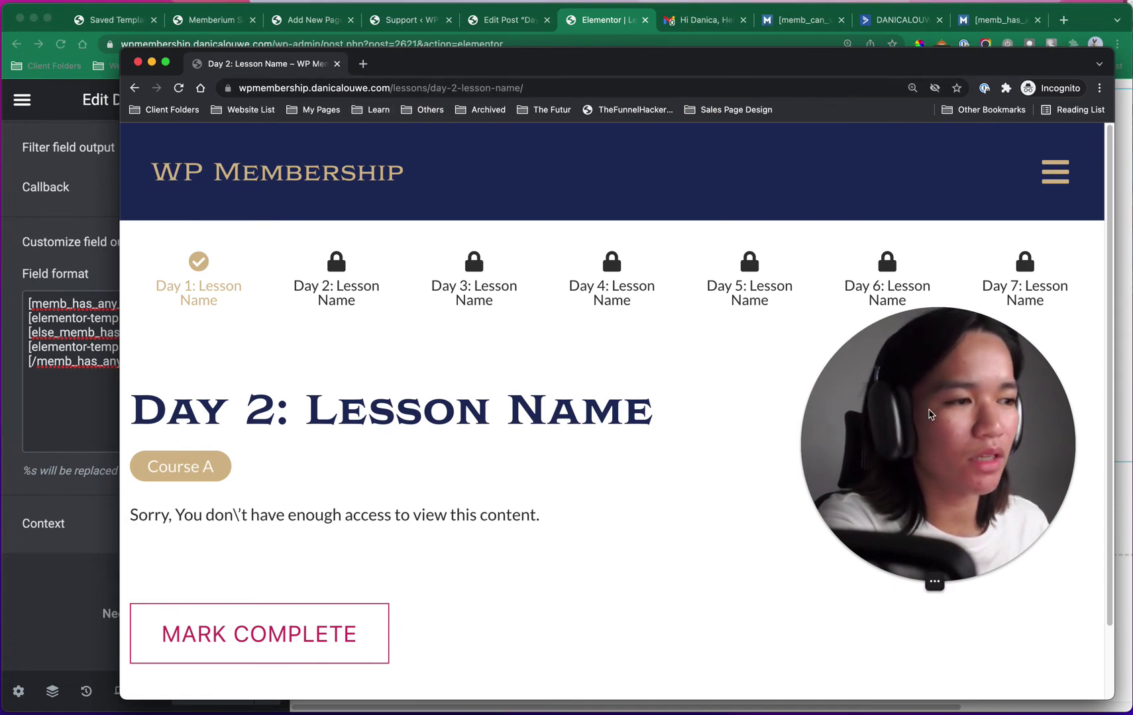
{"action": "left_click_drag", "start_coordinate": [929, 415], "coordinate": [941, 483]}
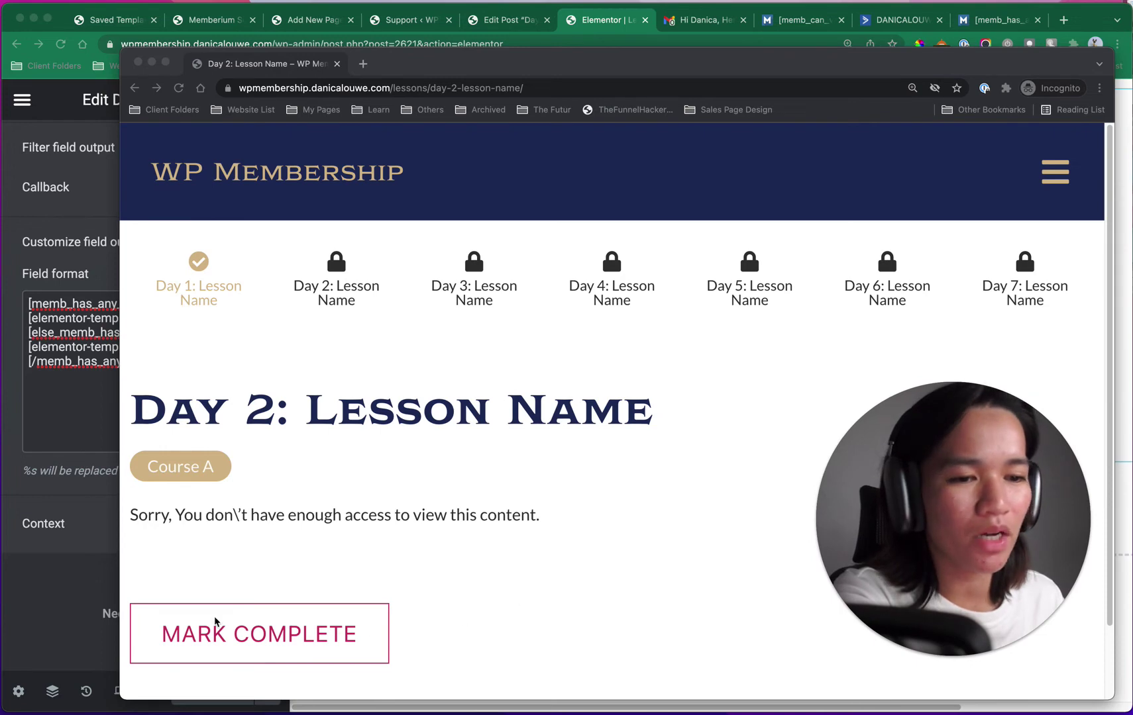
{"action": "left_click", "coordinate": [488, 592]}
{"action": "scroll", "coordinate": [404, 587], "scroll_direction": "down", "scroll_amount": 2}
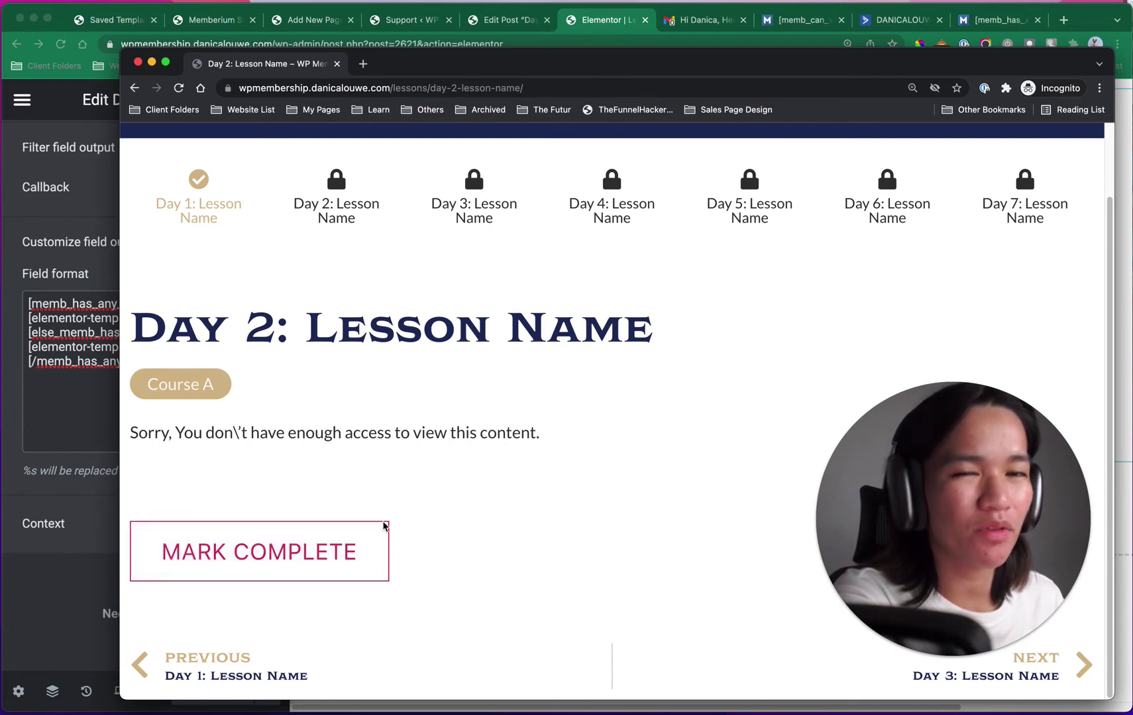
{"action": "left_click", "coordinate": [75, 598]}
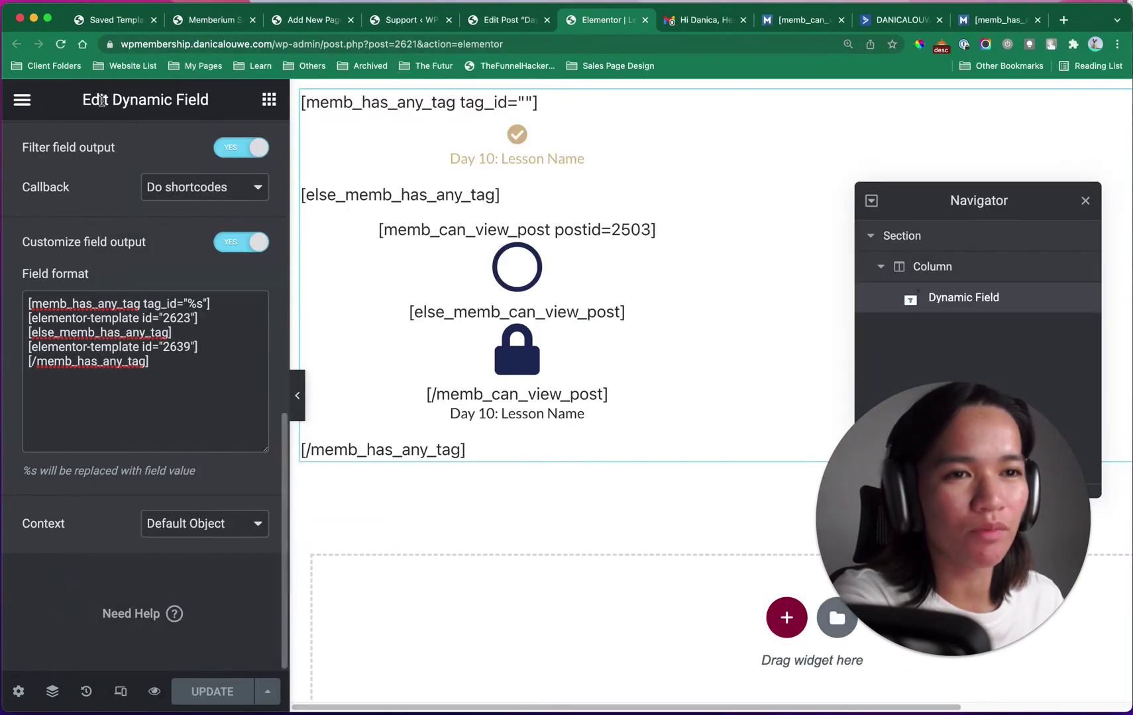
Step: Go from the saved templates page to Memberium > Custom Shortcodes and view its 16 shortcodes
{"action": "left_click", "coordinate": [125, 25]}
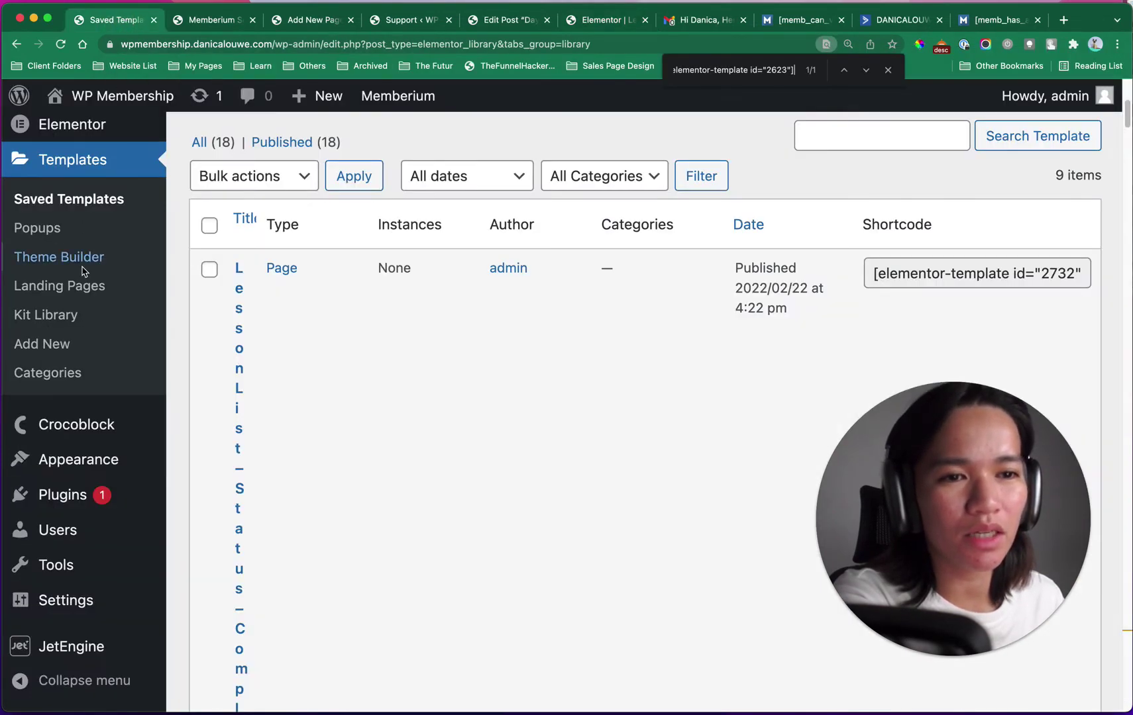
{"action": "scroll", "coordinate": [66, 464], "scroll_direction": "up", "scroll_amount": 3}
{"action": "scroll", "coordinate": [98, 210], "scroll_direction": "up", "scroll_amount": 3}
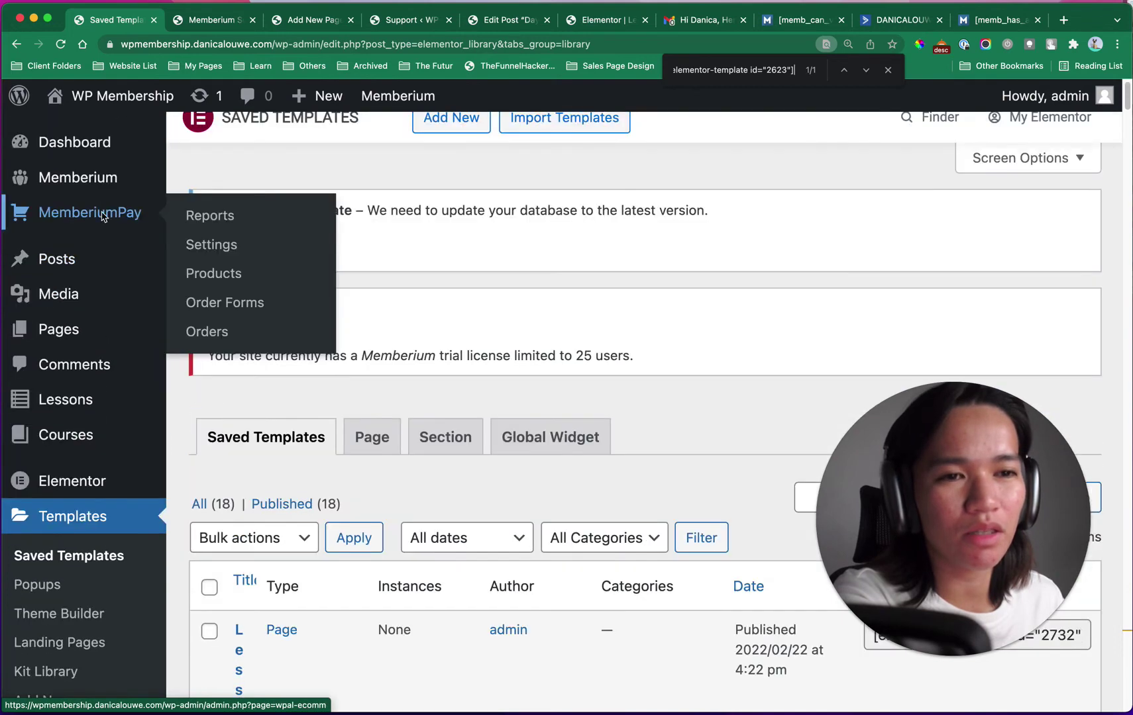
{"action": "mouse_move", "coordinate": [106, 182]}
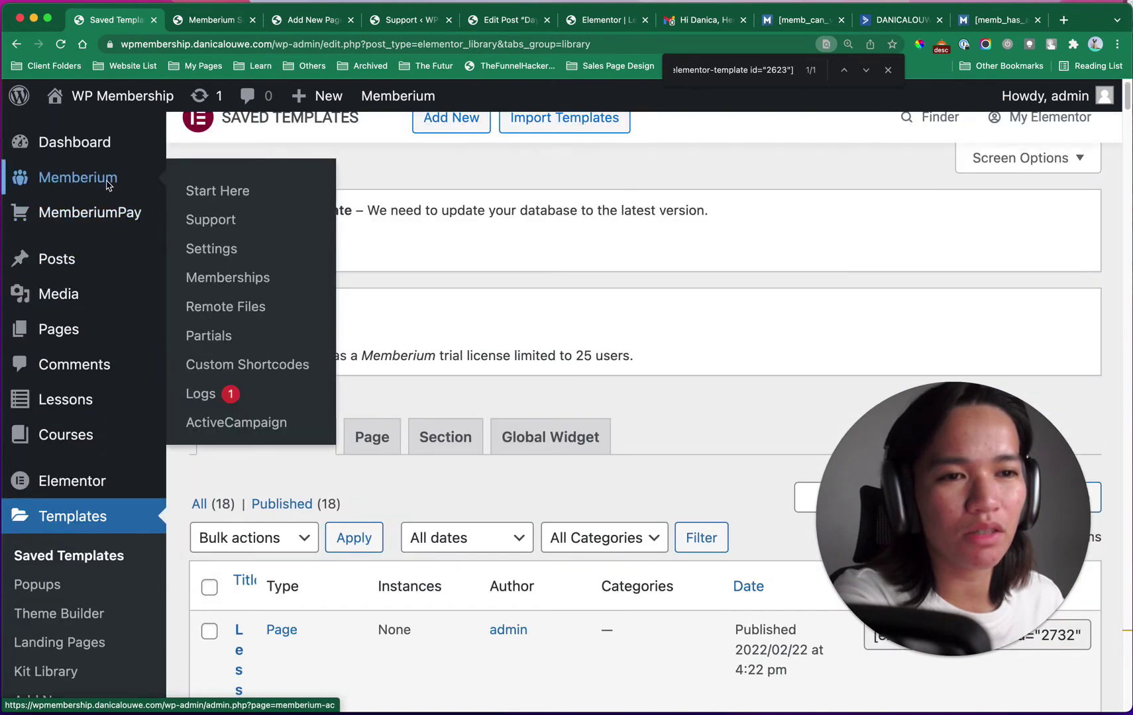
{"action": "left_click", "coordinate": [242, 367]}
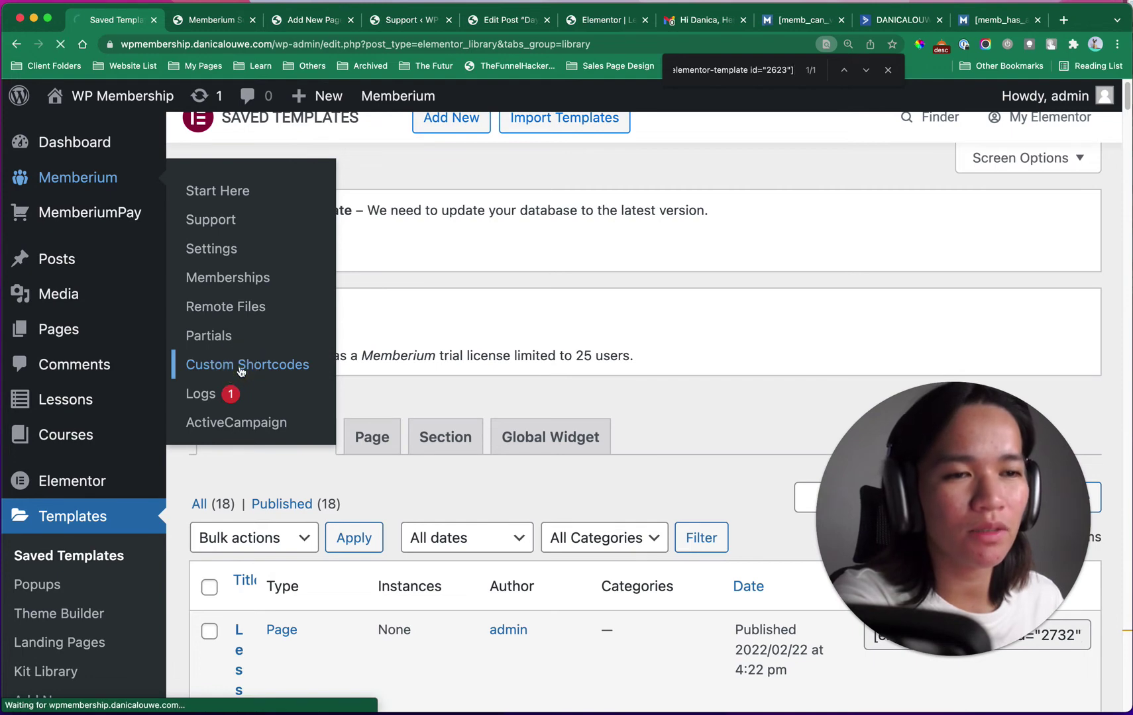
{"action": "scroll", "coordinate": [510, 304], "scroll_direction": "down", "scroll_amount": 5}
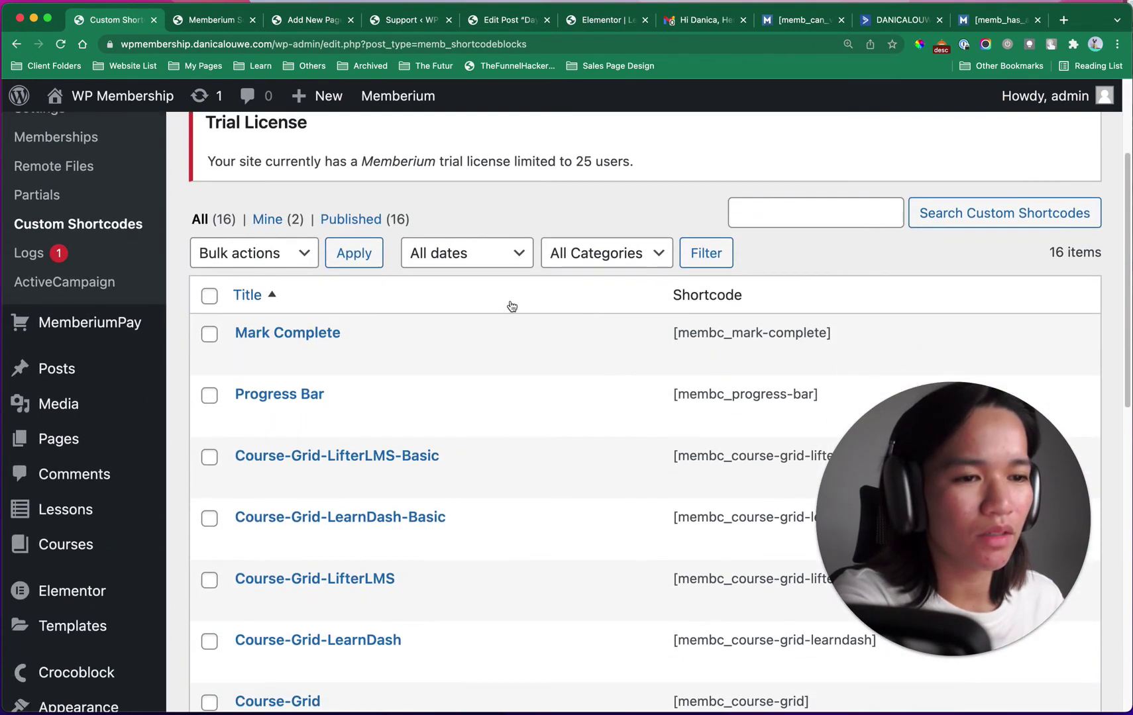
Step: Open the Mark Complete shortcode and highlight its tag id, completed-state template, else branch and automation button
{"action": "left_click", "coordinate": [306, 337]}
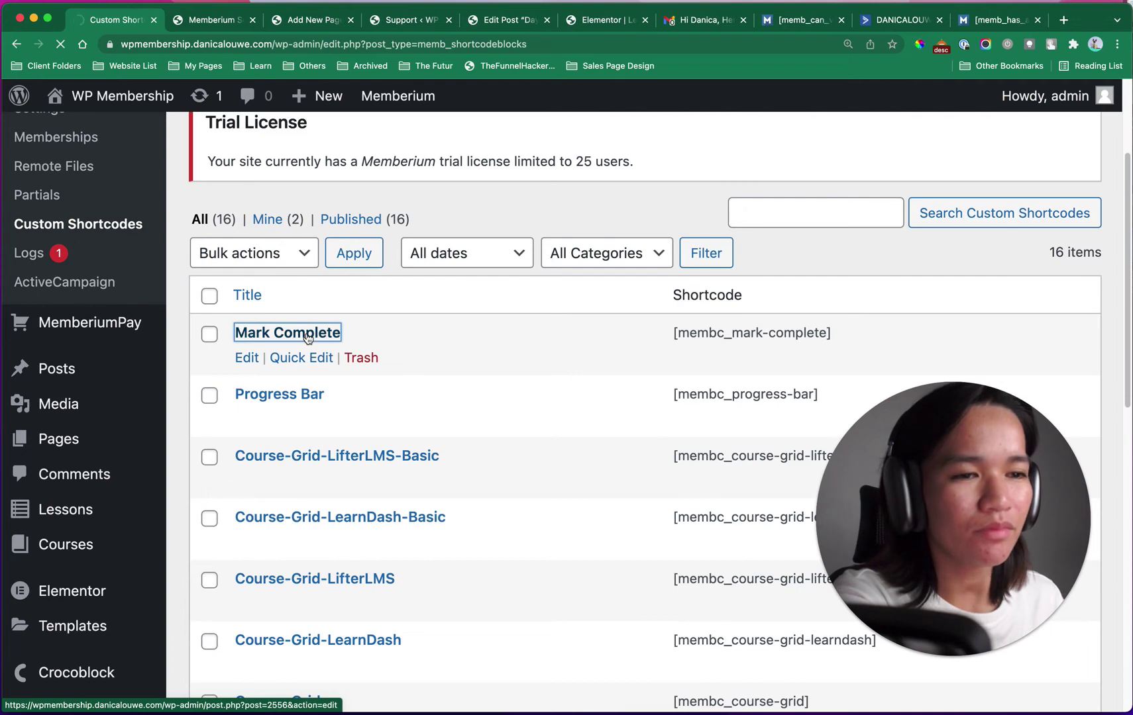
{"action": "scroll", "coordinate": [540, 294], "scroll_direction": "down", "scroll_amount": 5}
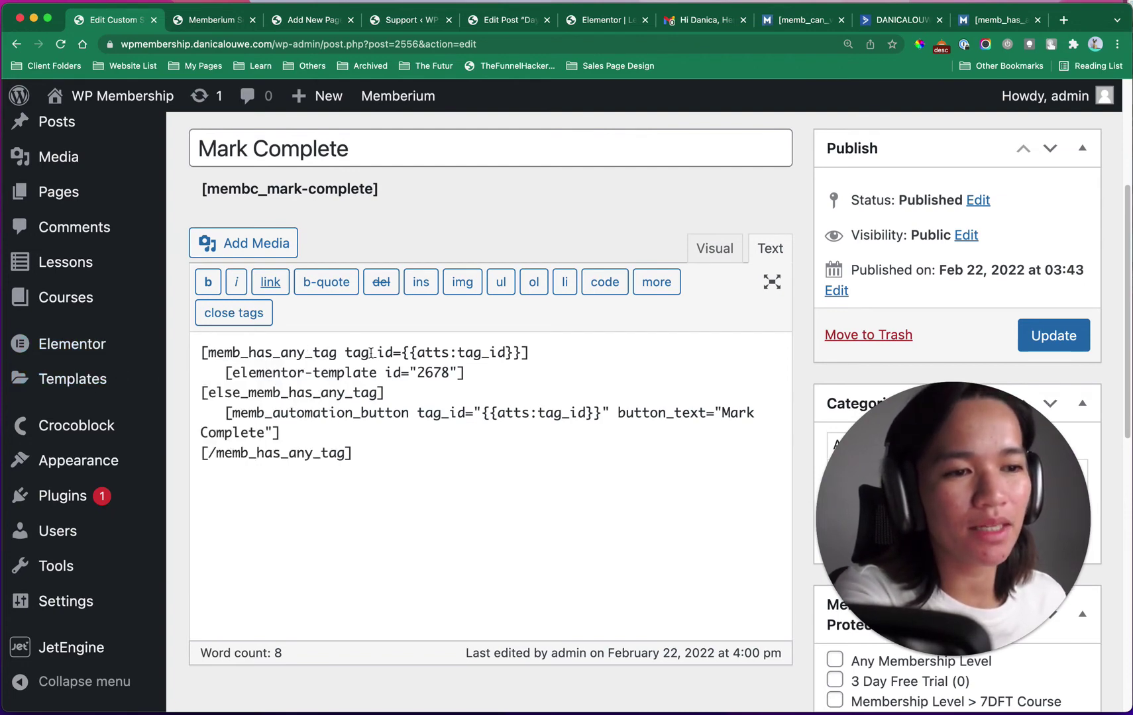
{"action": "left_click_drag", "start_coordinate": [402, 353], "coordinate": [224, 374]}
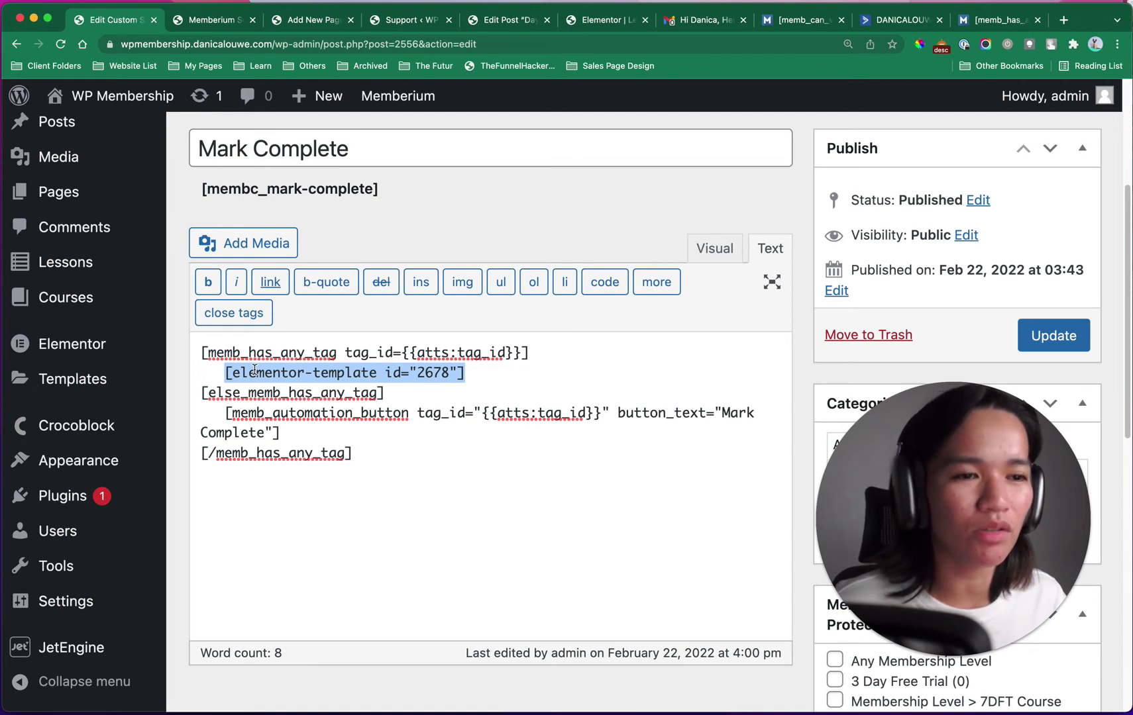
{"action": "left_click_drag", "start_coordinate": [468, 372], "coordinate": [225, 374]}
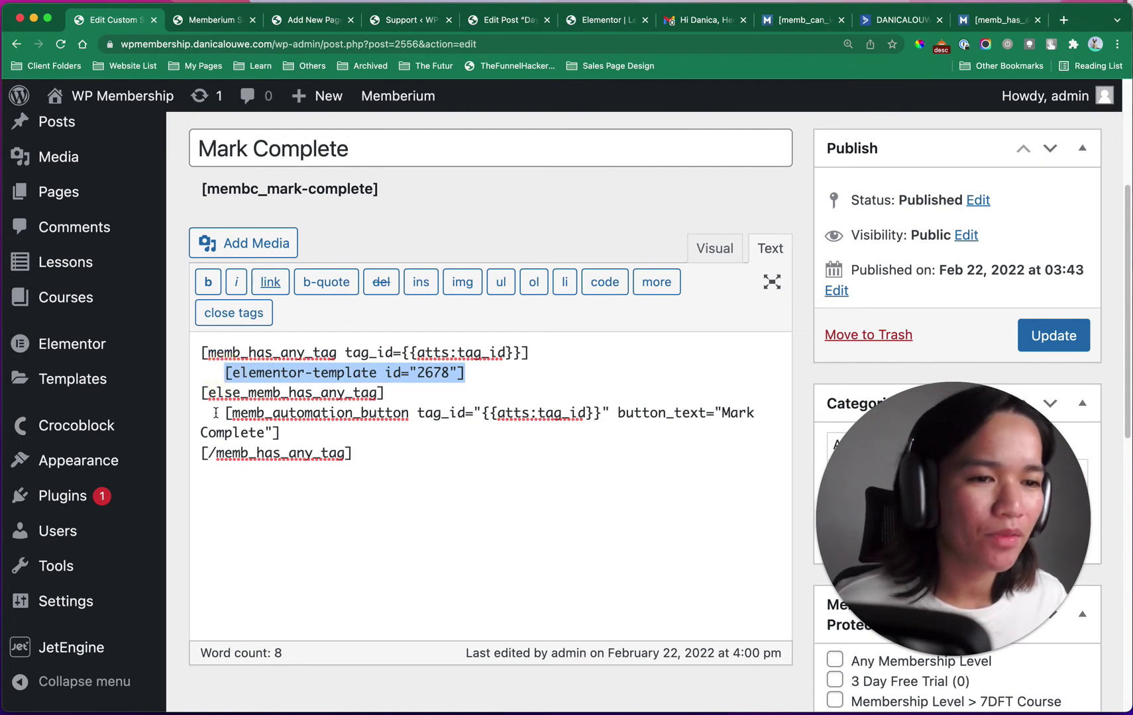
{"action": "left_click_drag", "start_coordinate": [209, 392], "coordinate": [337, 392]}
{"action": "left_click_drag", "start_coordinate": [228, 413], "coordinate": [374, 440]}
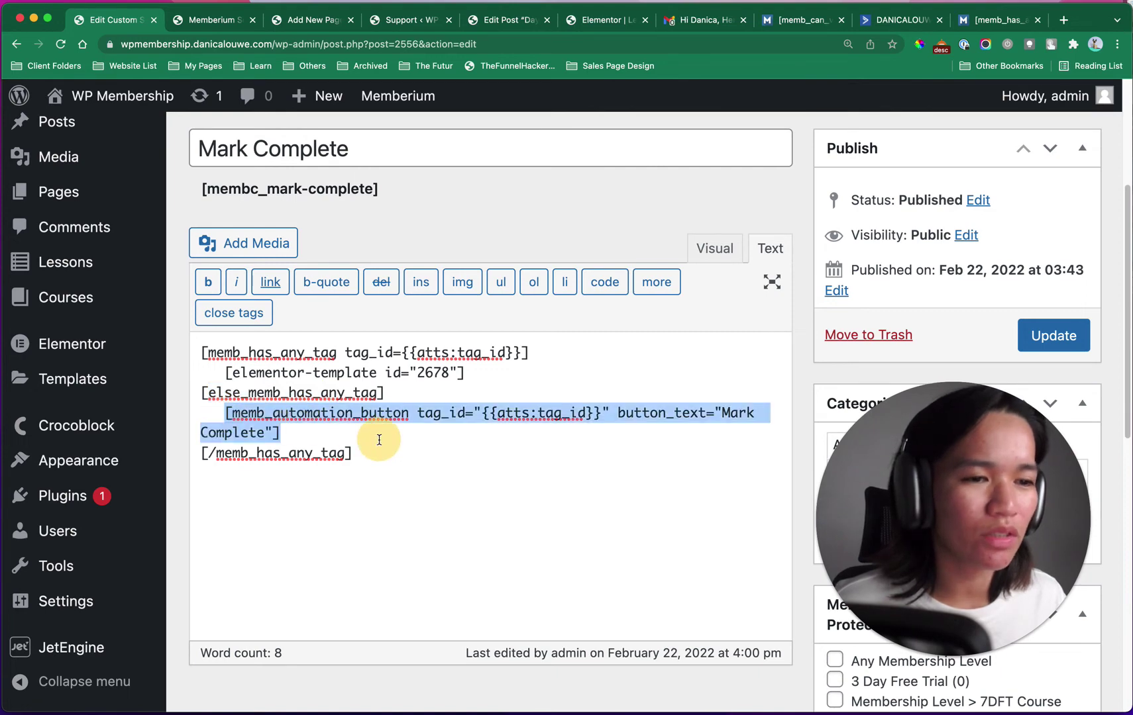
{"action": "left_click", "coordinate": [356, 437]}
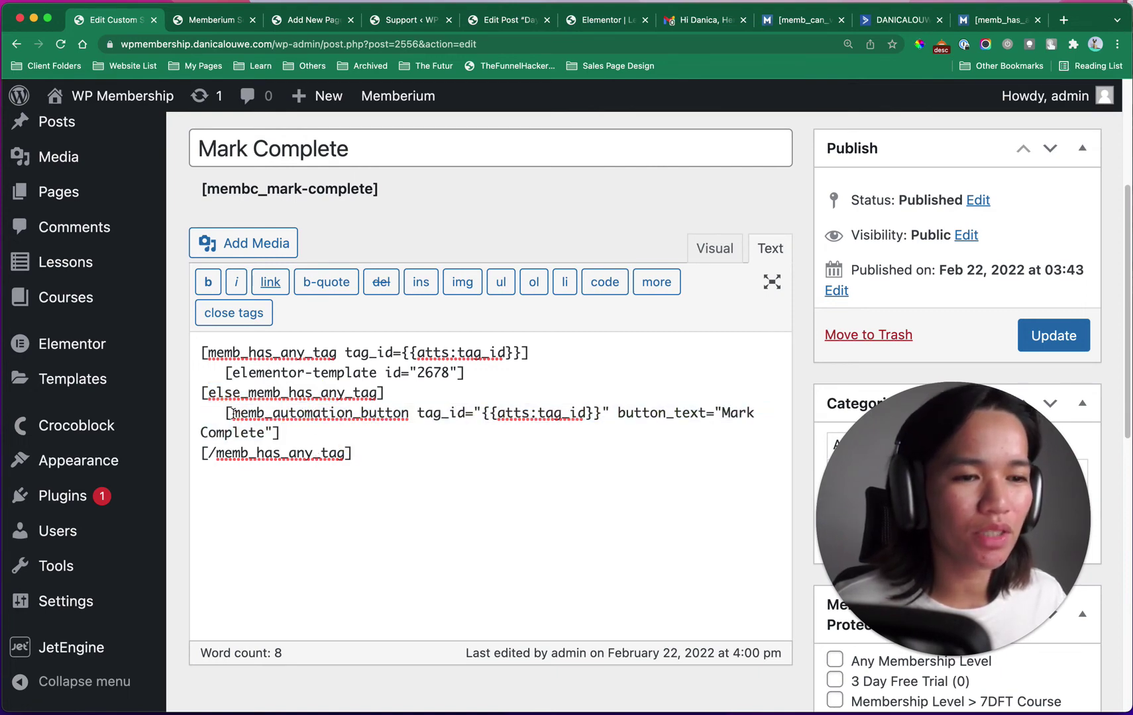
Step: Point out the memb_automation_button name, tag id placeholder and Mark Complete label, then return to the Day 1 lesson editor
{"action": "left_click_drag", "start_coordinate": [232, 414], "coordinate": [601, 415]}
{"action": "left_click_drag", "start_coordinate": [519, 353], "coordinate": [434, 353]}
{"action": "left_click", "coordinate": [722, 412]}
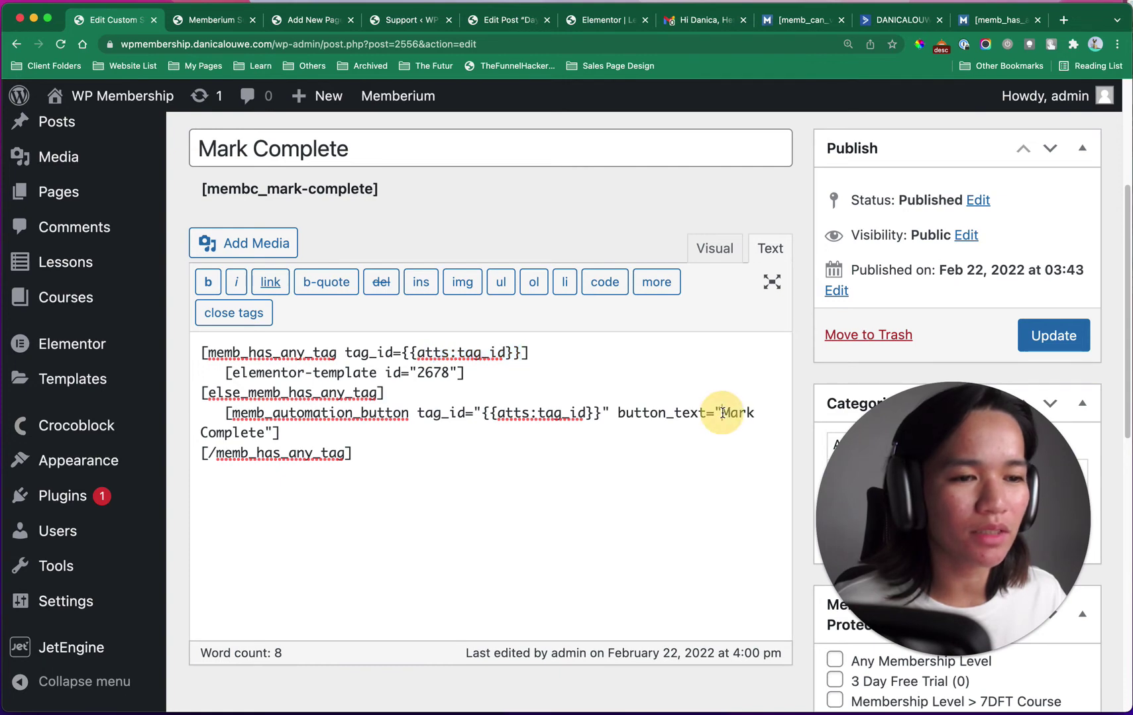
{"action": "left_click_drag", "start_coordinate": [722, 412], "coordinate": [270, 431]}
{"action": "key", "text": "super+Tab"}
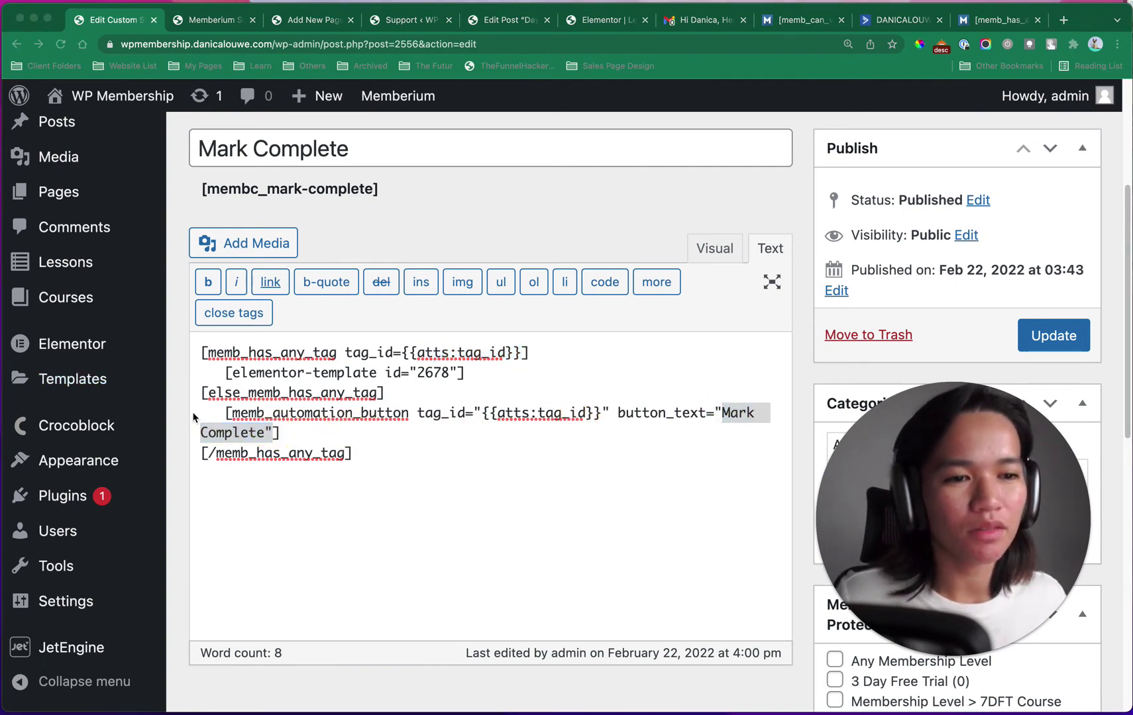
{"action": "left_click", "coordinate": [490, 472]}
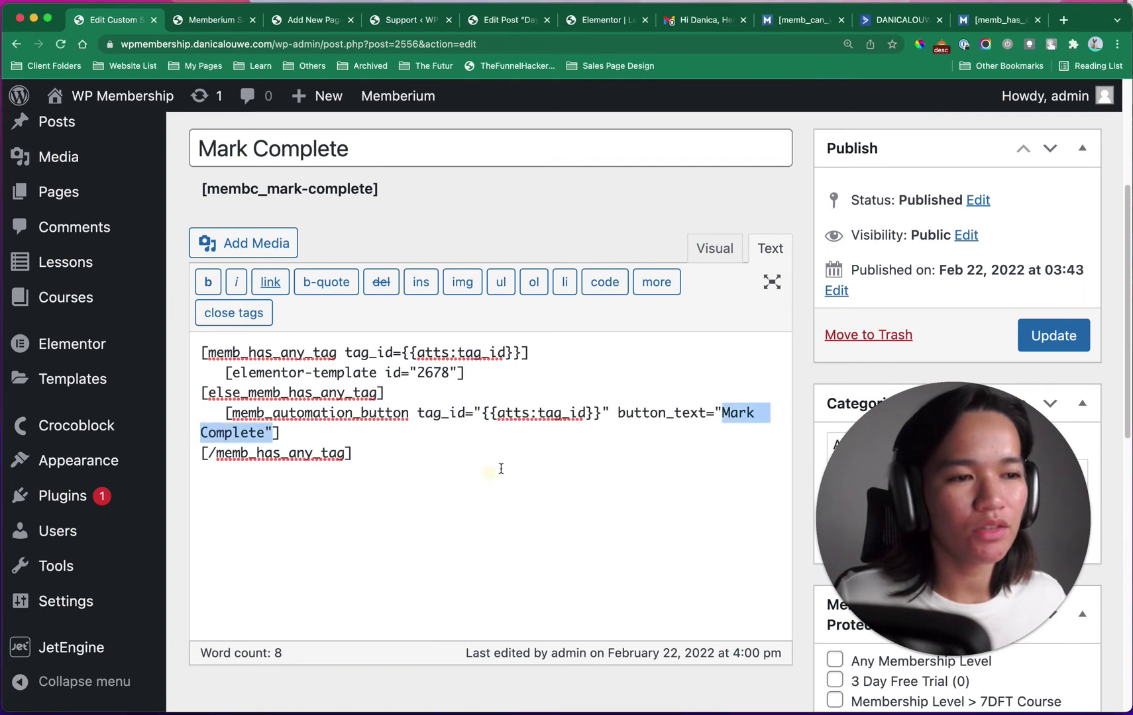
{"action": "left_click", "coordinate": [585, 21]}
{"action": "left_click", "coordinate": [505, 27]}
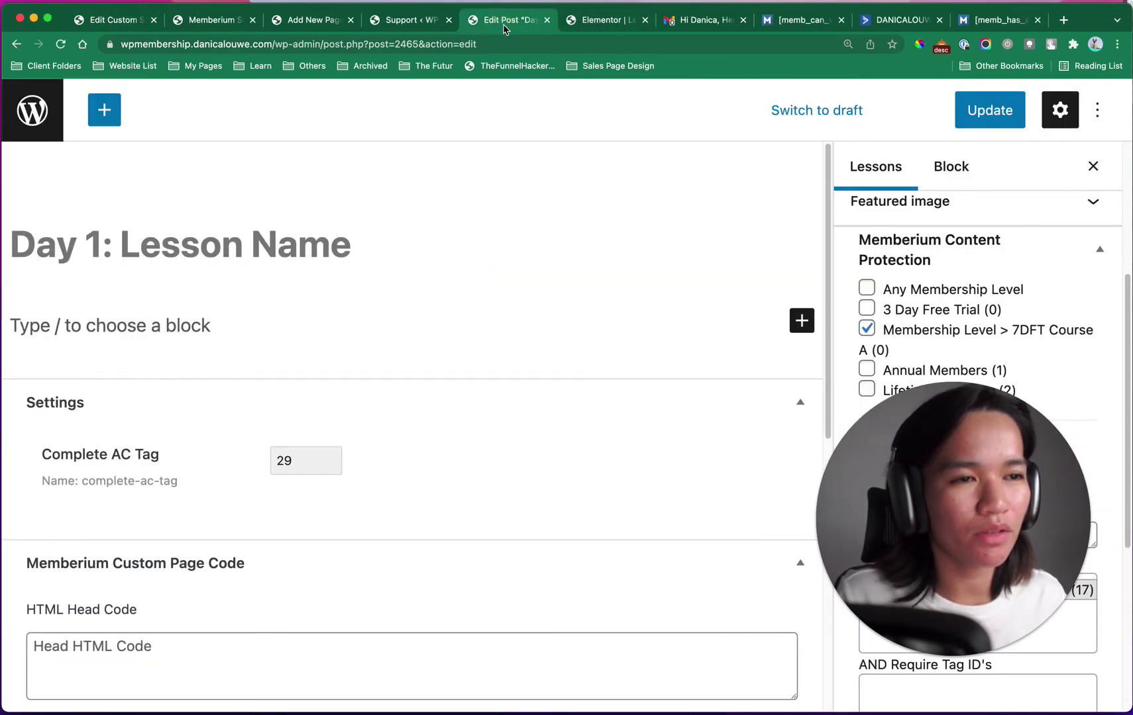
Step: Reset the browser zoom to 100% and close the Day 1 lesson editor and Elementor tabs
{"action": "left_click", "coordinate": [403, 28]}
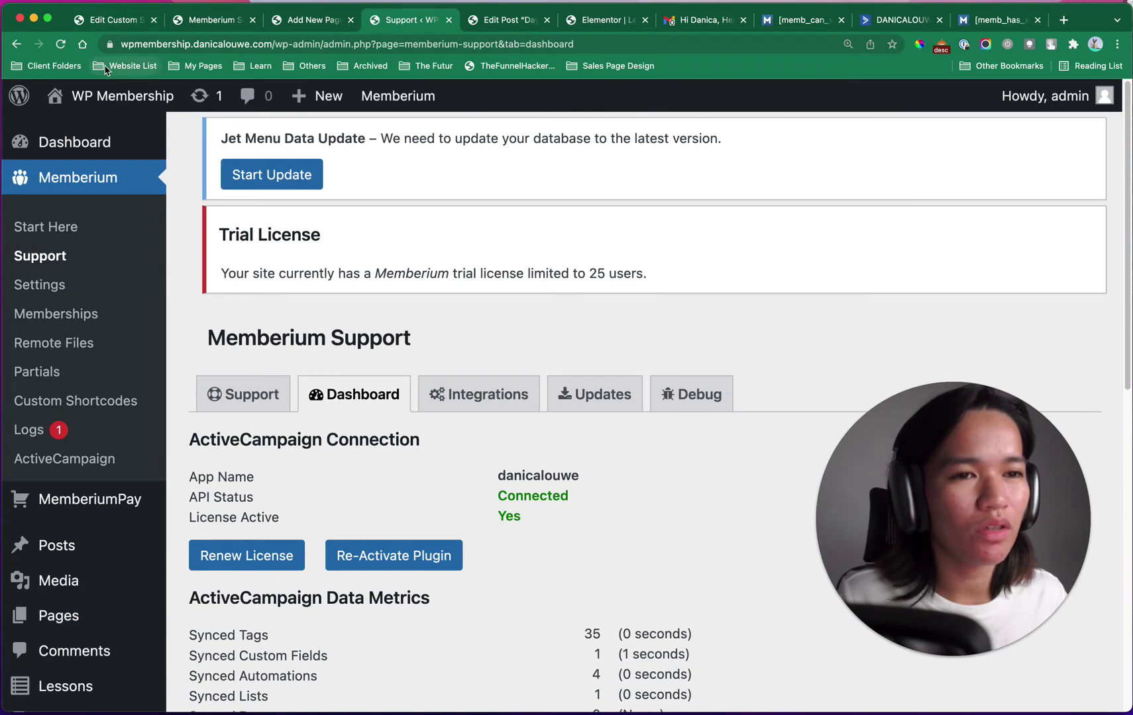
{"action": "key", "text": "super+0"}
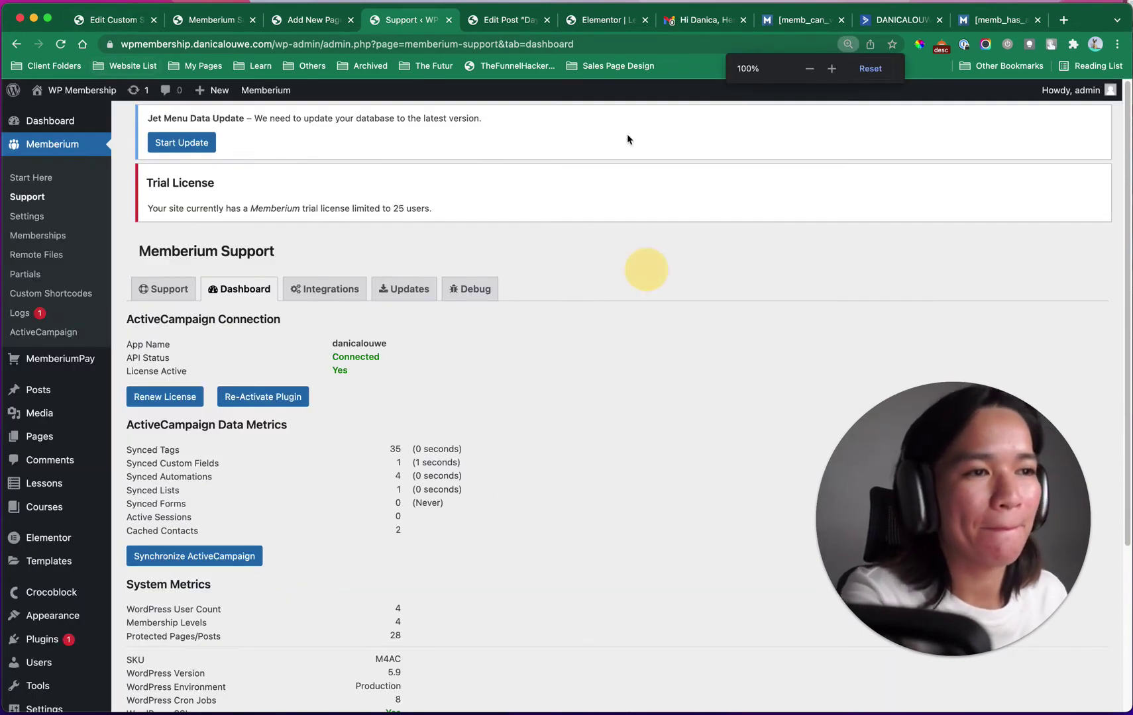
{"action": "left_click", "coordinate": [605, 26]}
{"action": "left_click", "coordinate": [506, 20]}
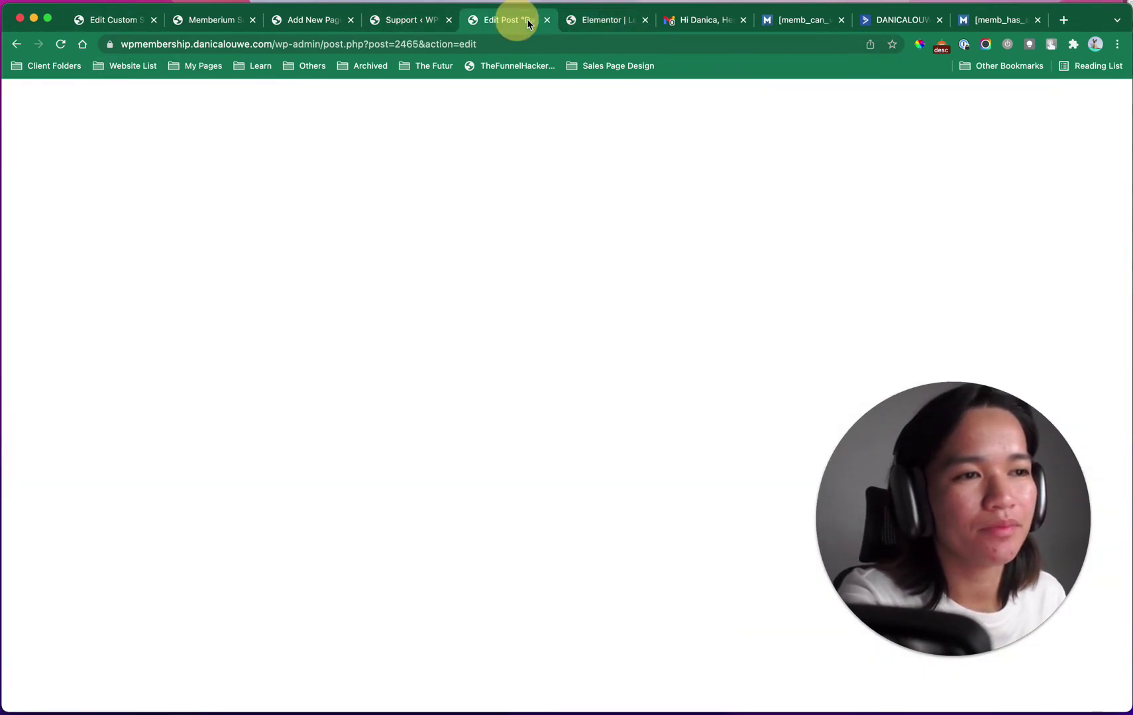
{"action": "left_click", "coordinate": [547, 21]}
{"action": "left_click", "coordinate": [547, 21]}
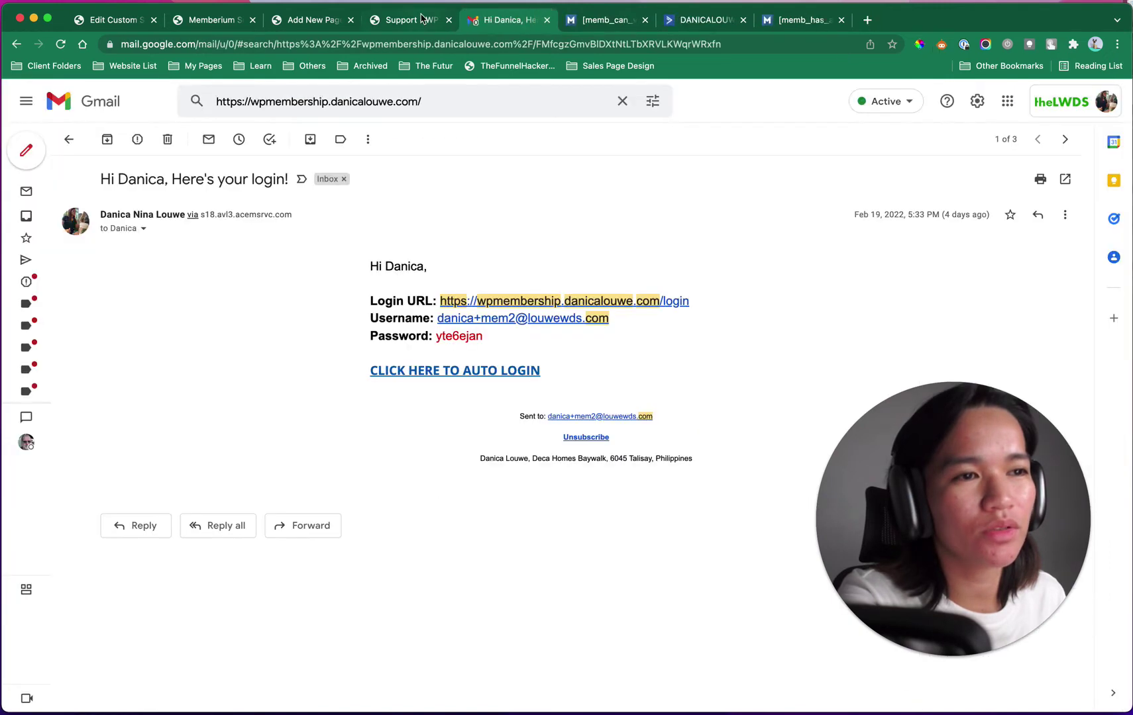
Step: Open the site's front-end Home page via Visit Site and close the Memberium Support tab
{"action": "left_click", "coordinate": [419, 20]}
{"action": "mouse_move", "coordinate": [95, 95]}
{"action": "left_click", "coordinate": [80, 114], "text": "super"}
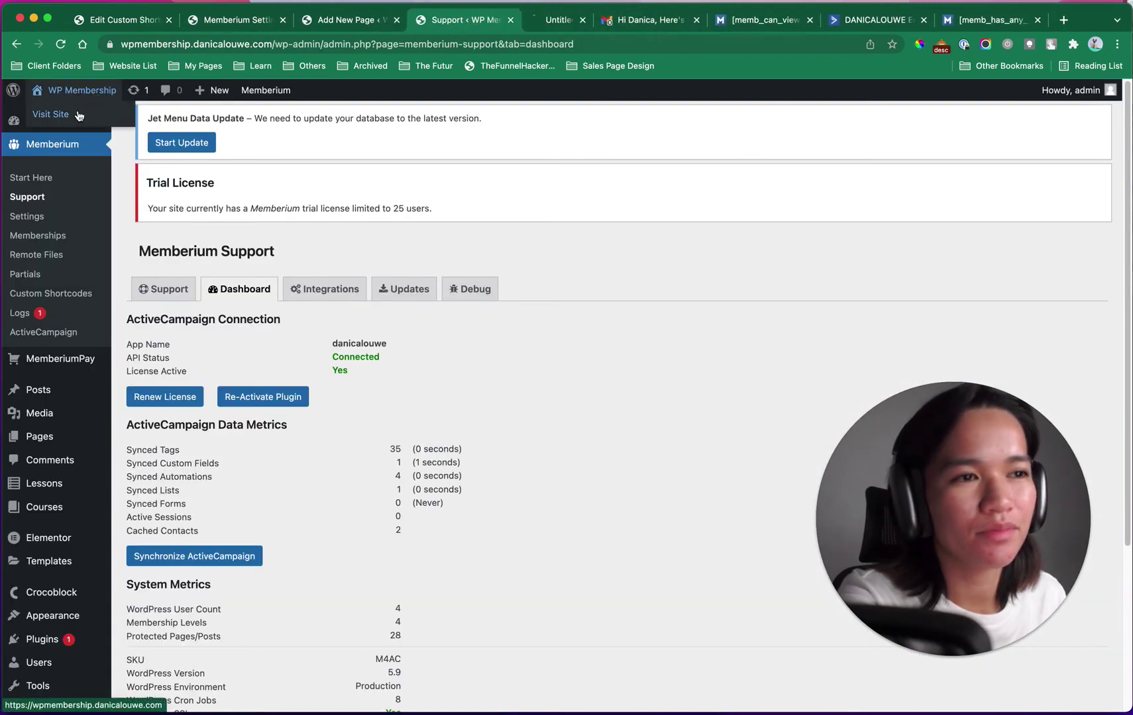
{"action": "left_click", "coordinate": [492, 20]}
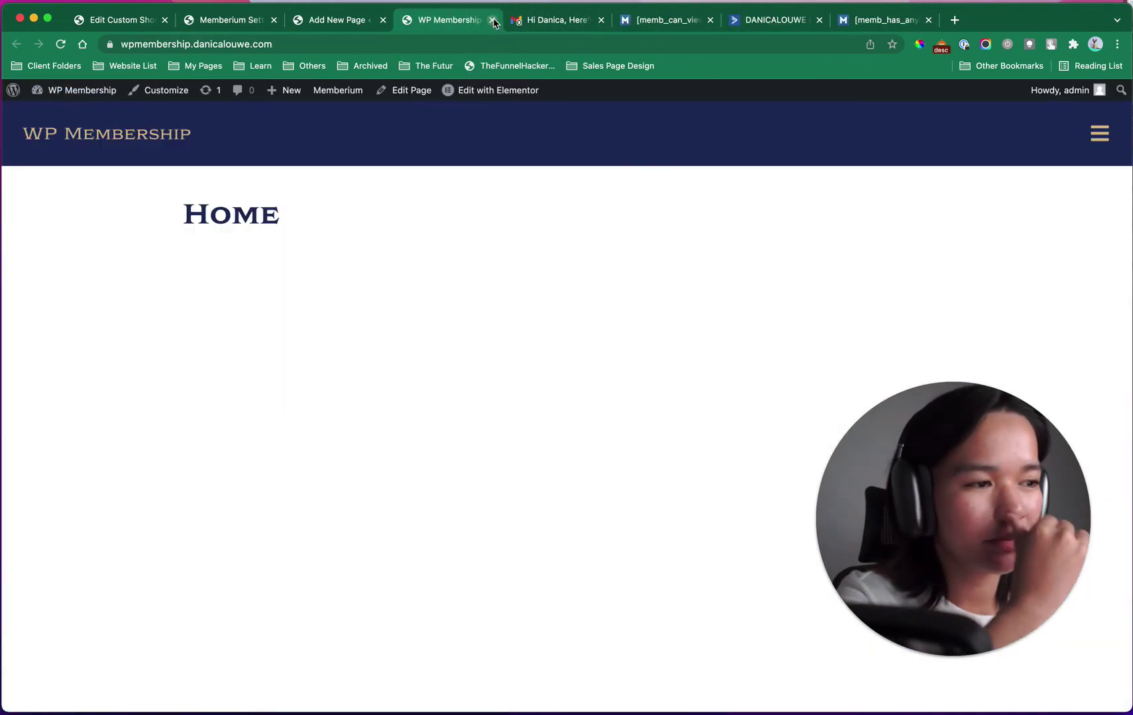
Step: Navigate the site menu to Courses > Course A > Day 1 lesson
{"action": "left_click", "coordinate": [1099, 133]}
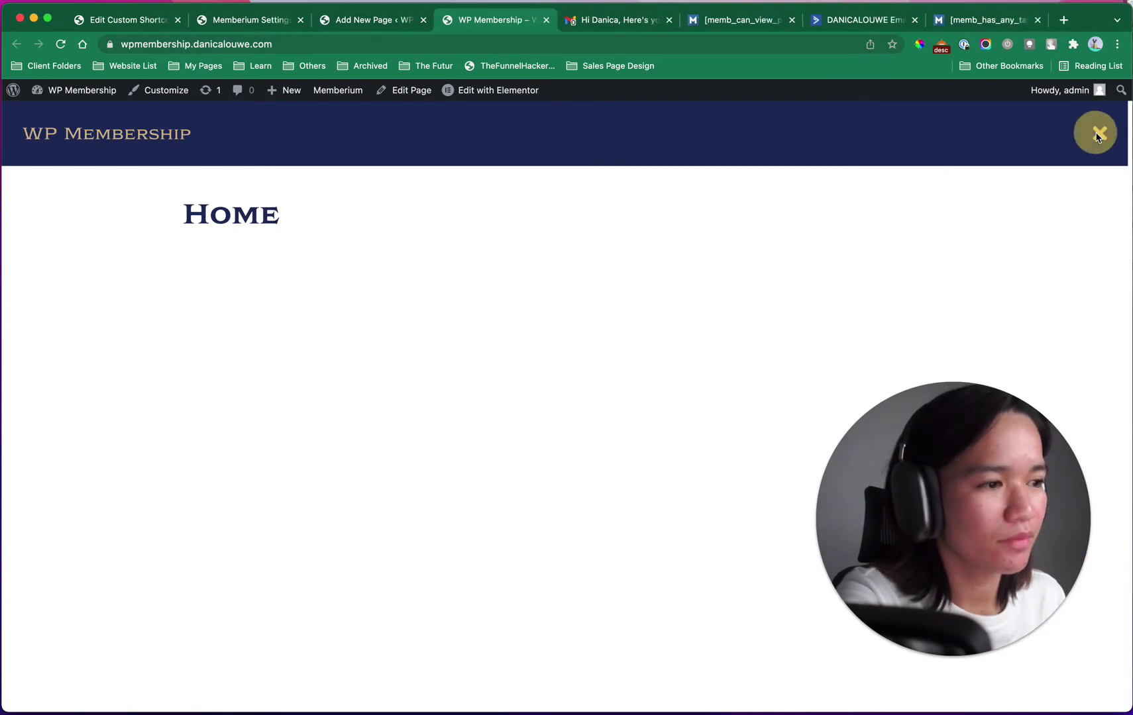
{"action": "left_click", "coordinate": [895, 189]}
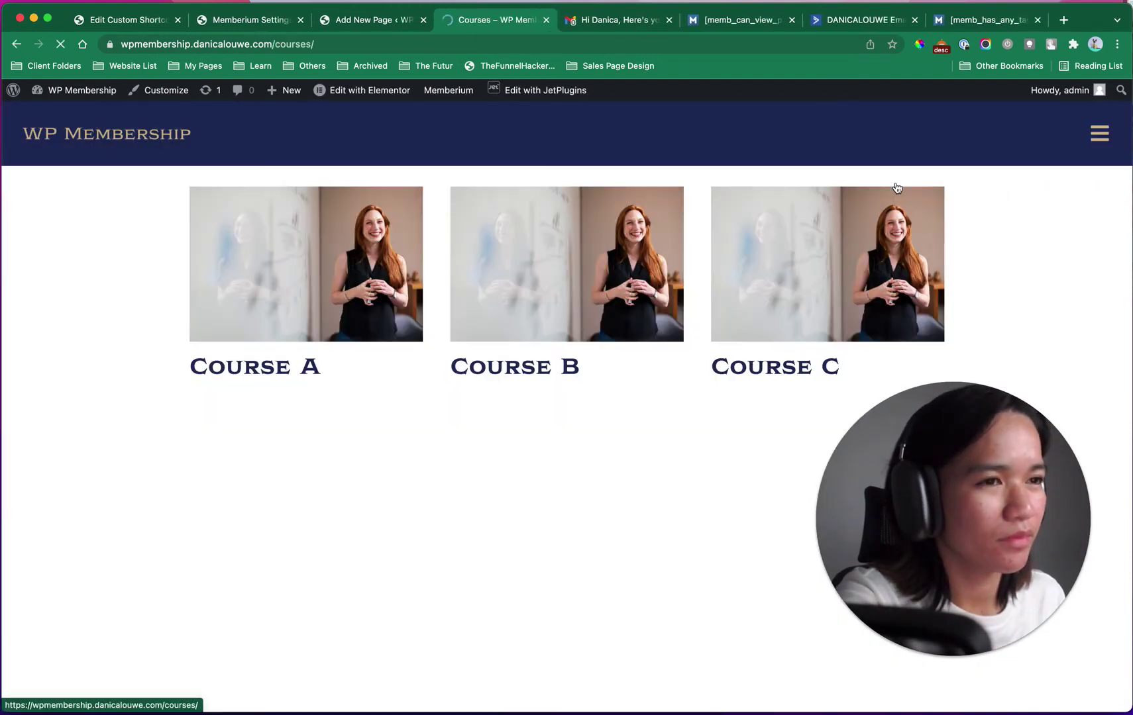
{"action": "left_click", "coordinate": [392, 264]}
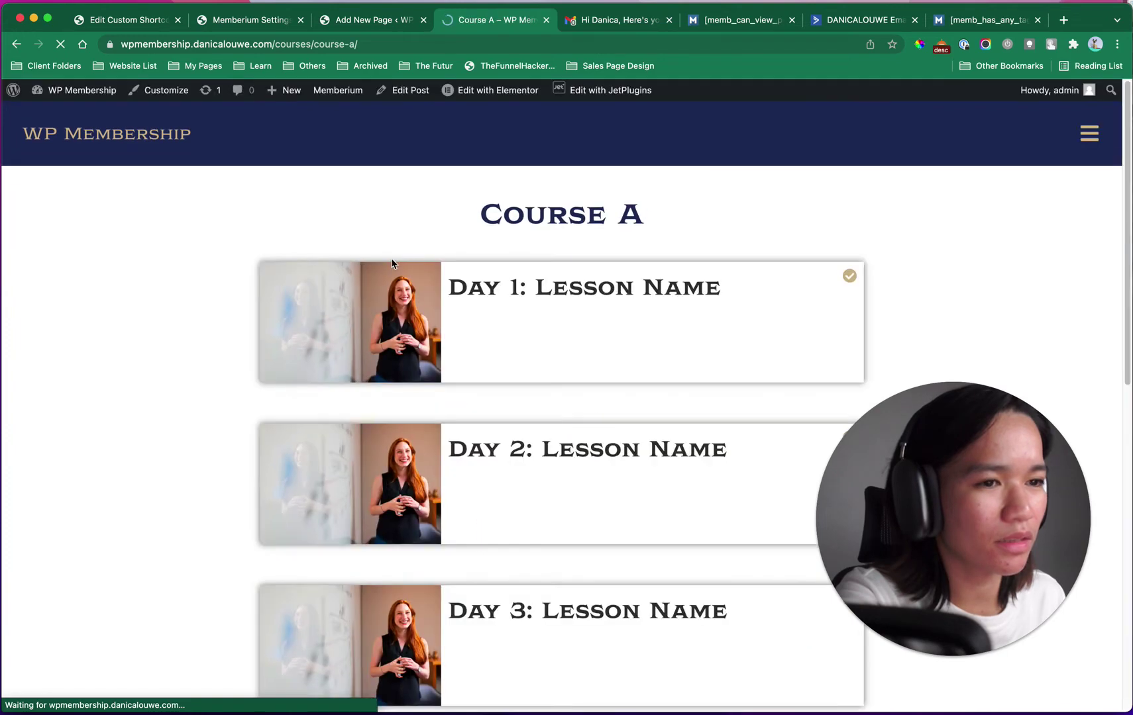
{"action": "left_click", "coordinate": [385, 340]}
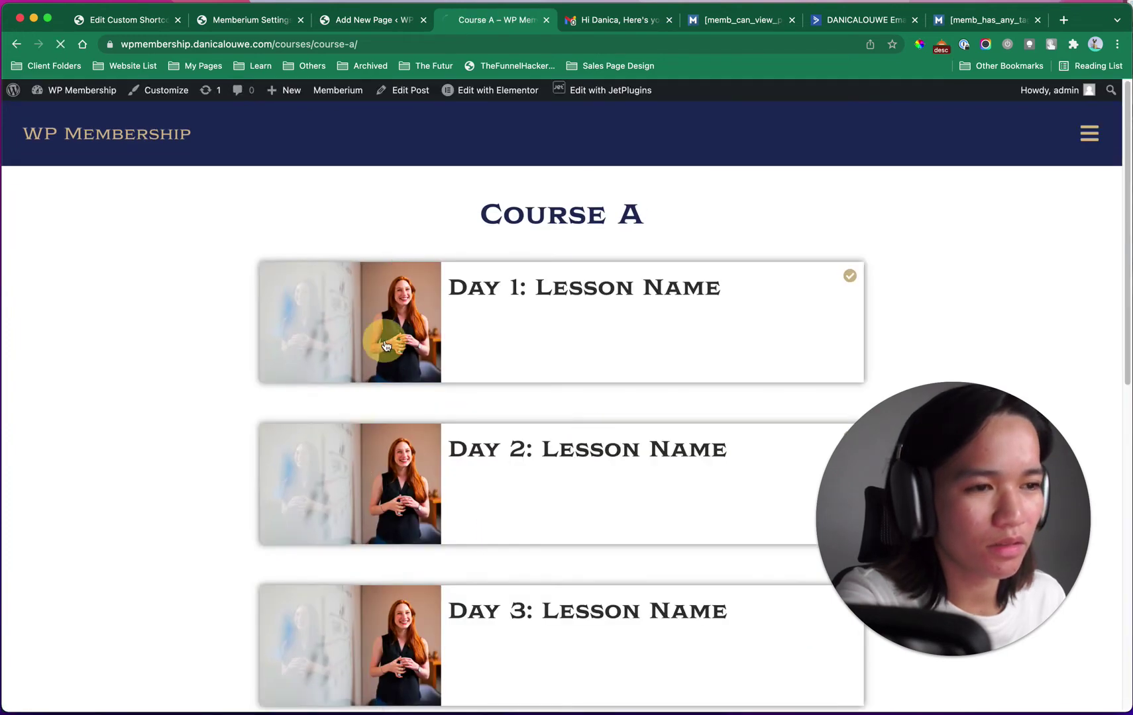
Step: Open the Lesson Single Post template in Elementor and select the lesson page's Completed status text
{"action": "mouse_move", "coordinate": [491, 92]}
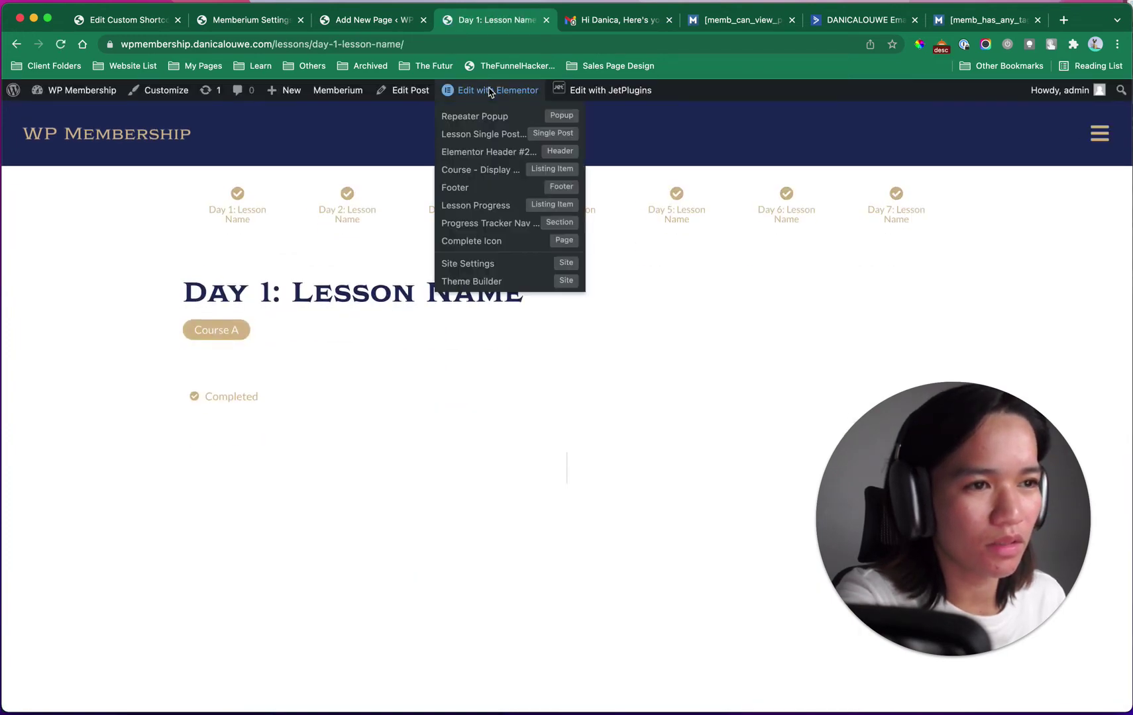
{"action": "left_click", "coordinate": [487, 135]}
{"action": "left_click", "coordinate": [541, 28]}
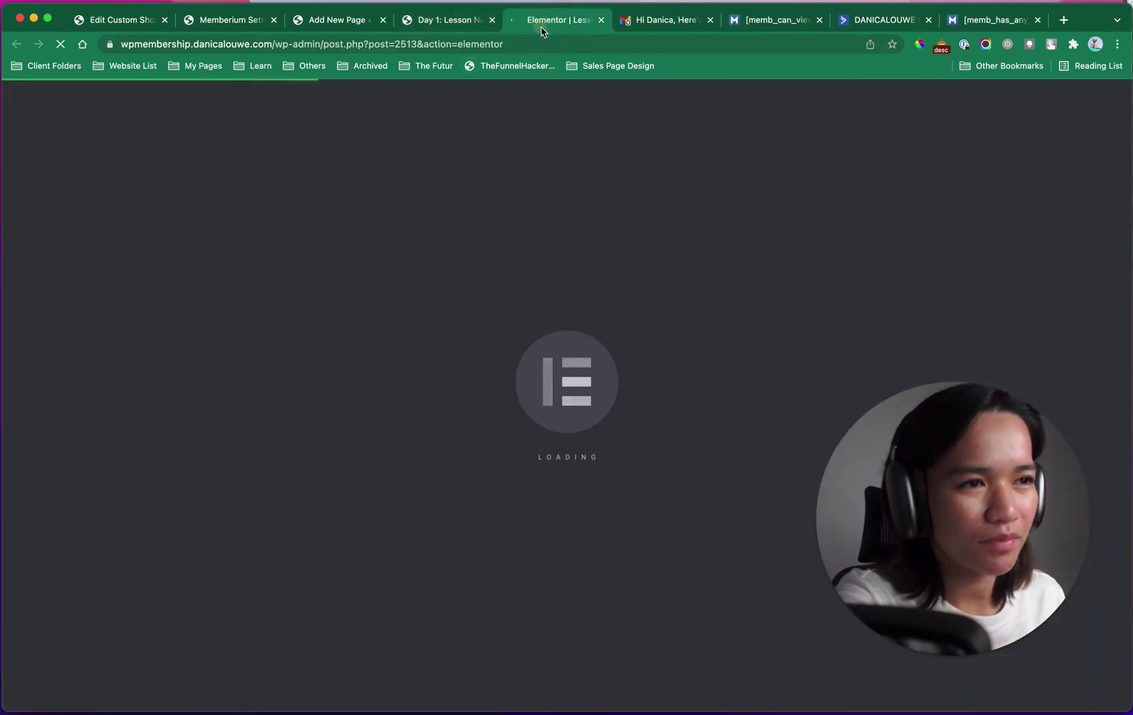
{"action": "left_click", "coordinate": [437, 20]}
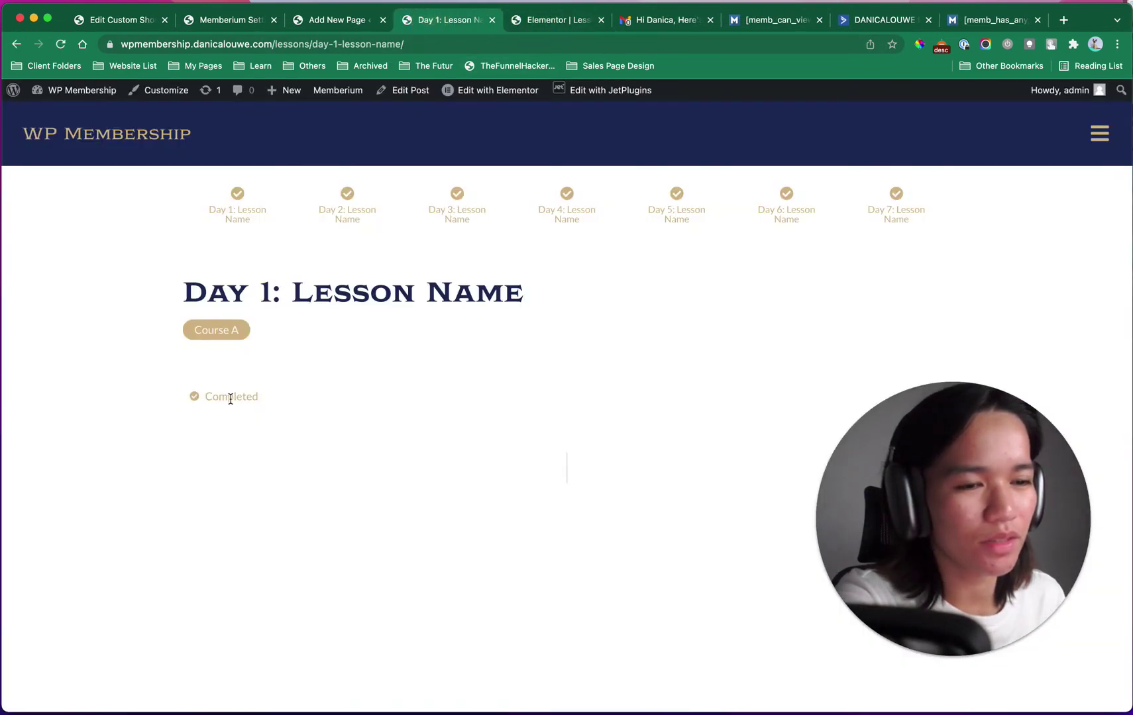
{"action": "left_click_drag", "start_coordinate": [265, 399], "coordinate": [169, 394]}
{"action": "left_click", "coordinate": [143, 25]}
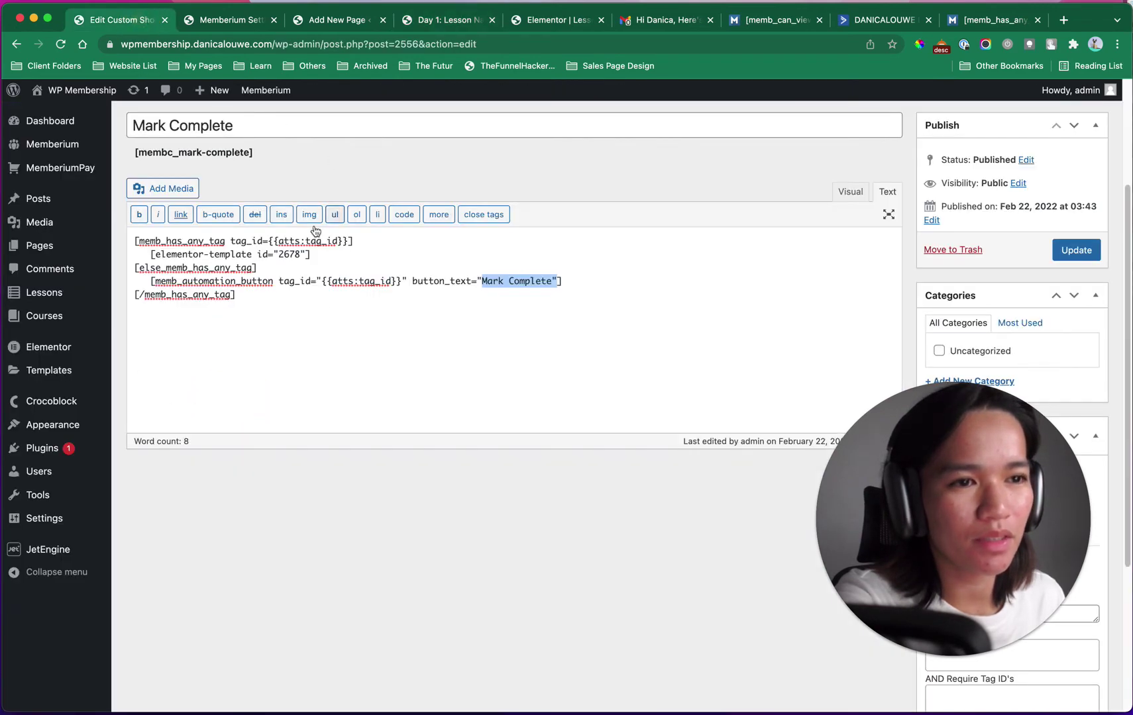
Step: Select the Mark Complete shortcode widget in the lesson template via the Navigator's Section > Column
{"action": "left_click_drag", "start_coordinate": [311, 254], "coordinate": [150, 259]}
{"action": "left_click", "coordinate": [553, 22]}
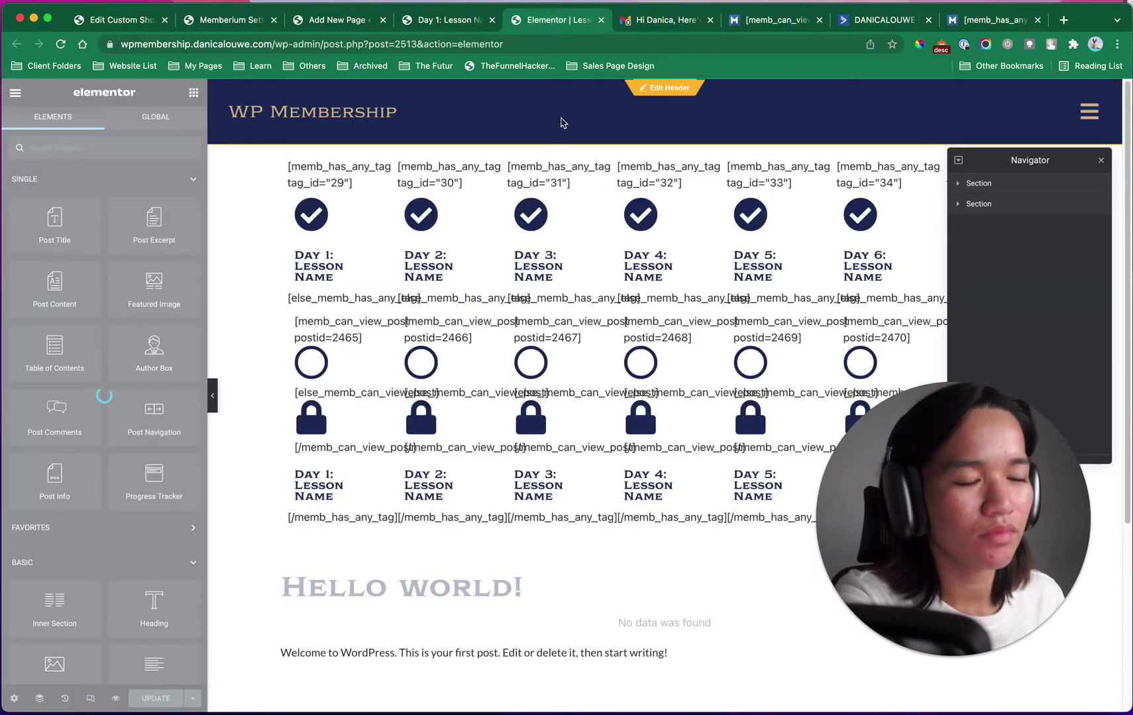
{"action": "scroll", "coordinate": [695, 341], "scroll_direction": "down", "scroll_amount": 5}
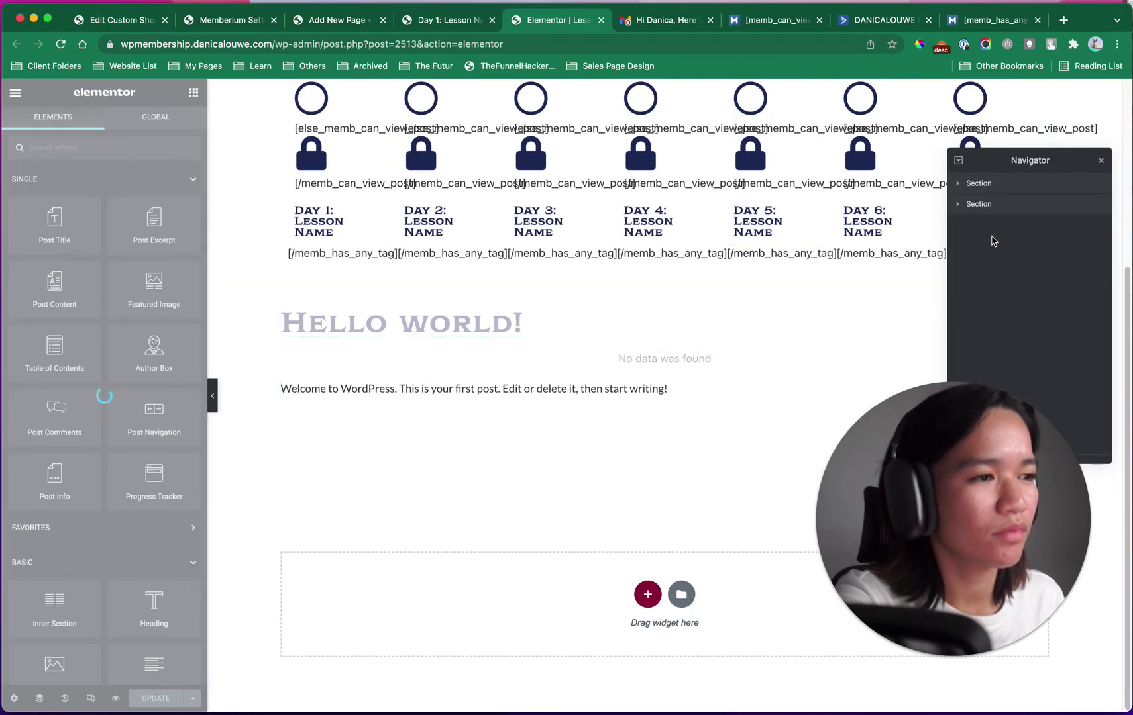
{"action": "left_click", "coordinate": [960, 205]}
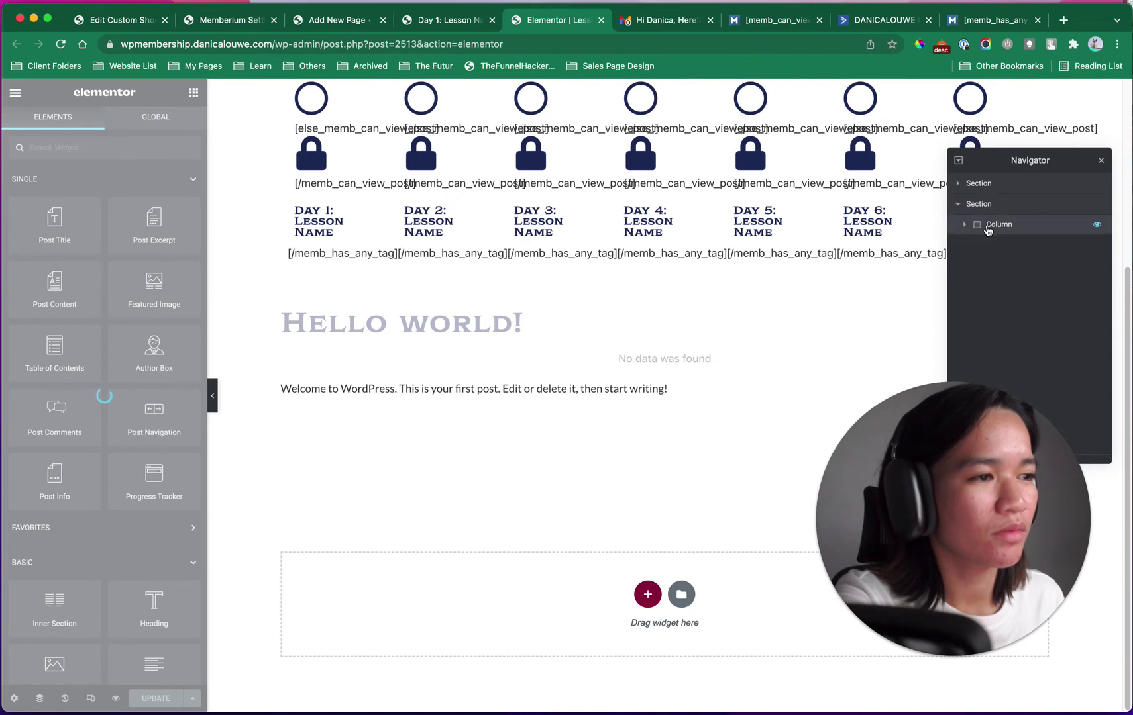
{"action": "left_click", "coordinate": [961, 226]}
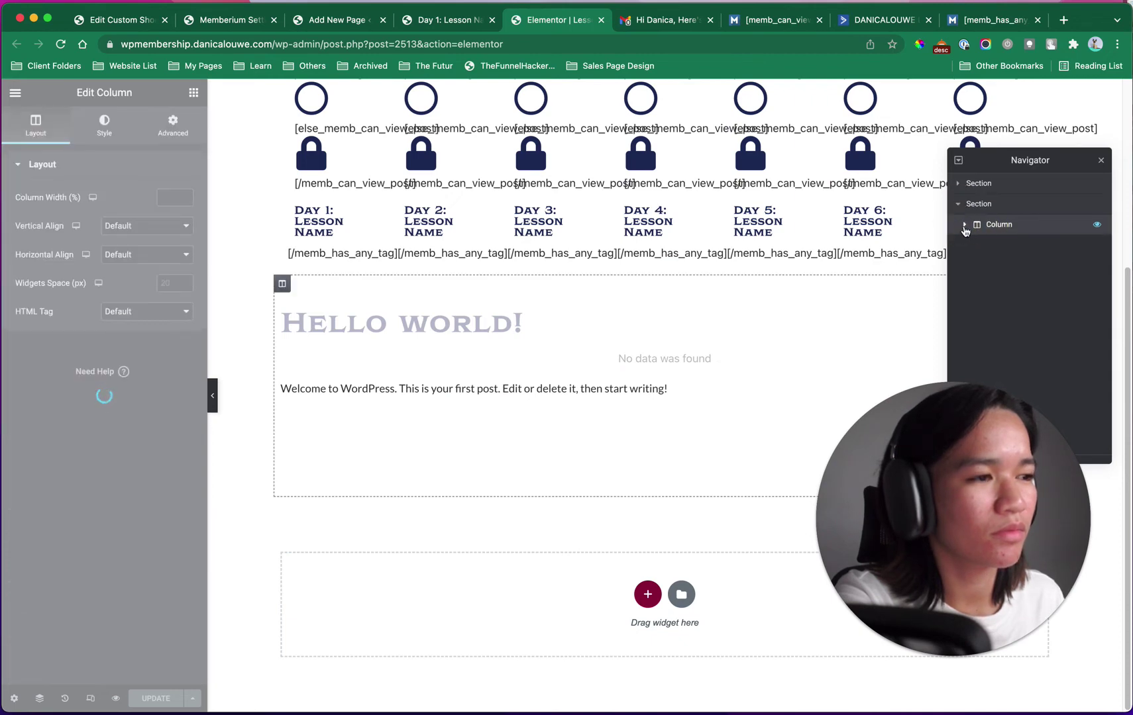
{"action": "left_click", "coordinate": [964, 226]}
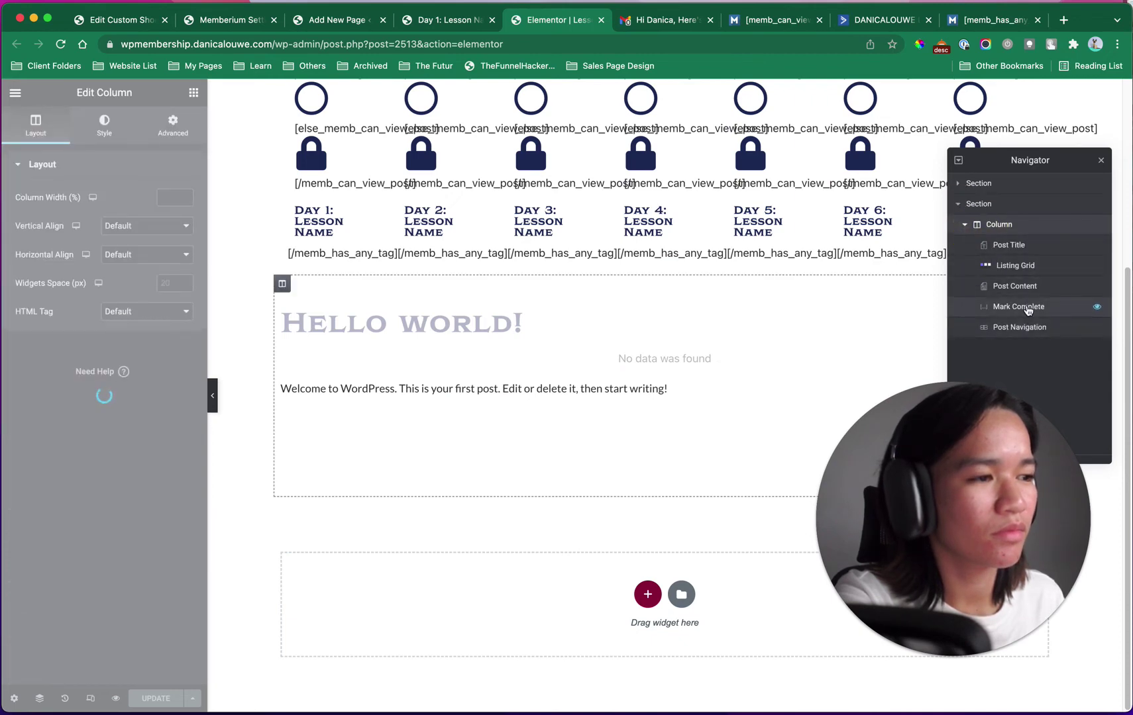
{"action": "left_click", "coordinate": [1026, 308]}
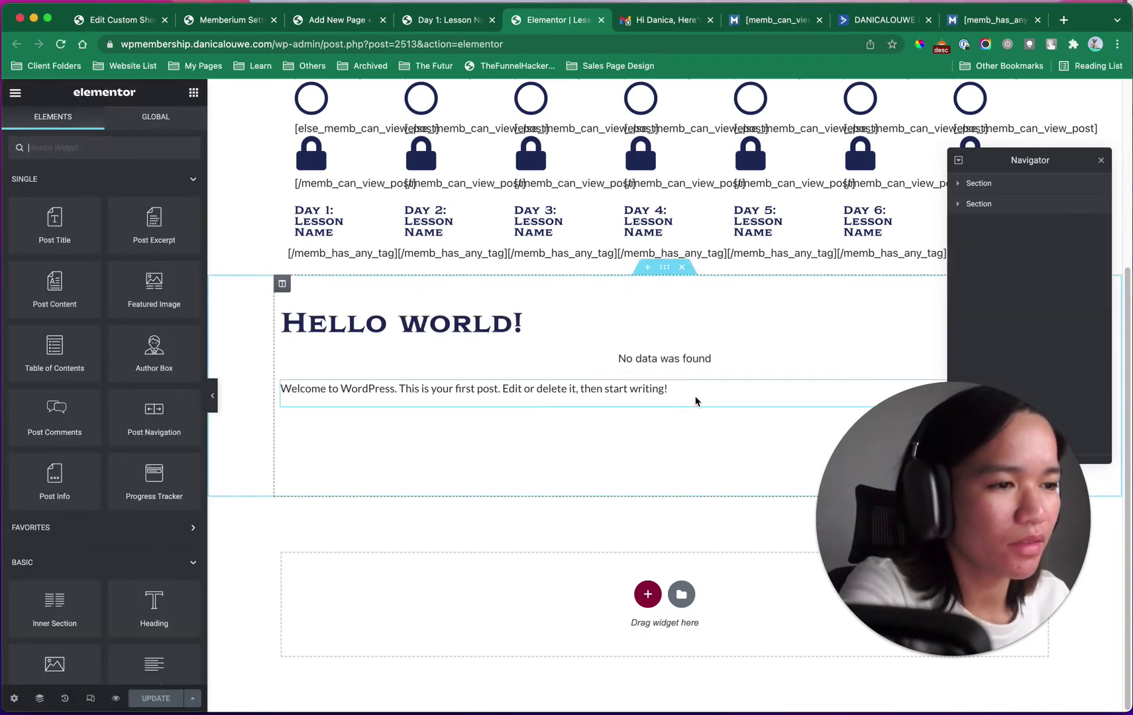
{"action": "left_click", "coordinate": [693, 391]}
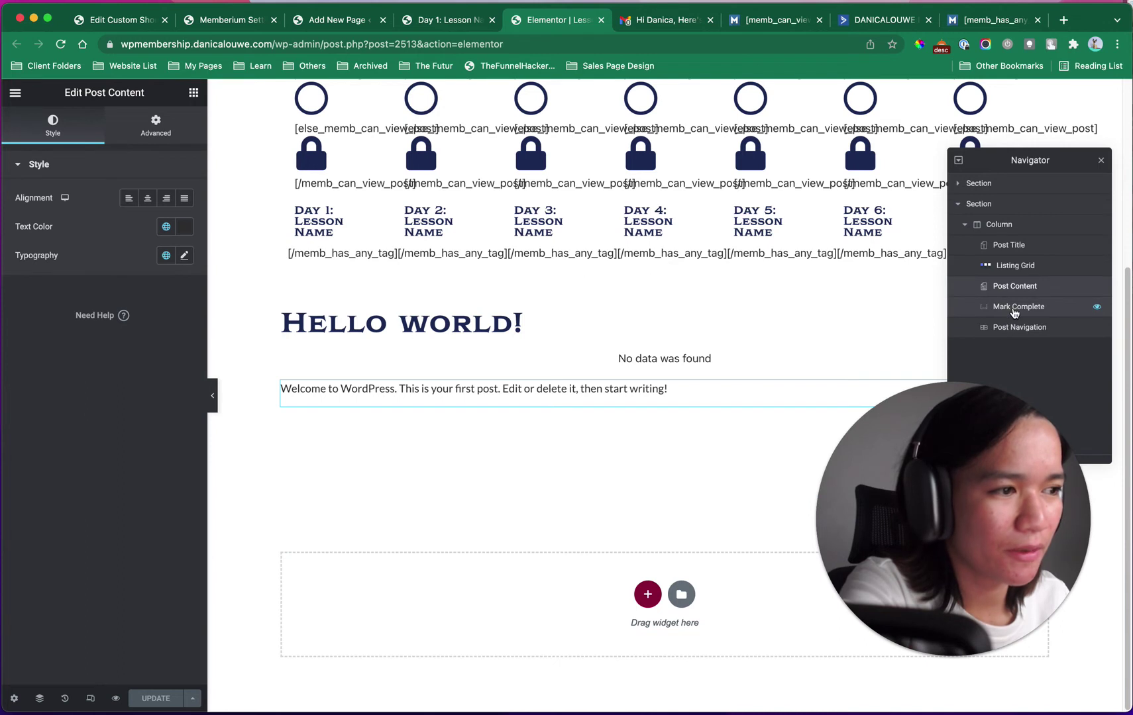
{"action": "left_click", "coordinate": [1017, 308]}
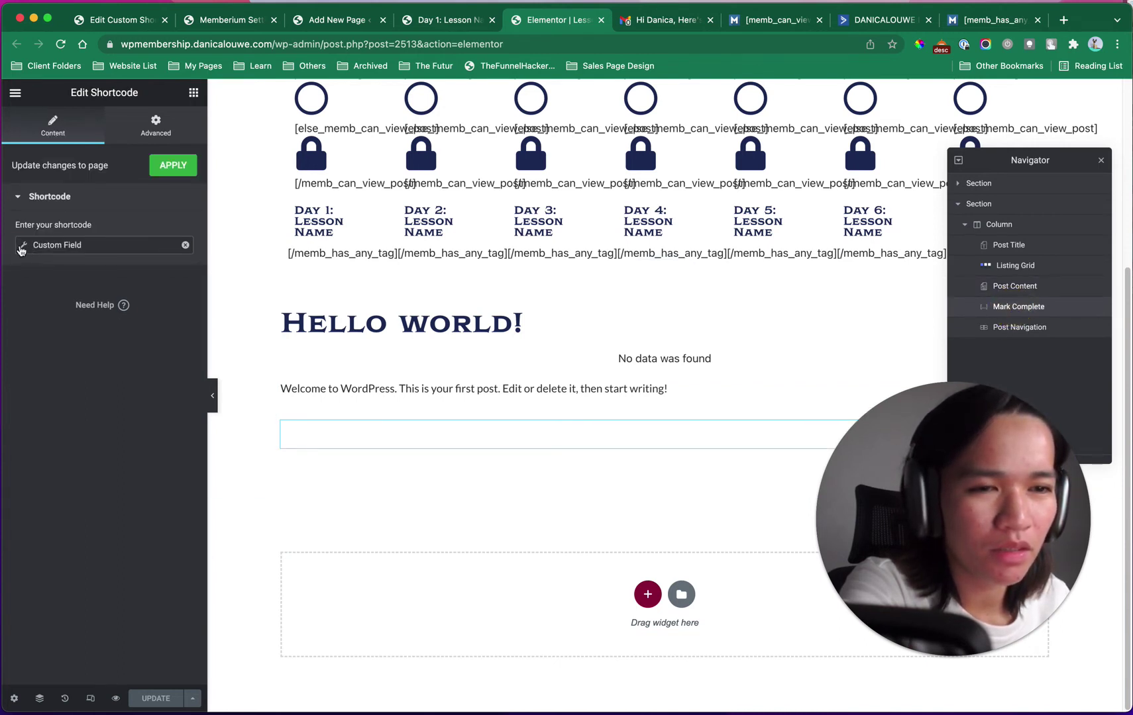
Step: Check the widget's Custom Field Before/After wrappers, then show its Memberium visibility settings
{"action": "left_click", "coordinate": [22, 246]}
{"action": "left_click", "coordinate": [66, 344]}
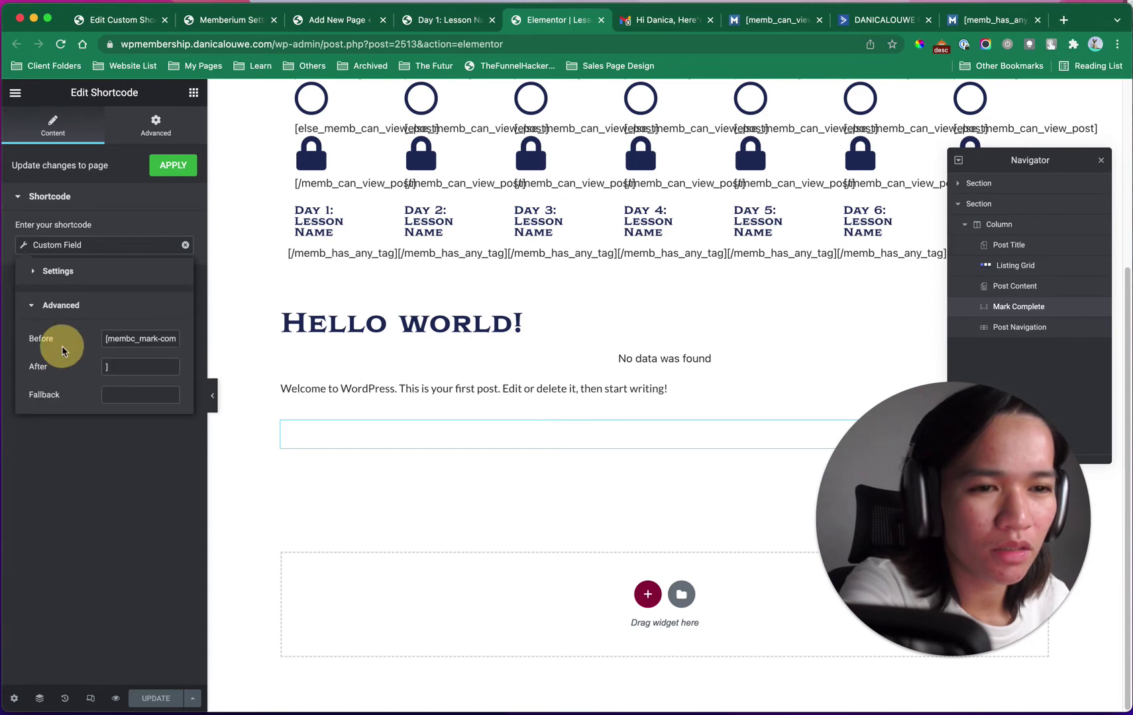
{"action": "left_click_drag", "start_coordinate": [103, 338], "coordinate": [195, 346]}
{"action": "left_click", "coordinate": [114, 367]}
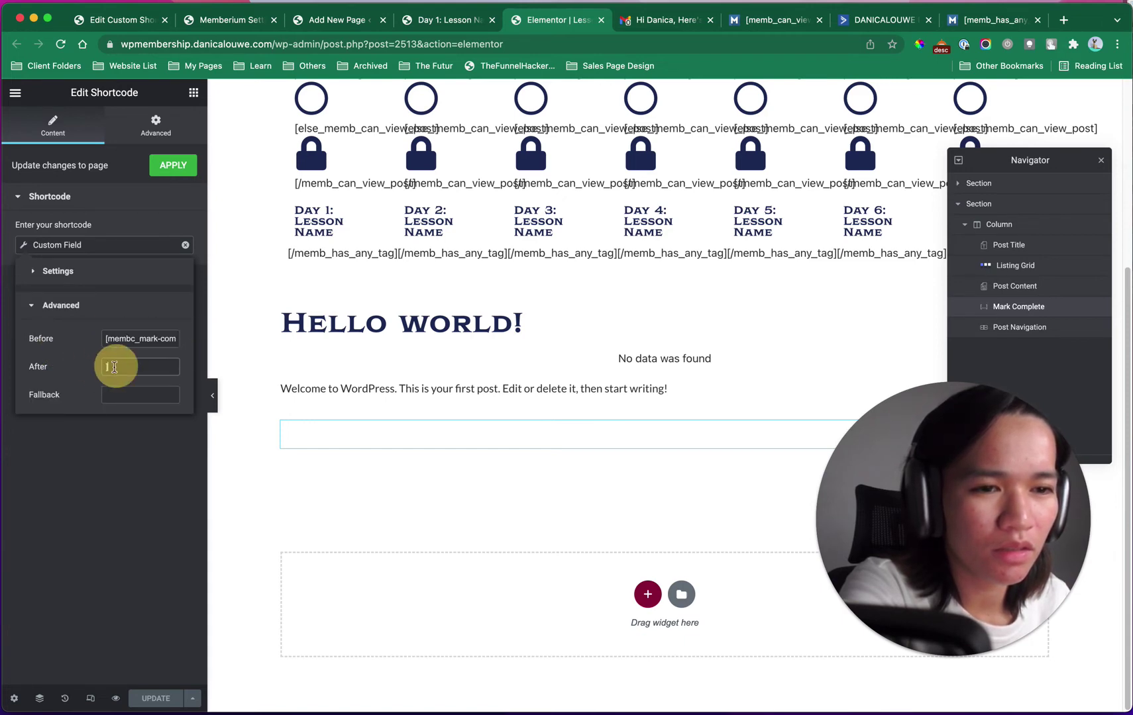
{"action": "left_click", "coordinate": [104, 519]}
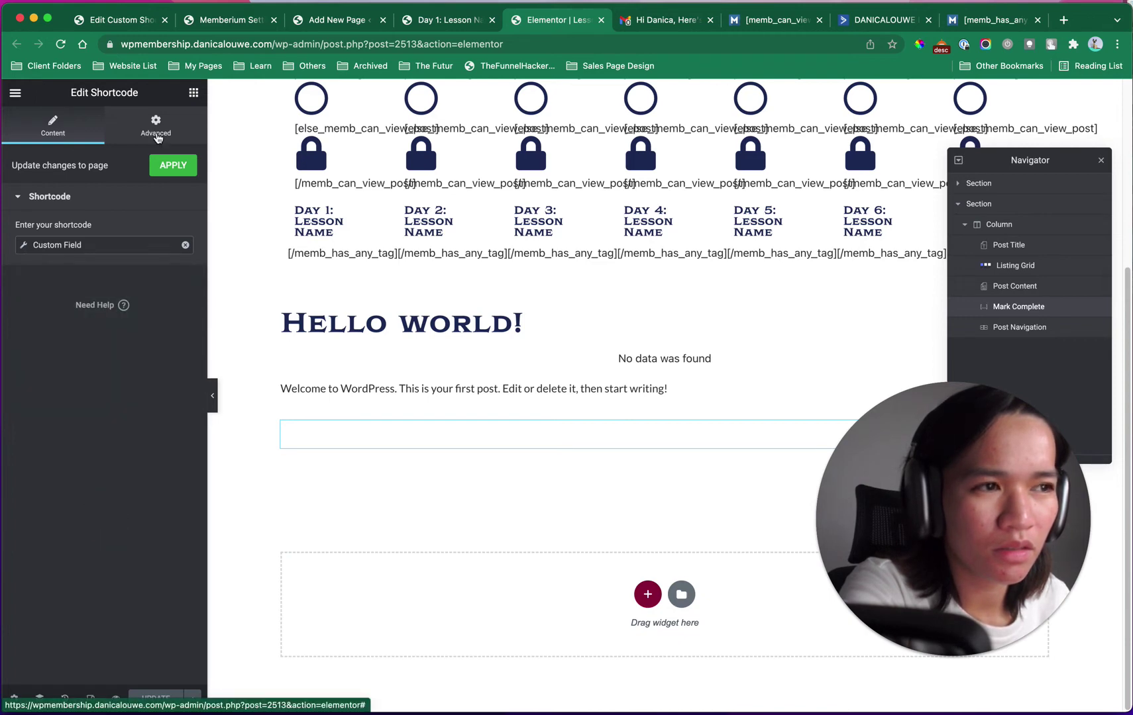
{"action": "left_click", "coordinate": [156, 132]}
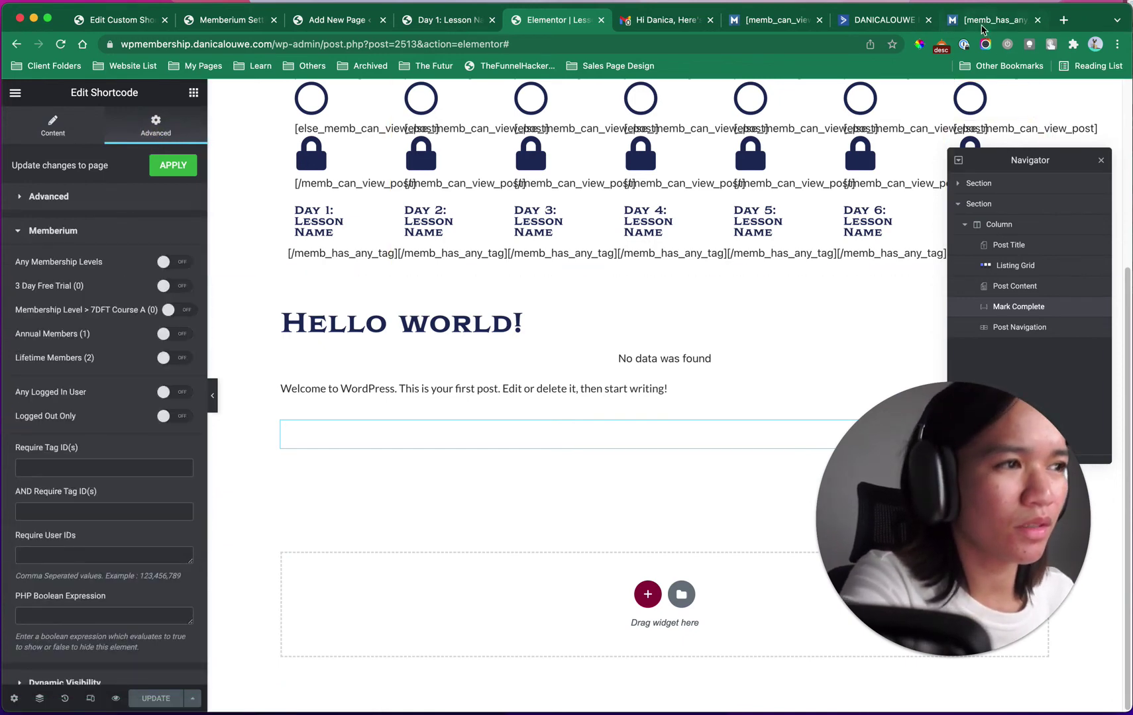
{"action": "left_click", "coordinate": [991, 20]}
Step: Copy the opening [memb_can_view_post postid=172] tag from the documentation's Simple Example
{"action": "scroll", "coordinate": [516, 431], "scroll_direction": "down", "scroll_amount": 5}
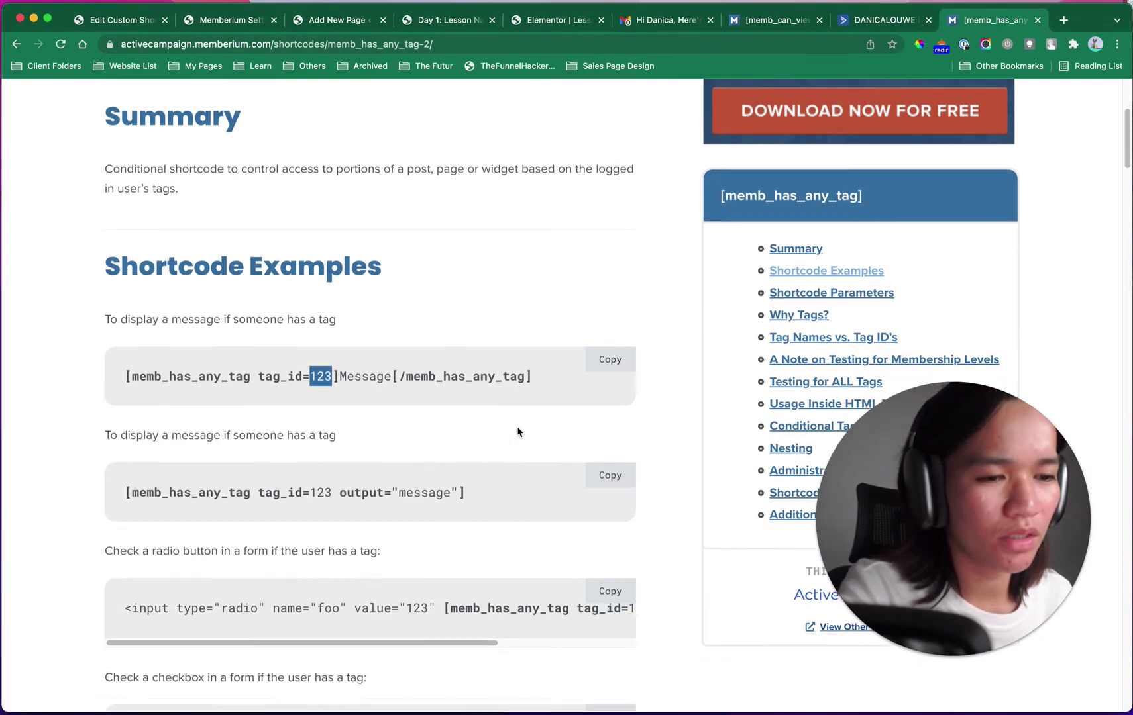
{"action": "scroll", "coordinate": [513, 435], "scroll_direction": "up", "scroll_amount": 10}
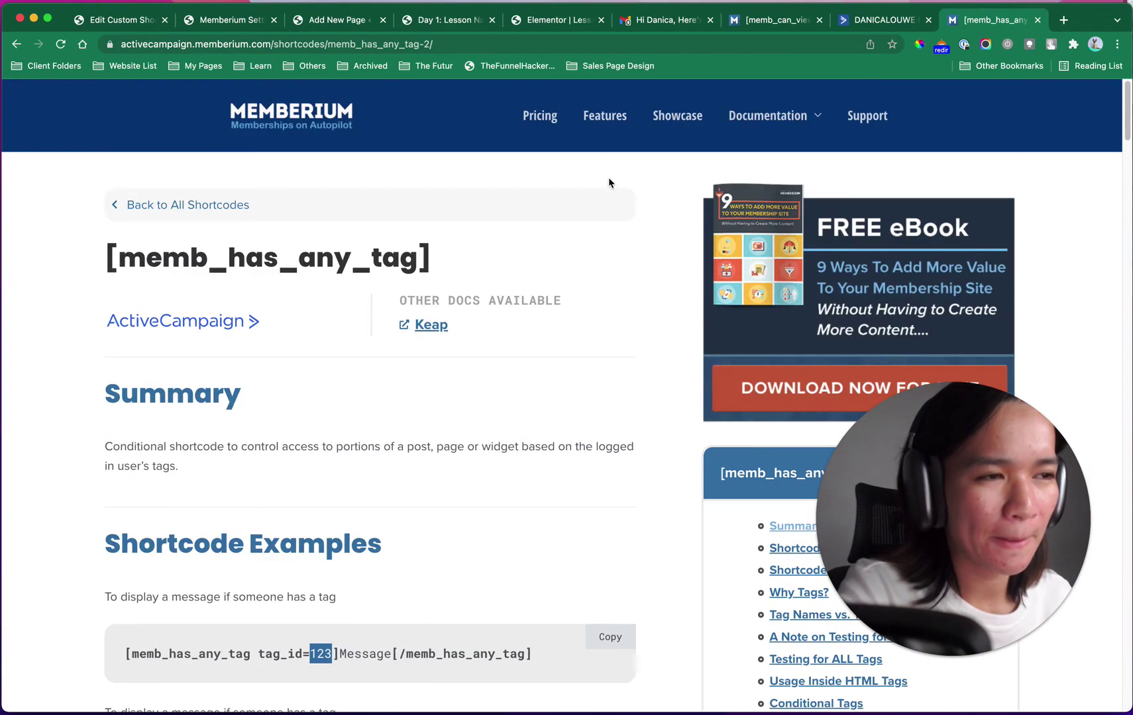
{"action": "left_click", "coordinate": [678, 45]}
{"action": "left_click", "coordinate": [798, 20]}
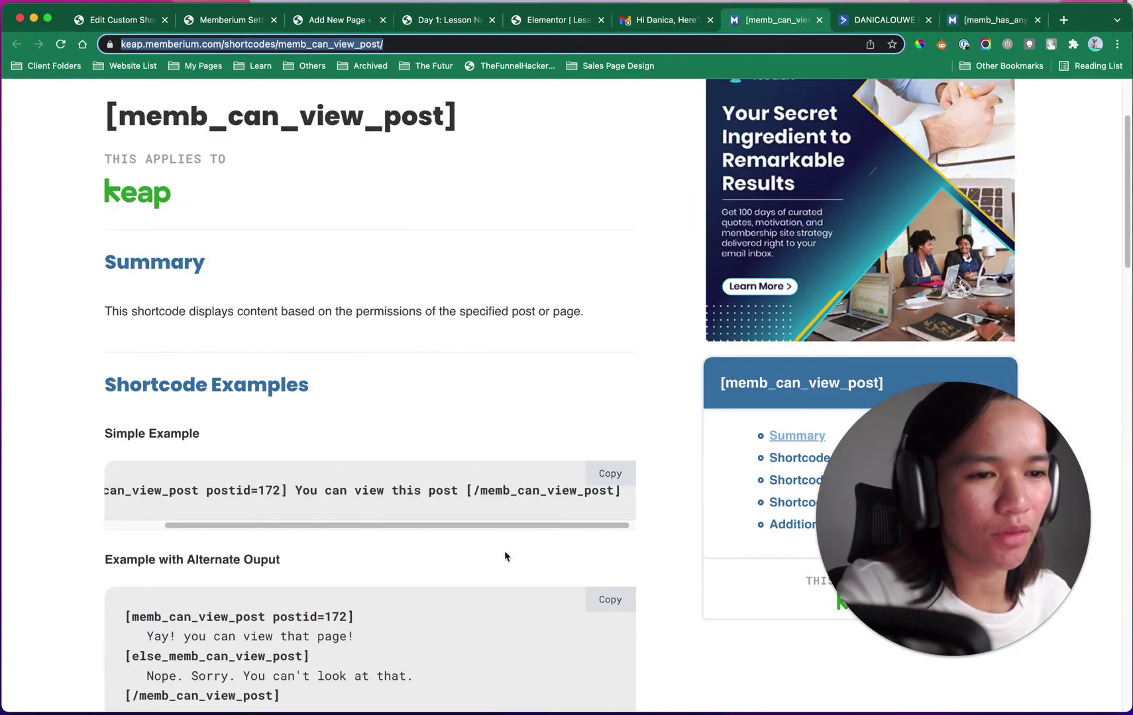
{"action": "scroll", "coordinate": [455, 550], "scroll_direction": "down", "scroll_amount": 9}
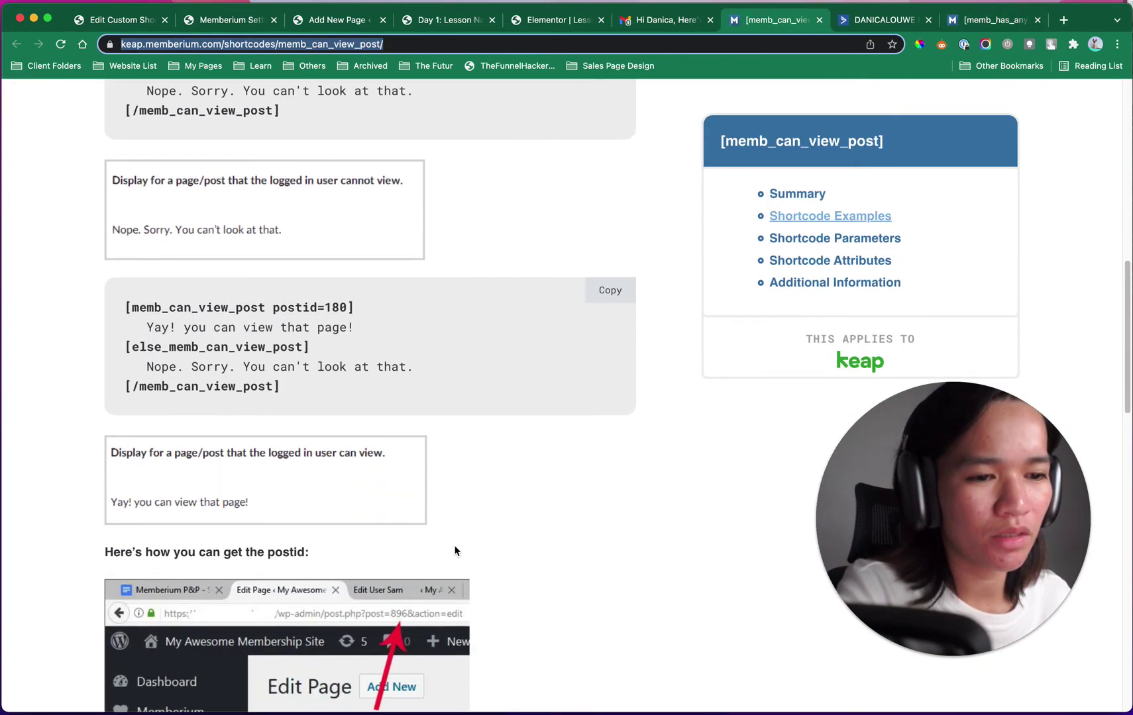
{"action": "scroll", "coordinate": [455, 551], "scroll_direction": "down", "scroll_amount": 7}
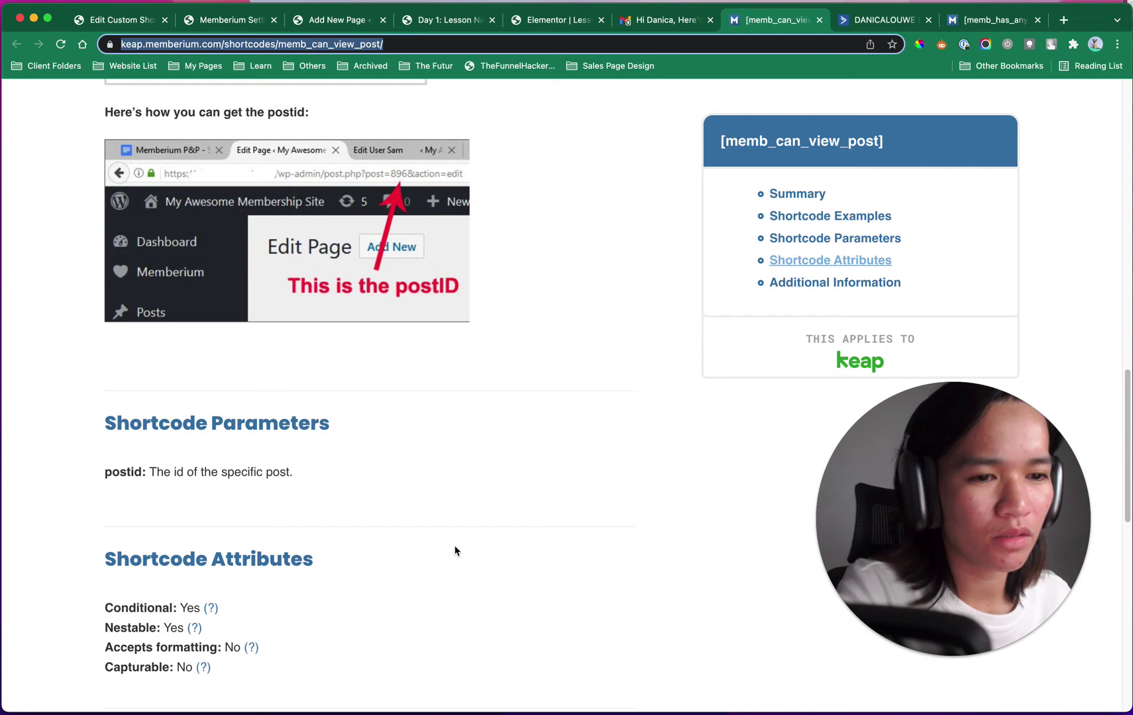
{"action": "scroll", "coordinate": [455, 550], "scroll_direction": "up", "scroll_amount": 8}
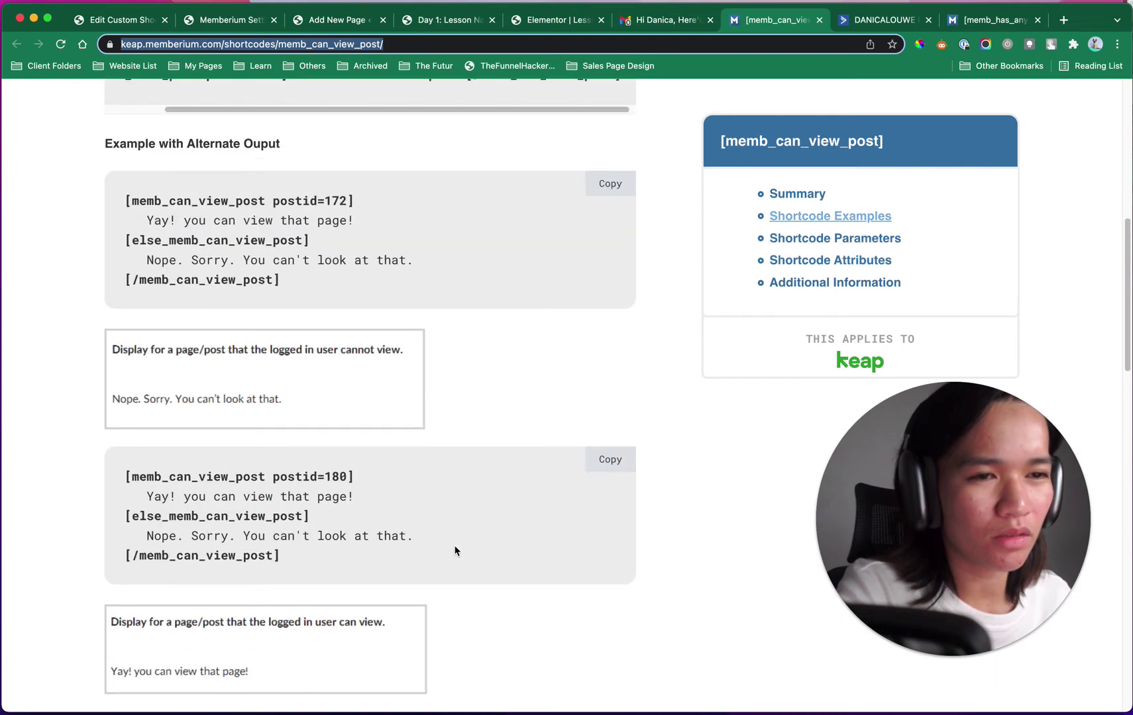
{"action": "scroll", "coordinate": [455, 550], "scroll_direction": "up", "scroll_amount": 3}
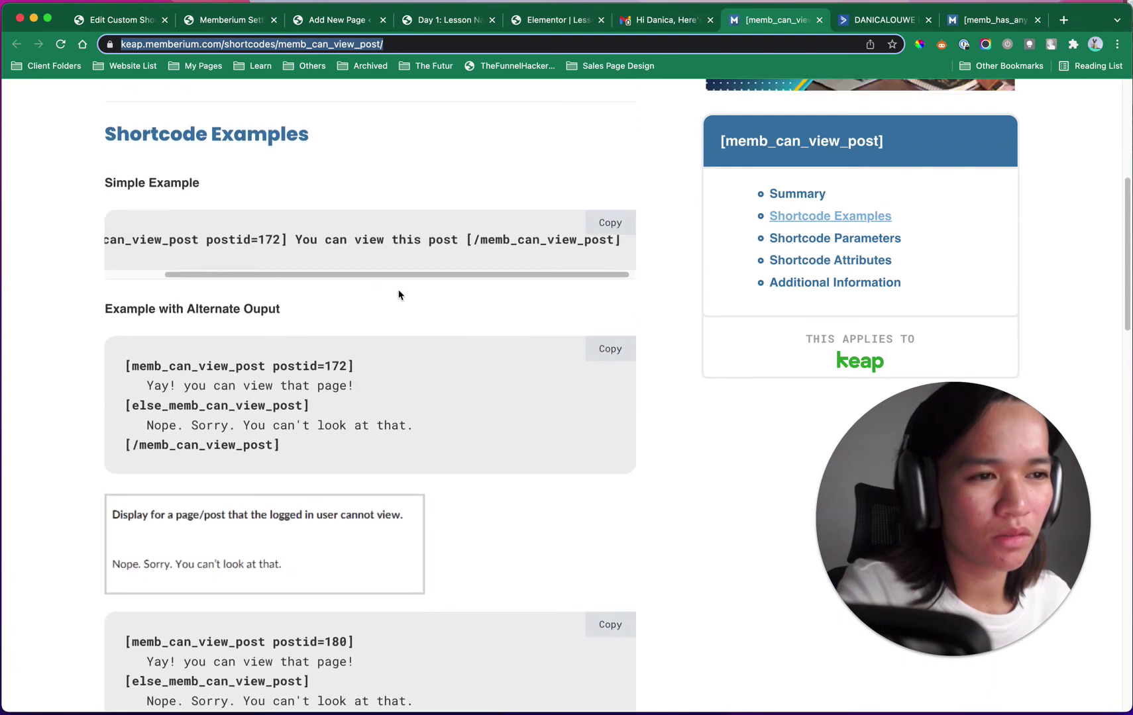
{"action": "left_click_drag", "start_coordinate": [397, 274], "coordinate": [126, 233]}
{"action": "left_click", "coordinate": [354, 239]}
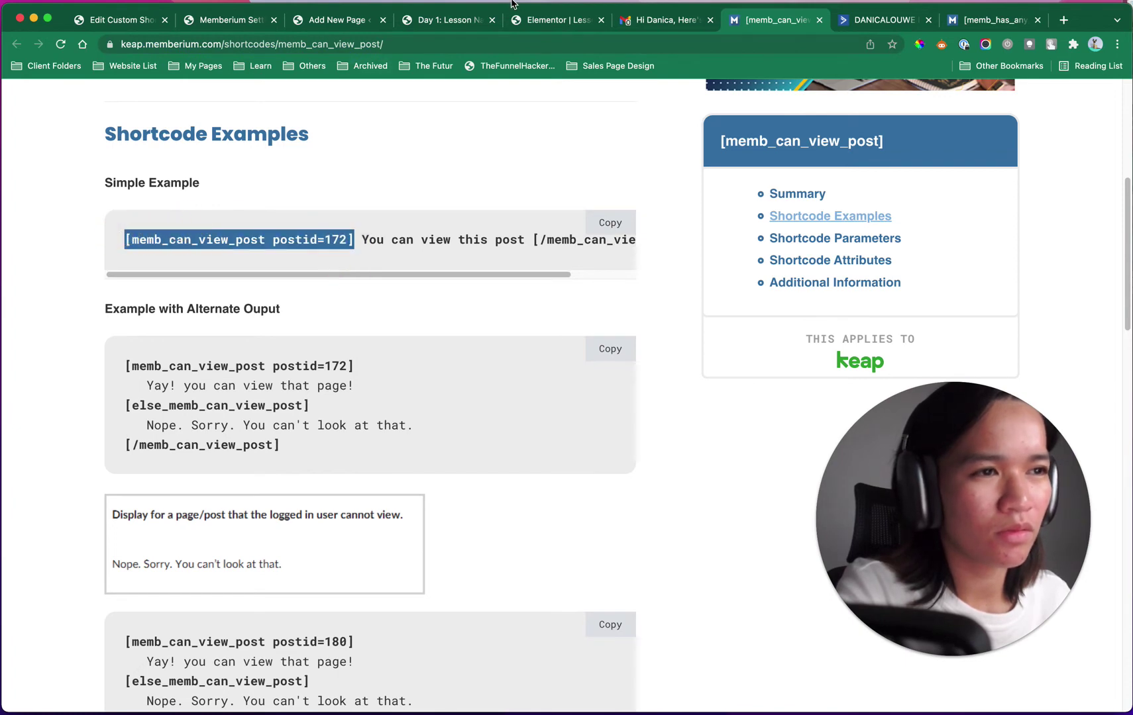
{"action": "left_click", "coordinate": [545, 21]}
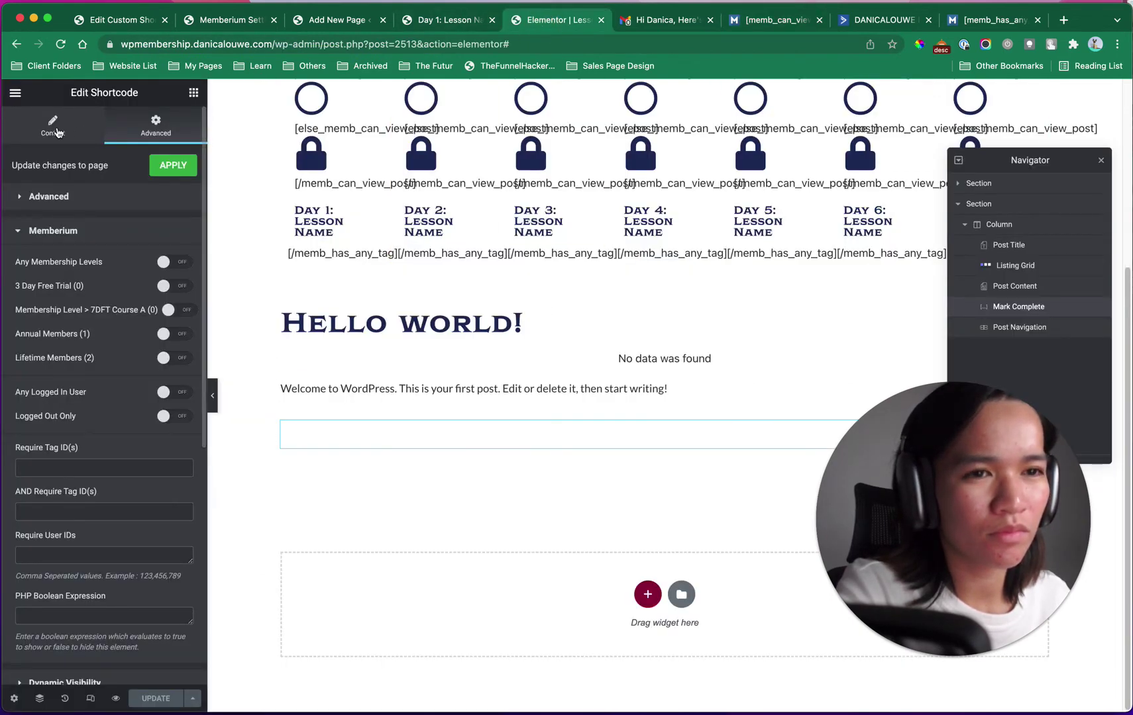
Step: Copy and paste the Mark Complete widget, then undo the pasted duplicate
{"action": "left_click", "coordinate": [57, 129]}
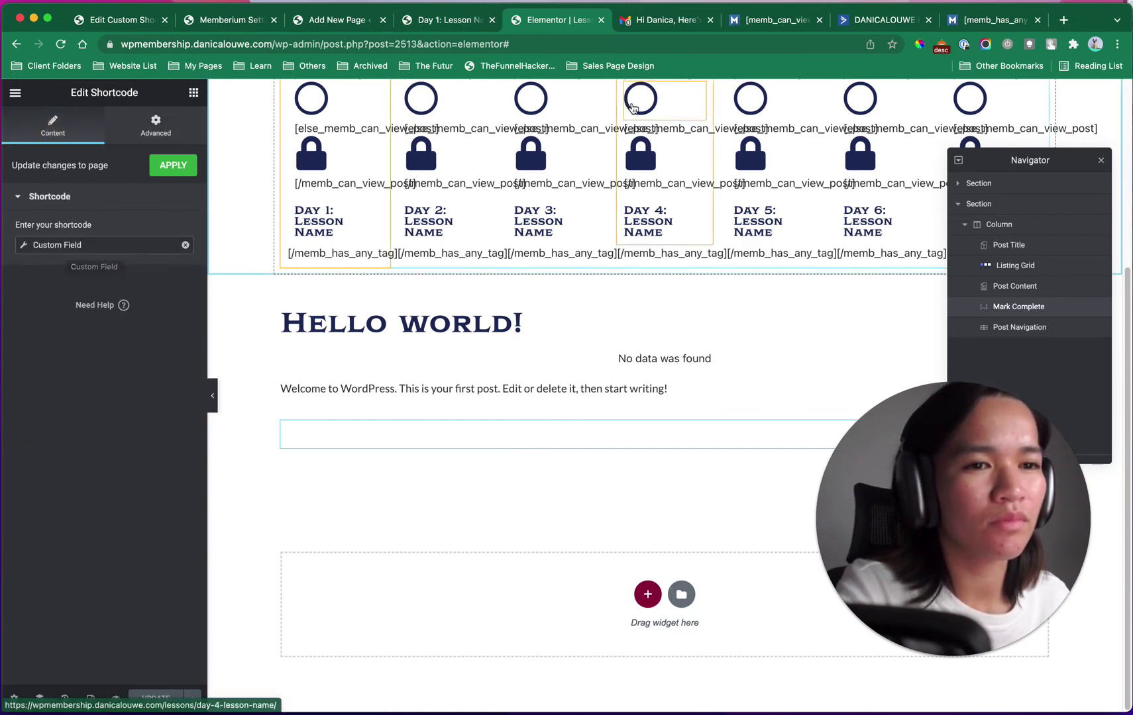
{"action": "right_click", "coordinate": [548, 439]}
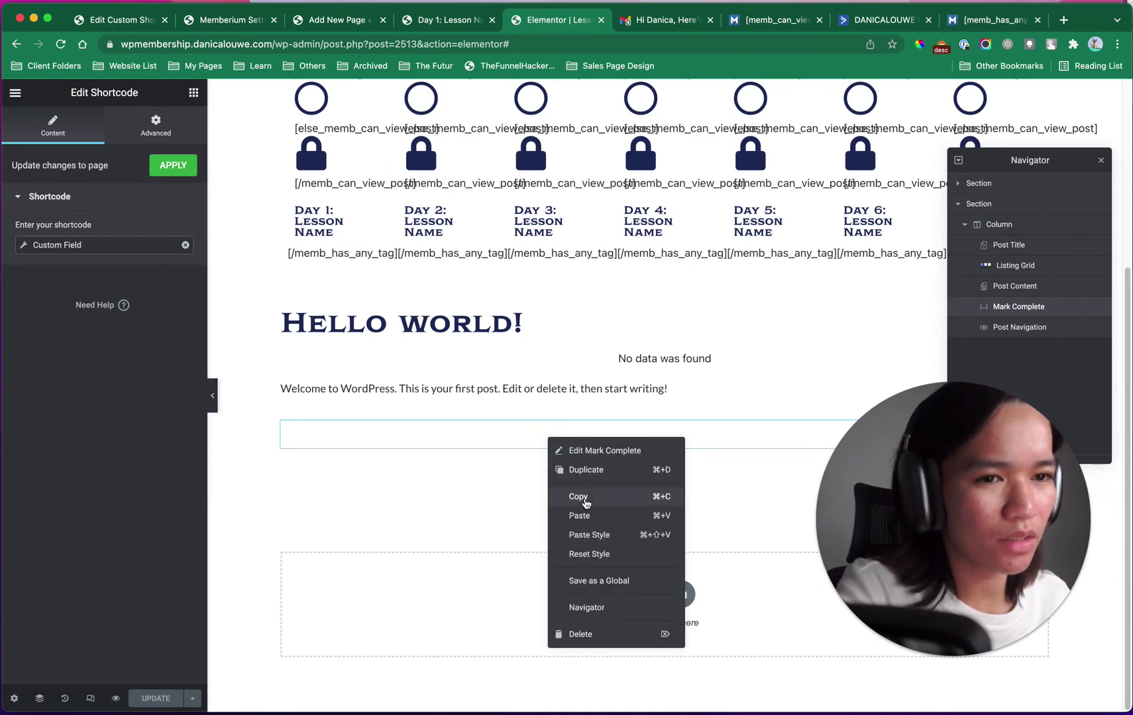
{"action": "left_click", "coordinate": [586, 501]}
{"action": "key", "text": "super+v"}
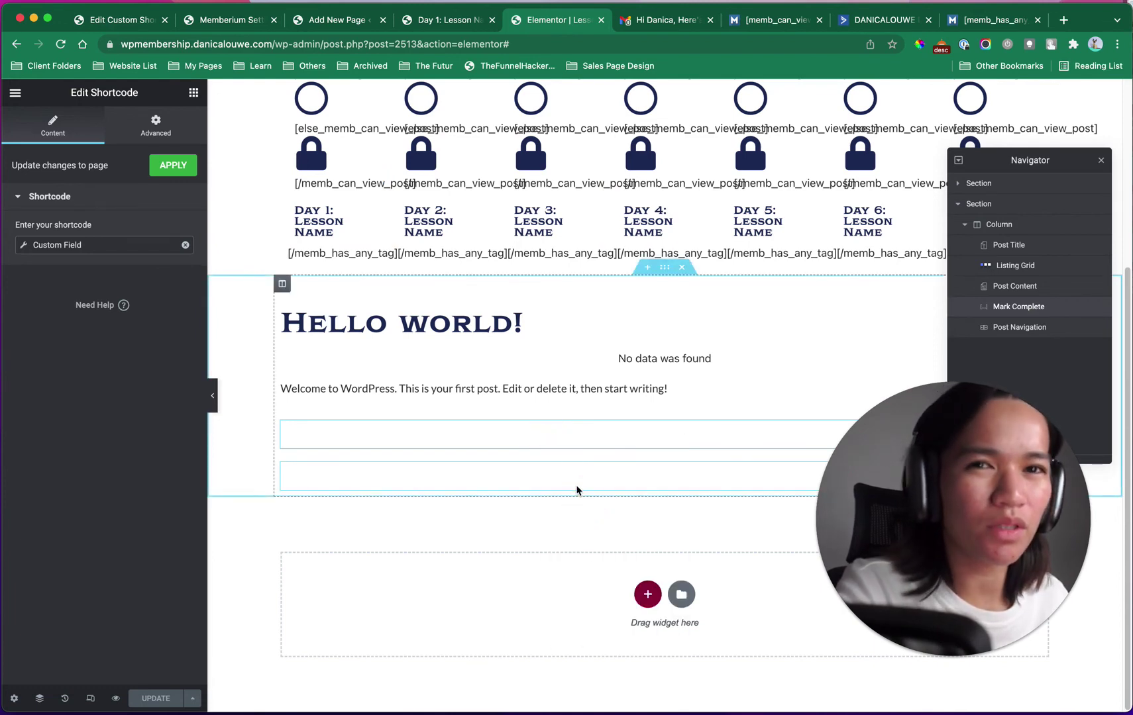
{"action": "key", "text": "super+z"}
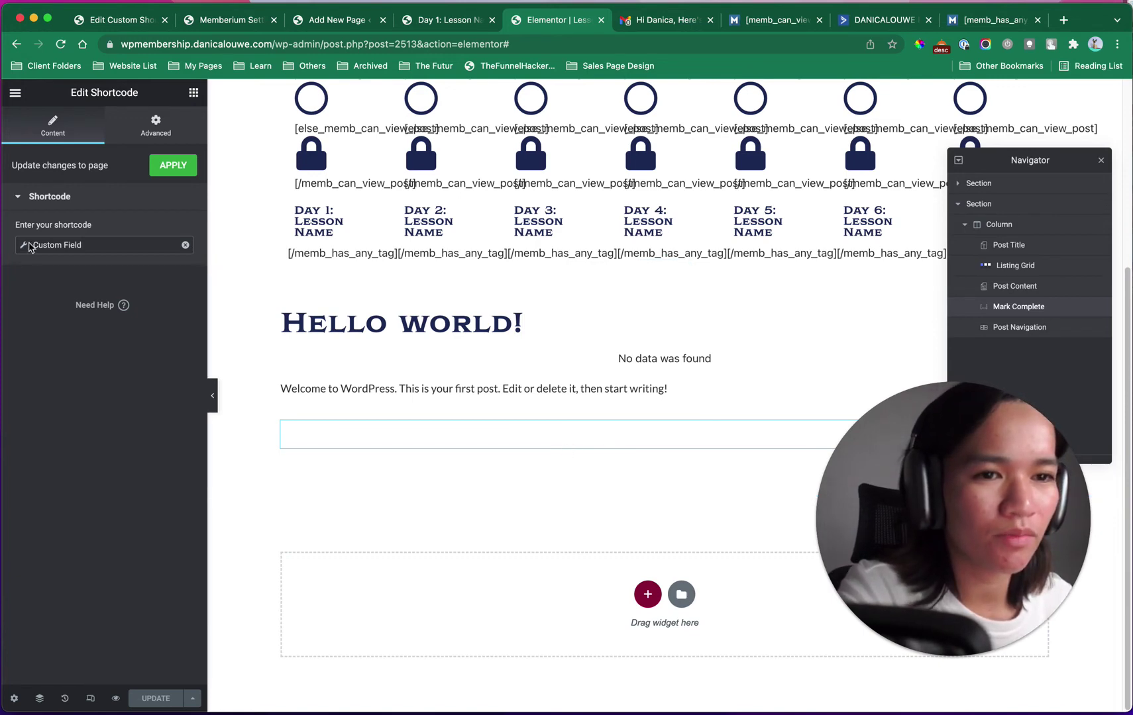
Step: Confirm the Mark Complete shortcode's Custom Field tag still uses Complete AC Tag
{"action": "left_click", "coordinate": [25, 246]}
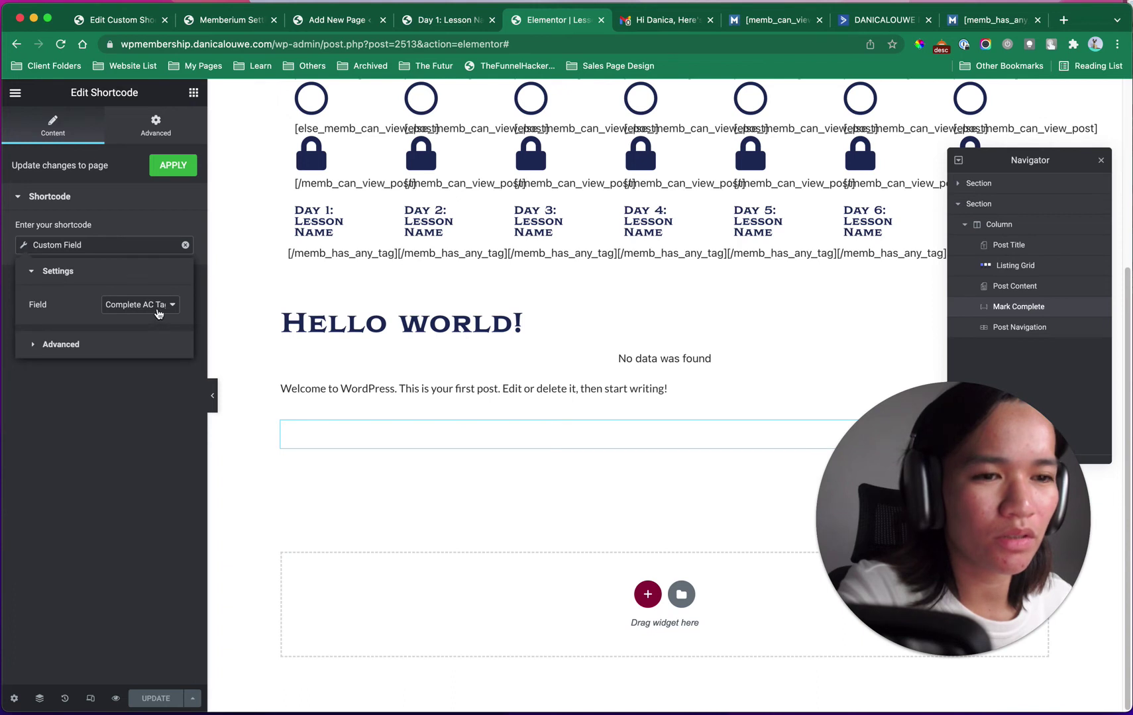
{"action": "left_click", "coordinate": [158, 306]}
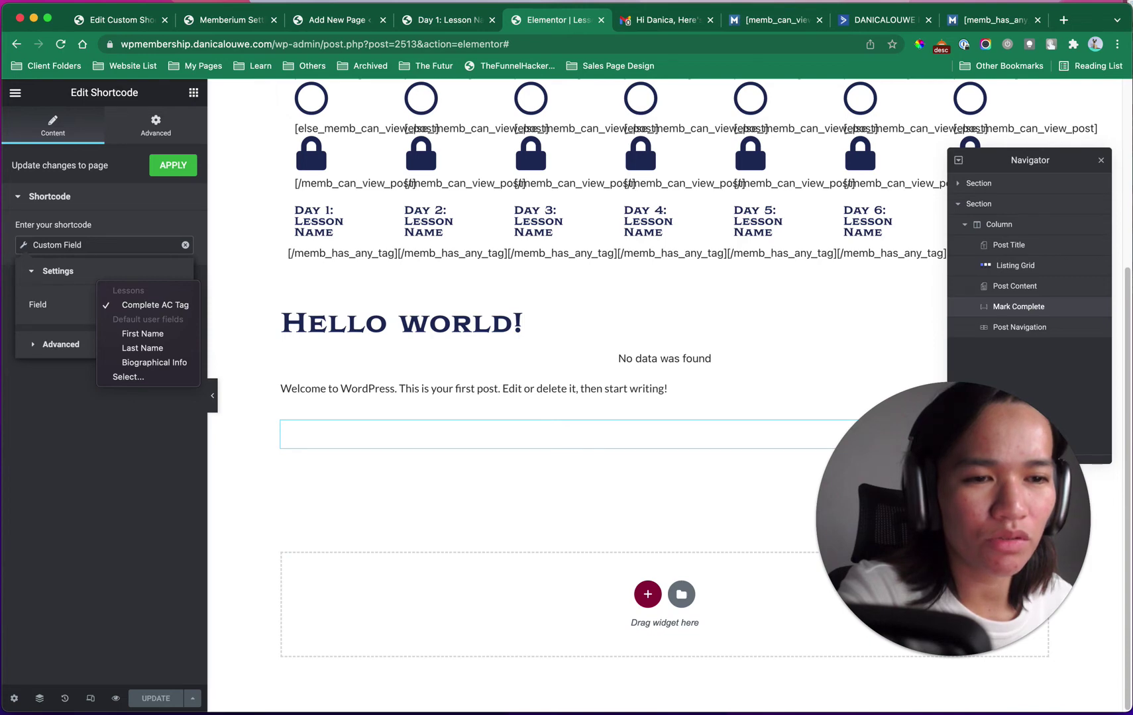
{"action": "left_click", "coordinate": [47, 415]}
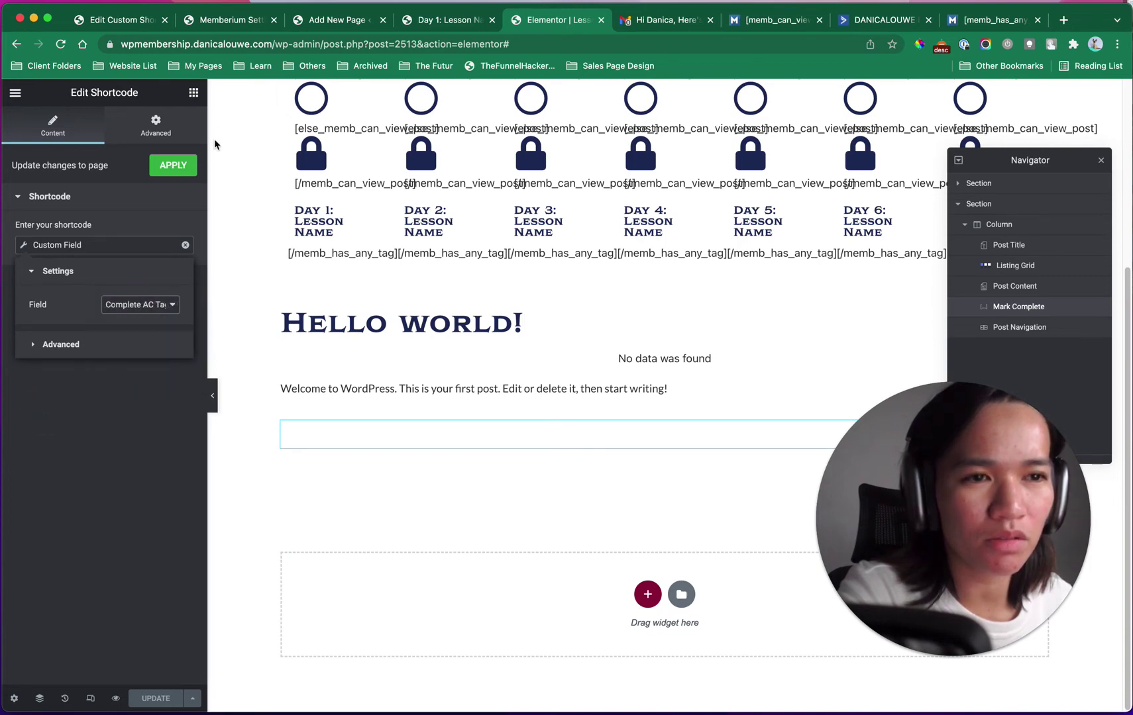
{"action": "left_click", "coordinate": [194, 92]}
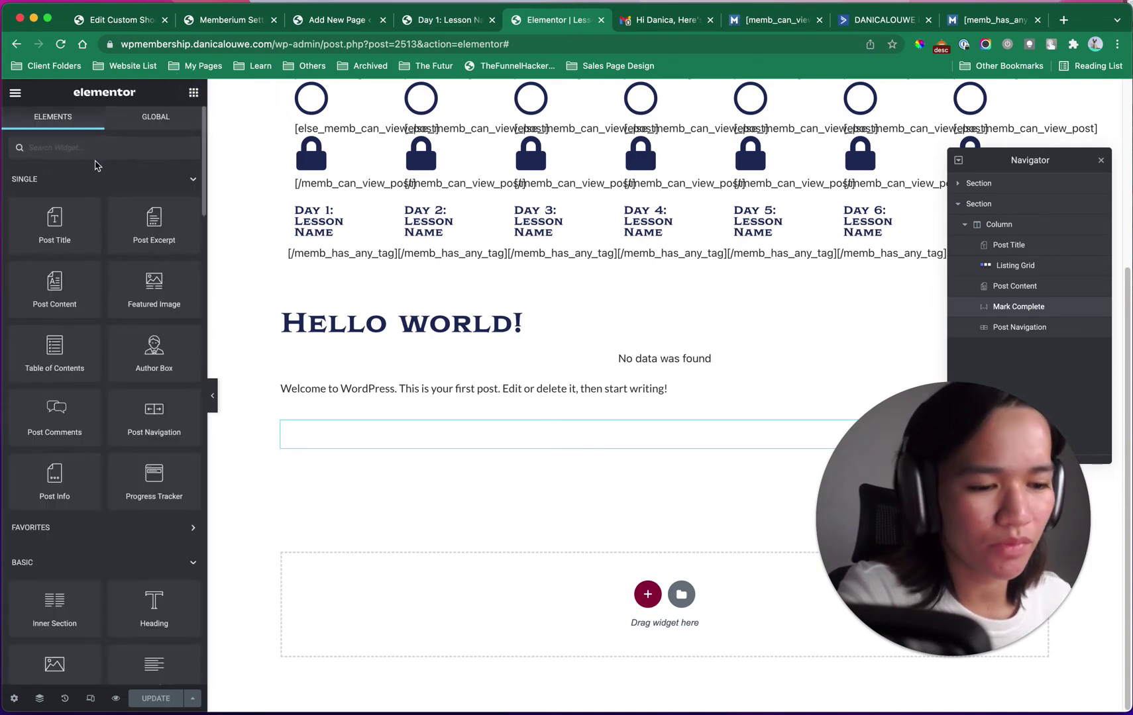
Step: Add a Dynamic Field widget below the post text showing the post's Post ID
{"action": "type", "text": "dyn"}
{"action": "left_click_drag", "start_coordinate": [70, 216], "coordinate": [434, 432]}
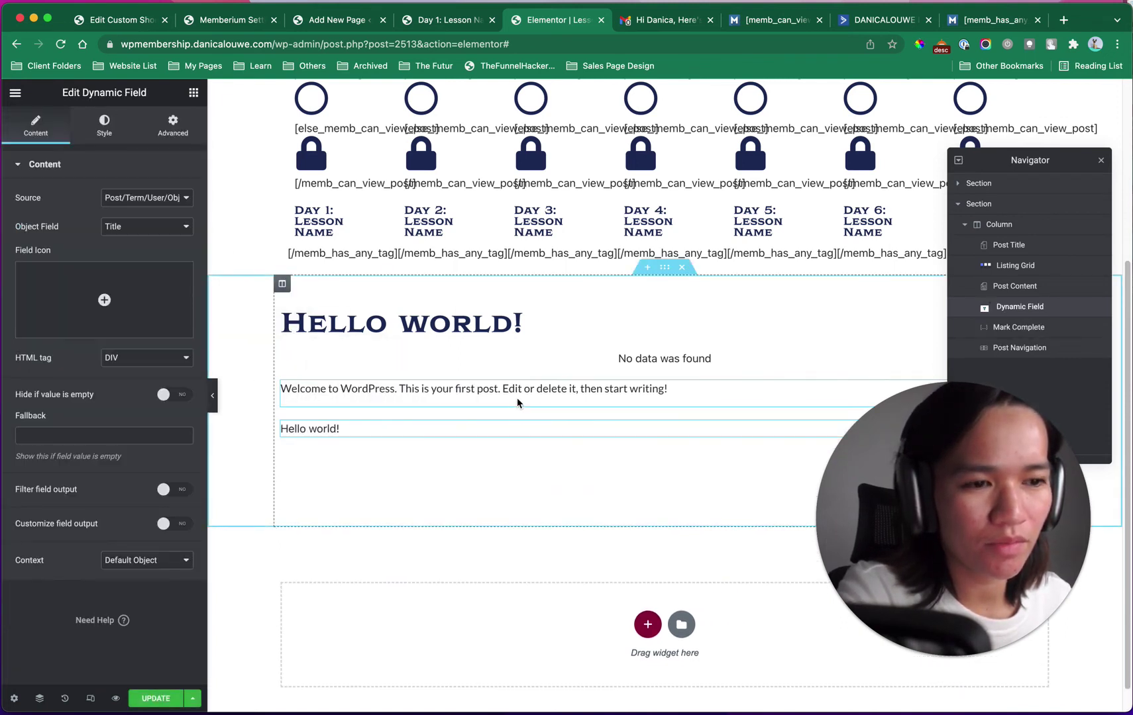
{"action": "scroll", "coordinate": [518, 402], "scroll_direction": "down", "scroll_amount": 1}
{"action": "left_click", "coordinate": [154, 199]}
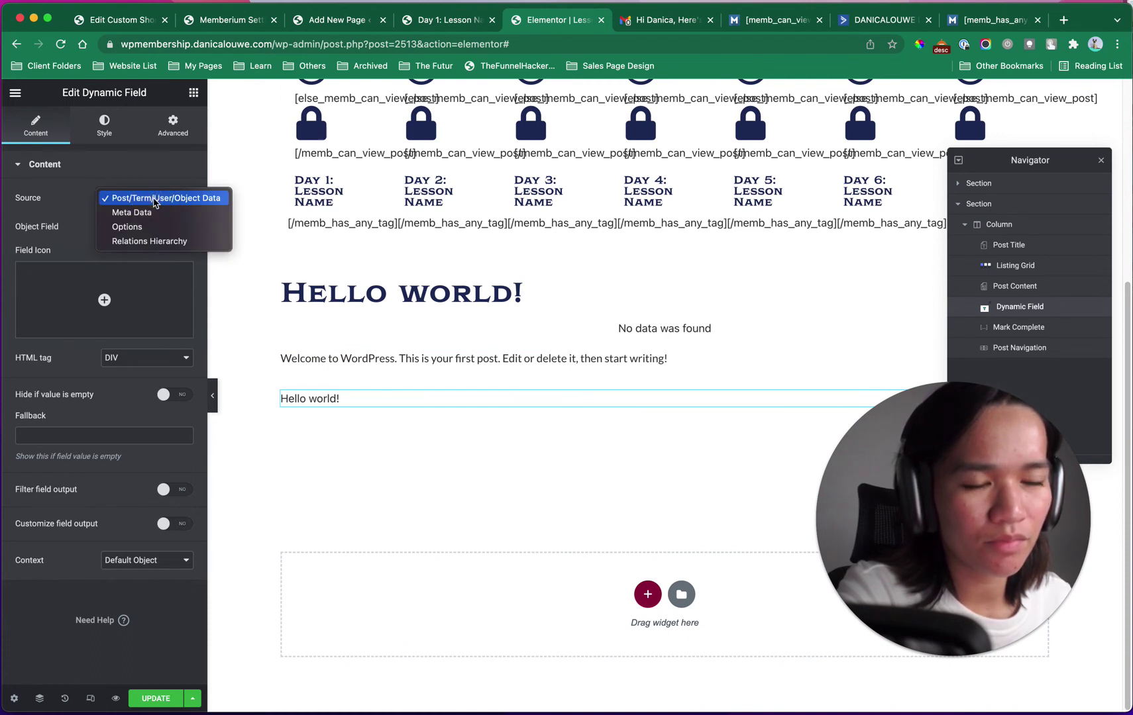
{"action": "left_click", "coordinate": [2, 363]}
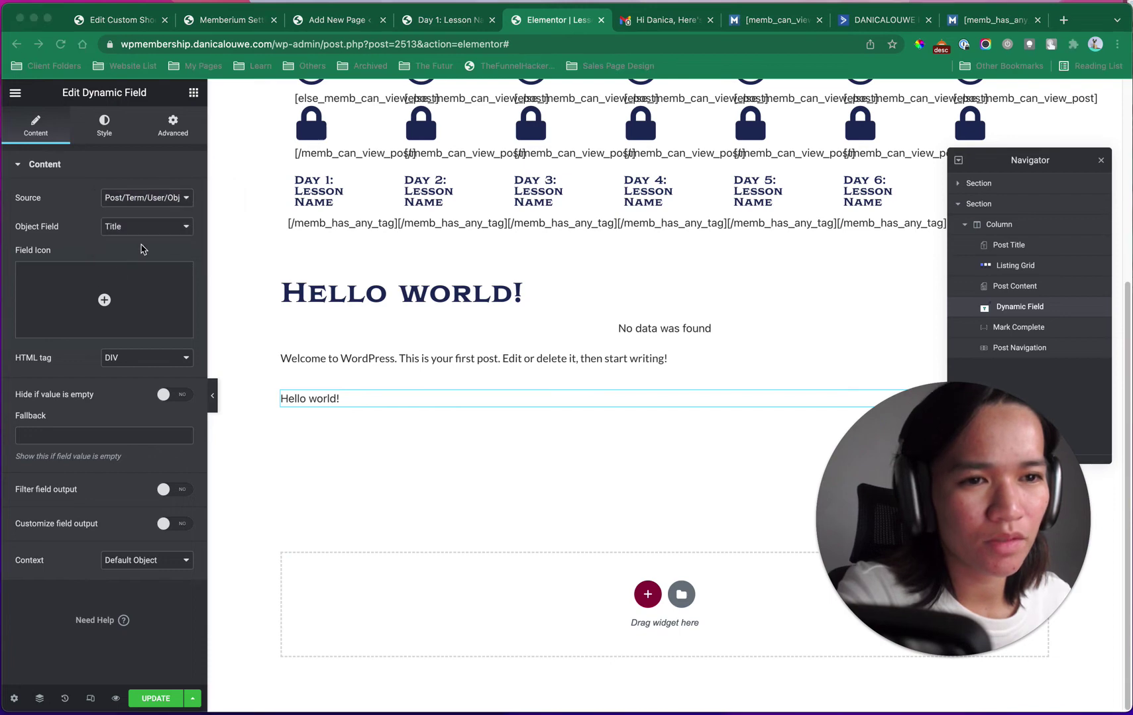
{"action": "left_click", "coordinate": [163, 206]}
{"action": "left_click", "coordinate": [140, 235]}
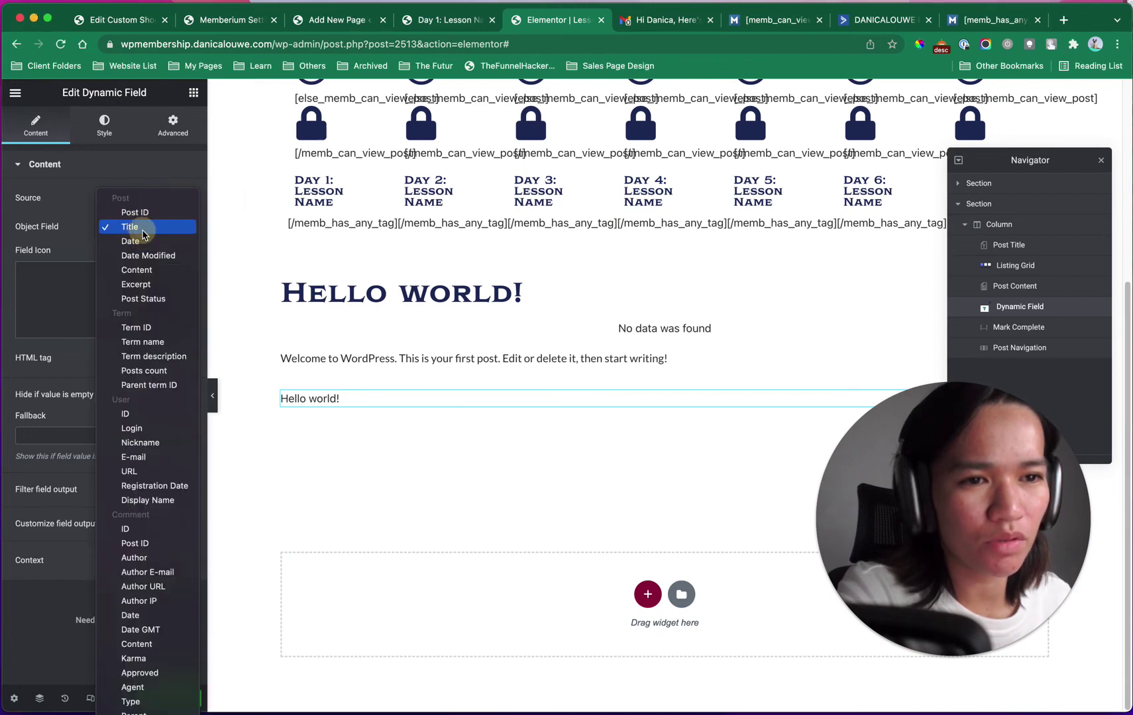
{"action": "left_click", "coordinate": [148, 214]}
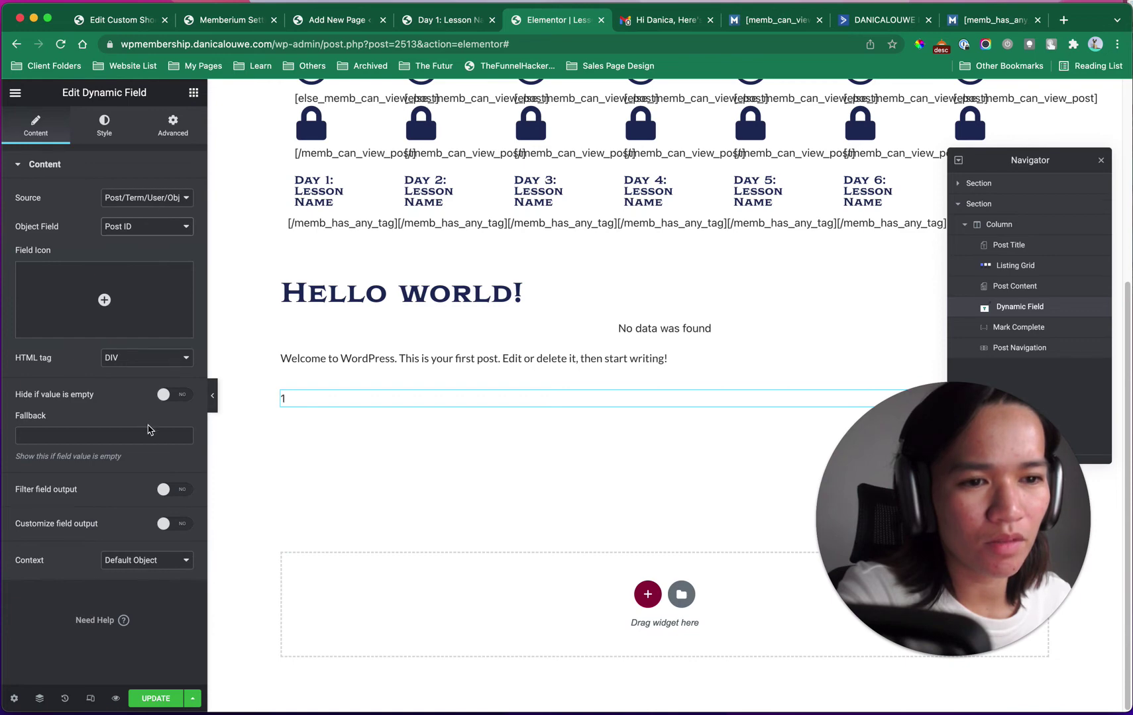
Step: Filter the field output to run shortcodes and paste the copied opening tag as its format
{"action": "left_click", "coordinate": [174, 490]}
{"action": "left_click", "coordinate": [149, 516]}
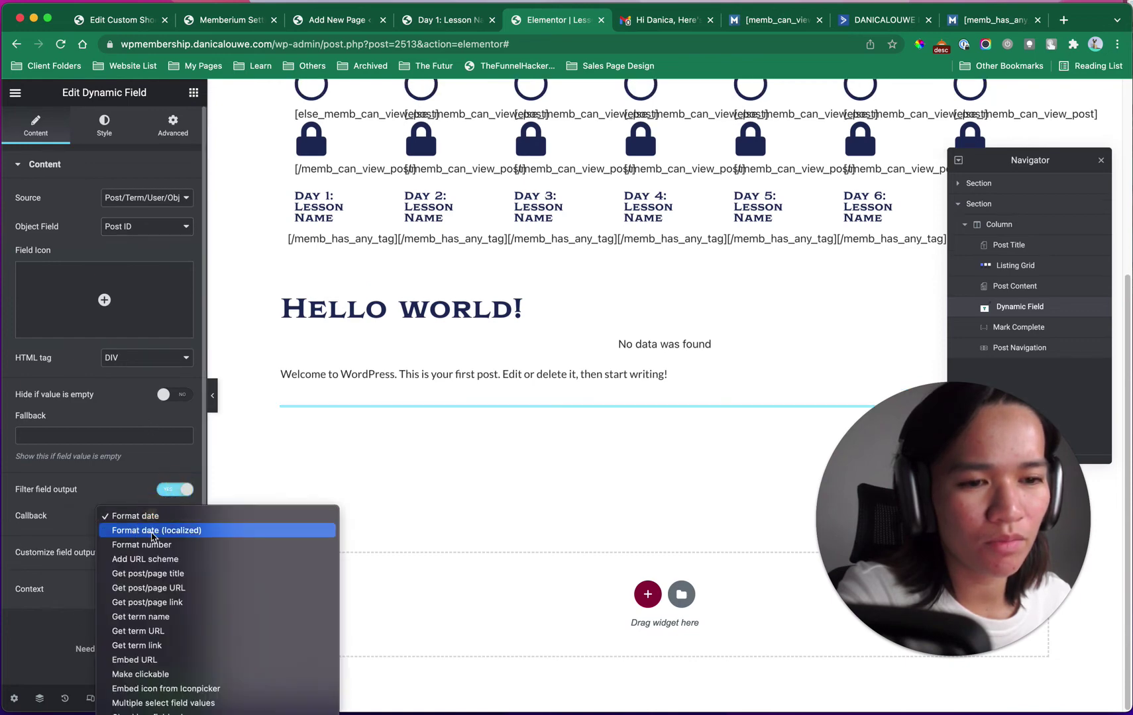
{"action": "scroll", "coordinate": [177, 641], "scroll_direction": "down", "scroll_amount": 5}
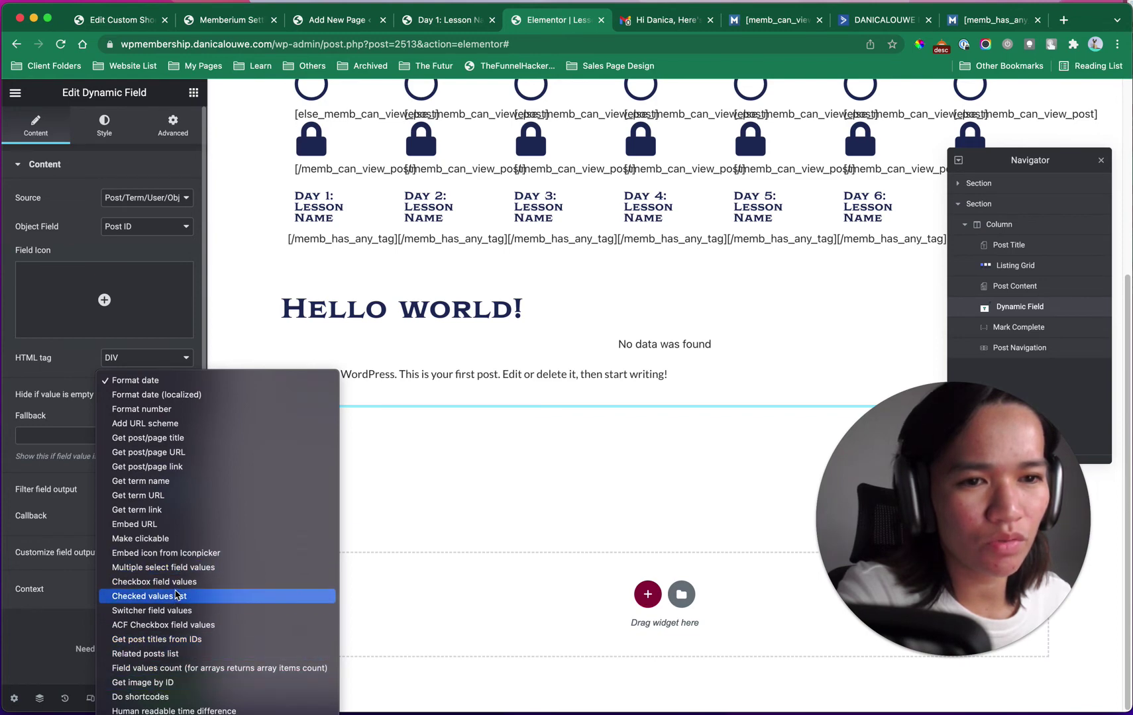
{"action": "scroll", "coordinate": [176, 596], "scroll_direction": "down", "scroll_amount": 3}
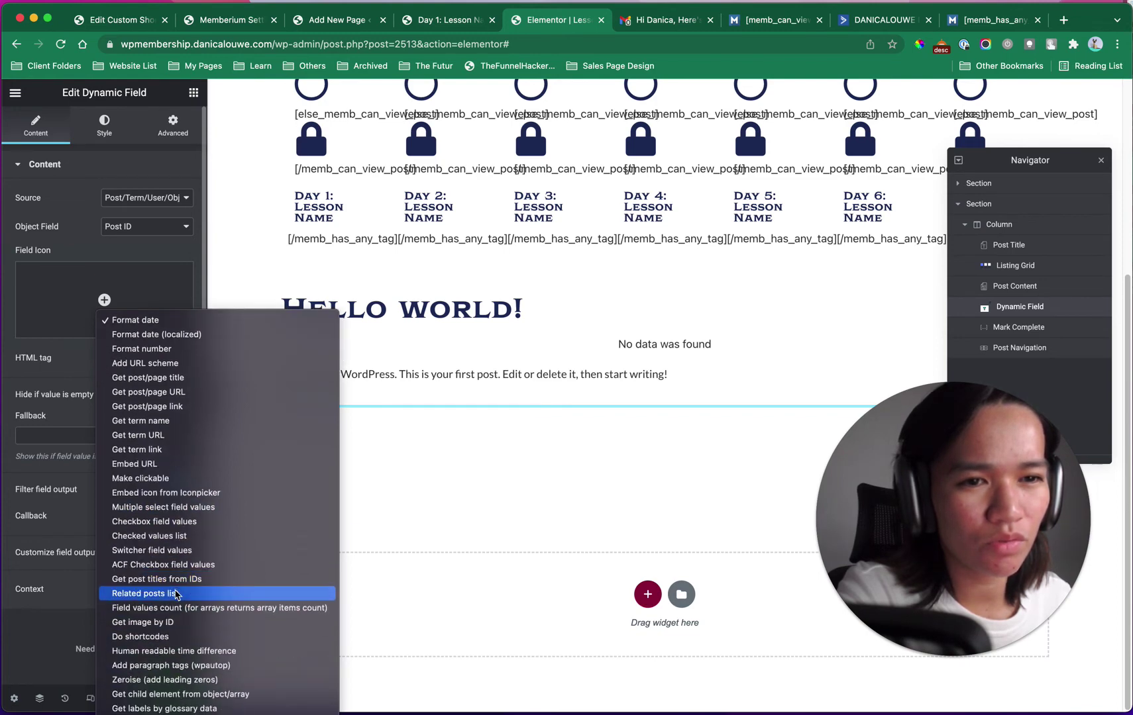
{"action": "left_click", "coordinate": [161, 637]}
{"action": "left_click", "coordinate": [171, 552]}
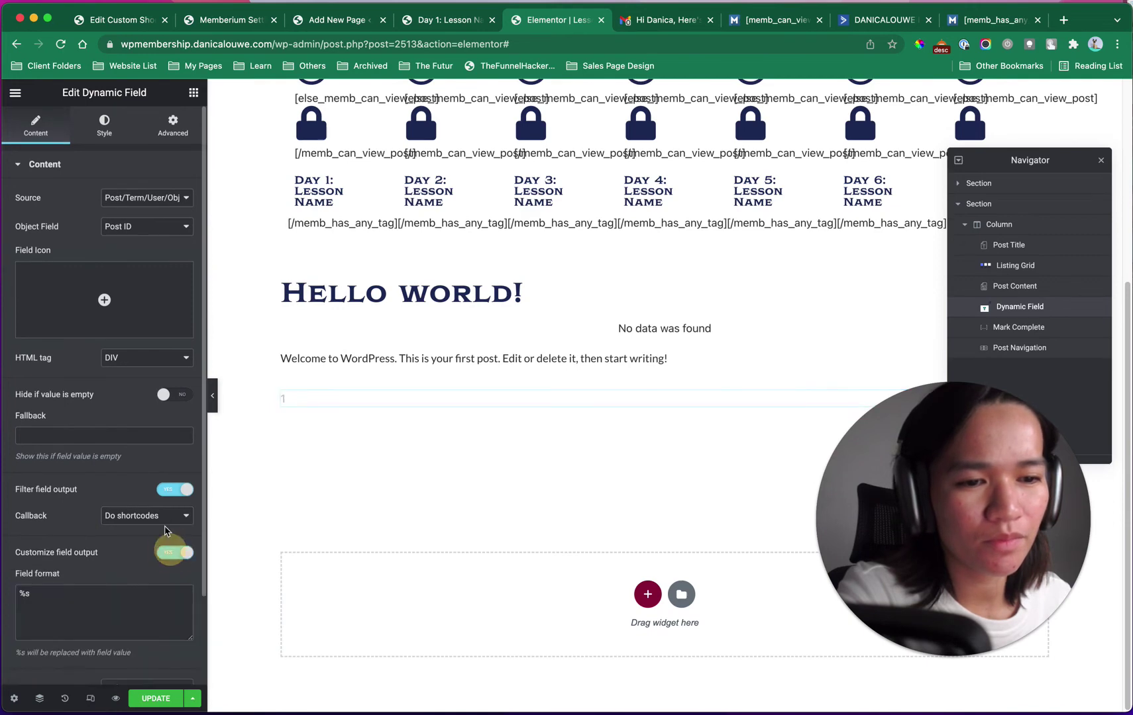
{"action": "scroll", "coordinate": [166, 530], "scroll_direction": "down", "scroll_amount": 3}
{"action": "left_click", "coordinate": [137, 506]}
{"action": "key", "text": "super+a"}
{"action": "key", "text": "super+v"}
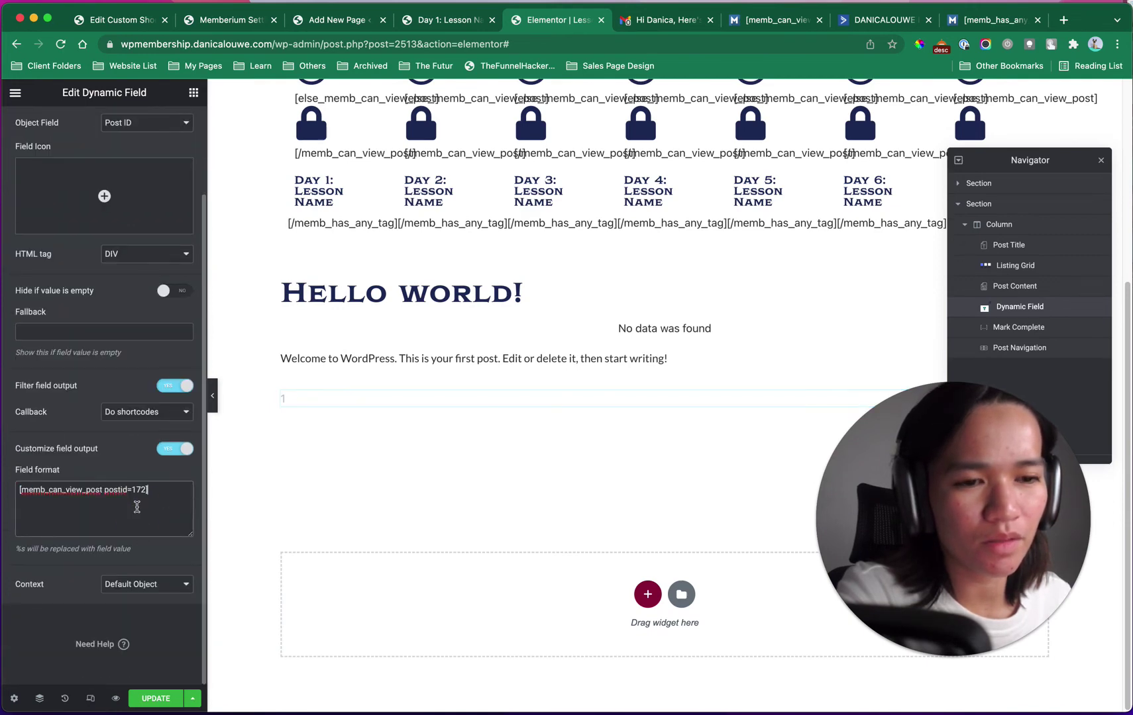
Step: Use the full memb_can_view_post example as the field format, replacing postid 172 with %s
{"action": "left_click", "coordinate": [795, 25]}
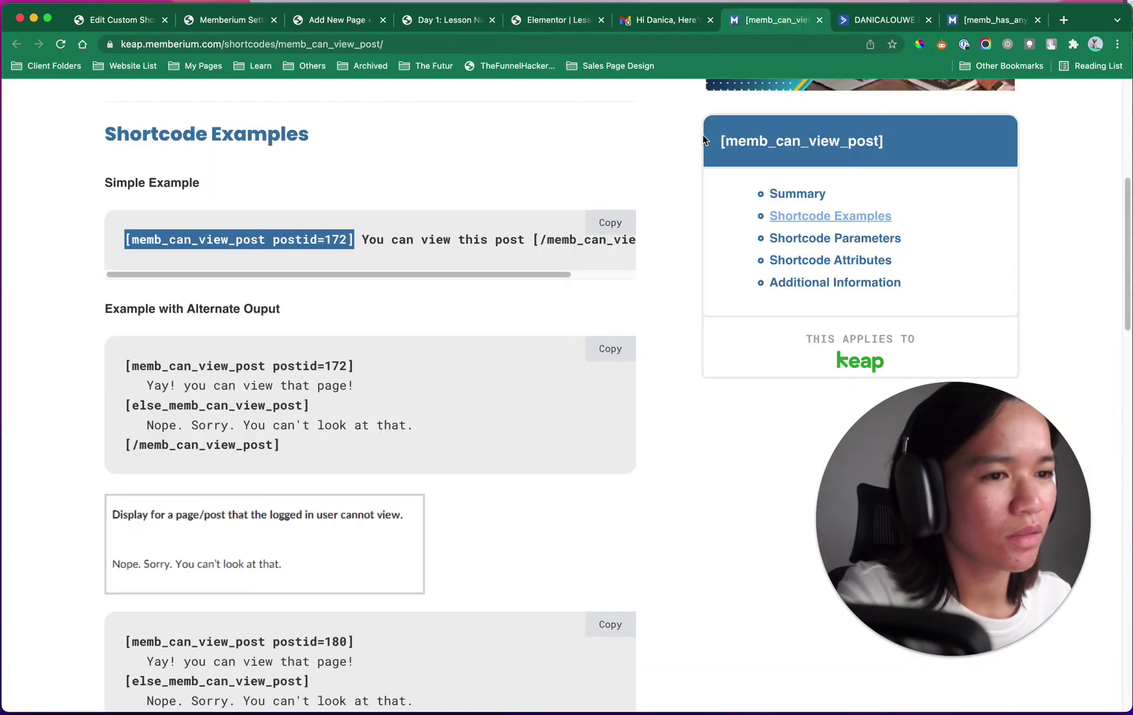
{"action": "left_click", "coordinate": [610, 222]}
{"action": "left_click", "coordinate": [550, 20]}
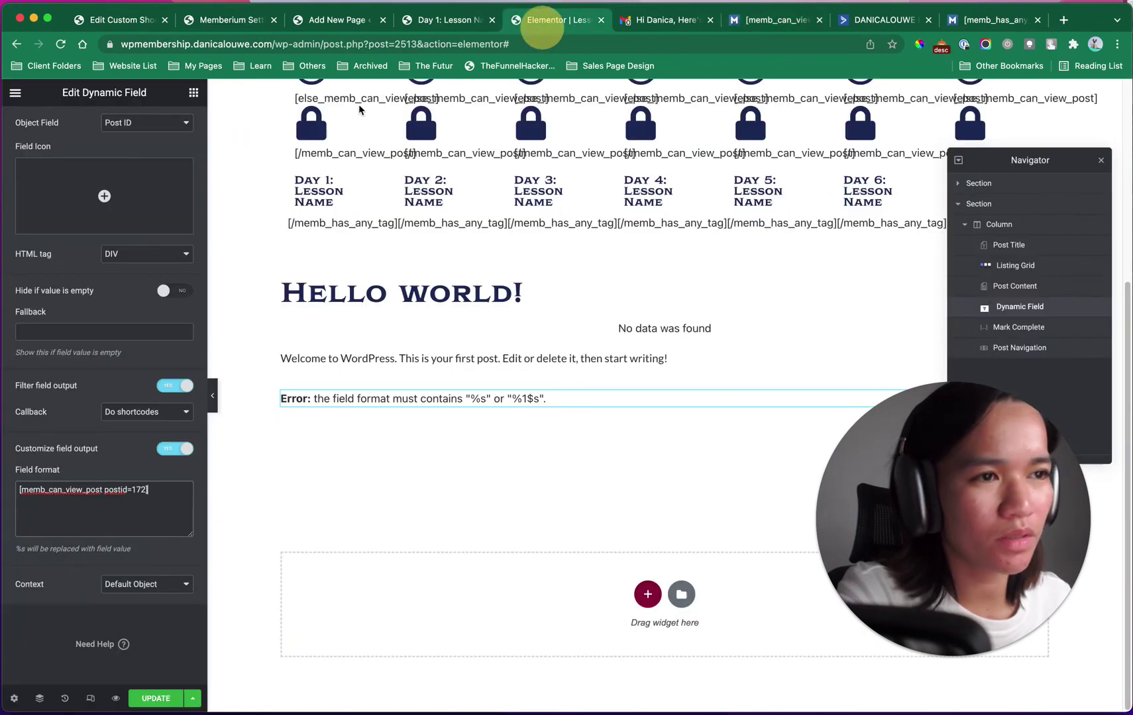
{"action": "left_click", "coordinate": [86, 508]}
{"action": "key", "text": "super+a"}
{"action": "key", "text": "super+v"}
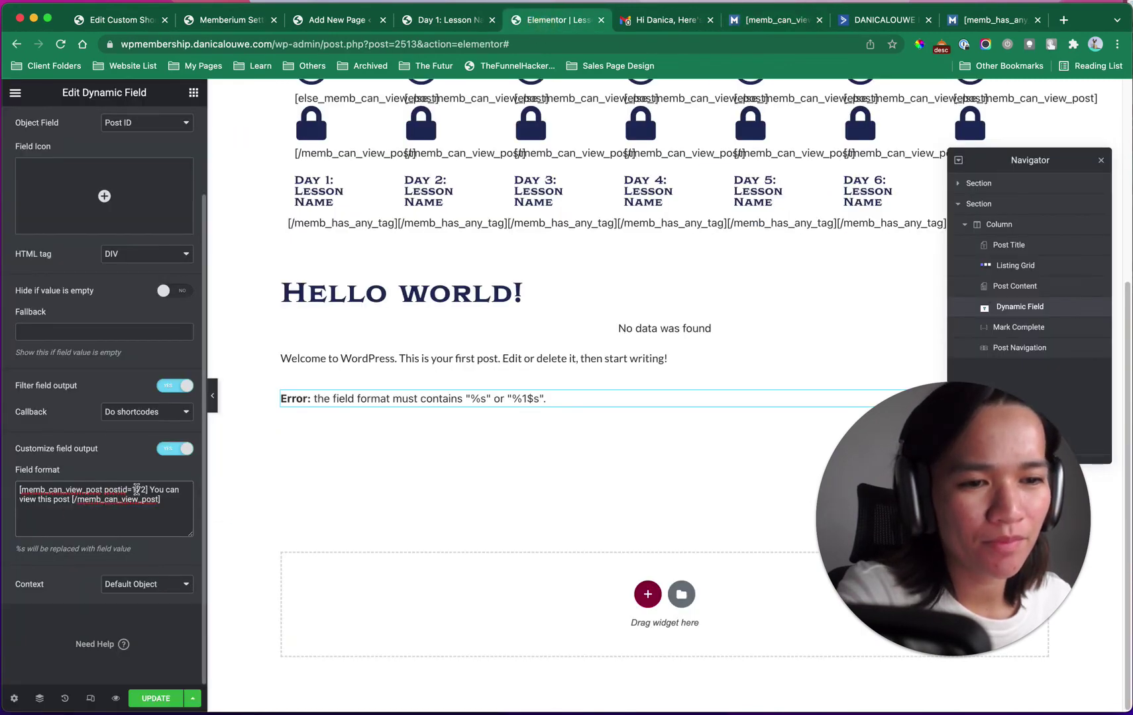
{"action": "left_click_drag", "start_coordinate": [145, 490], "coordinate": [134, 490]}
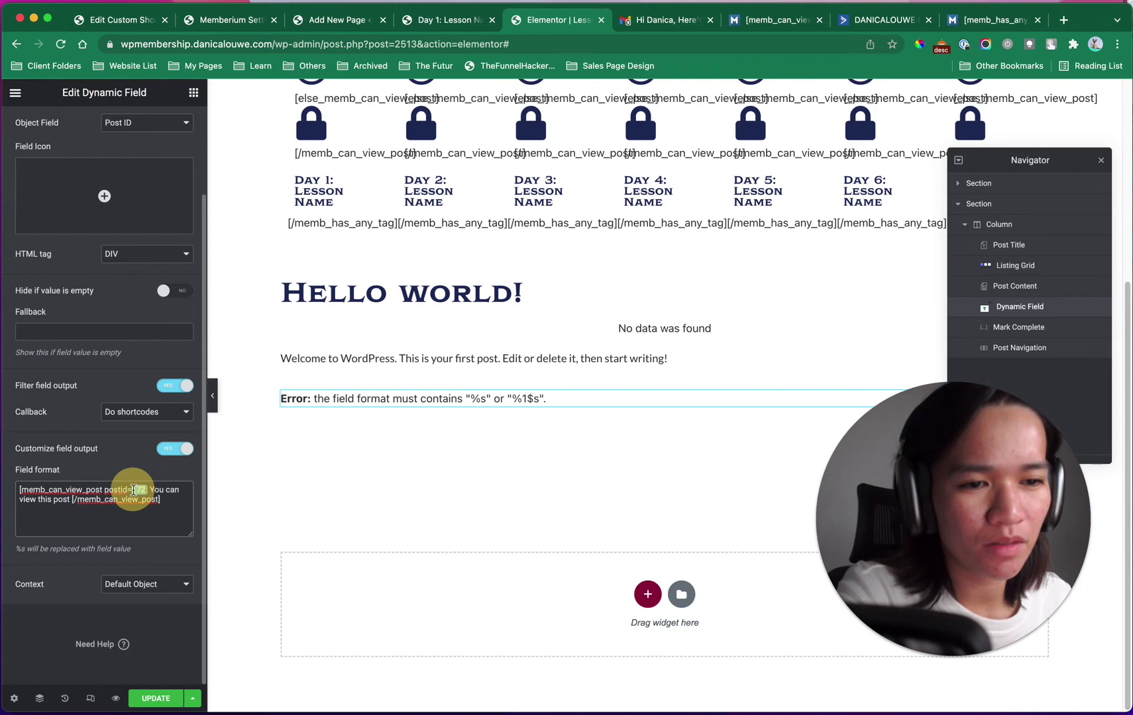
{"action": "type", "text": "%s"}
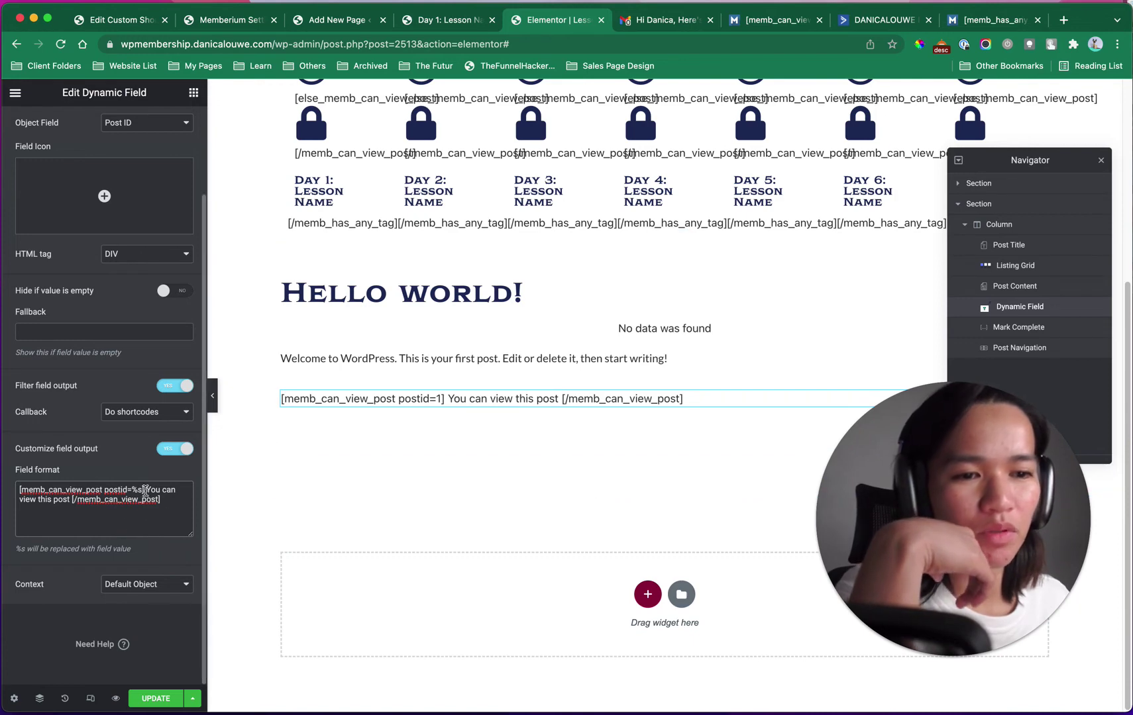
{"action": "left_click_drag", "start_coordinate": [145, 490], "coordinate": [53, 507]}
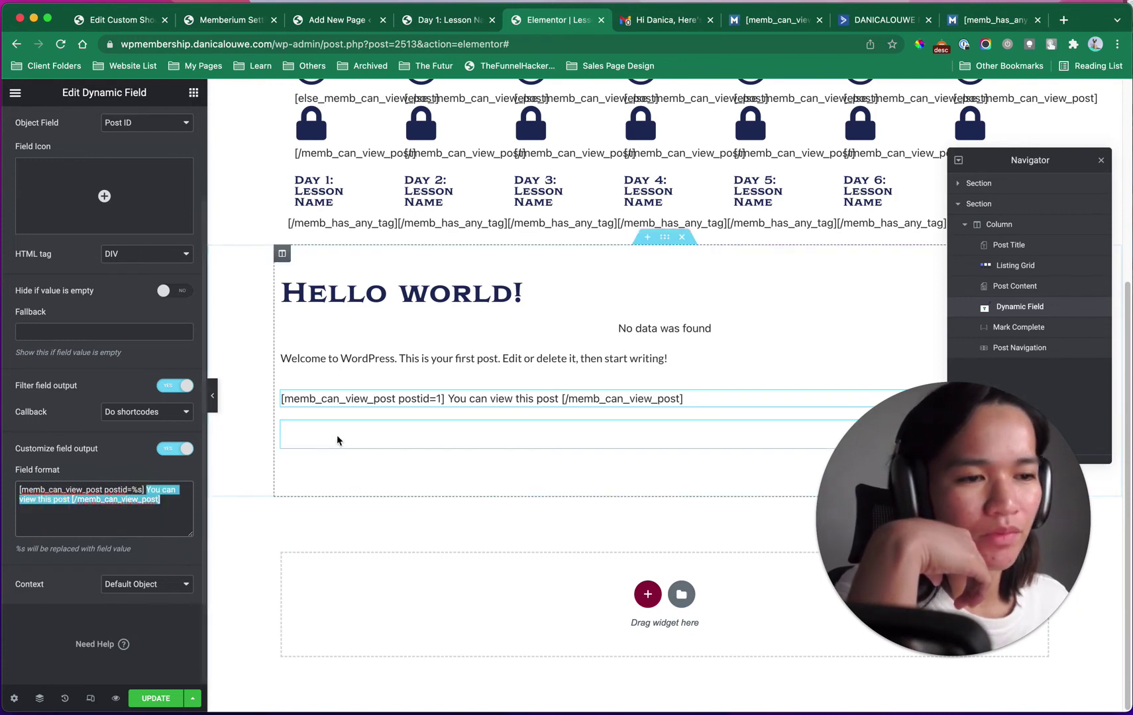
Step: Compare the Mark Complete shortcode and dynamic field, then go to Memberium's Content Protection settings
{"action": "left_click", "coordinate": [439, 431]}
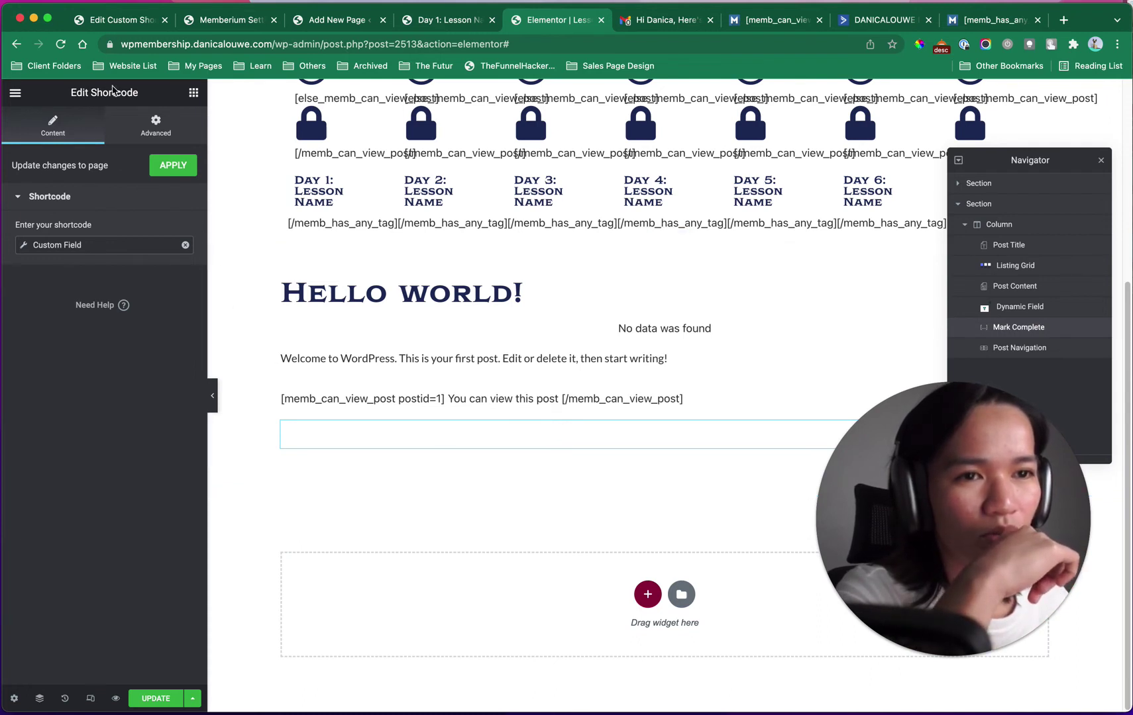
{"action": "left_click", "coordinate": [734, 405]}
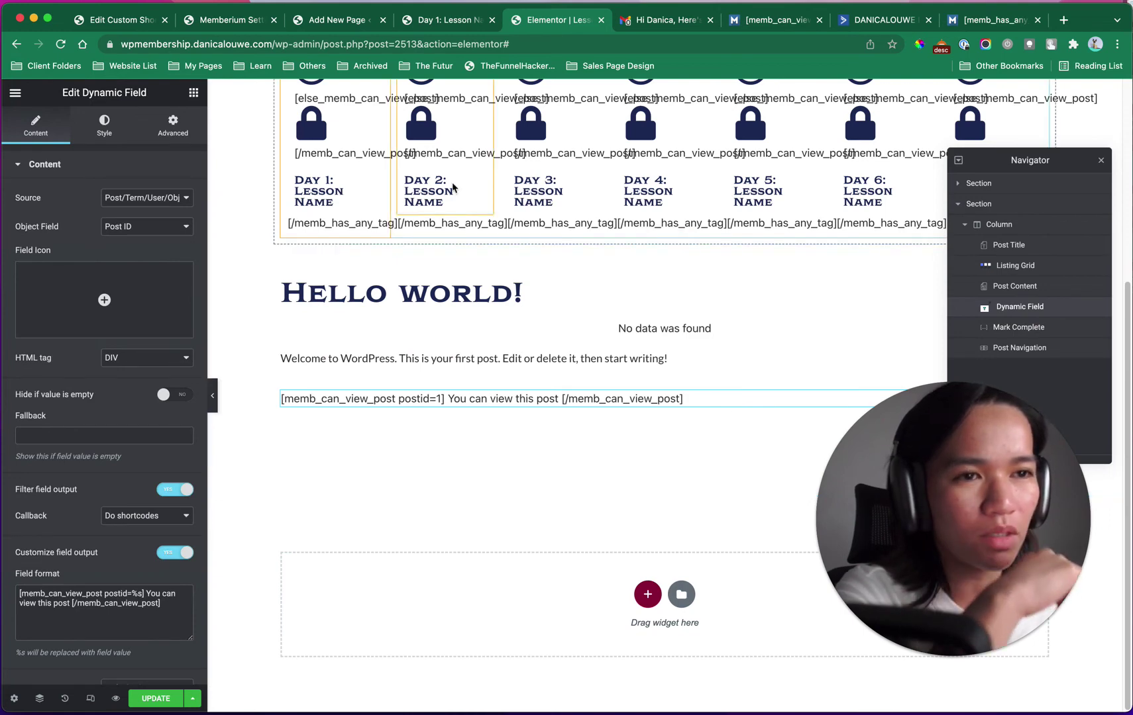
{"action": "left_click", "coordinate": [212, 21]}
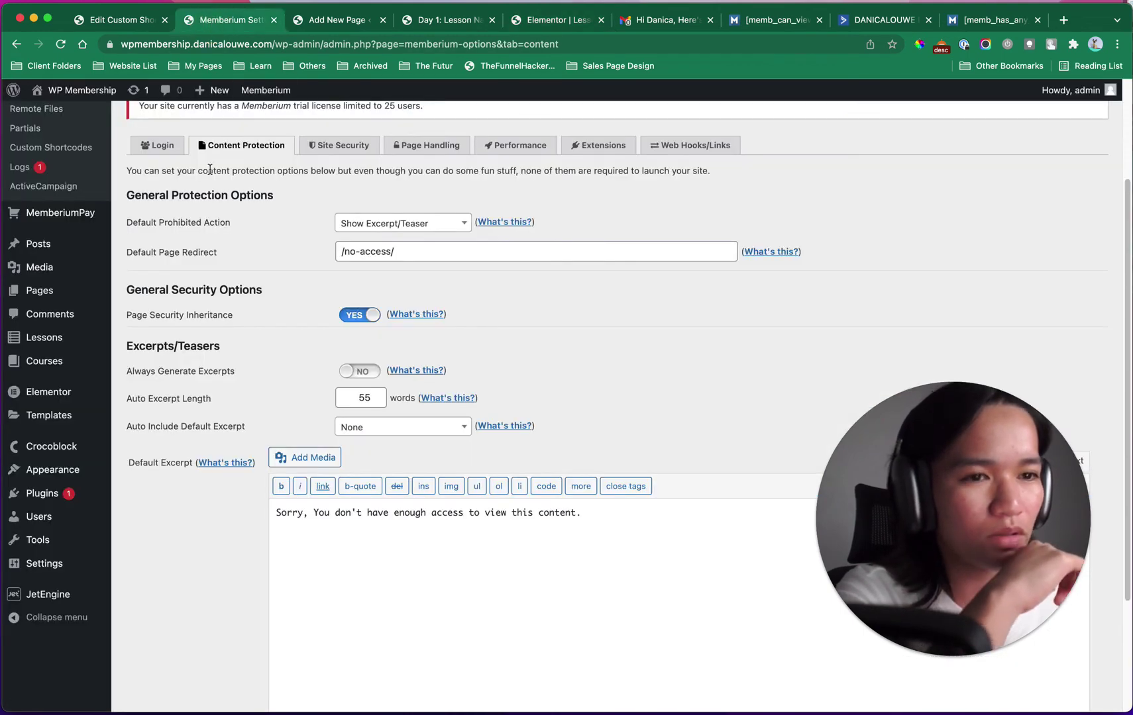
{"action": "mouse_move", "coordinate": [67, 395]}
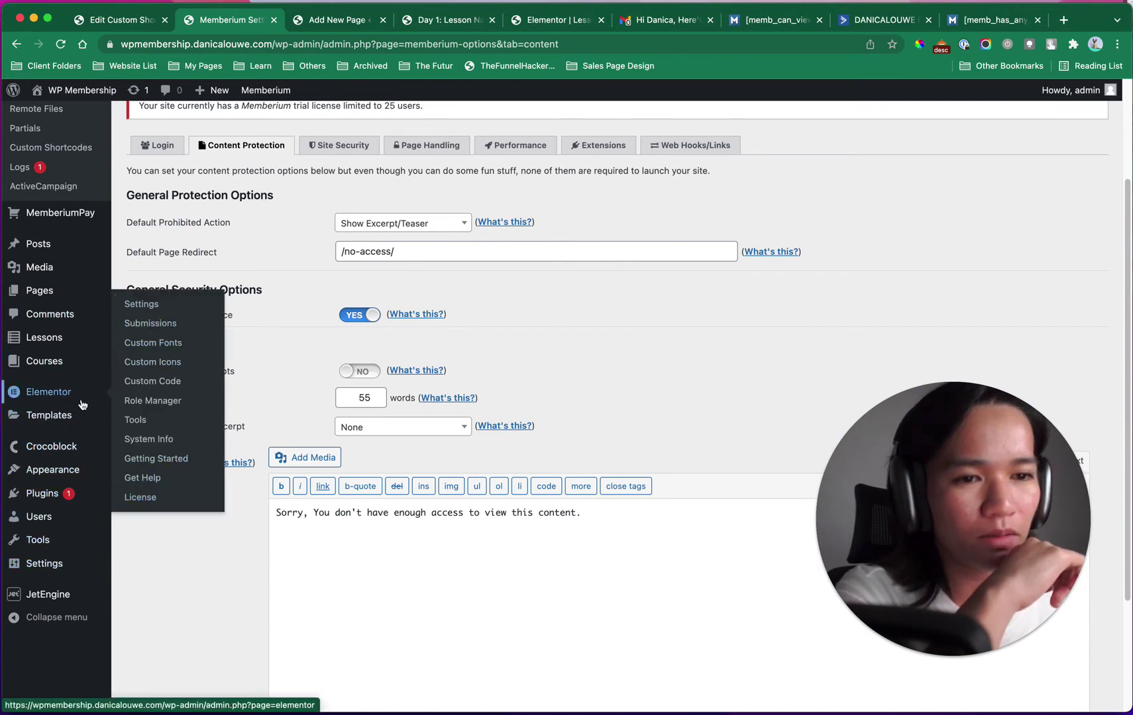
Step: Create a new Section template named 'Mark Complete Button'
{"action": "mouse_move", "coordinate": [78, 419]}
{"action": "left_click", "coordinate": [154, 382]}
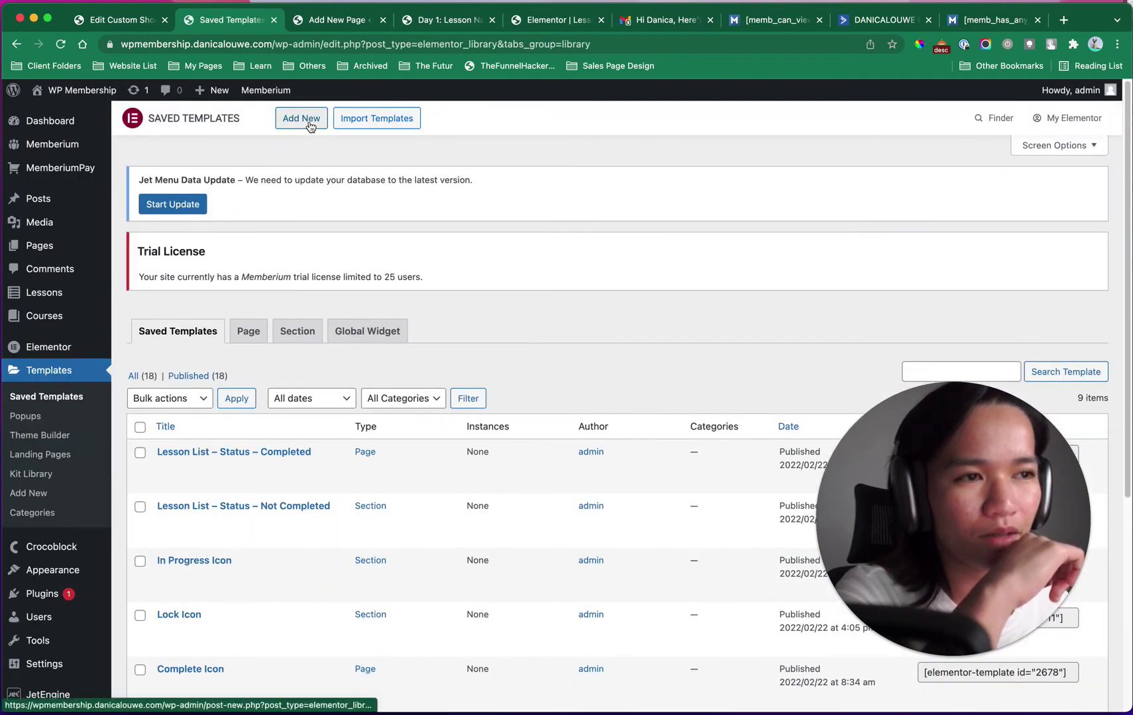
{"action": "left_click", "coordinate": [308, 125]}
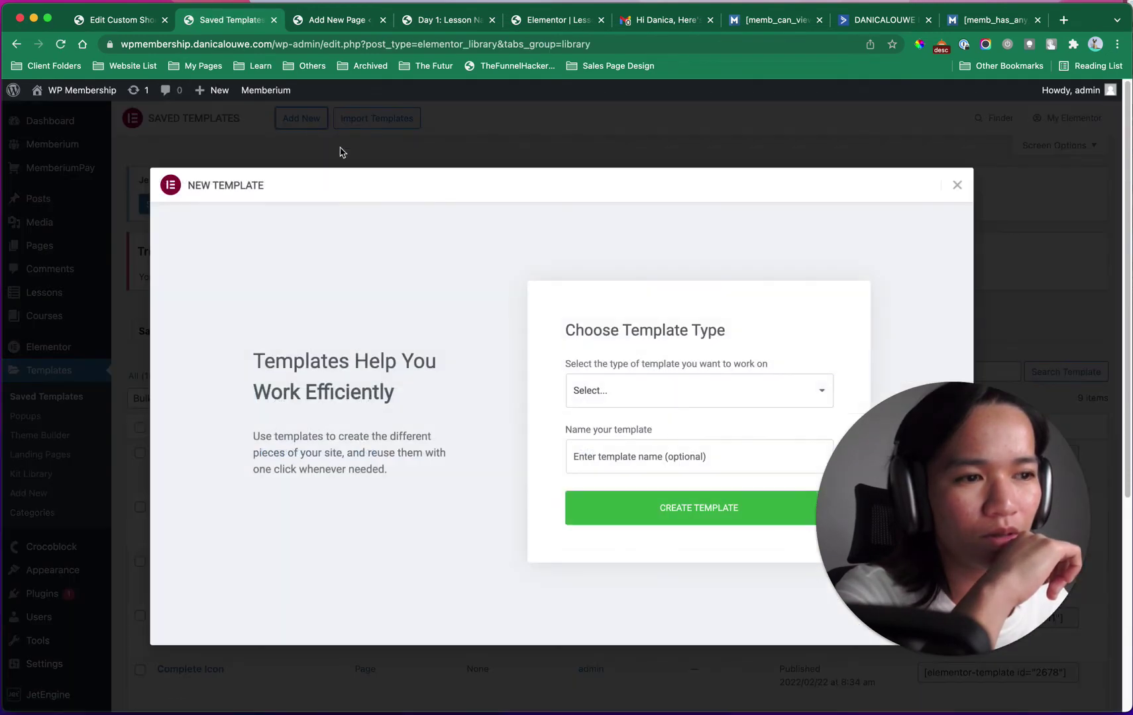
{"action": "left_click", "coordinate": [626, 389]}
{"action": "left_click", "coordinate": [631, 422]}
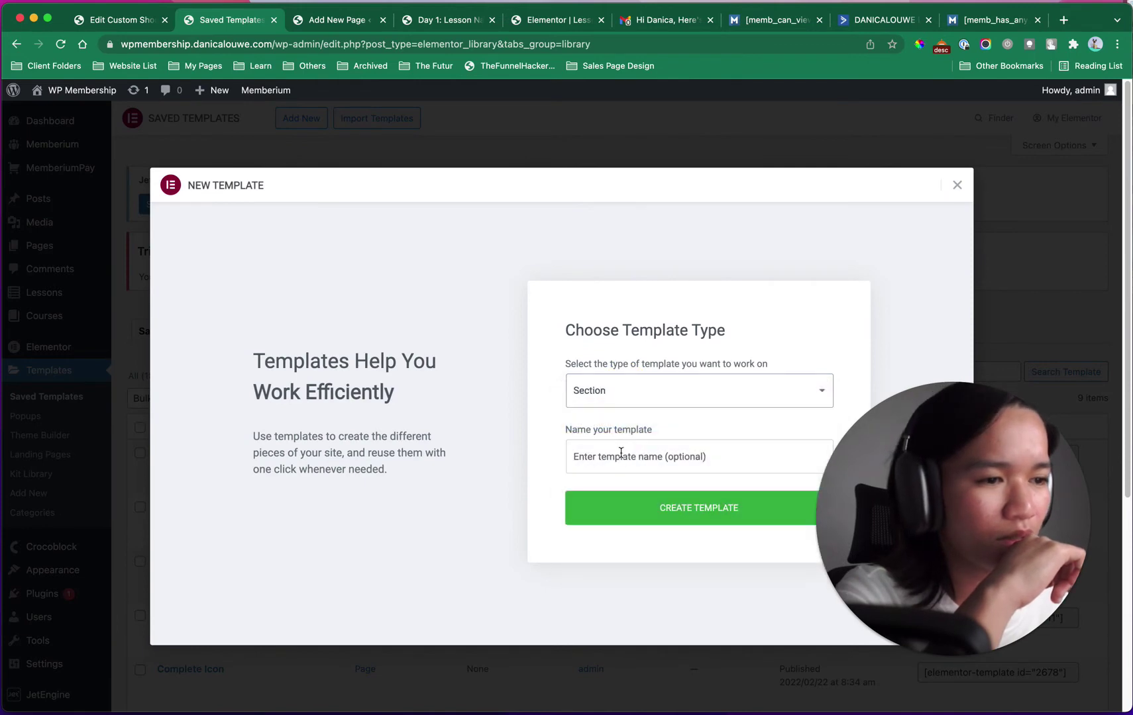
{"action": "left_click", "coordinate": [621, 454]}
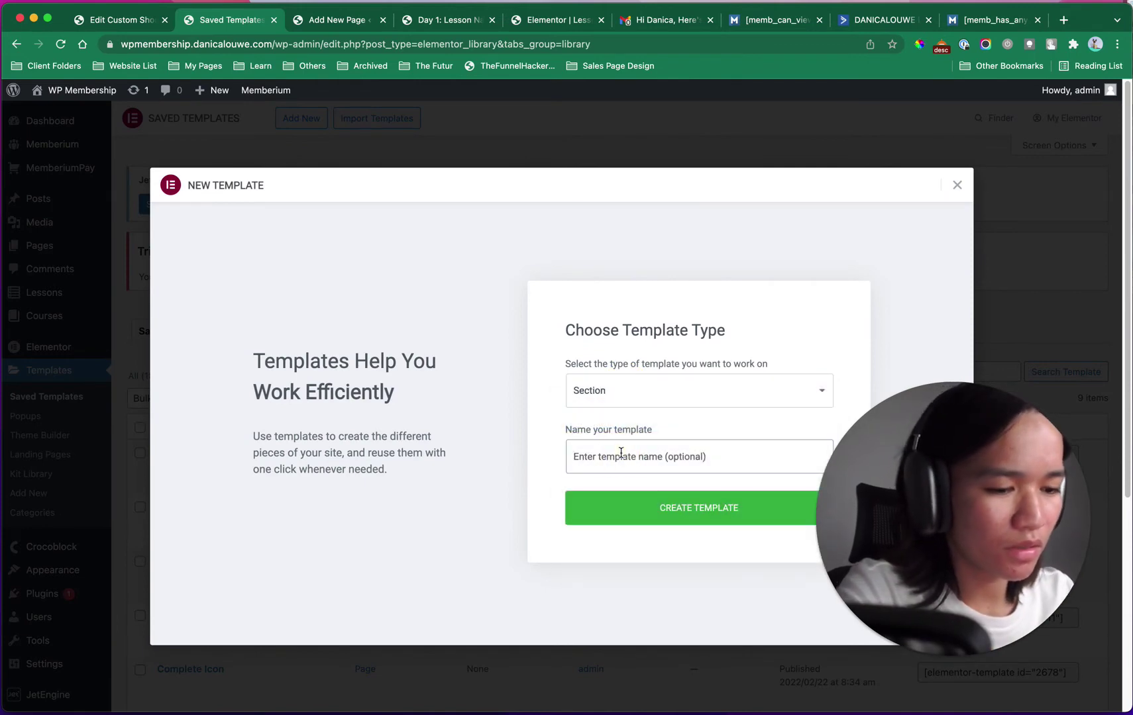
{"action": "type", "text": "Mark"}
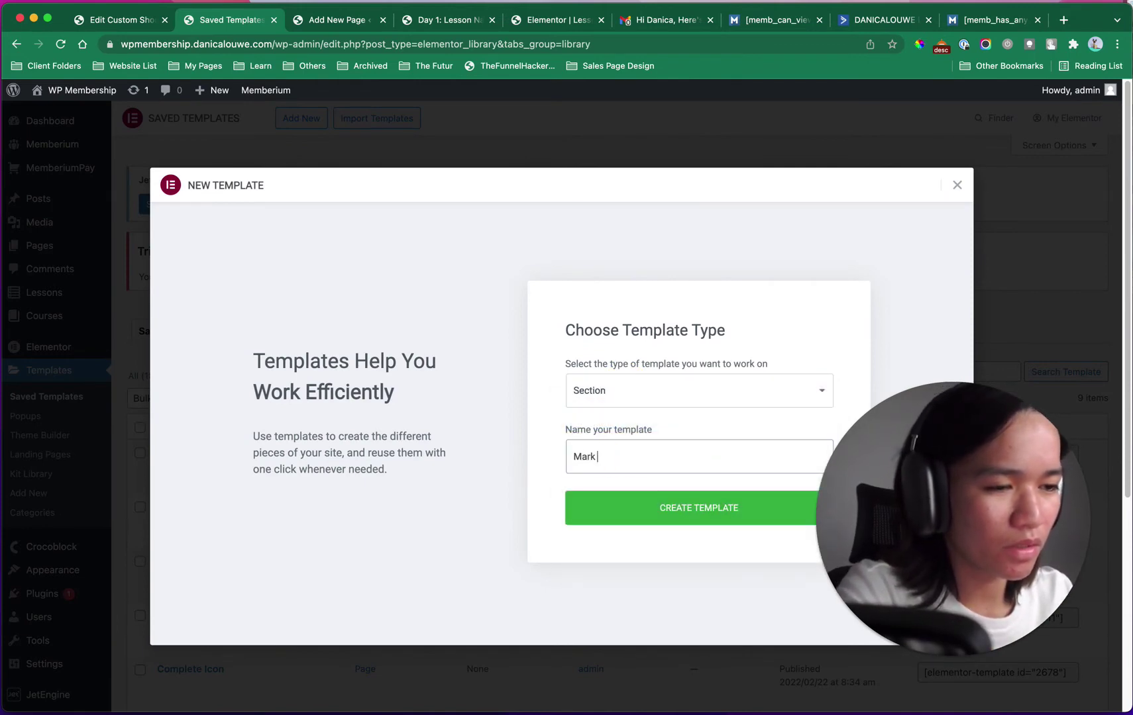
{"action": "type", "text": " Complete"}
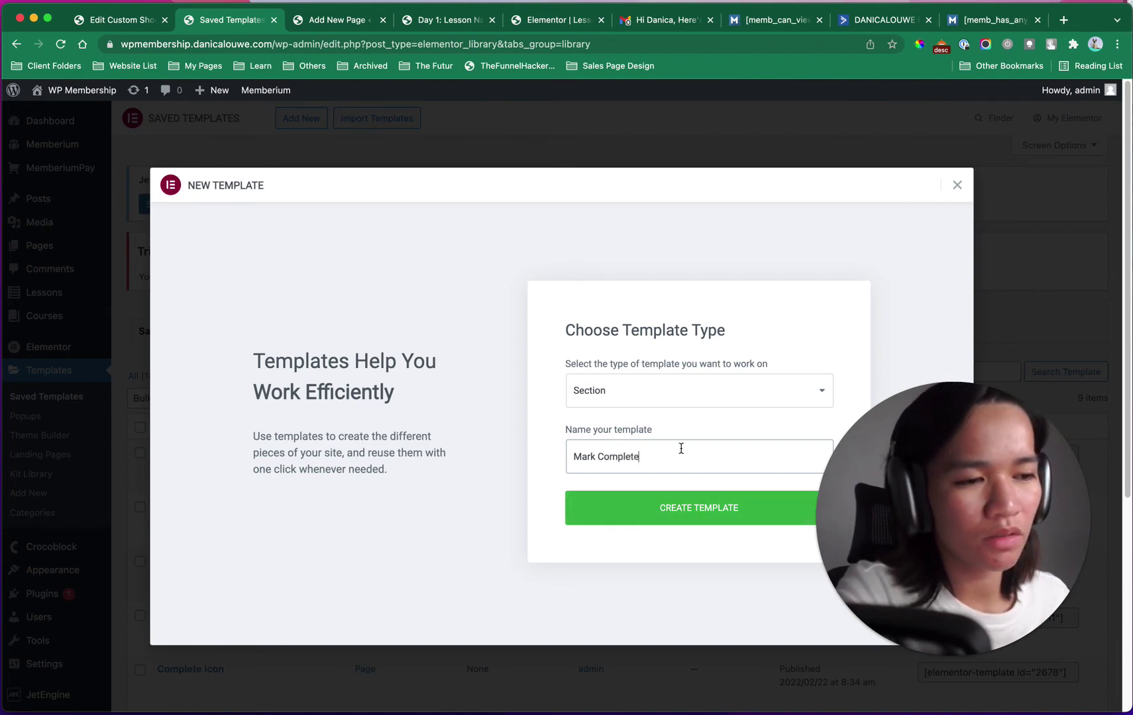
{"action": "type", "text": " Button"}
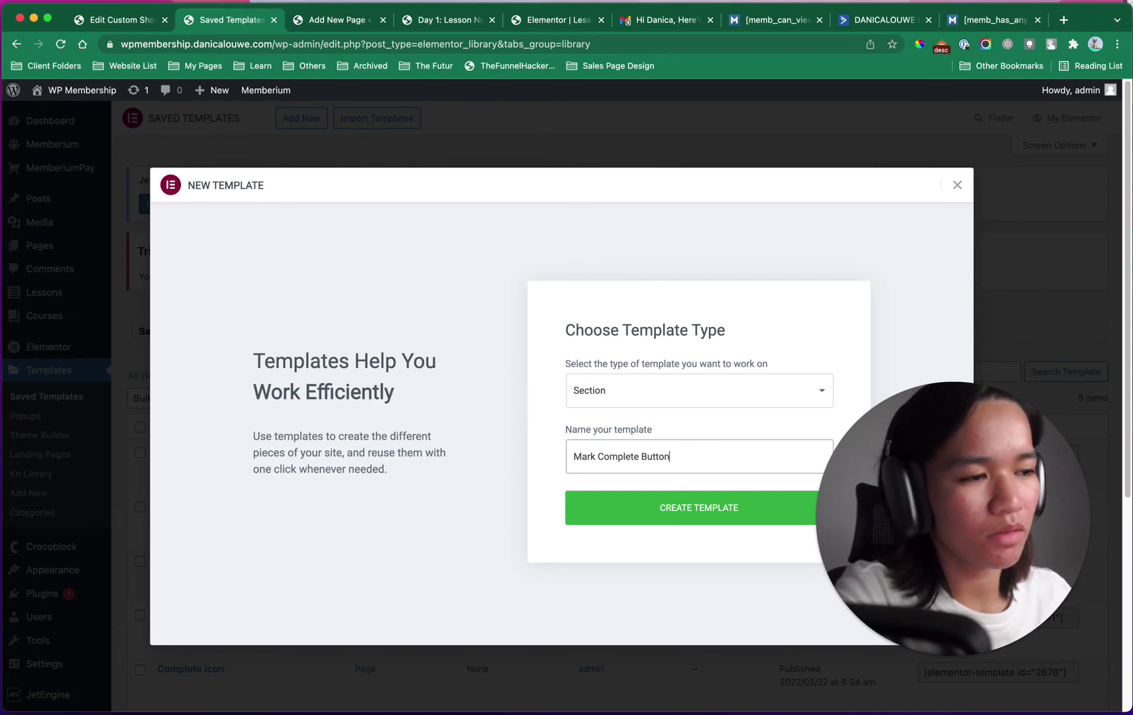
{"action": "left_click", "coordinate": [708, 506]}
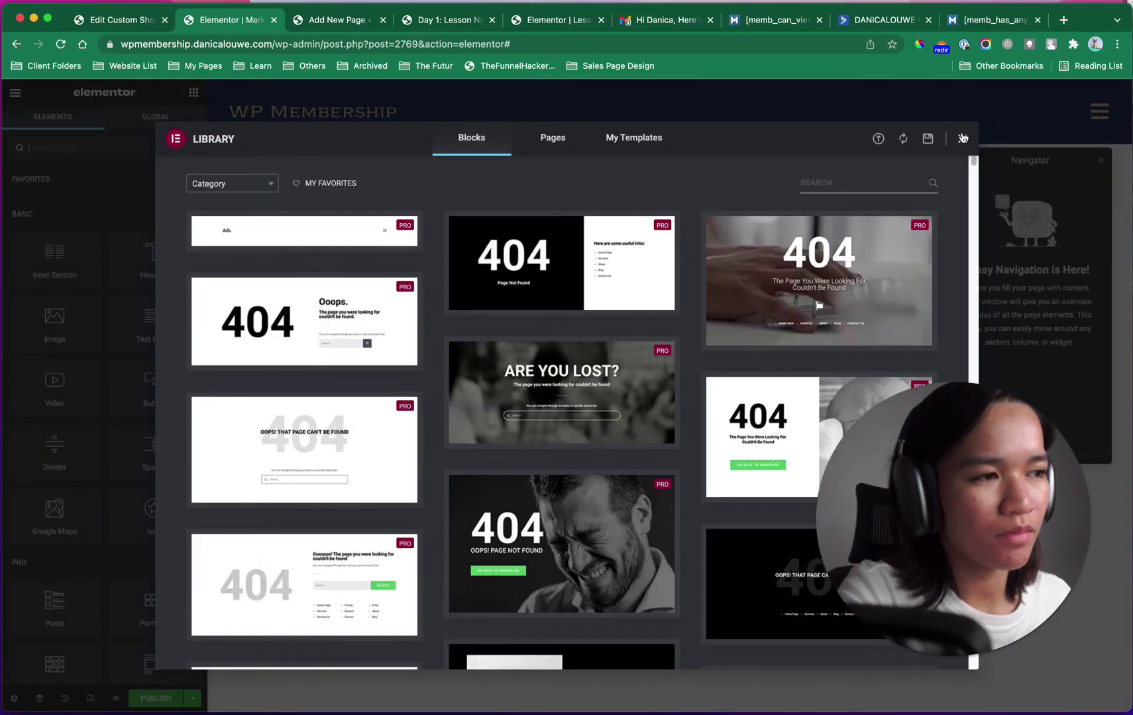
{"action": "left_click", "coordinate": [961, 139]}
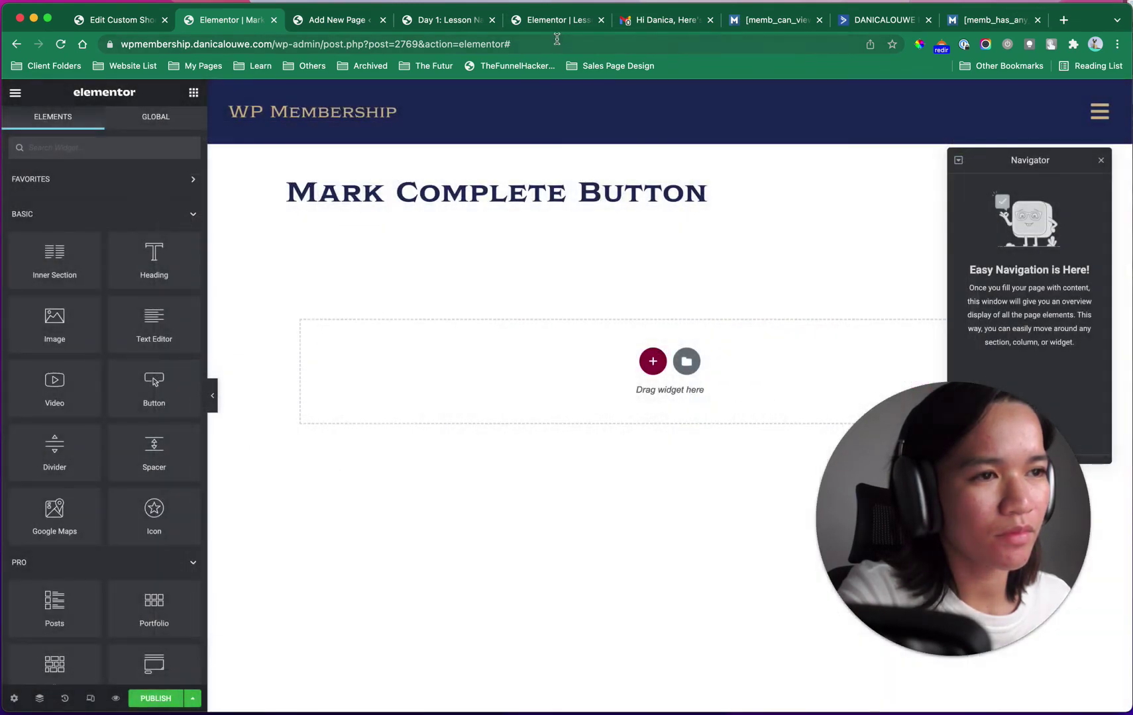
Step: Copy the lesson's Mark Complete widget into the new template and publish it
{"action": "left_click", "coordinate": [531, 26]}
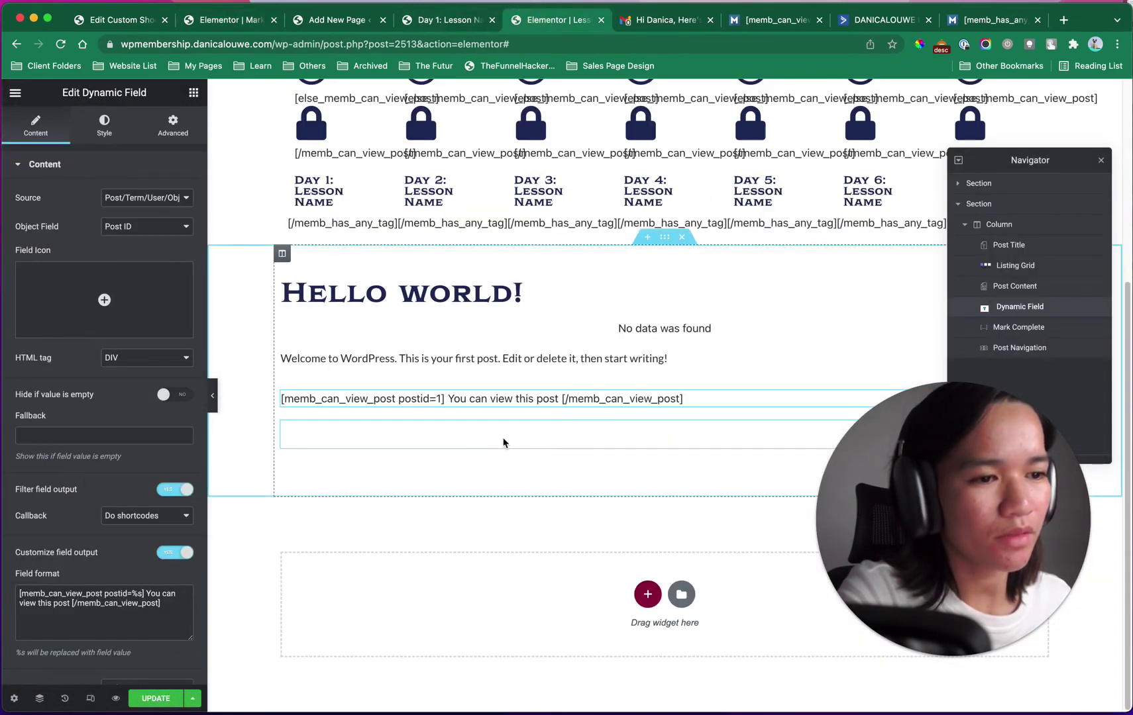
{"action": "right_click", "coordinate": [503, 443]}
{"action": "left_click", "coordinate": [550, 496]}
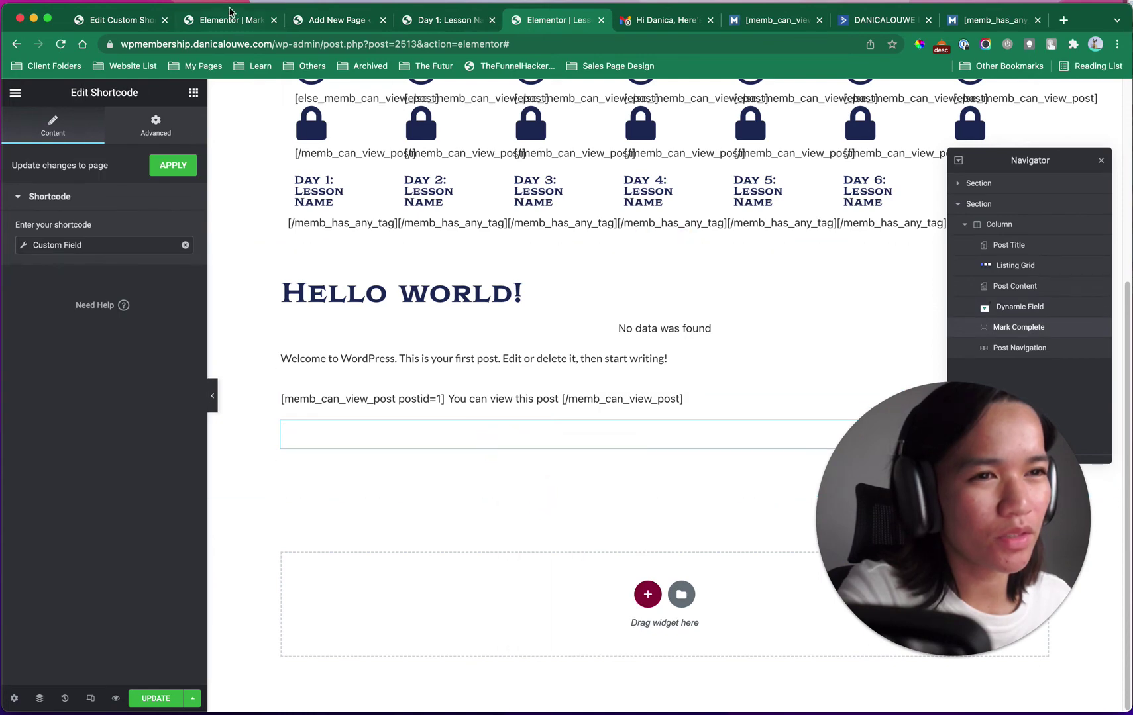
{"action": "left_click", "coordinate": [232, 24]}
{"action": "right_click", "coordinate": [425, 381]}
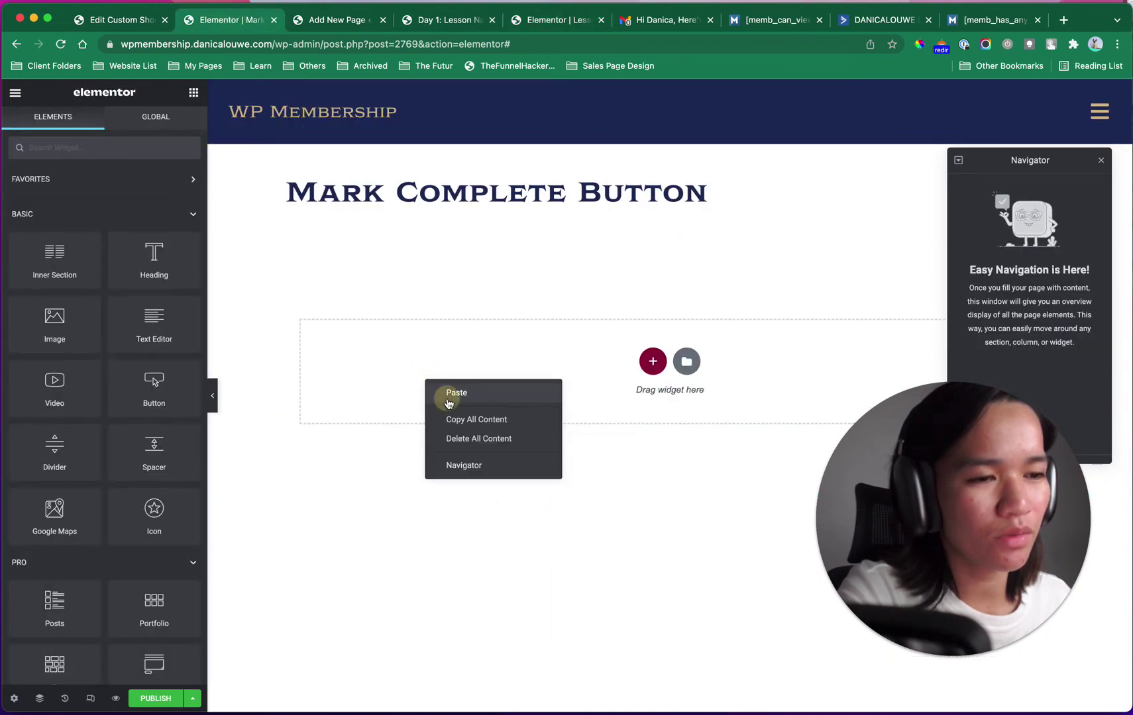
{"action": "left_click", "coordinate": [447, 398]}
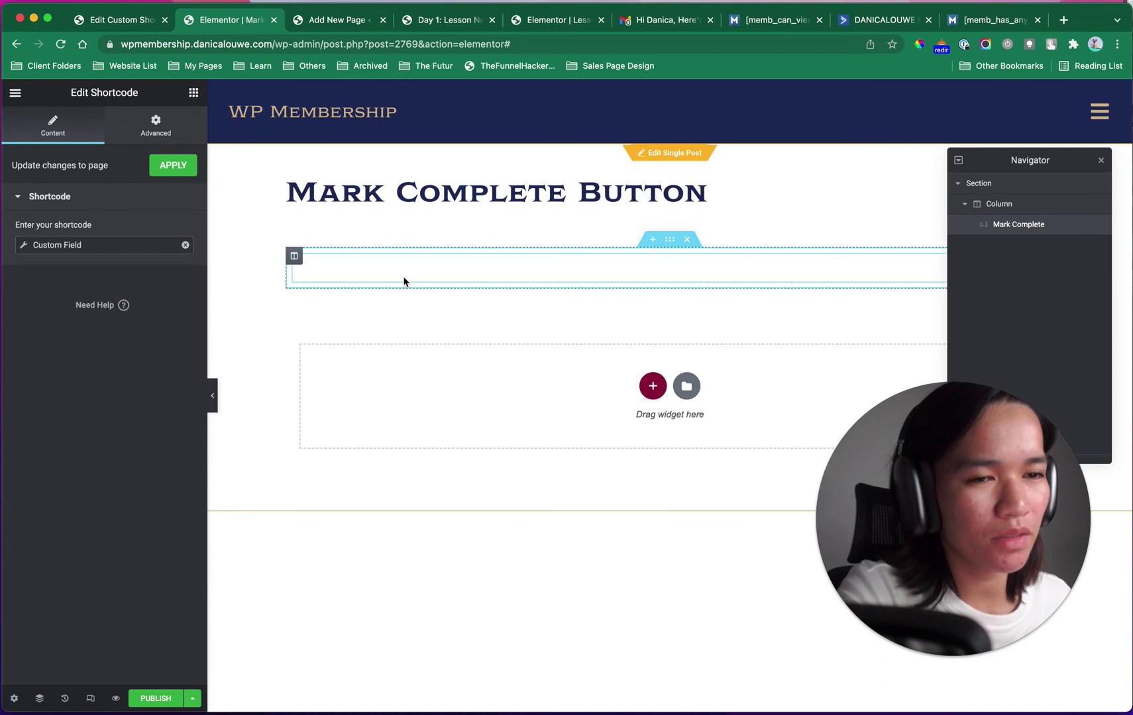
{"action": "left_click", "coordinate": [148, 701]}
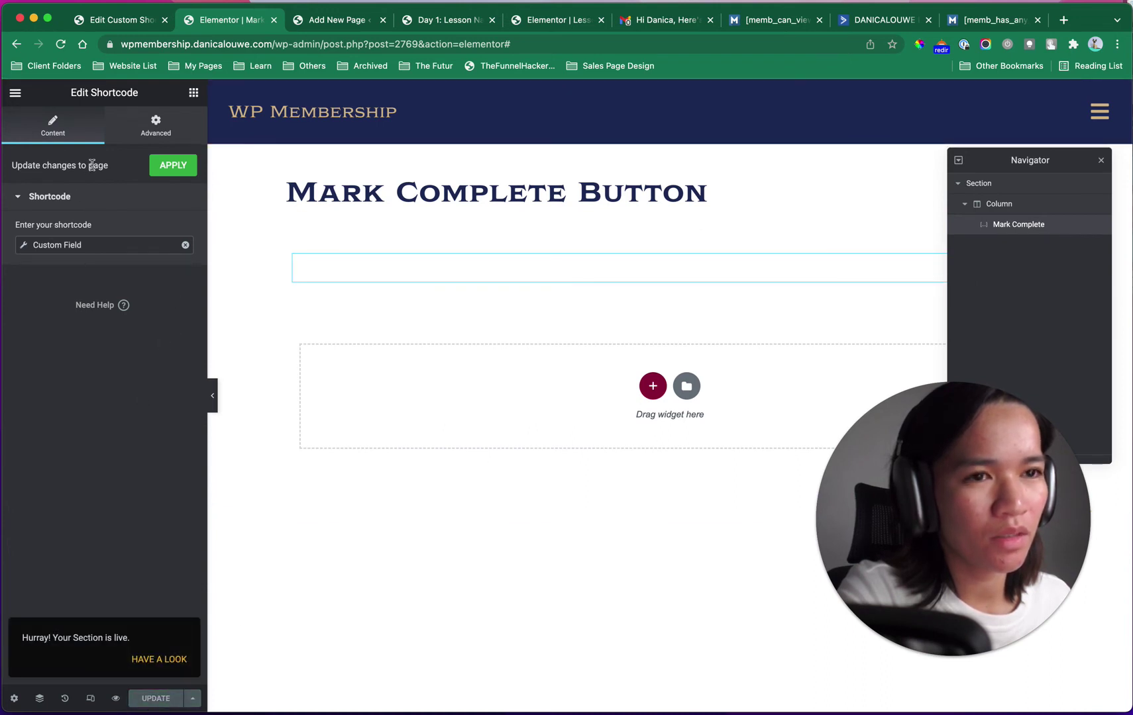
Step: Copy the Mark Complete Button template's [elementor-template id="2769"] shortcode from Saved Templates
{"action": "left_click", "coordinate": [116, 21]}
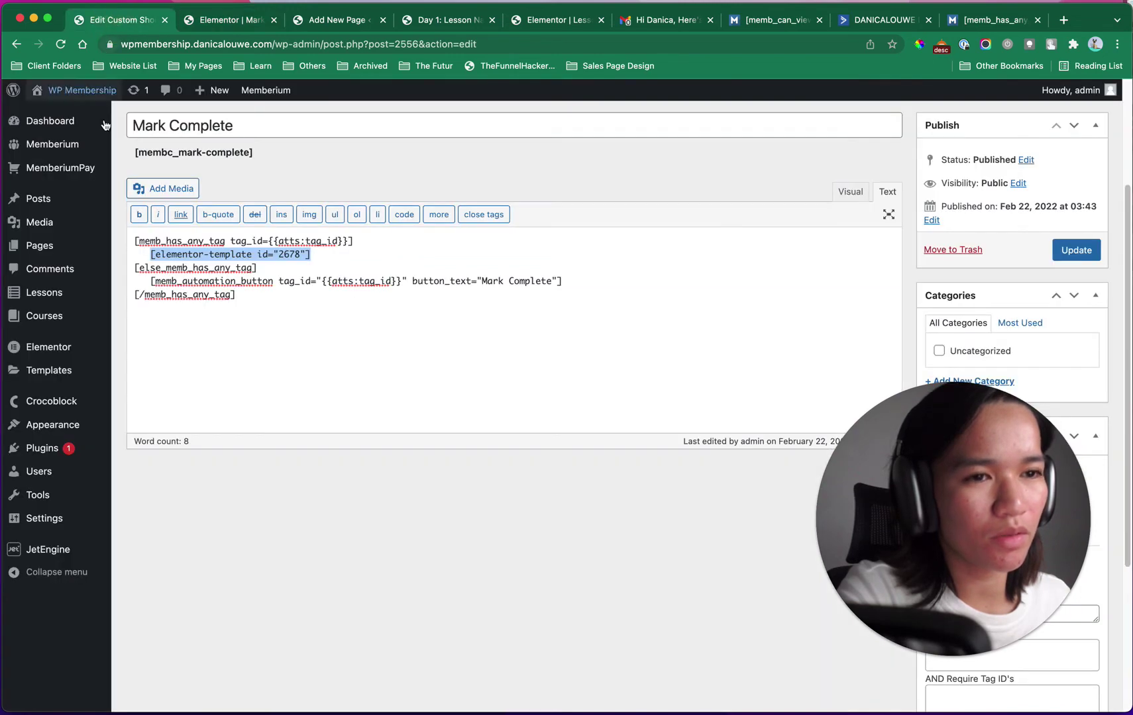
{"action": "mouse_move", "coordinate": [68, 360]}
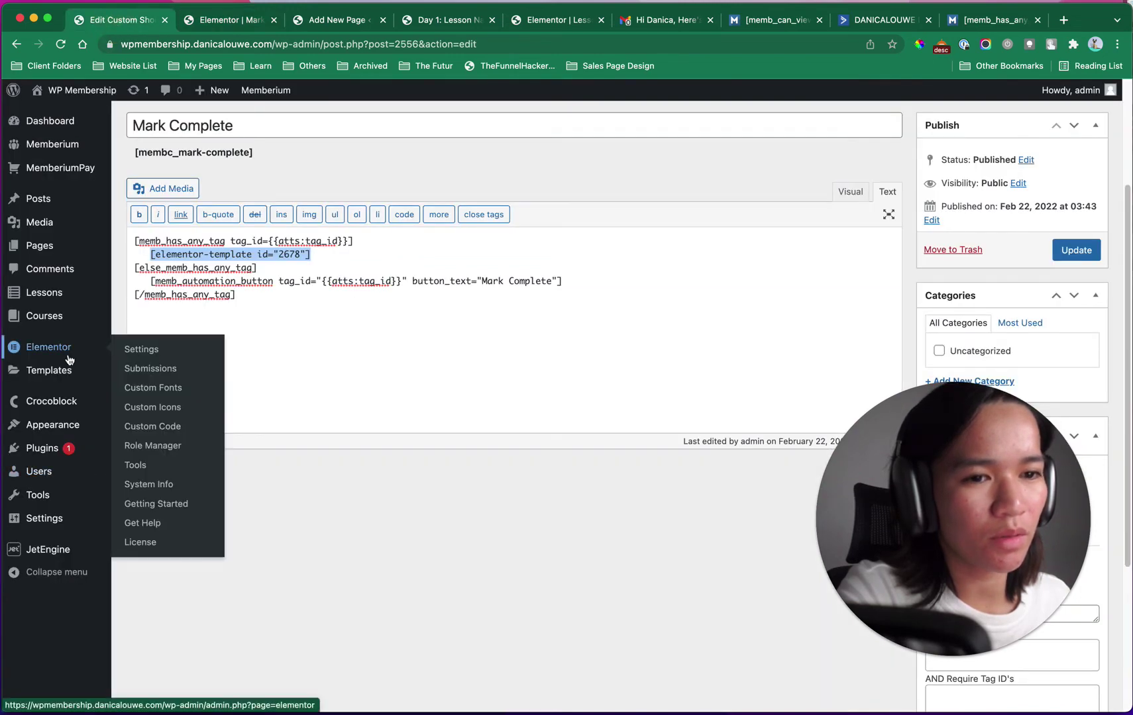
{"action": "left_click", "coordinate": [164, 371]}
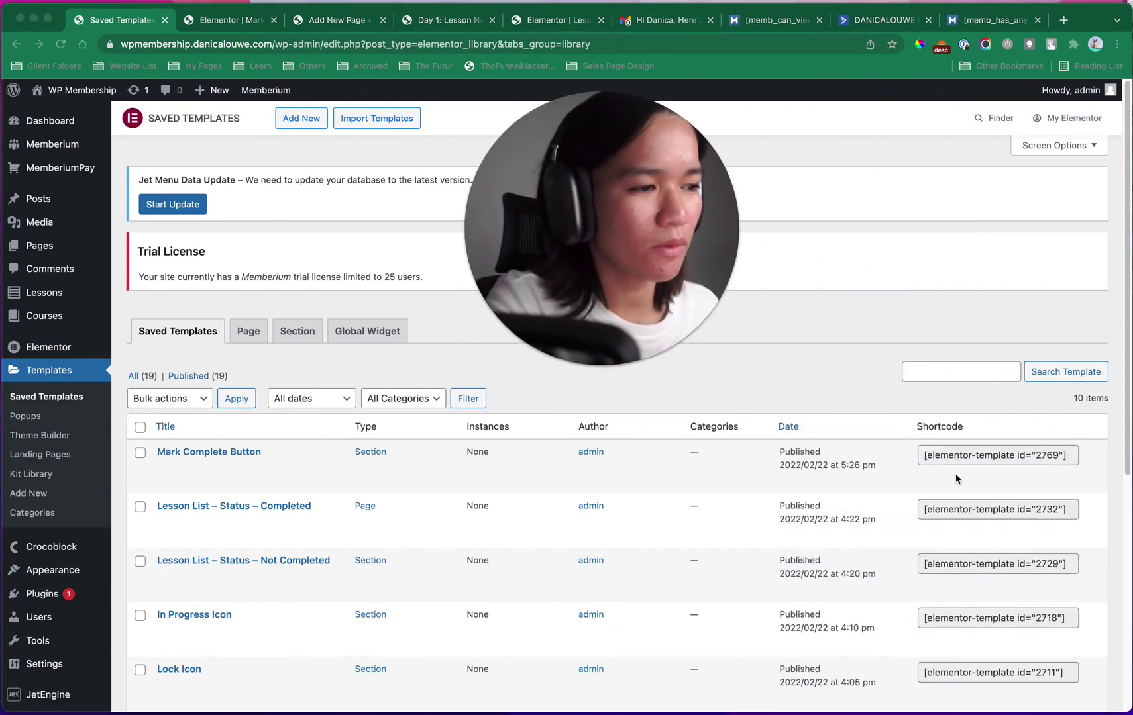
{"action": "left_click", "coordinate": [980, 457]}
{"action": "key", "text": "super+c"}
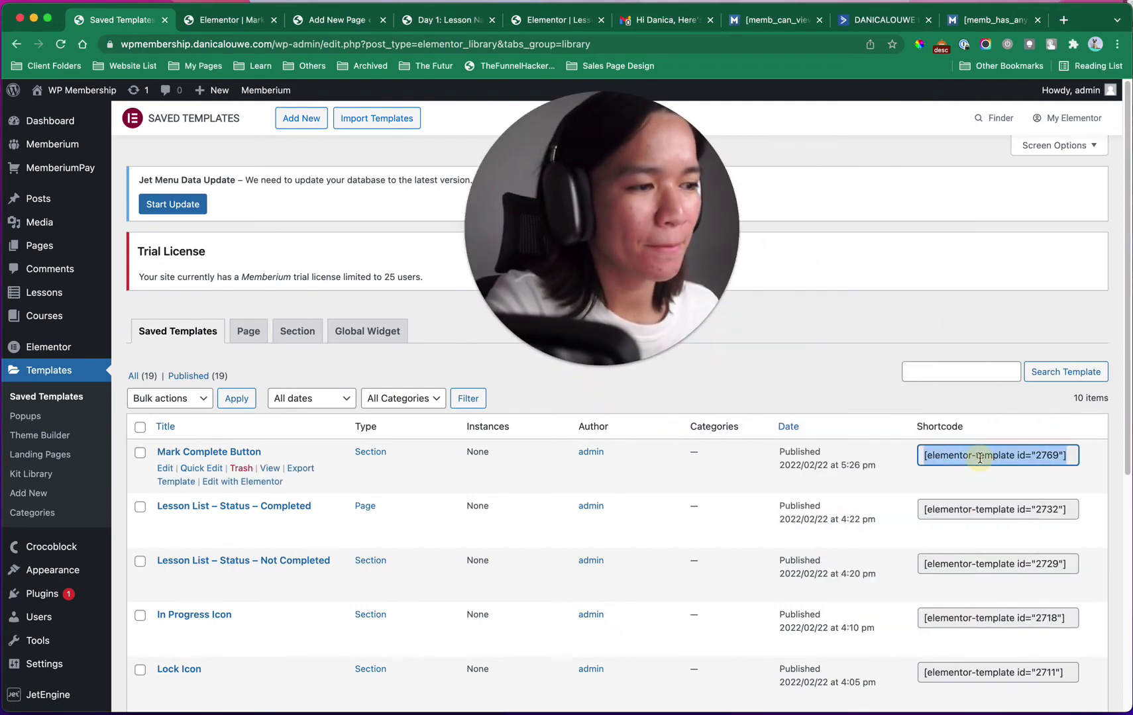
{"action": "left_click", "coordinate": [537, 20]}
Step: Delete the Mark Complete widget, paste the shortcode over 'You can view this post', and update
{"action": "left_click_drag", "start_coordinate": [596, 247], "coordinate": [762, 556]}
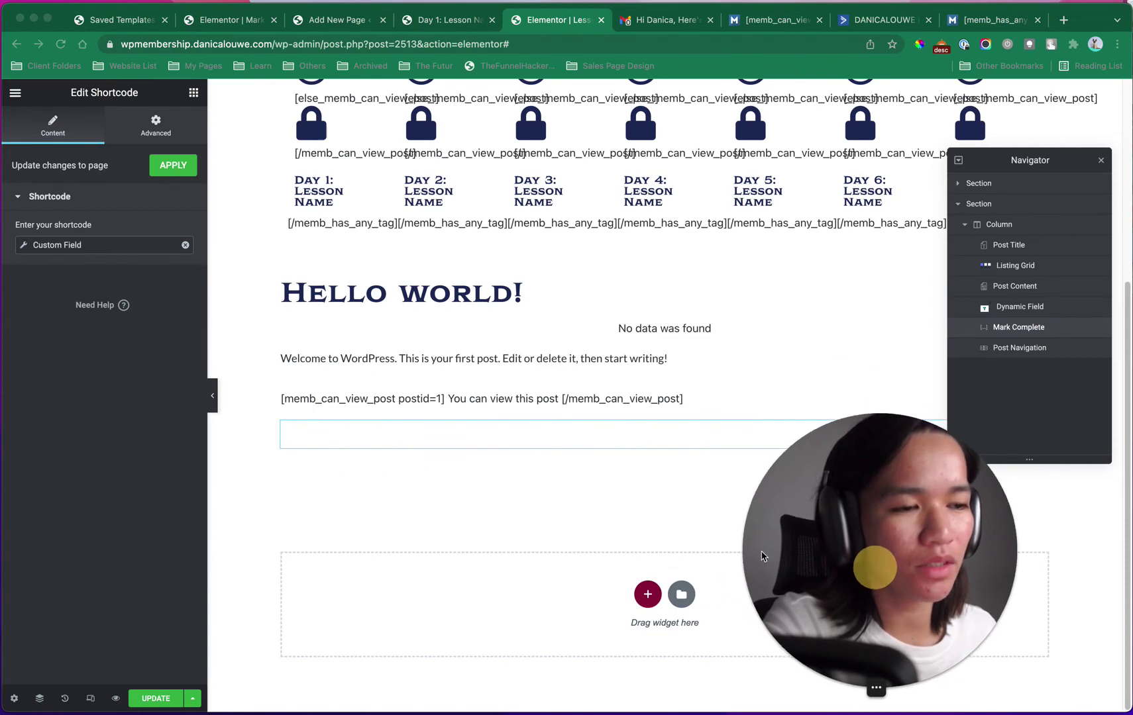
{"action": "right_click", "coordinate": [567, 440]}
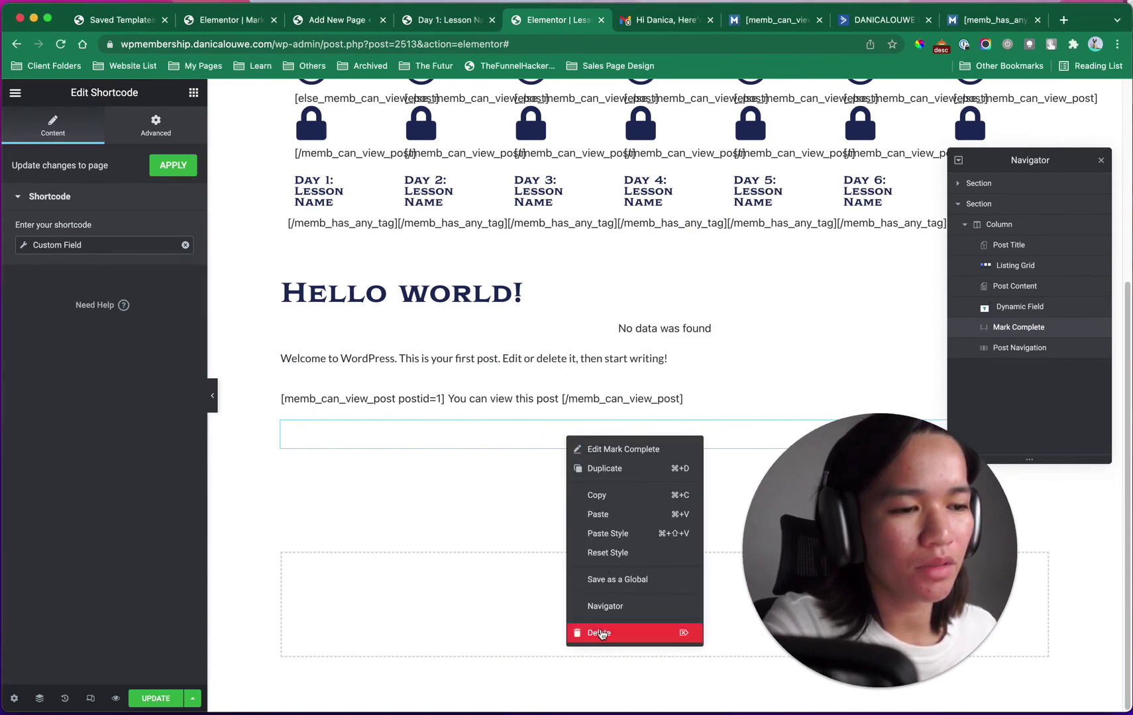
{"action": "left_click", "coordinate": [600, 634]}
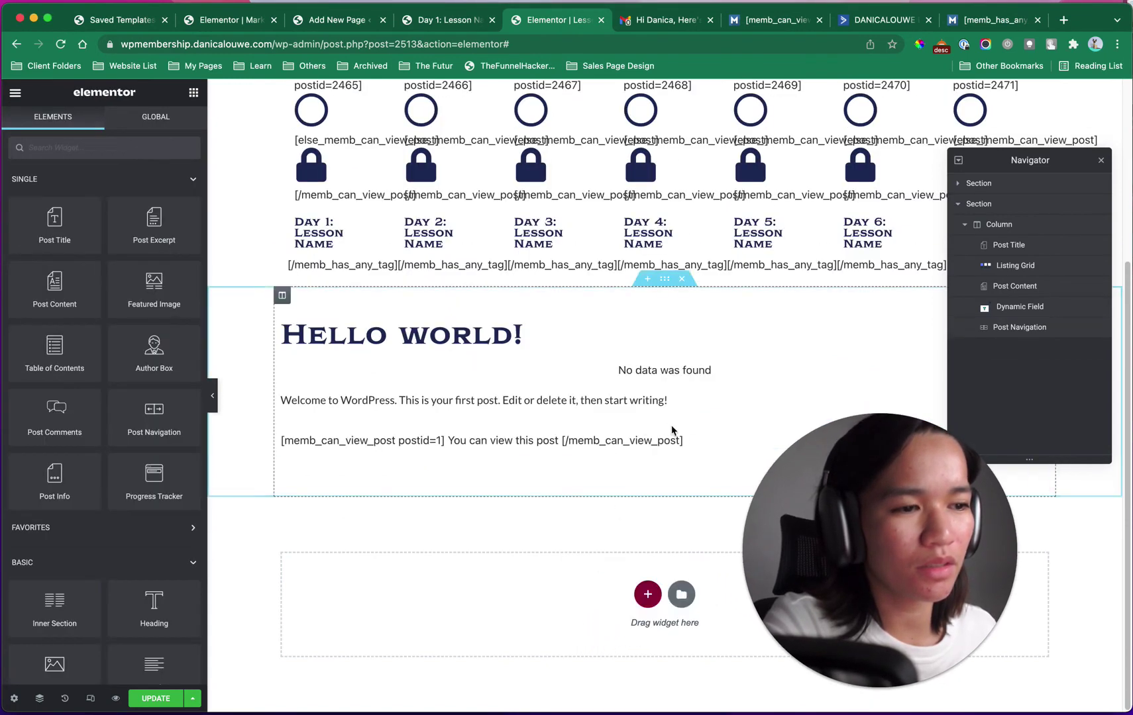
{"action": "left_click", "coordinate": [703, 446]}
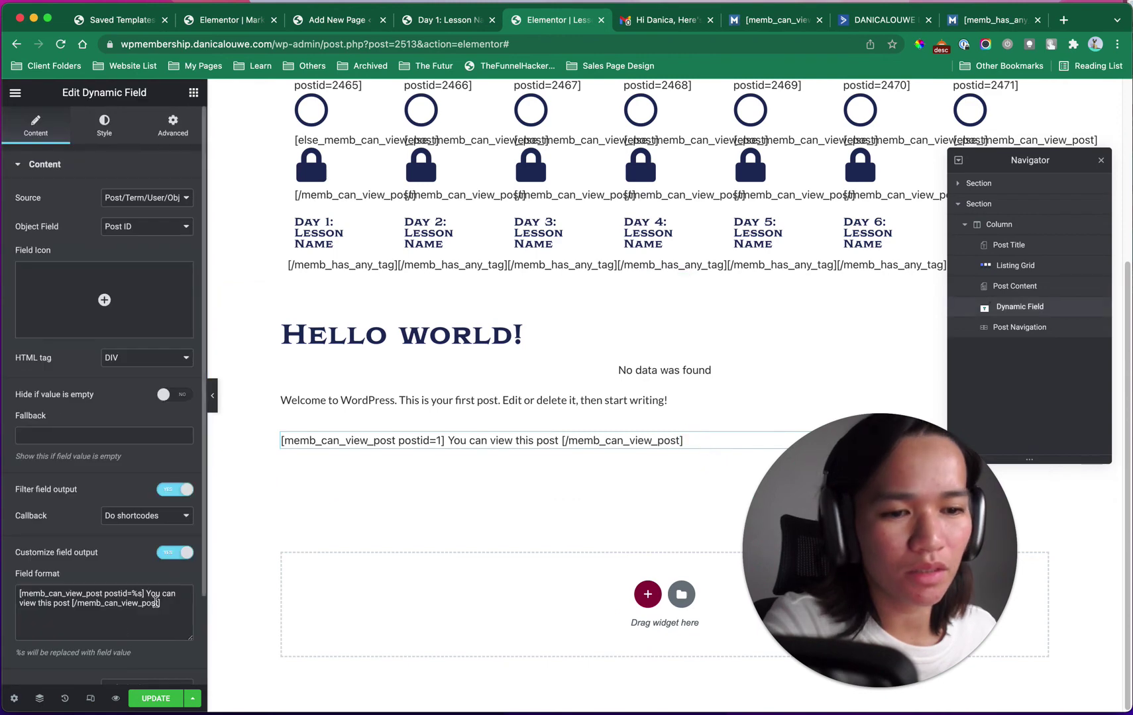
{"action": "left_click_drag", "start_coordinate": [147, 593], "coordinate": [72, 603]}
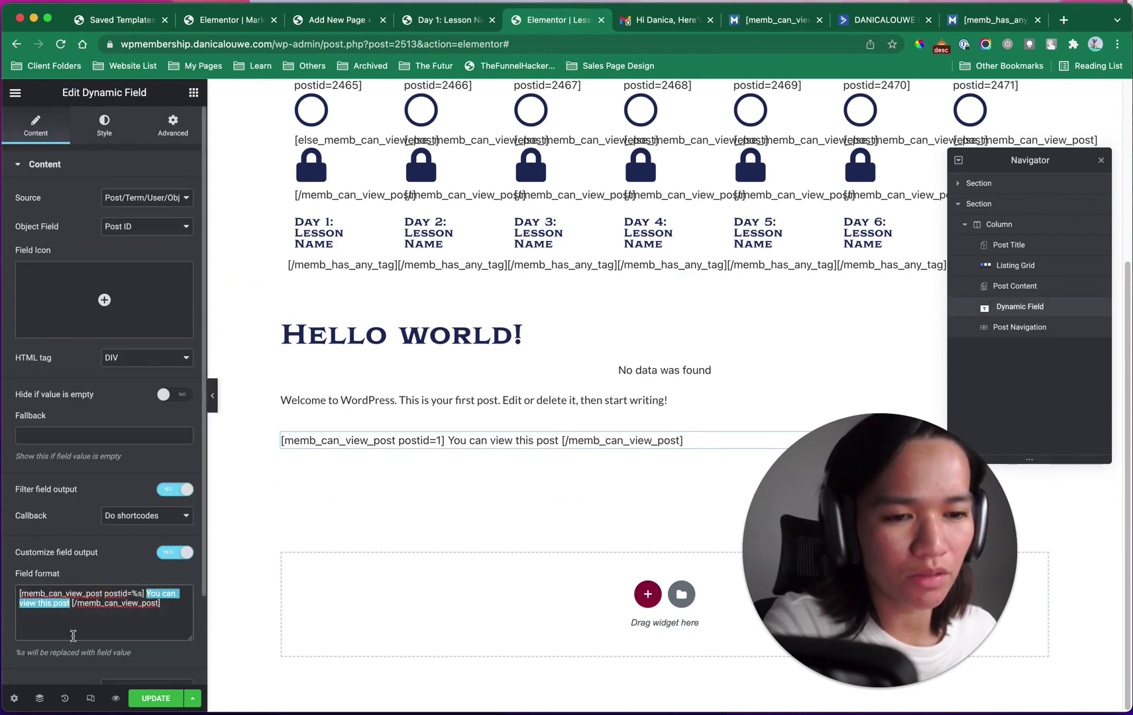
{"action": "key", "text": "super+v"}
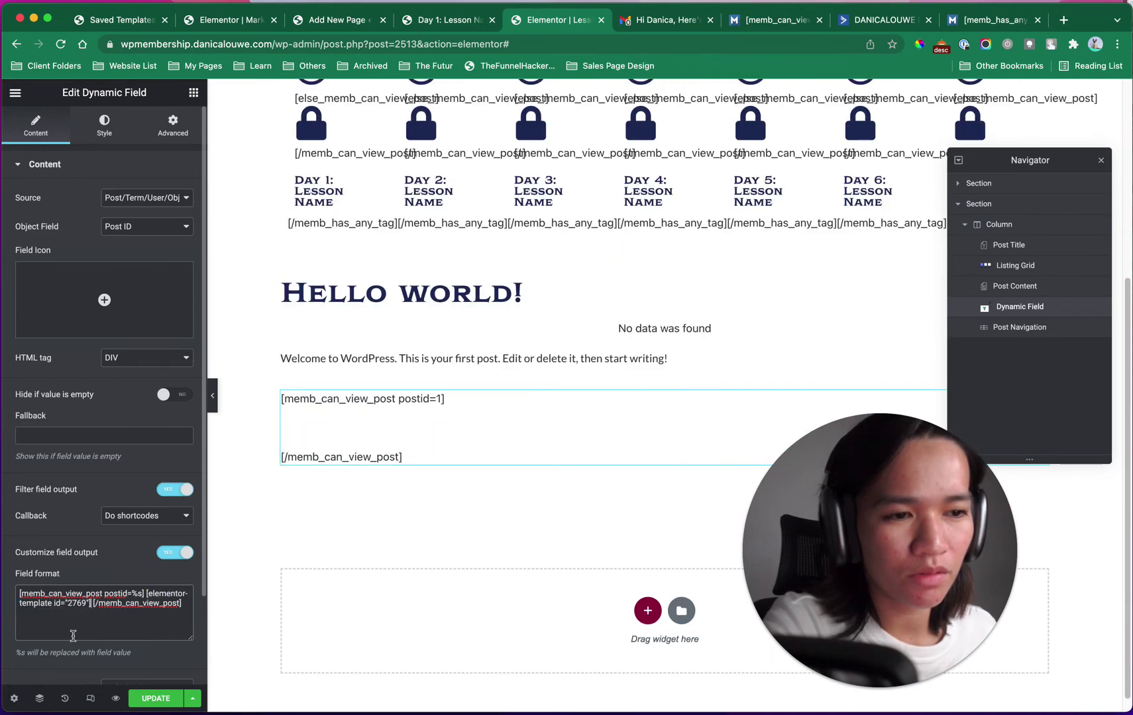
{"action": "left_click", "coordinate": [159, 698]}
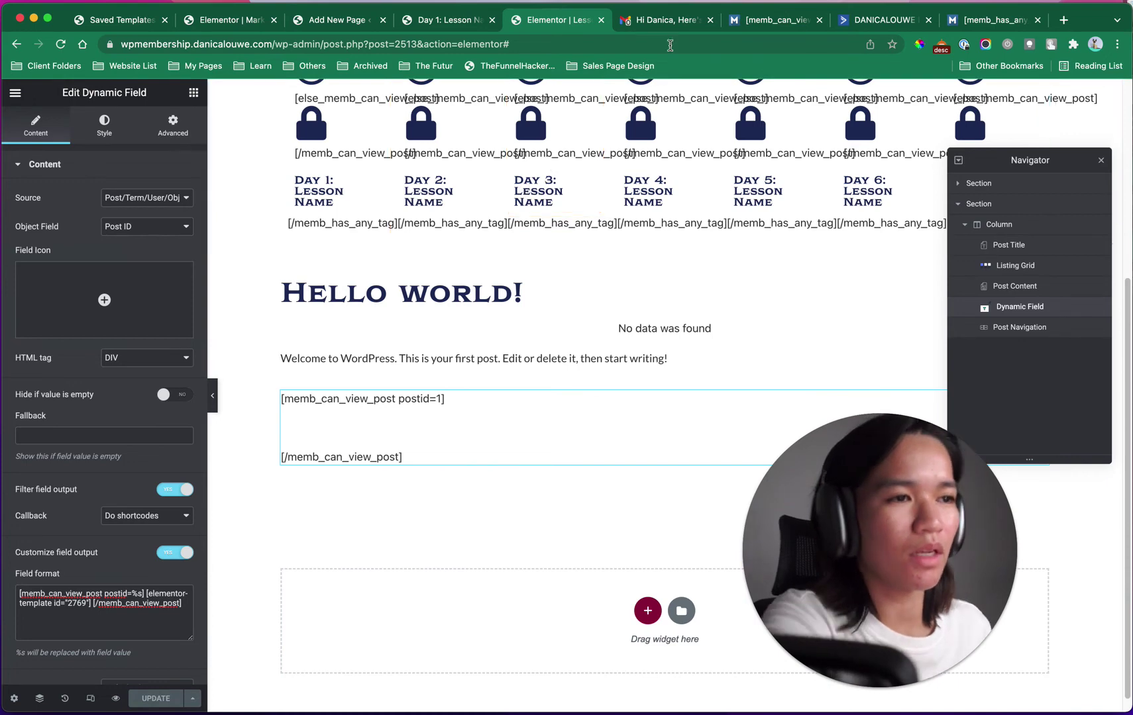
{"action": "left_click", "coordinate": [456, 23]}
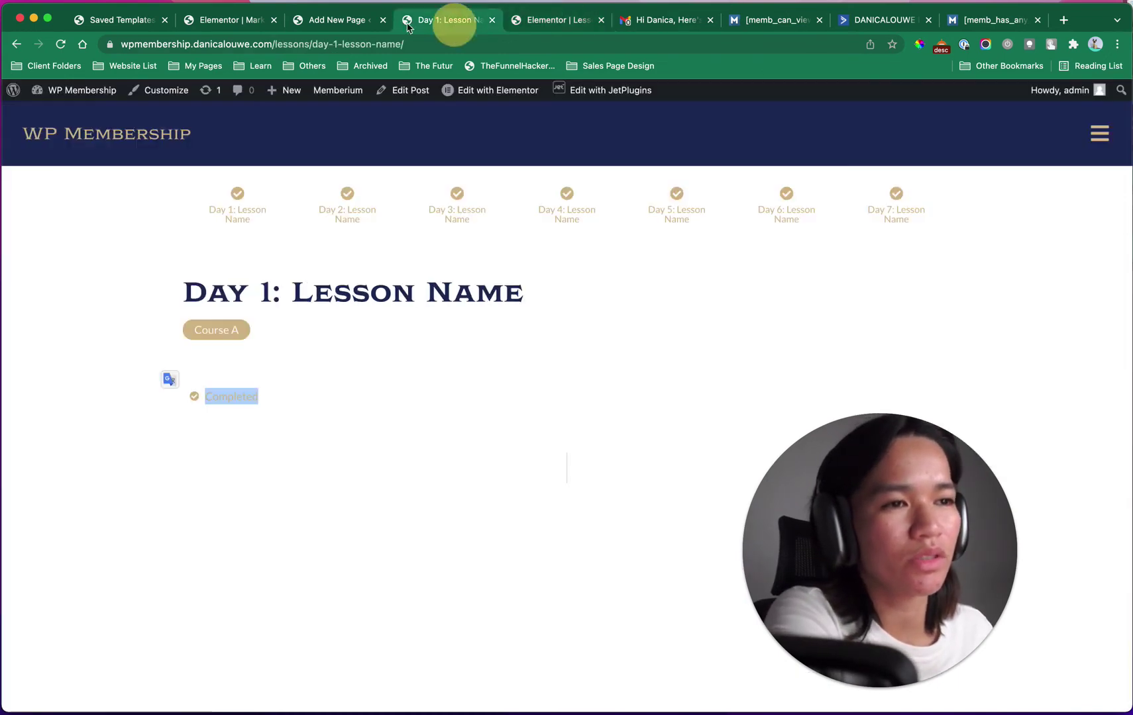
Step: Reload the member's Day 2 lesson to confirm it's still locked, then open Day 1 from the tracker
{"action": "left_click", "coordinate": [60, 44]}
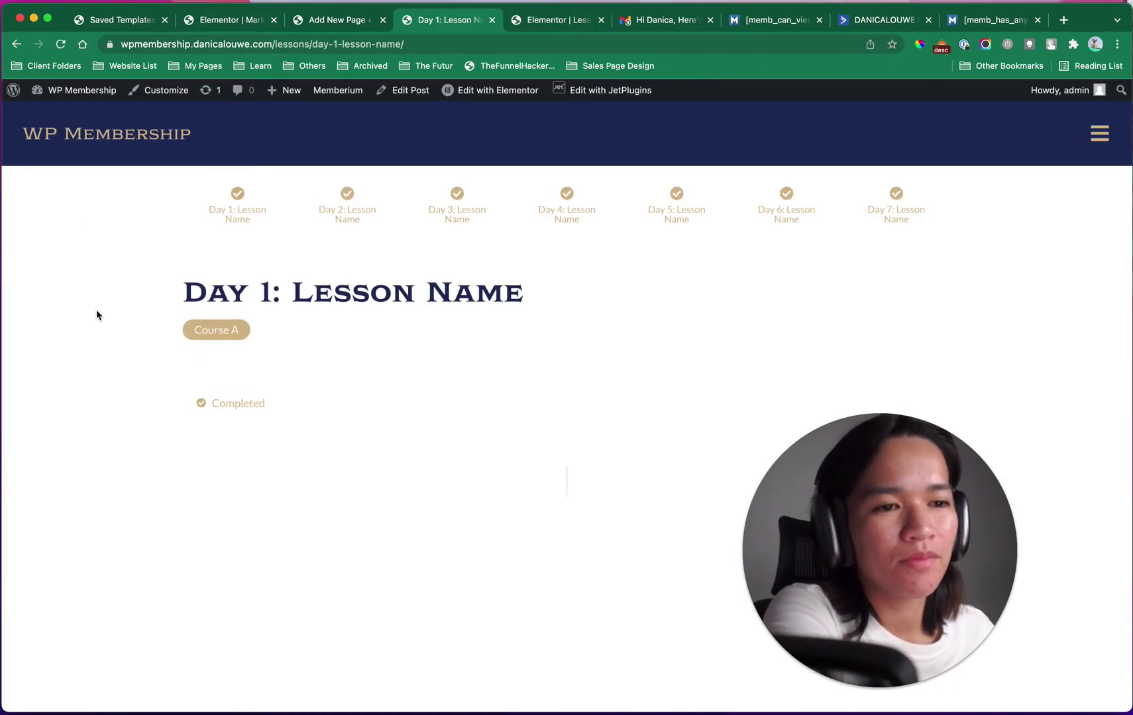
{"action": "key", "text": "ctrl+Up"}
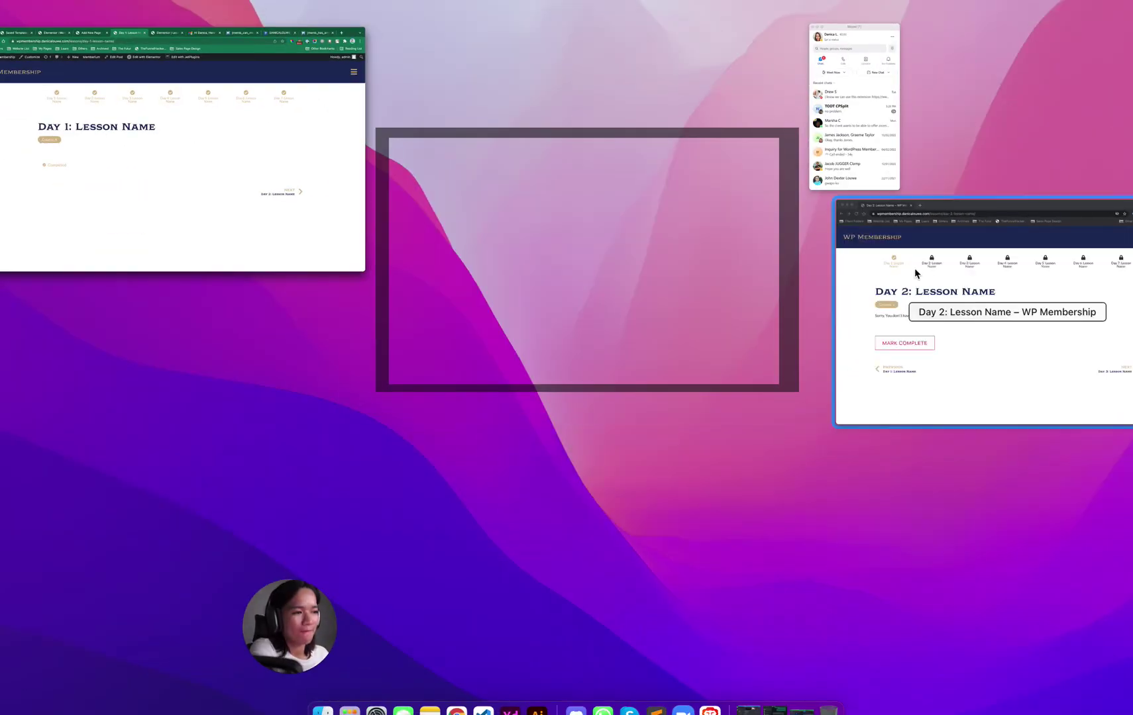
{"action": "left_click", "coordinate": [944, 283]}
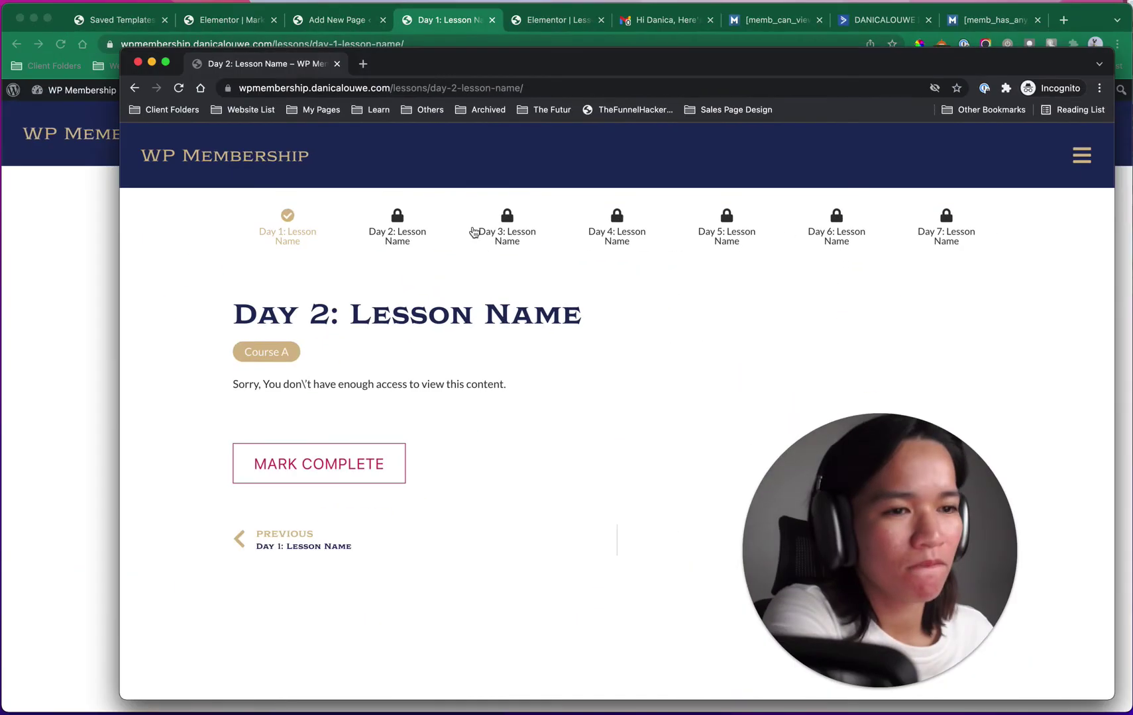
{"action": "left_click", "coordinate": [178, 90]}
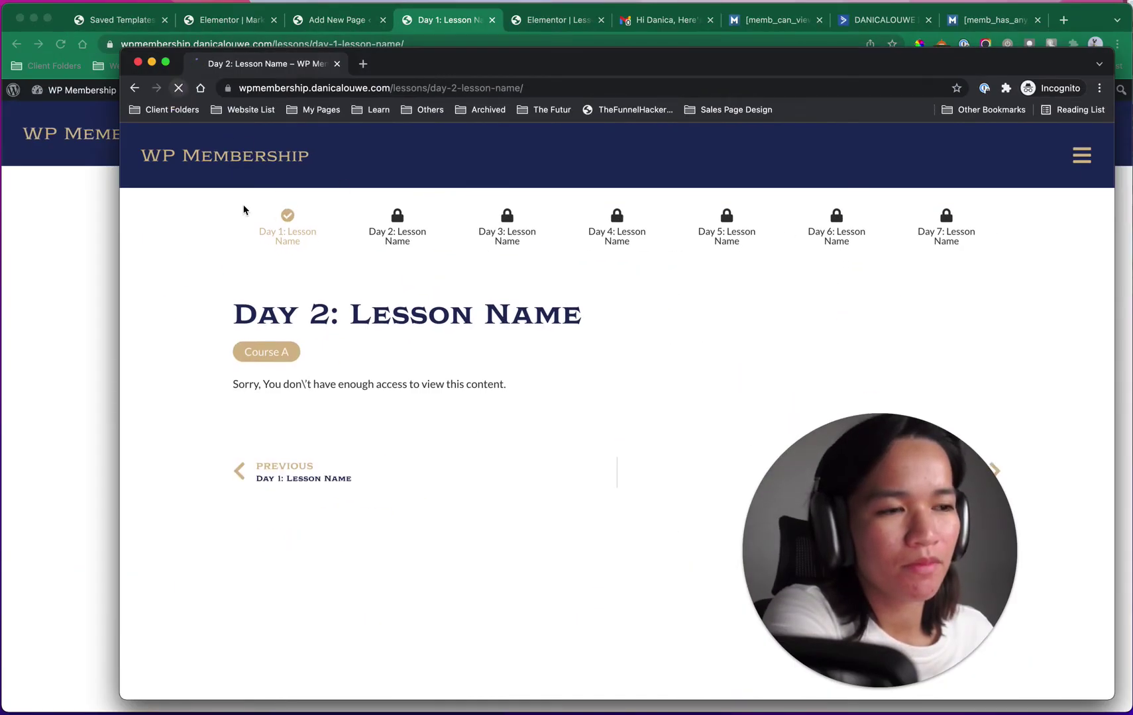
{"action": "left_click", "coordinate": [290, 222]}
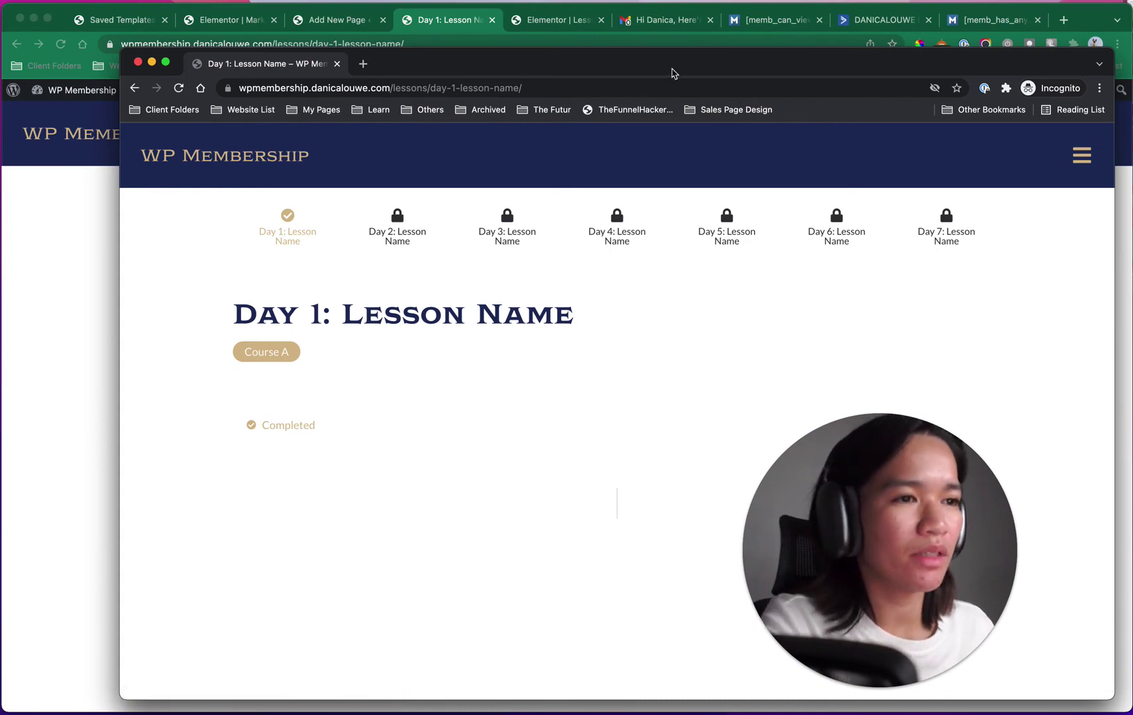
{"action": "left_click", "coordinate": [728, 25]}
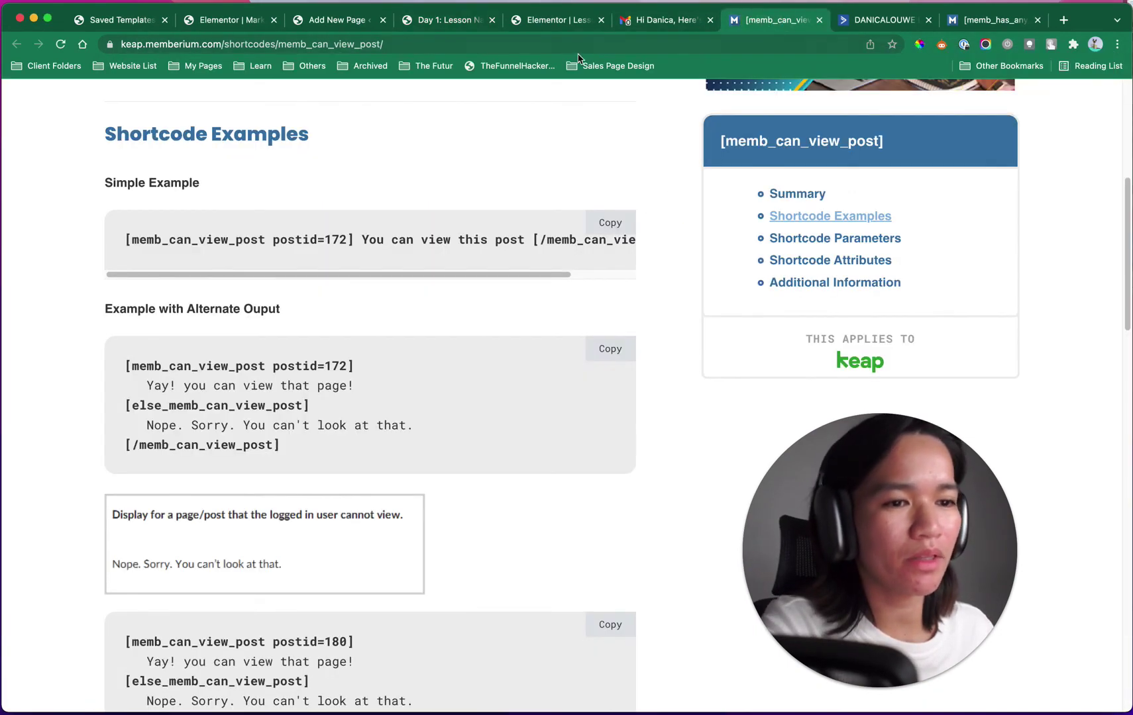
Step: Reload the member's contact and add the Drip > 7DFT Course A > Day 2 tag
{"action": "left_click", "coordinate": [890, 24]}
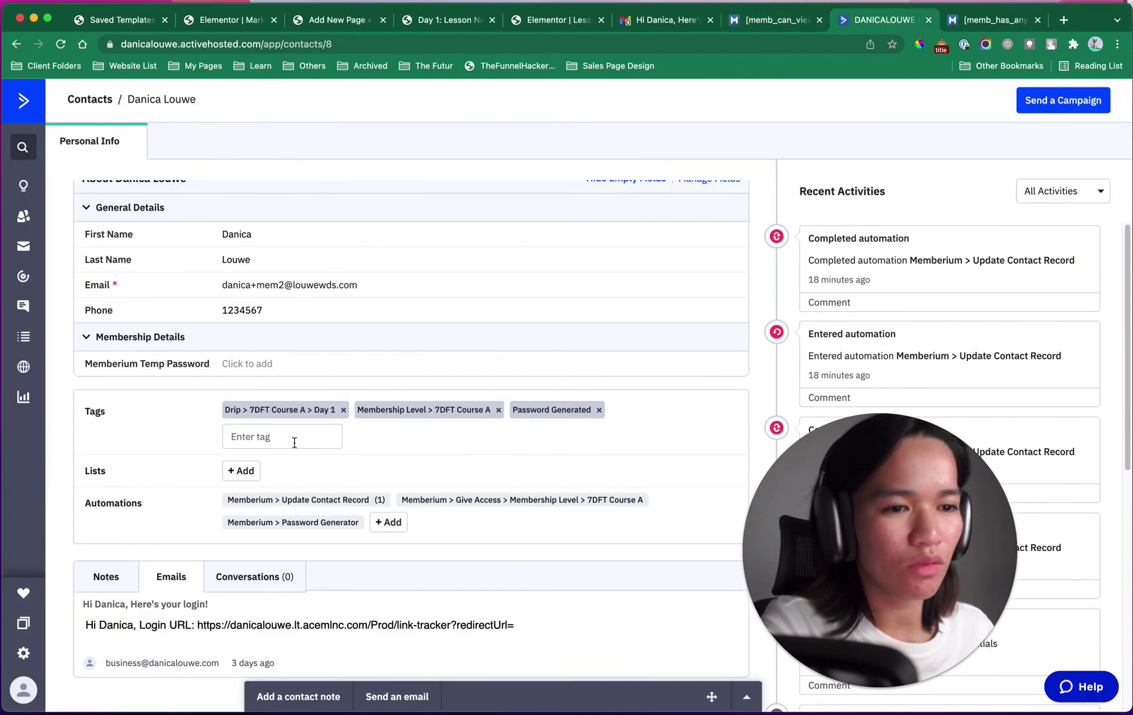
{"action": "left_click", "coordinate": [59, 47]}
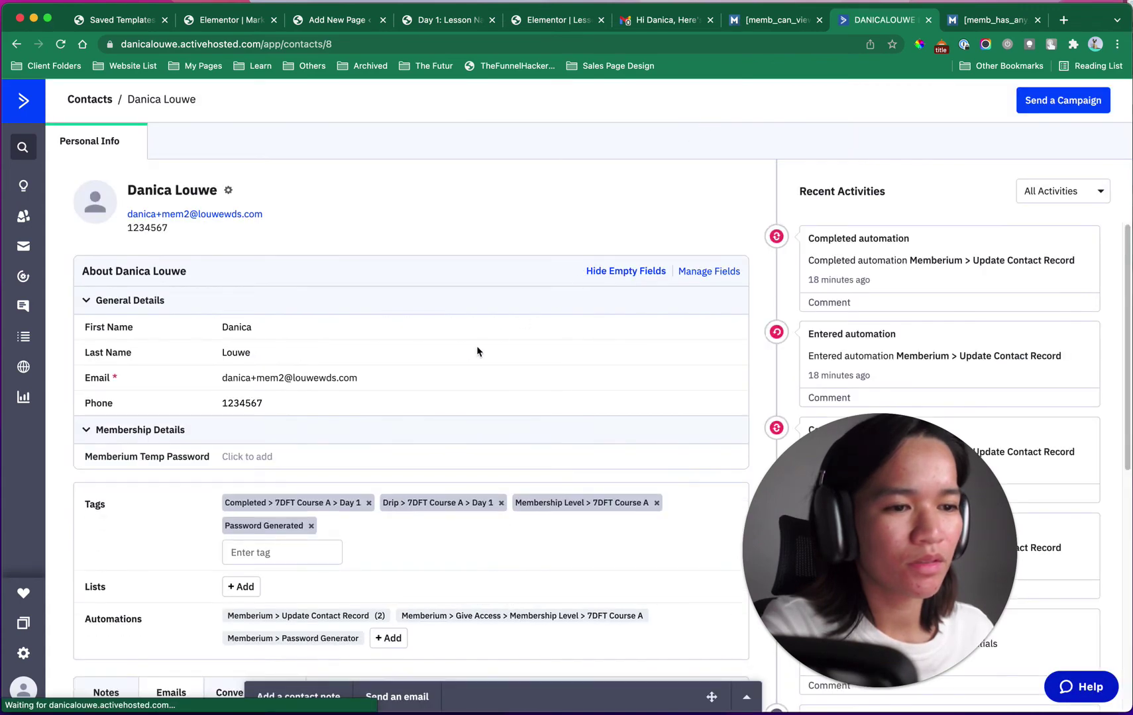
{"action": "scroll", "coordinate": [480, 349], "scroll_direction": "down", "scroll_amount": 3}
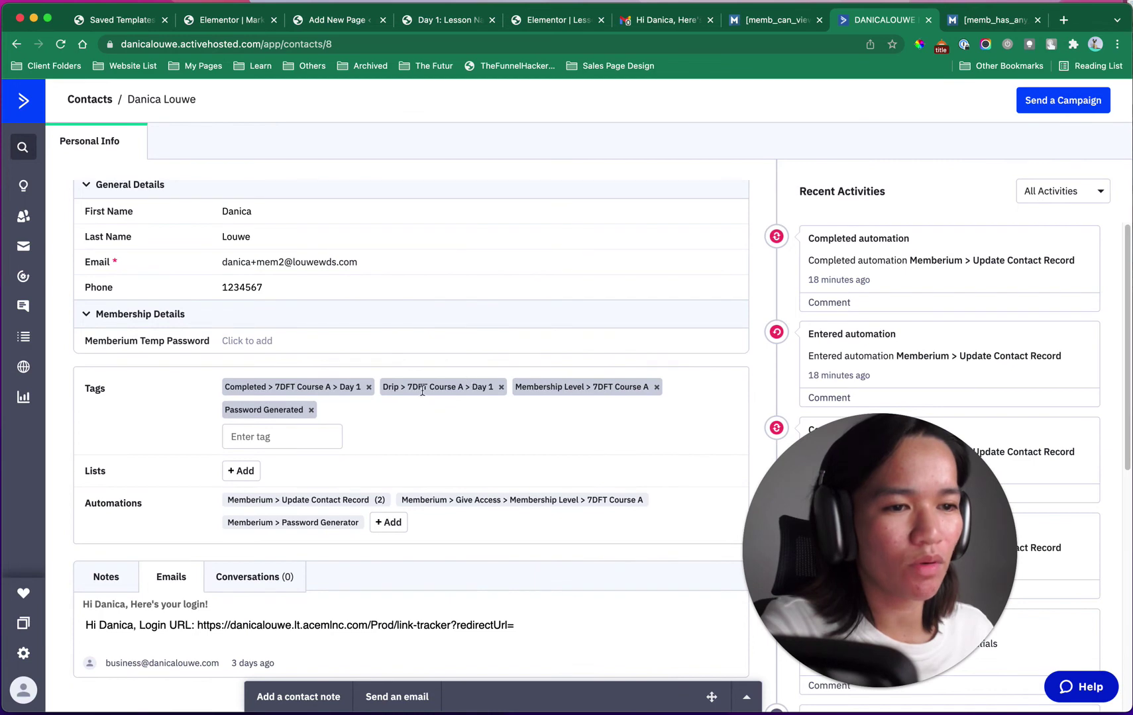
{"action": "left_click", "coordinate": [293, 435]}
{"action": "type", "text": "drip > 7DFT Course A >"}
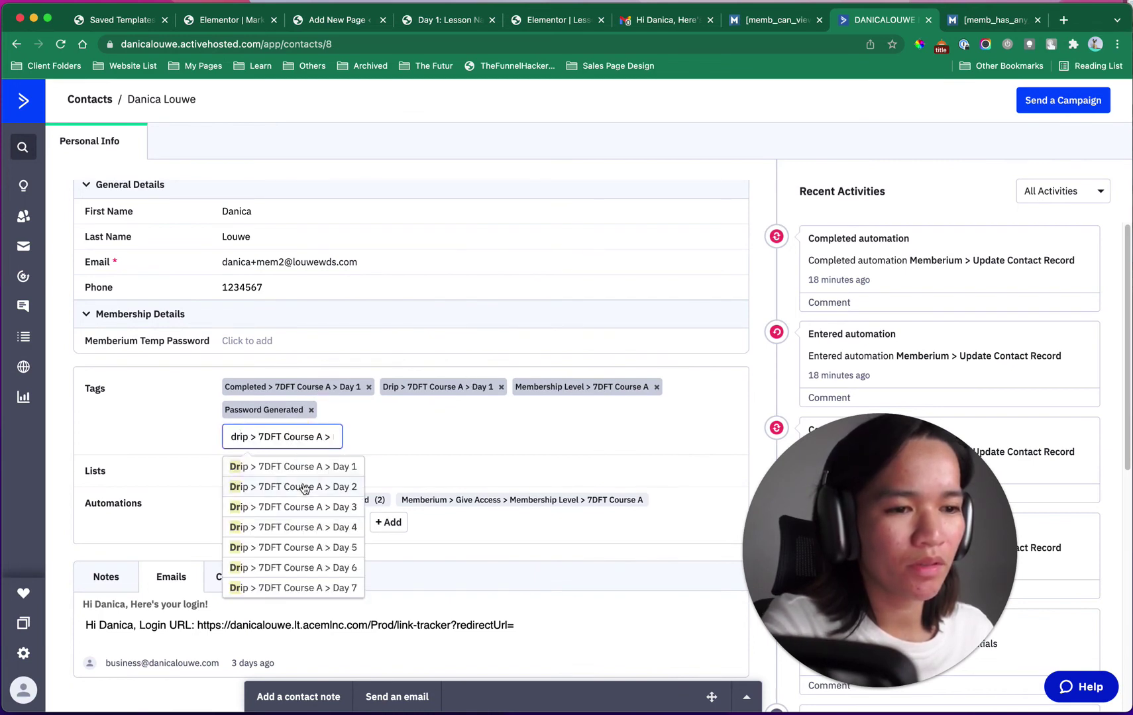
{"action": "left_click", "coordinate": [308, 488]}
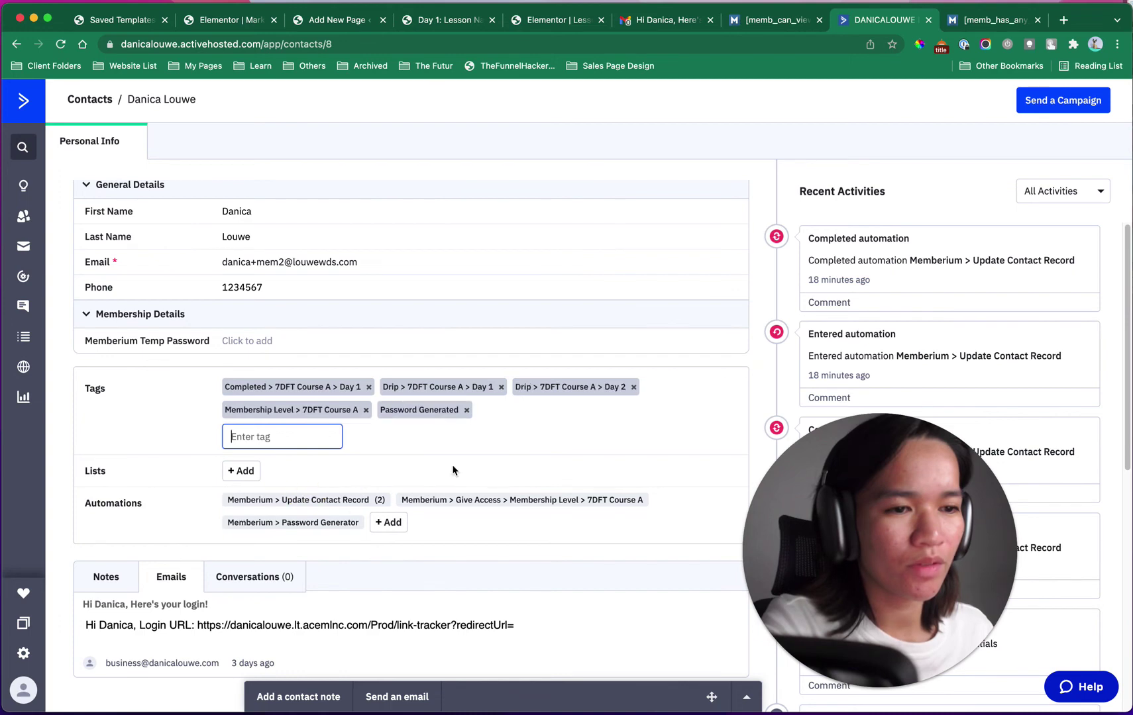
Step: Add the contact to the Update Contact Record automation
{"action": "left_click", "coordinate": [391, 523]}
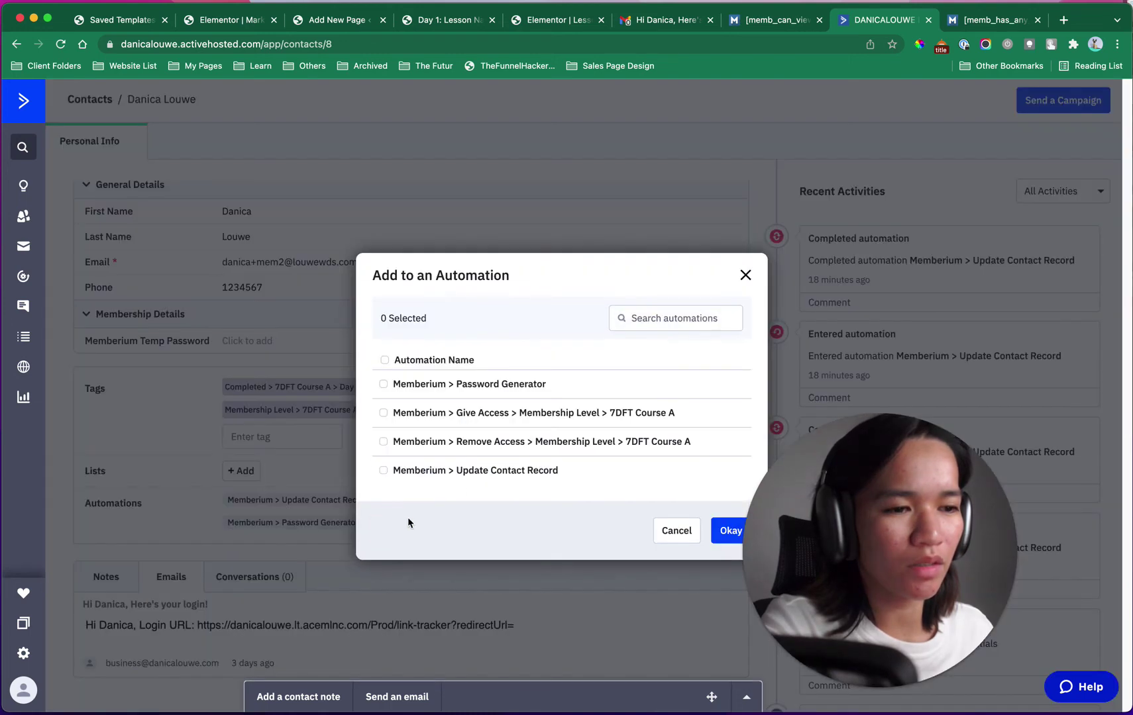
{"action": "left_click", "coordinate": [509, 477]}
{"action": "left_click", "coordinate": [727, 531]}
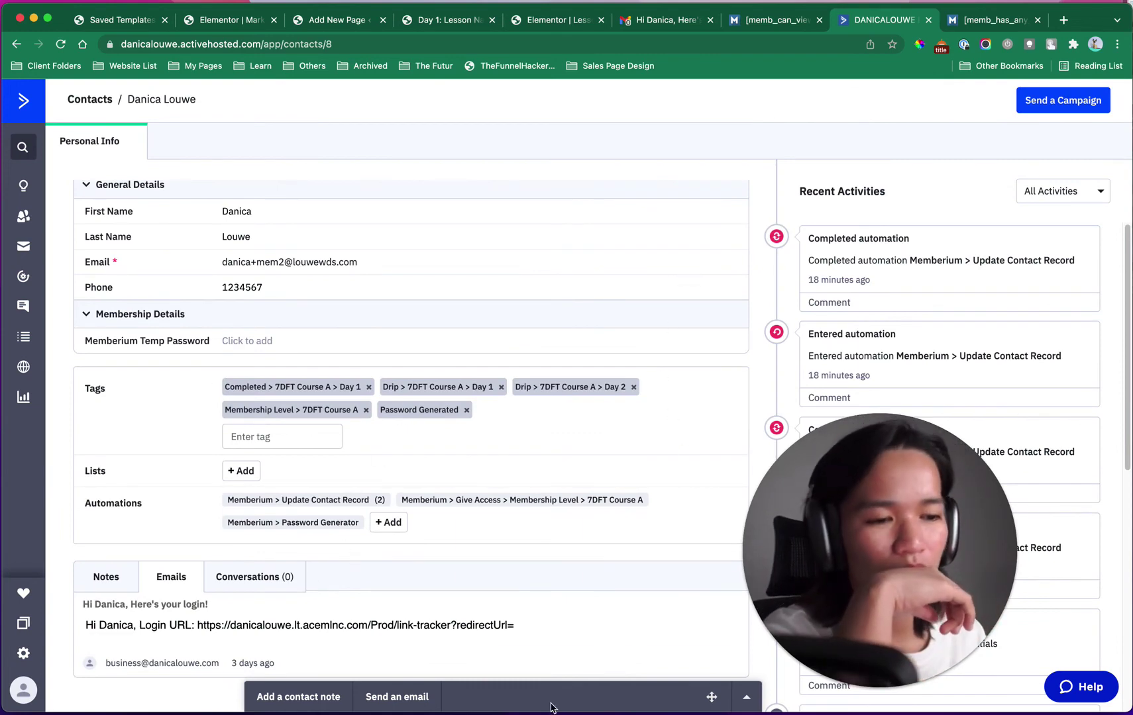
Step: As the member, open Course A and the Day 2 lesson, noting Day 3 is locked
{"action": "key", "text": "ctrl+Up"}
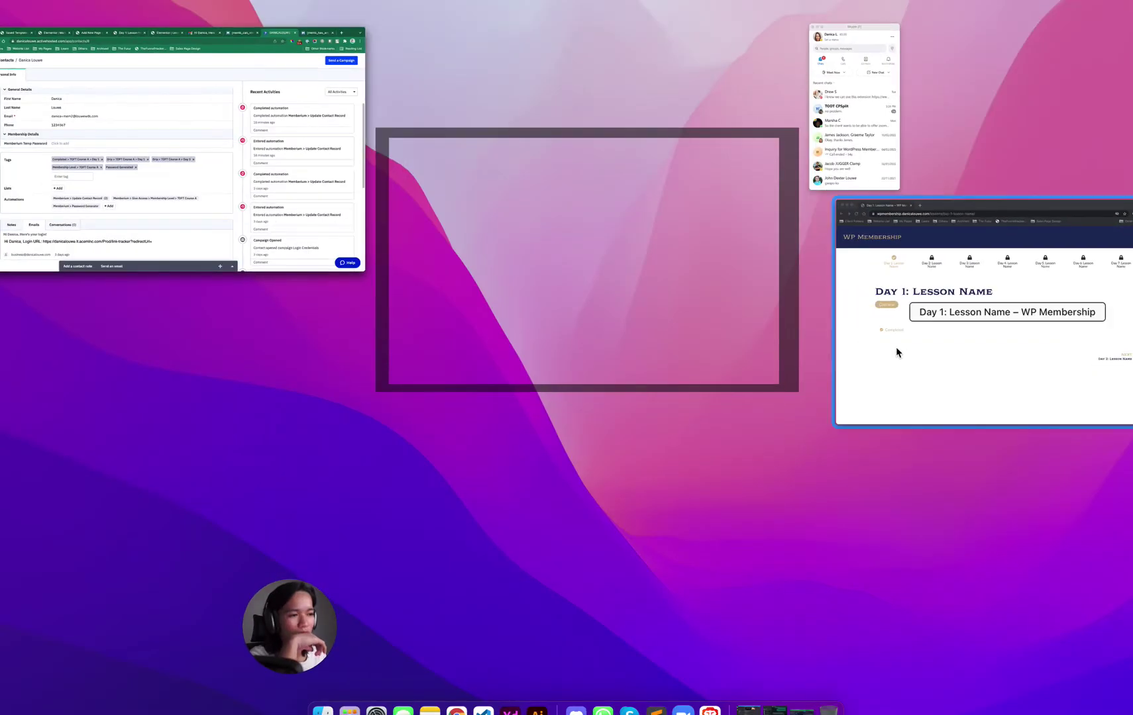
{"action": "left_click", "coordinate": [895, 352]}
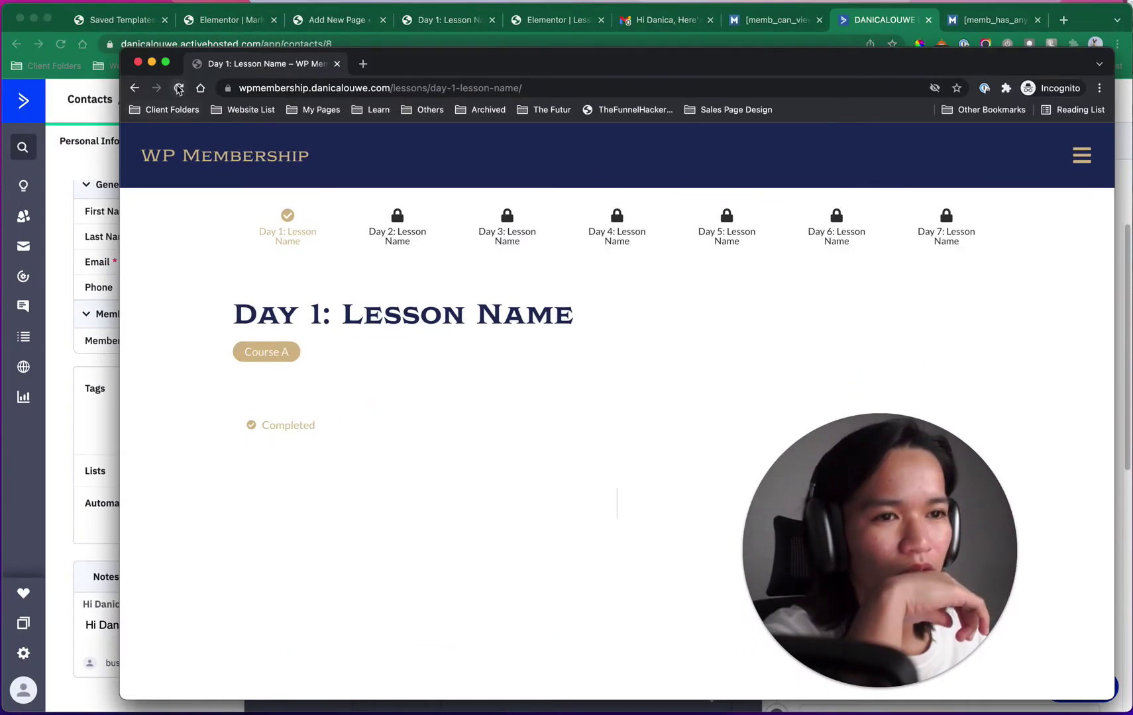
{"action": "left_click", "coordinate": [266, 352]}
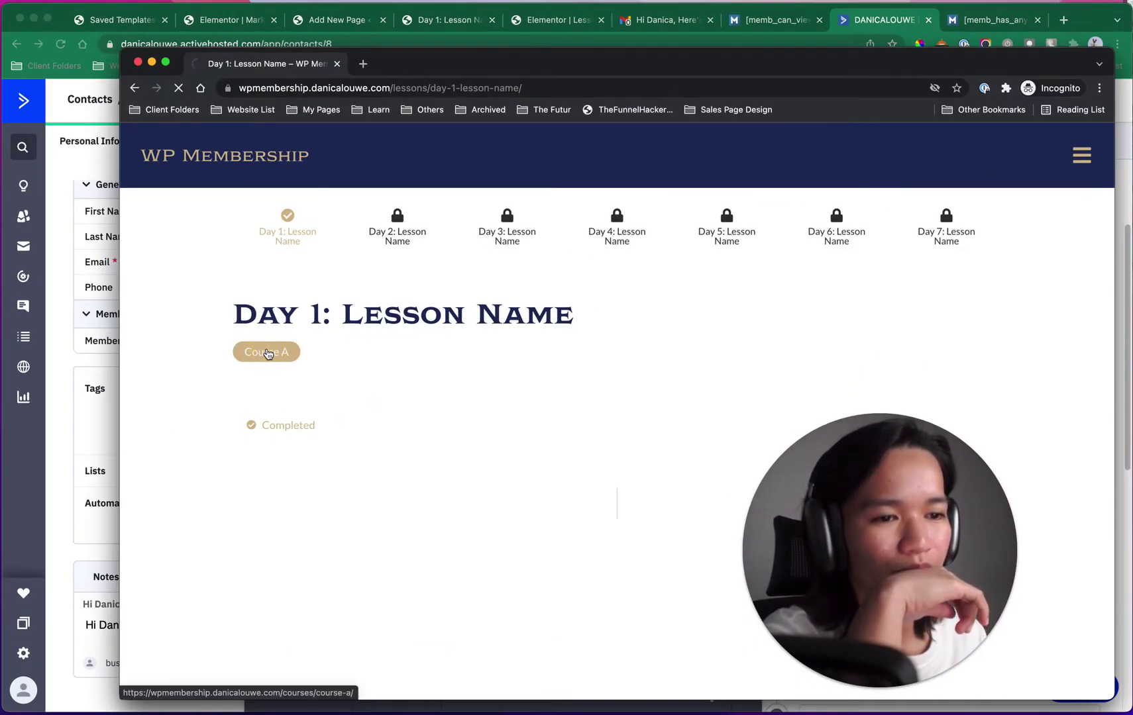
{"action": "left_click_drag", "start_coordinate": [946, 503], "coordinate": [275, 490]}
{"action": "left_click", "coordinate": [624, 490]}
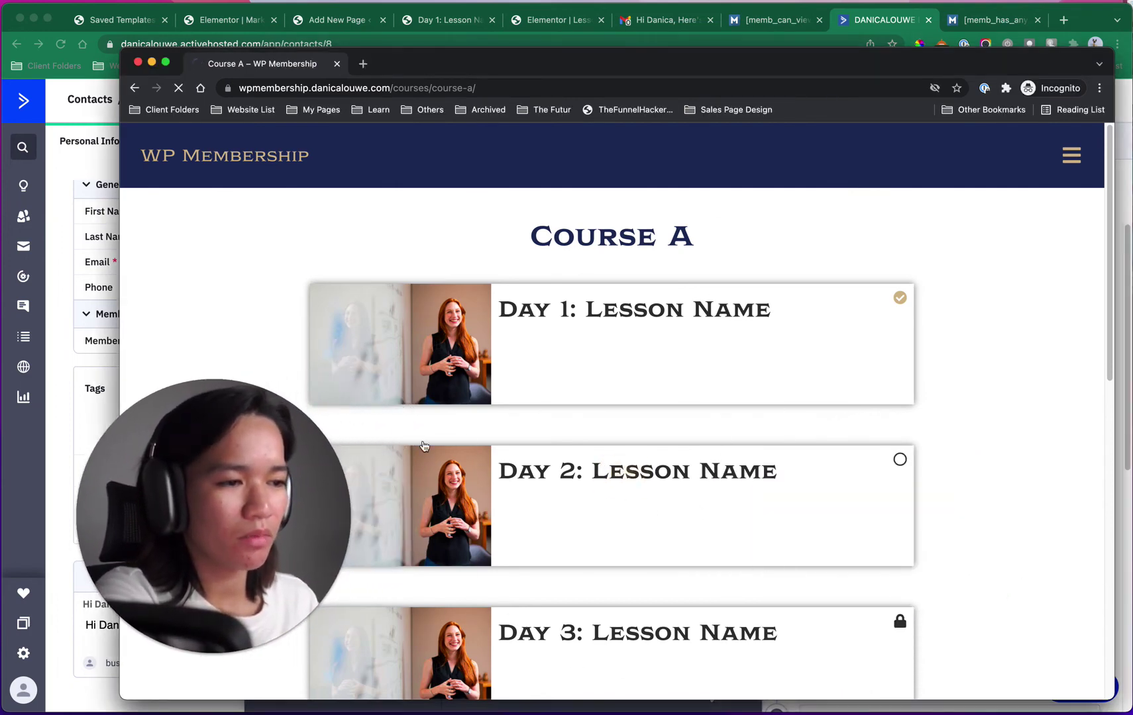
{"action": "left_click_drag", "start_coordinate": [204, 479], "coordinate": [918, 471]}
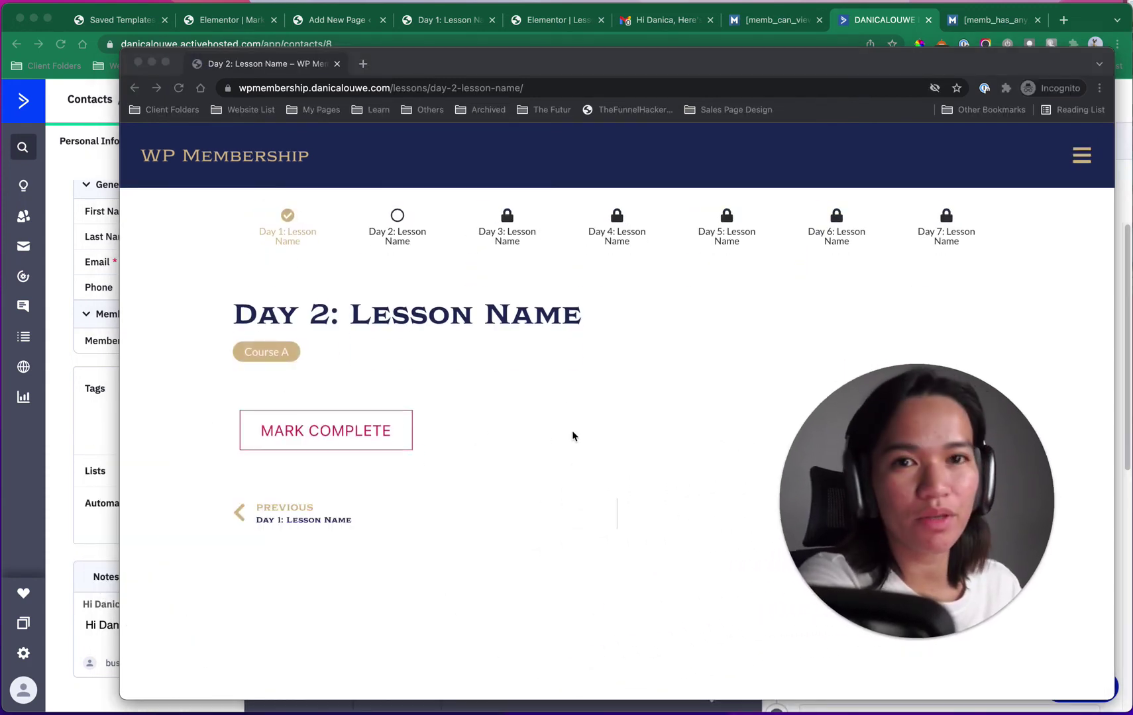
{"action": "left_click", "coordinate": [545, 375]}
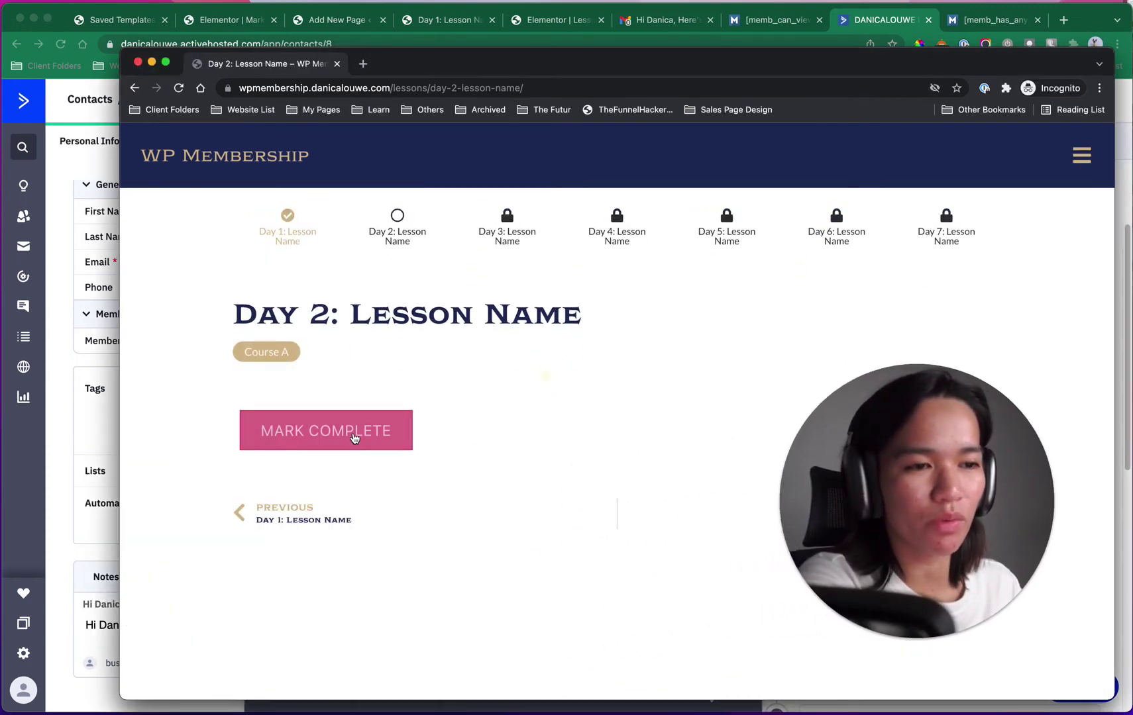
{"action": "left_click", "coordinate": [510, 220]}
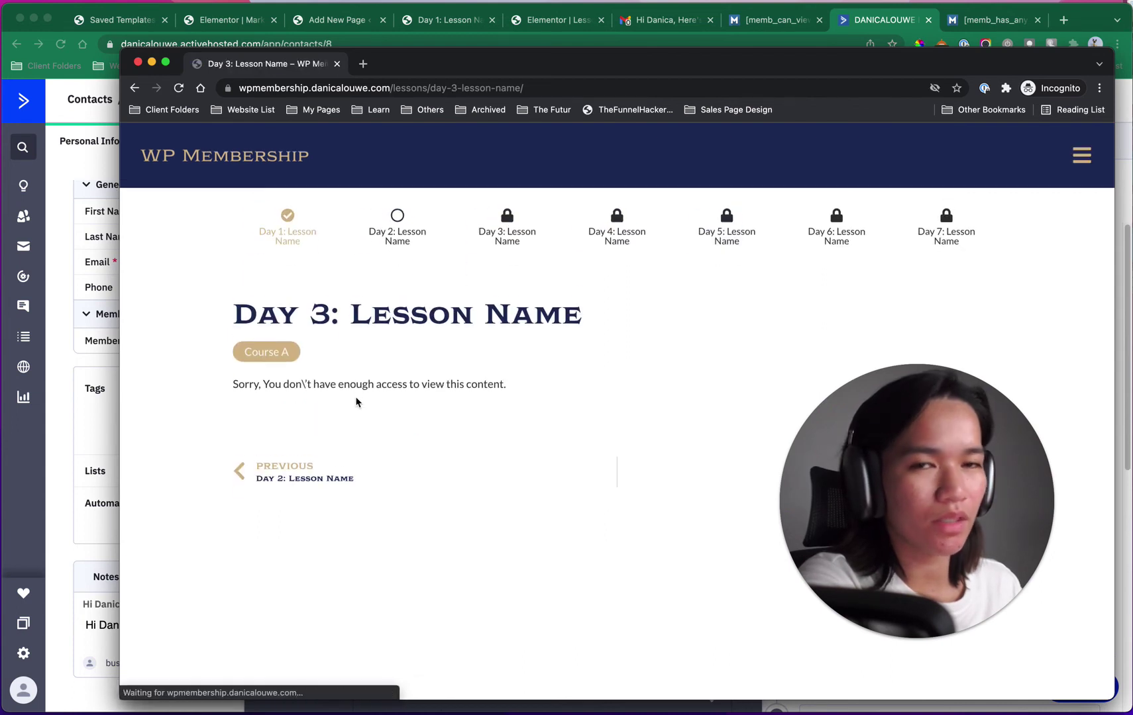
{"action": "left_click", "coordinate": [398, 217]}
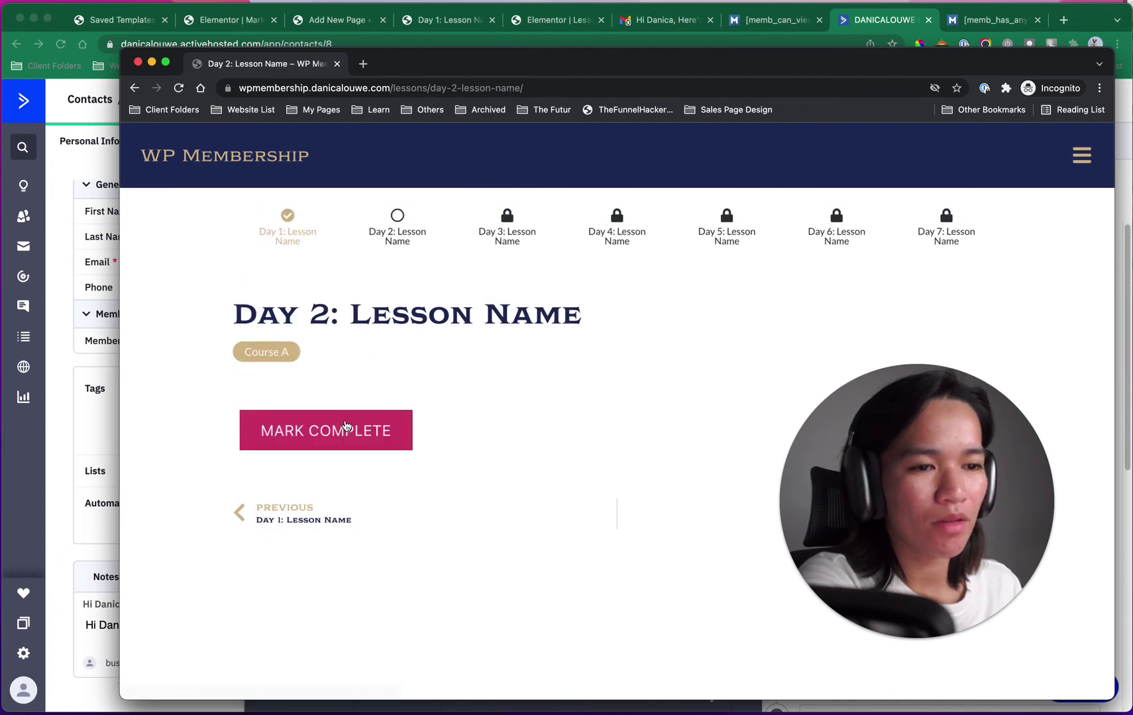
Step: Mark Day 2 complete and verify Day 3 stays locked
{"action": "left_click", "coordinate": [345, 425]}
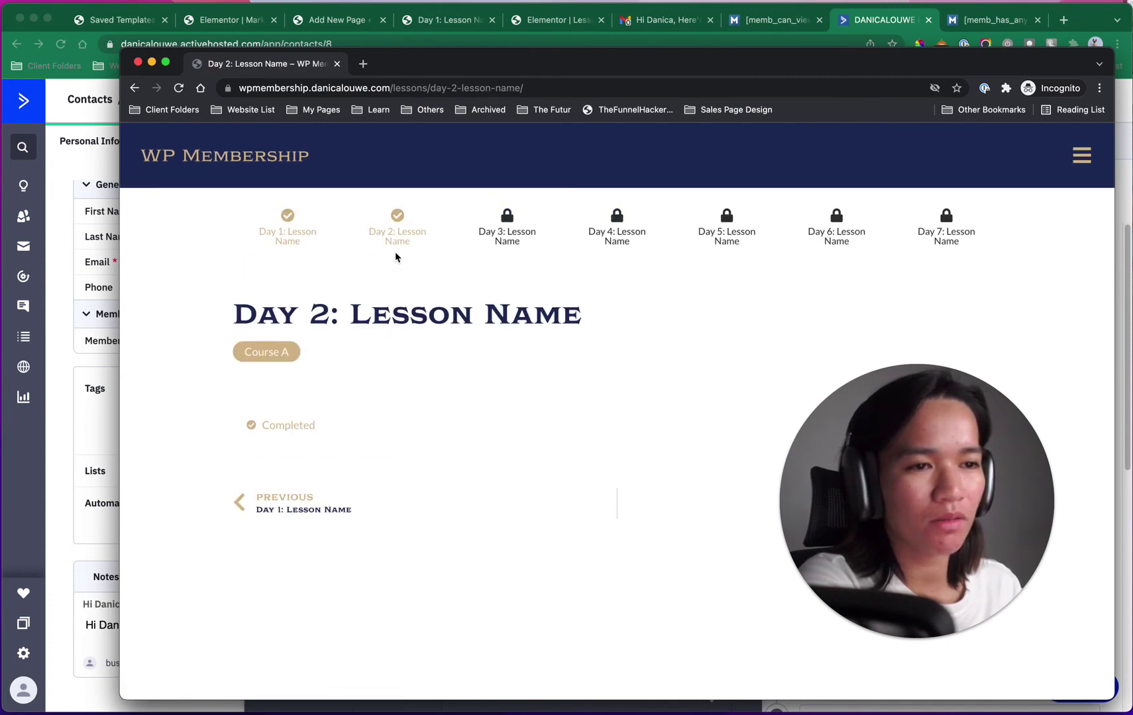
{"action": "left_click", "coordinate": [522, 233]}
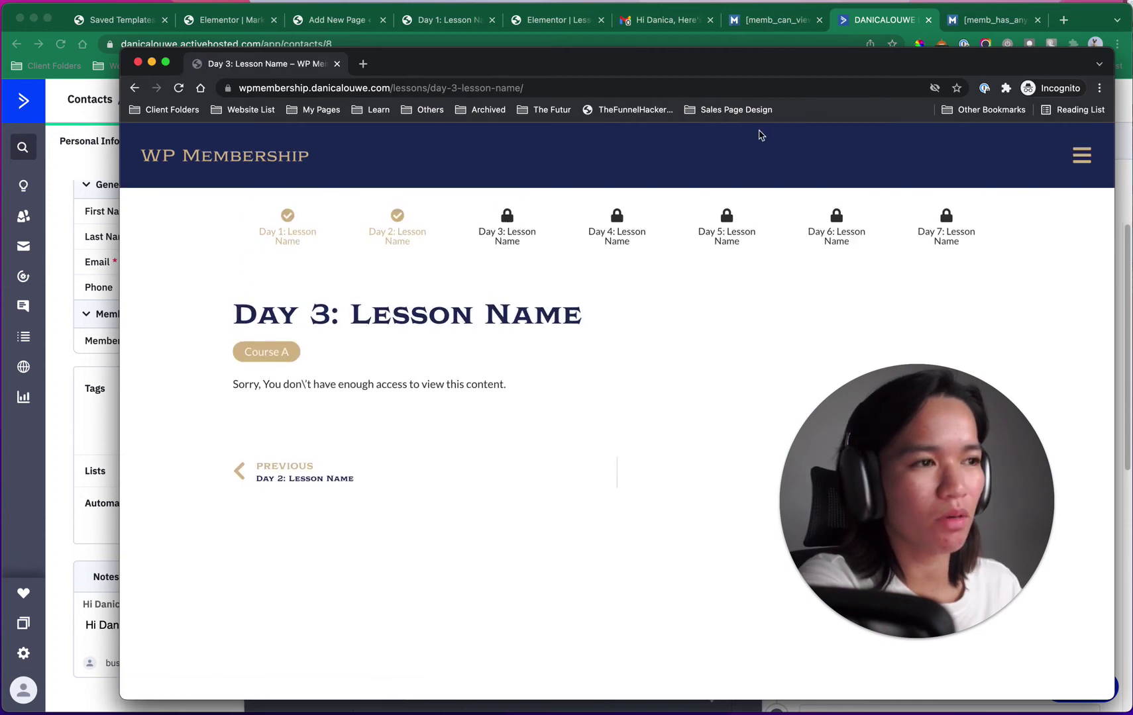
{"action": "left_click", "coordinate": [884, 38]}
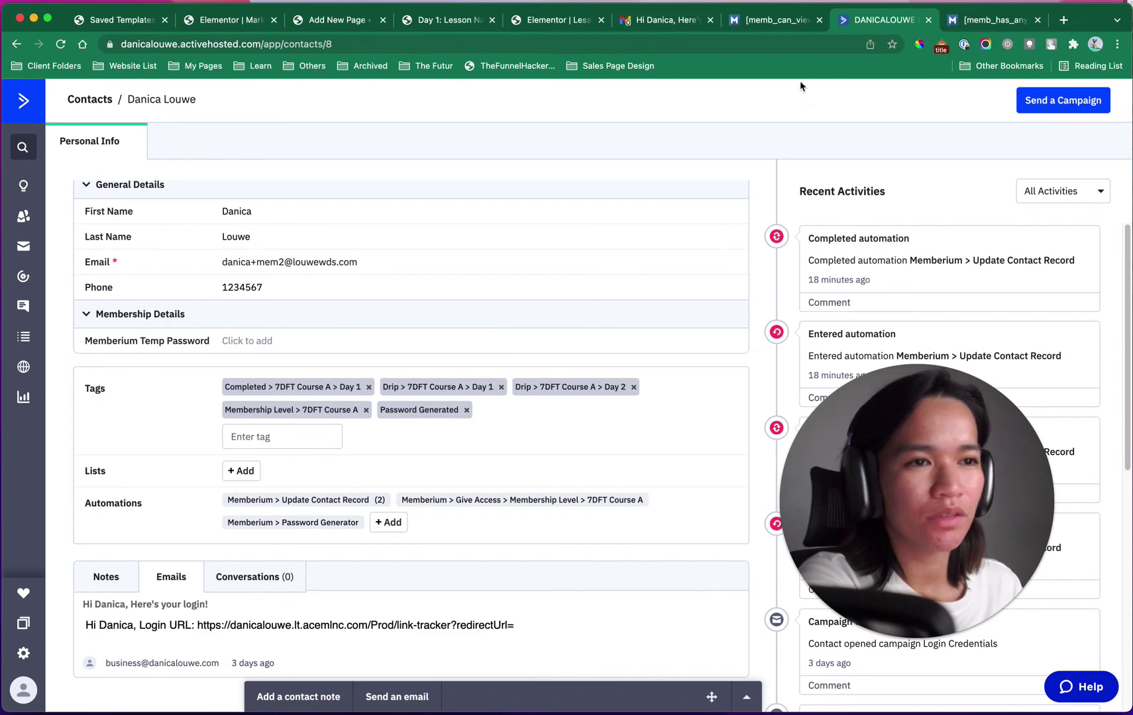
Step: Set the Dynamic Field format to [memb_can_view_post postid=%s][elementor-template id="2769"][/memb_can_view_post]
{"action": "left_click", "coordinate": [438, 24]}
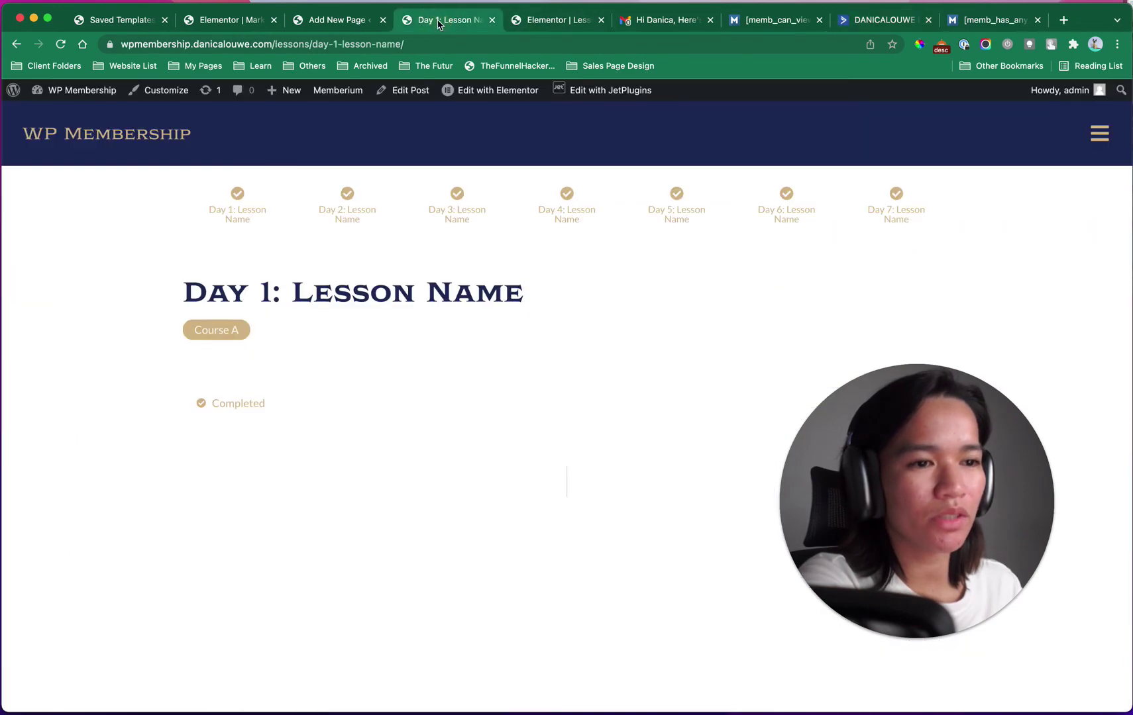
{"action": "left_click", "coordinate": [553, 22]}
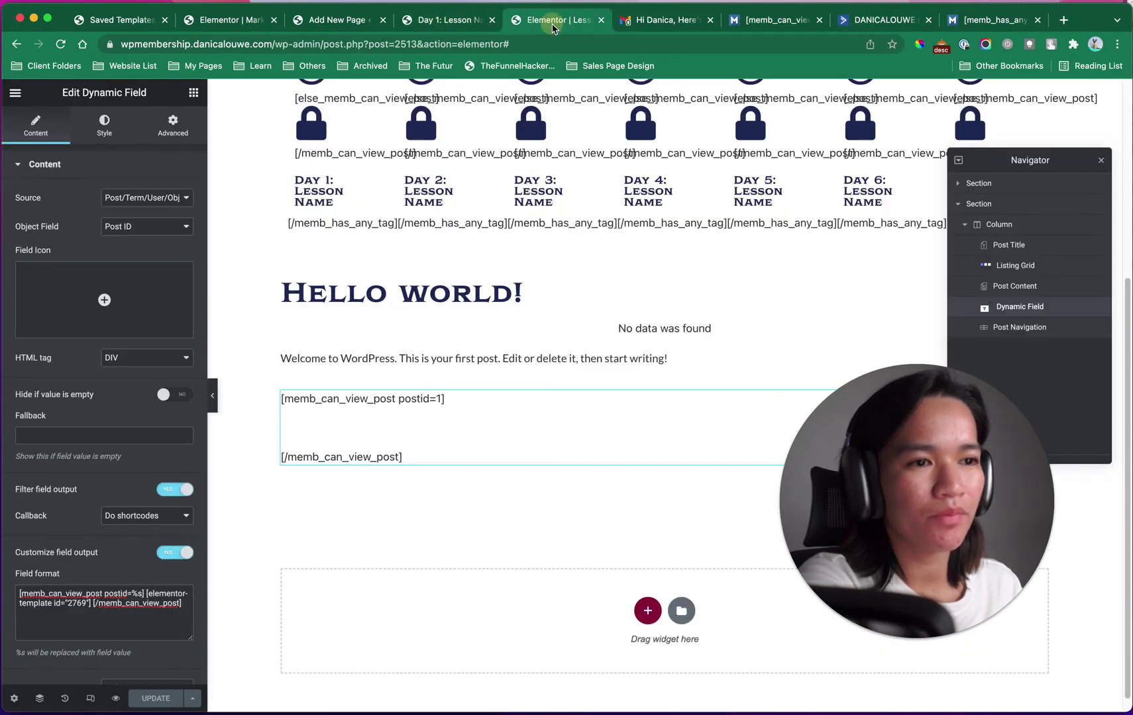
{"action": "left_click", "coordinate": [451, 407]}
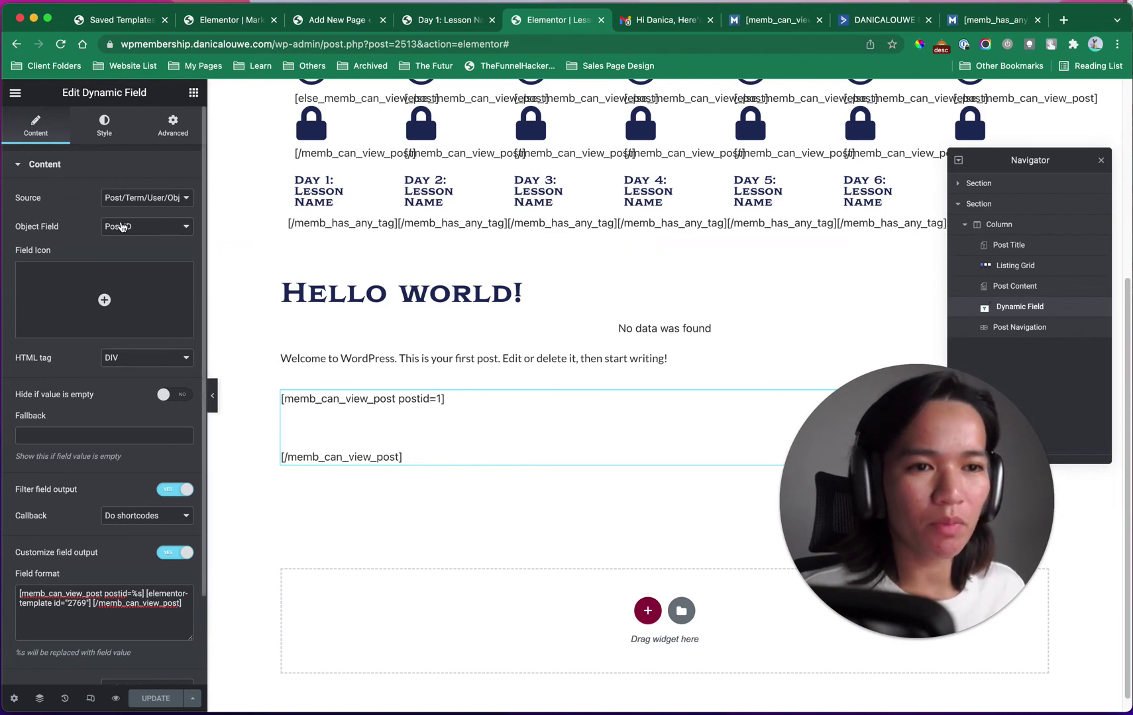
{"action": "left_click", "coordinate": [48, 607]}
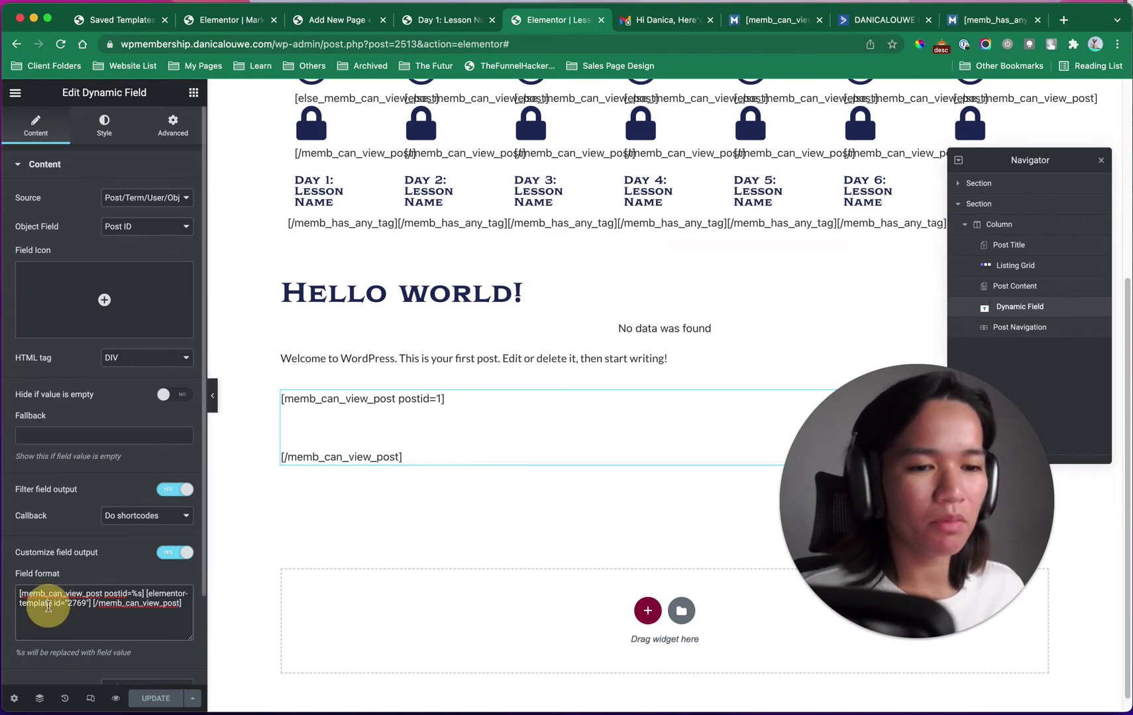
{"action": "key", "text": "super+equal"}
{"action": "key", "text": "super+equal"}
{"action": "key", "text": "super+equal"}
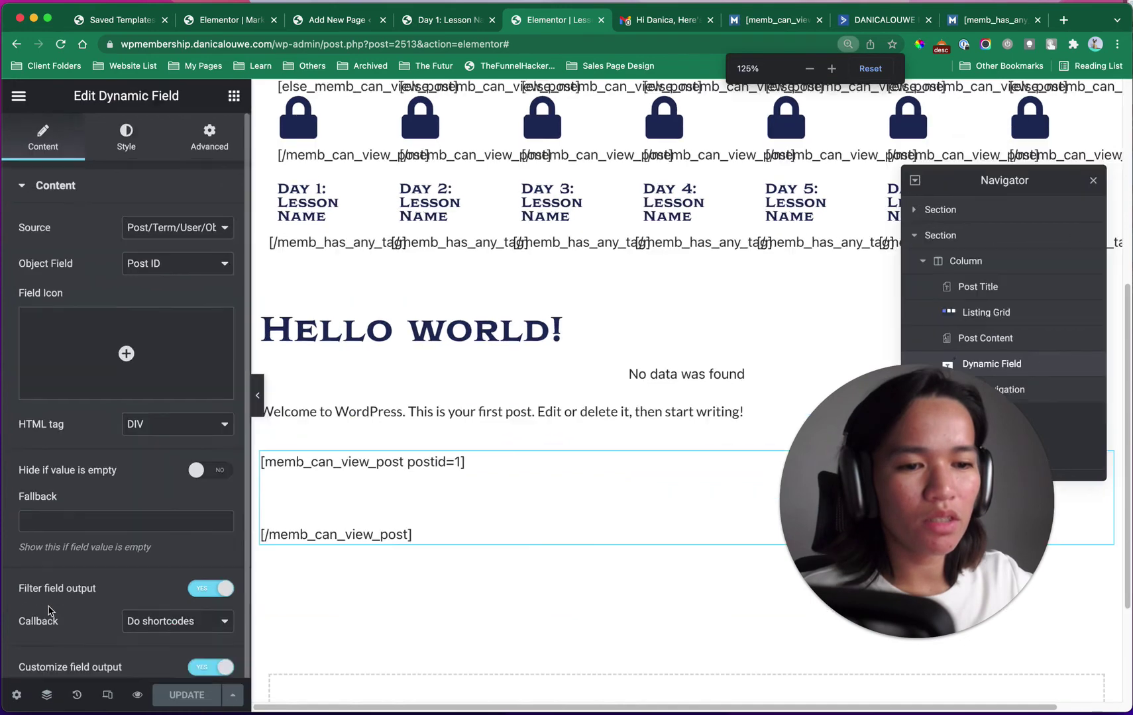
{"action": "scroll", "coordinate": [48, 607], "scroll_direction": "down", "scroll_amount": 7}
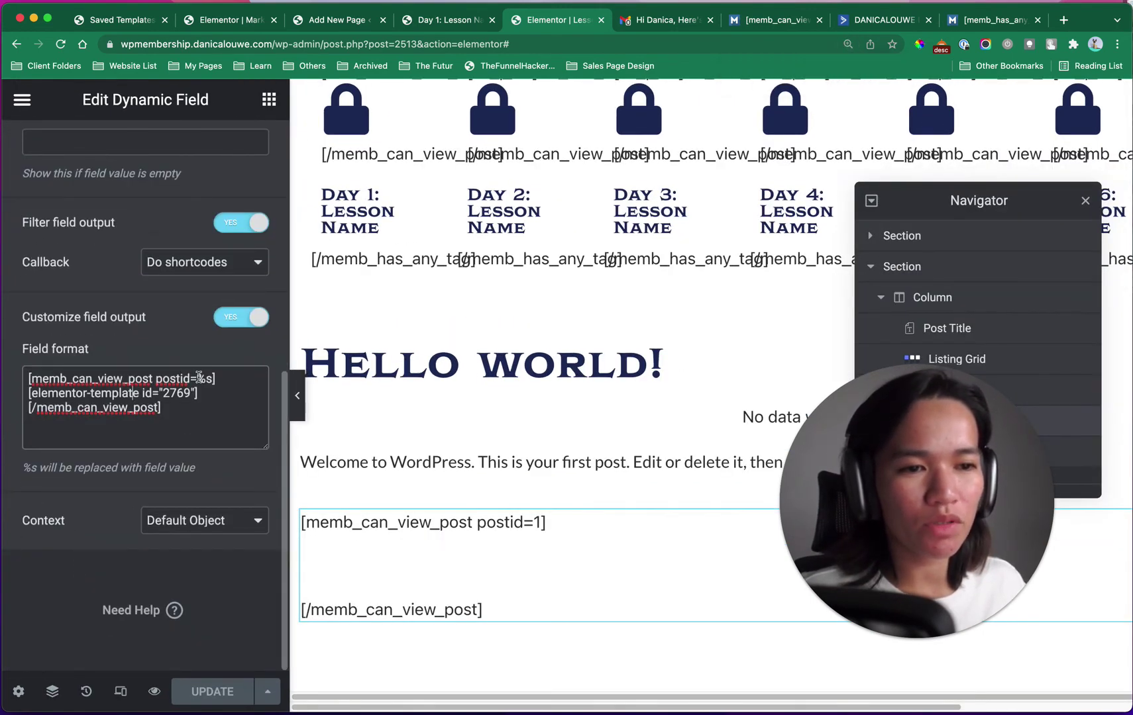
{"action": "left_click_drag", "start_coordinate": [198, 378], "coordinate": [21, 393]}
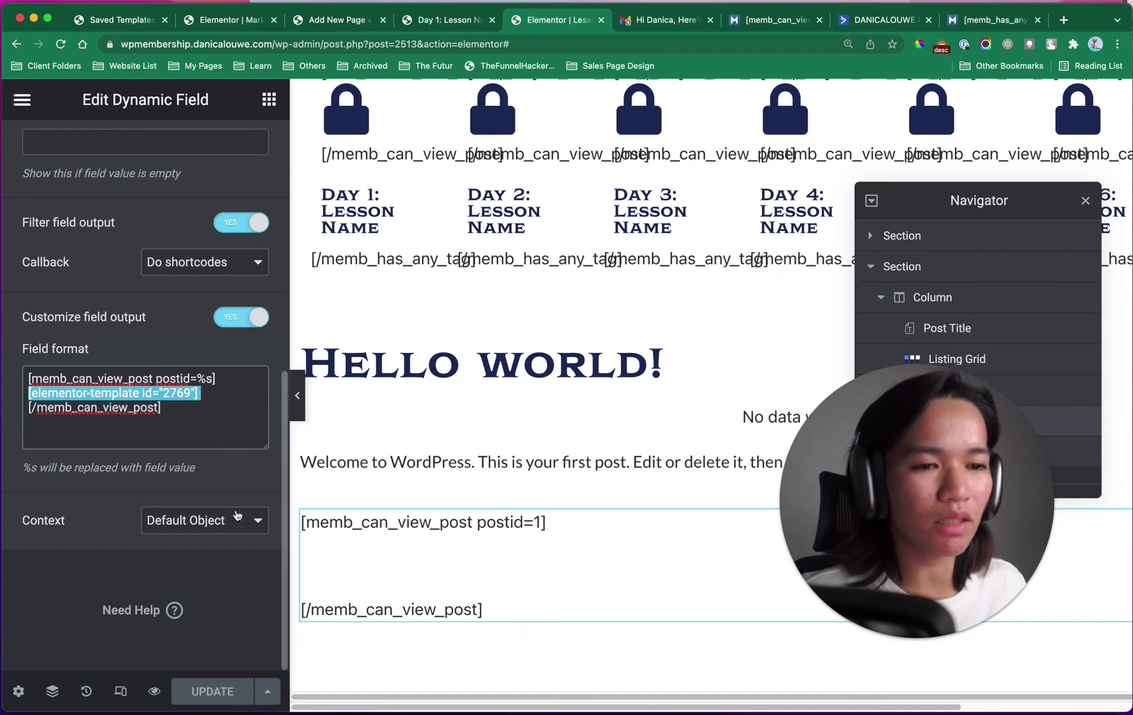
{"action": "key", "text": "super+0"}
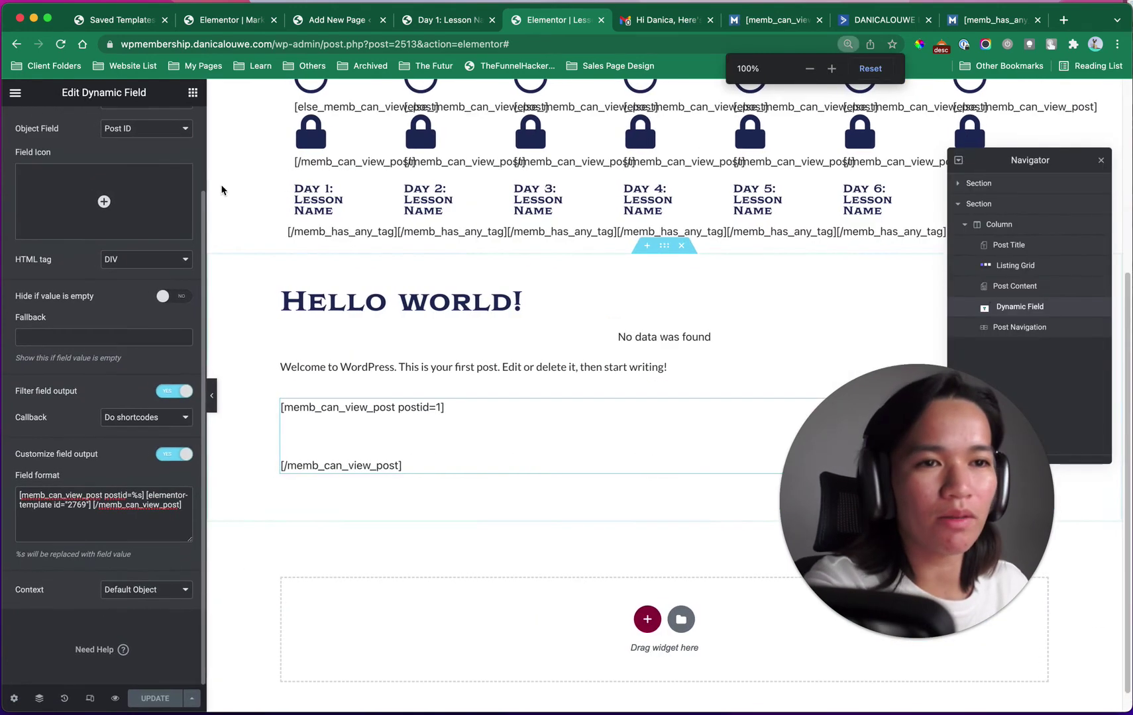
{"action": "left_click", "coordinate": [200, 26]}
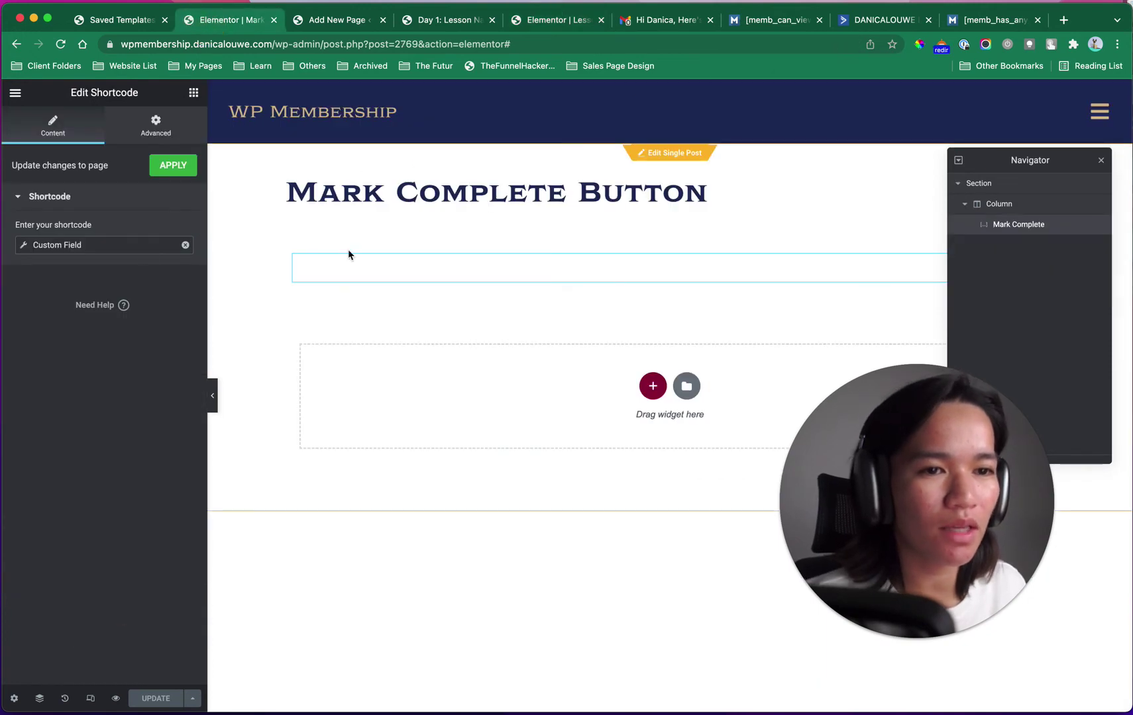
Step: Inspect the Custom Field tag's selected field and its Advanced Before/After wrapping text
{"action": "left_click", "coordinate": [23, 246]}
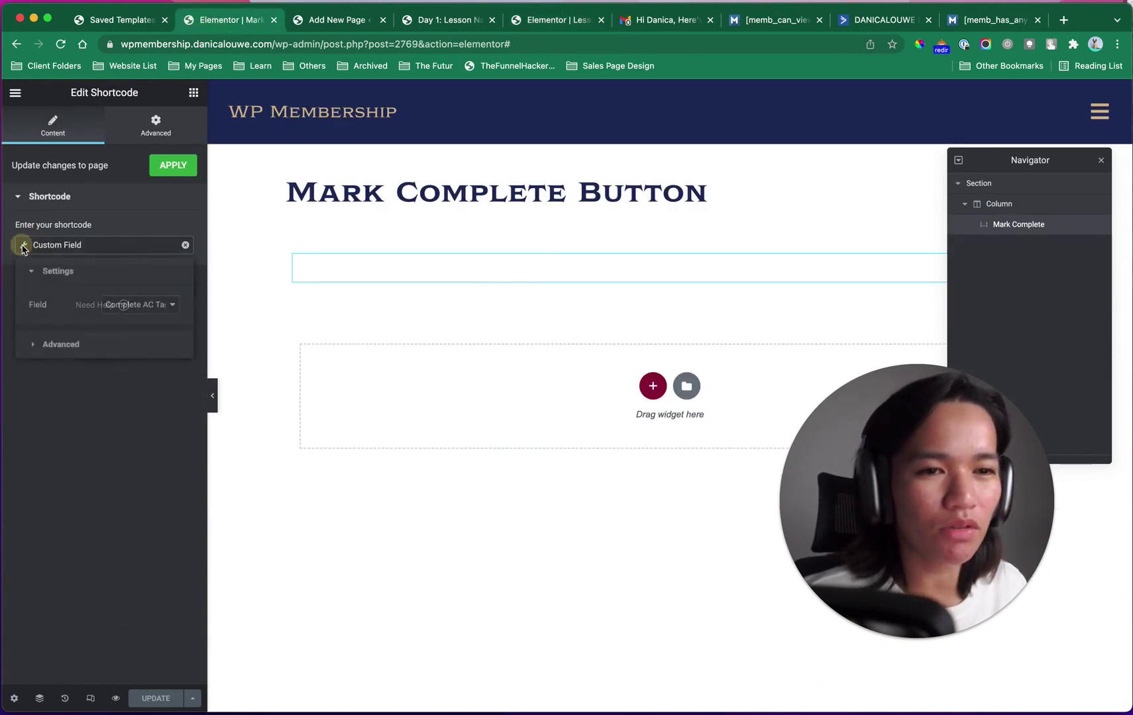
{"action": "left_click", "coordinate": [61, 344]}
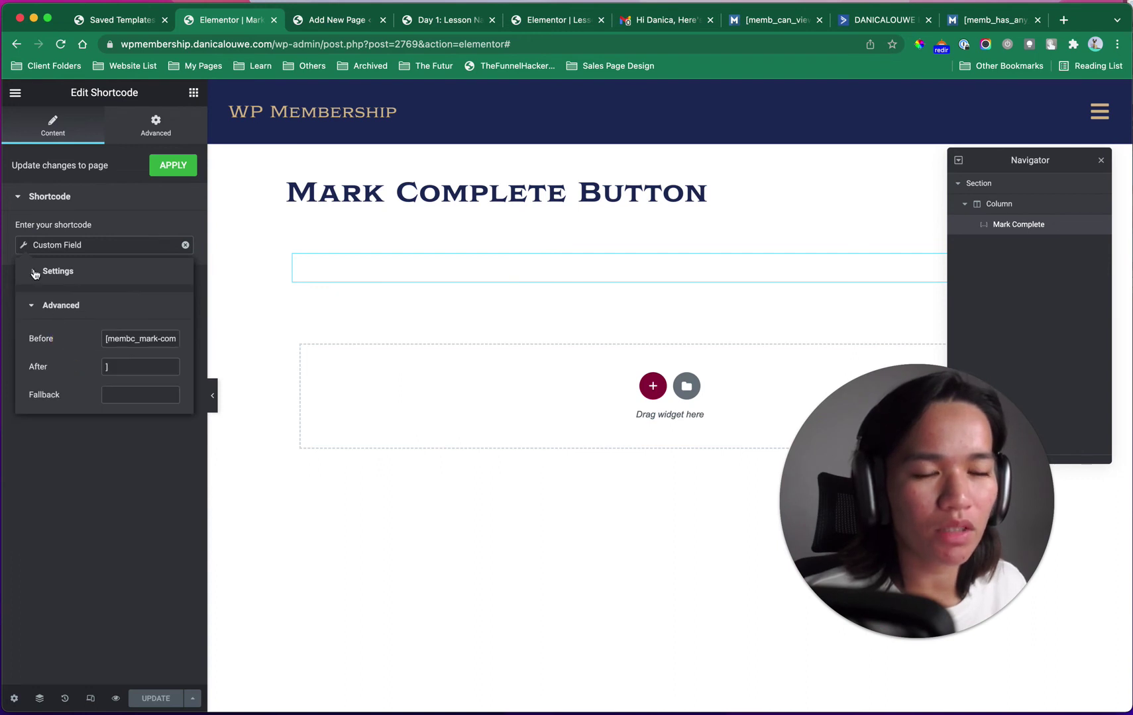
{"action": "left_click", "coordinate": [33, 306]}
{"action": "left_click", "coordinate": [32, 271]}
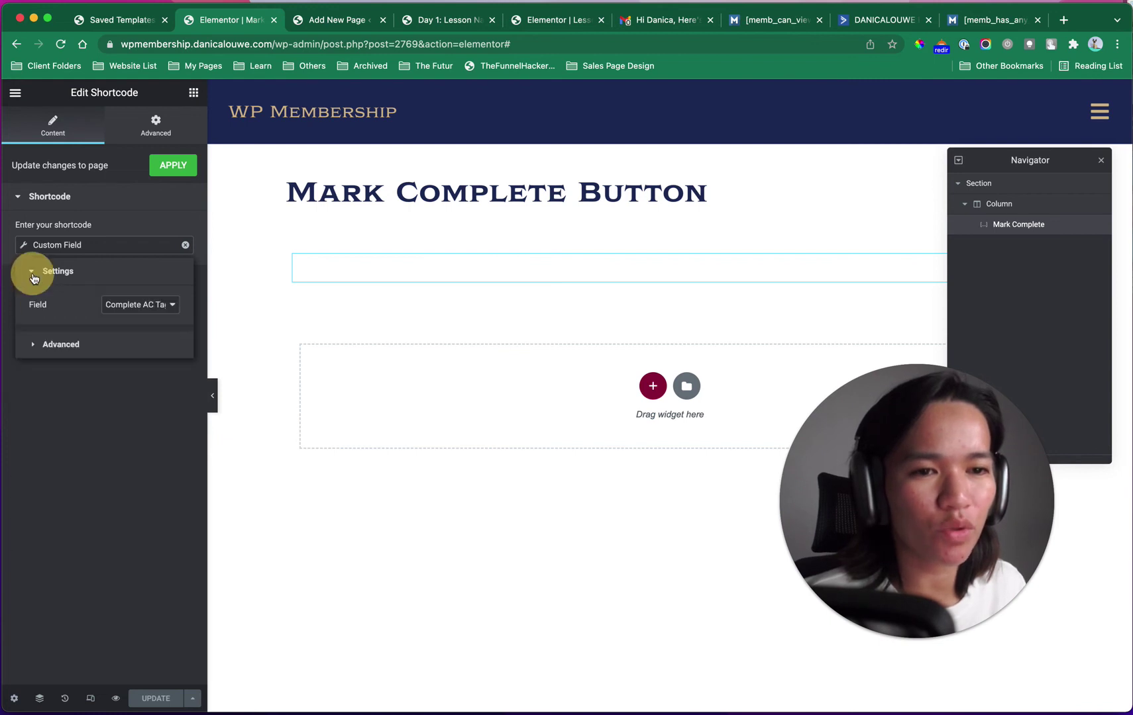
{"action": "left_click", "coordinate": [131, 307]}
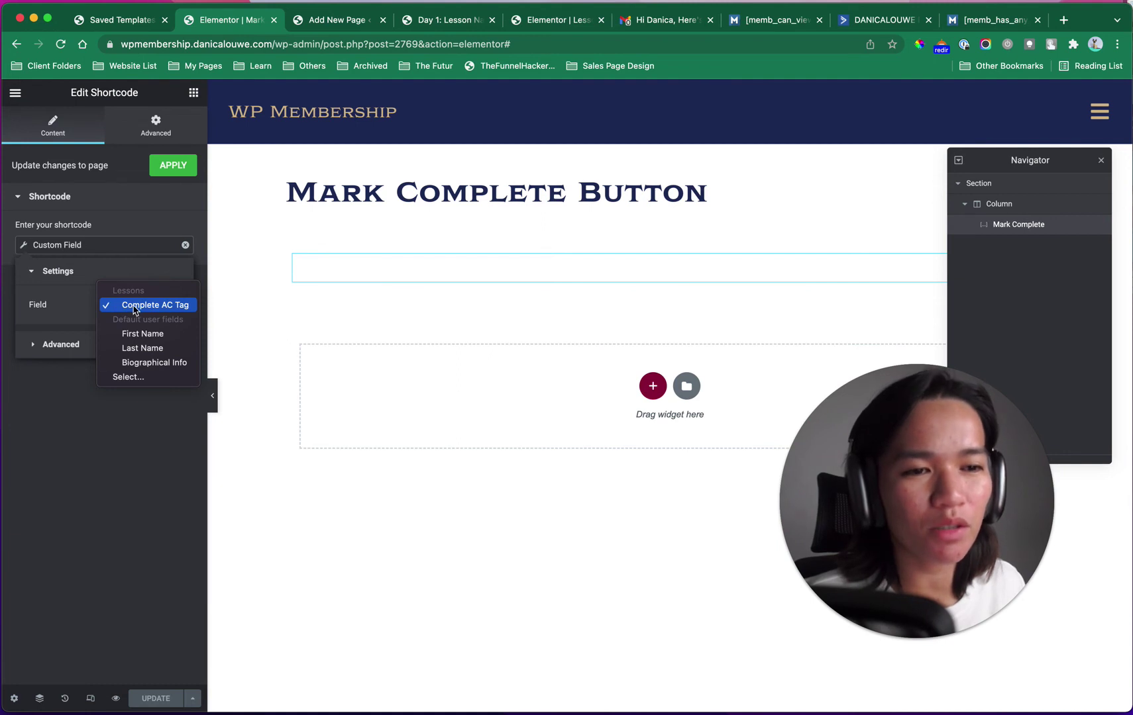
{"action": "left_click", "coordinate": [53, 356]}
{"action": "left_click", "coordinate": [51, 350]}
{"action": "left_click_drag", "start_coordinate": [102, 338], "coordinate": [196, 342]}
{"action": "left_click", "coordinate": [103, 22]}
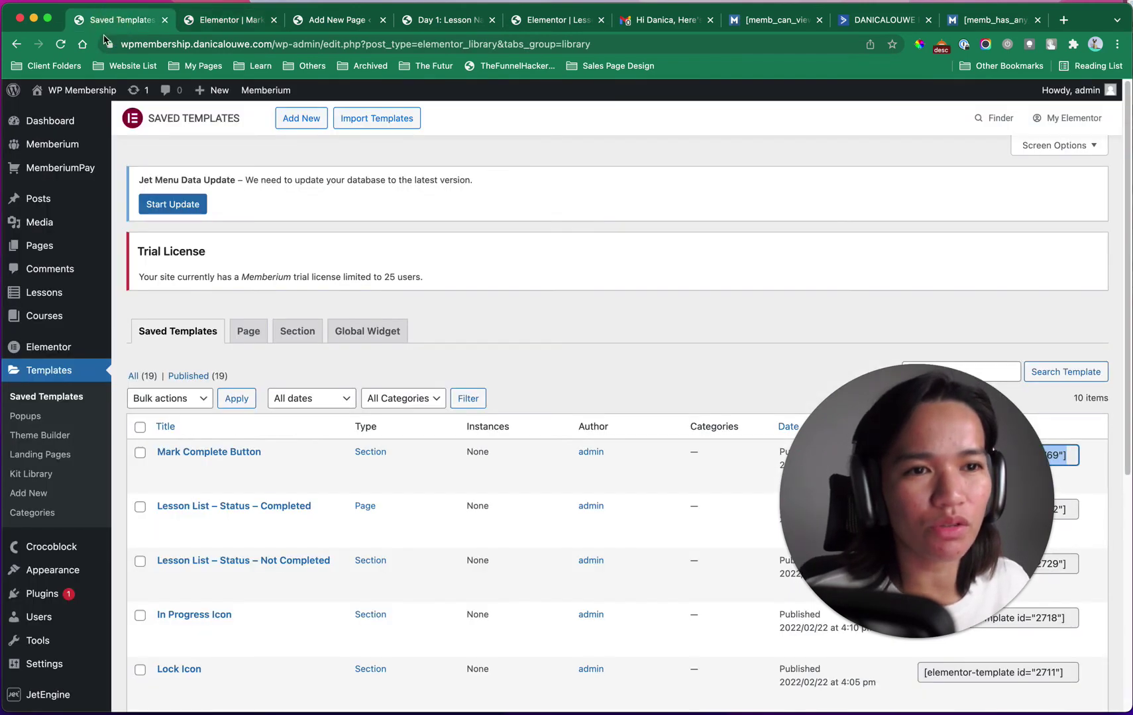
Step: Open the Mark Complete custom shortcode from Memberium's Custom Shortcodes list
{"action": "mouse_move", "coordinate": [75, 145]}
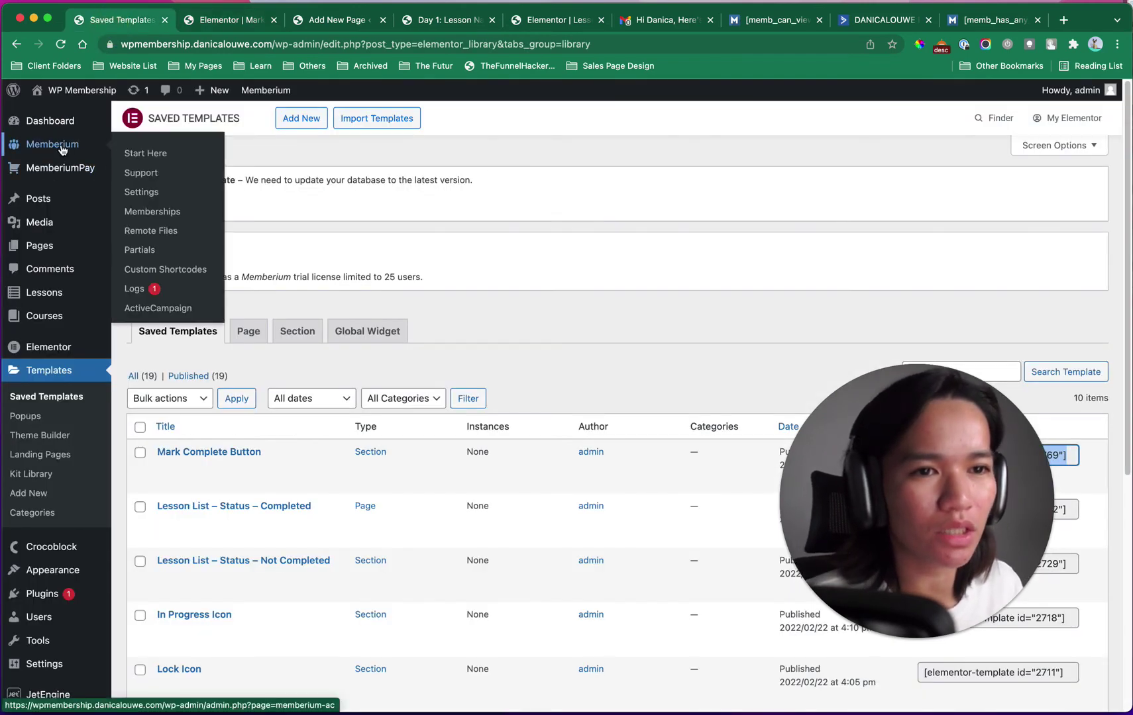
{"action": "left_click", "coordinate": [148, 272]}
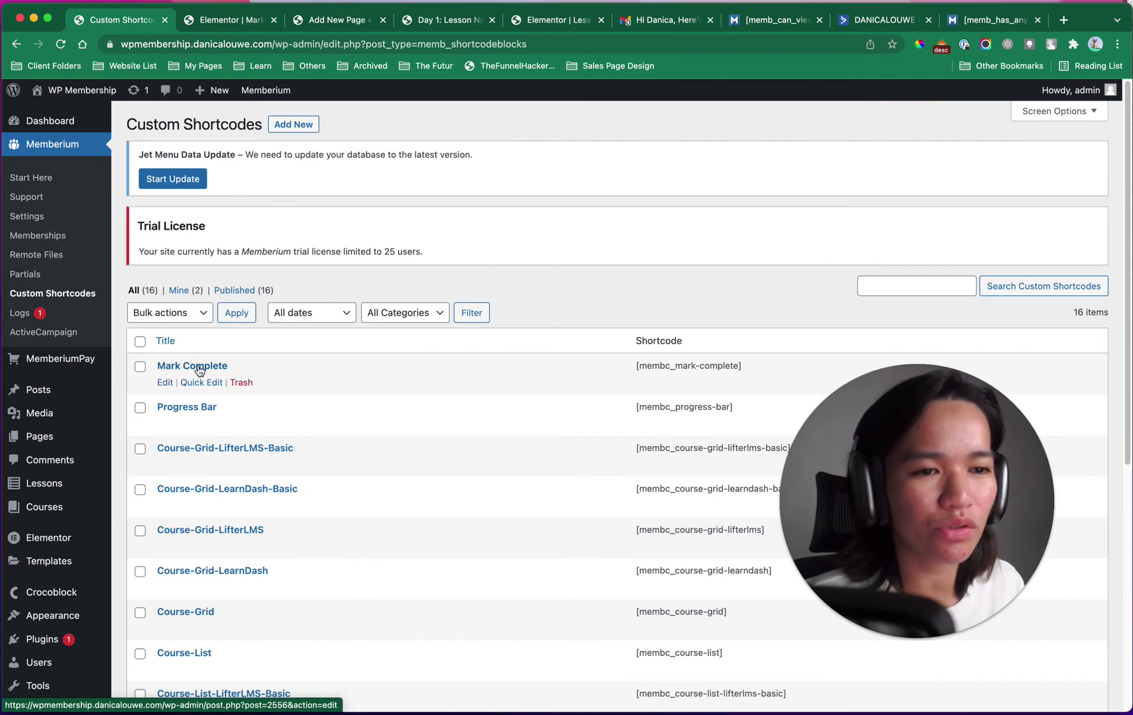
{"action": "left_click", "coordinate": [199, 368]}
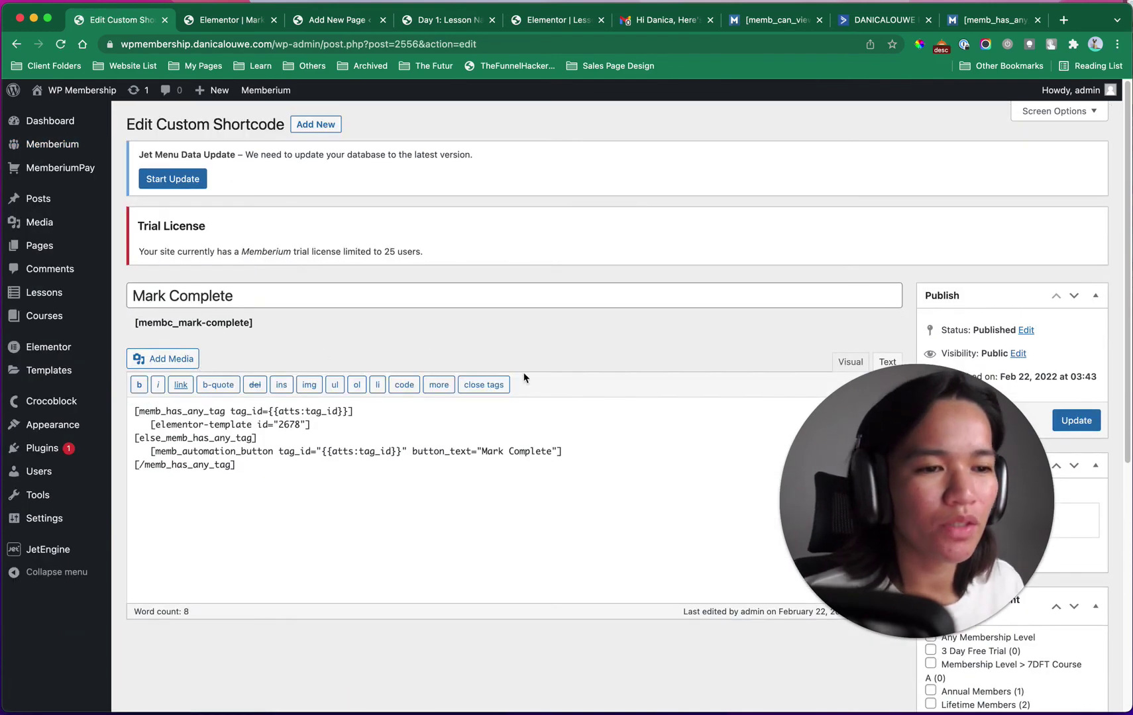
Step: Check the before/after wrapper settings of the Mark Complete Button template's dynamic tag
{"action": "left_click", "coordinate": [315, 21]}
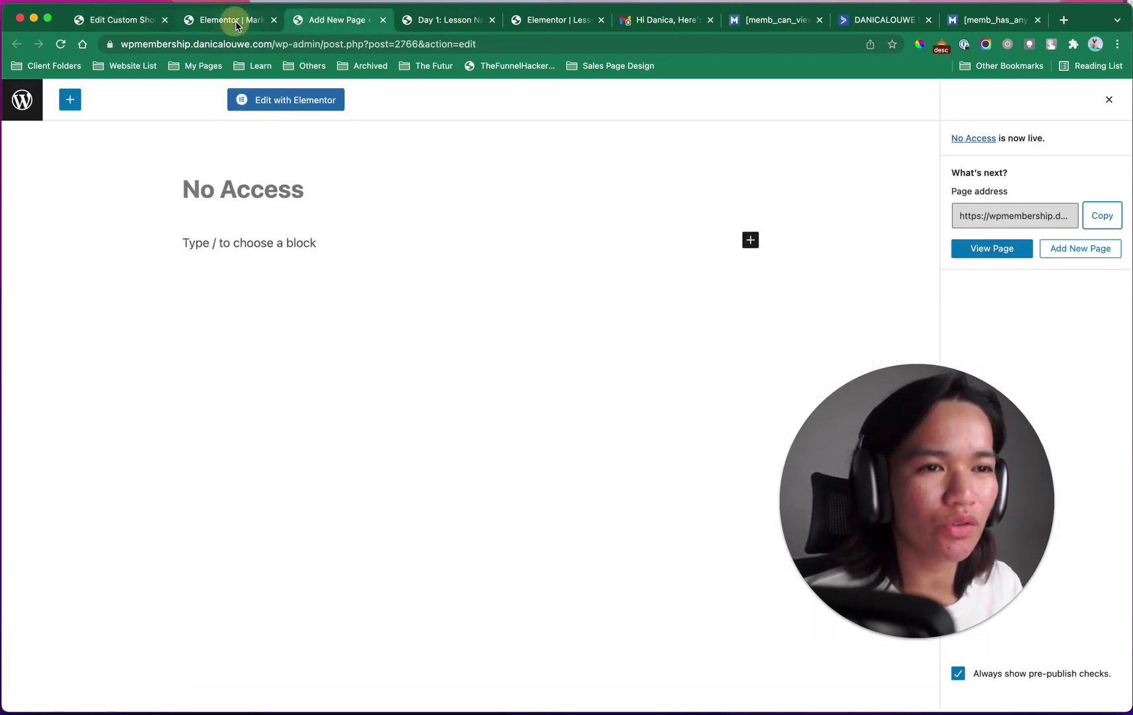
{"action": "left_click", "coordinate": [228, 20]}
{"action": "left_click", "coordinate": [24, 246]}
{"action": "left_click", "coordinate": [57, 306]}
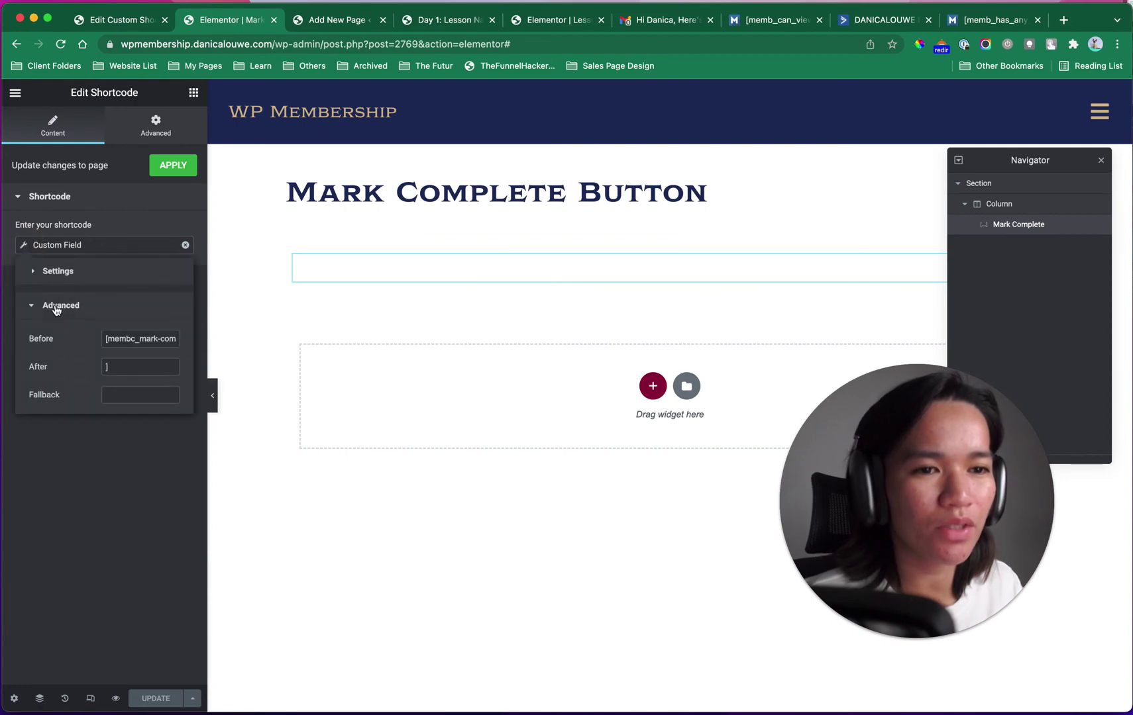
Step: Select and review the full Mark Complete shortcode code in the Text editor
{"action": "left_click", "coordinate": [116, 21]}
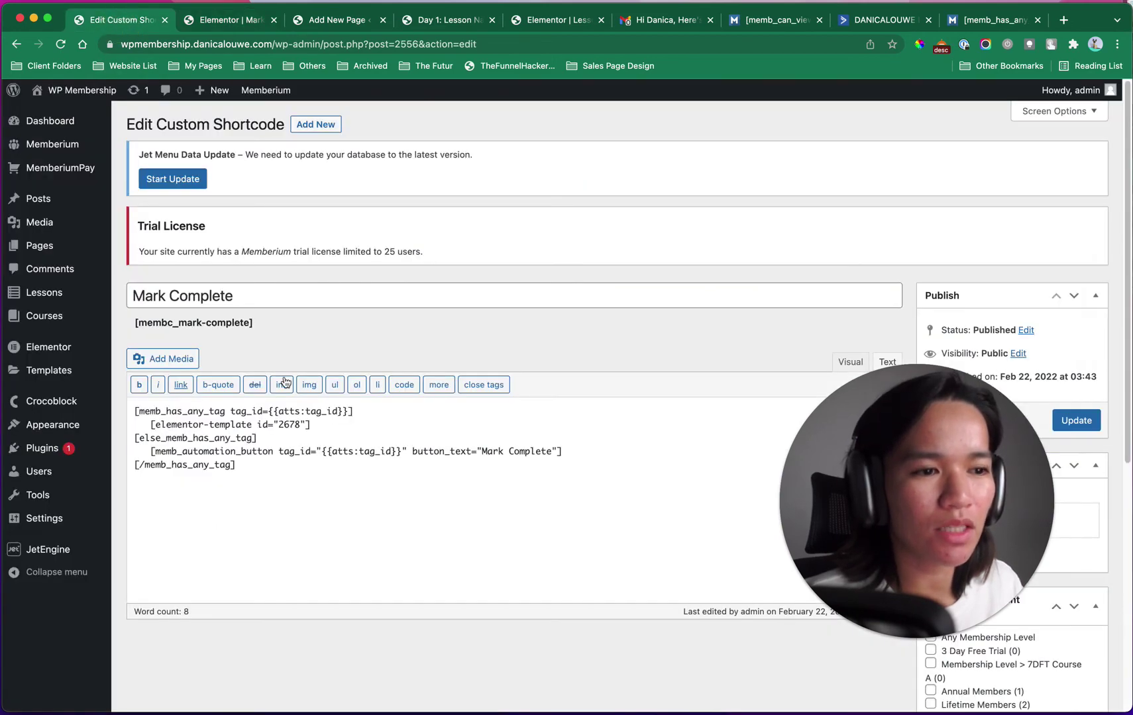
{"action": "left_click_drag", "start_coordinate": [250, 474], "coordinate": [99, 399]}
{"action": "mouse_move", "coordinate": [99, 400]}
{"action": "left_click", "coordinate": [478, 531]}
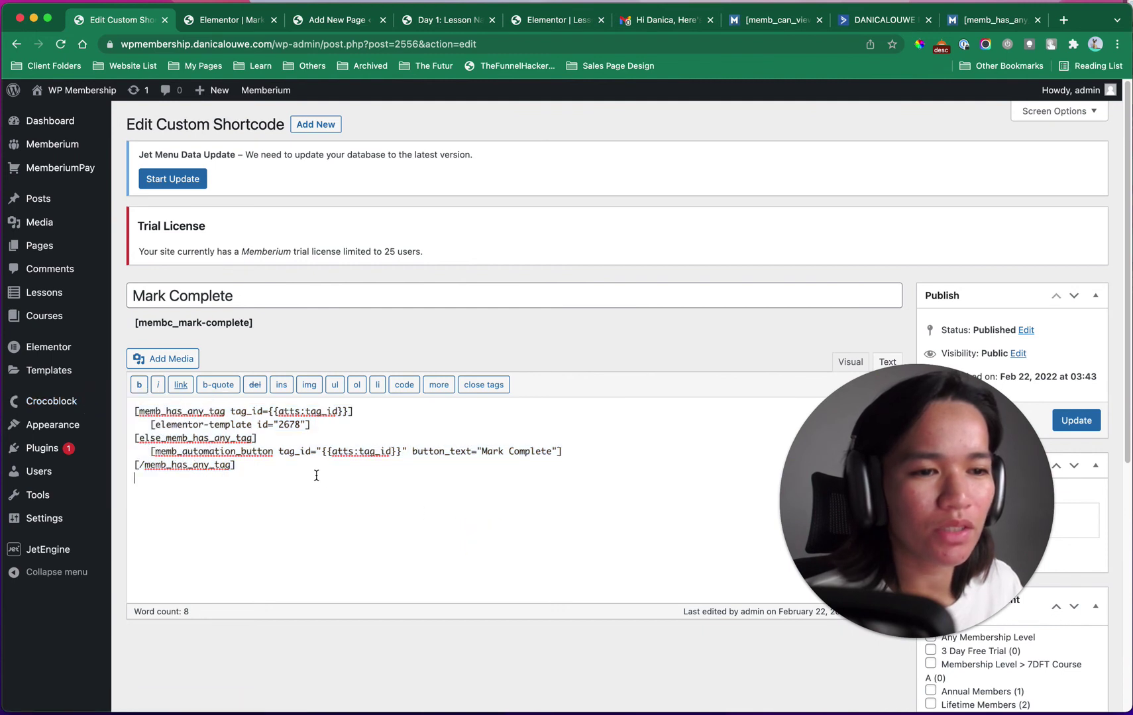
{"action": "left_click", "coordinate": [134, 412]}
{"action": "left_click_drag", "start_coordinate": [134, 412], "coordinate": [323, 478]}
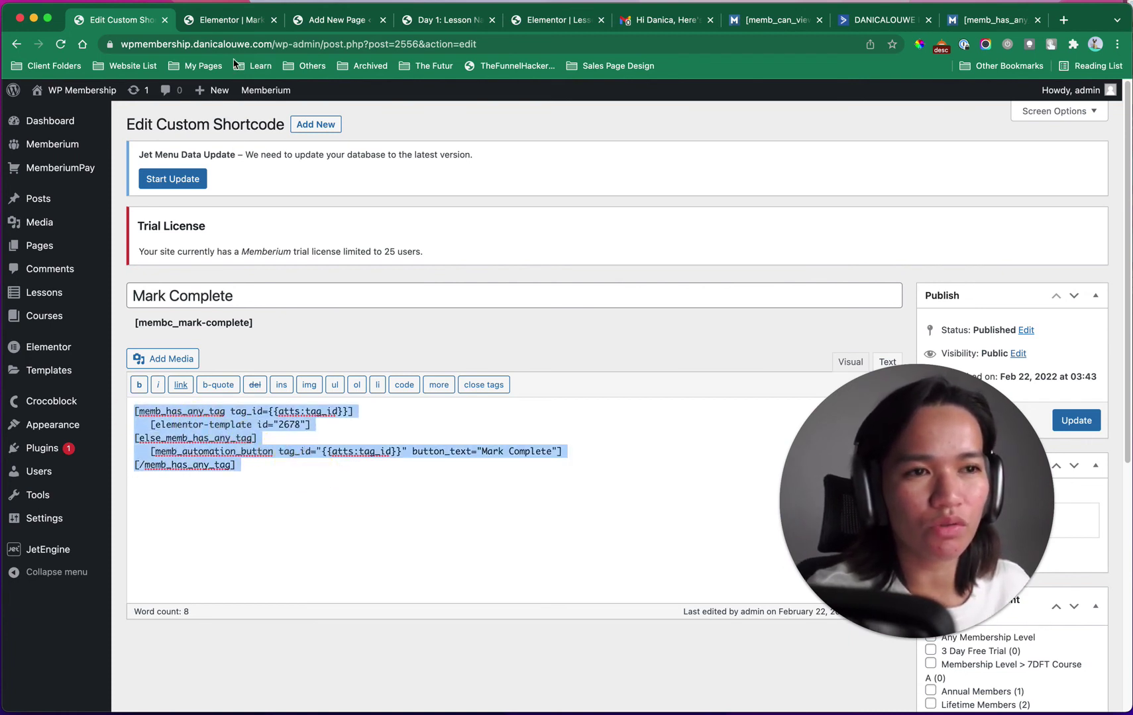
Step: Compare the shortcode's template and automation button lines against the Elementor Mark Complete Button template
{"action": "left_click", "coordinate": [221, 22]}
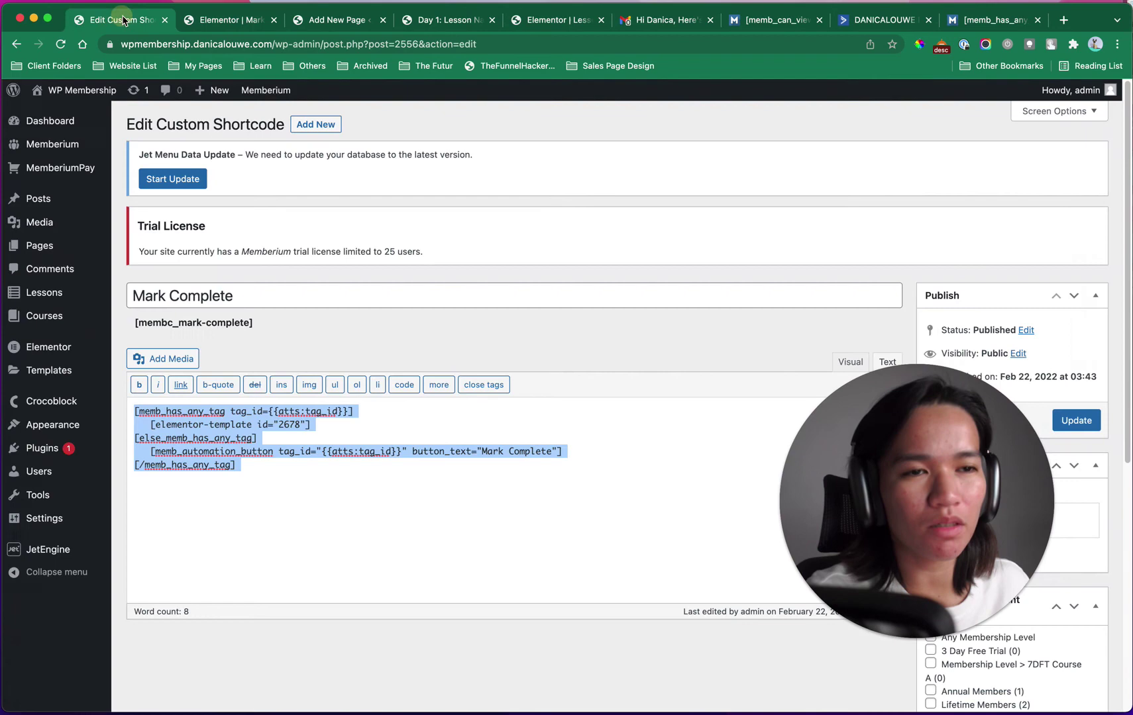
{"action": "left_click", "coordinate": [123, 19]}
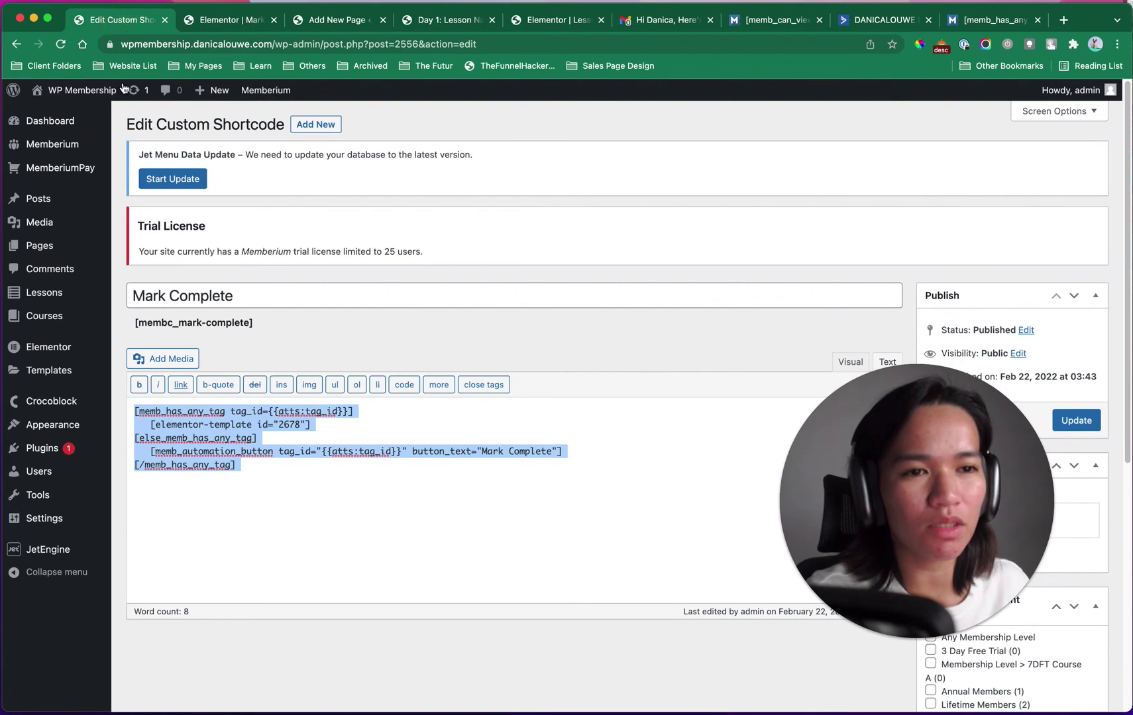
{"action": "left_click", "coordinate": [268, 467]}
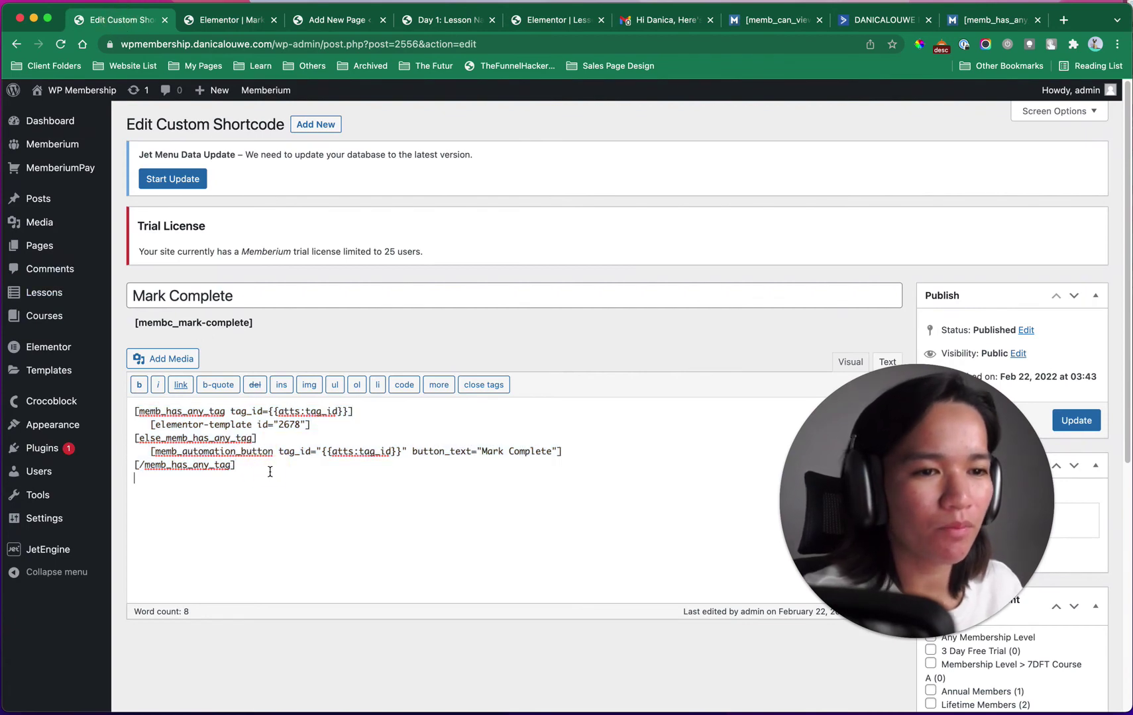
{"action": "left_click_drag", "start_coordinate": [269, 471], "coordinate": [156, 424]}
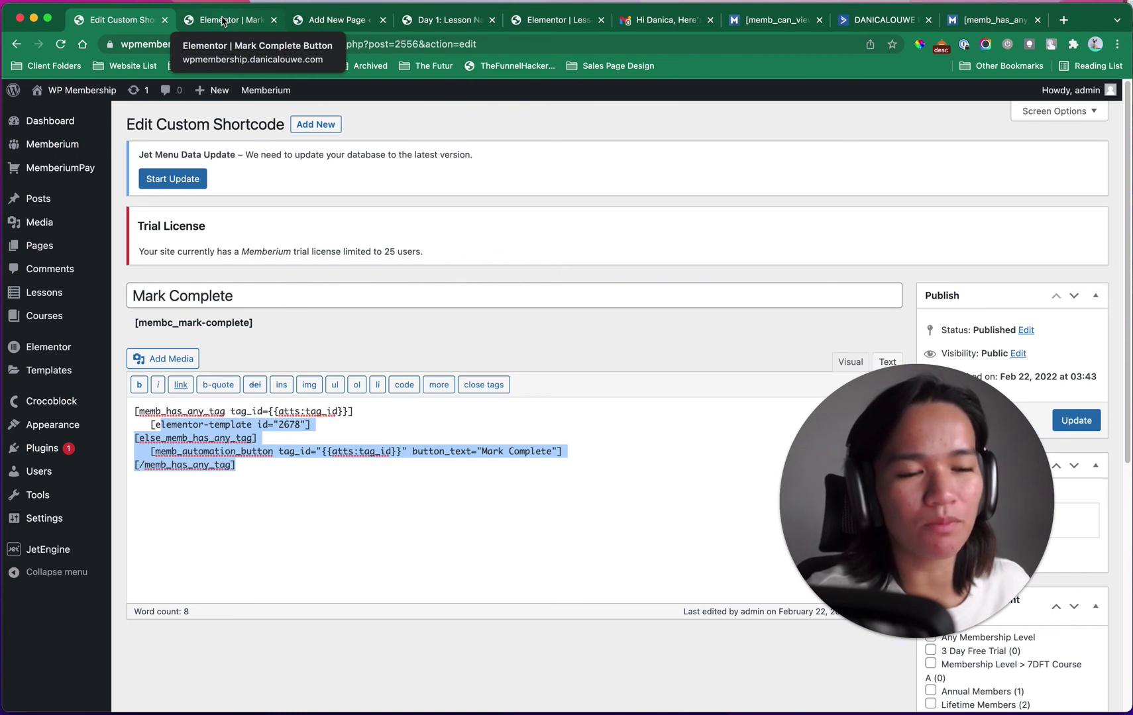
{"action": "left_click", "coordinate": [245, 489]}
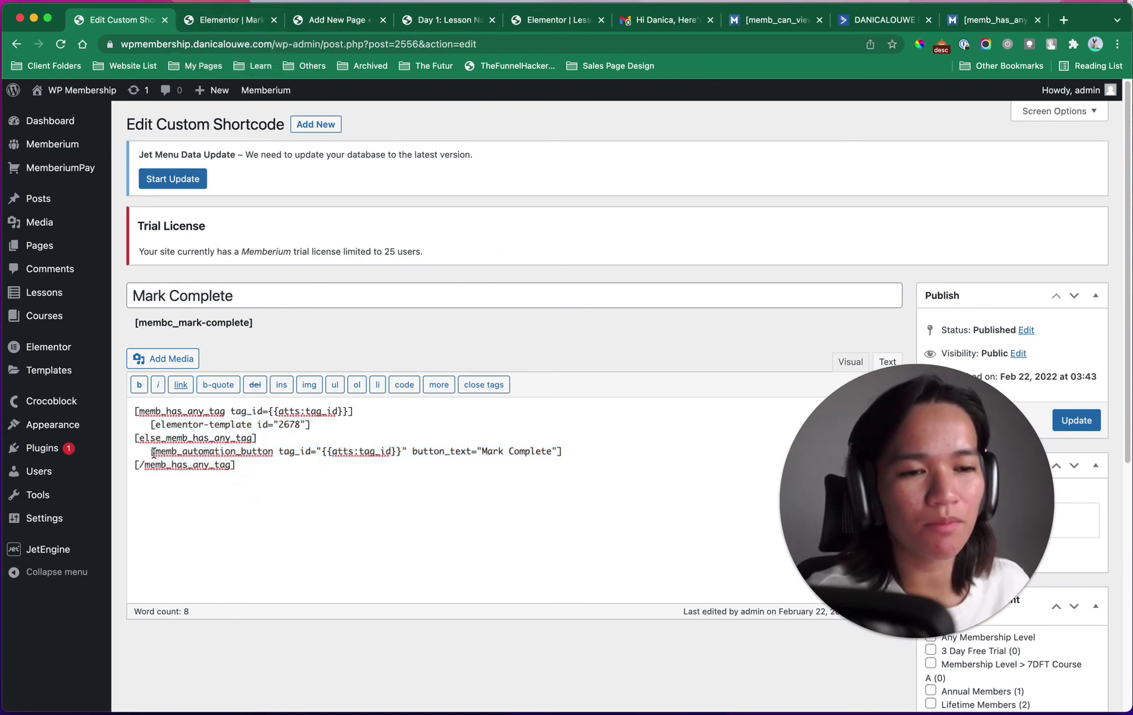
{"action": "left_click_drag", "start_coordinate": [151, 452], "coordinate": [124, 454]}
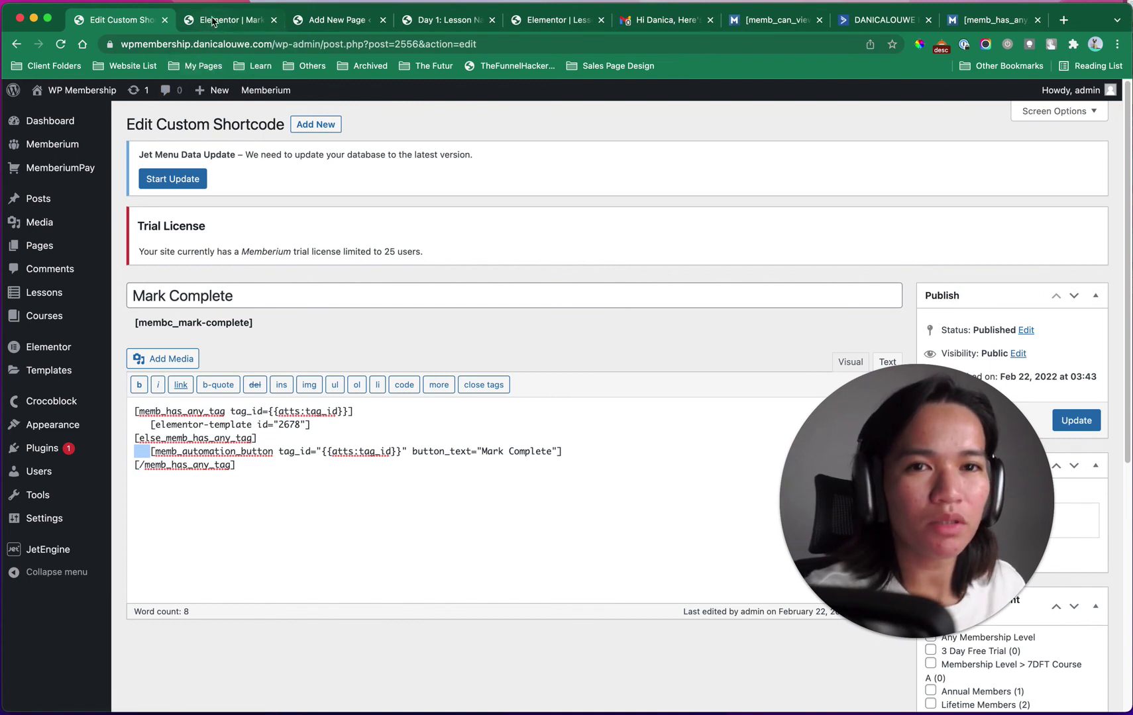
{"action": "left_click", "coordinate": [292, 478]}
{"action": "mouse_move", "coordinate": [71, 145]}
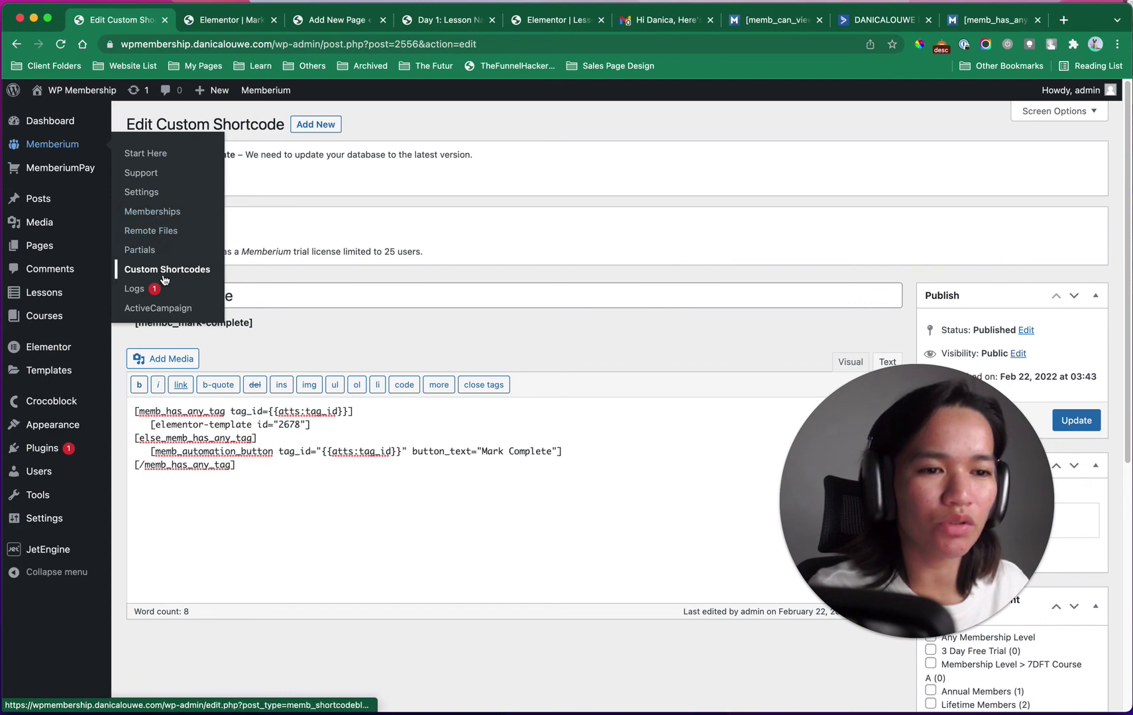
{"action": "left_click", "coordinate": [232, 20]}
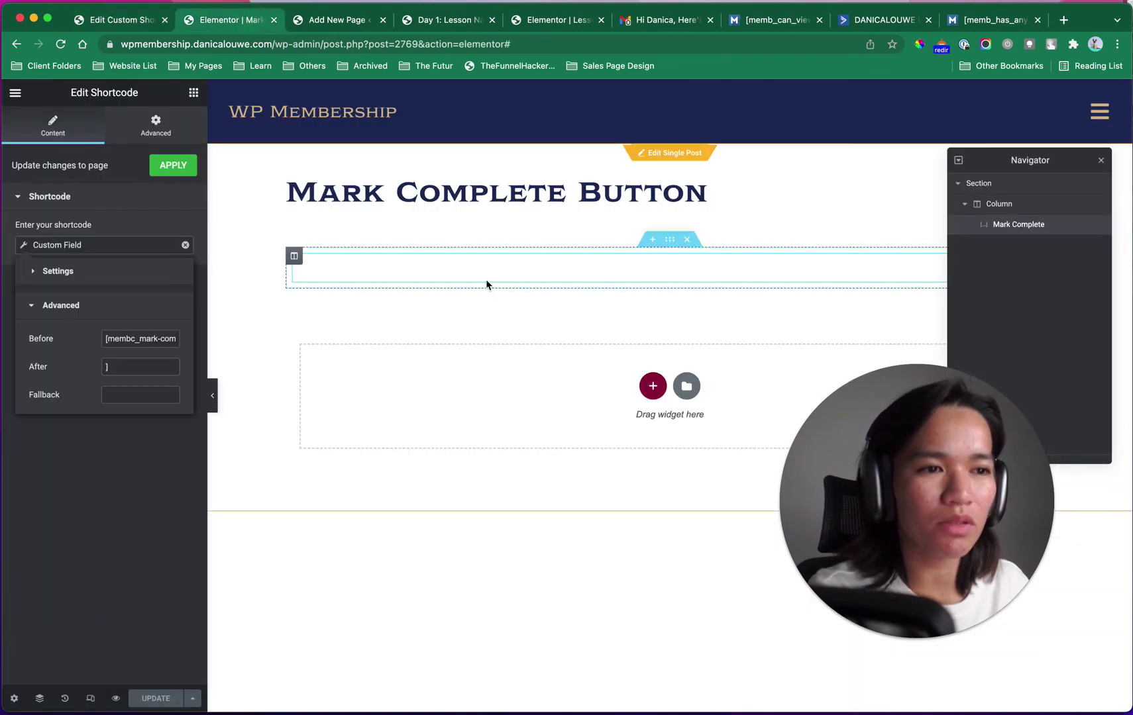
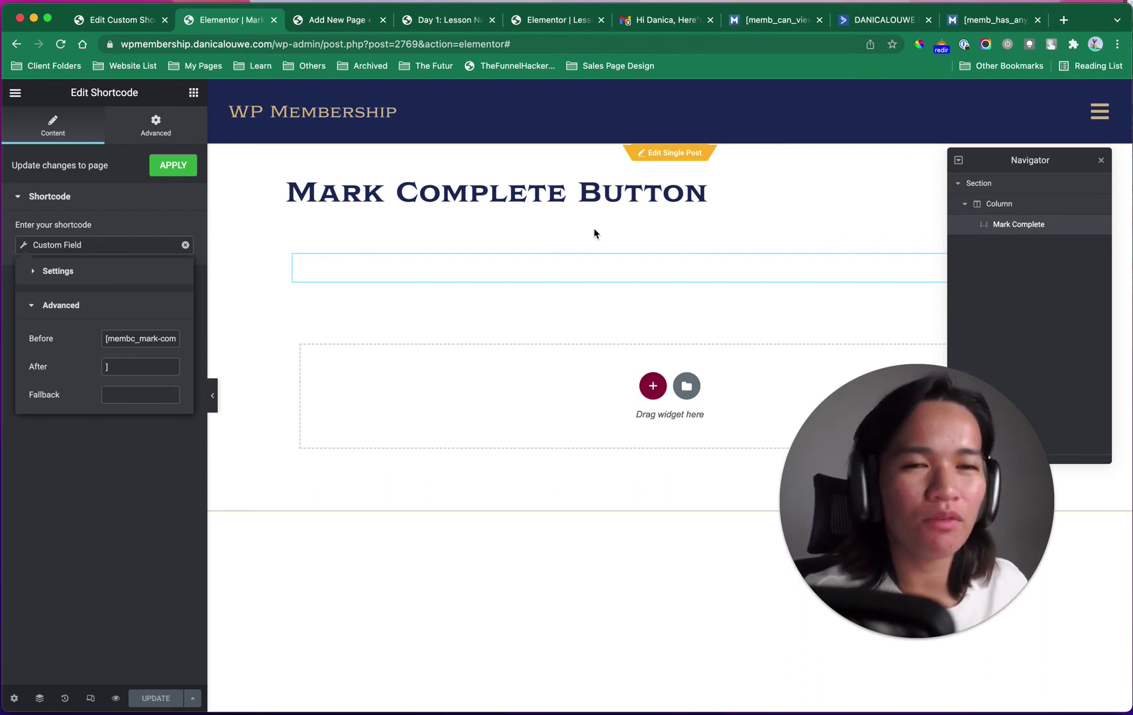
Step: Change the Mark Complete shortcode's button_text to 'Mark Lesson Complete' and update the shortcode
{"action": "left_click", "coordinate": [103, 26]}
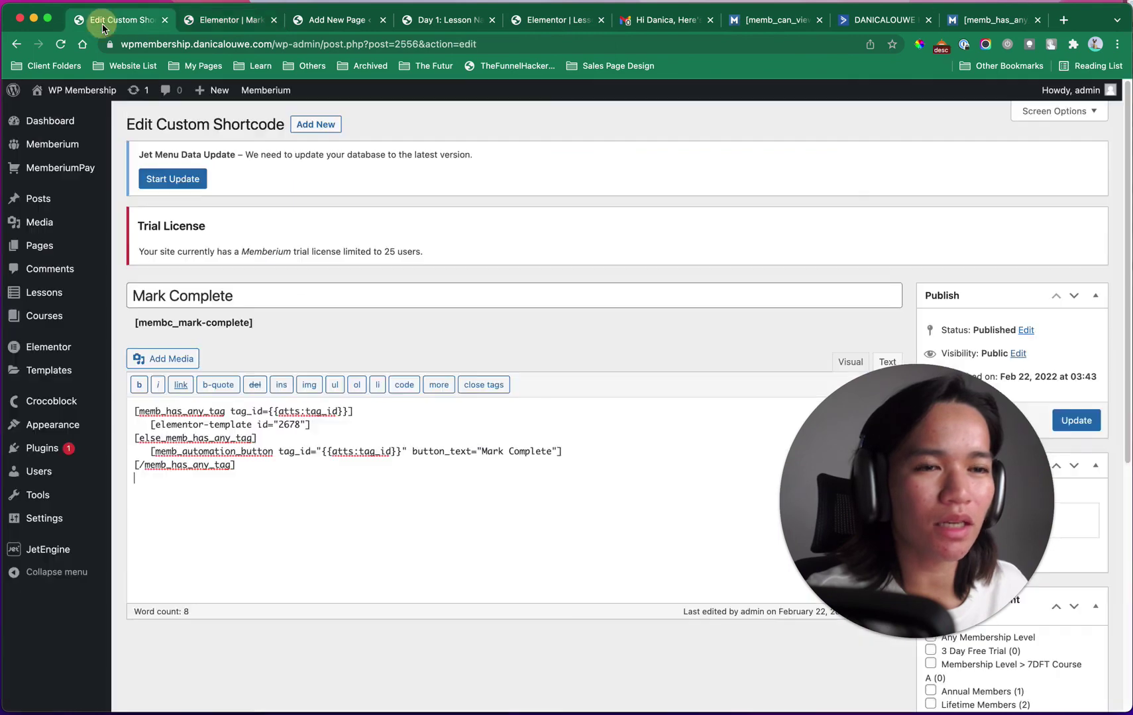
{"action": "left_click", "coordinate": [335, 487]}
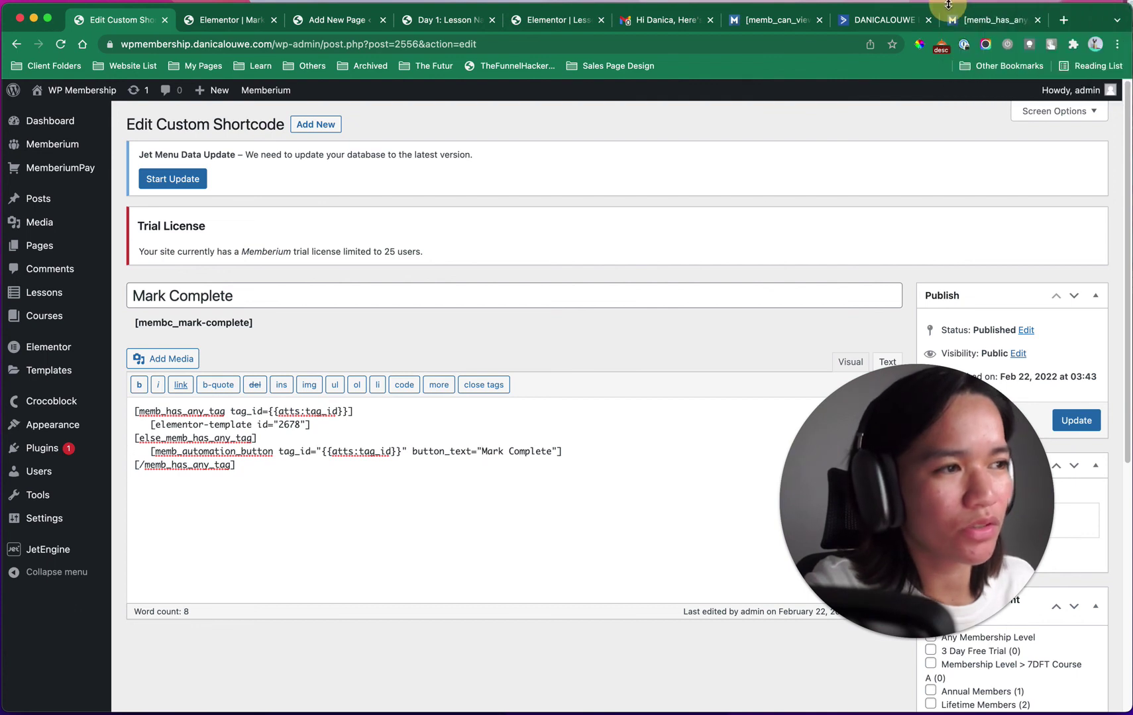
{"action": "left_click", "coordinate": [504, 465]}
{"action": "left_click", "coordinate": [503, 453]}
{"action": "type", "text": "Les"}
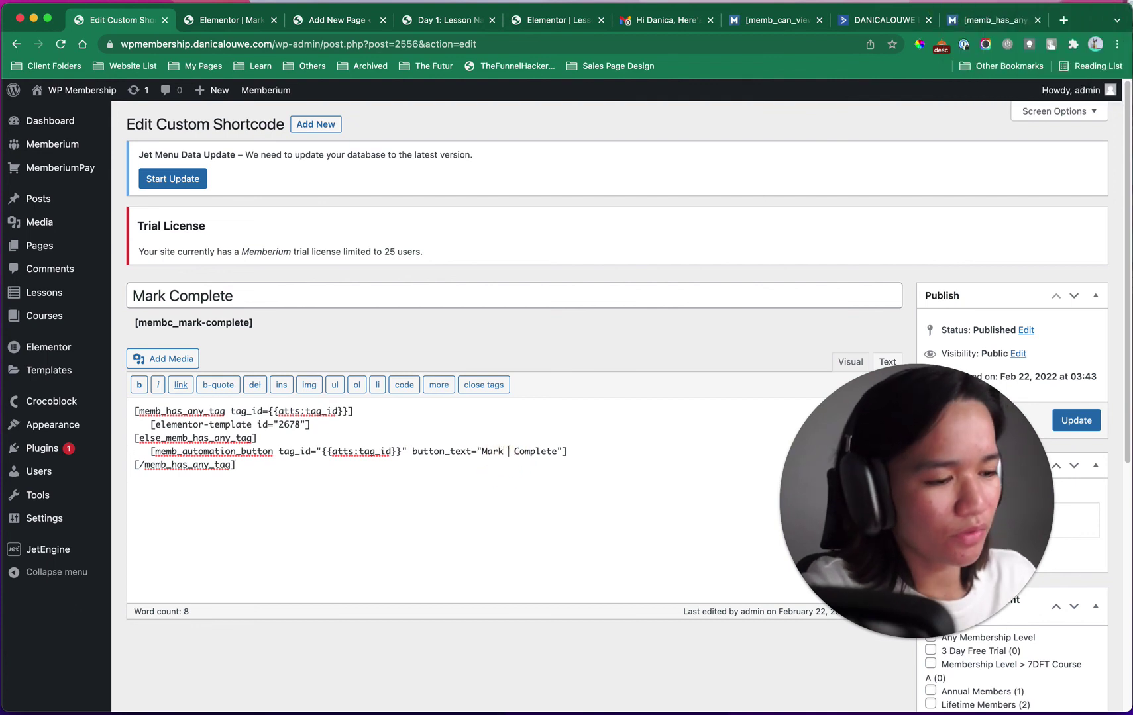
{"action": "type", "text": "son"}
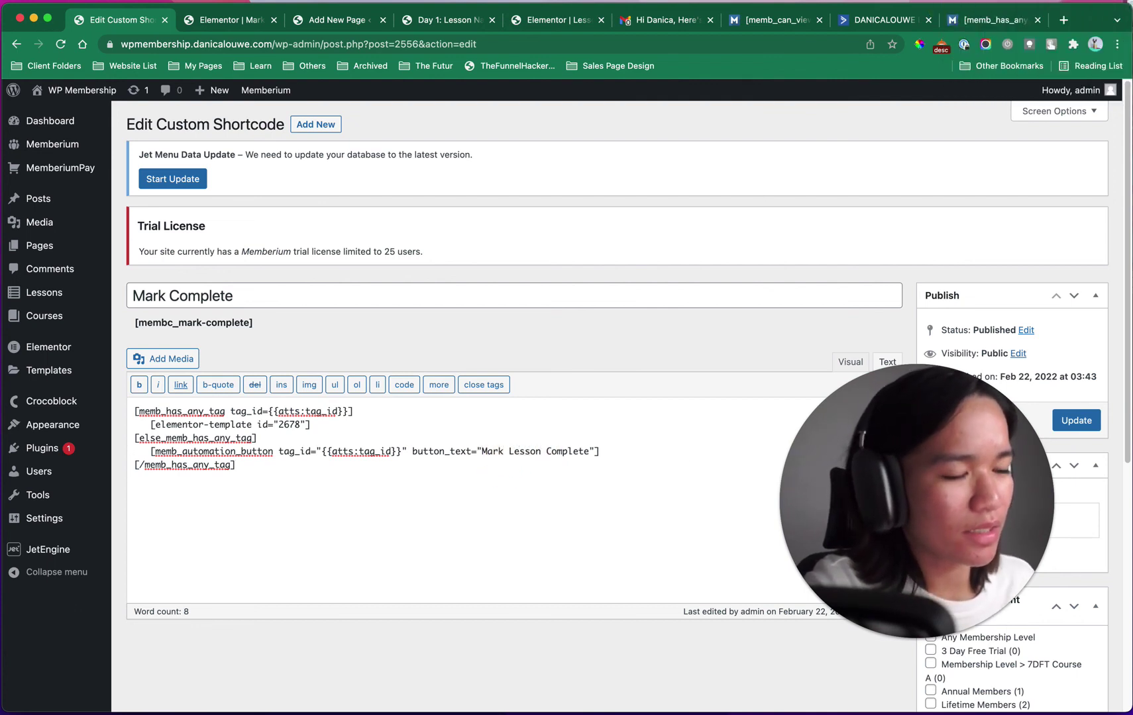
{"action": "left_click", "coordinate": [1078, 422]}
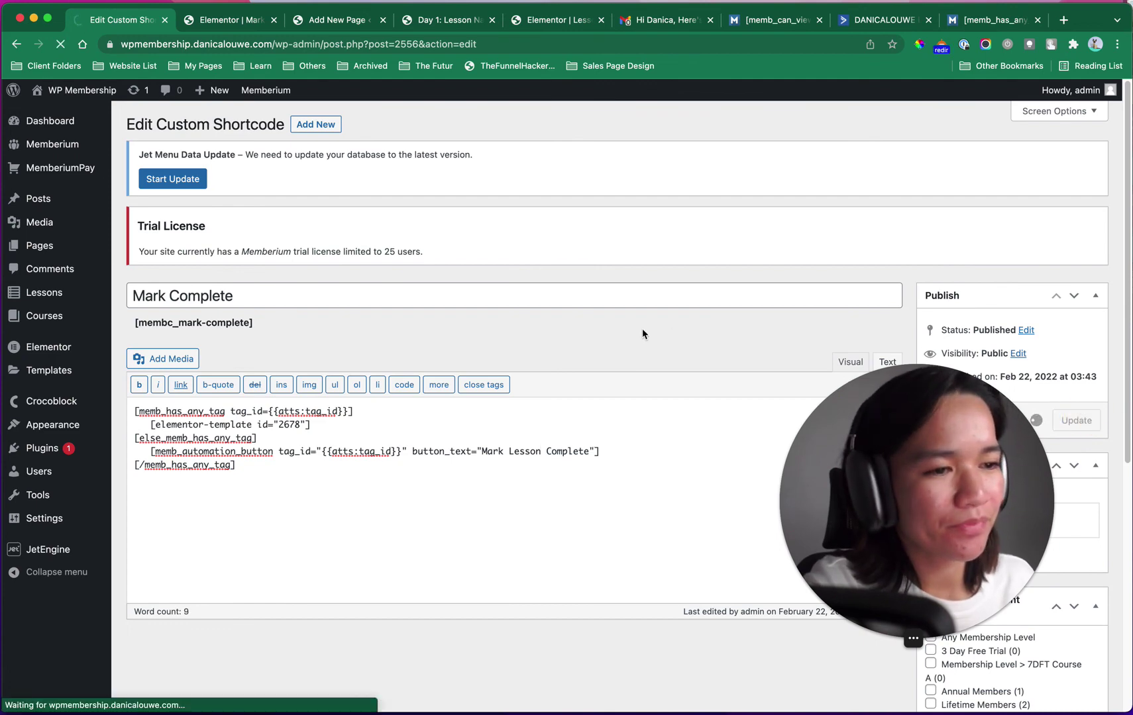
{"action": "left_click", "coordinate": [888, 20]}
Step: Add the 'Drip > 7DFT Course A > Day 3' tag to the test contact
{"action": "left_click", "coordinate": [290, 440]}
{"action": "type", "text": "d"}
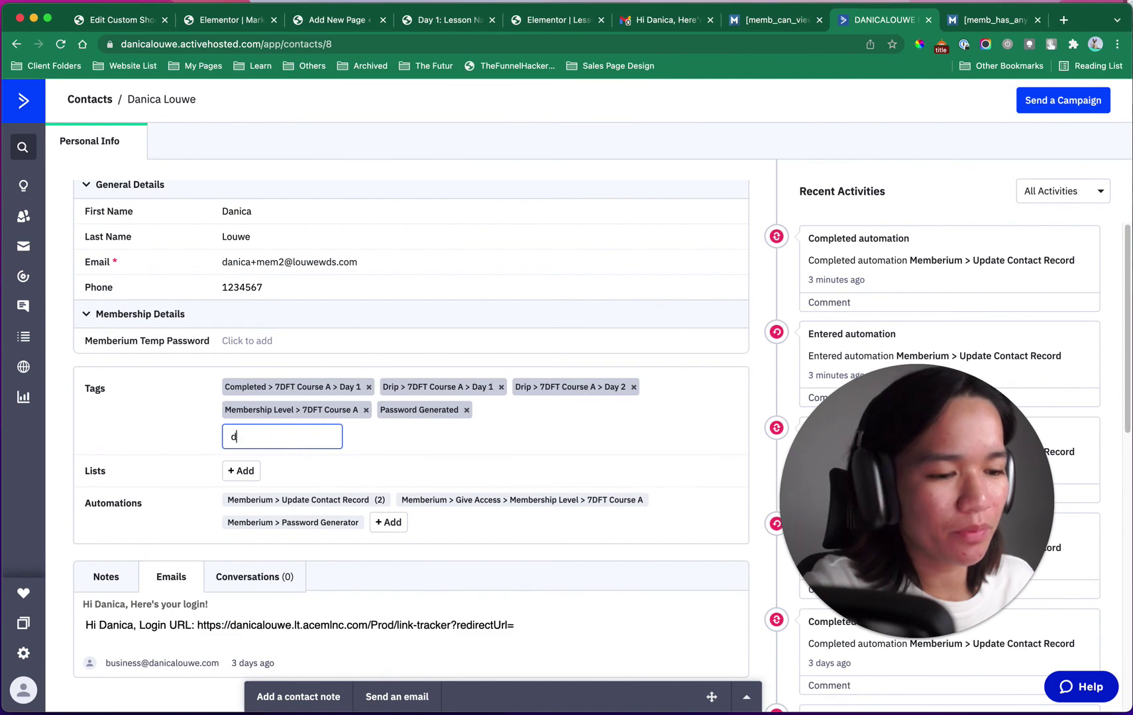
{"action": "type", "text": "rip > 7DFT Course A >"}
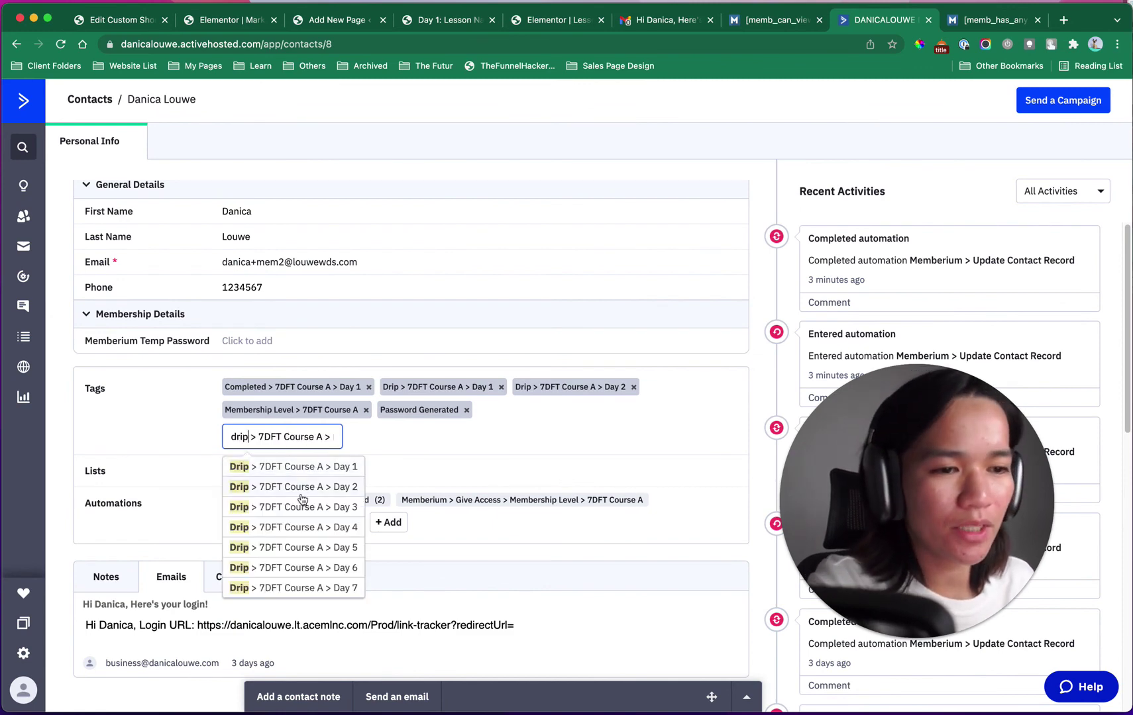
{"action": "left_click", "coordinate": [304, 507]}
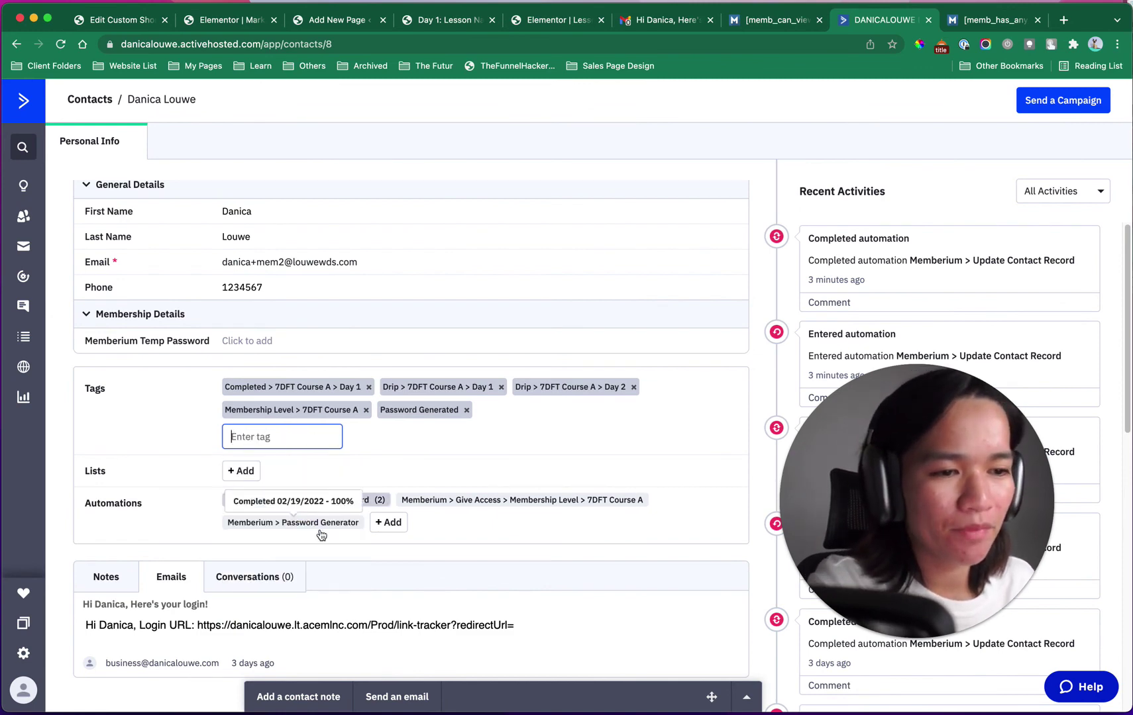
Step: Add the contact to the Update Contact Record automation
{"action": "left_click", "coordinate": [388, 523]}
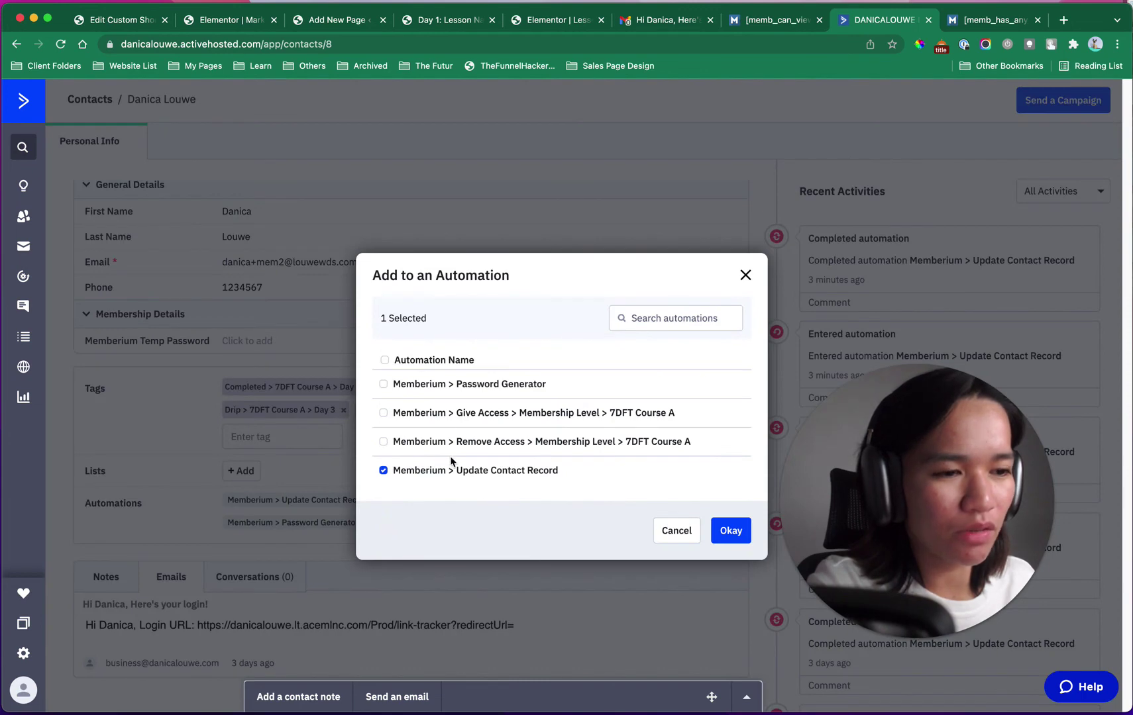
{"action": "left_click", "coordinate": [733, 531]}
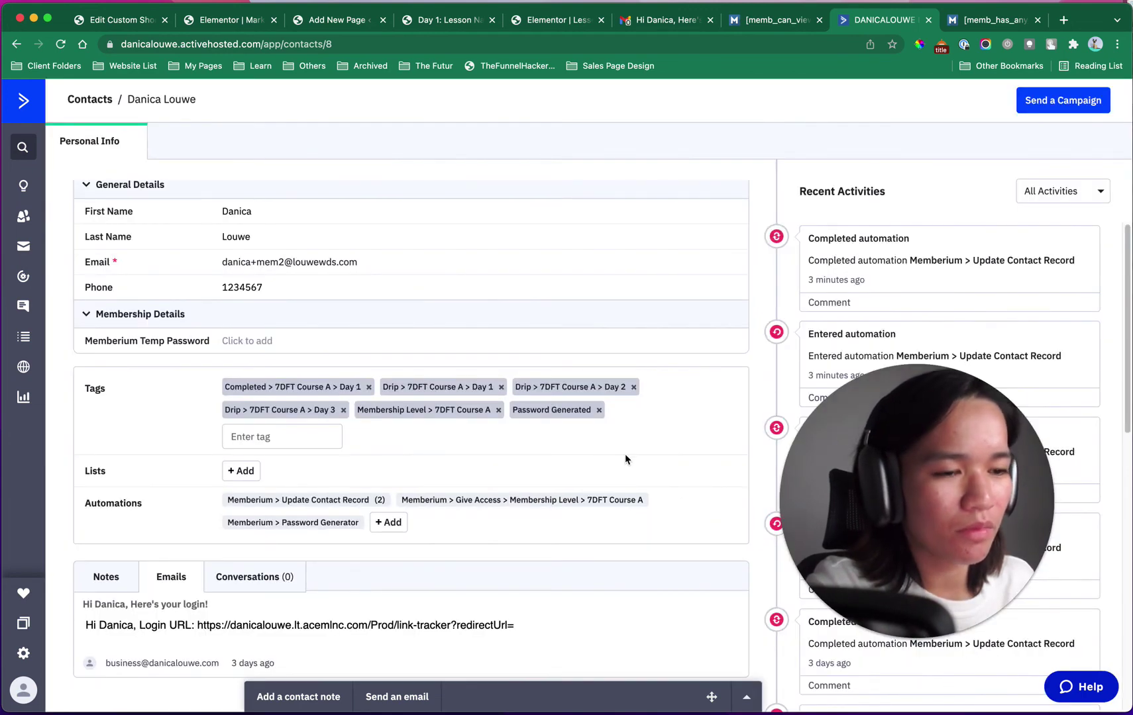
{"action": "left_click", "coordinate": [388, 523]}
{"action": "left_click", "coordinate": [731, 531]}
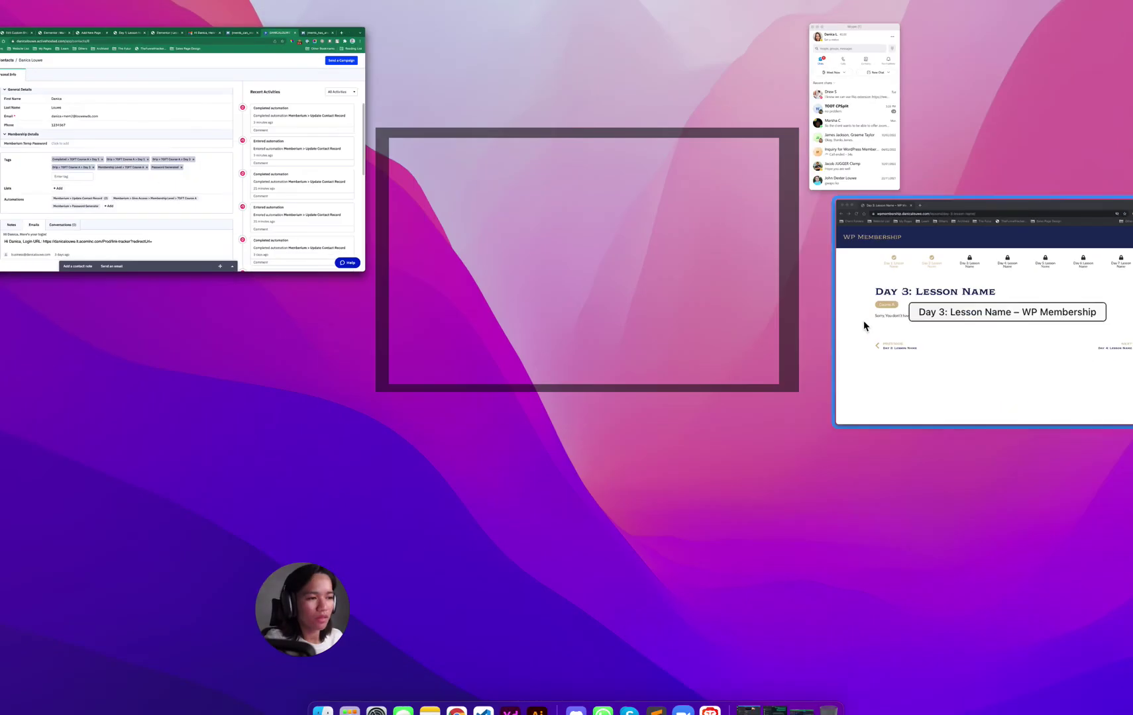
{"action": "left_click", "coordinate": [863, 323]}
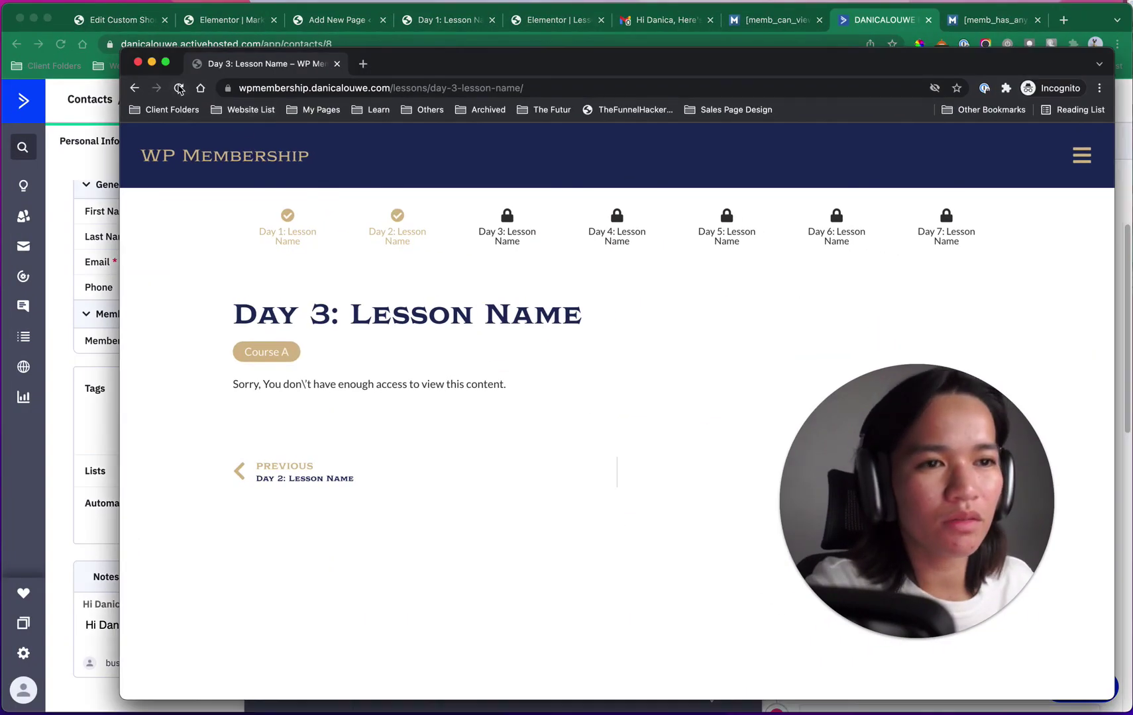
Step: Reload the member's Day 3 lesson page and reposition the browser window
{"action": "left_click", "coordinate": [179, 88]}
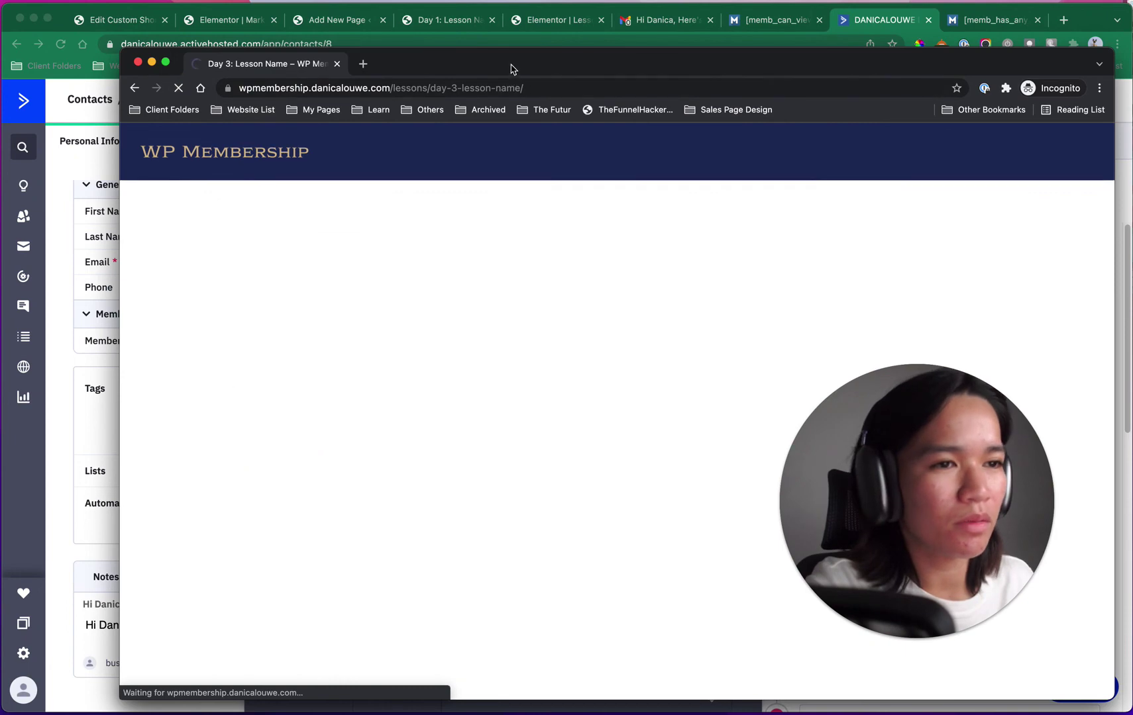
{"action": "left_click_drag", "start_coordinate": [510, 65], "coordinate": [445, 50]}
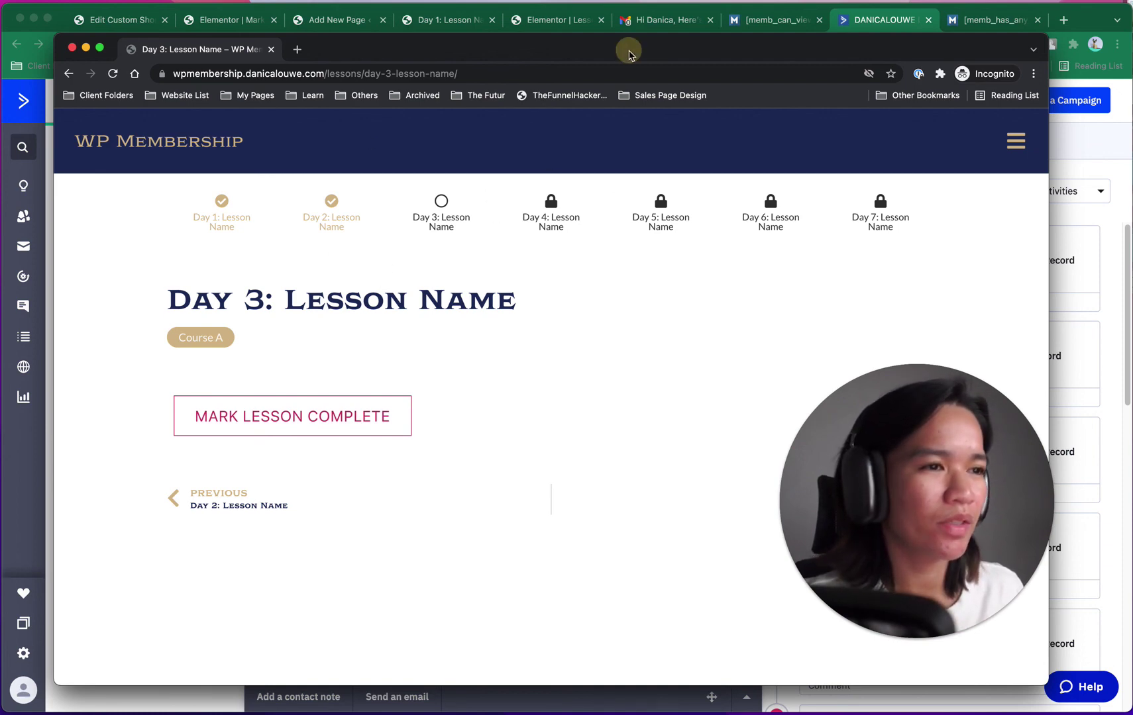
{"action": "mouse_move", "coordinate": [631, 51]}
{"action": "left_mouse_down"}
{"action": "mouse_move", "coordinate": [647, 261]}
{"action": "mouse_move", "coordinate": [639, 46]}
{"action": "left_mouse_up"}
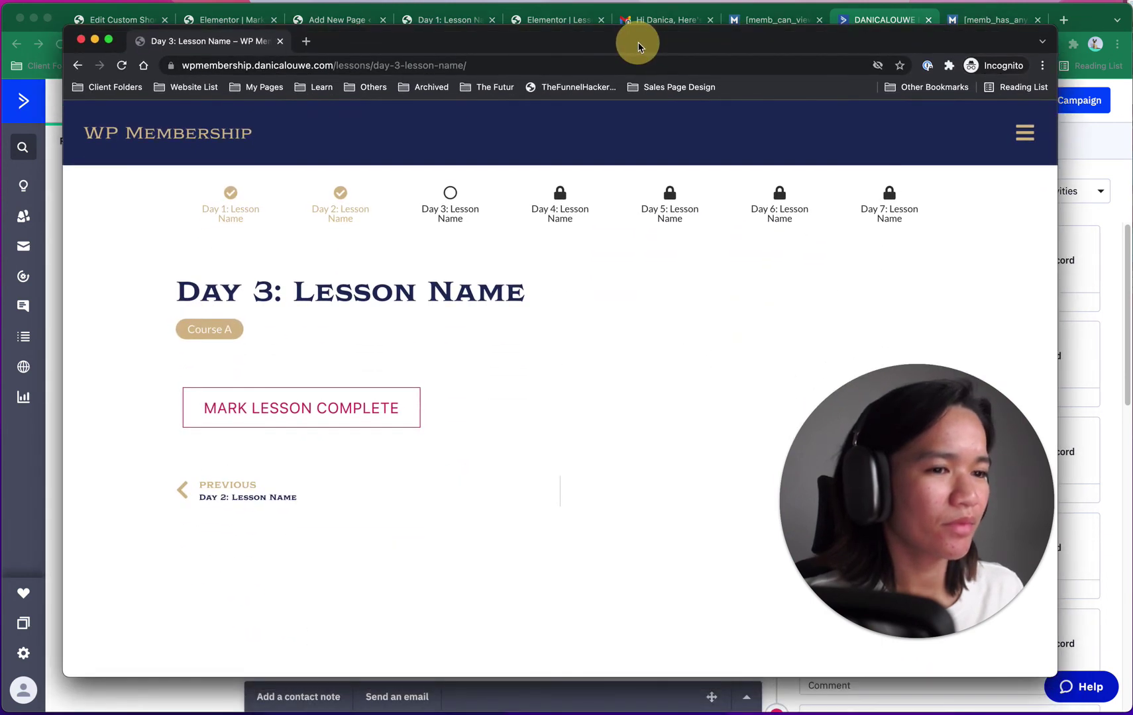
{"action": "left_click_drag", "start_coordinate": [872, 481], "coordinate": [517, 461]}
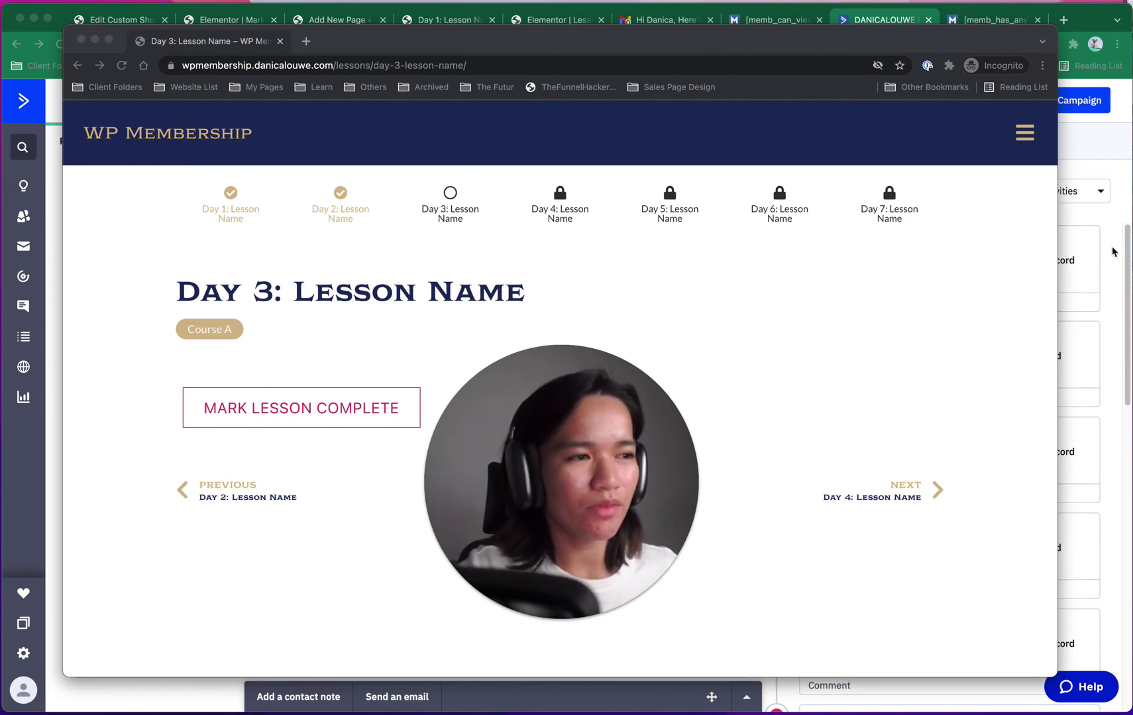
Step: Go through the site menu to the Courses page listing Course A, Course B and Course C
{"action": "left_click", "coordinate": [1023, 138]}
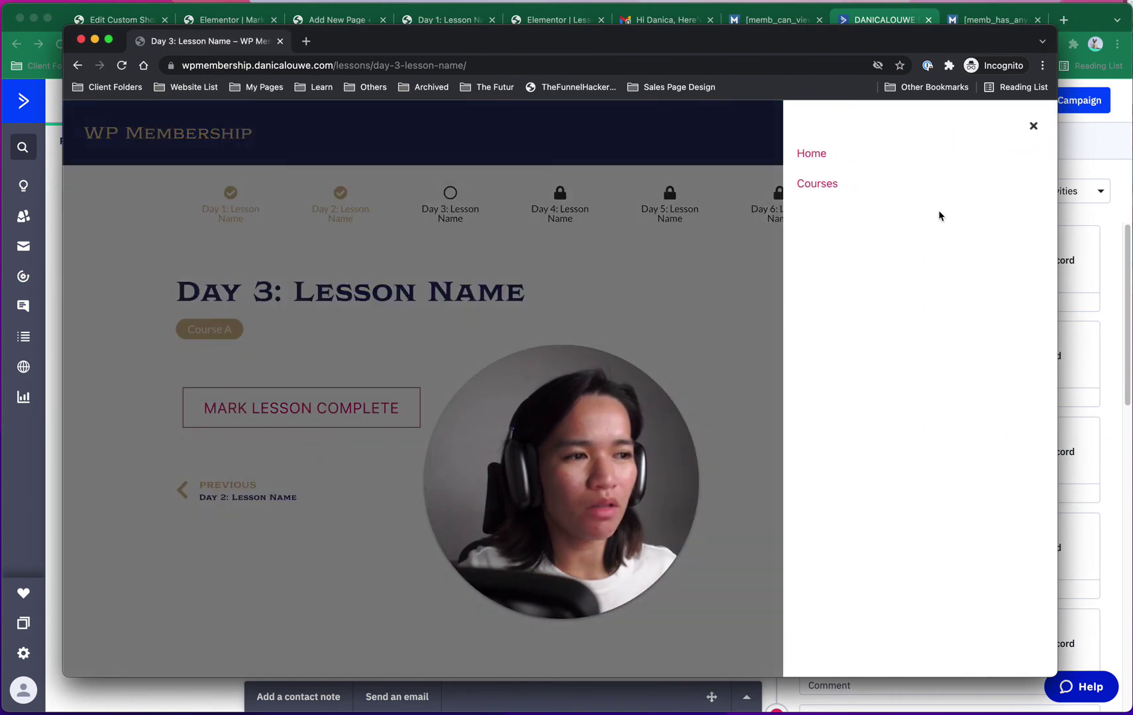
{"action": "left_click", "coordinate": [836, 188]}
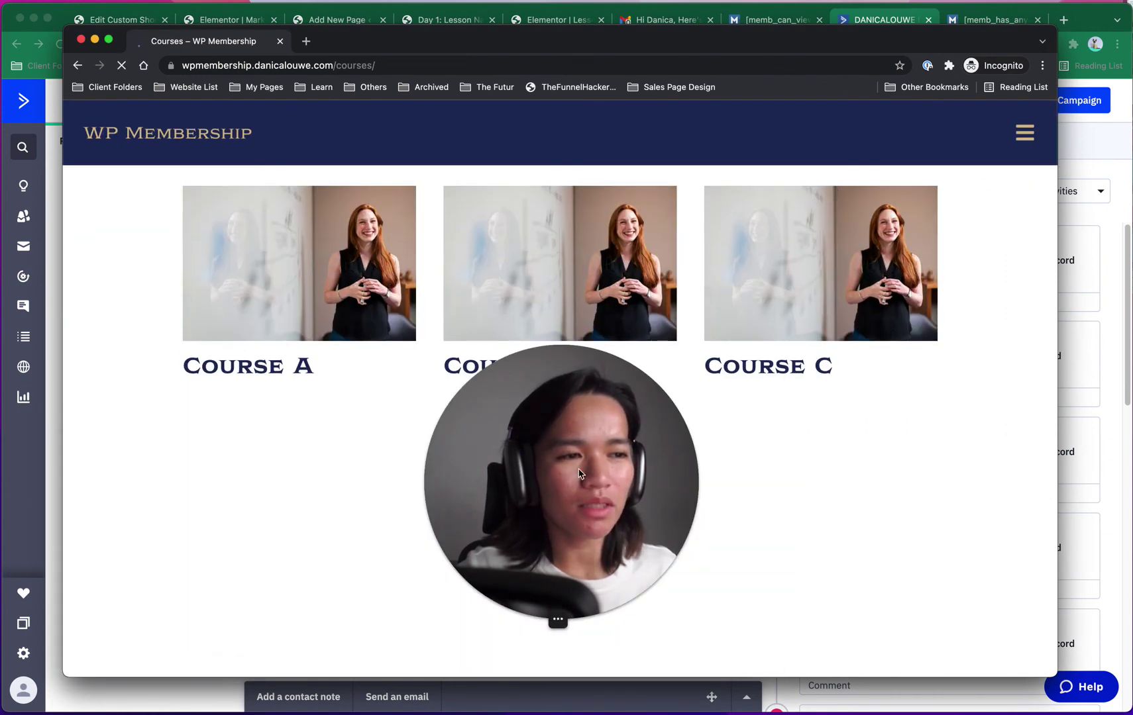
{"action": "left_click_drag", "start_coordinate": [628, 480], "coordinate": [910, 480]}
{"action": "left_click", "coordinate": [299, 302]}
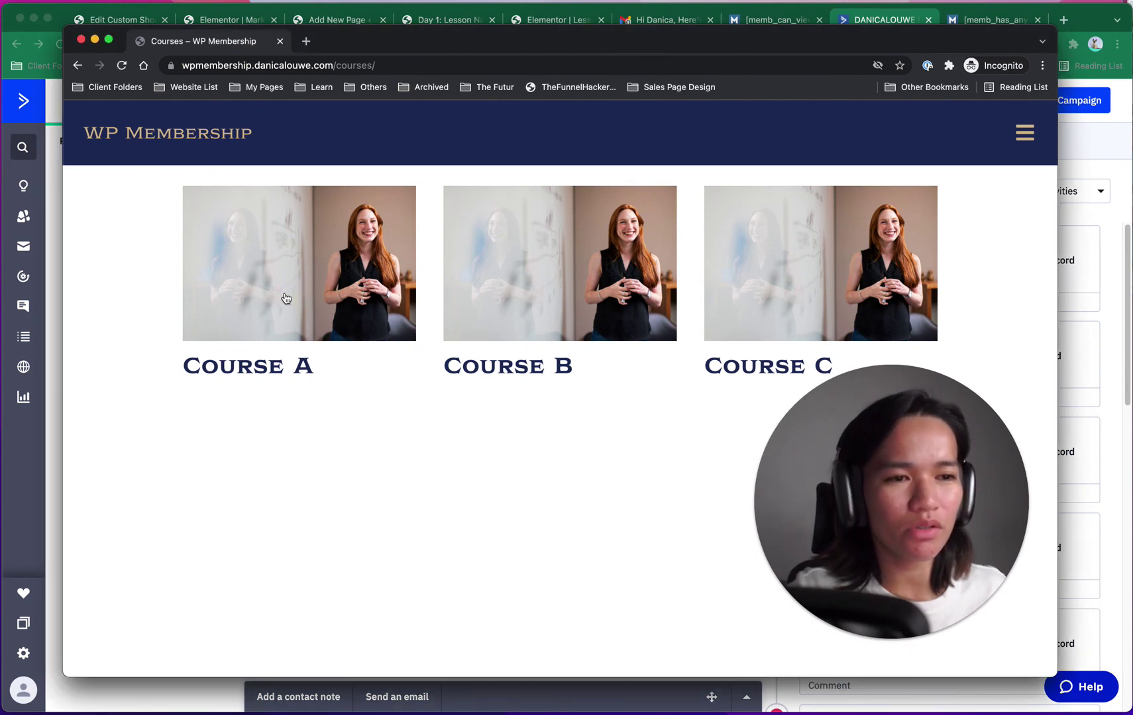
{"action": "left_click", "coordinate": [245, 323]}
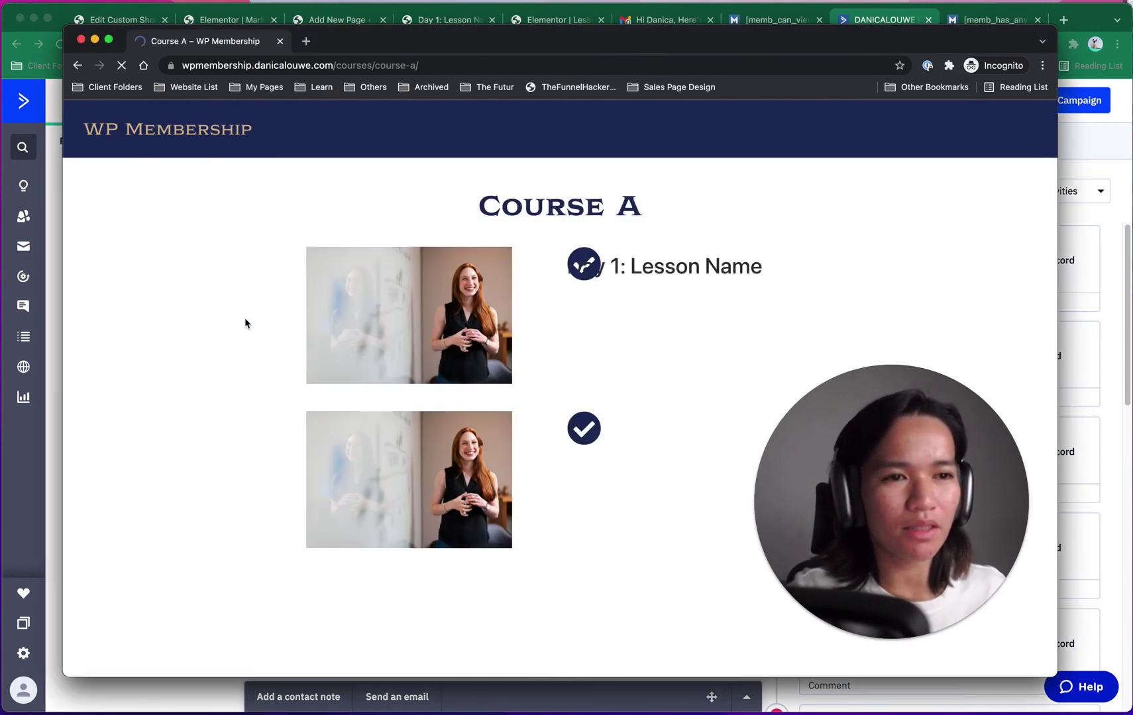
{"action": "left_click_drag", "start_coordinate": [868, 473], "coordinate": [864, 214]}
{"action": "scroll", "coordinate": [657, 437], "scroll_direction": "down", "scroll_amount": 3}
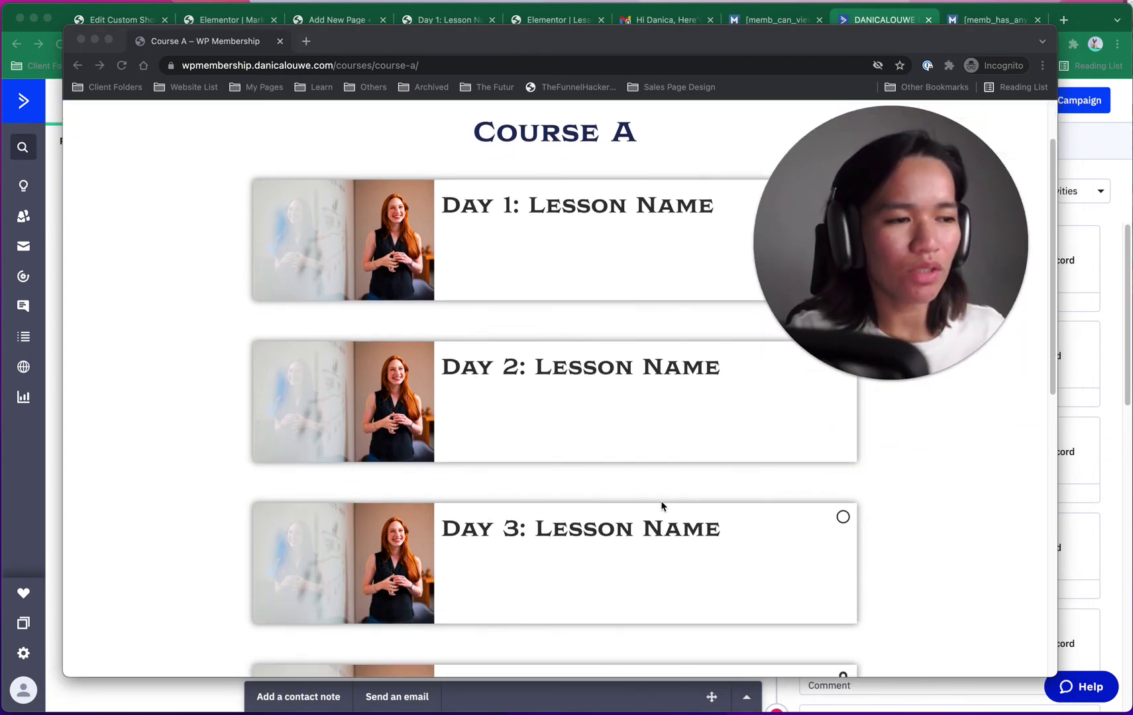
{"action": "scroll", "coordinate": [661, 506], "scroll_direction": "down", "scroll_amount": 5}
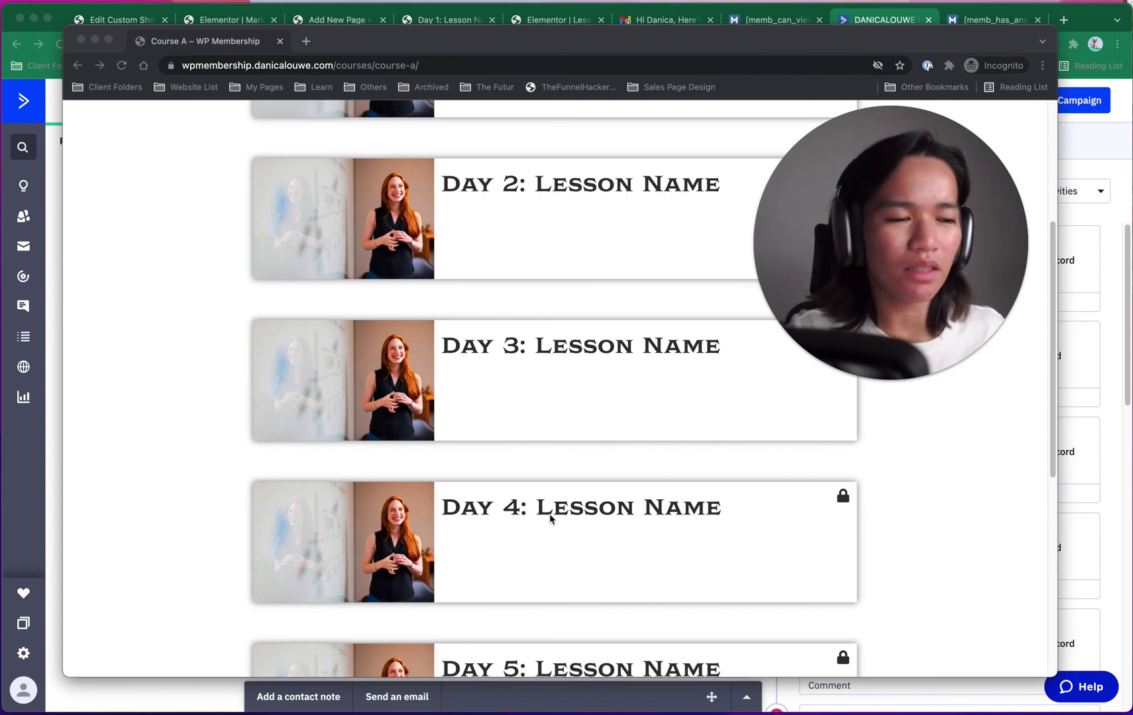
{"action": "left_click", "coordinate": [581, 507]}
{"action": "left_click", "coordinate": [593, 517]}
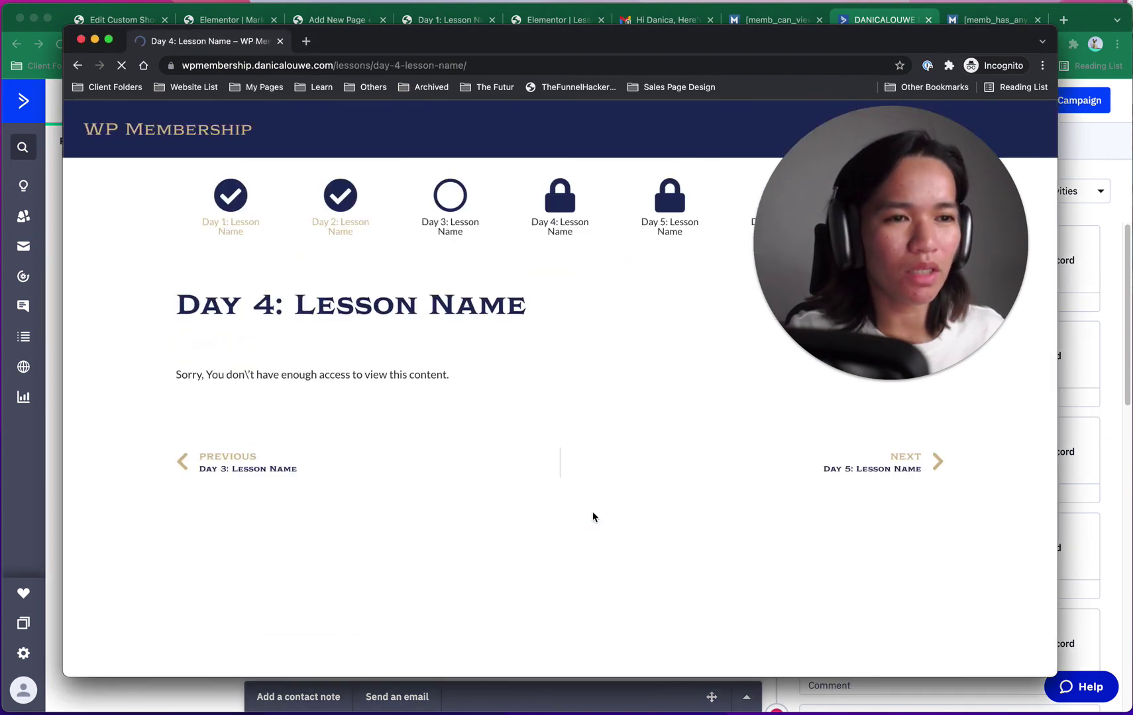
{"action": "left_click_drag", "start_coordinate": [176, 362], "coordinate": [451, 372]}
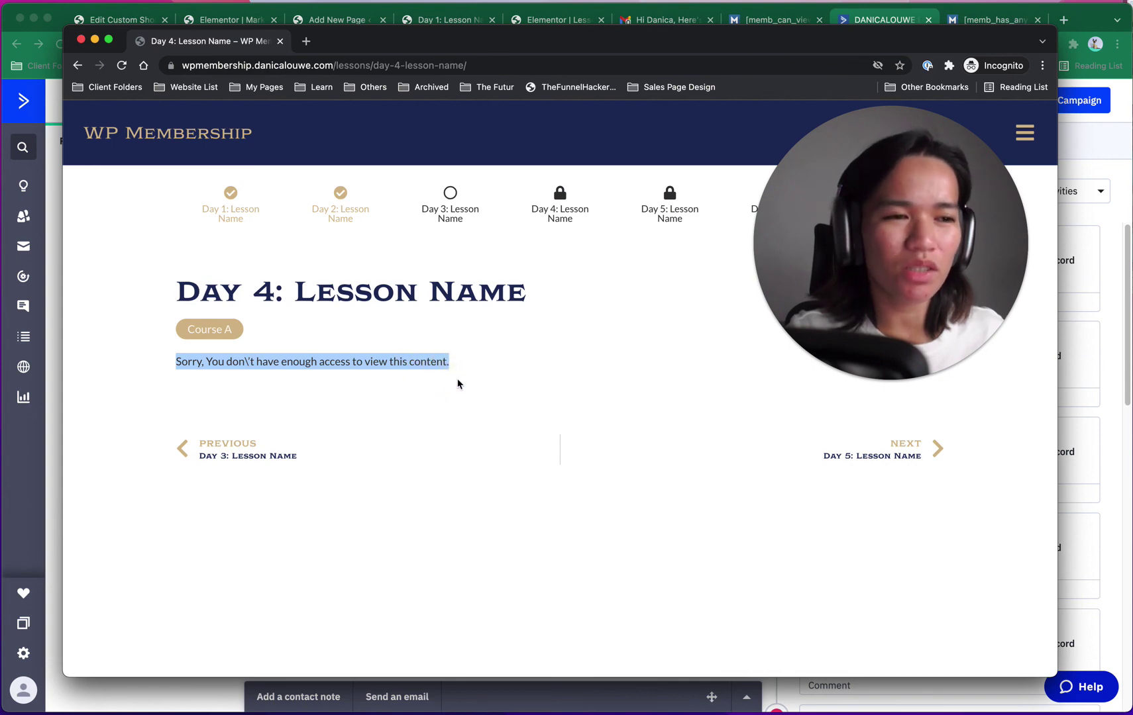
{"action": "left_click", "coordinate": [456, 377]}
{"action": "key", "text": "super+bracketleft"}
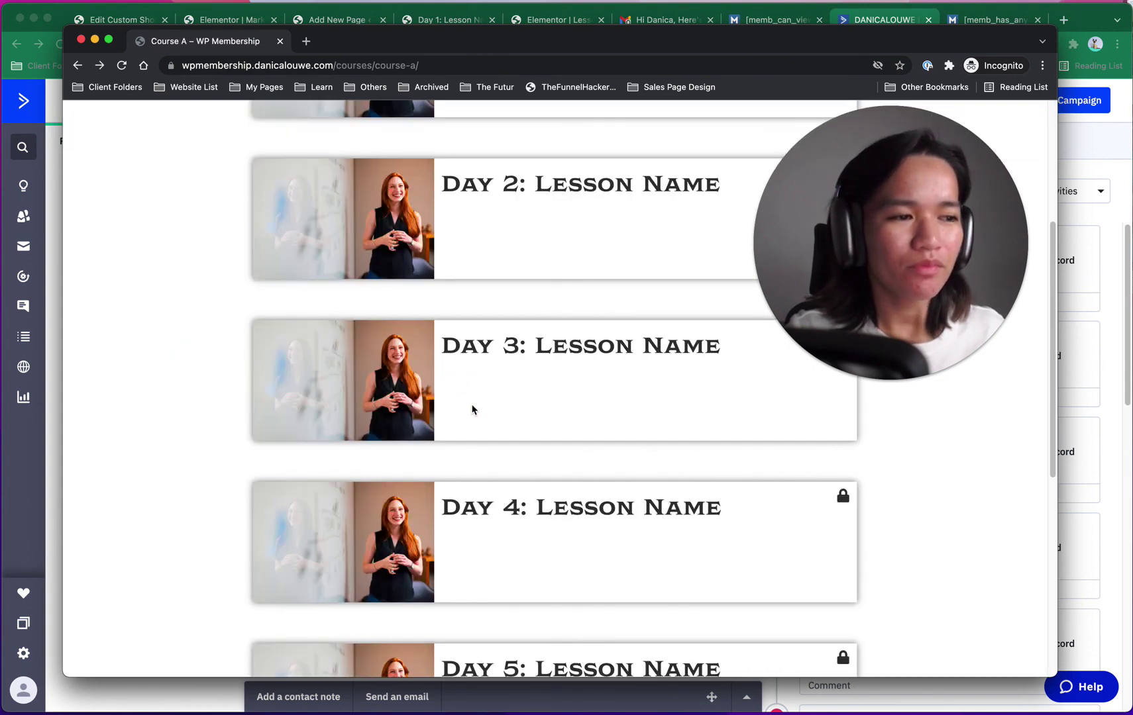
{"action": "scroll", "coordinate": [464, 390], "scroll_direction": "up", "scroll_amount": 5}
{"action": "left_click_drag", "start_coordinate": [907, 210], "coordinate": [211, 494]}
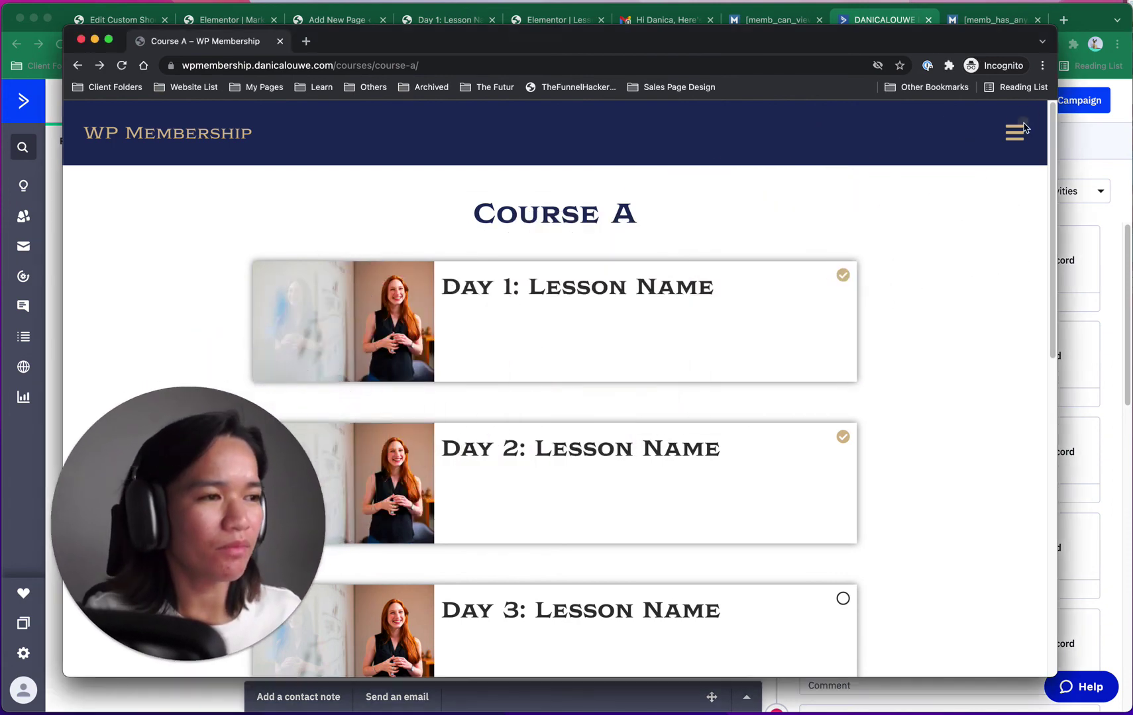
{"action": "left_click", "coordinate": [1014, 132]}
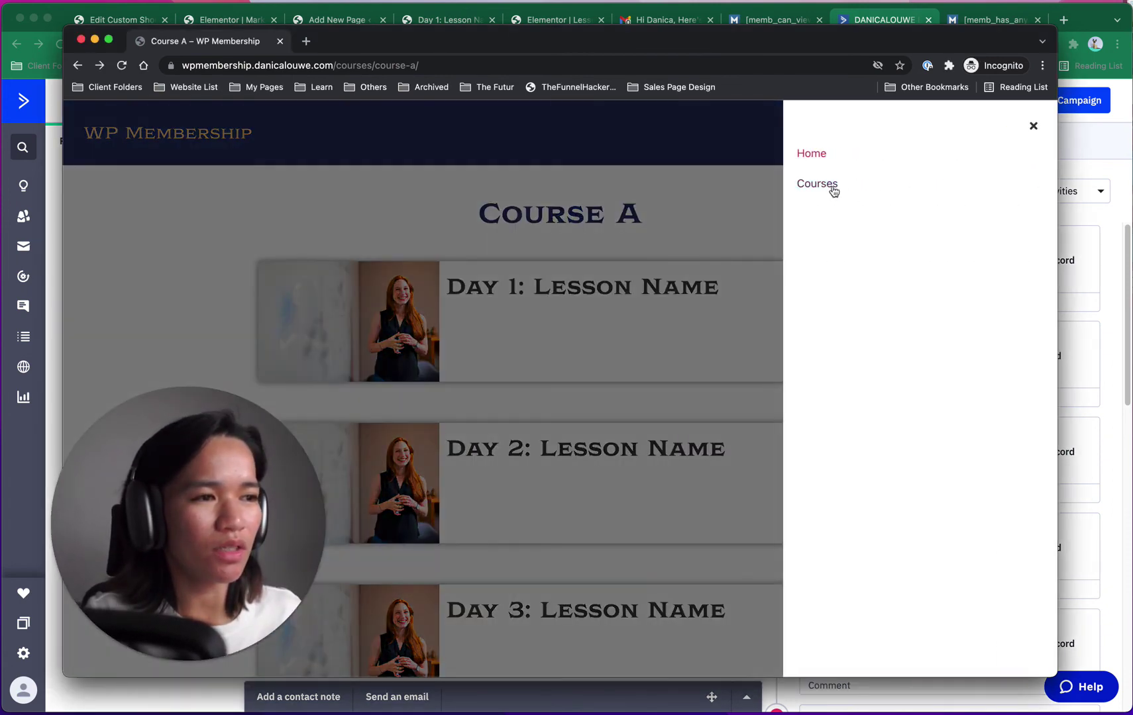
{"action": "left_click", "coordinate": [823, 184]}
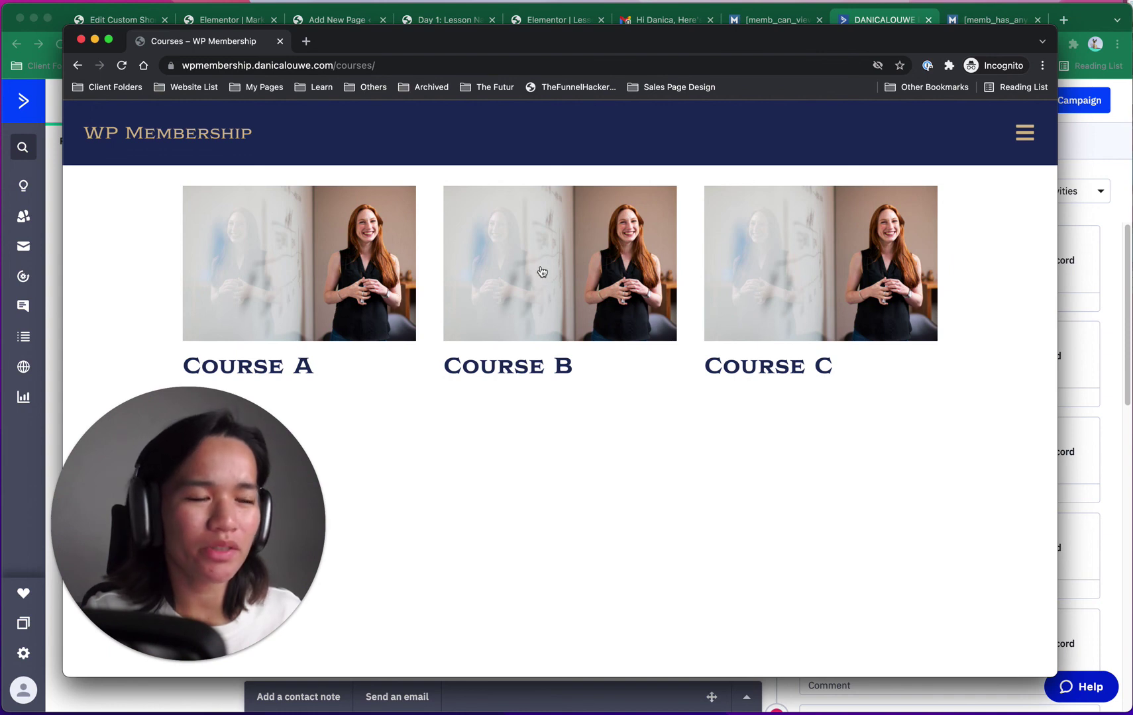
{"action": "left_click", "coordinate": [306, 41]}
{"action": "type", "text": "membe"}
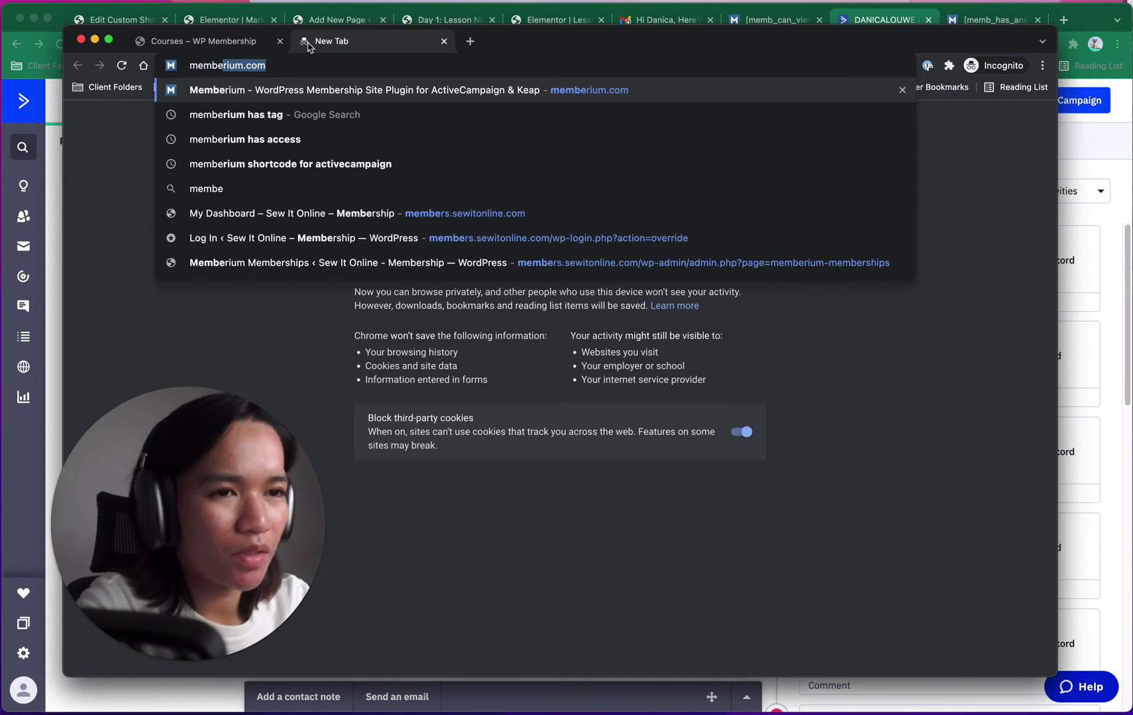
{"action": "type", "text": "rium progress bar"}
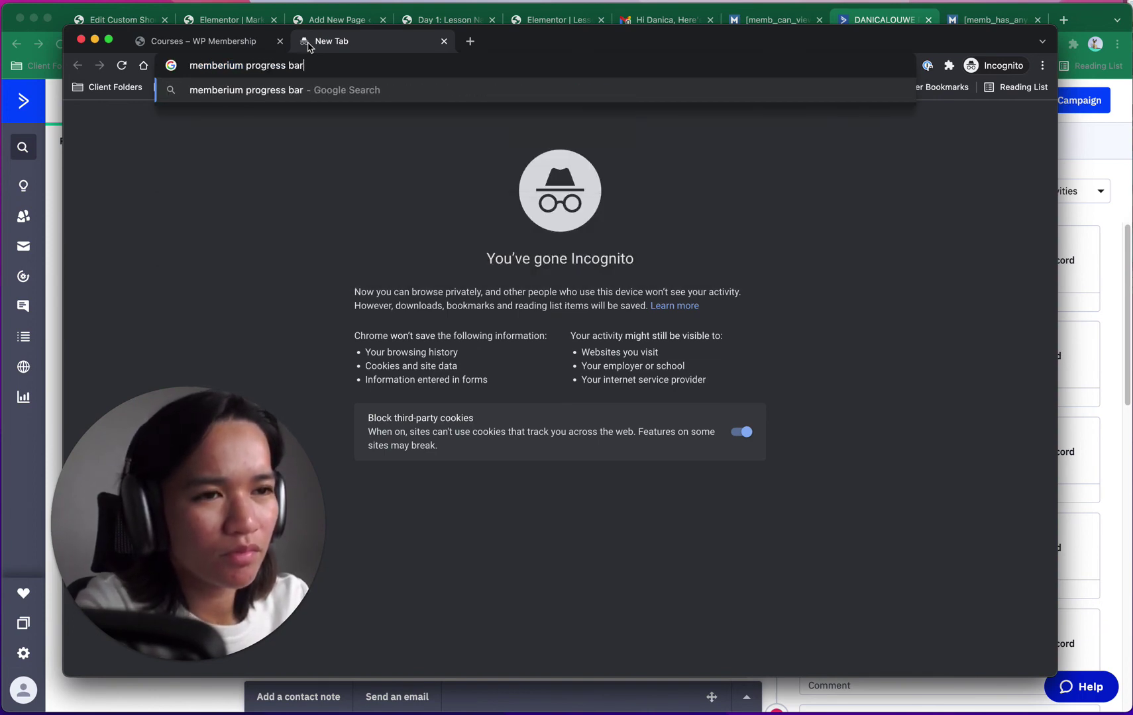
{"action": "key", "text": "Return"}
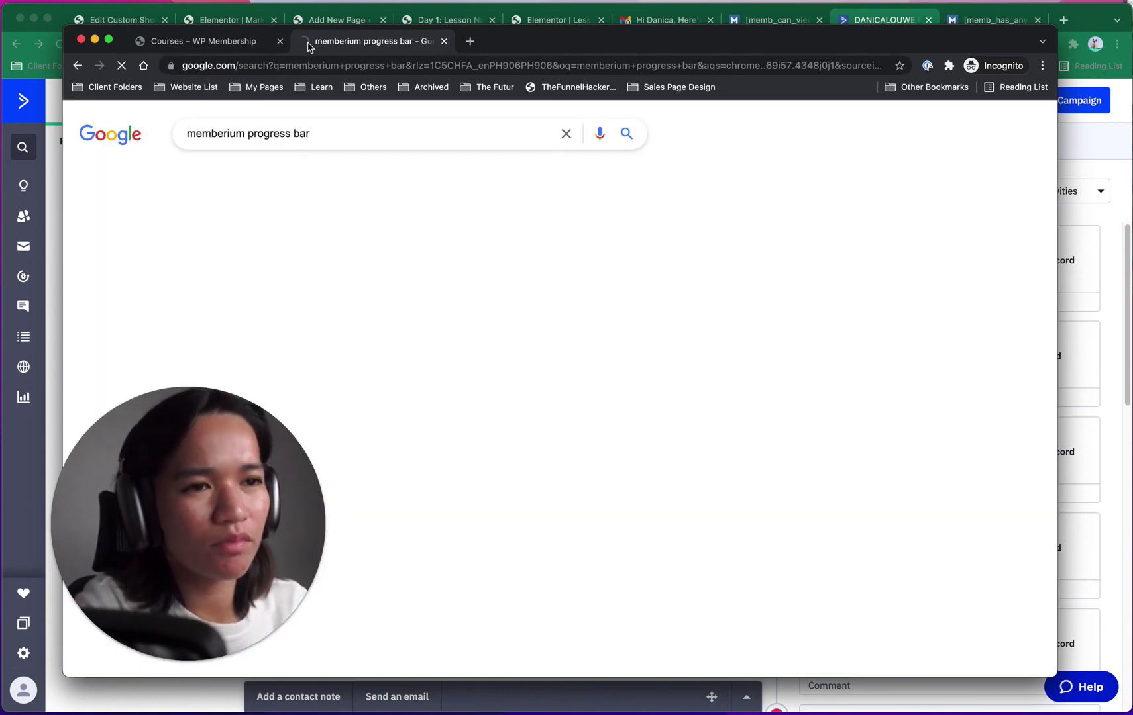
{"action": "left_click", "coordinate": [330, 257]}
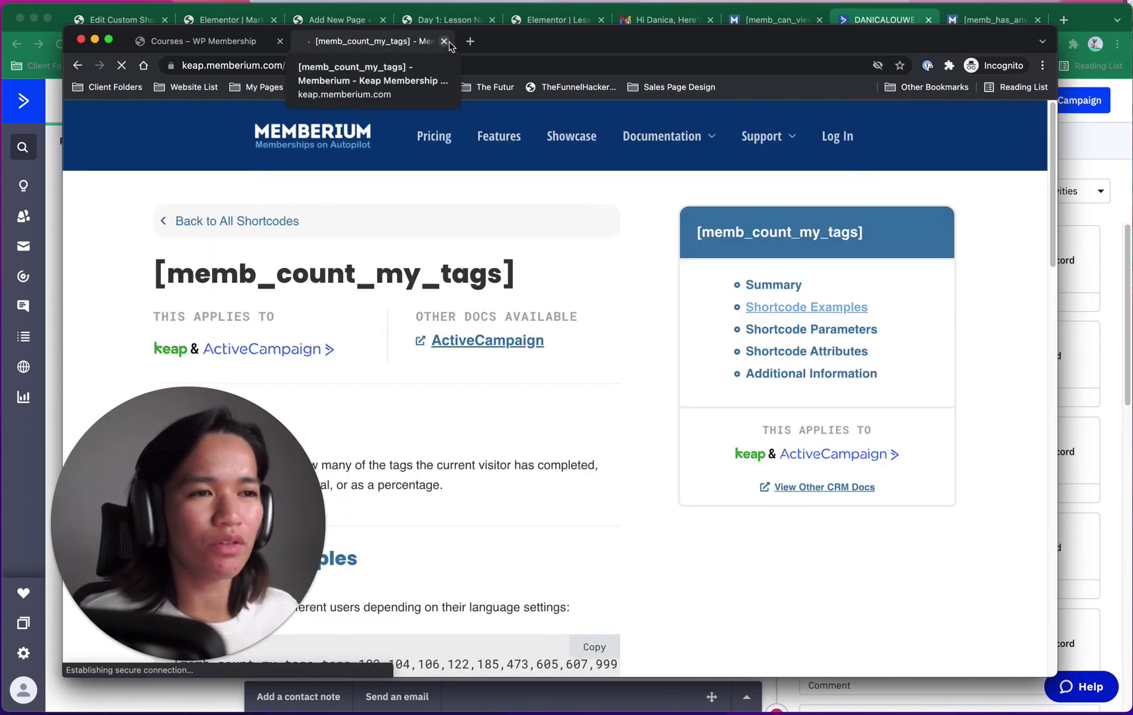
{"action": "left_click", "coordinate": [443, 41]}
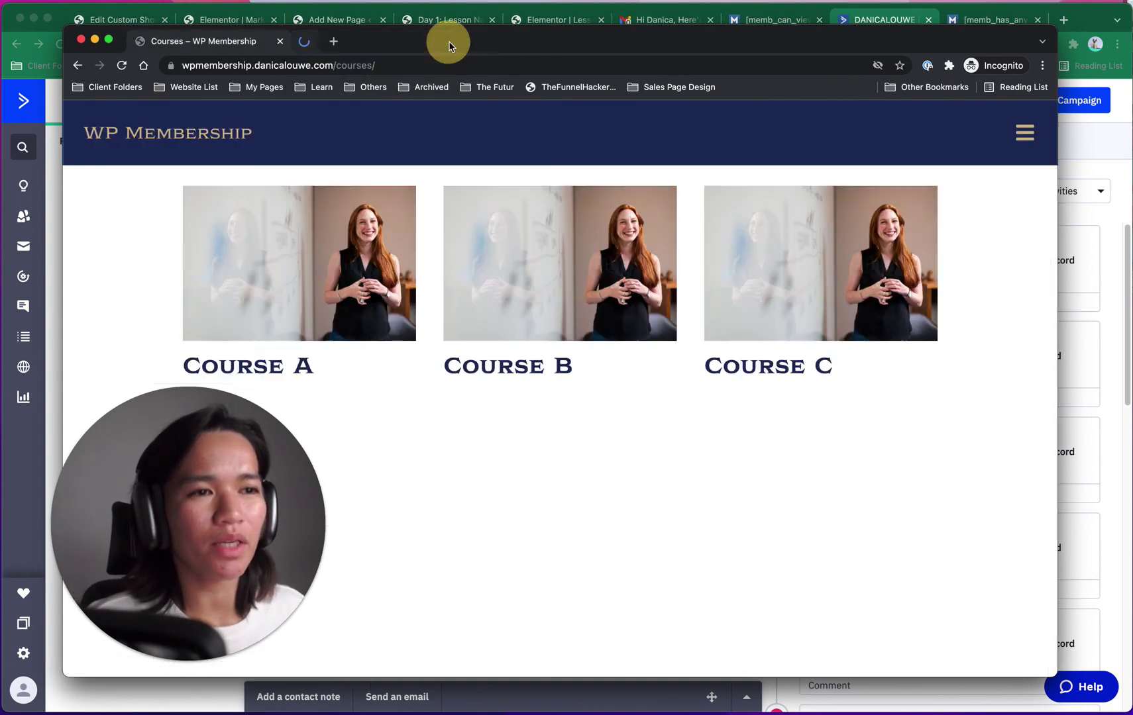
{"action": "left_click_drag", "start_coordinate": [152, 467], "coordinate": [867, 480]}
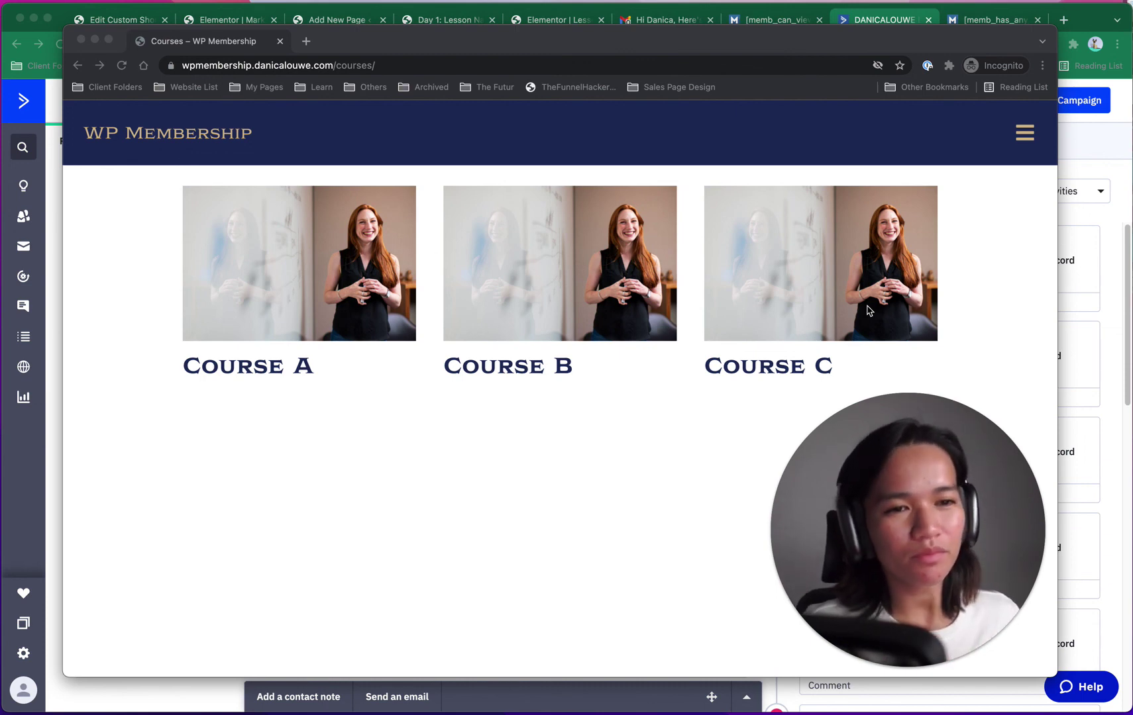
{"action": "mouse_move", "coordinate": [901, 613]}
{"action": "left_click_drag", "start_coordinate": [938, 499], "coordinate": [294, 404]}
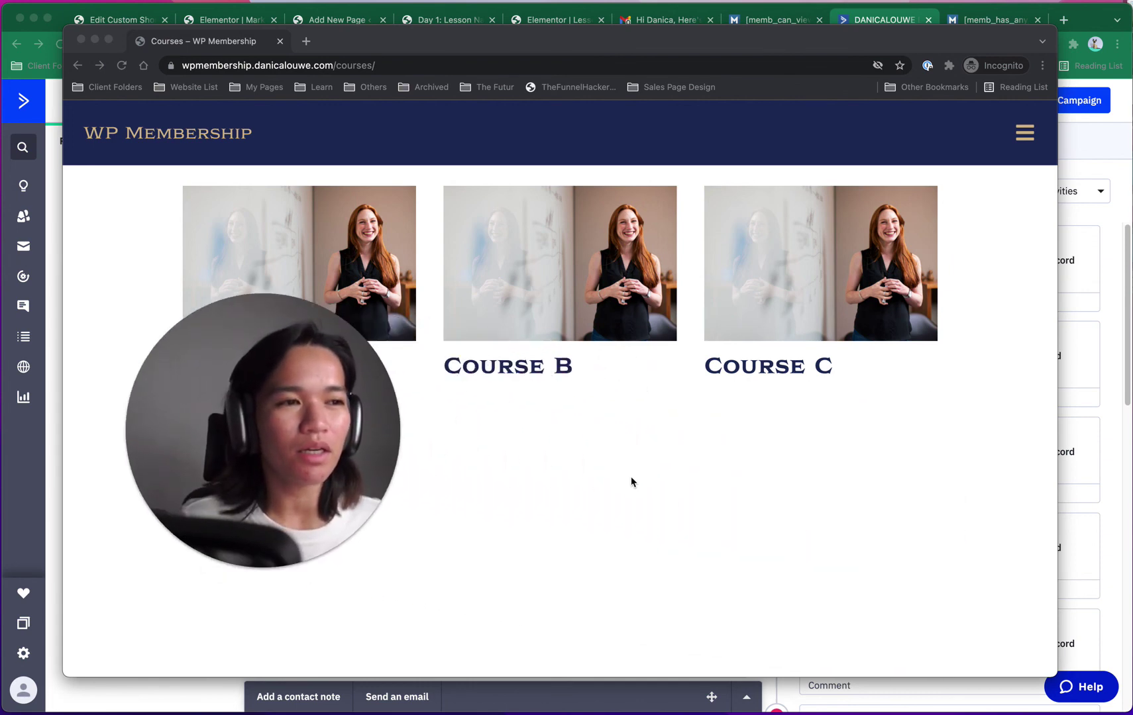